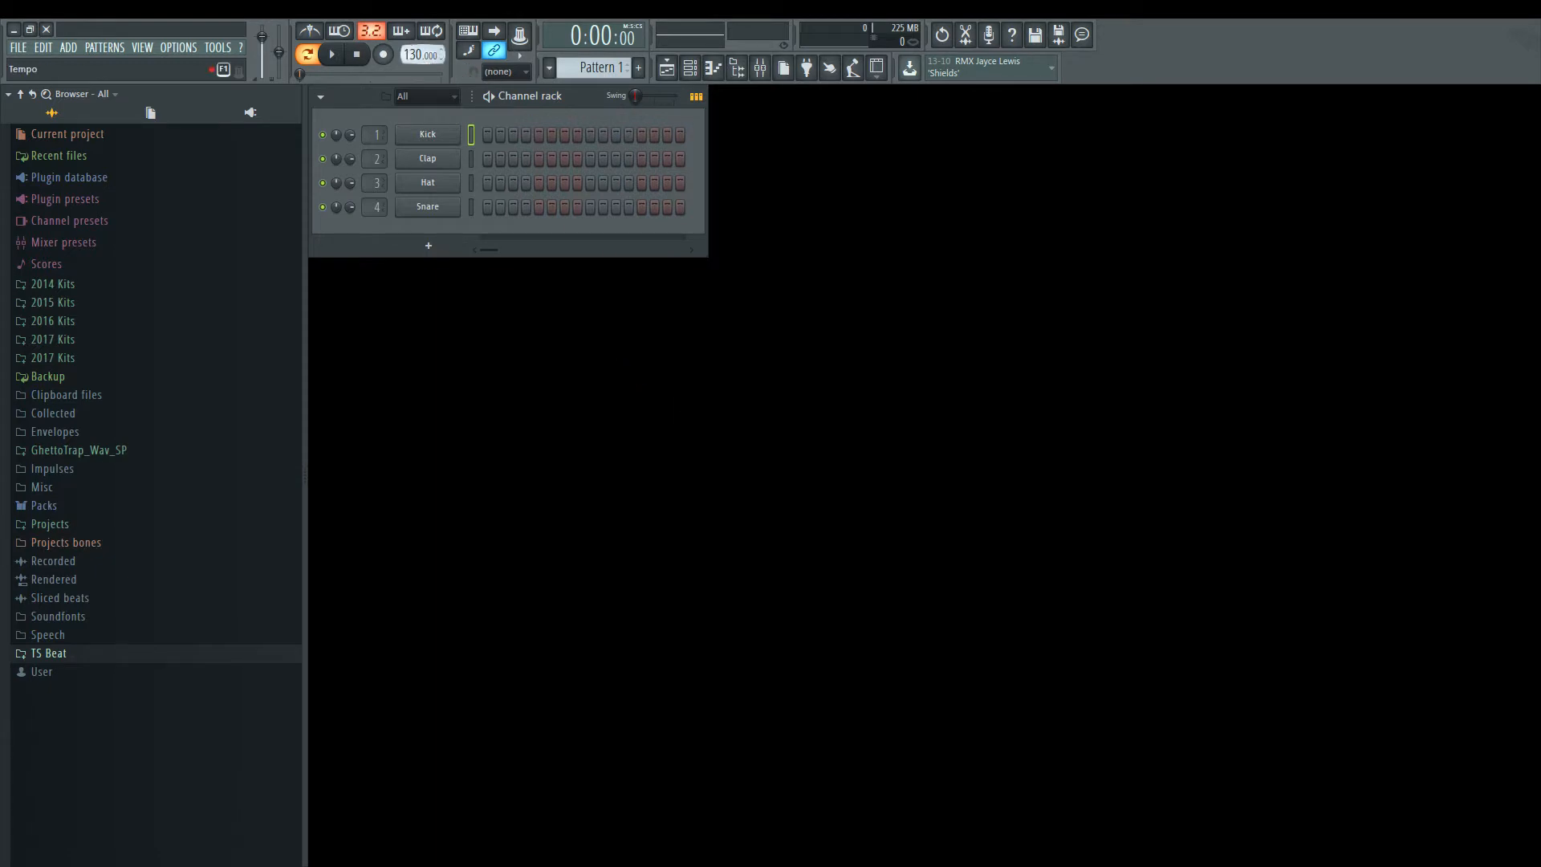
Step: Raise the project tempo to 134 BPM
{"action": "scroll", "coordinate": [422, 55], "scroll_direction": "up", "scroll_amount": 3}
{"action": "scroll", "coordinate": [422, 54], "scroll_direction": "up", "scroll_amount": 1}
Step: Set the project's time division to 8 steps per beat and widen the channel rack to show 32 steps
{"action": "left_click", "coordinate": [180, 48]}
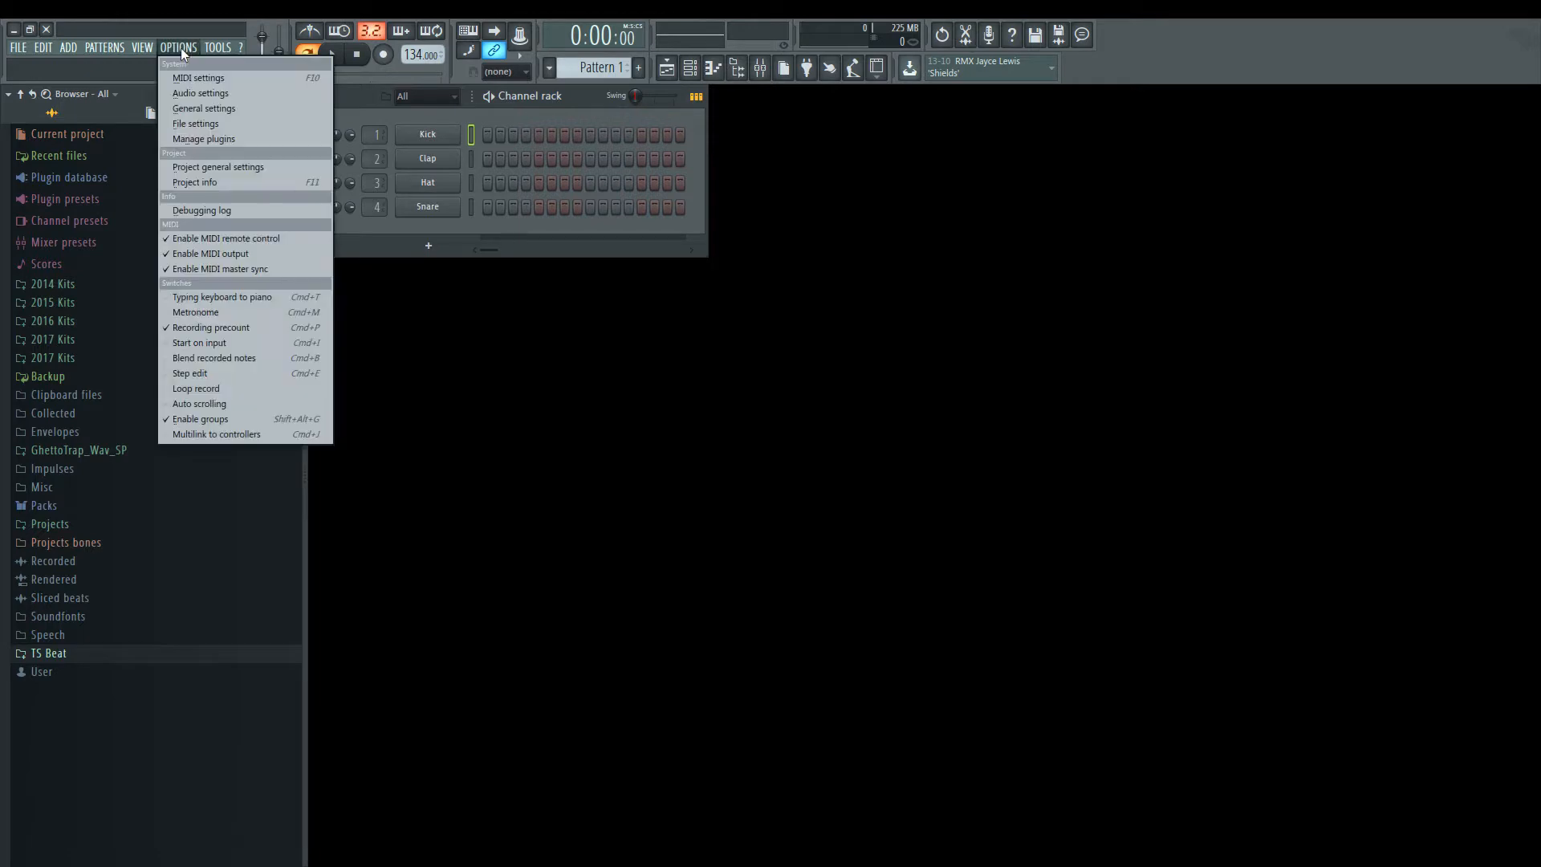
{"action": "left_click", "coordinate": [211, 164]}
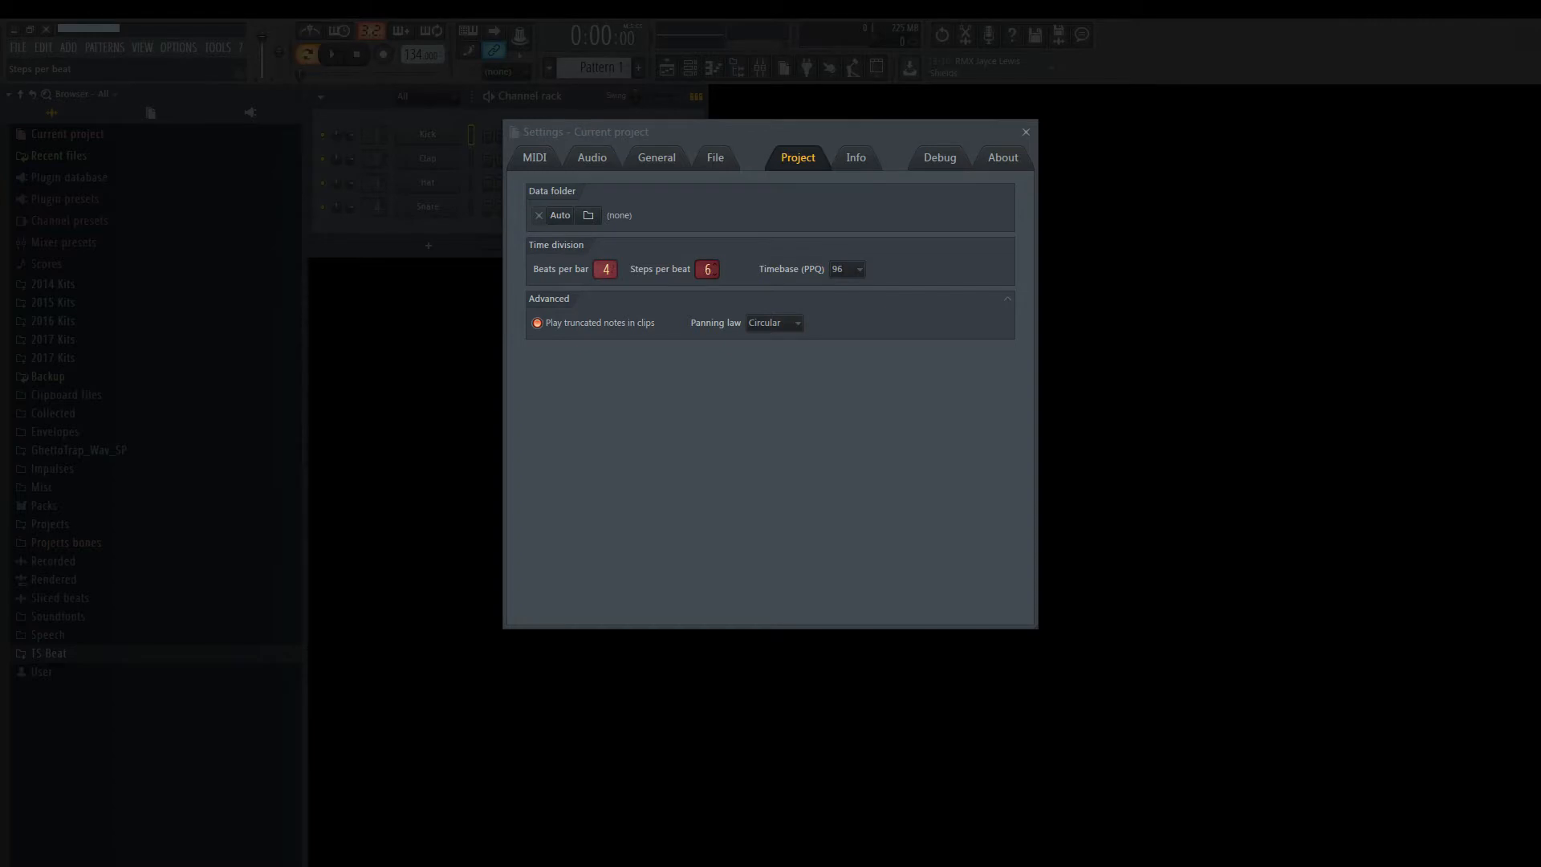
{"action": "left_click_drag", "start_coordinate": [708, 269], "coordinate": [708, 261]}
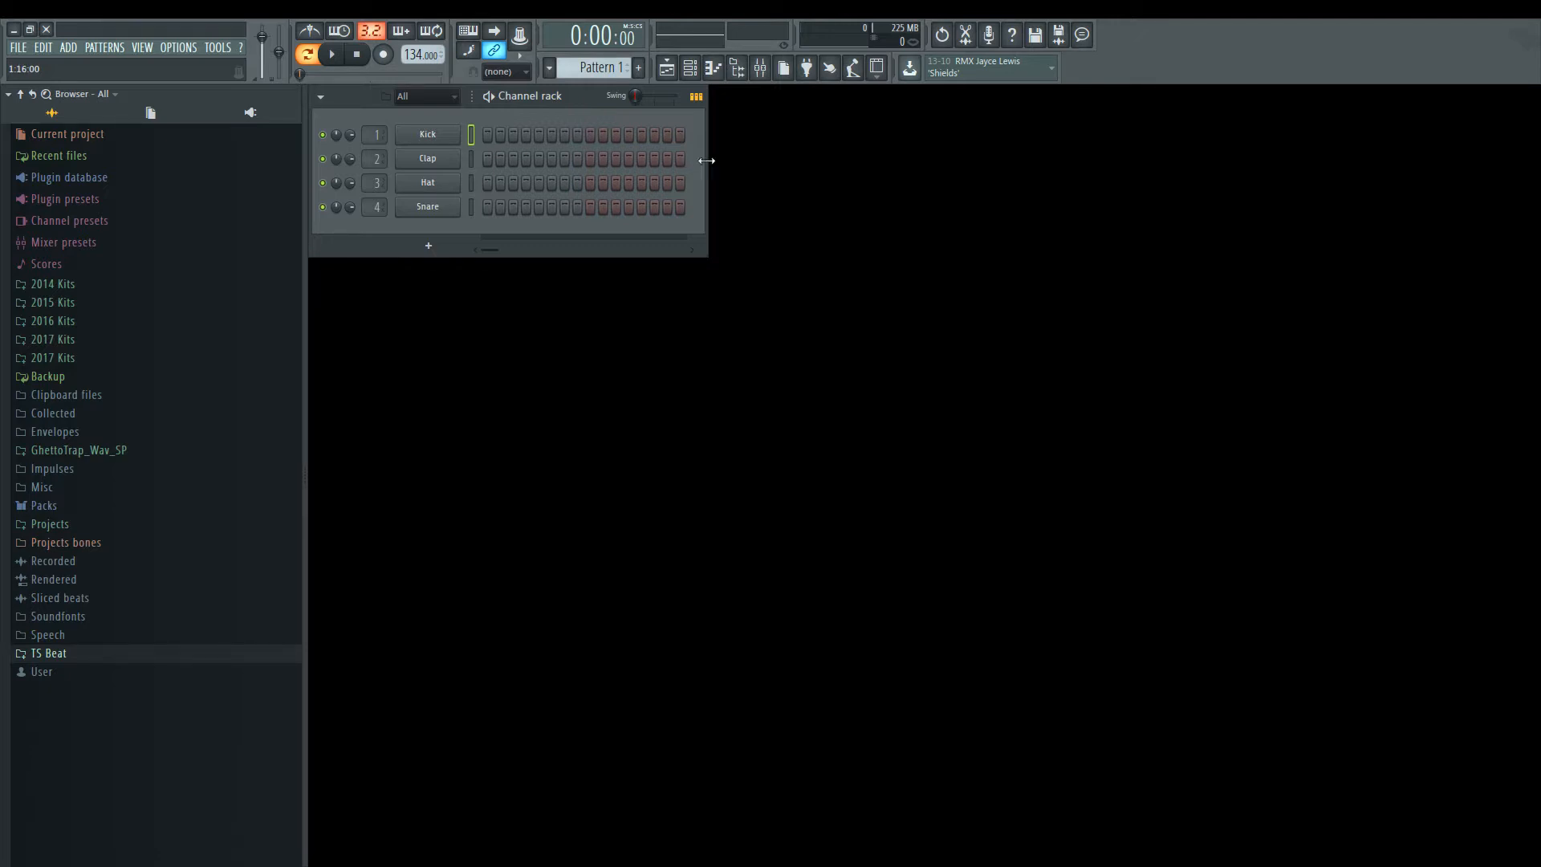
{"action": "left_click_drag", "start_coordinate": [707, 159], "coordinate": [909, 160]}
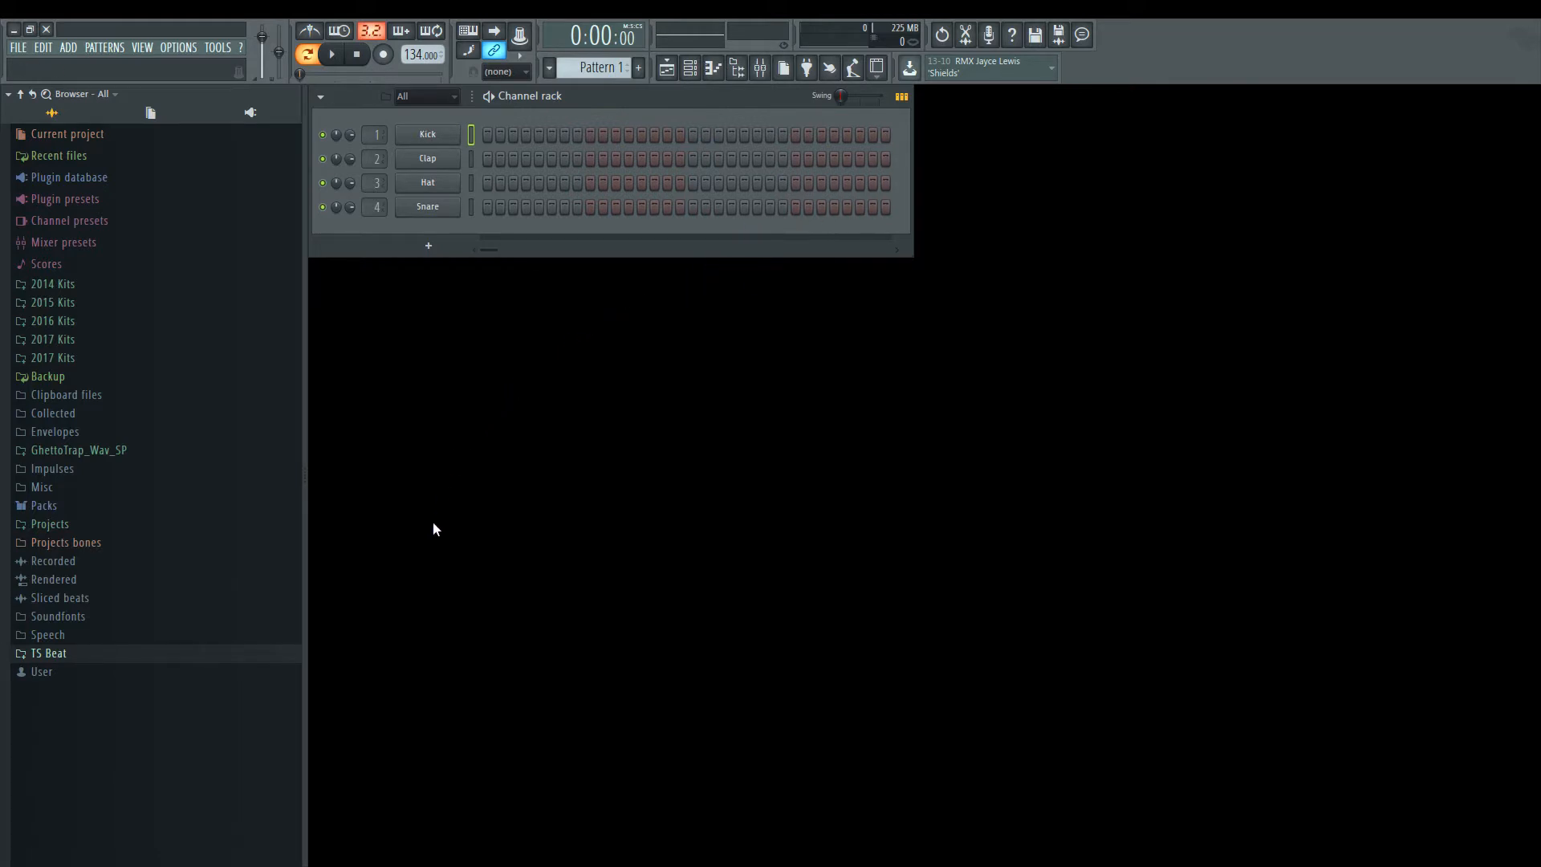
Step: Audition the kick one-shots in the GhettoTrap_Wav_SP folder and load 15_TrapKicks_SP_19 into the Kick channel
{"action": "left_click", "coordinate": [108, 454]}
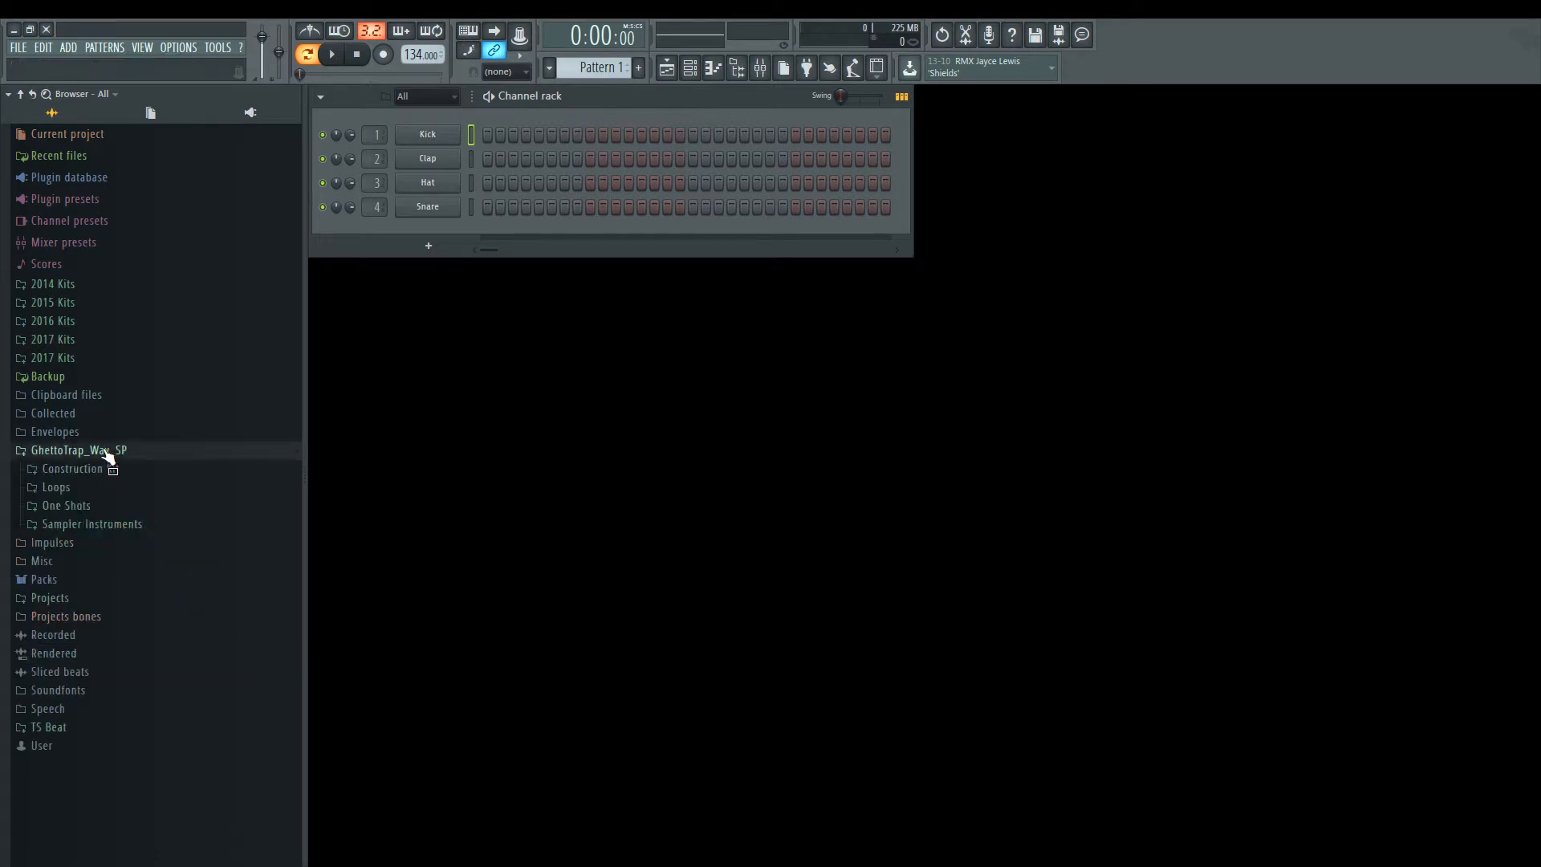
{"action": "left_click", "coordinate": [95, 508]}
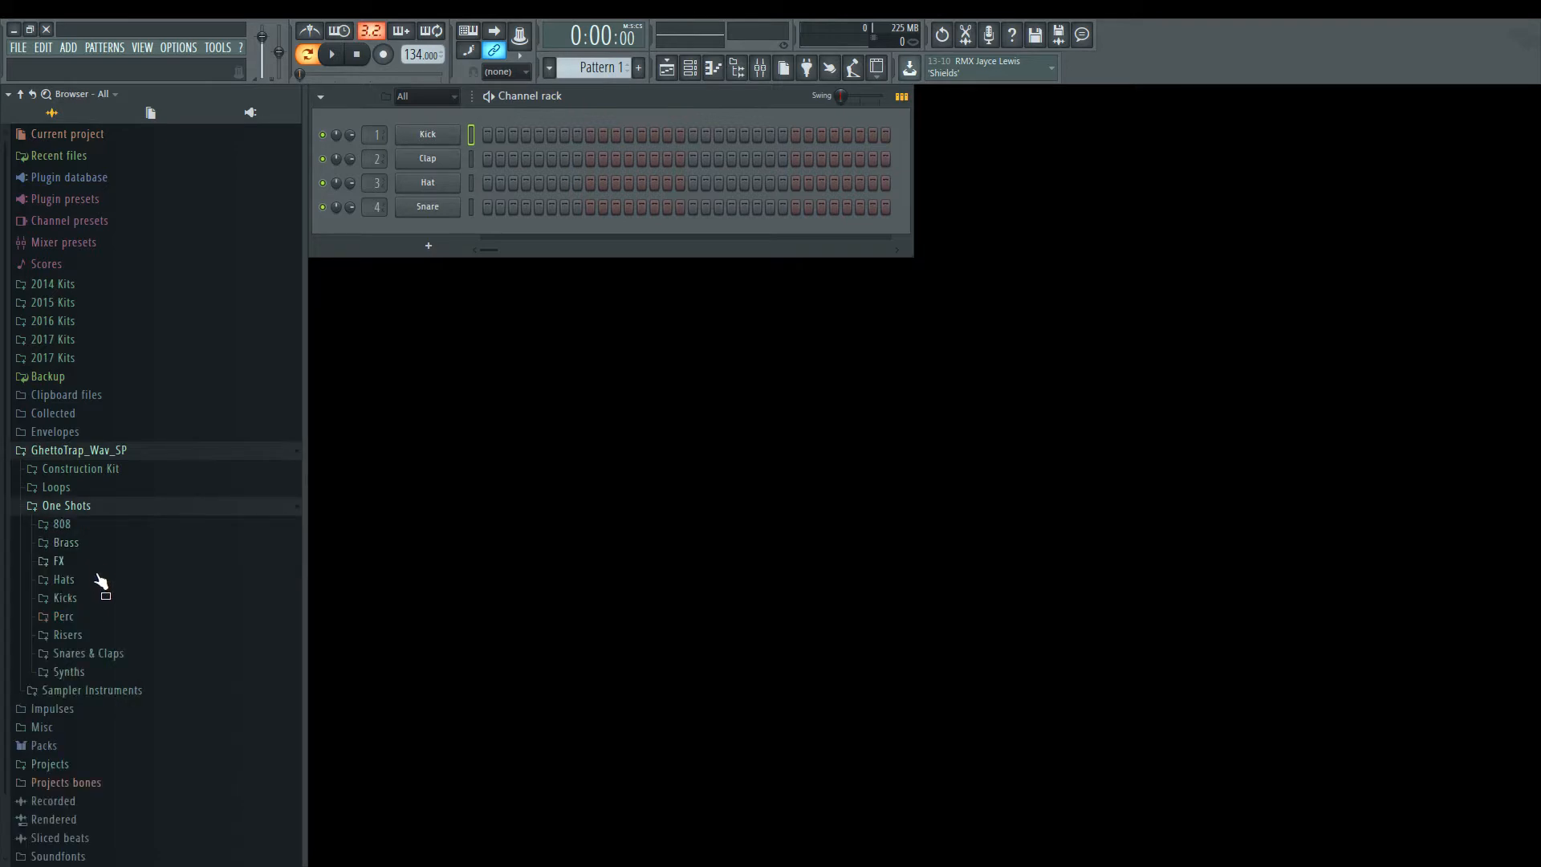
{"action": "left_click", "coordinate": [97, 600]}
{"action": "left_click", "coordinate": [120, 608]}
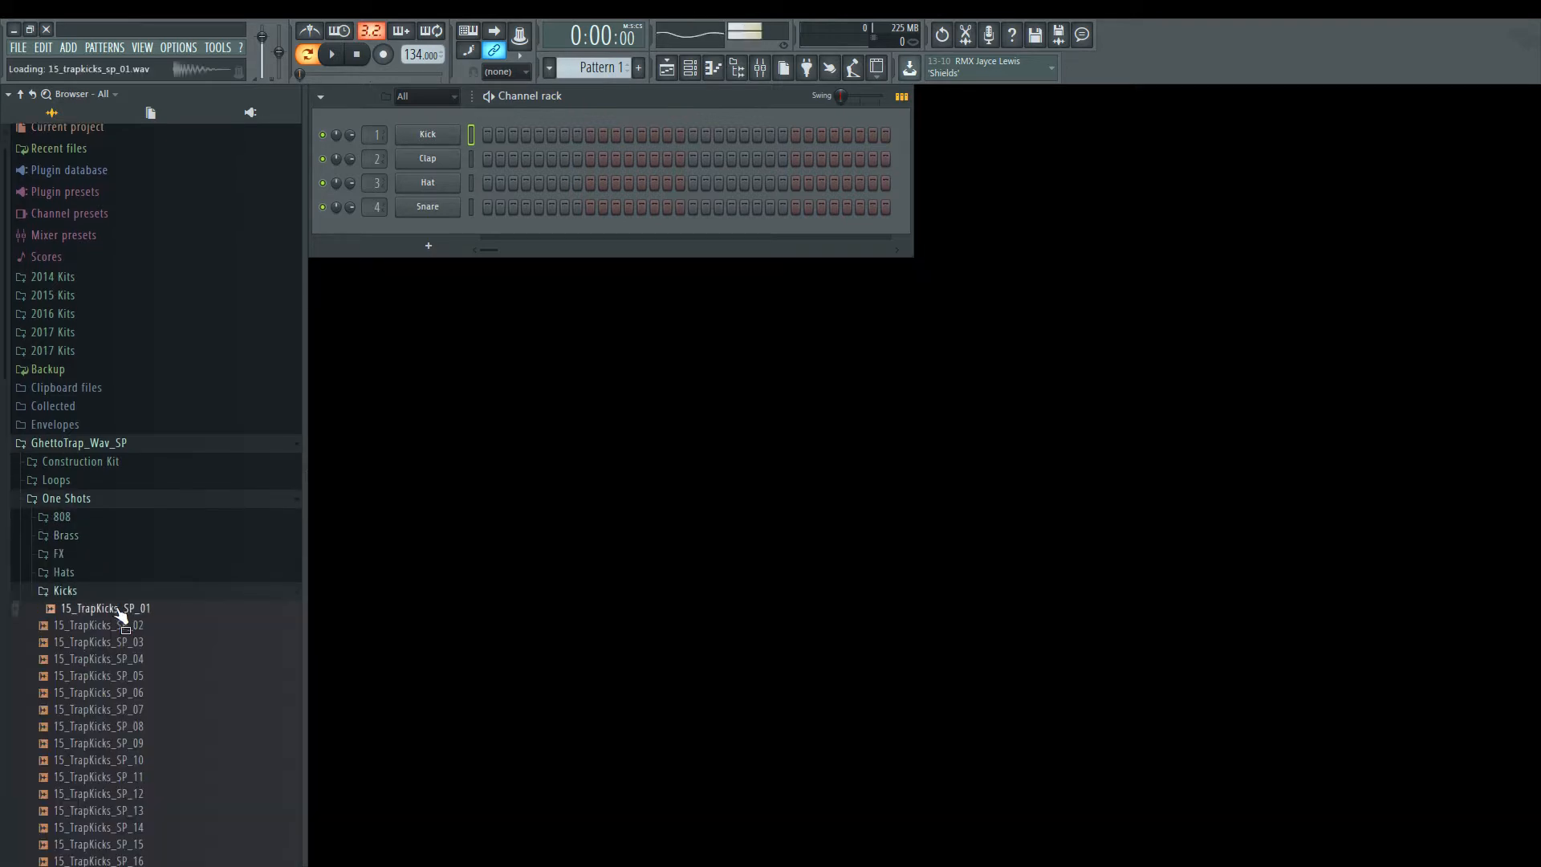
{"action": "key", "text": "Down"}
{"action": "key", "text": "Down"}
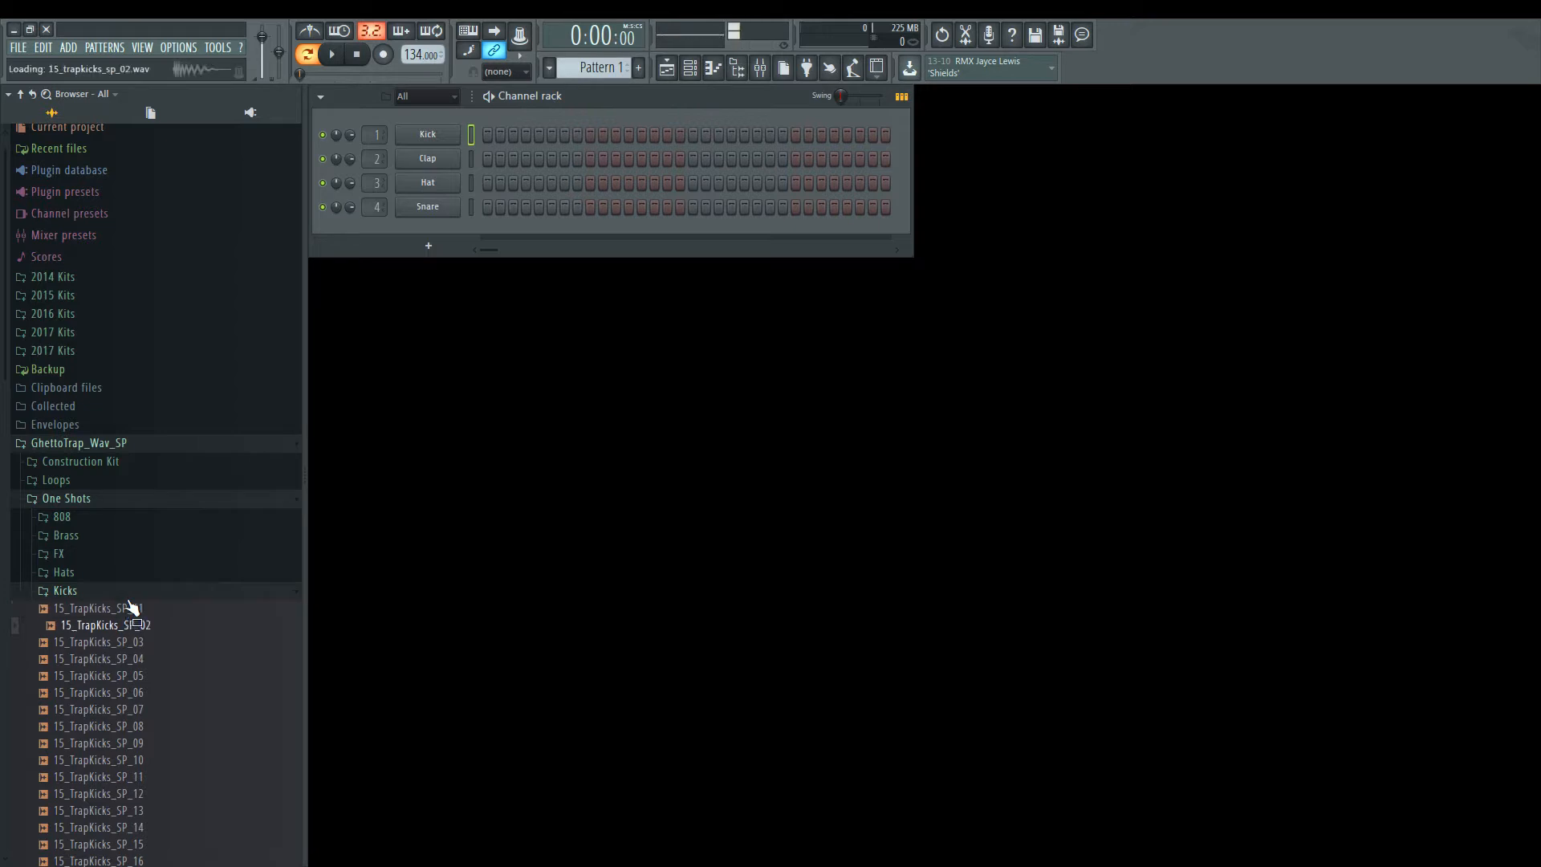
{"action": "key", "text": "Down"}
{"action": "key", "text": "Down"}
{"action": "key", "text": "Down"}
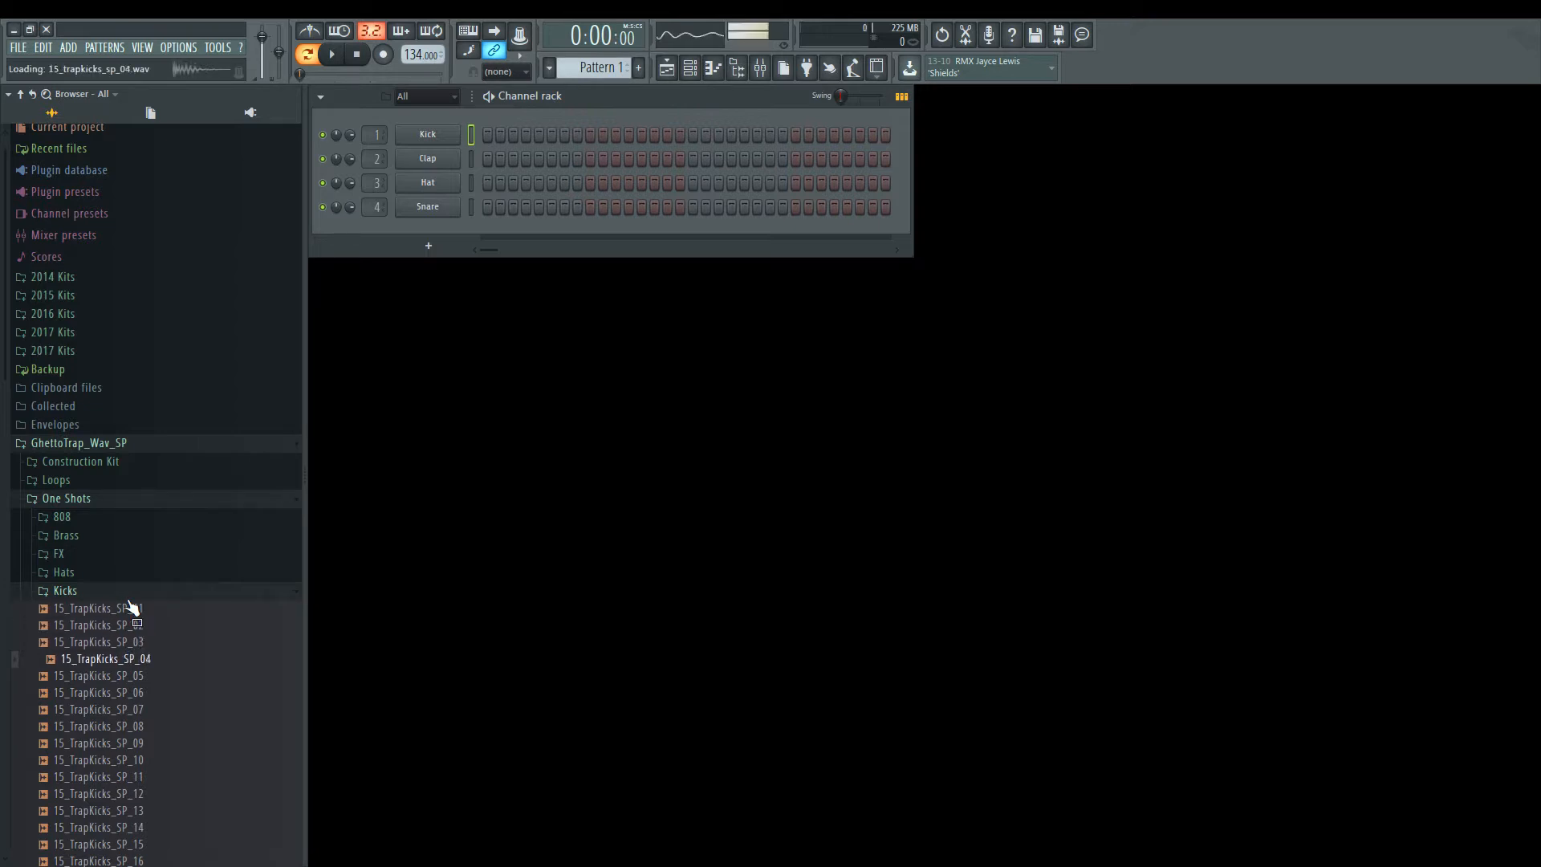
{"action": "key", "text": "Up"}
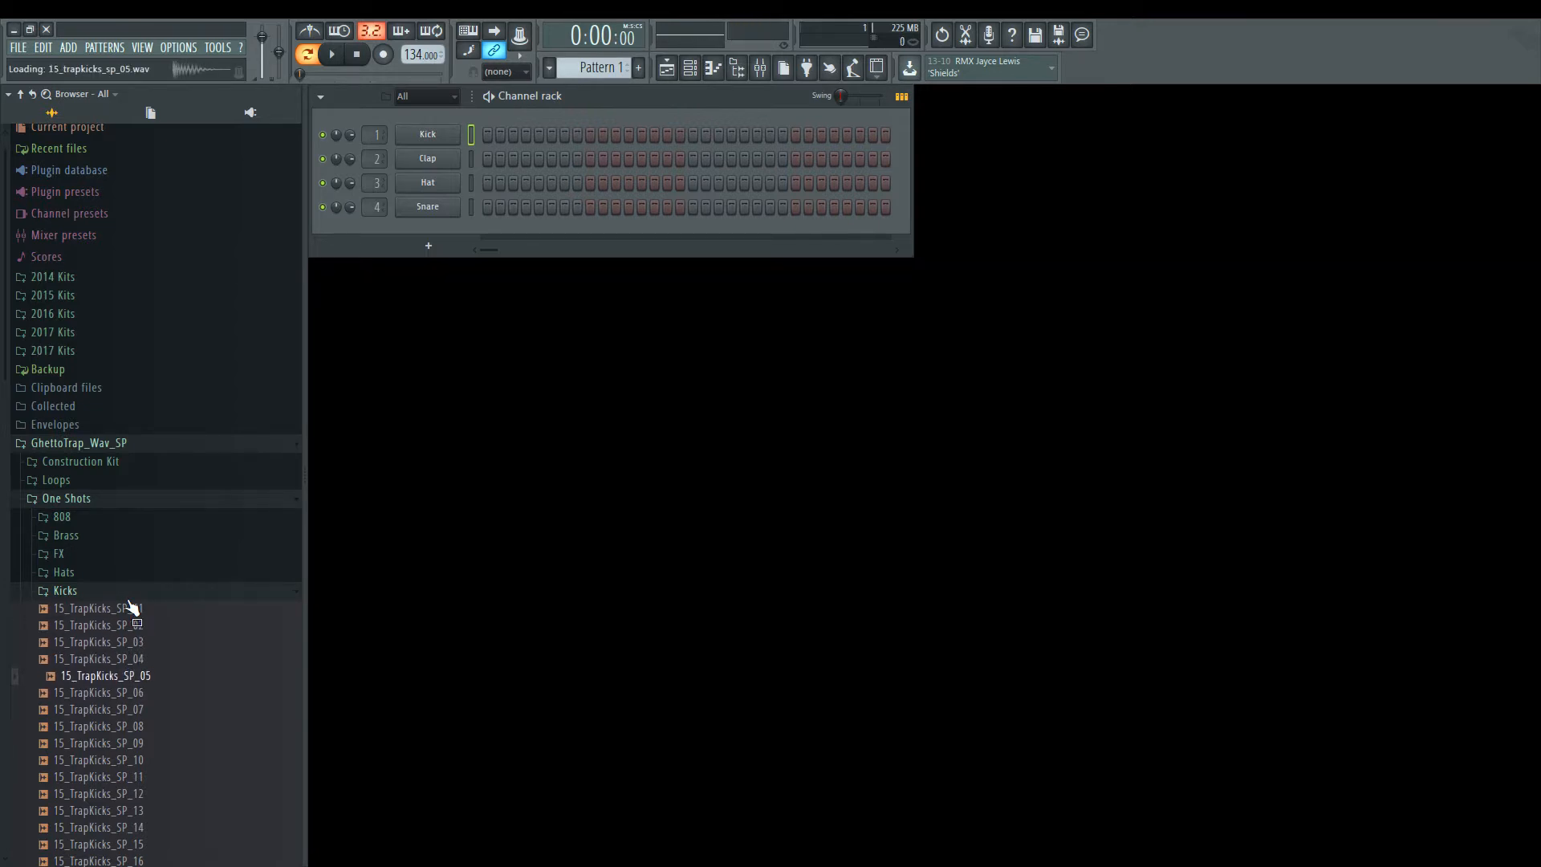
{"action": "key", "text": "Down"}
{"action": "key", "text": "Down"}
{"action": "key", "text": "Down"}
{"action": "key", "text": "Down"}
{"action": "key", "text": "Up"}
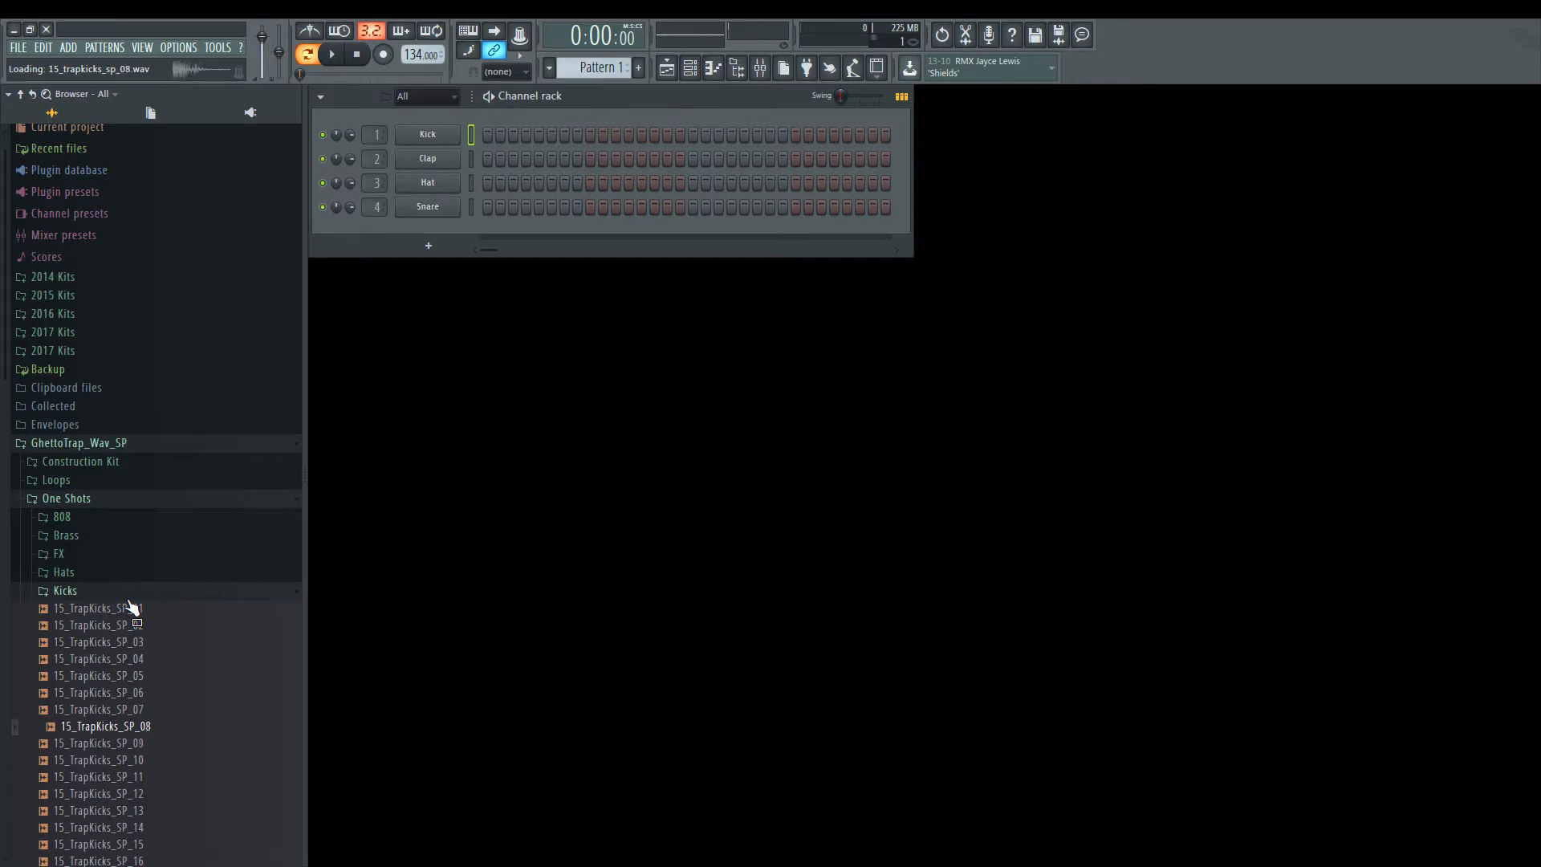
{"action": "key", "text": "Down"}
{"action": "key", "text": "Down"}
{"action": "key", "text": "Down"}
{"action": "key", "text": "Down"}
{"action": "key", "text": "Down"}
{"action": "key", "text": "Down"}
{"action": "key", "text": "Down"}
{"action": "key", "text": "Down"}
{"action": "key", "text": "Down"}
{"action": "key", "text": "Down"}
{"action": "key", "text": "Down"}
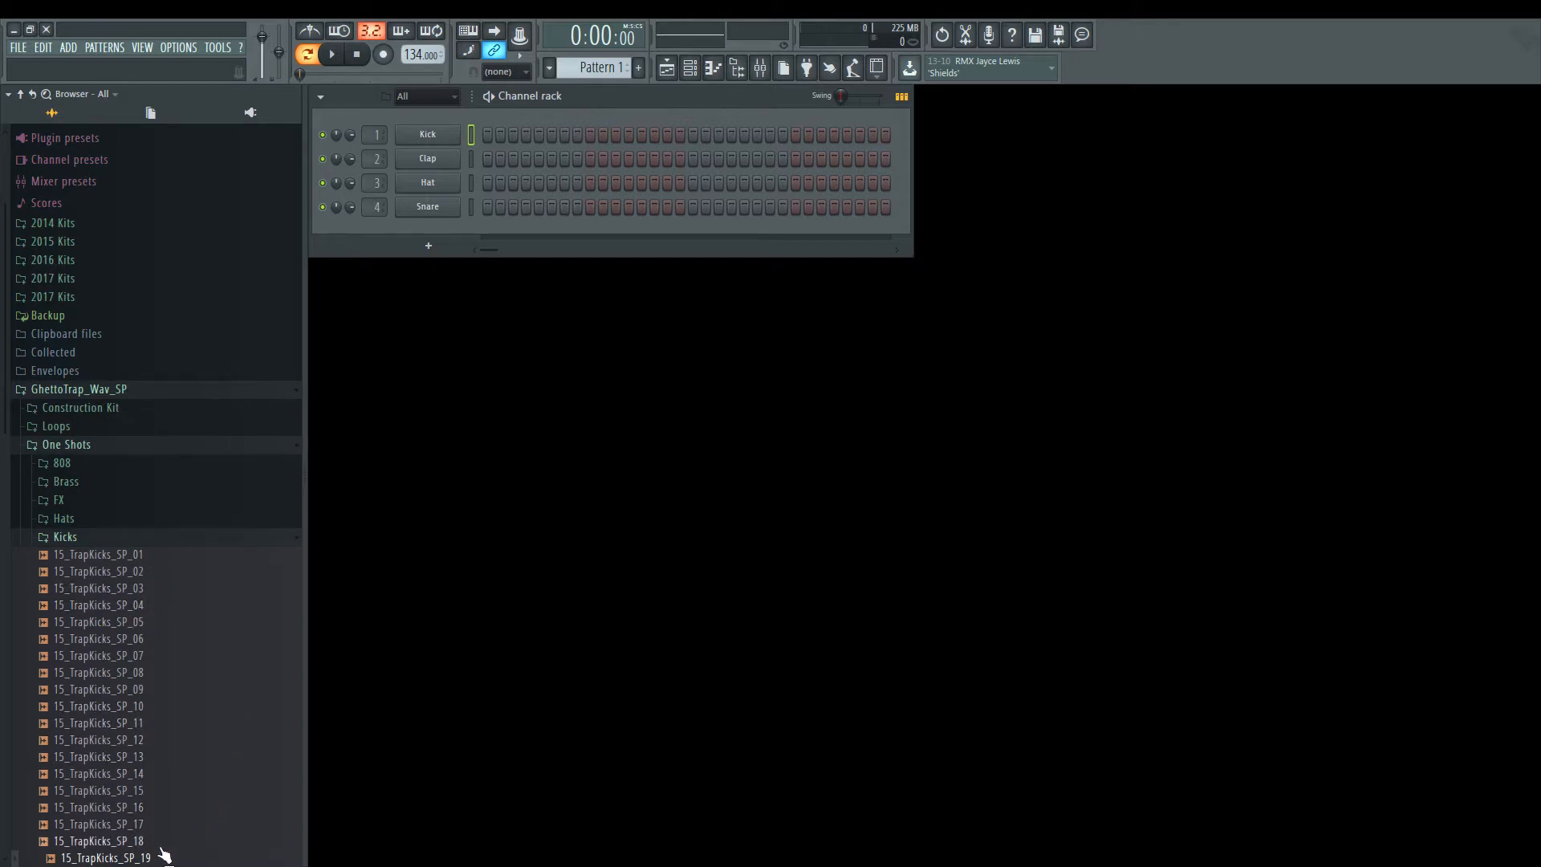
{"action": "left_click_drag", "start_coordinate": [149, 859], "coordinate": [437, 134]}
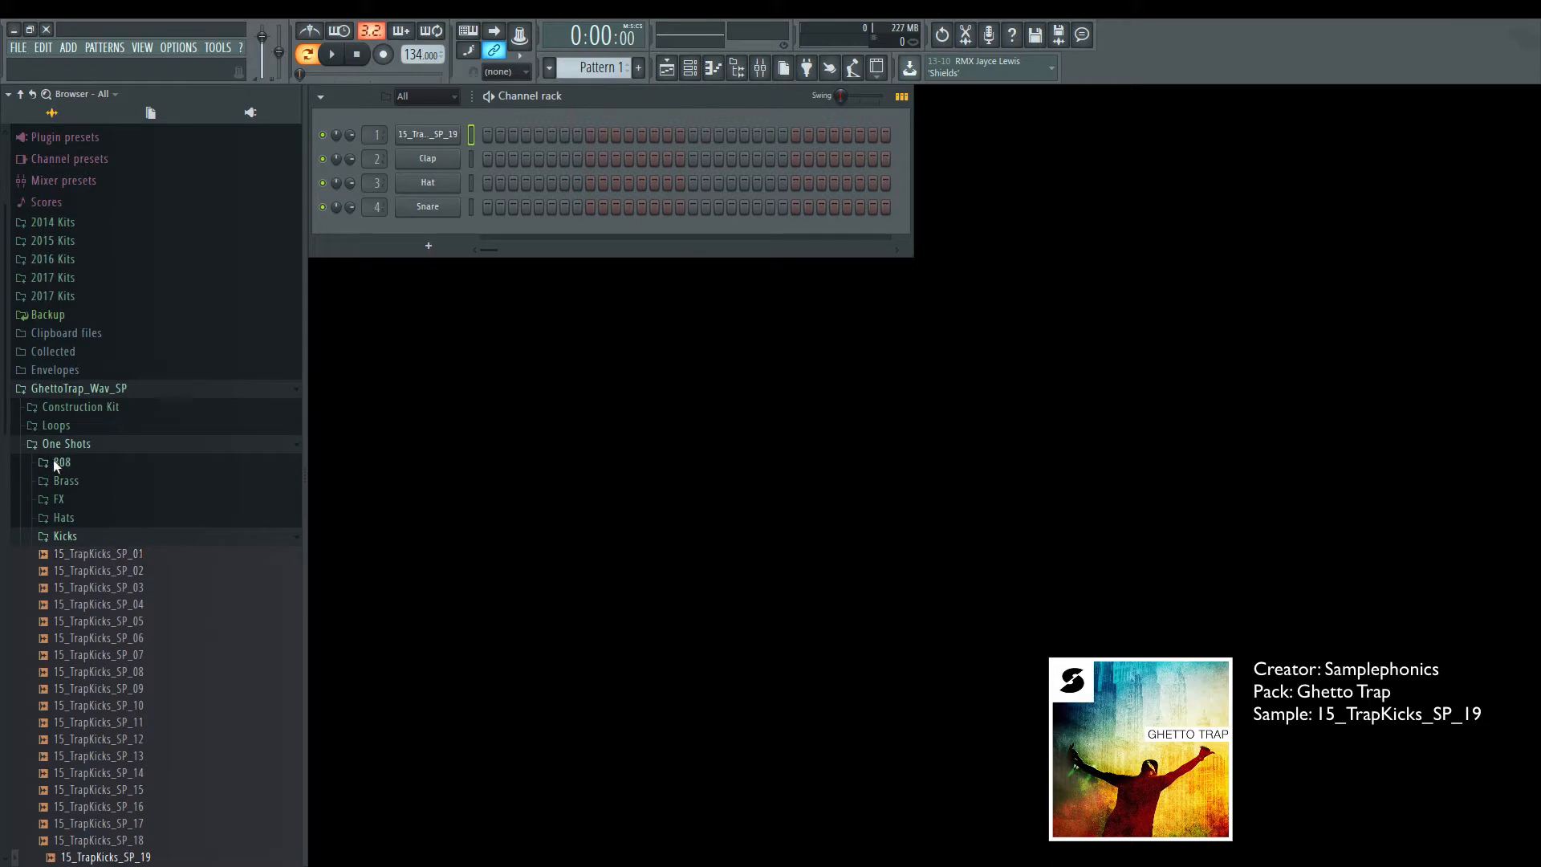
Step: Collapse the GhettoTrap_Wav_SP folder and load 15_TrapHats_SP_05 from the TS Beat folder into the Hat channel
{"action": "left_click", "coordinate": [93, 387]}
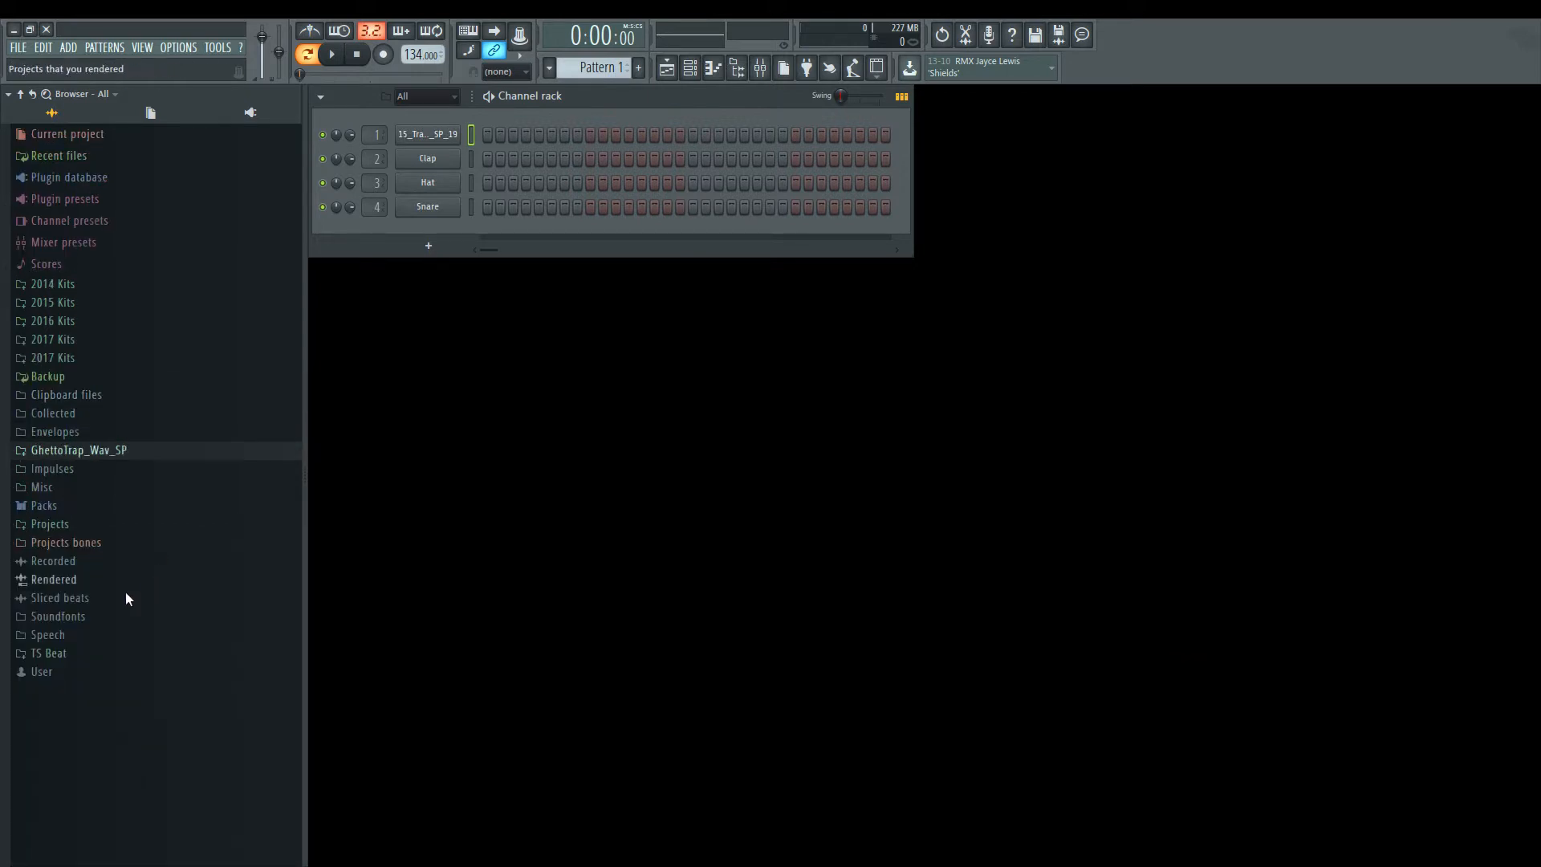
{"action": "left_click", "coordinate": [72, 652]}
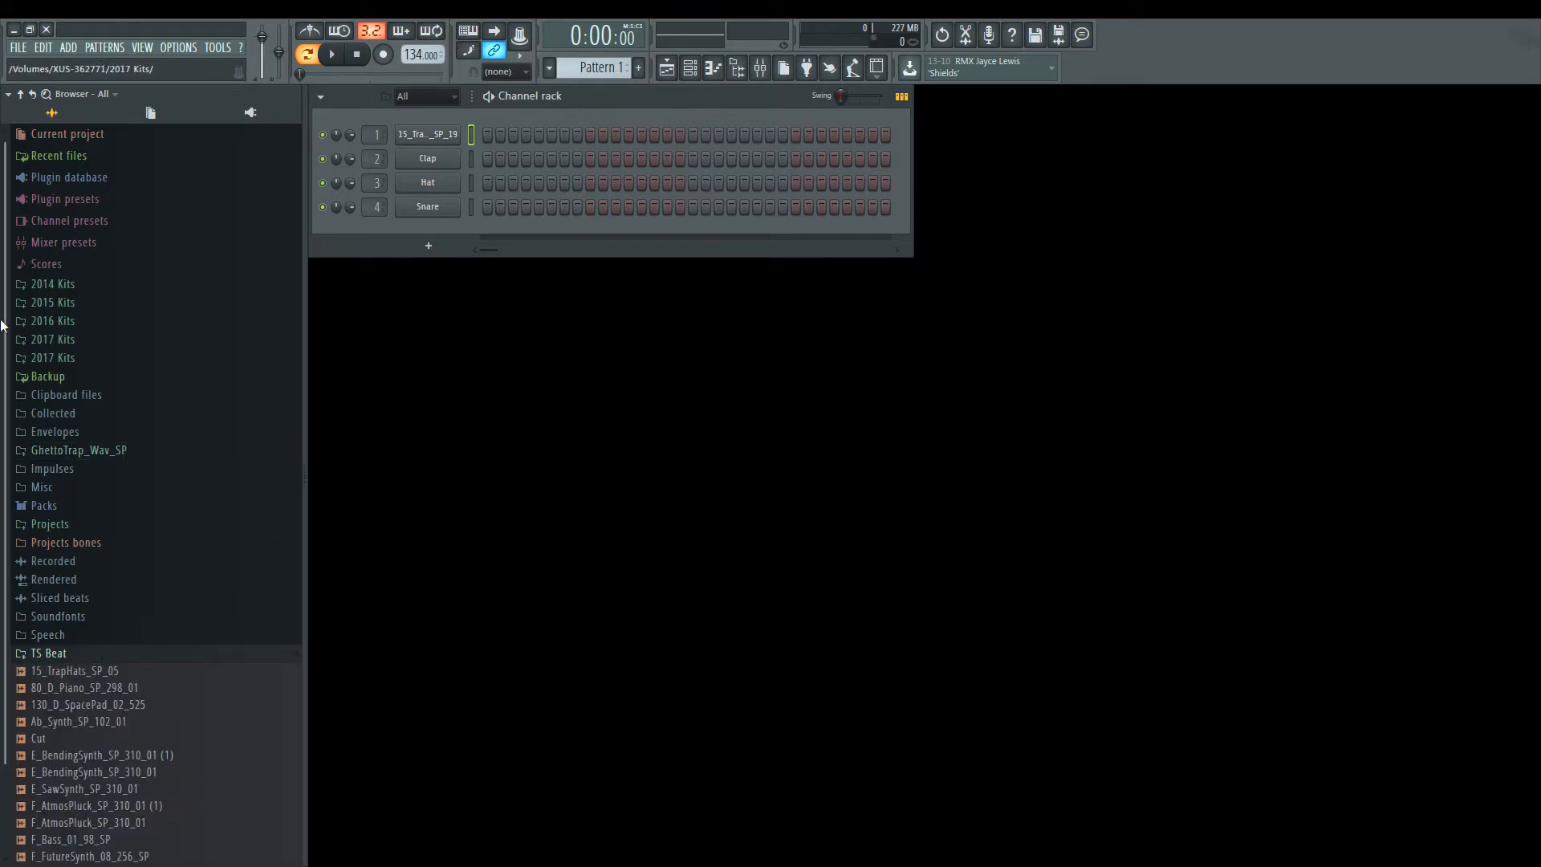
{"action": "left_click_drag", "start_coordinate": [3, 325], "coordinate": [7, 526]}
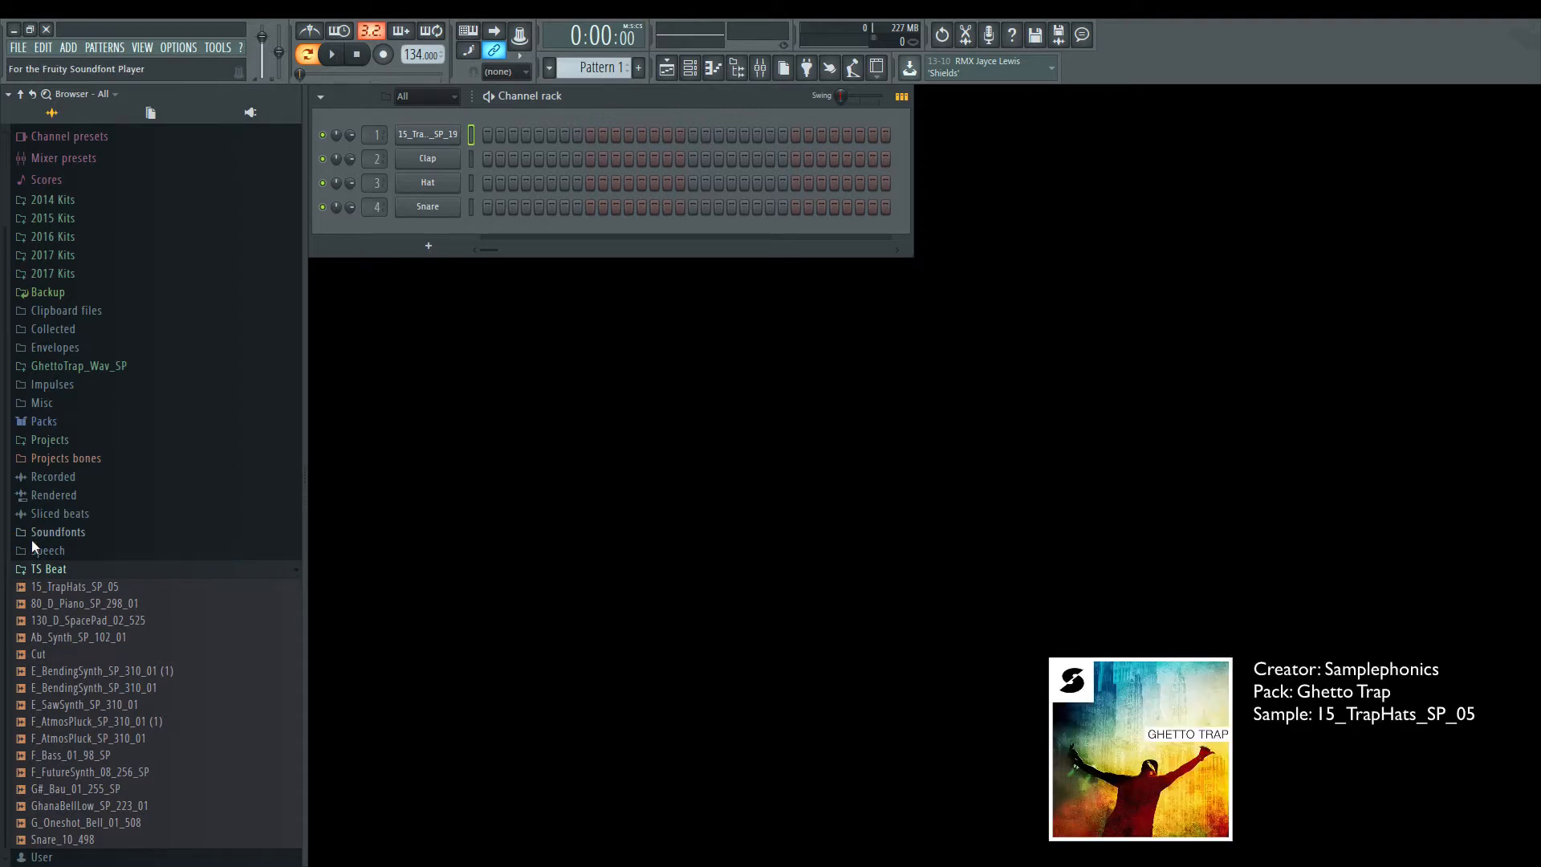
{"action": "left_click_drag", "start_coordinate": [93, 588], "coordinate": [426, 180]}
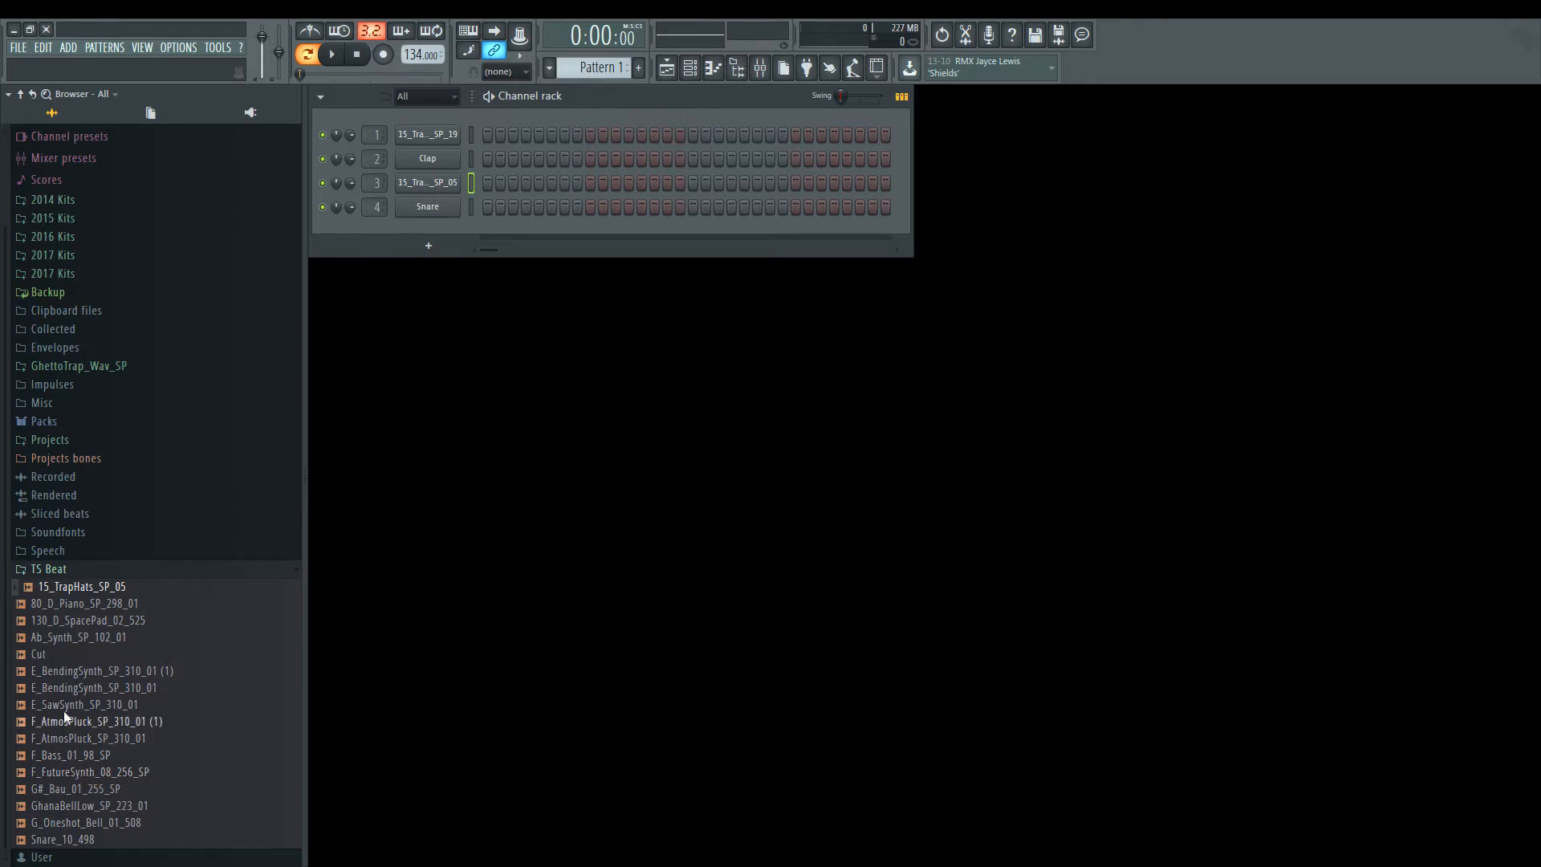
Step: Load 130_D_SpacePad_02_525 into the Snare channel and move its sampler window clear of the channel names
{"action": "left_click_drag", "start_coordinate": [102, 626], "coordinate": [424, 206]}
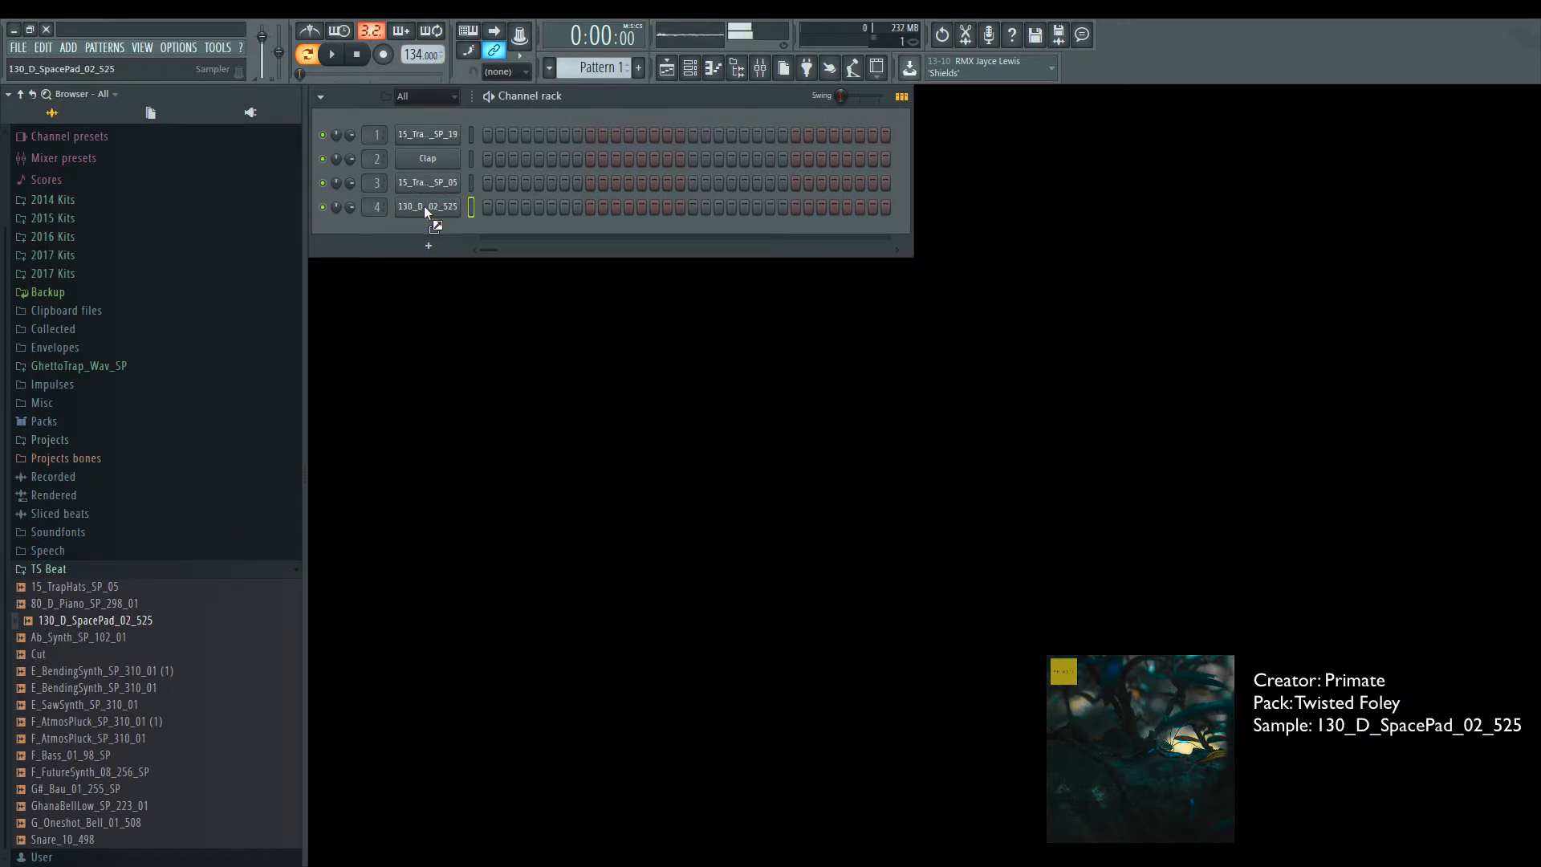
{"action": "left_click", "coordinate": [424, 205]}
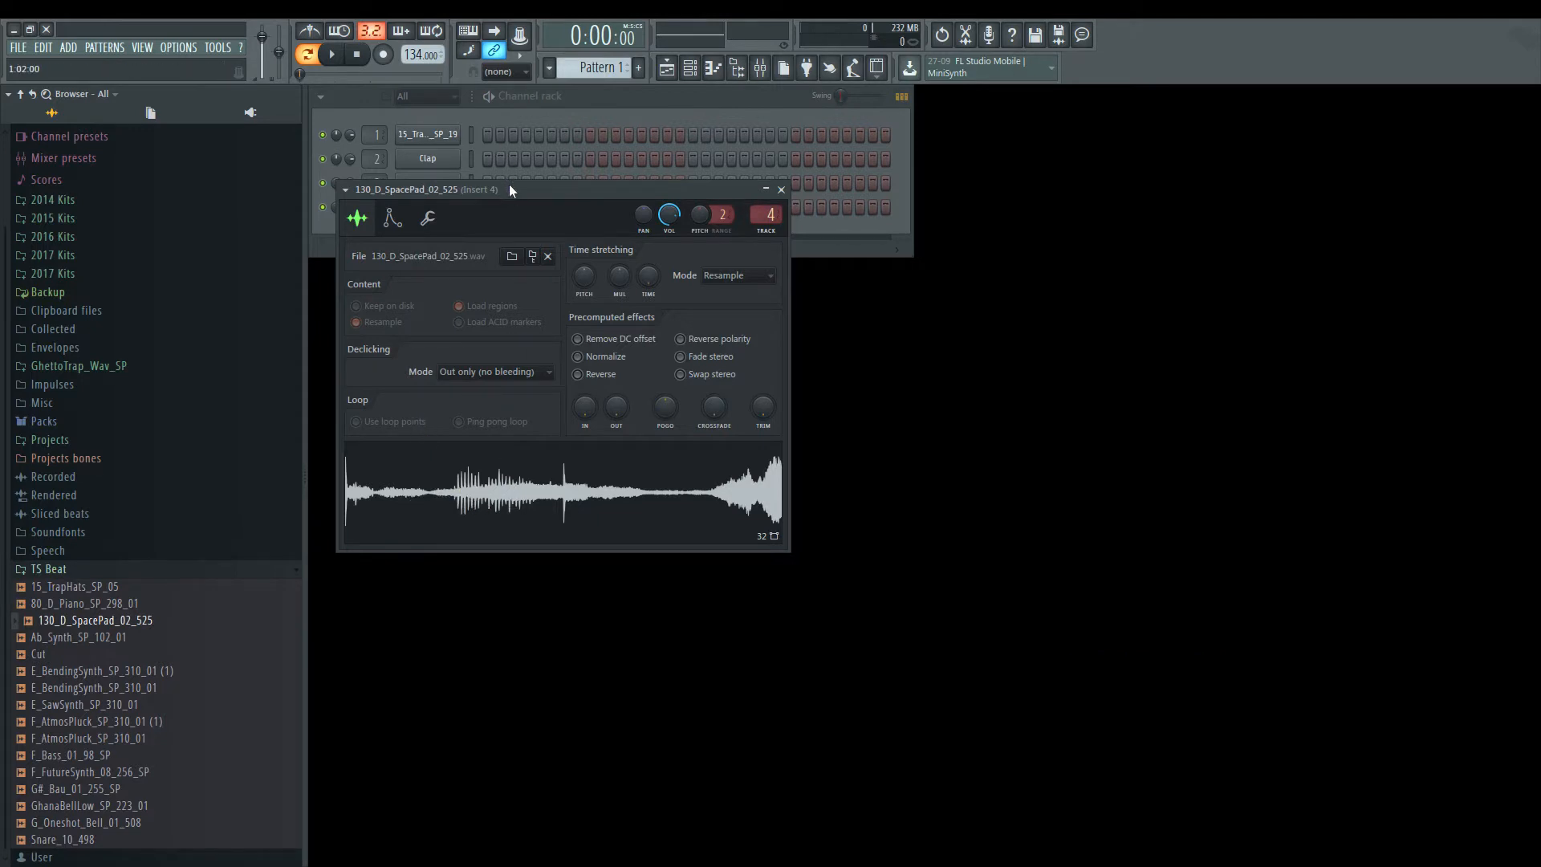
{"action": "left_click_drag", "start_coordinate": [509, 189], "coordinate": [891, 171]}
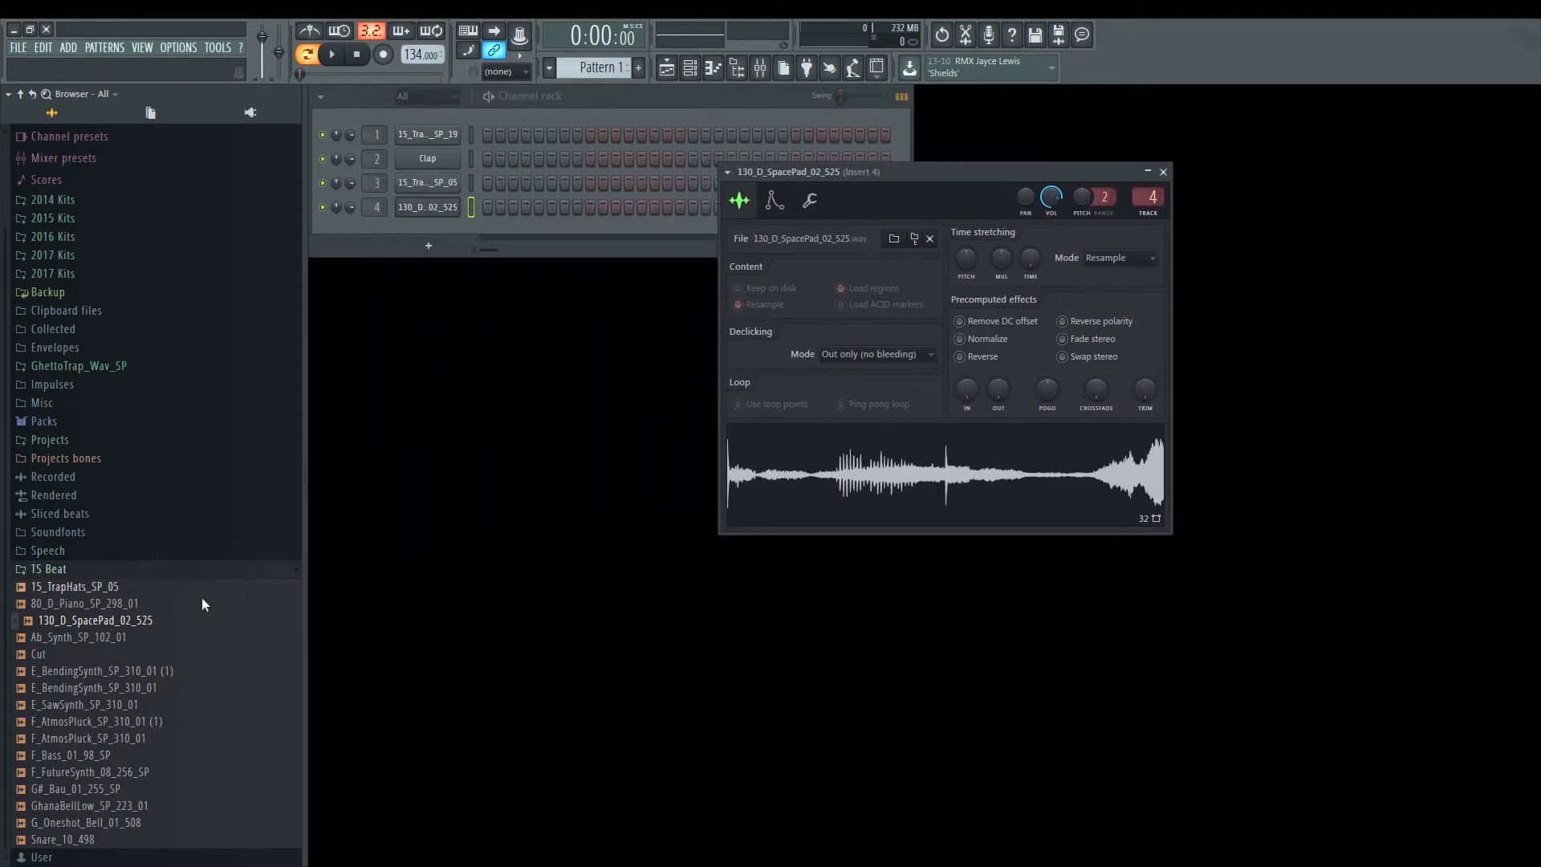
Step: Preview the Cut sample from the TS Beat folder and load it into channel 4 in place of the space pad
{"action": "left_click", "coordinate": [97, 654]}
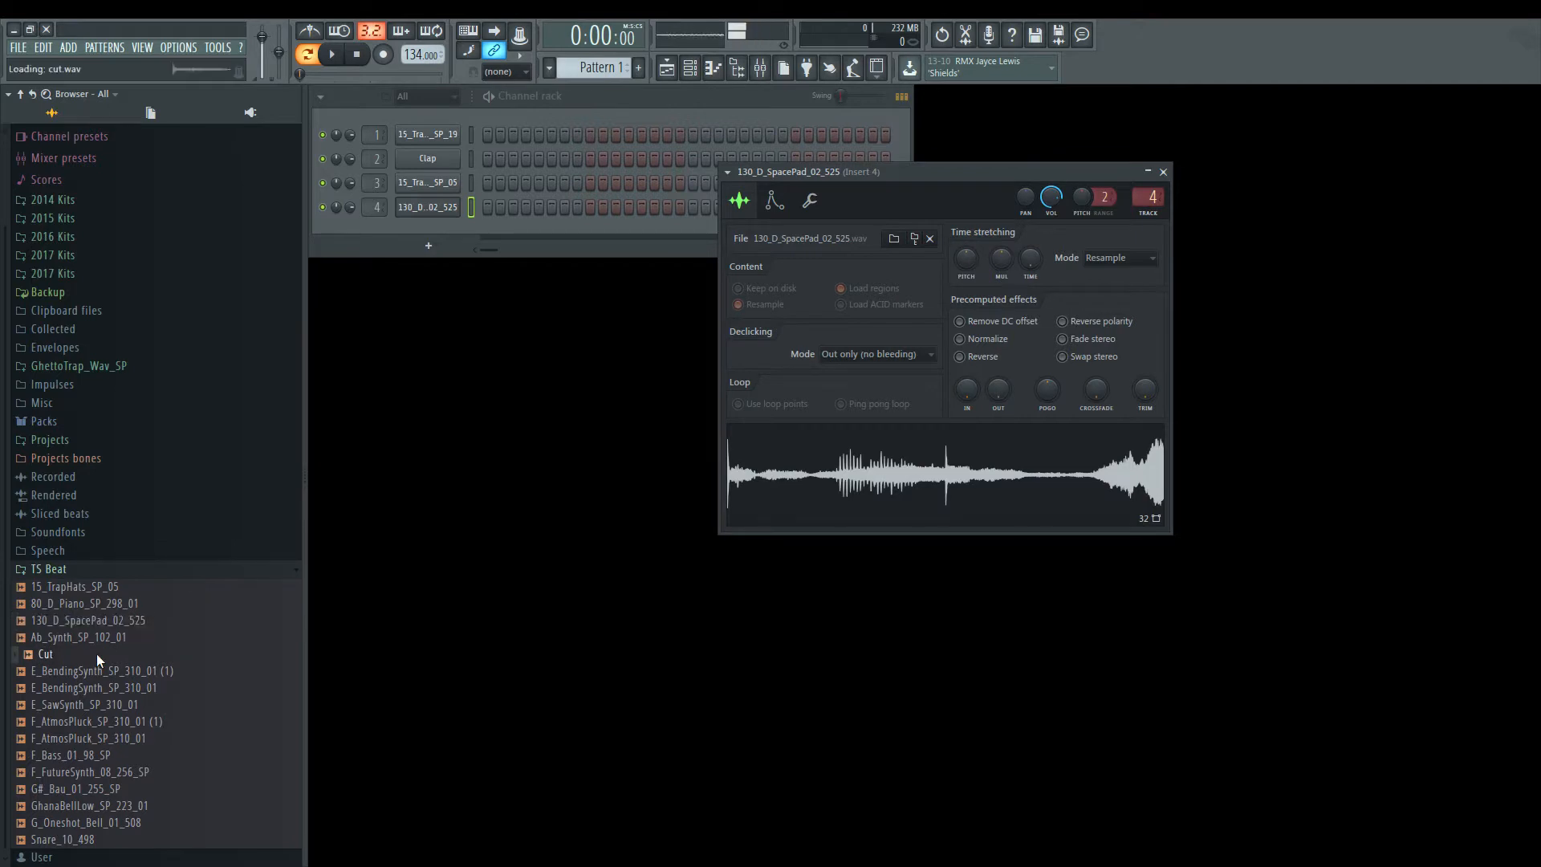
{"action": "left_click_drag", "start_coordinate": [428, 207], "coordinate": [428, 207]}
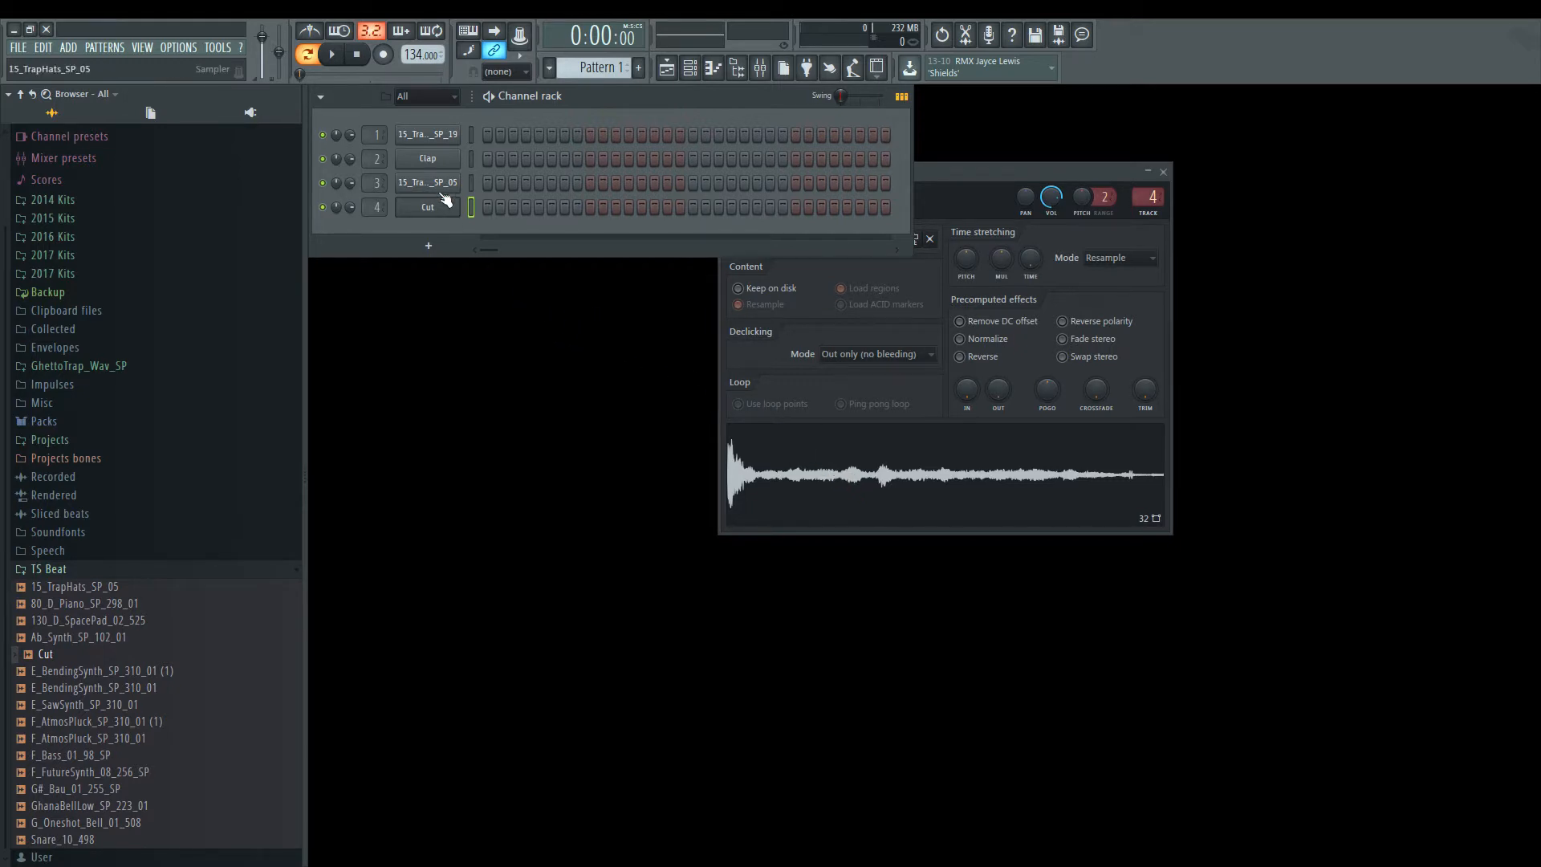
Step: Delete the unused Clap channel from the channel rack
{"action": "right_click", "coordinate": [431, 162]}
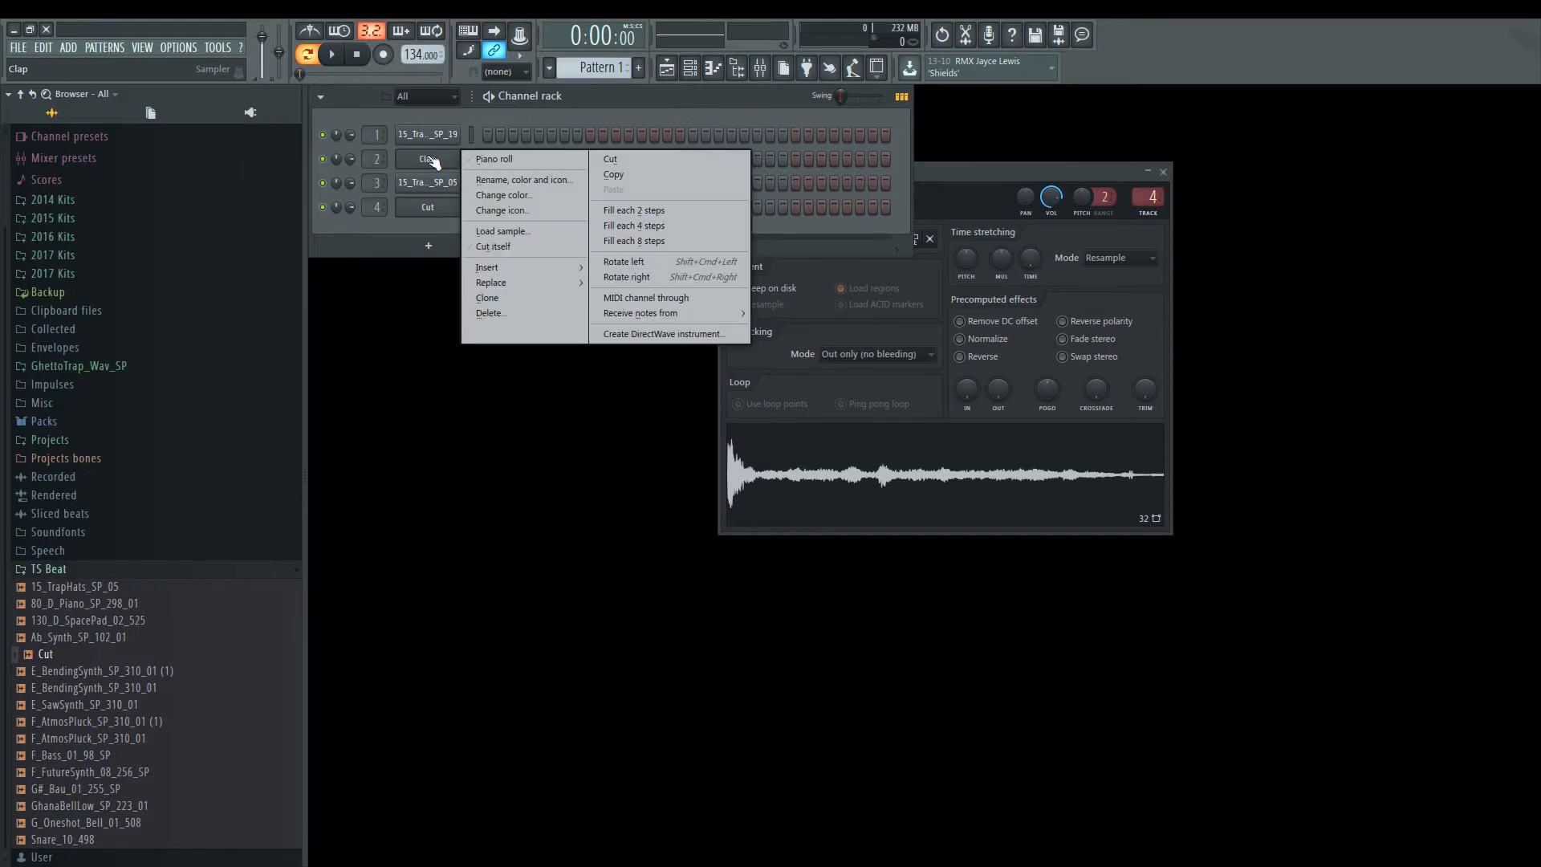
{"action": "left_click", "coordinate": [490, 313]}
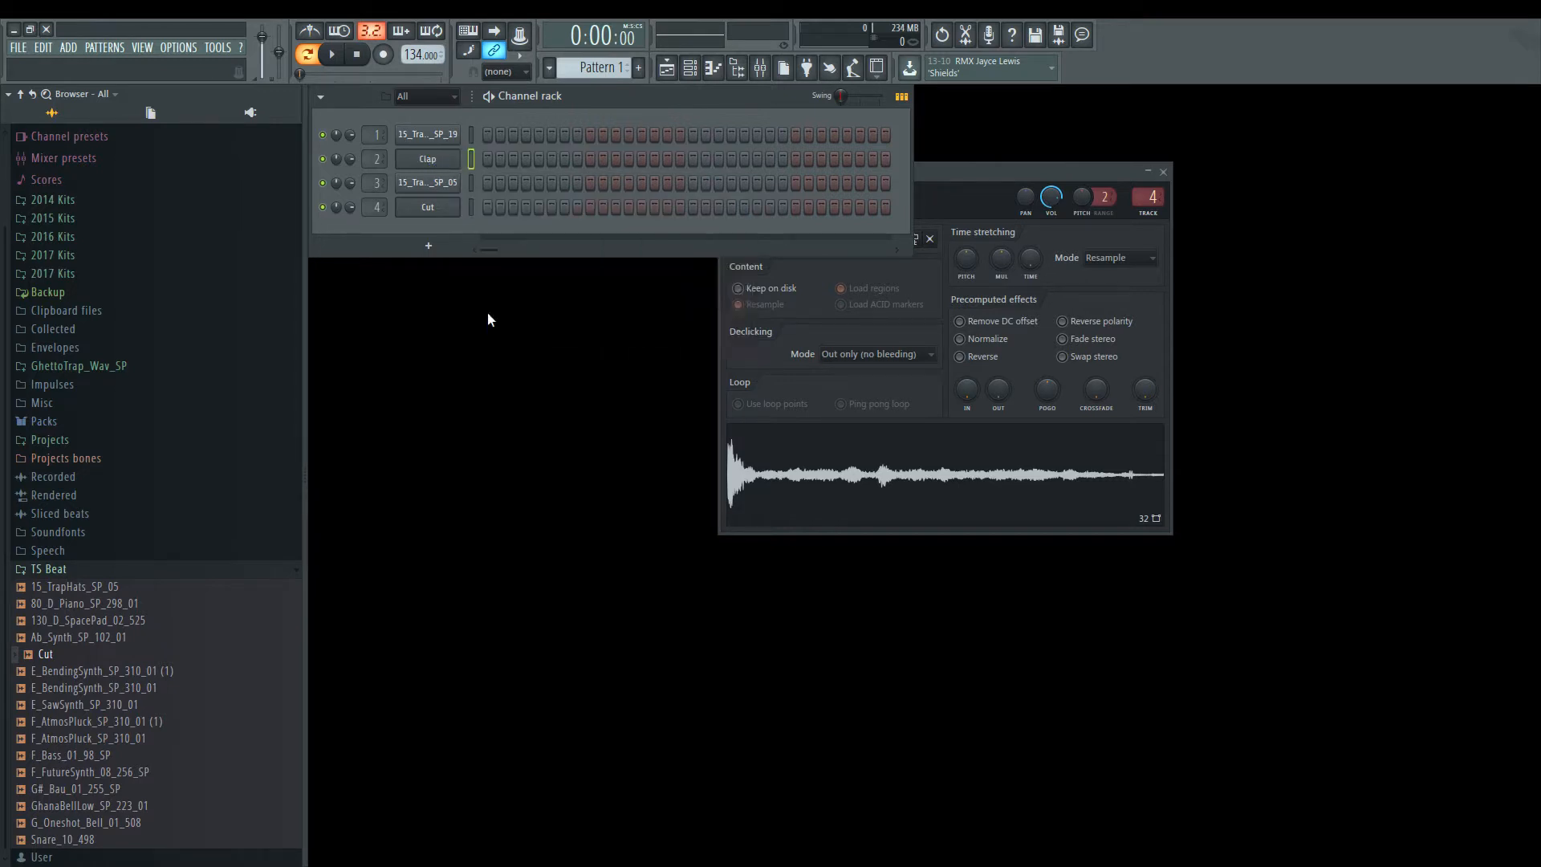
{"action": "left_click", "coordinate": [866, 363]}
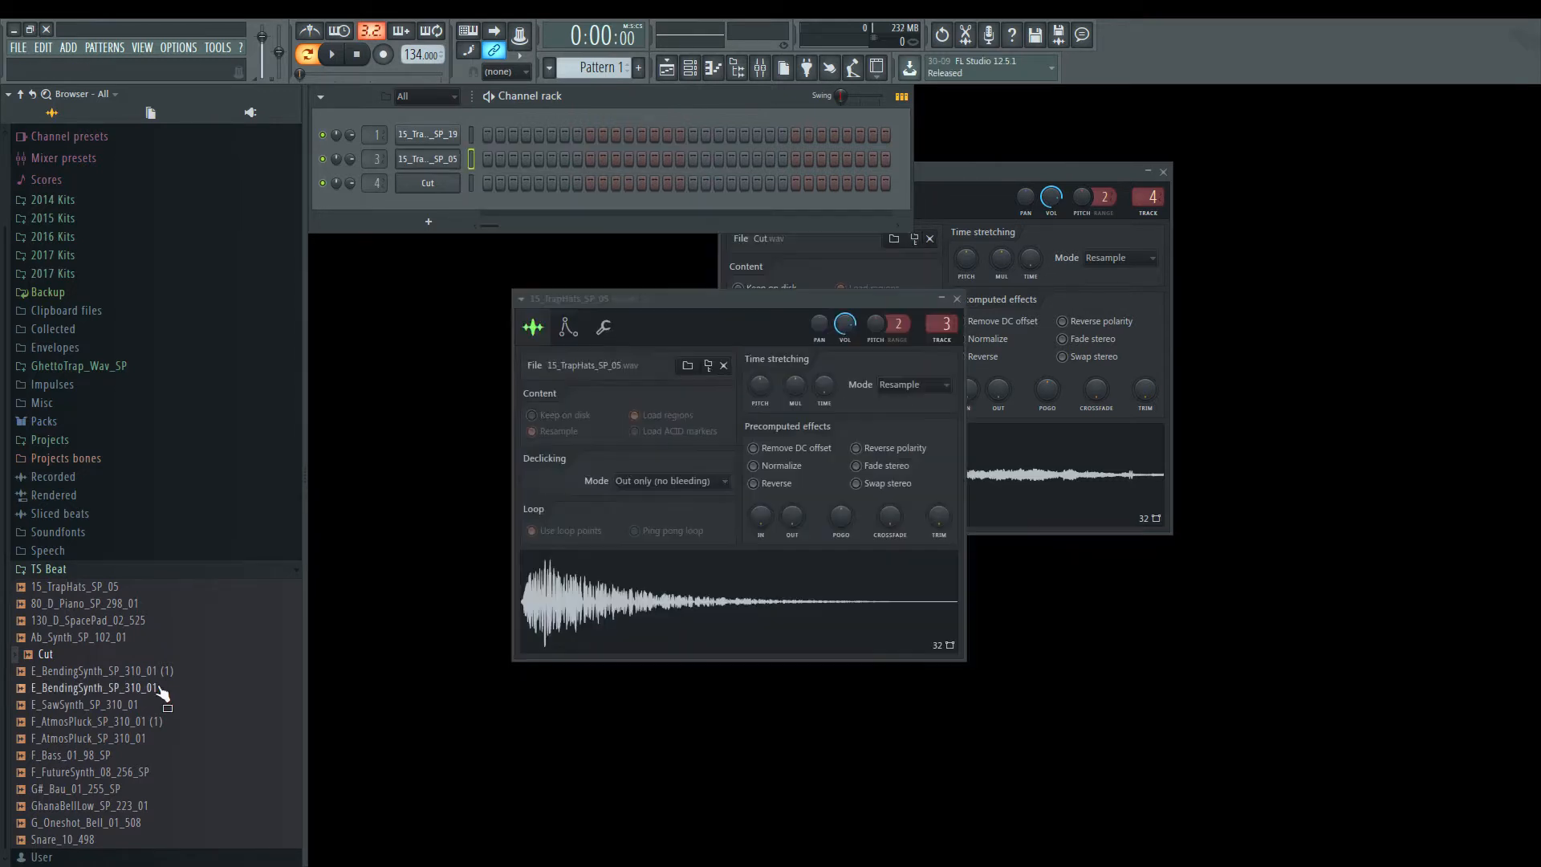
Step: Open the 808 folder within the One Shots of GhettoTrap_Wav_SP in the browser
{"action": "left_click", "coordinate": [113, 366]}
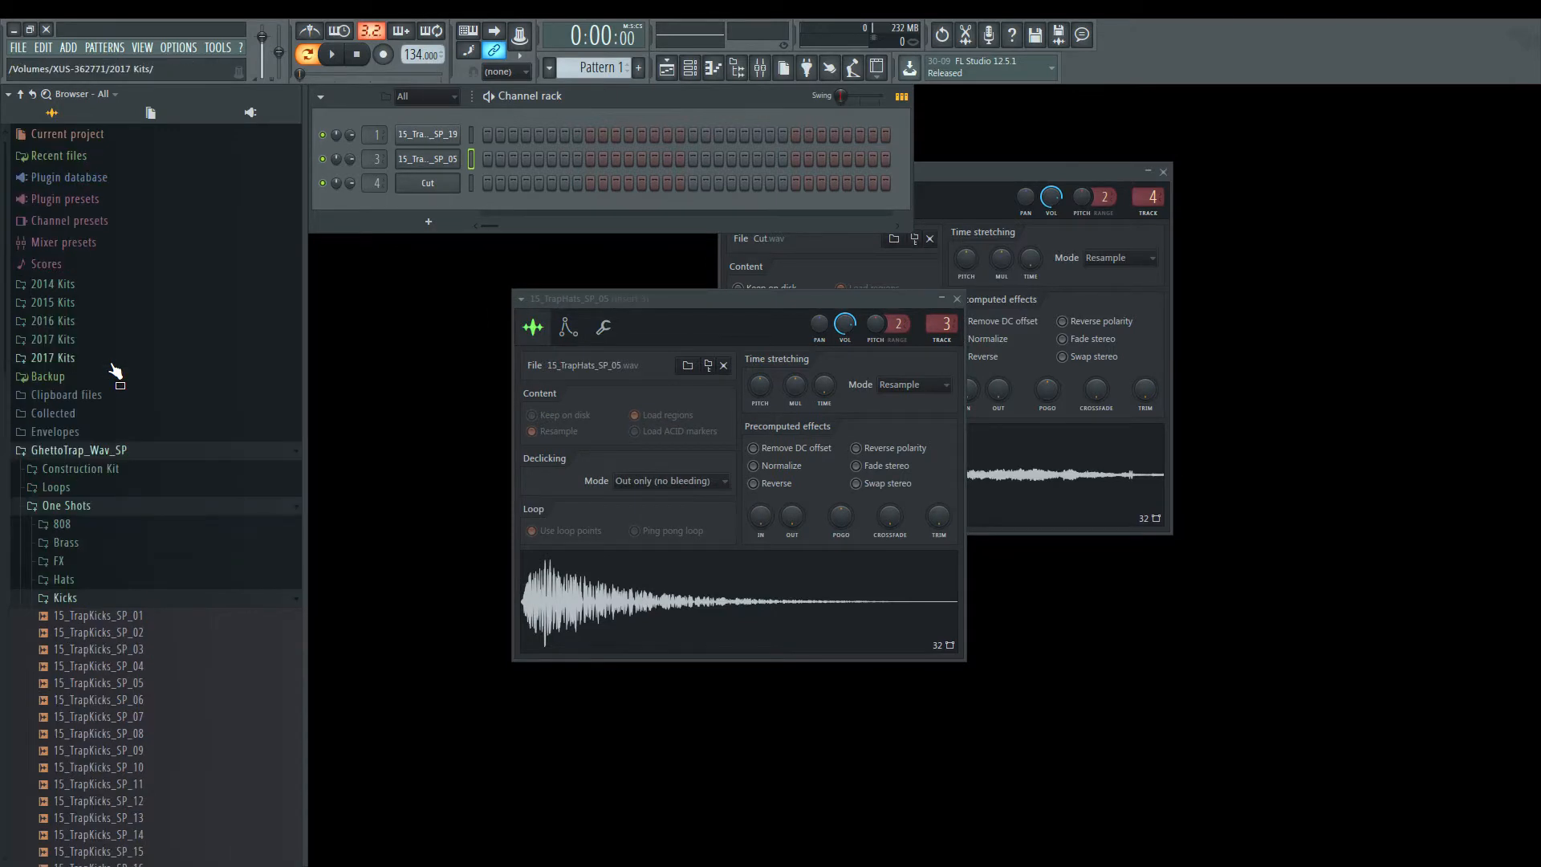
{"action": "left_click", "coordinate": [98, 505]}
{"action": "left_click", "coordinate": [92, 526]}
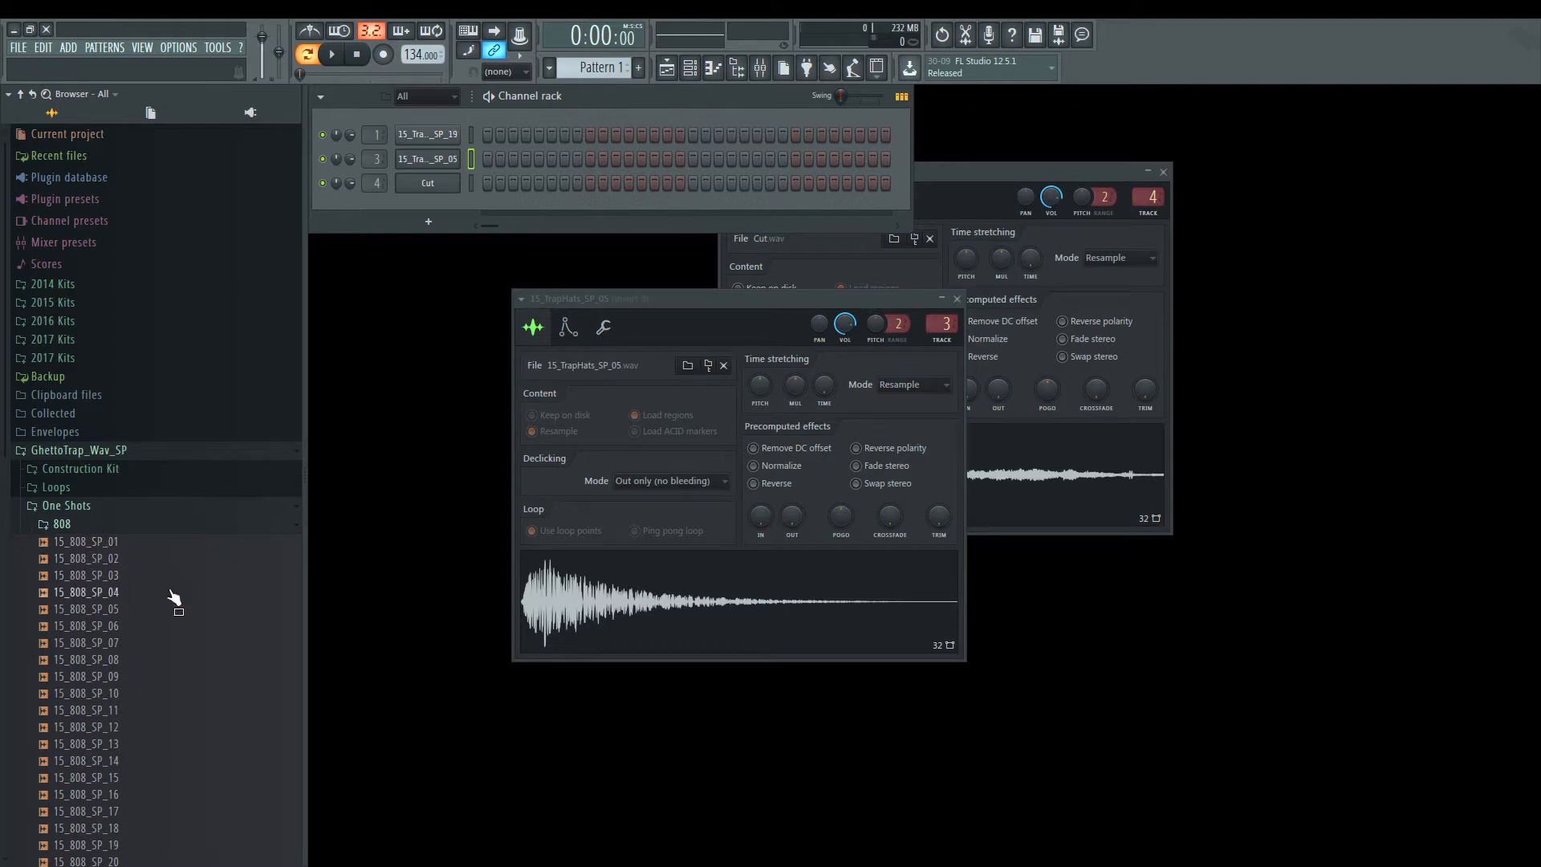
Step: Audition the 808 samples from 15_808_SP_03 through 15_808_SP_16
{"action": "left_click", "coordinate": [144, 595]}
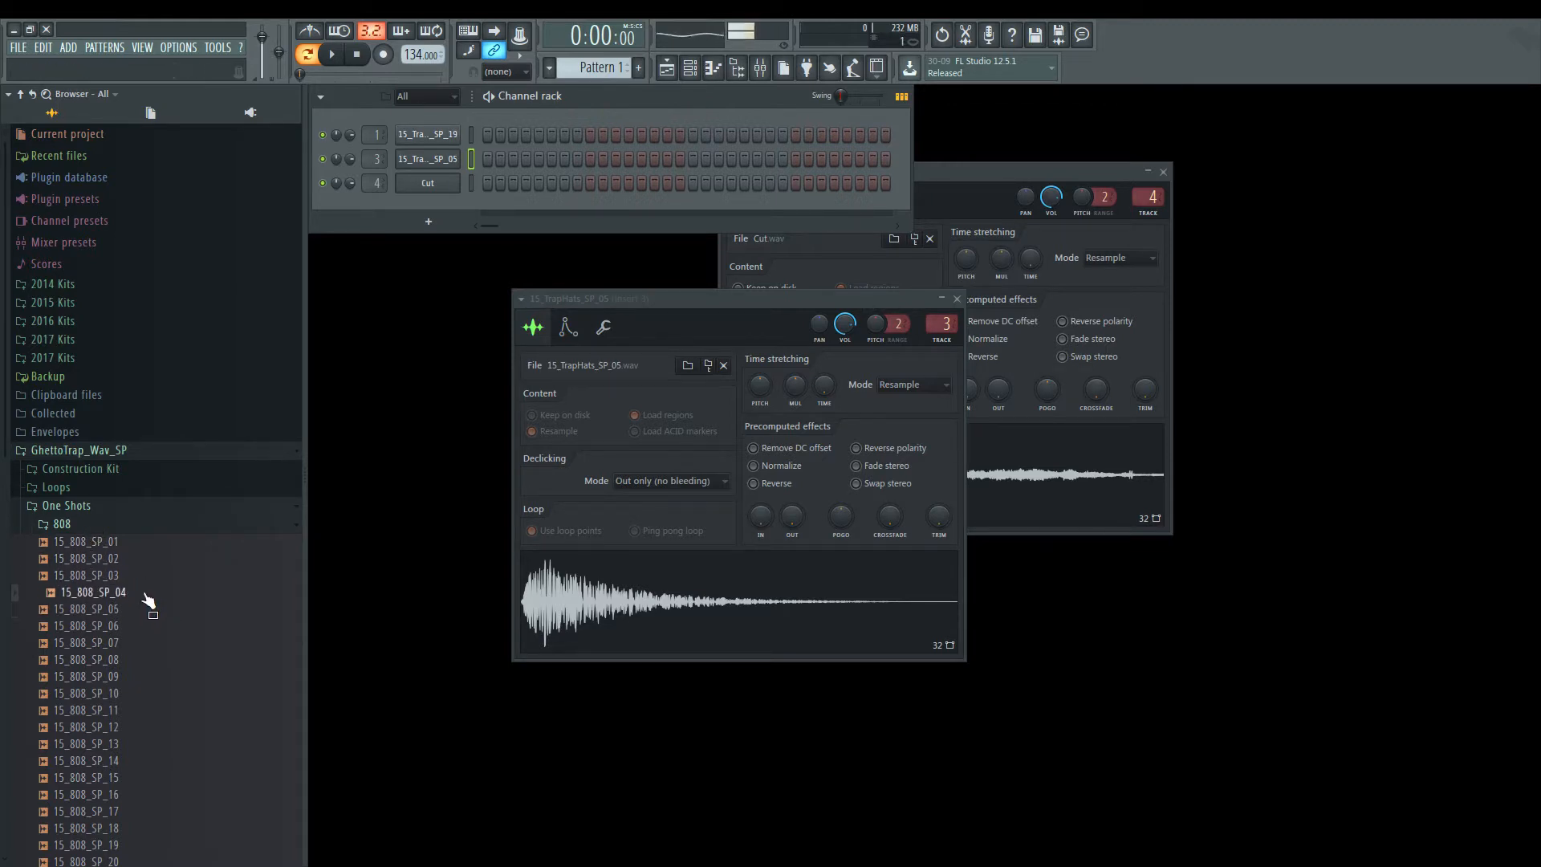
{"action": "left_click", "coordinate": [149, 585]}
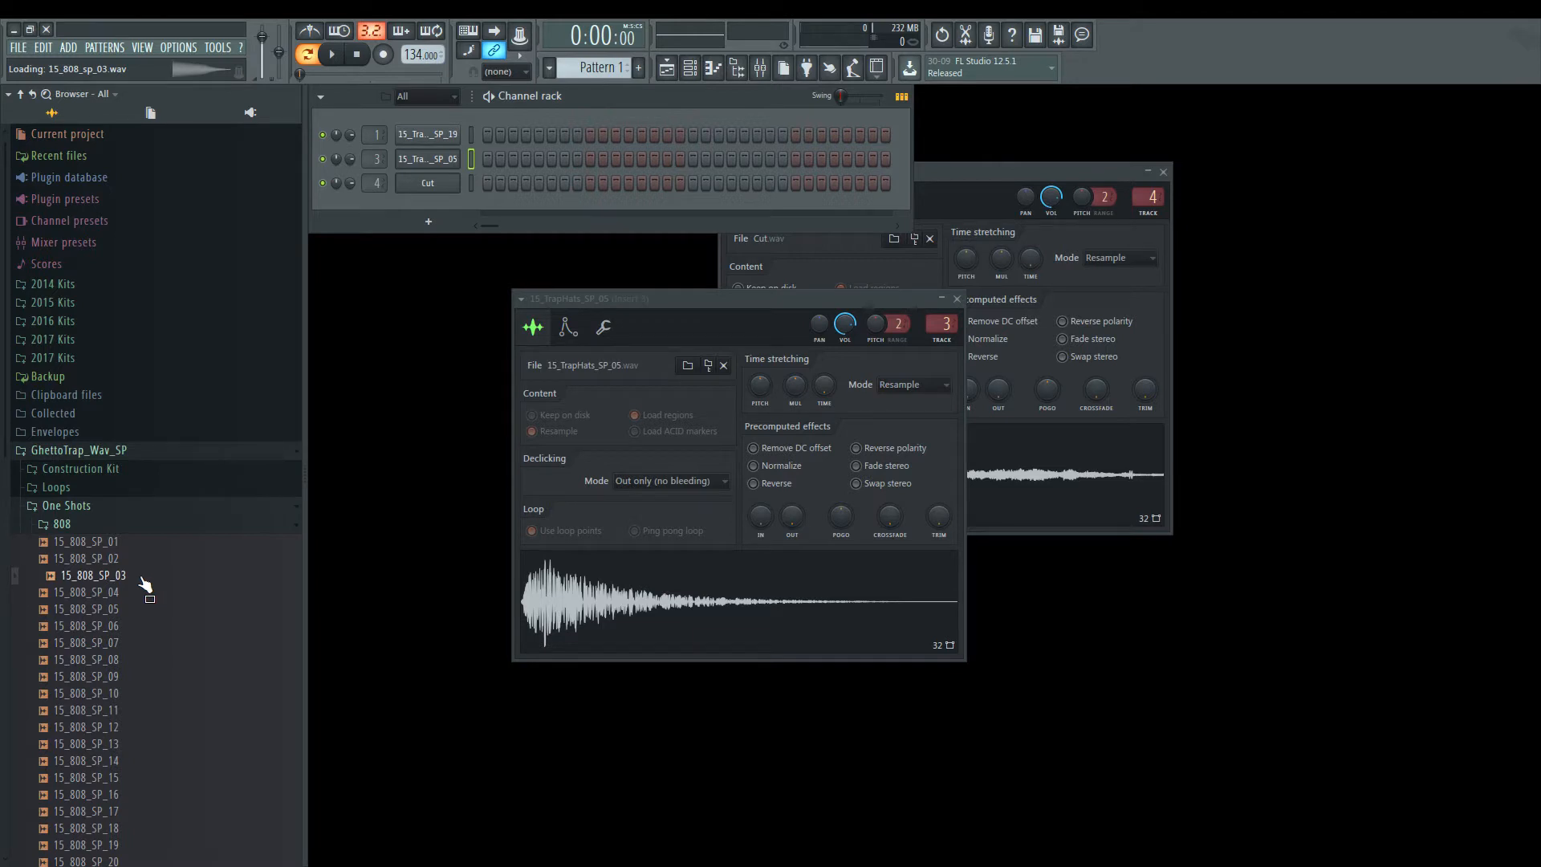
{"action": "left_click", "coordinate": [132, 610]}
{"action": "left_click", "coordinate": [130, 626]}
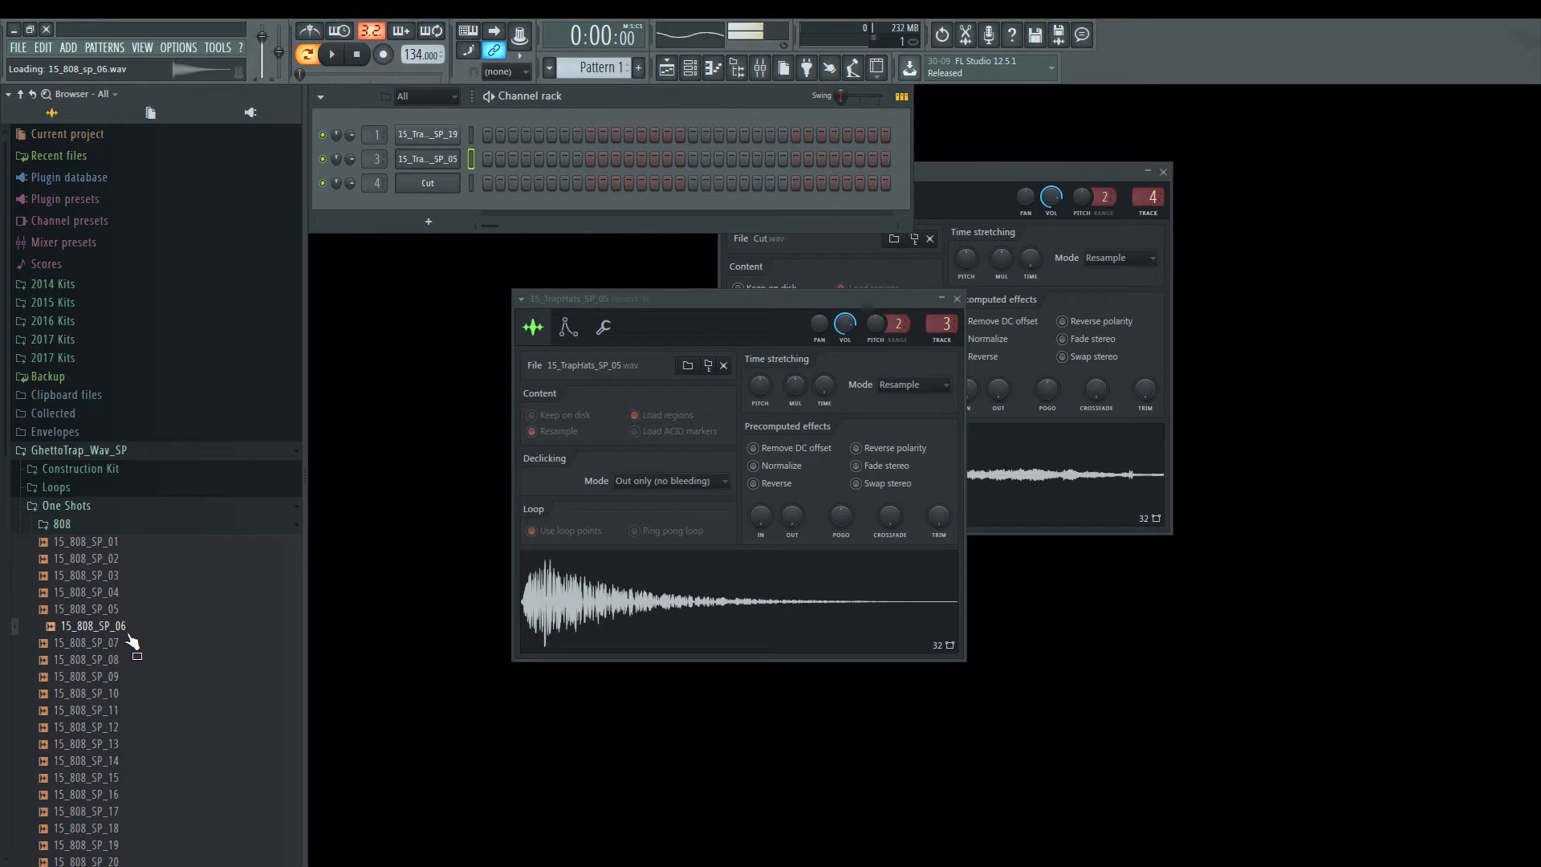
{"action": "left_click", "coordinate": [129, 643]}
{"action": "left_click", "coordinate": [126, 660]}
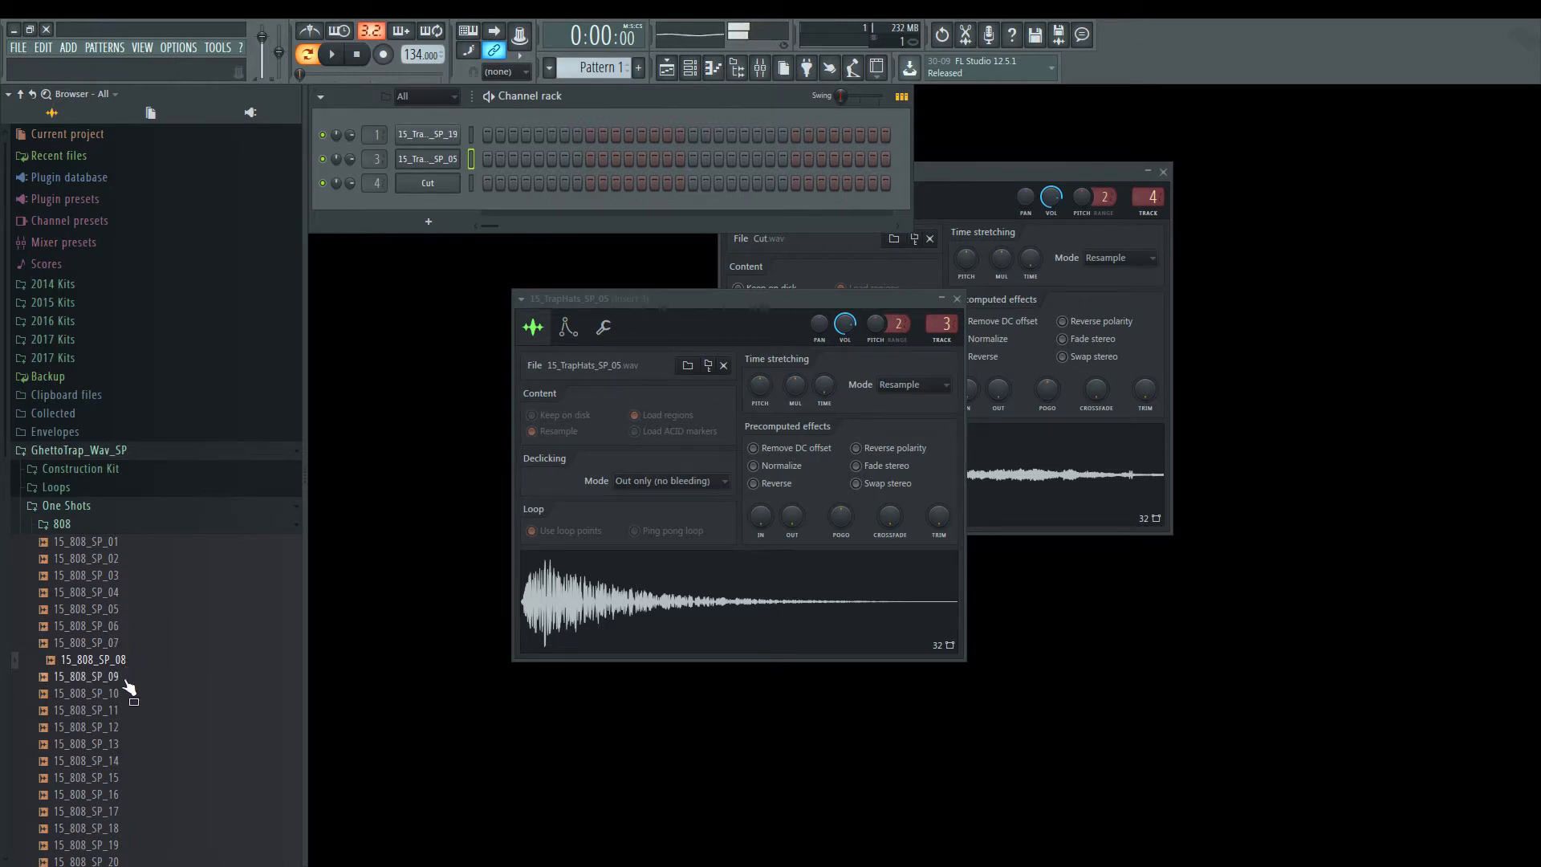
{"action": "left_click", "coordinate": [126, 678]}
{"action": "left_click", "coordinate": [125, 694]}
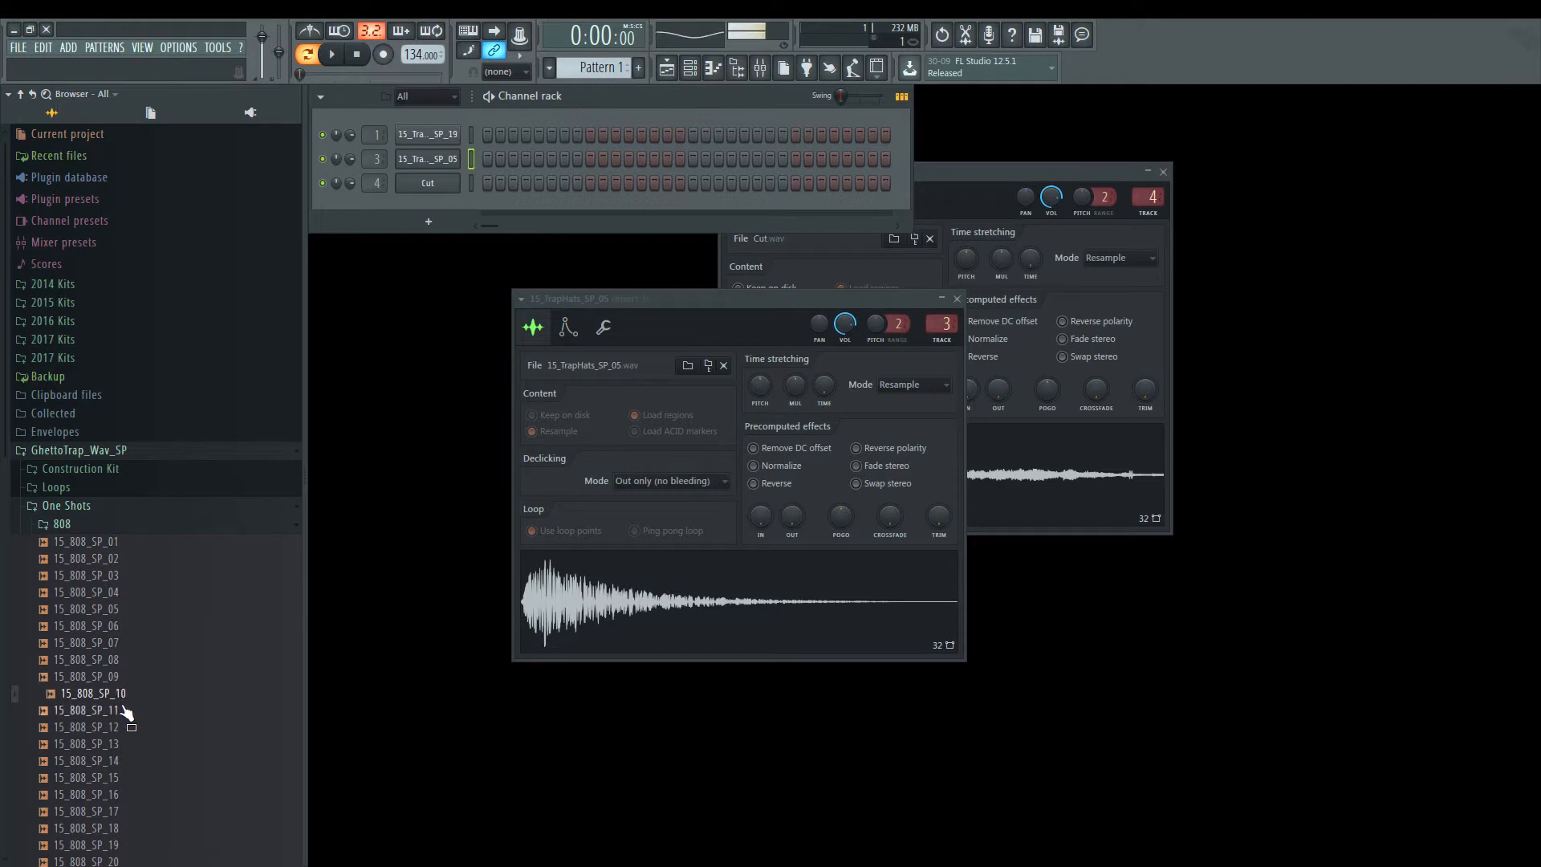
{"action": "left_click", "coordinate": [125, 710]}
{"action": "left_click", "coordinate": [126, 727]}
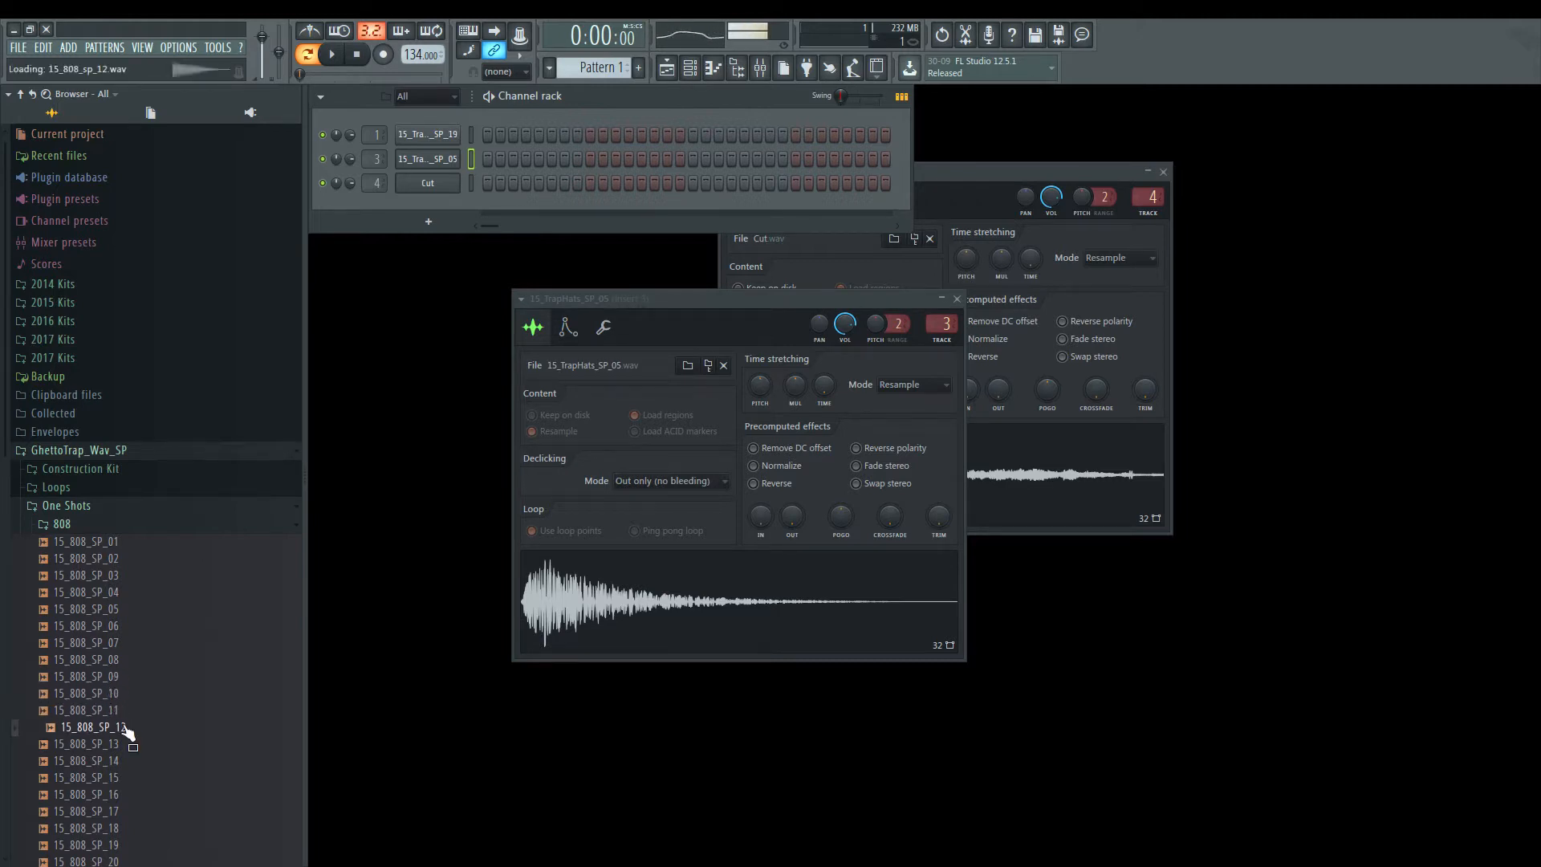
{"action": "left_click", "coordinate": [126, 744]}
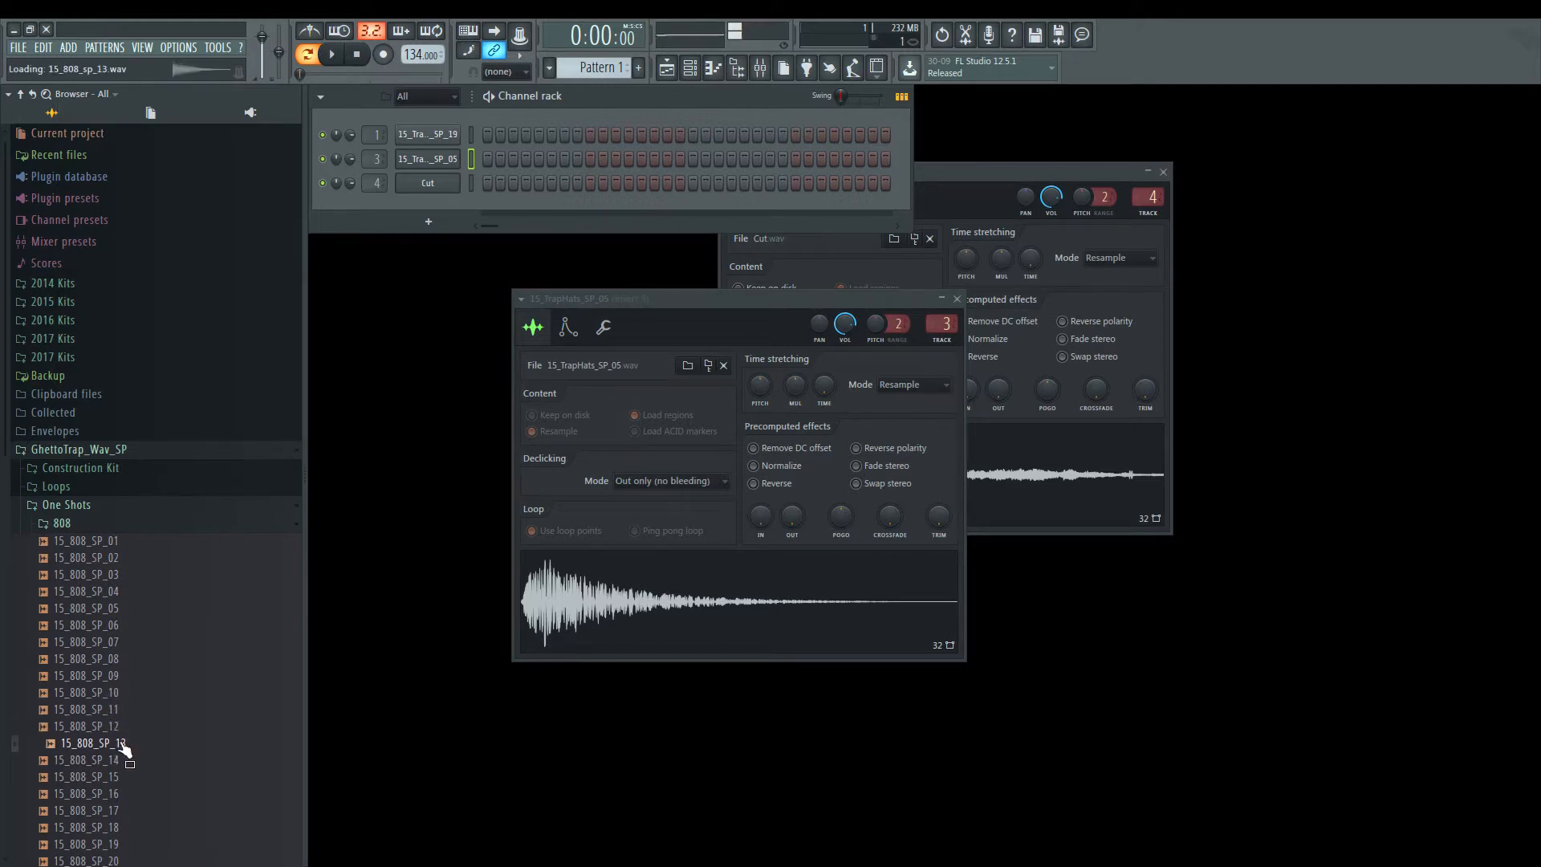
{"action": "left_click", "coordinate": [126, 760]}
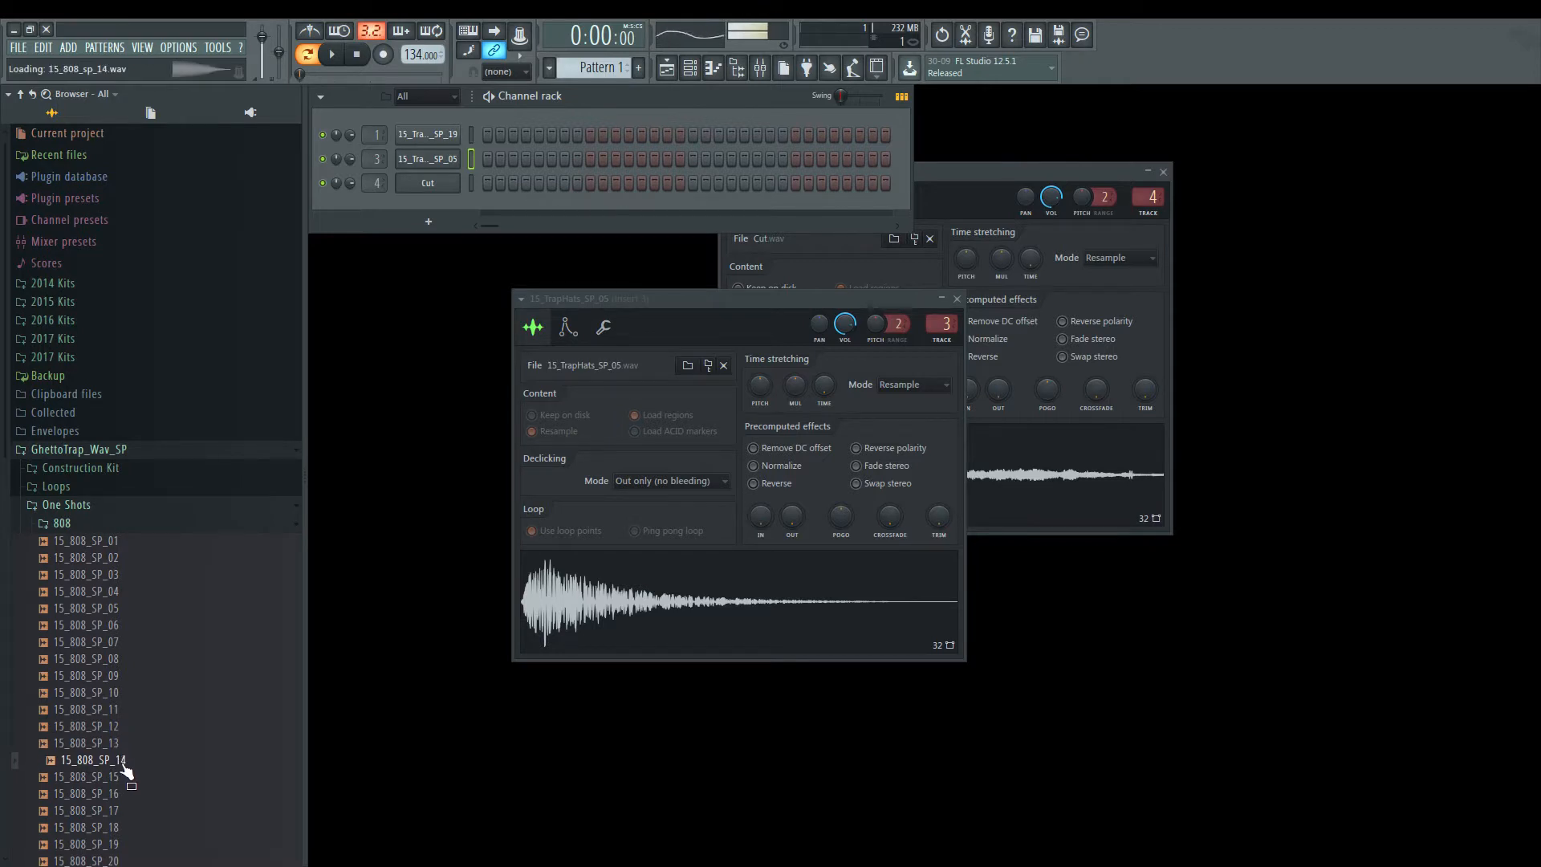
{"action": "left_click", "coordinate": [125, 777]}
{"action": "left_click", "coordinate": [127, 793]}
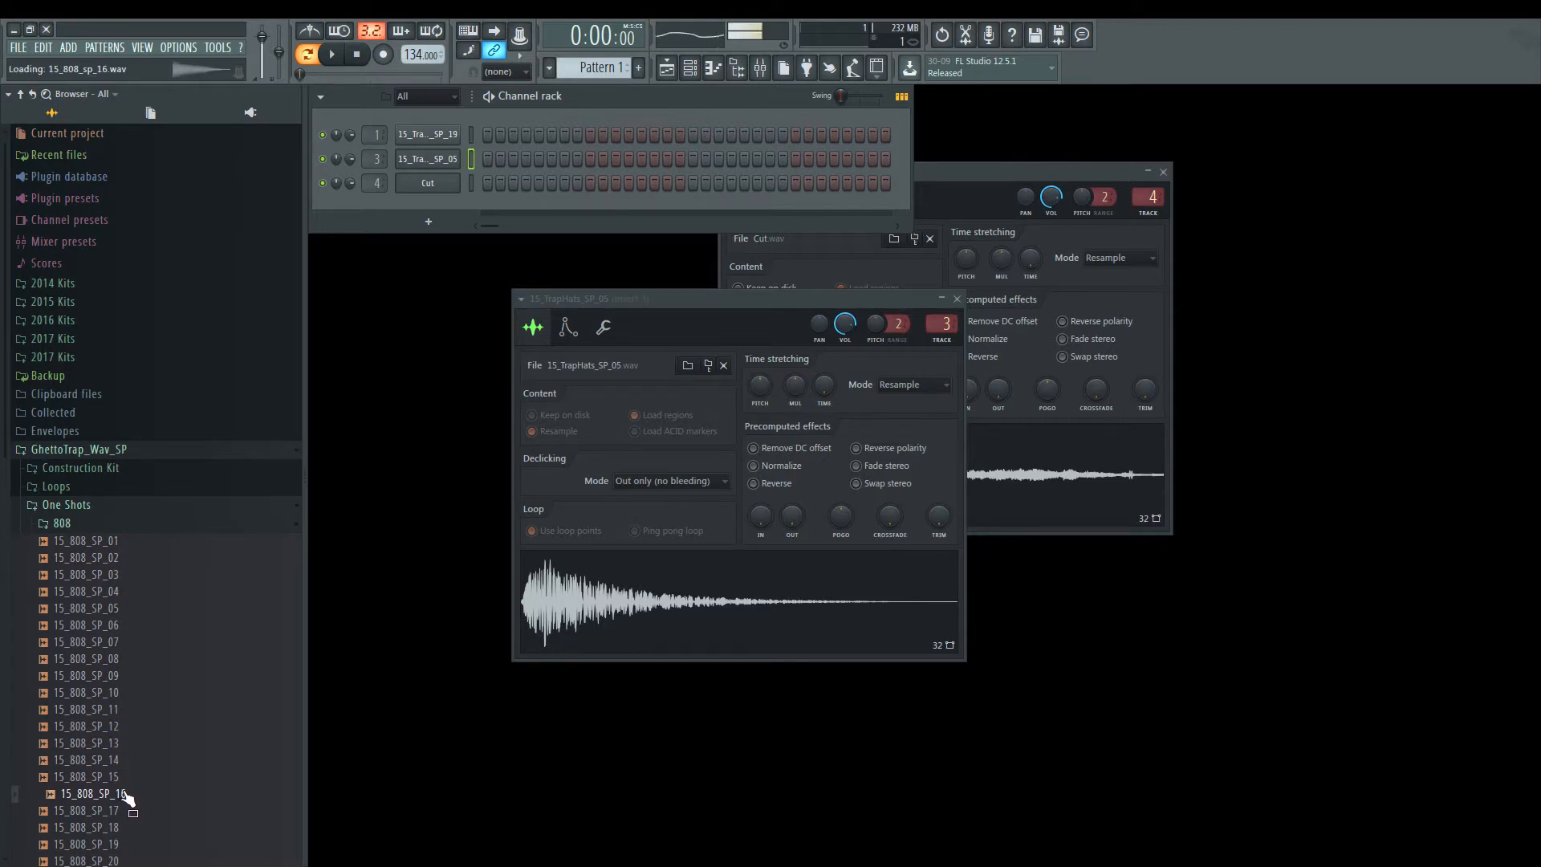
Step: Replay 15_808_SP_04 and 15_808_SP_03 for comparison and add 15_808_SP_03 as a new channel above the kick
{"action": "left_click", "coordinate": [136, 597]}
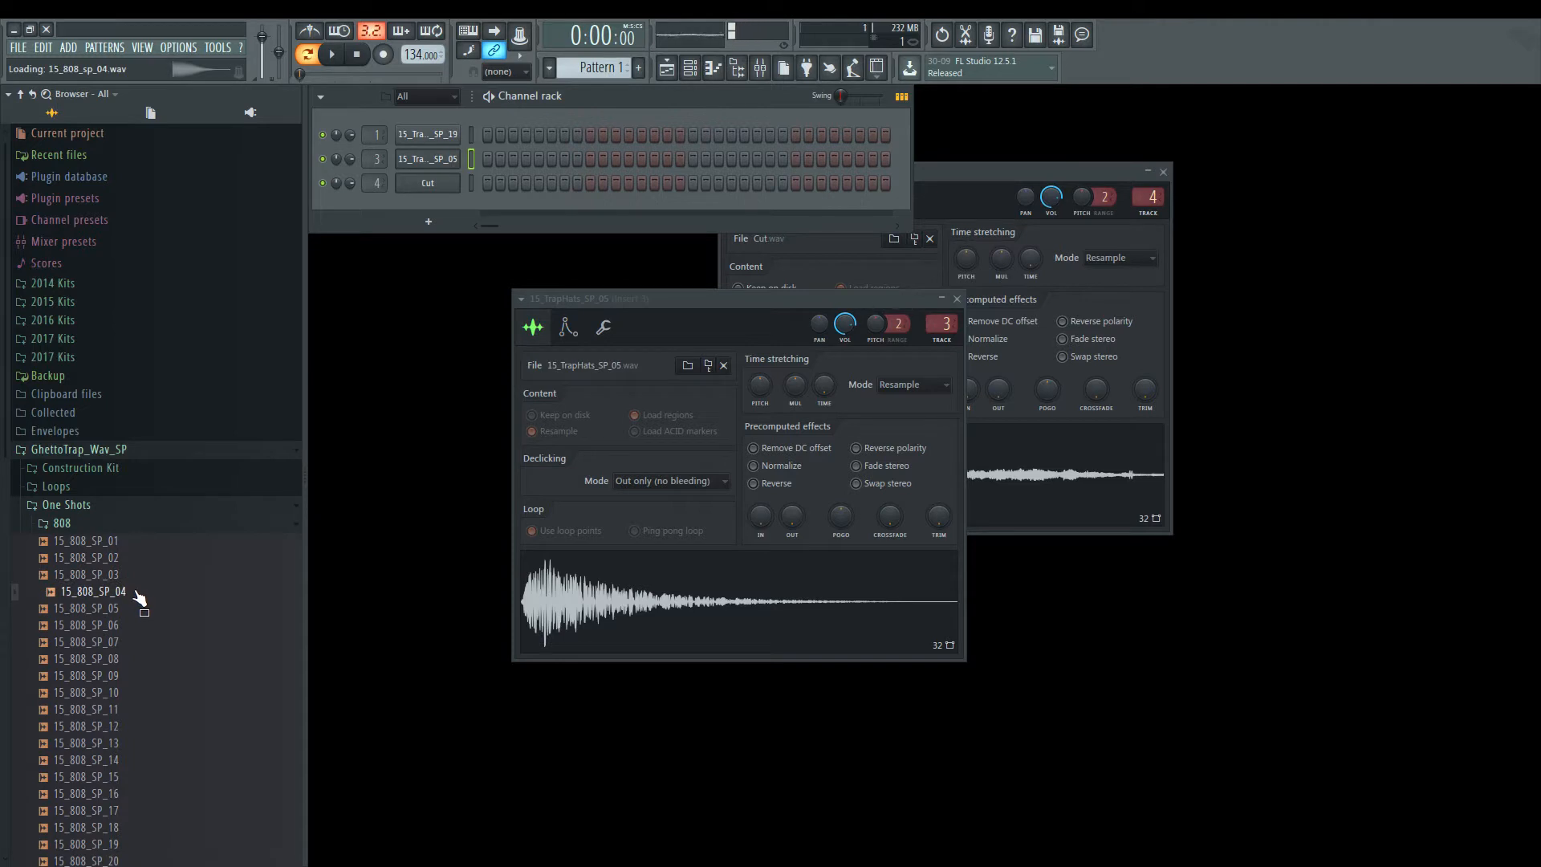
{"action": "left_click", "coordinate": [145, 580]}
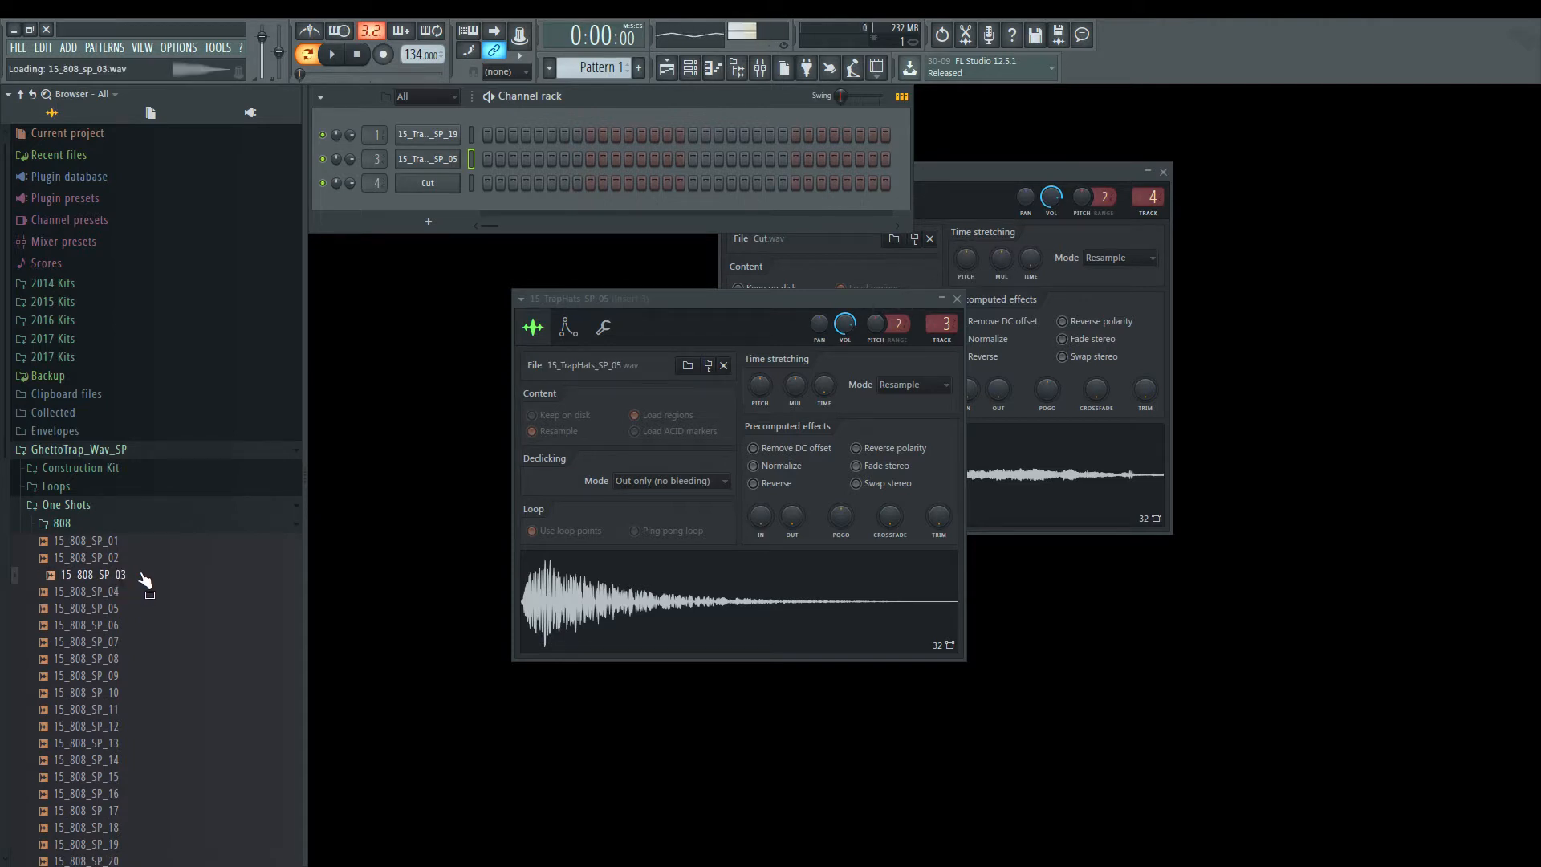
{"action": "left_click_drag", "start_coordinate": [146, 578], "coordinate": [367, 111]}
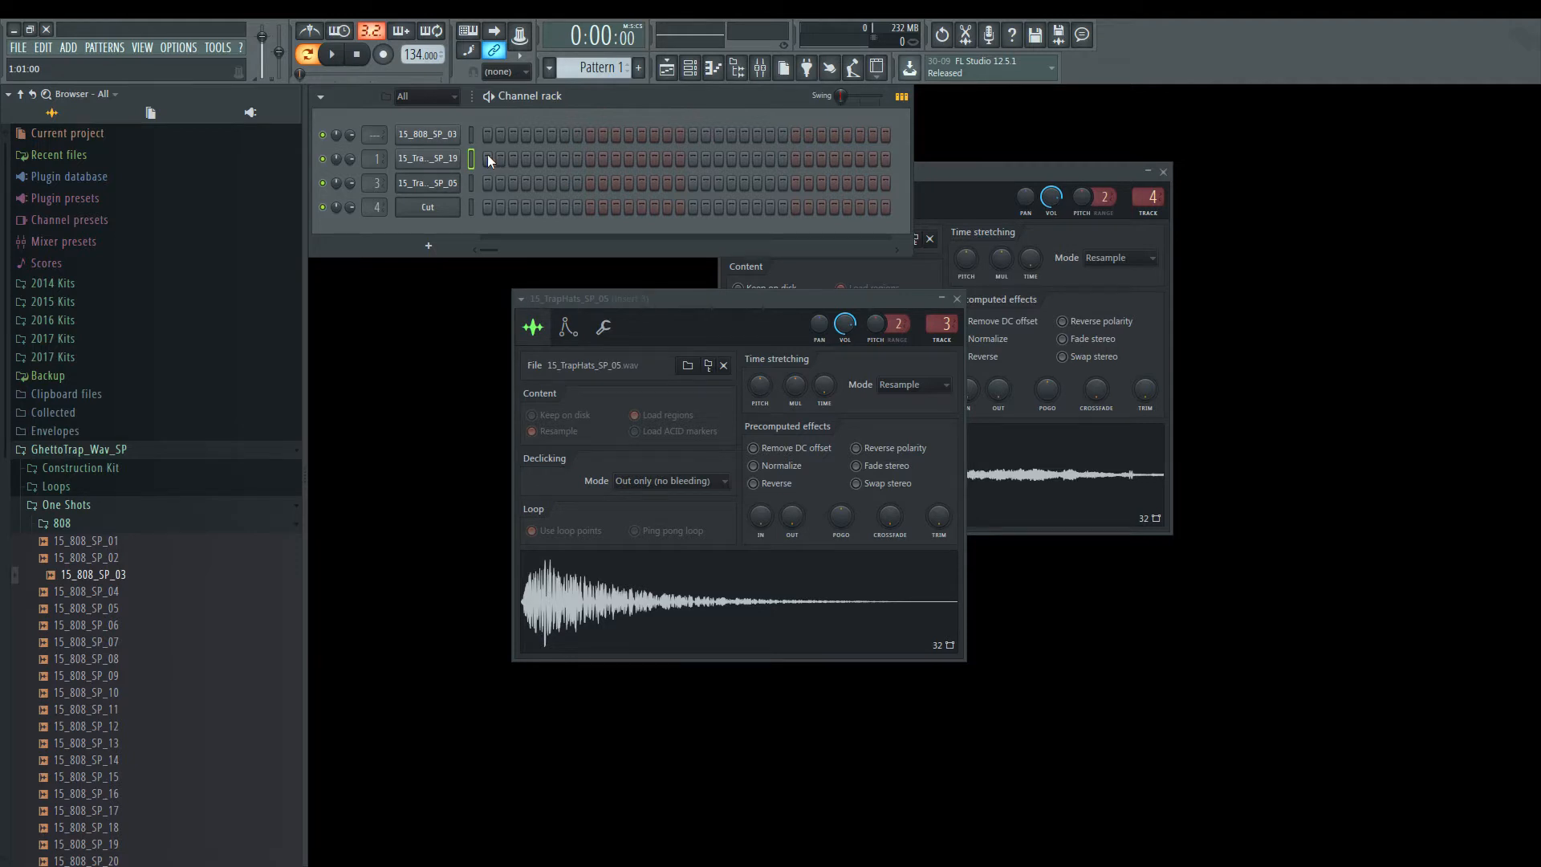
Step: Program the 15_TrapKicks_SP_19 kick on step 1 and the Cut sample on step 17, and play the pattern briefly
{"action": "left_click", "coordinate": [488, 158]}
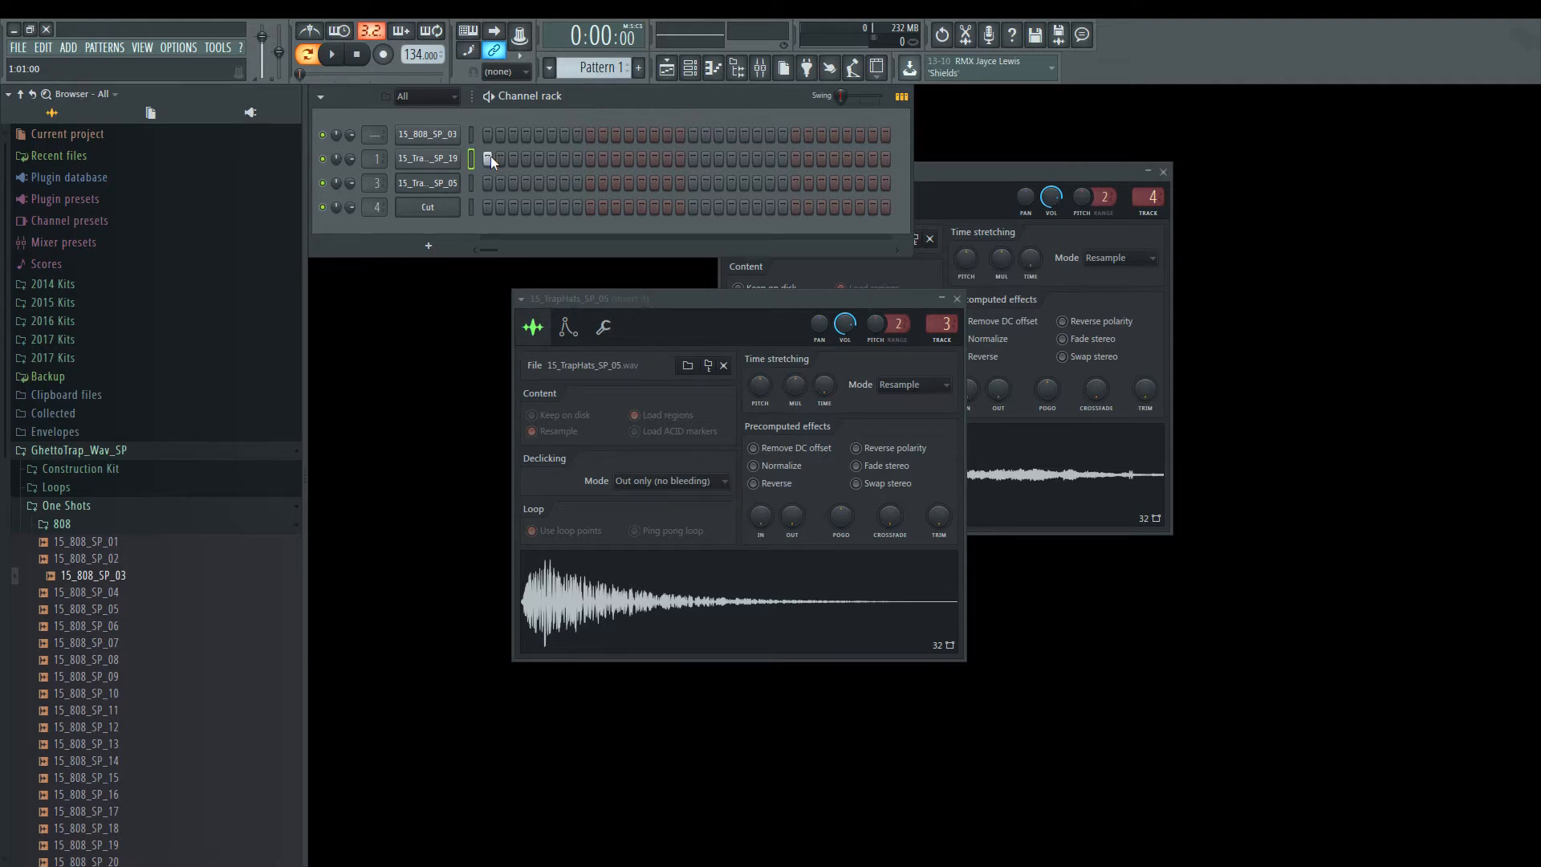
{"action": "left_click", "coordinate": [693, 207]}
{"action": "key", "text": "space"}
{"action": "key", "text": "space"}
Step: Maximize the mixer and load Fruity Reeverb 2 into Slot 1 of Insert 4, the Cut channel's mixer track
{"action": "left_click", "coordinate": [435, 207]}
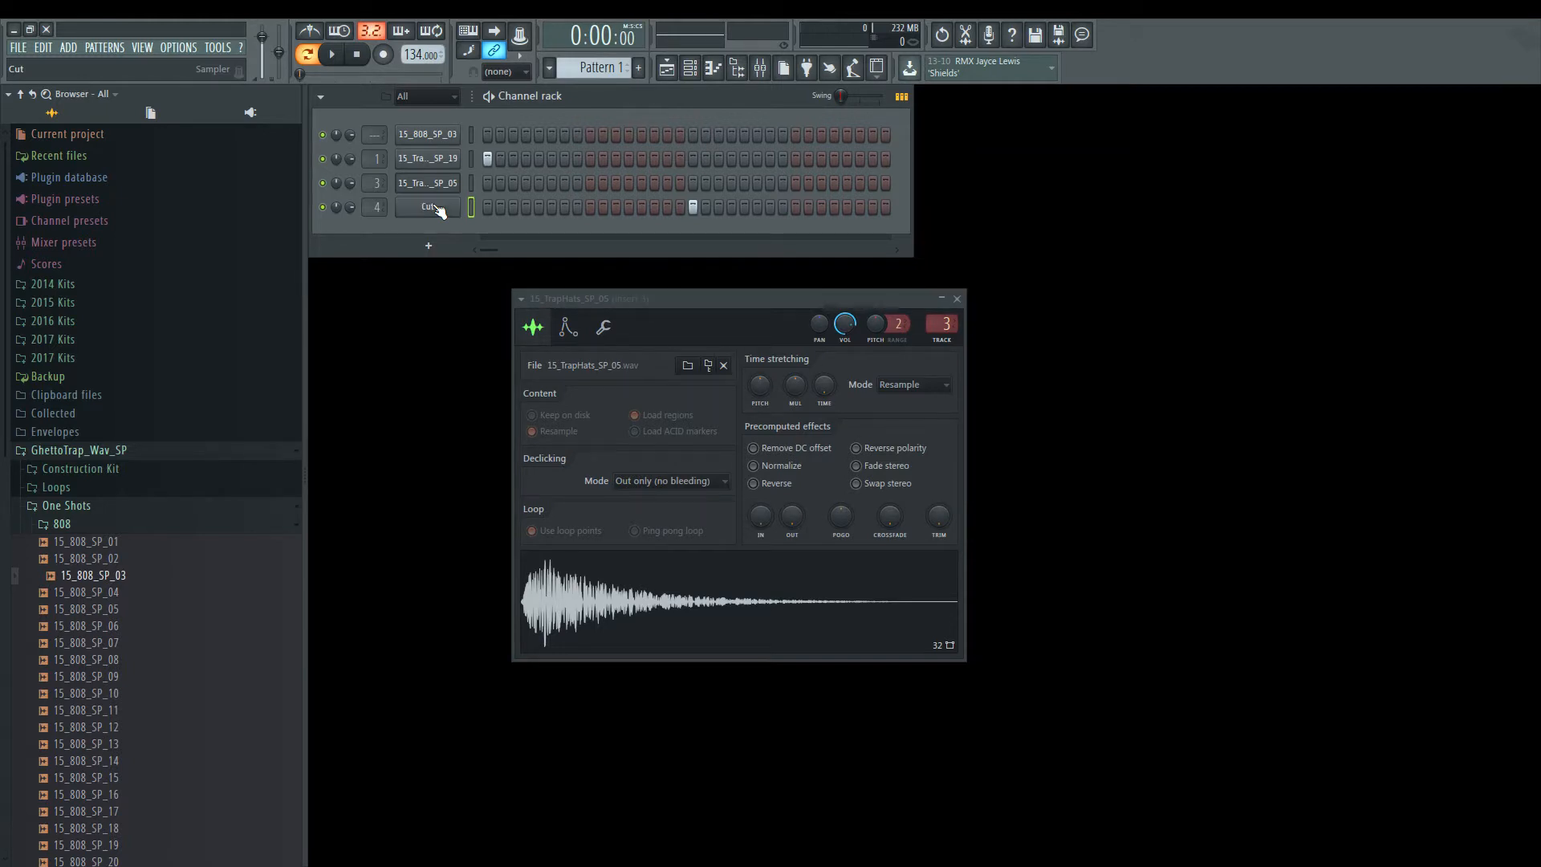
{"action": "left_click", "coordinate": [434, 207]}
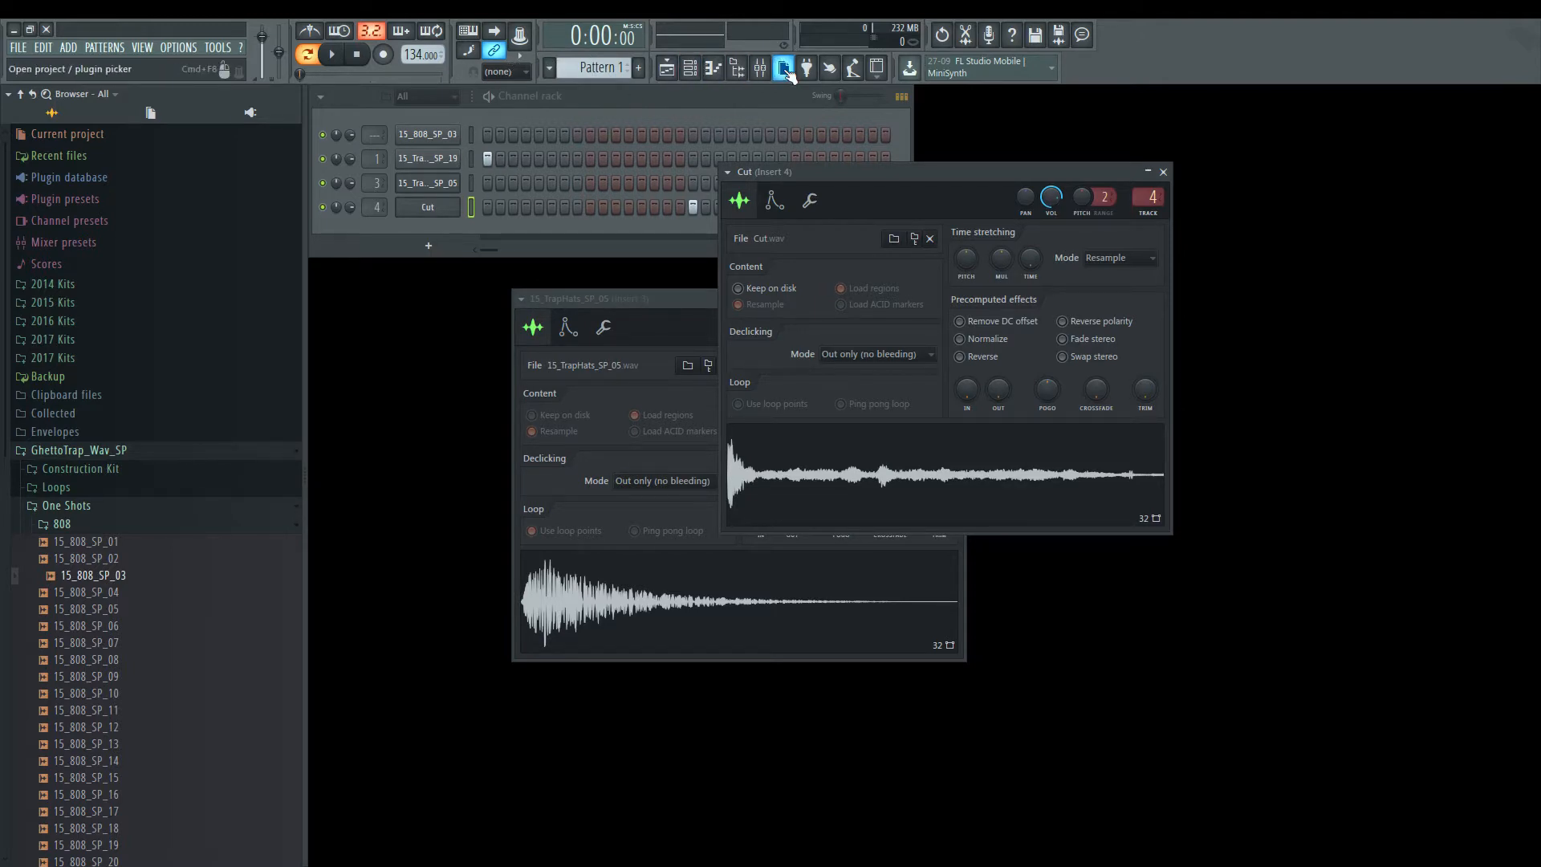
{"action": "left_click", "coordinate": [760, 68]}
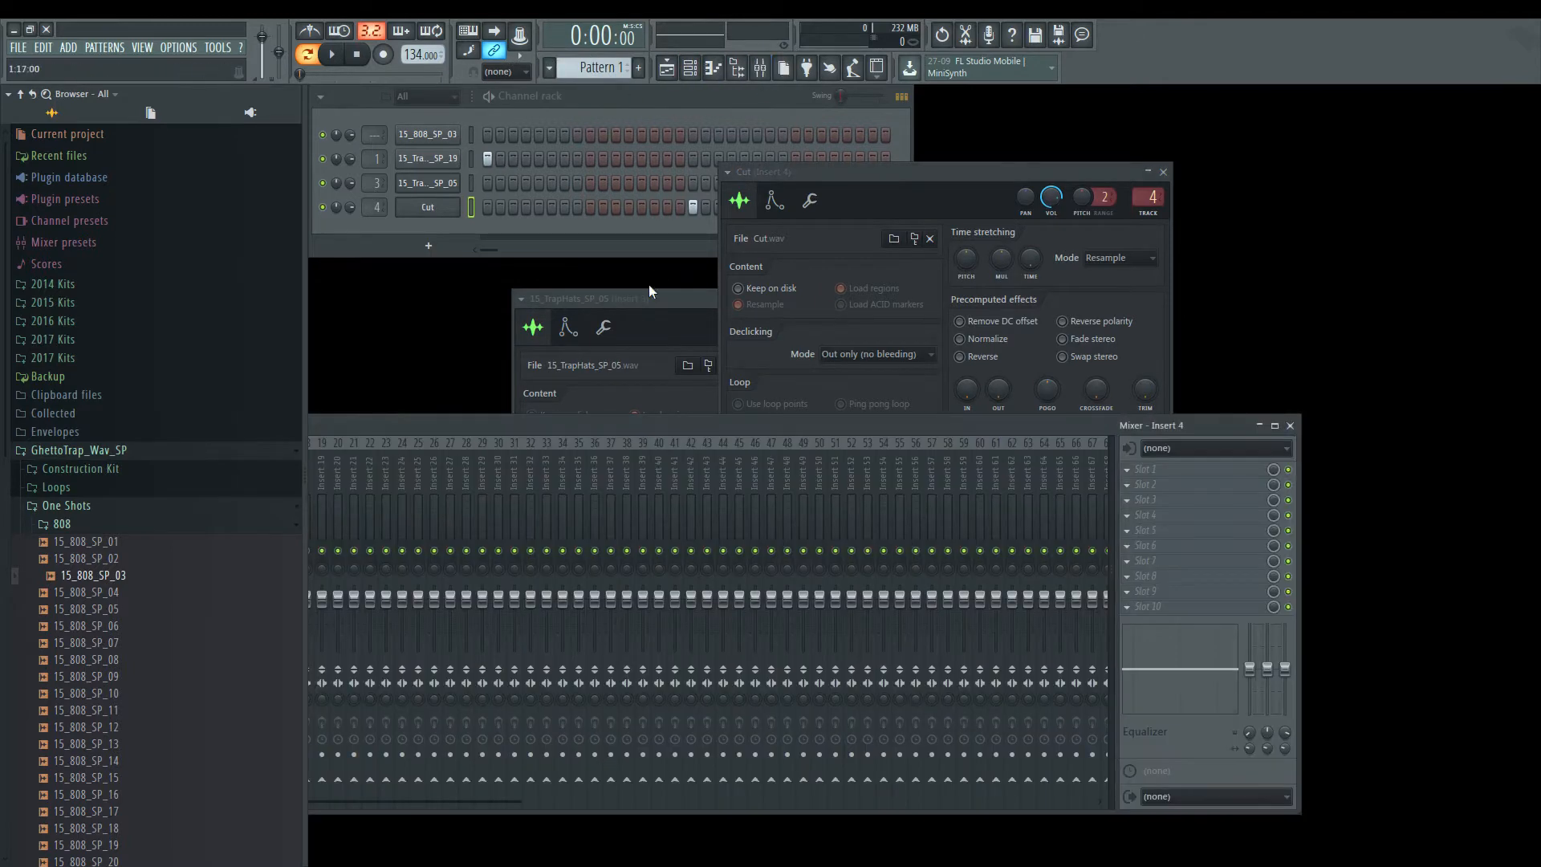
{"action": "left_click_drag", "start_coordinate": [566, 418], "coordinate": [918, 181]}
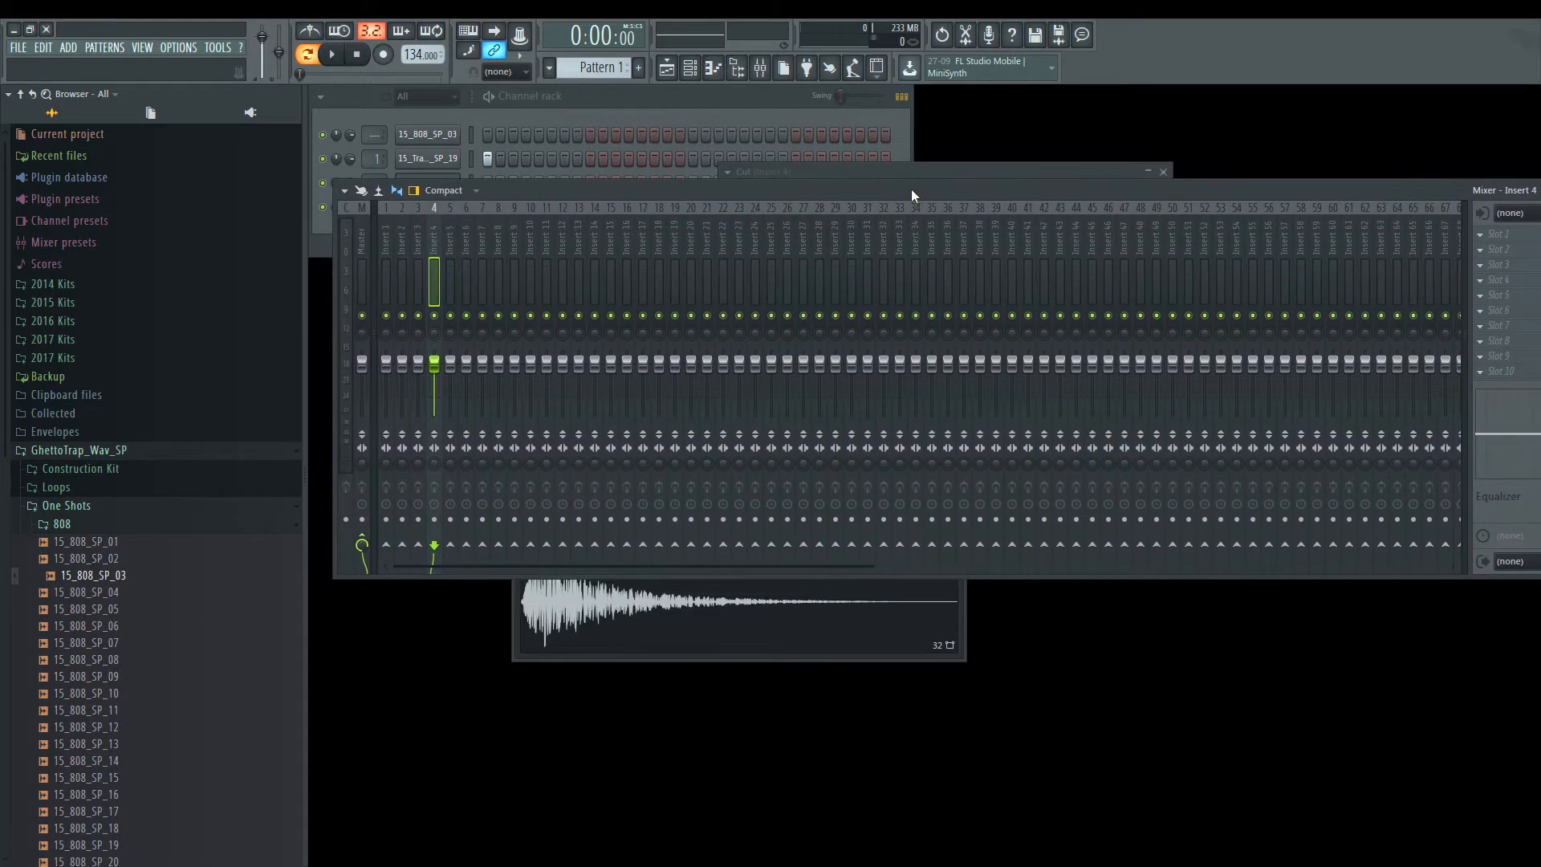
{"action": "double_click", "coordinate": [912, 189]}
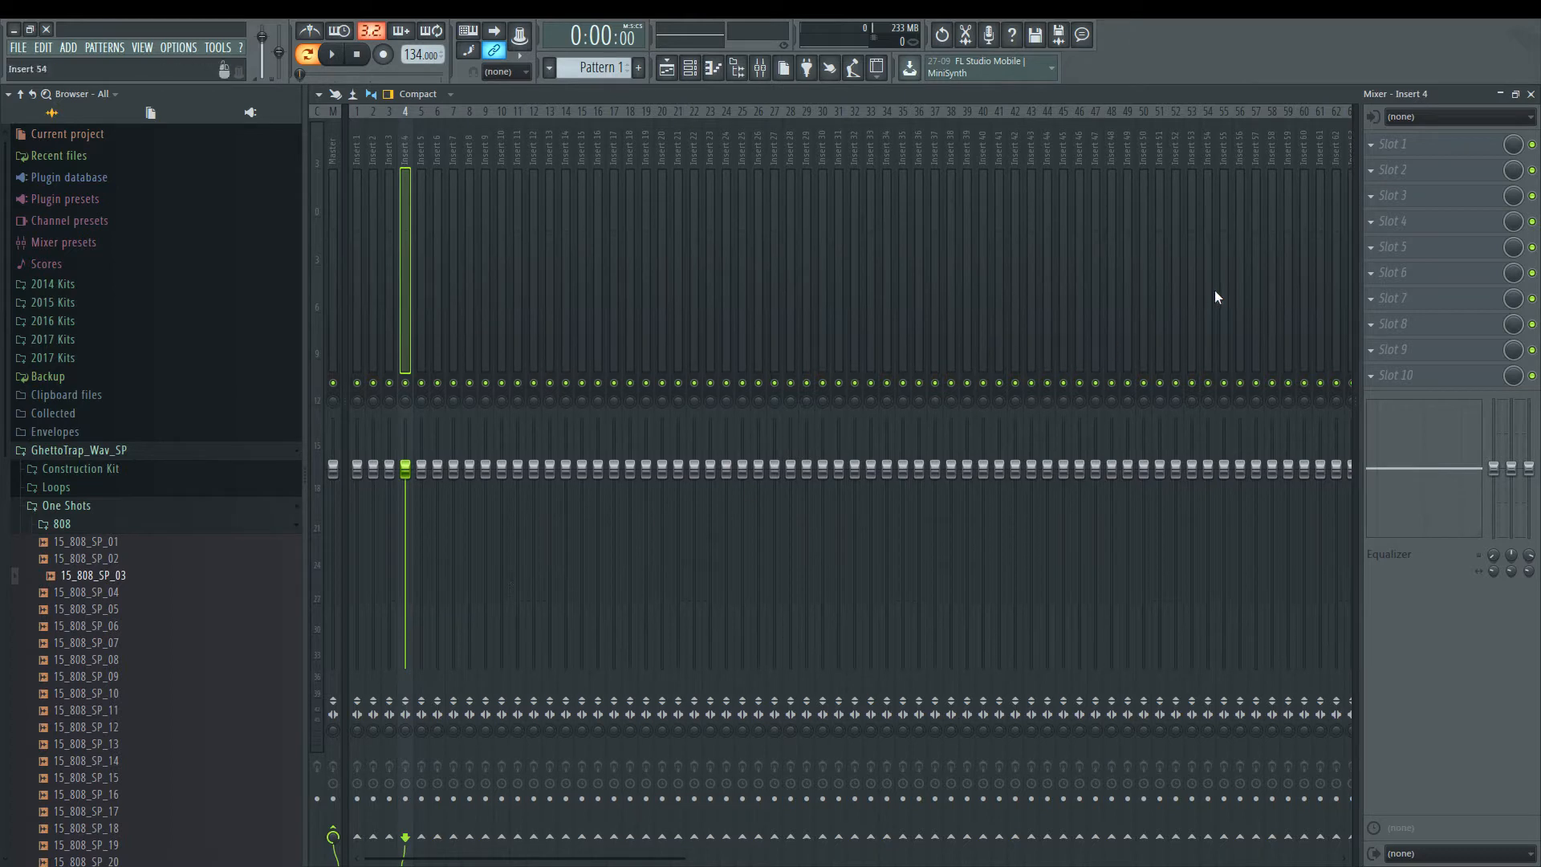
{"action": "left_click", "coordinate": [1417, 148]}
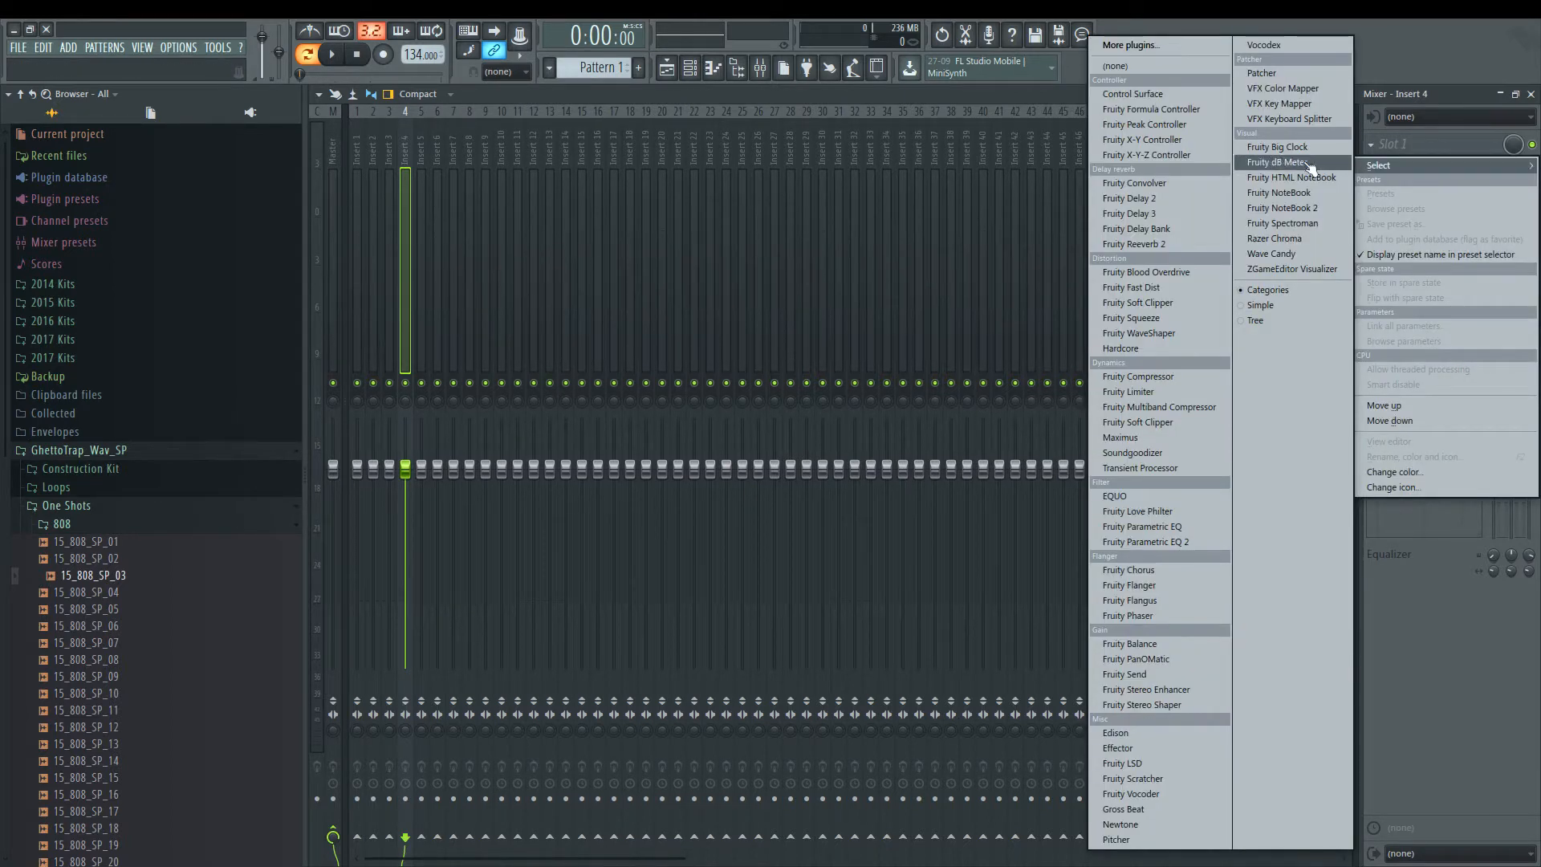
{"action": "left_click", "coordinate": [1133, 244]}
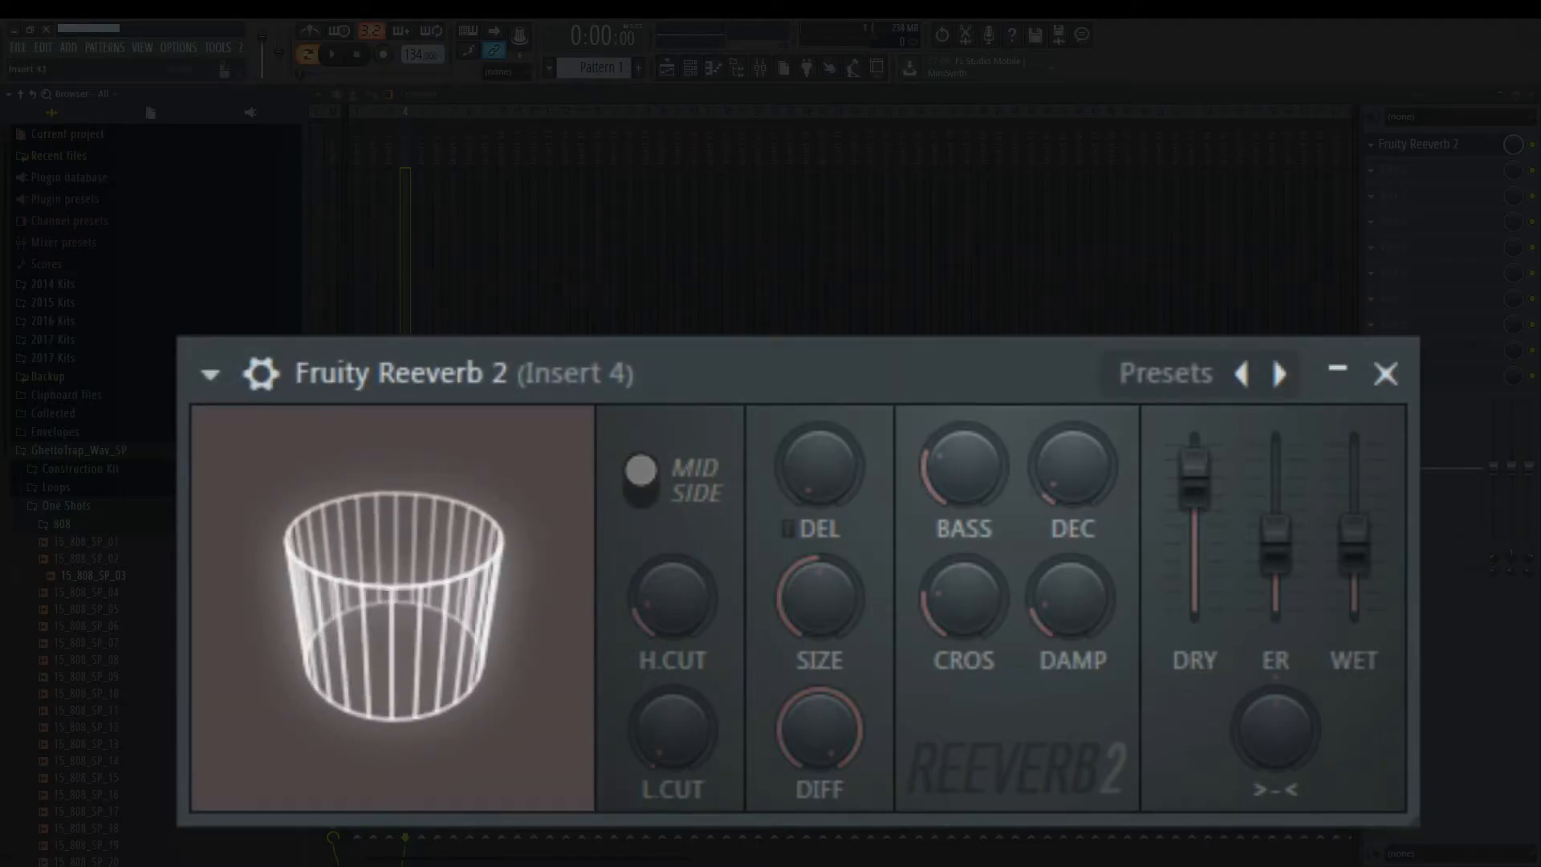
Step: With the pattern playing, raise the reverb's wet level, lower its dry level and adjust its stereo separation
{"action": "key", "text": "space"}
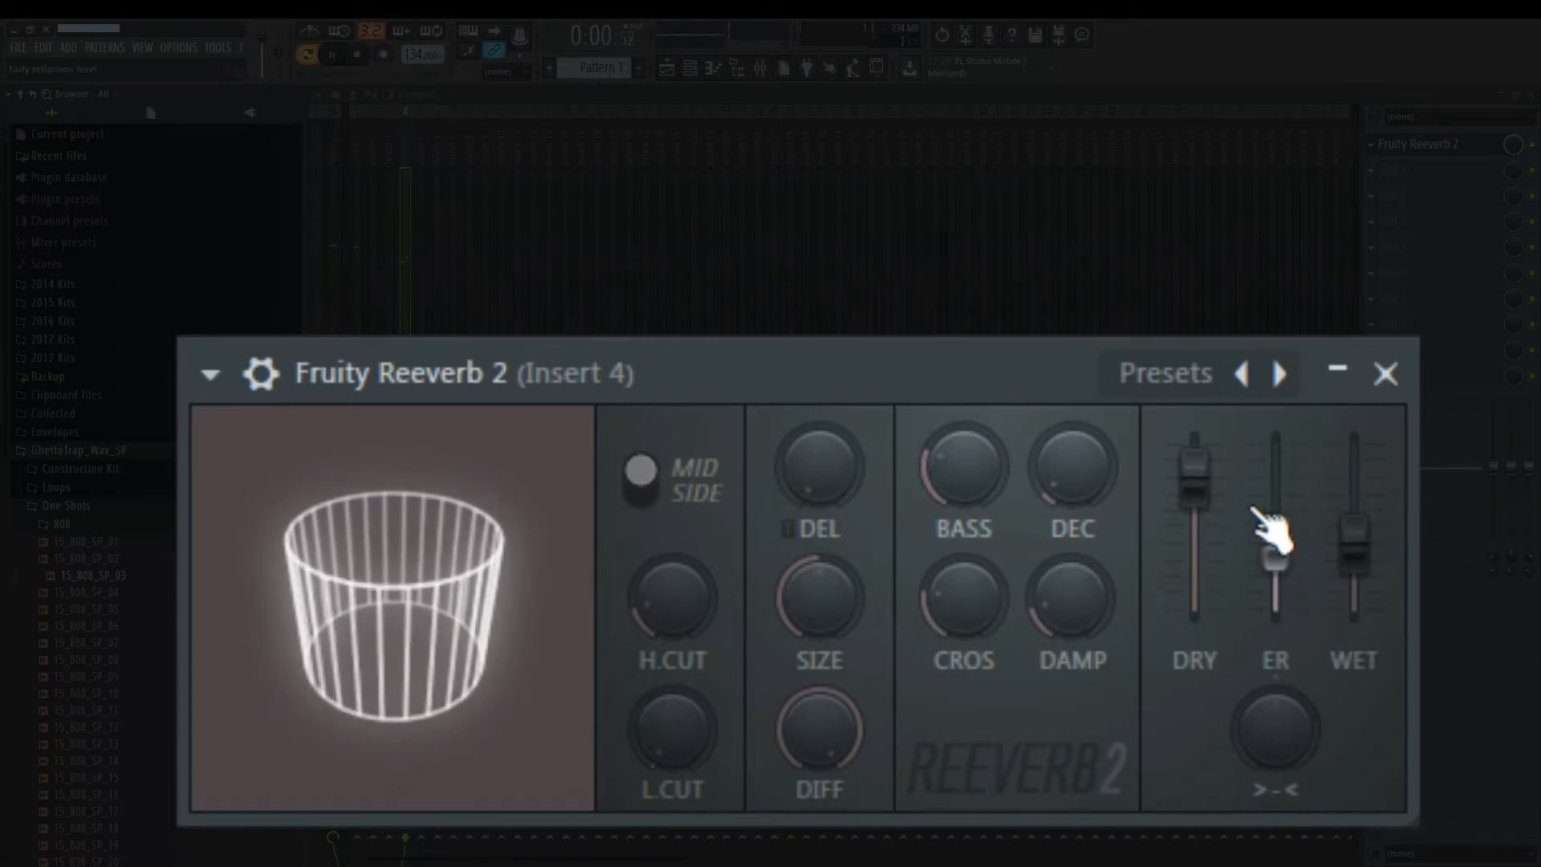
{"action": "left_click_drag", "start_coordinate": [1354, 534], "coordinate": [1353, 488]}
{"action": "left_click_drag", "start_coordinate": [1213, 491], "coordinate": [1214, 567]}
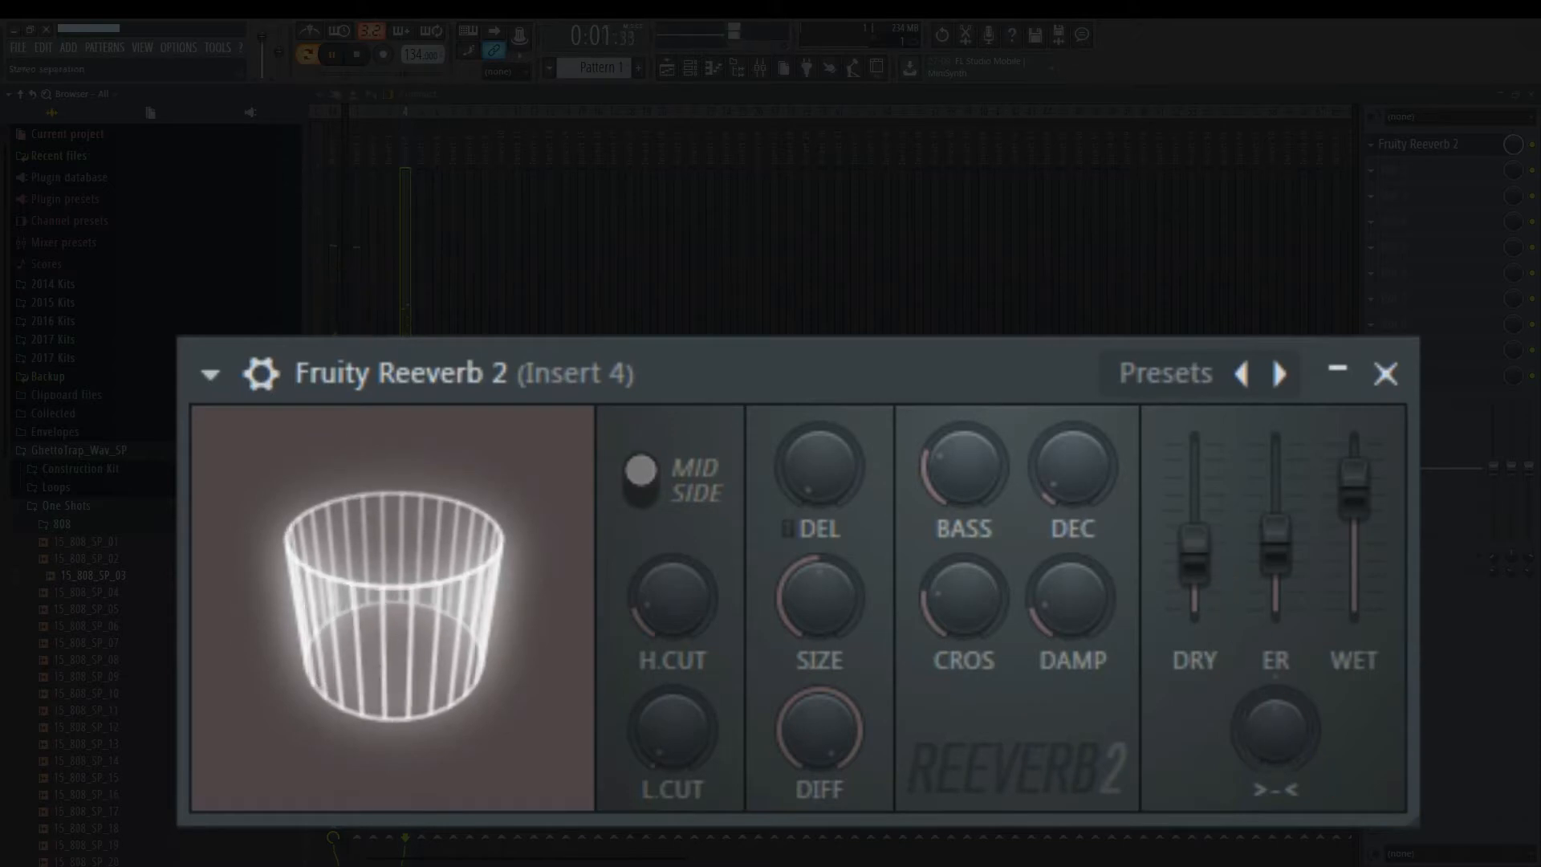
{"action": "left_click_drag", "start_coordinate": [1276, 728], "coordinate": [1275, 746]}
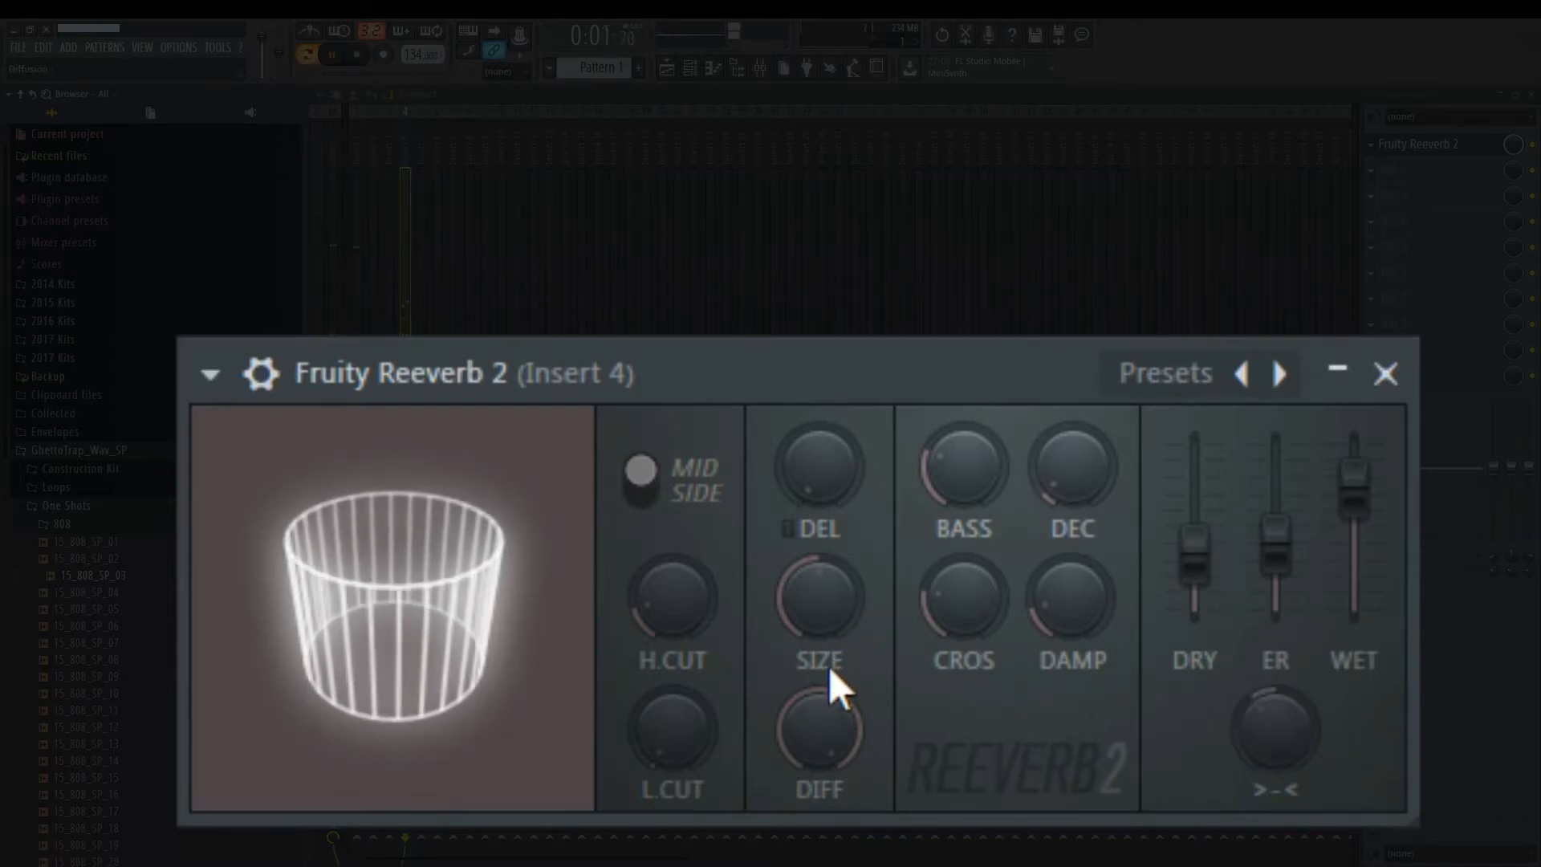
Step: Try the reverb in side mode while adjusting its high cut and raising the early reflections level
{"action": "mouse_move", "coordinate": [672, 598]}
{"action": "left_mouse_down"}
{"action": "mouse_move", "coordinate": [672, 565]}
{"action": "mouse_move", "coordinate": [698, 592]}
{"action": "left_mouse_up"}
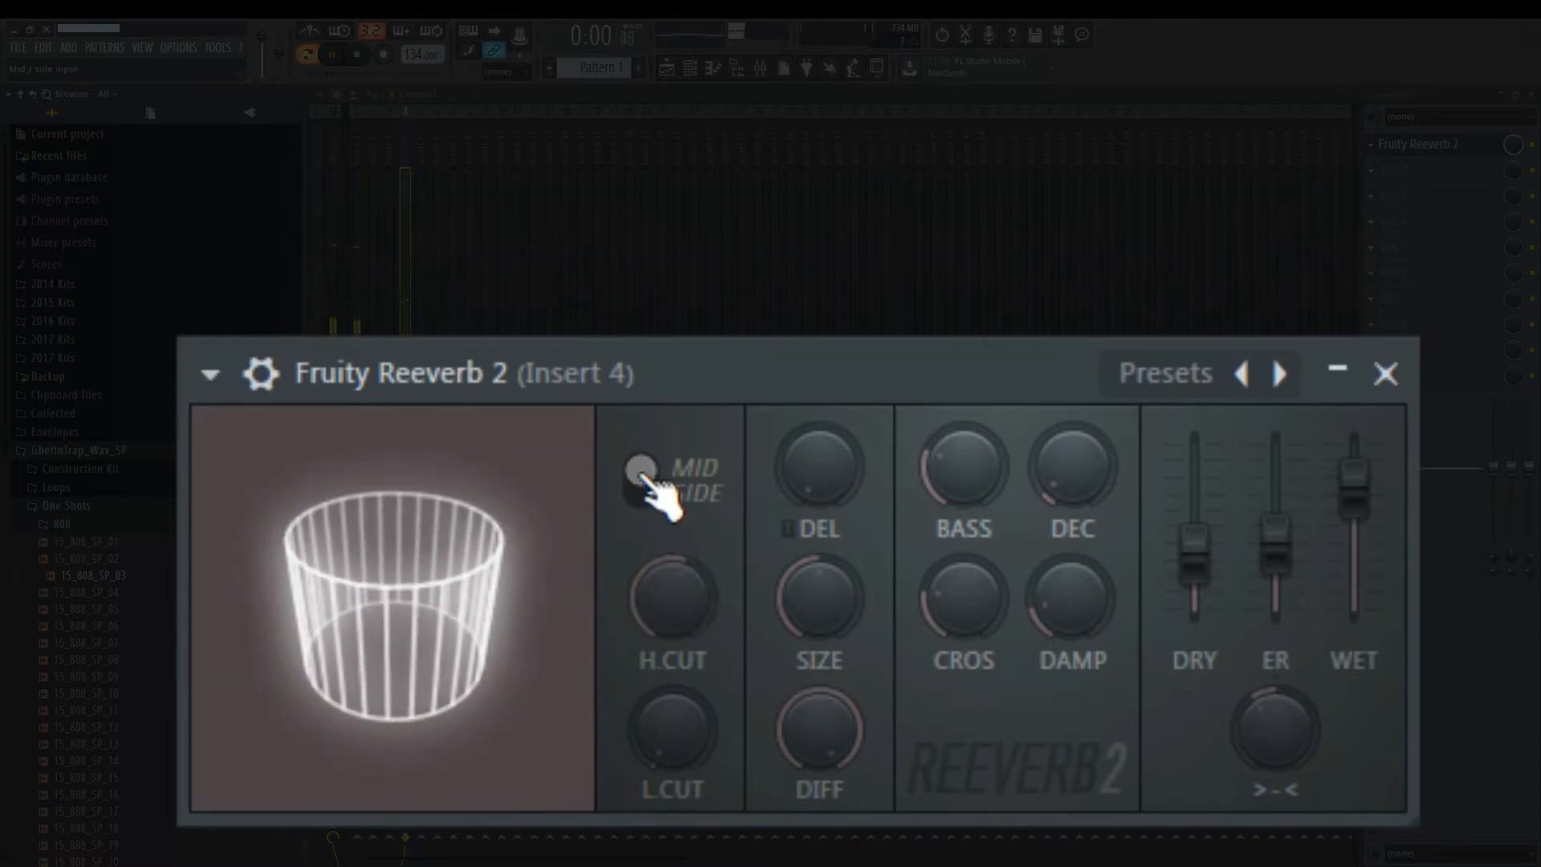
{"action": "left_click", "coordinate": [645, 479]}
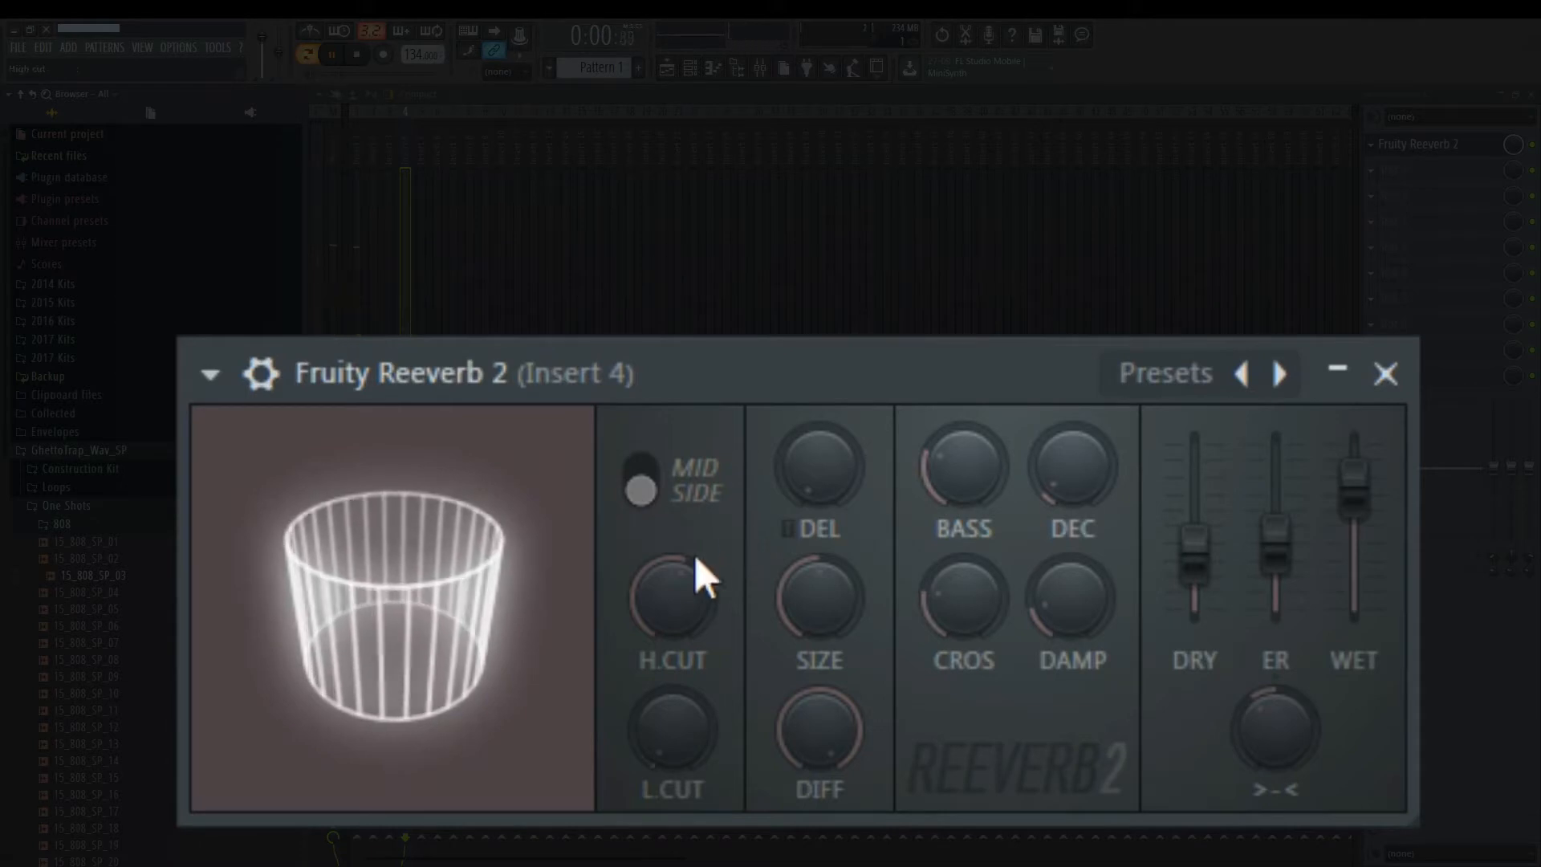
{"action": "left_click_drag", "start_coordinate": [681, 593], "coordinate": [681, 580]}
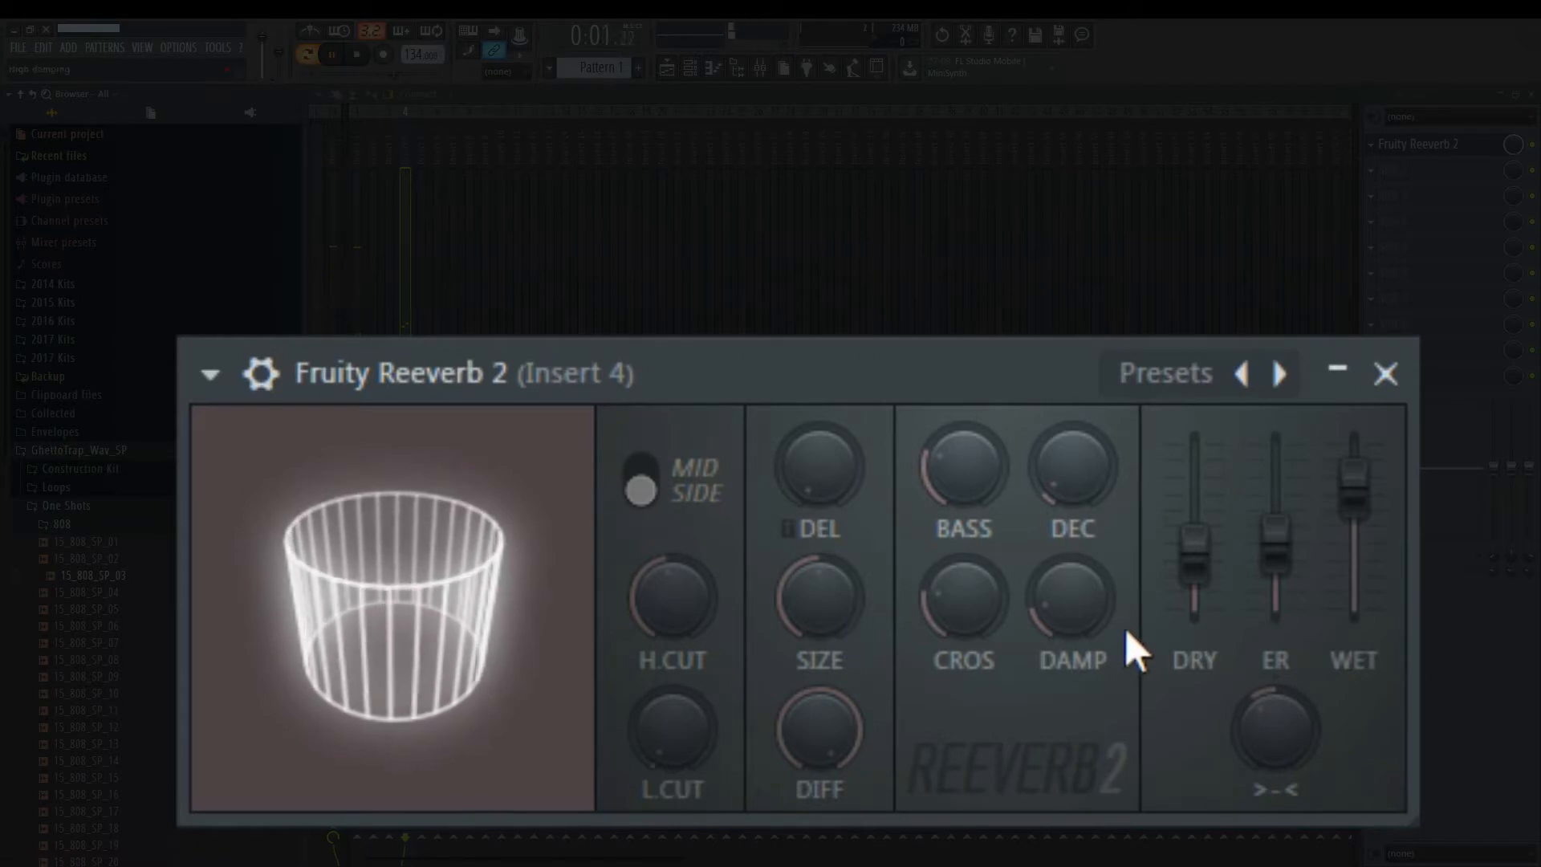
{"action": "left_click_drag", "start_coordinate": [1274, 592], "coordinate": [1276, 528]}
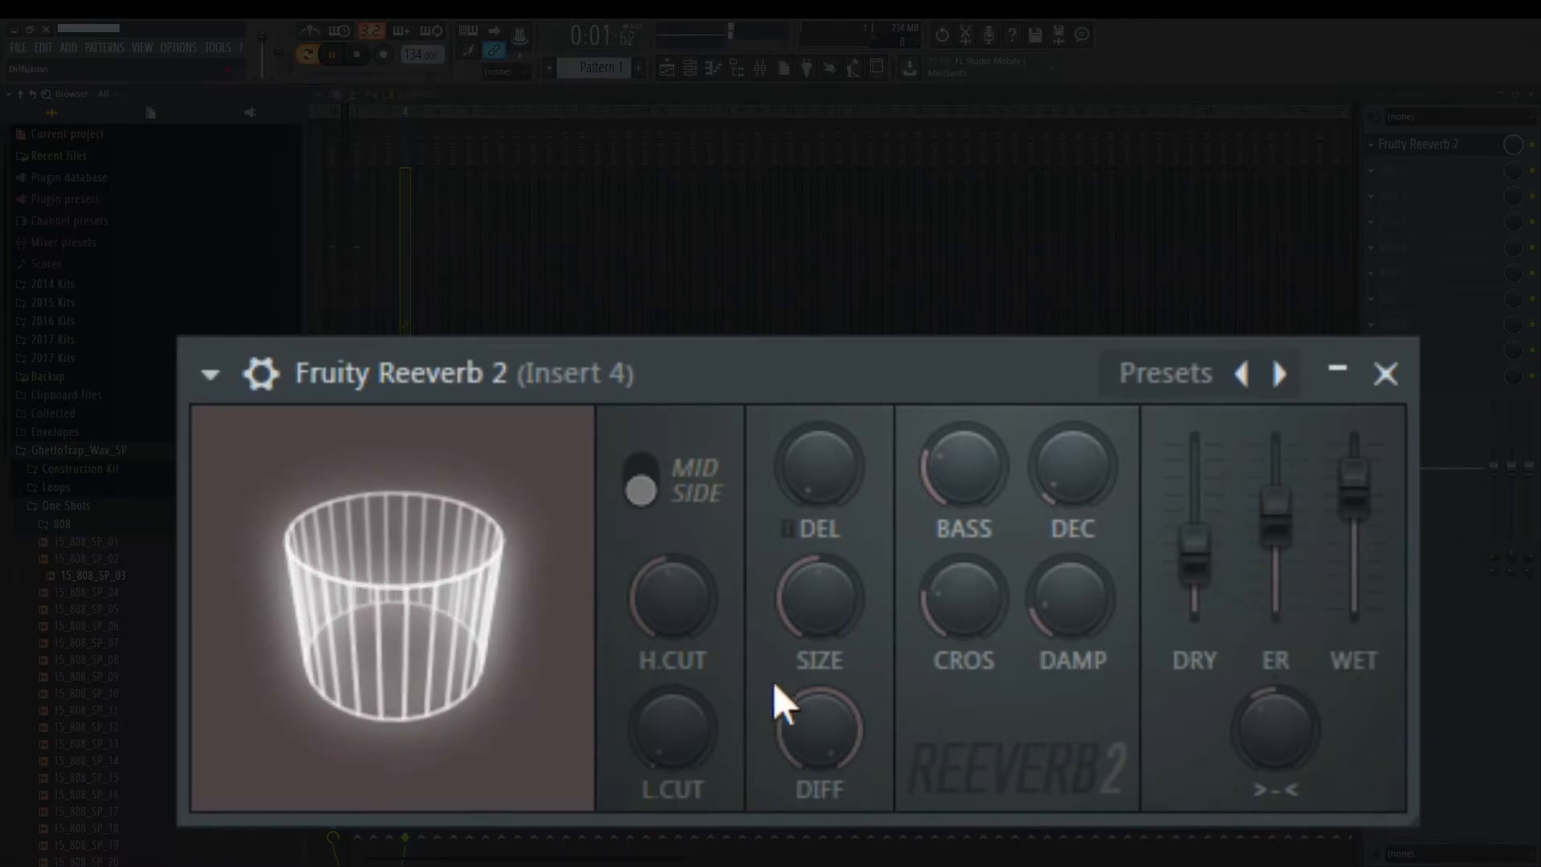
{"action": "left_click_drag", "start_coordinate": [674, 636], "coordinate": [674, 614]}
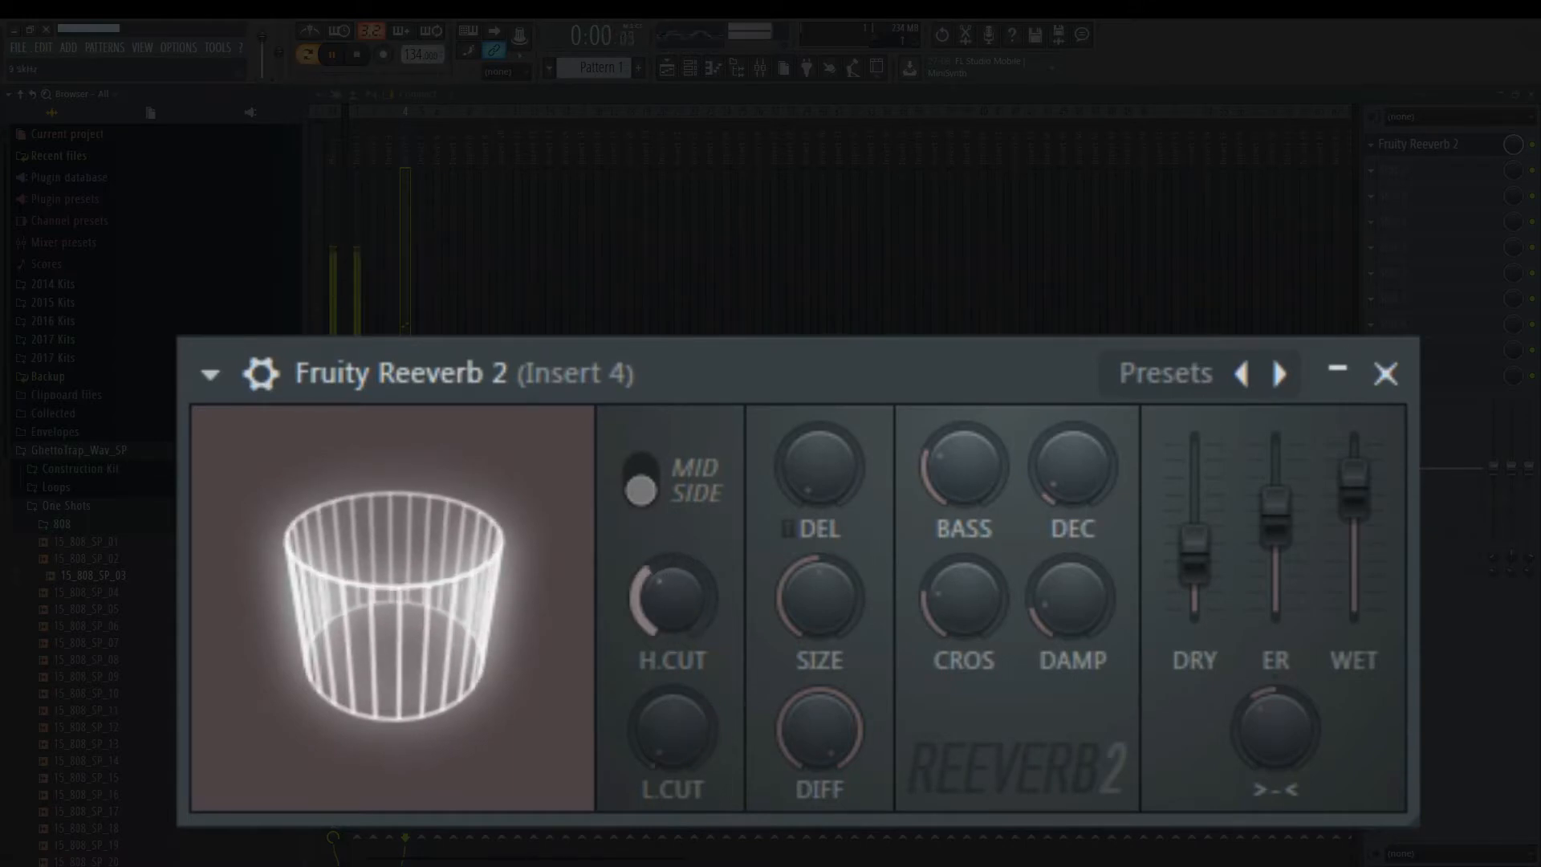
Step: Return the reverb to mid mode, raise its high cut and slightly lower the early reflections level
{"action": "left_click", "coordinate": [666, 491]}
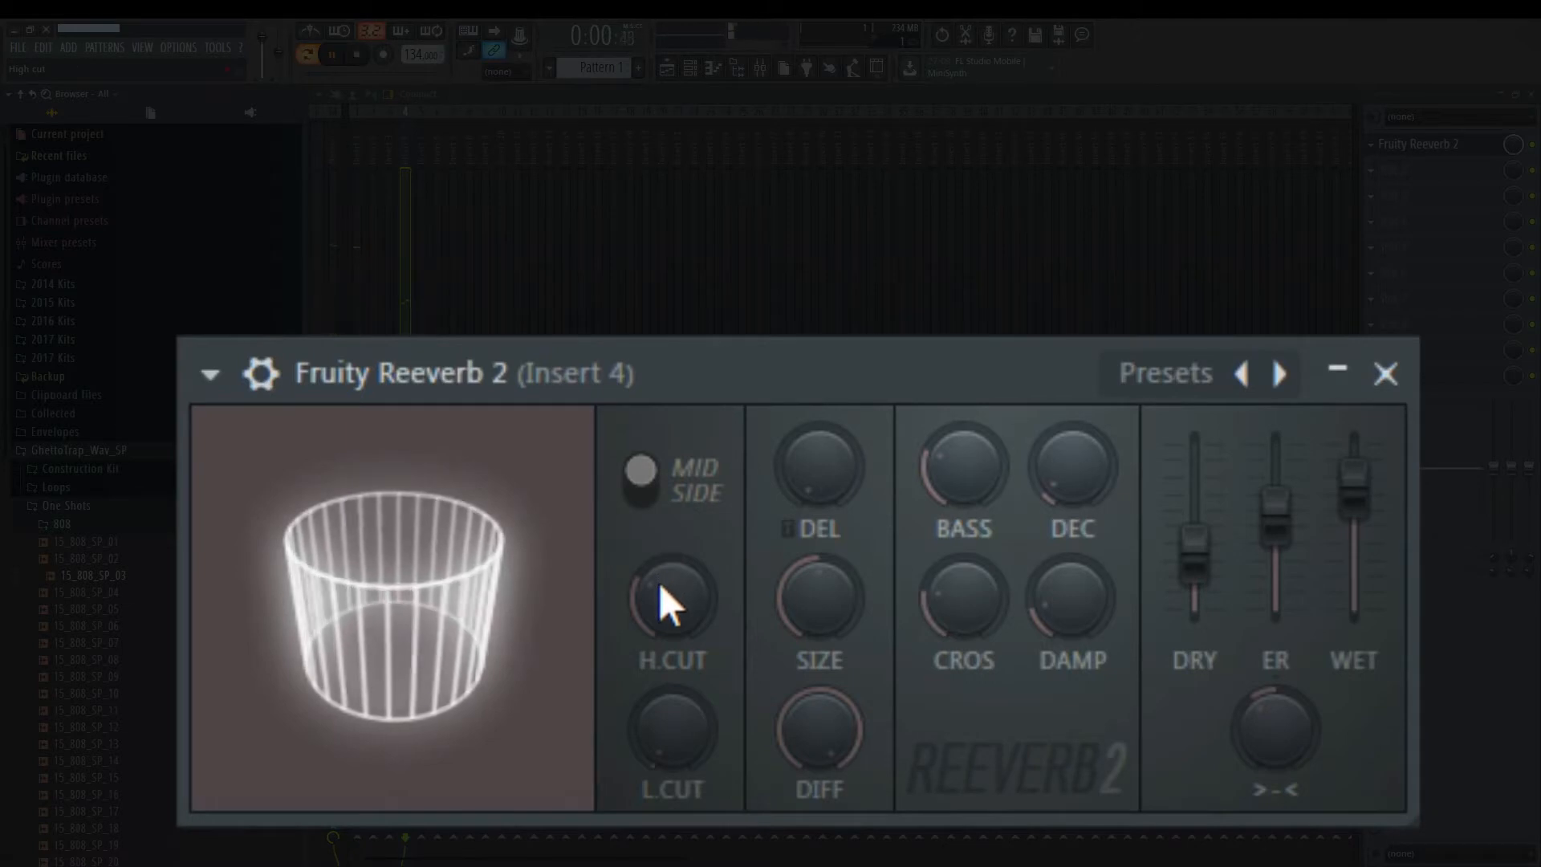
{"action": "left_click_drag", "start_coordinate": [670, 585], "coordinate": [671, 562]}
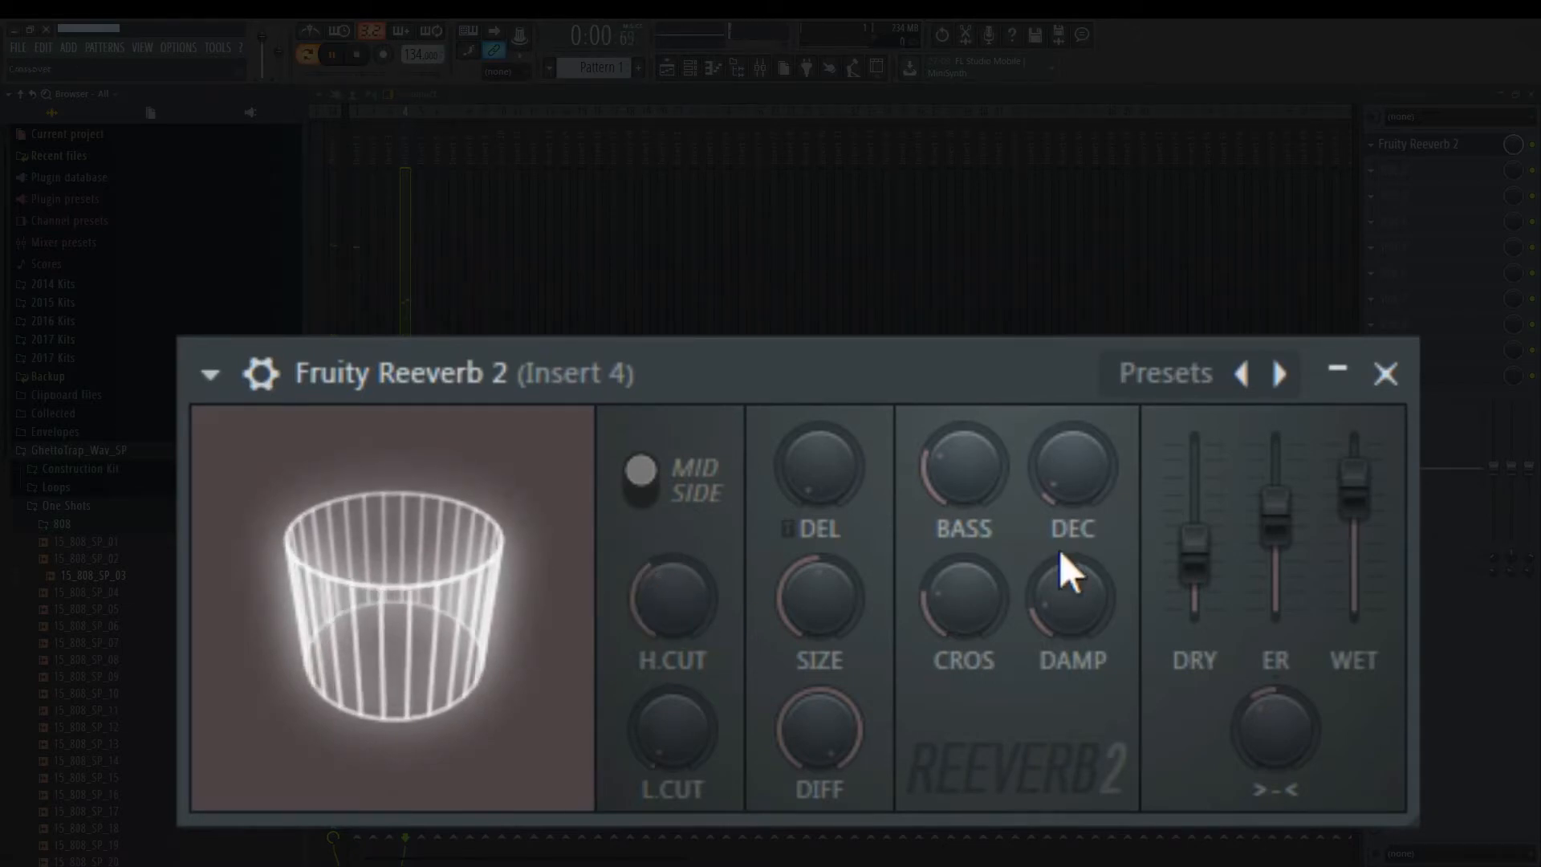
{"action": "left_click_drag", "start_coordinate": [1275, 523], "coordinate": [1275, 520]}
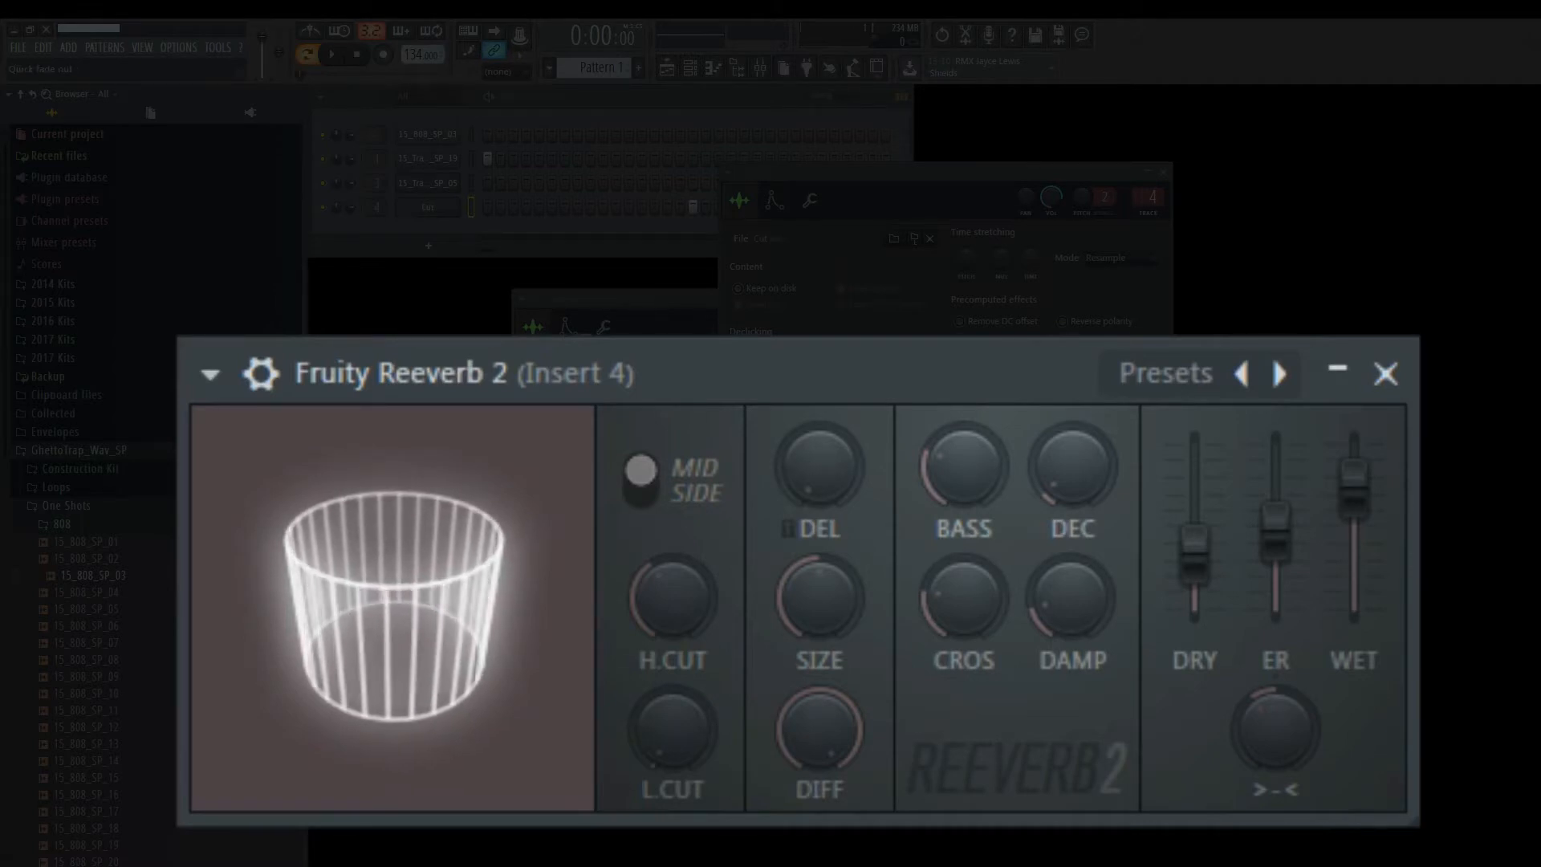
{"action": "left_click", "coordinate": [997, 382]}
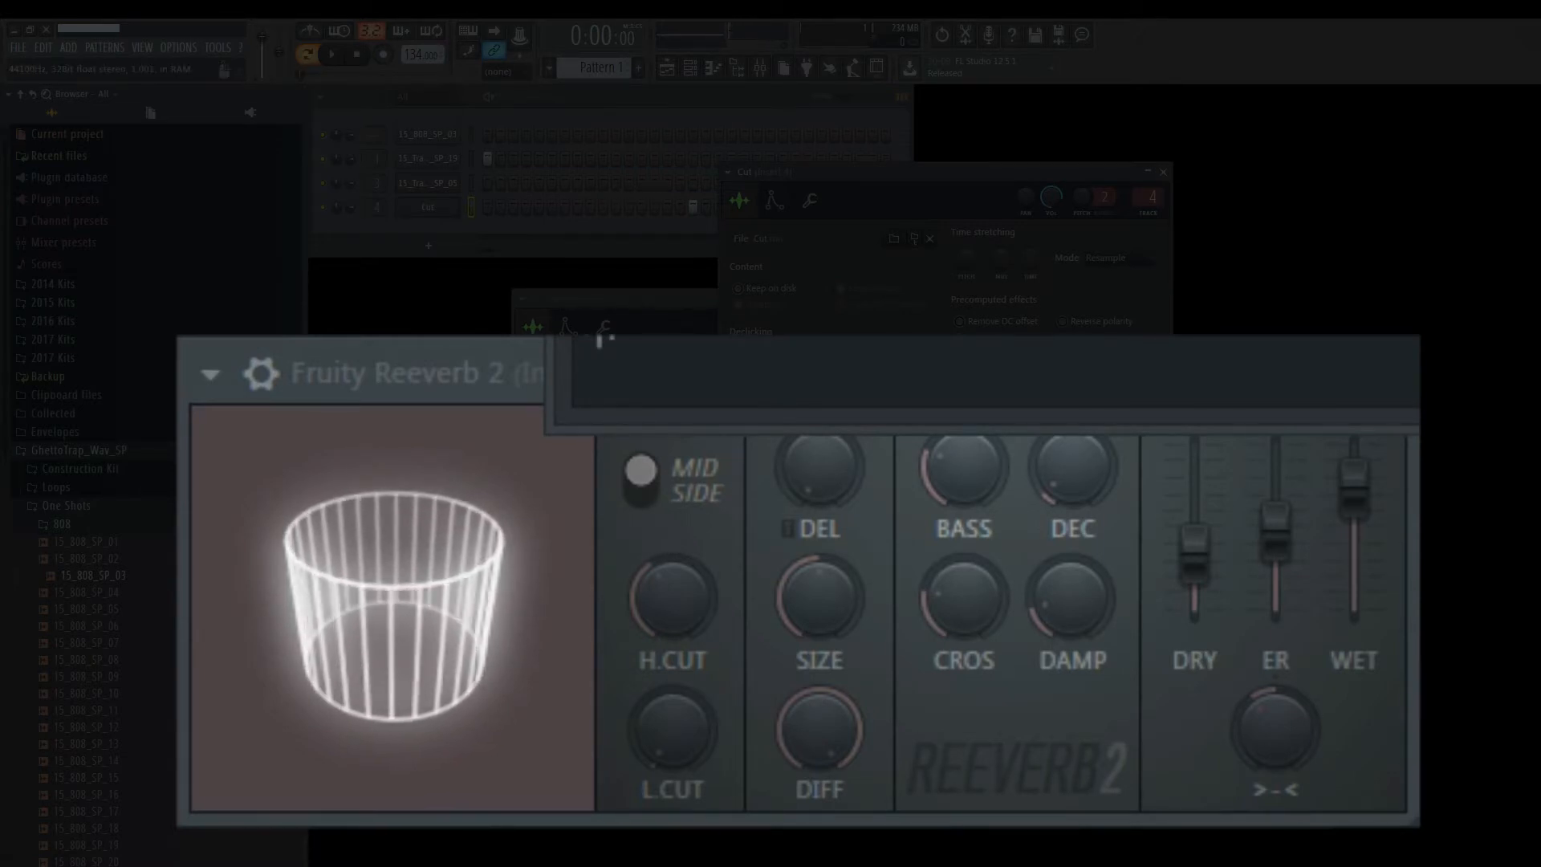
{"action": "left_click", "coordinate": [440, 367]}
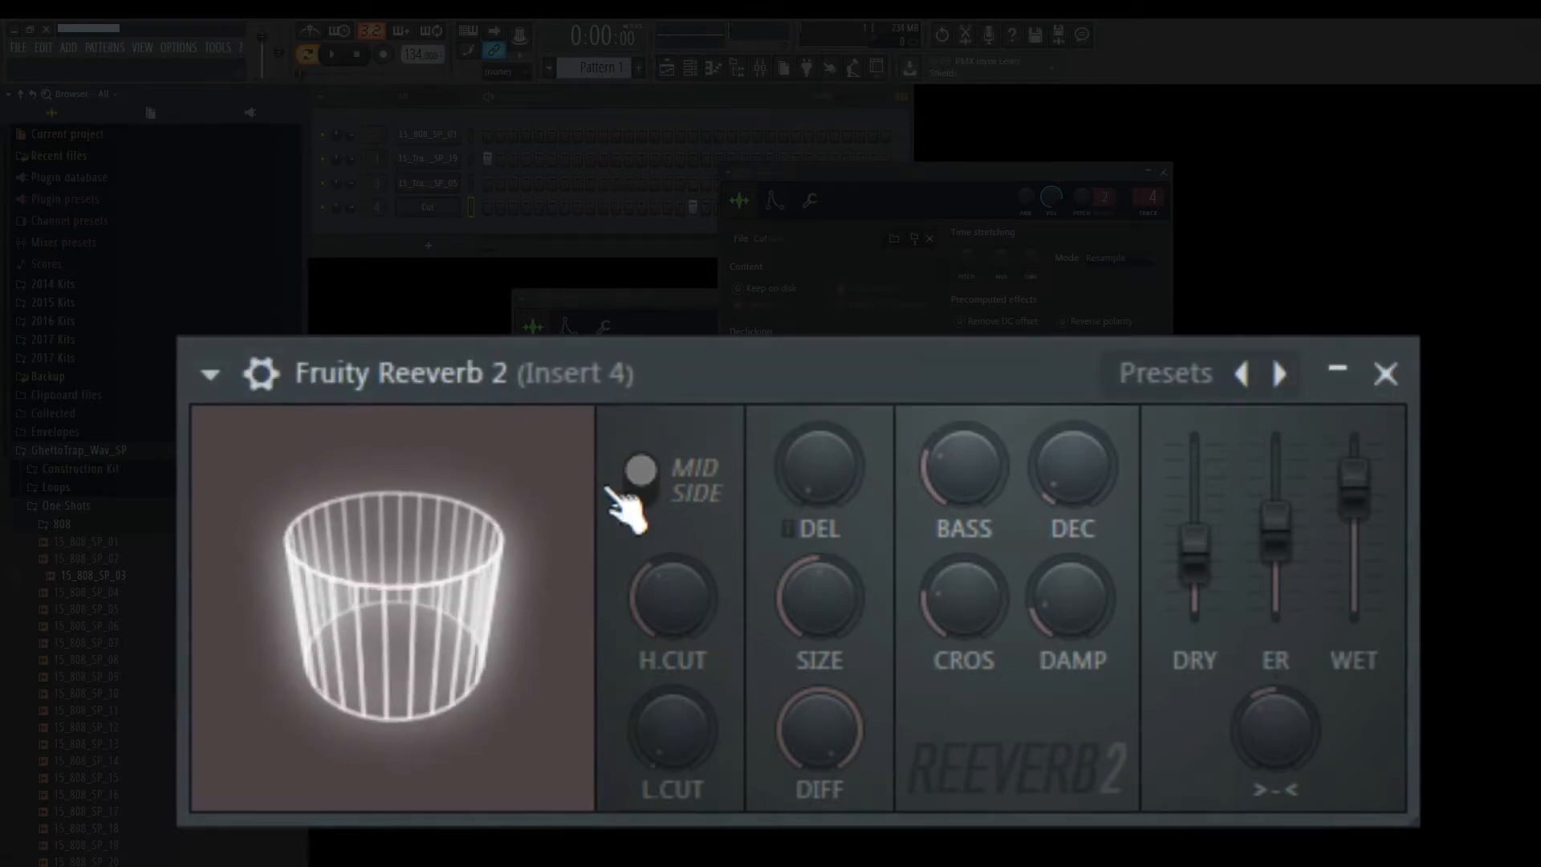
Step: Adjust the reverb's room size and raise its wet level slightly, auditioning the Cut sample with the changes
{"action": "mouse_move", "coordinate": [816, 592]}
{"action": "left_mouse_down"}
{"action": "mouse_move", "coordinate": [817, 565]}
{"action": "mouse_move", "coordinate": [835, 613]}
{"action": "left_mouse_up"}
{"action": "left_click", "coordinate": [598, 313]}
{"action": "left_click", "coordinate": [818, 437]}
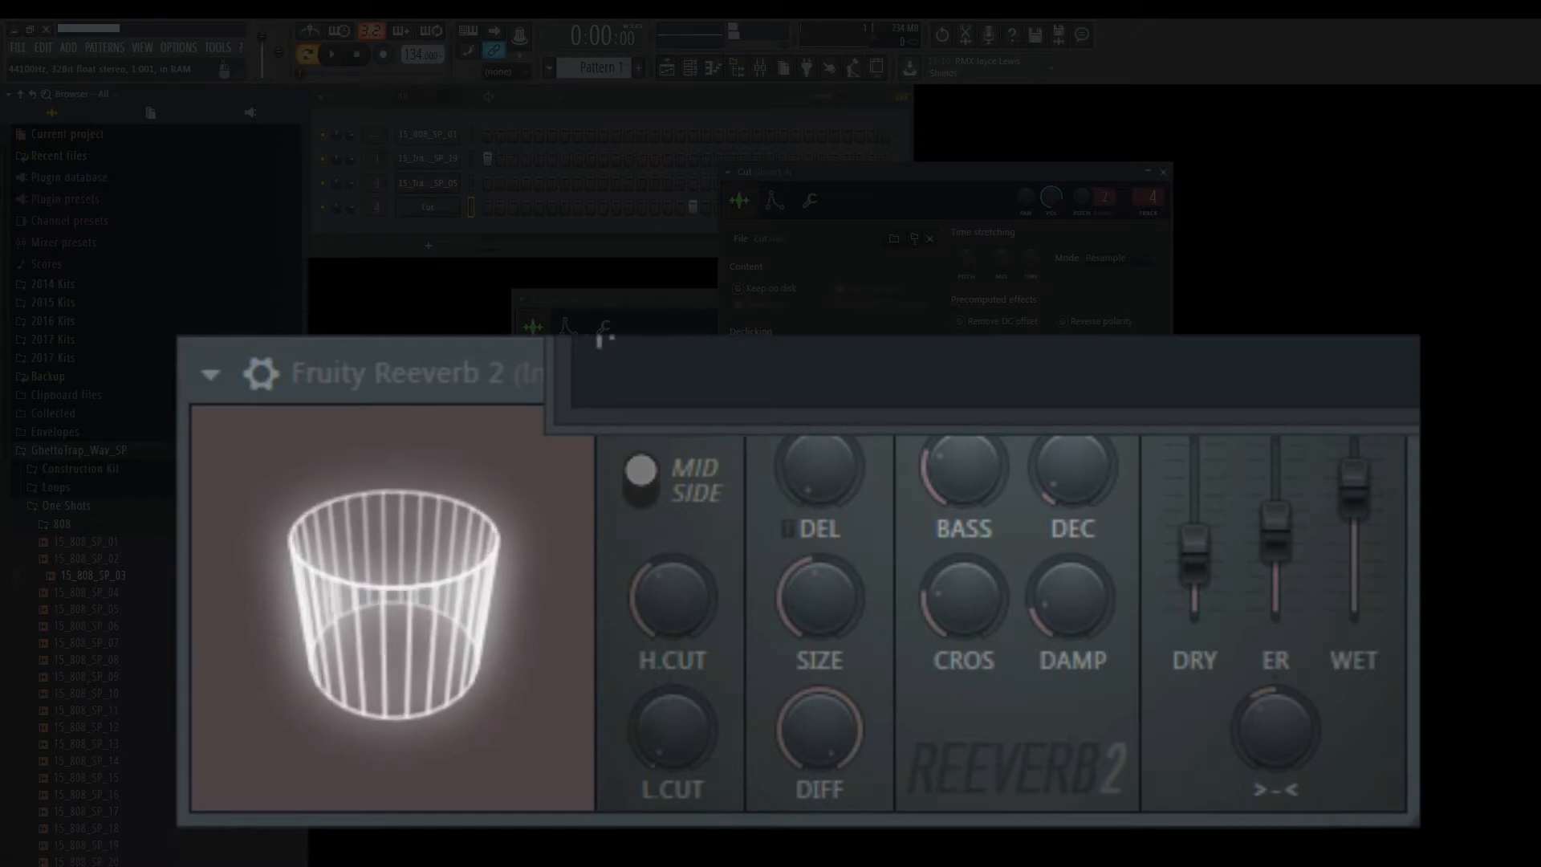
{"action": "left_click", "coordinate": [1371, 707]}
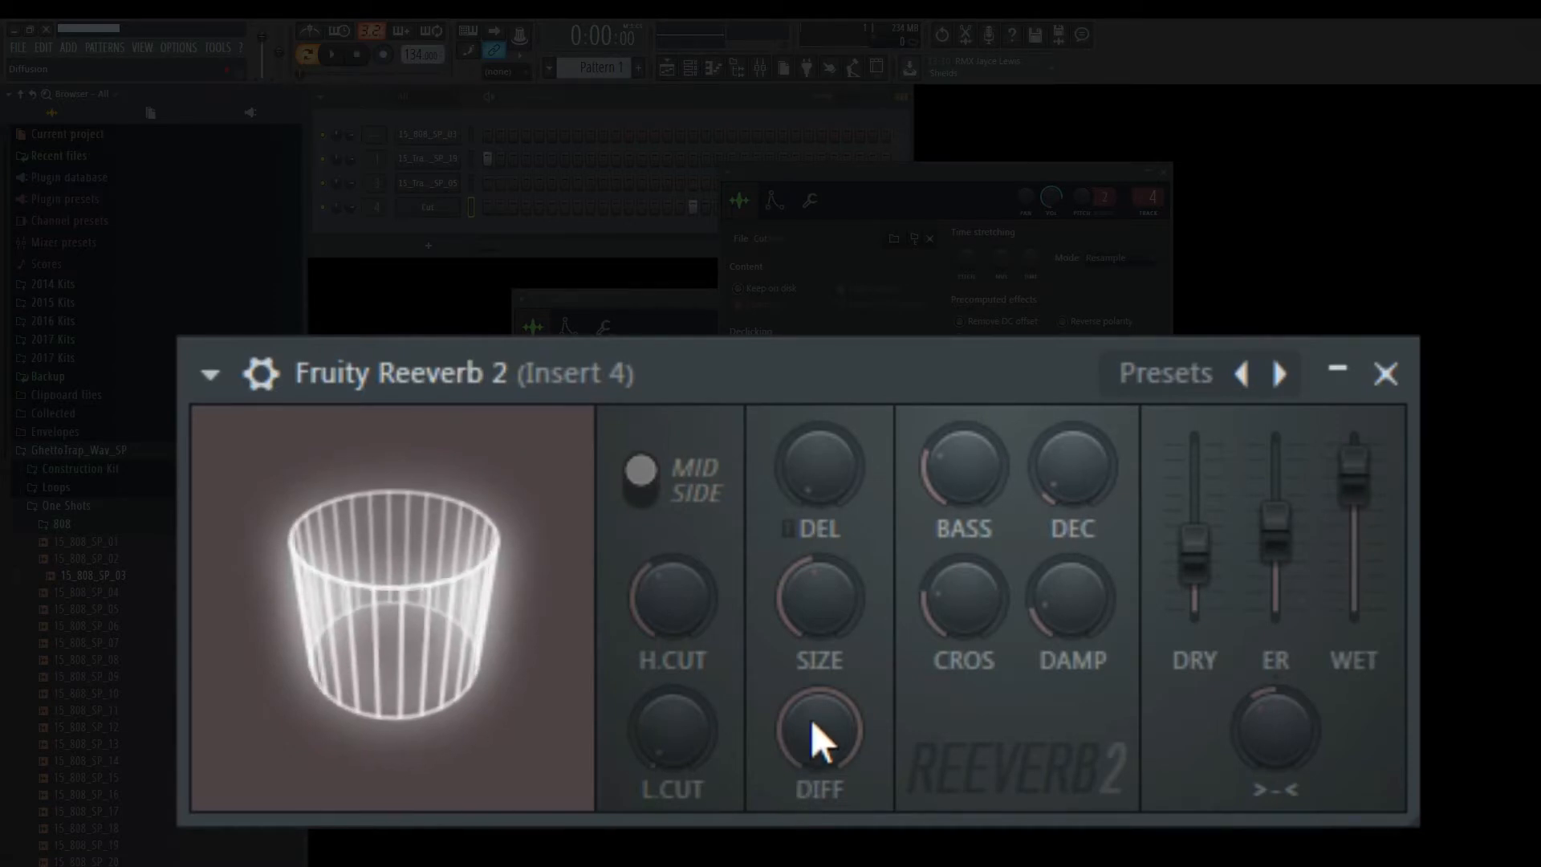
Step: Audition the Cut sample with low reverb diffusion, and raise the diffusion again for comparison
{"action": "left_click_drag", "start_coordinate": [820, 722], "coordinate": [835, 717]}
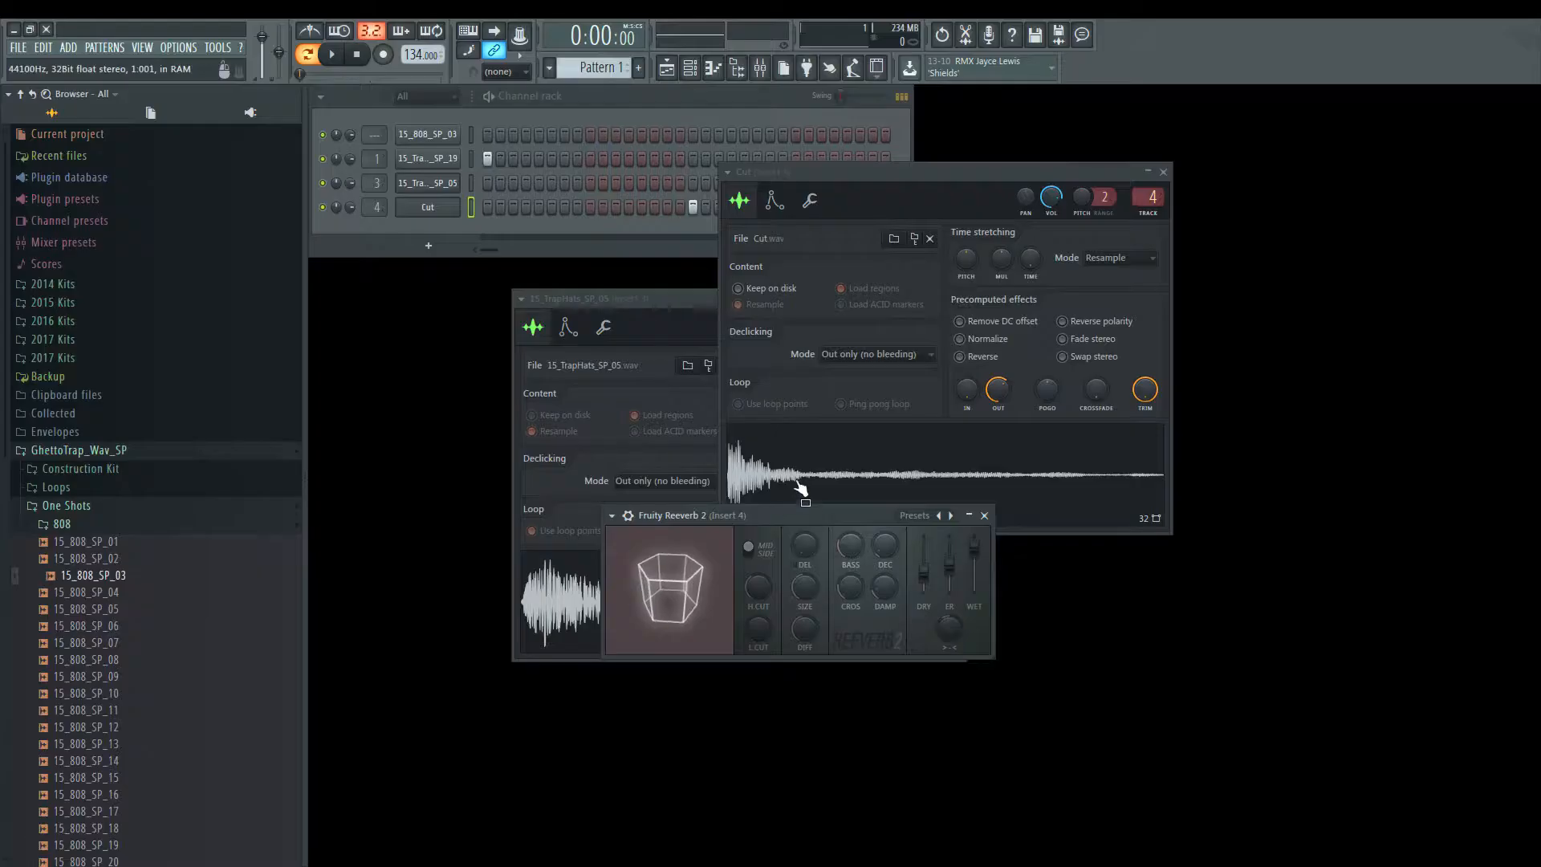
{"action": "left_click", "coordinate": [811, 480]}
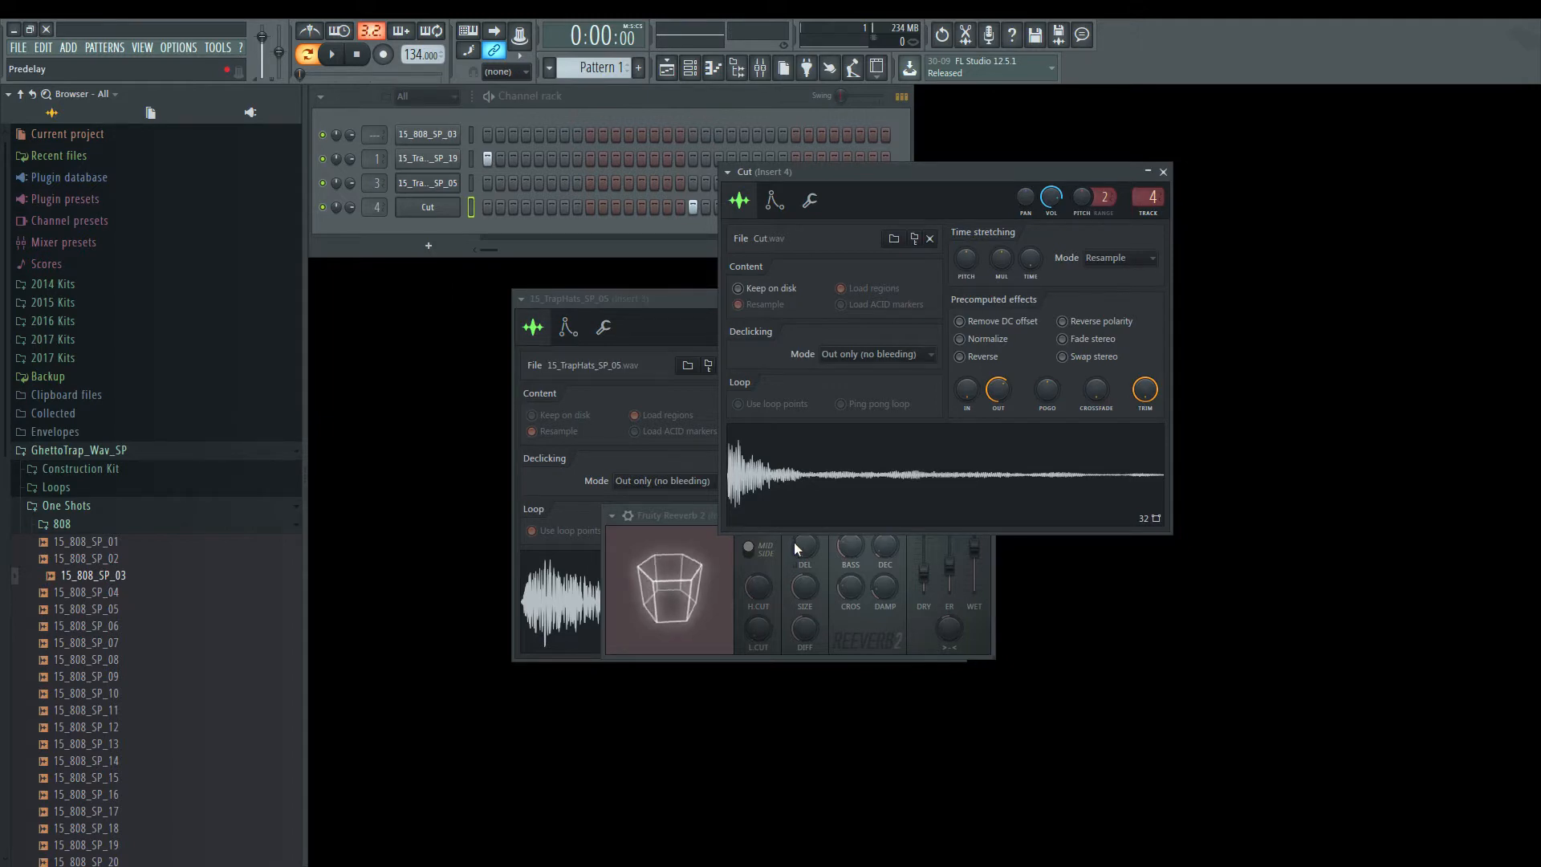
{"action": "left_click", "coordinate": [808, 611]}
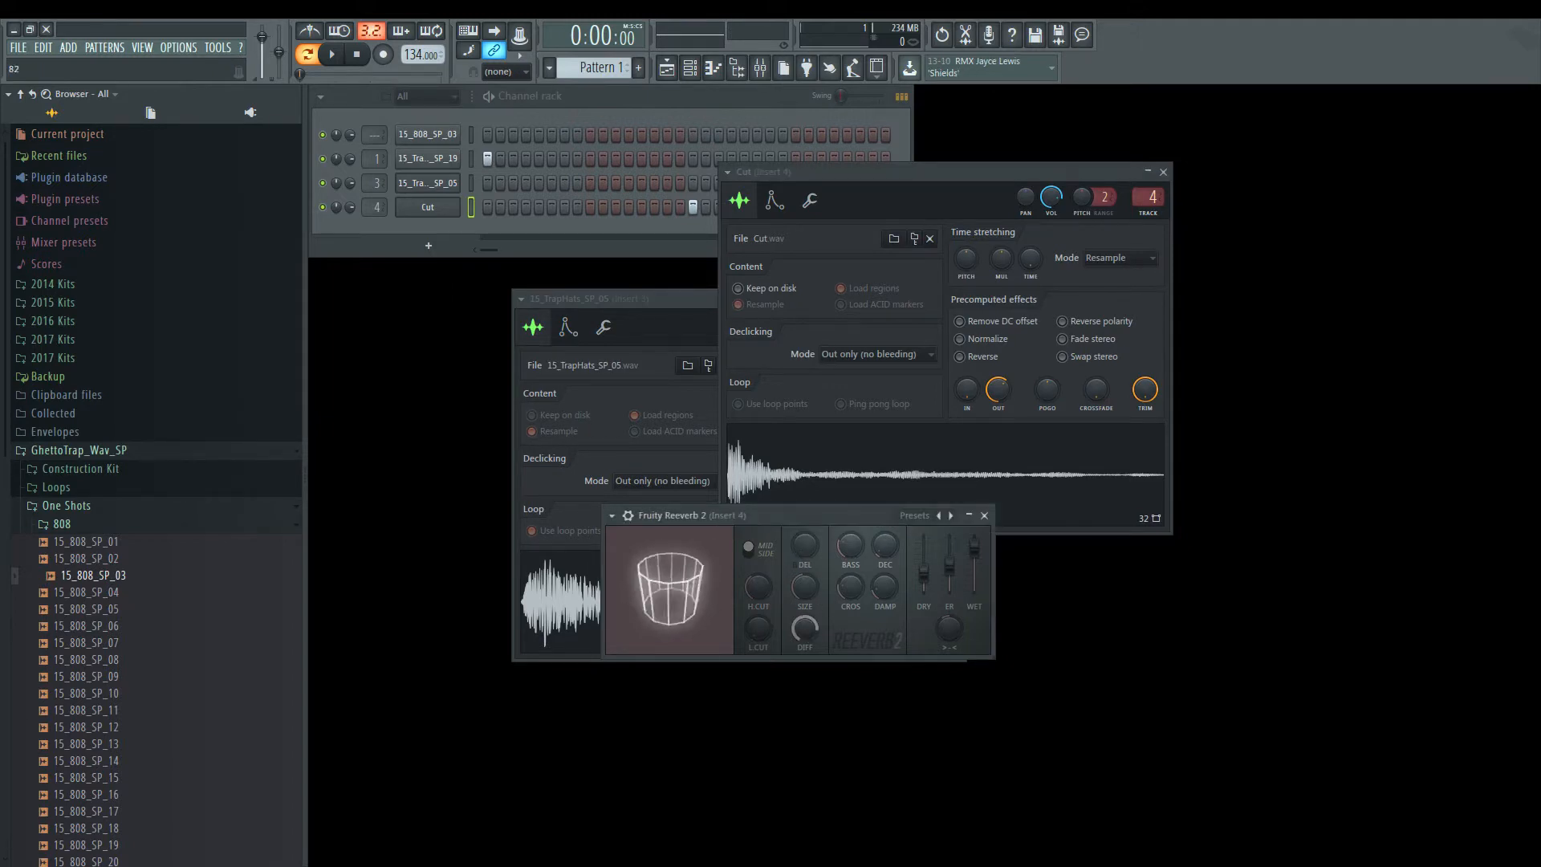
{"action": "left_click", "coordinate": [839, 485]}
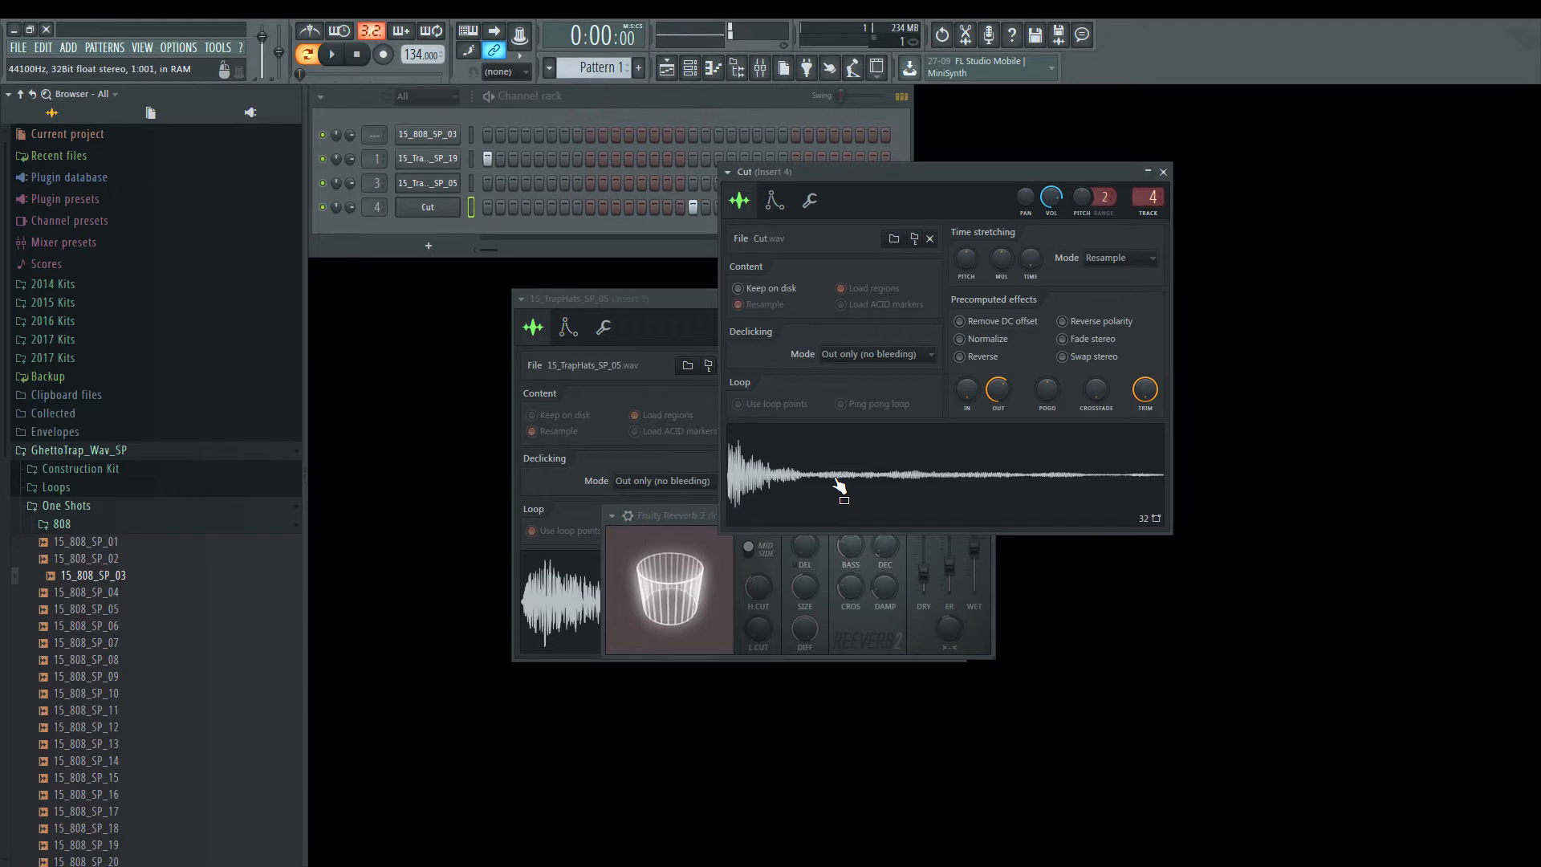
Step: Compare different reverb room sizes on the Cut sample and set the size to 49
{"action": "left_click", "coordinate": [805, 589]}
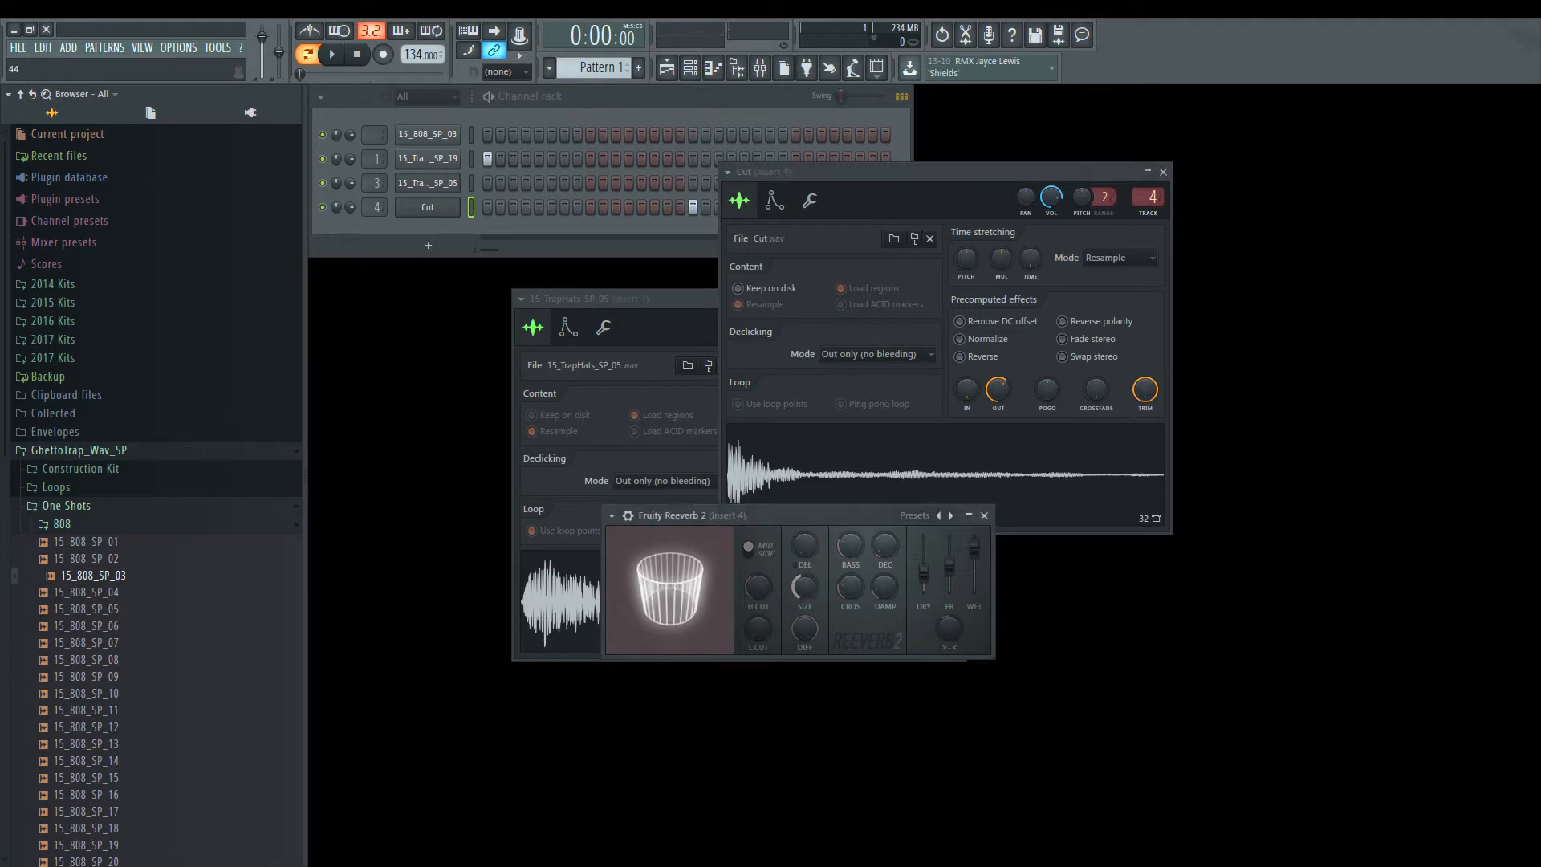
{"action": "left_click", "coordinate": [848, 491]}
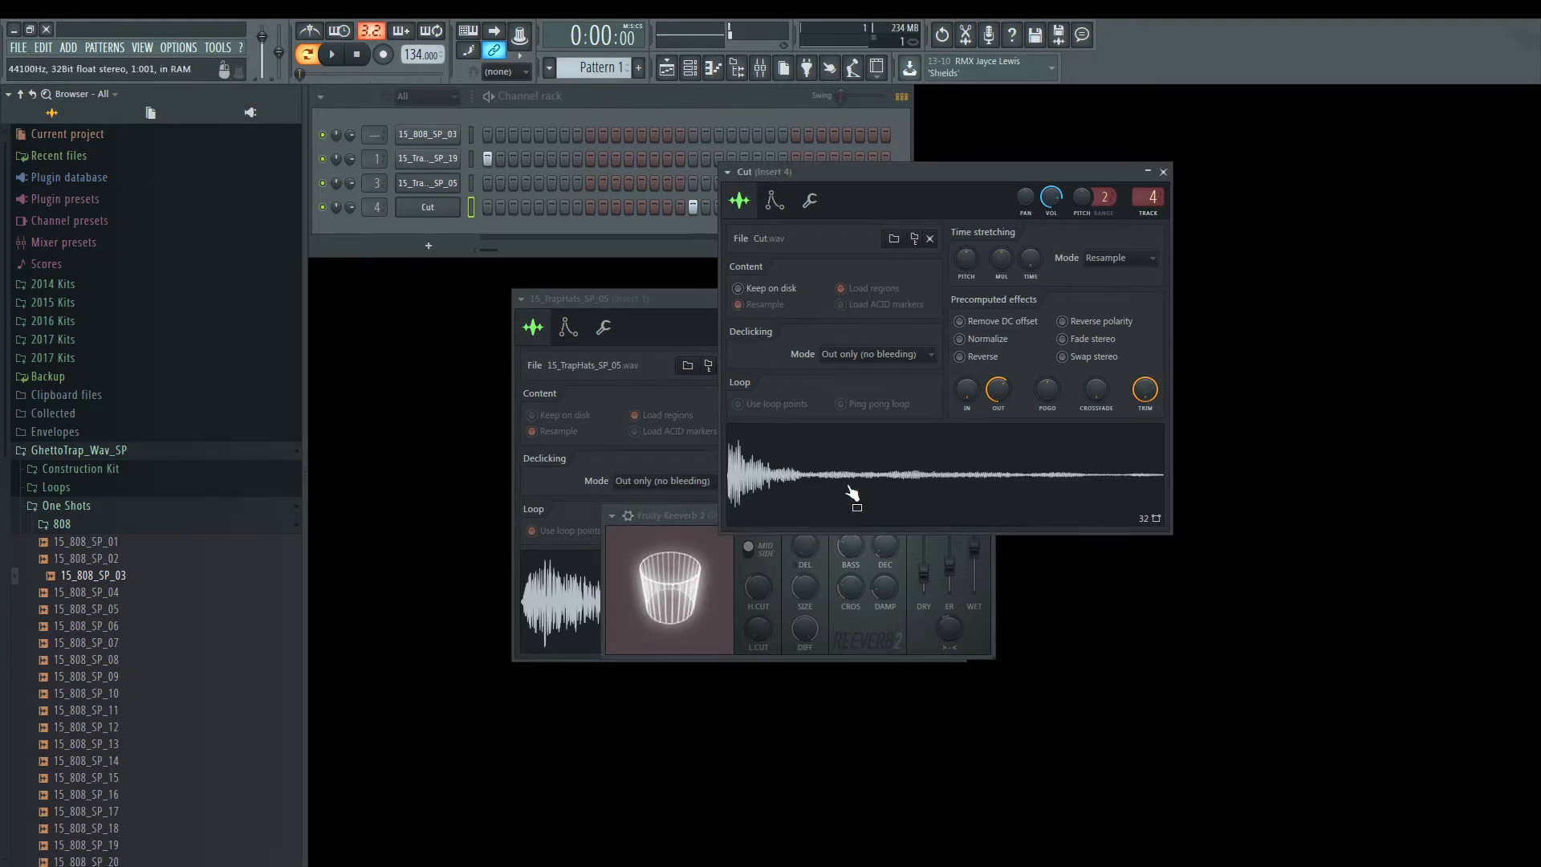
{"action": "left_click_drag", "start_coordinate": [806, 588], "coordinate": [806, 565]}
{"action": "left_click", "coordinate": [826, 503]}
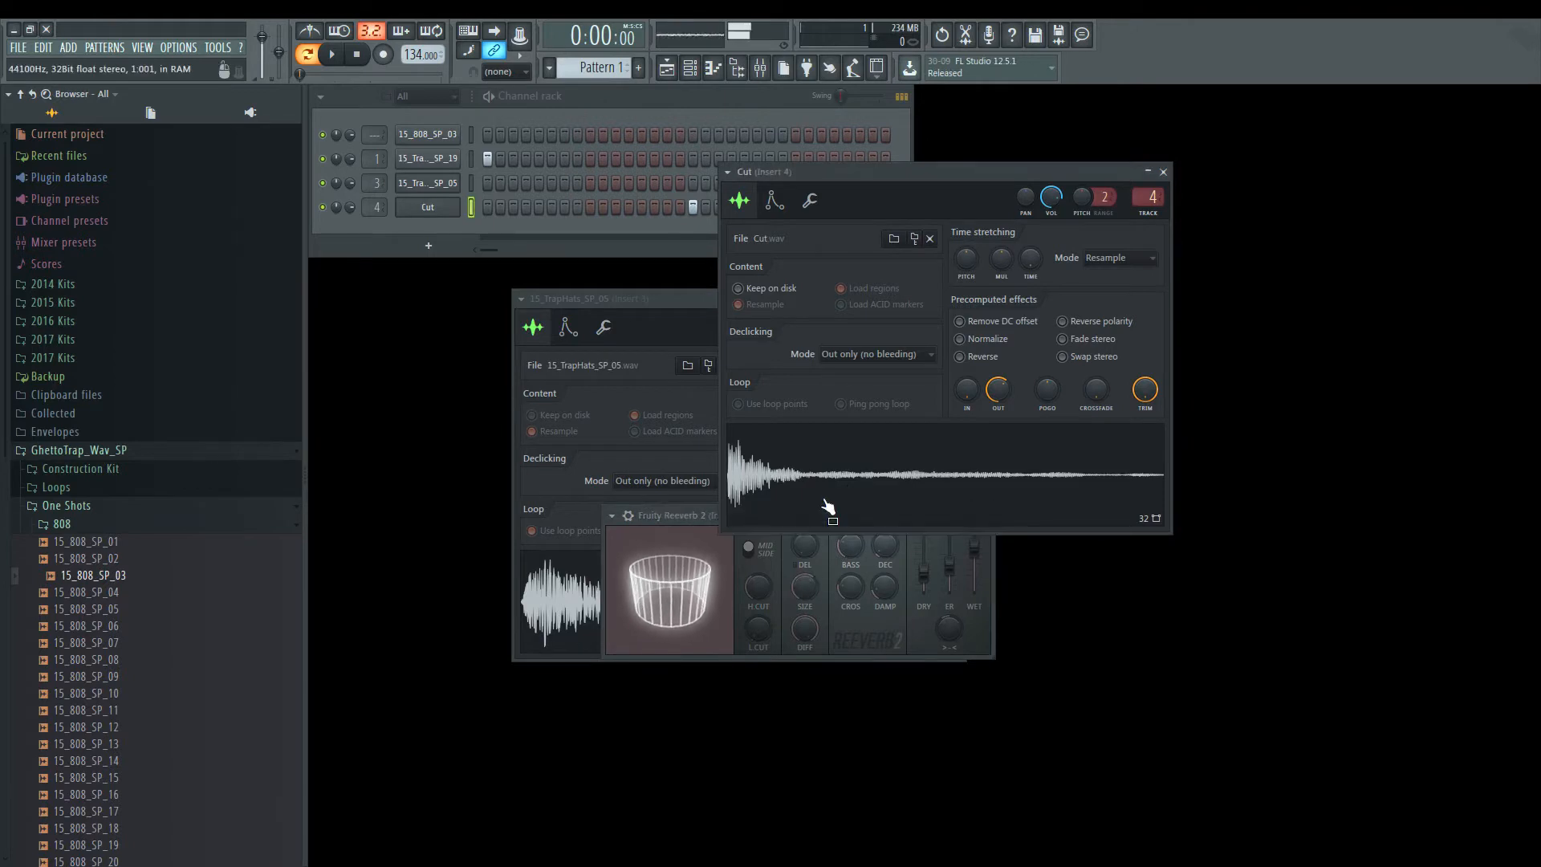
{"action": "left_click", "coordinate": [821, 540]}
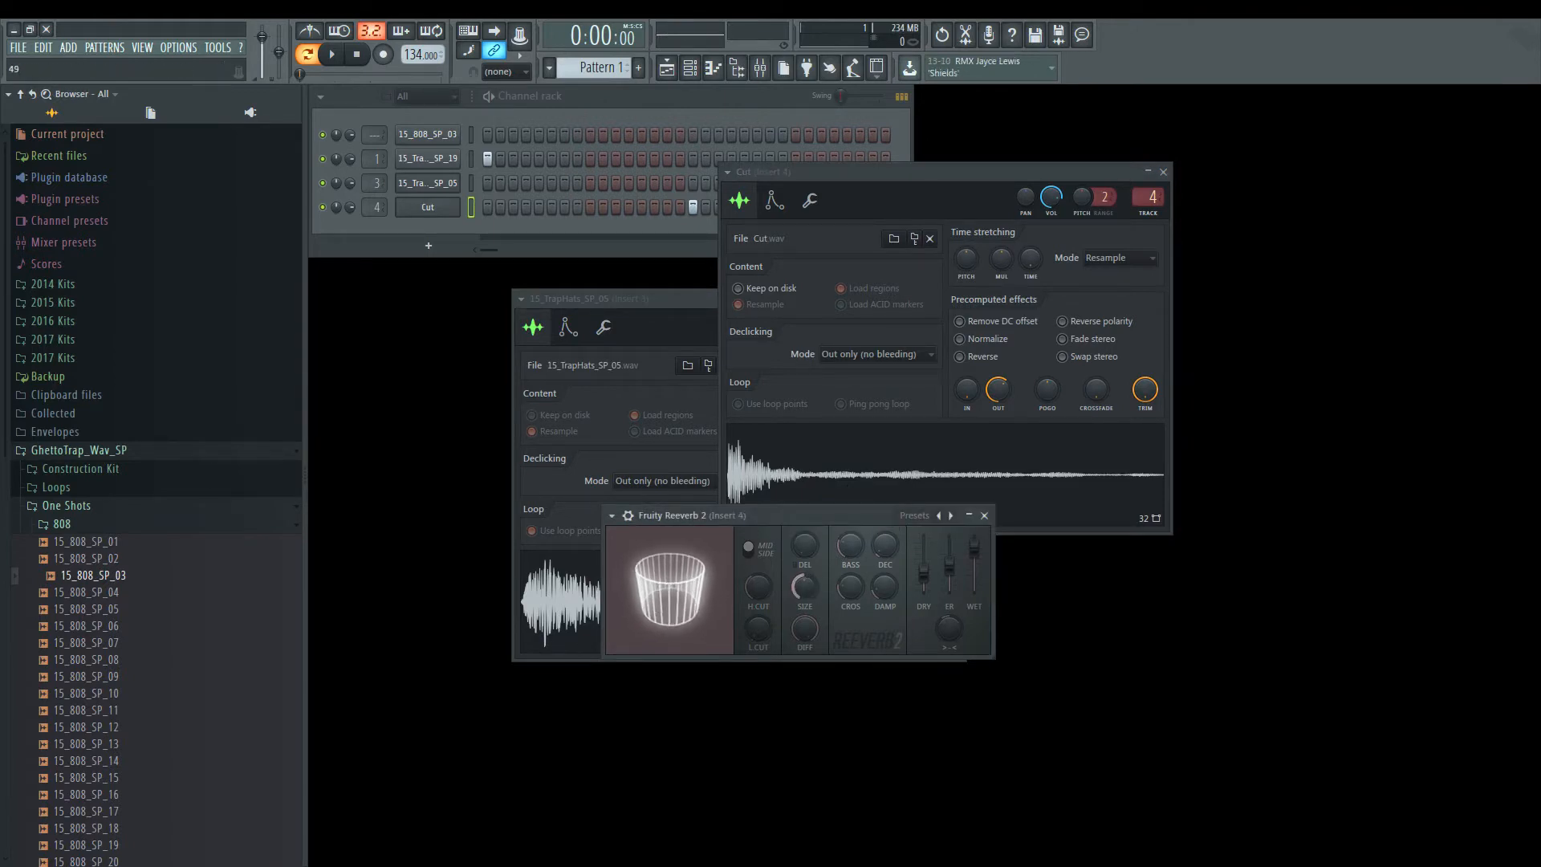
{"action": "left_click", "coordinate": [856, 480]}
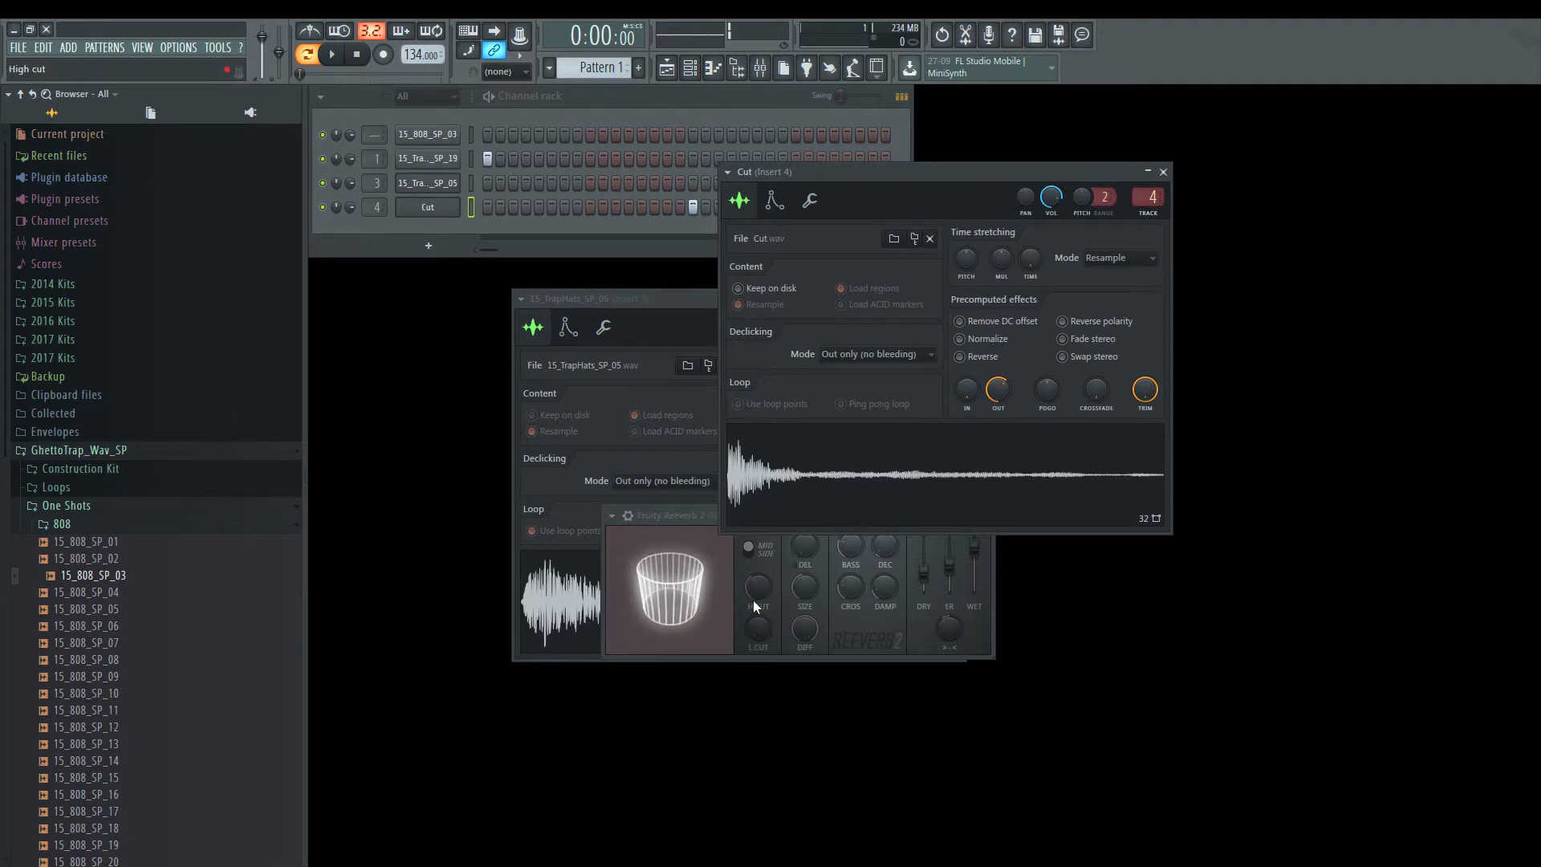
Step: Adjust the reverb's high cut and high damping, auditioning the Cut sample after each change
{"action": "left_click_drag", "start_coordinate": [757, 594], "coordinate": [757, 582]}
{"action": "left_click", "coordinate": [829, 454]}
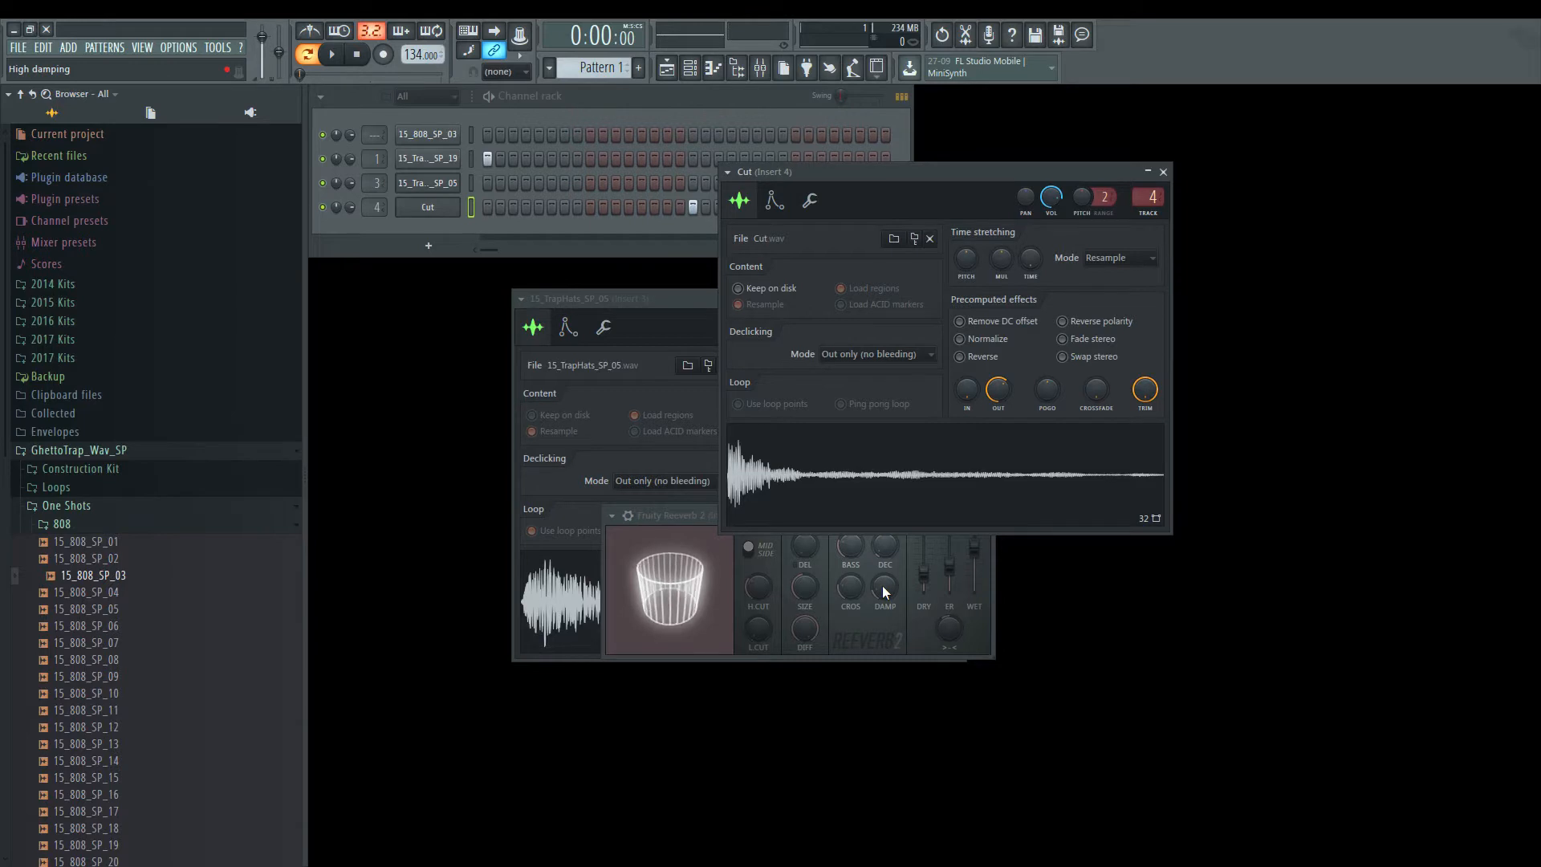
{"action": "left_click_drag", "start_coordinate": [883, 587], "coordinate": [882, 606]}
{"action": "left_click", "coordinate": [894, 502]}
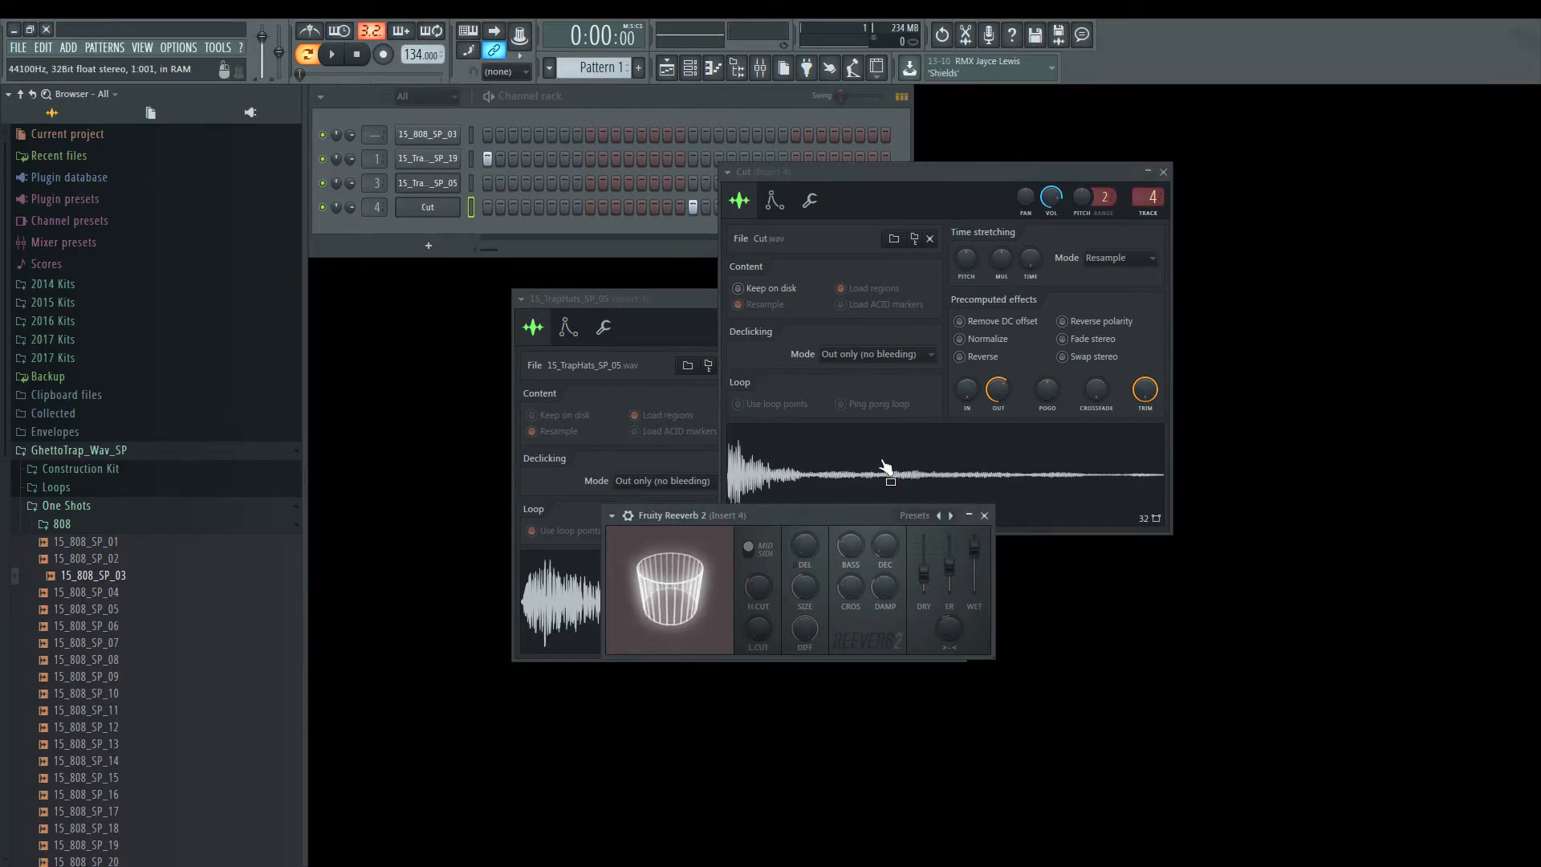
Step: Try longer reverb decay times including 9.6 sec on the Cut sample, and set the decay to 7.1 sec
{"action": "left_click", "coordinate": [879, 547]}
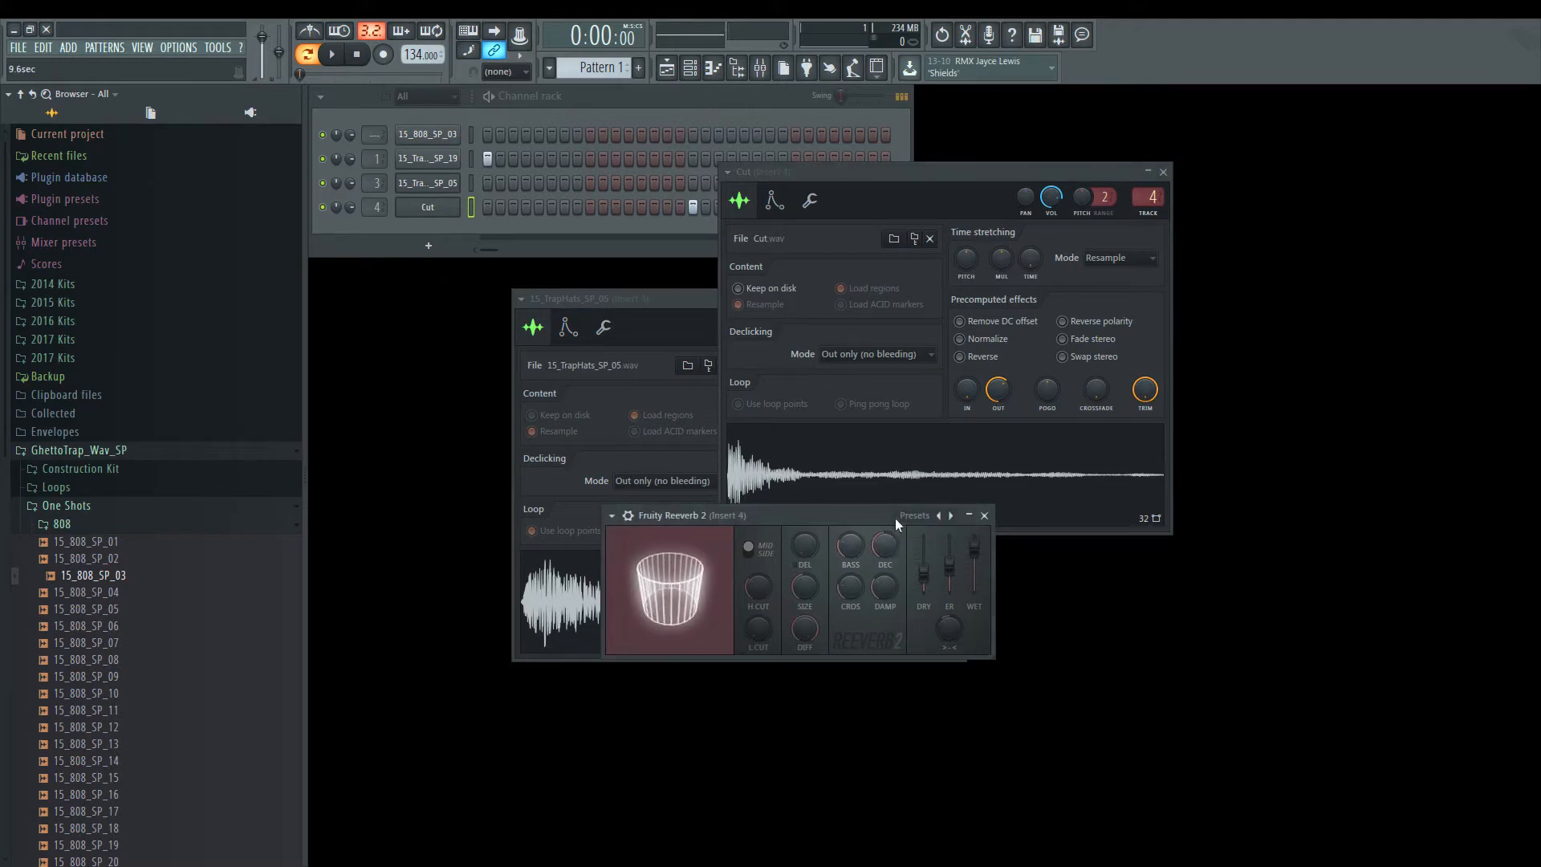
{"action": "left_click", "coordinate": [923, 464]}
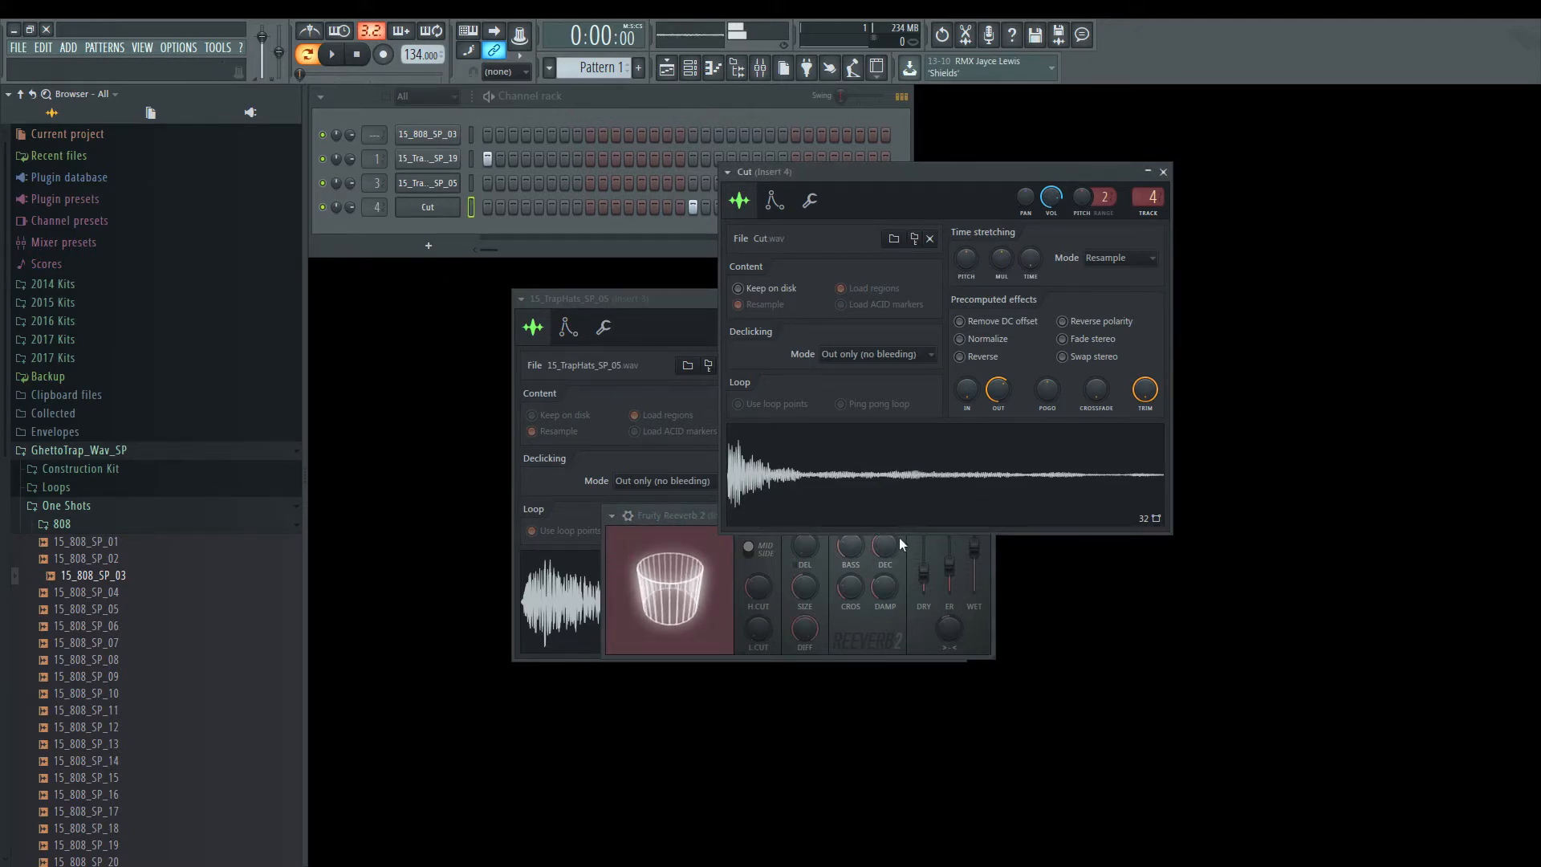
{"action": "left_click_drag", "start_coordinate": [897, 539], "coordinate": [898, 513]}
{"action": "left_click", "coordinate": [904, 480]}
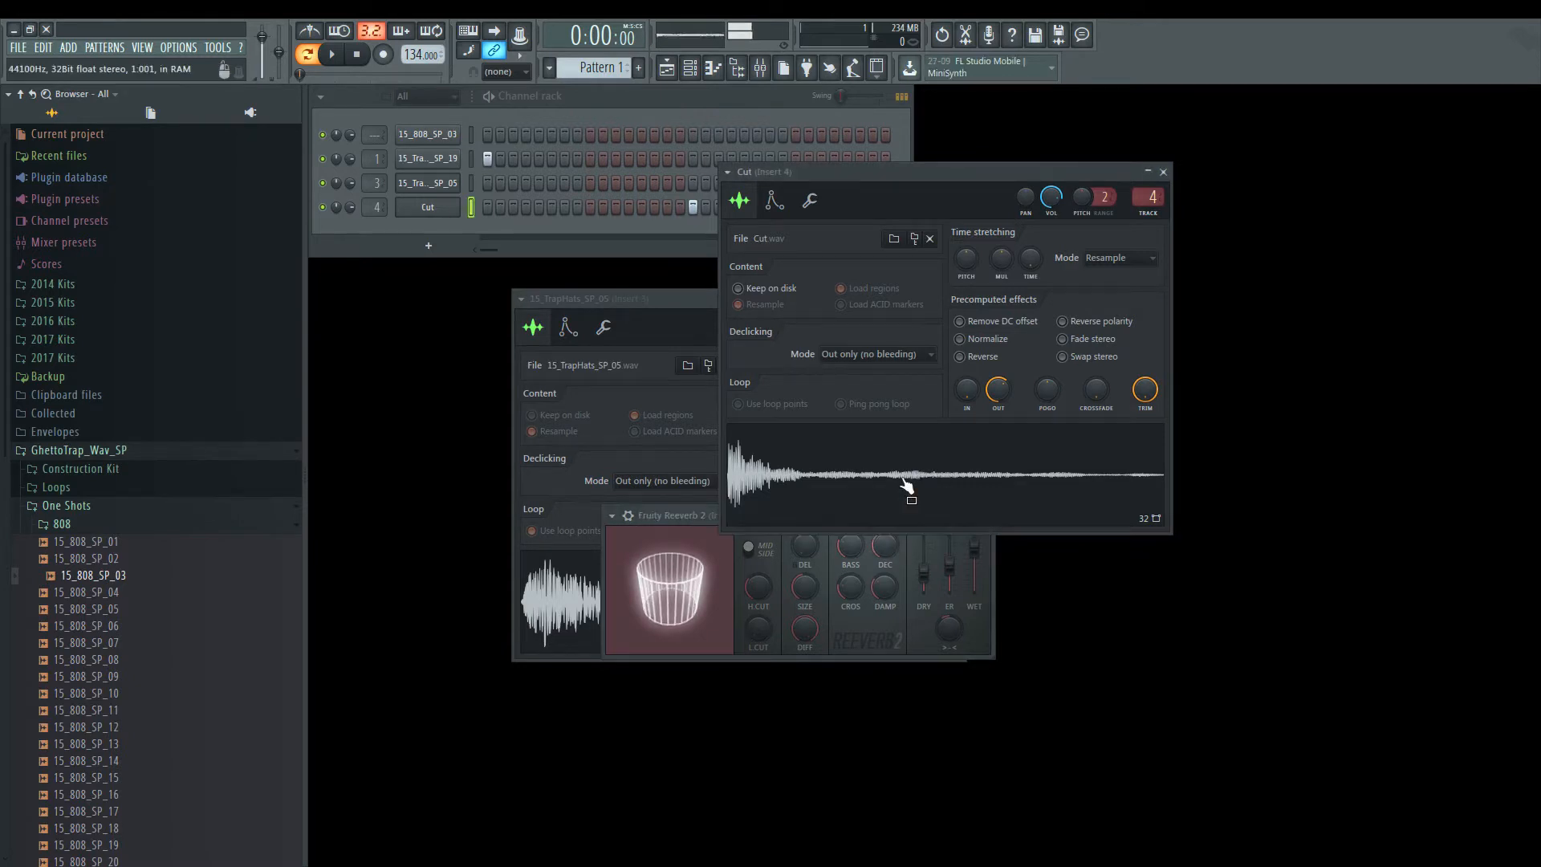
{"action": "left_click_drag", "start_coordinate": [885, 546], "coordinate": [885, 562]}
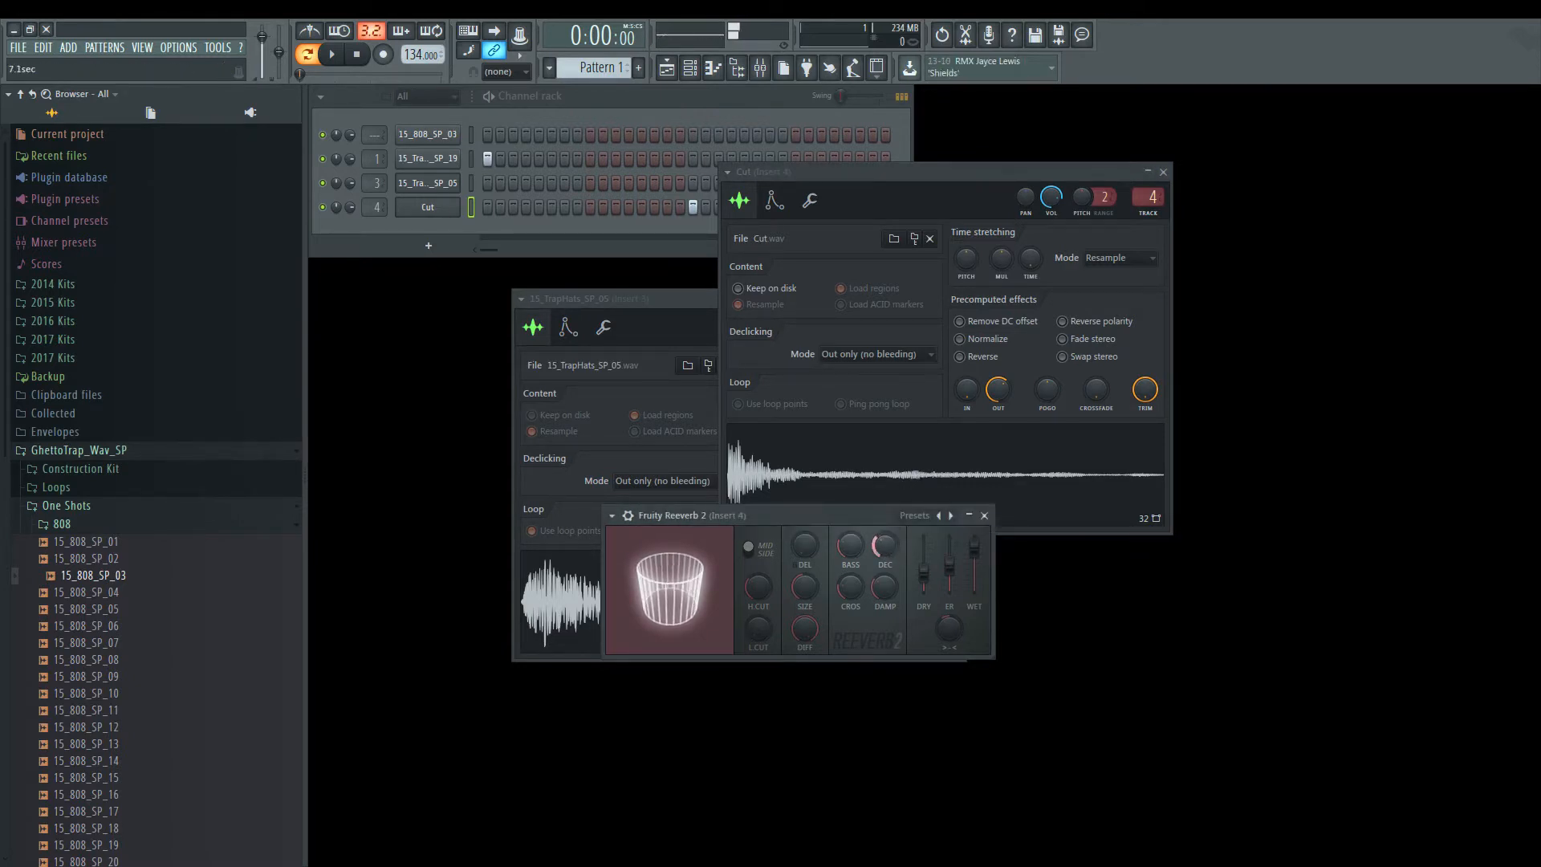
{"action": "left_click", "coordinate": [894, 470]}
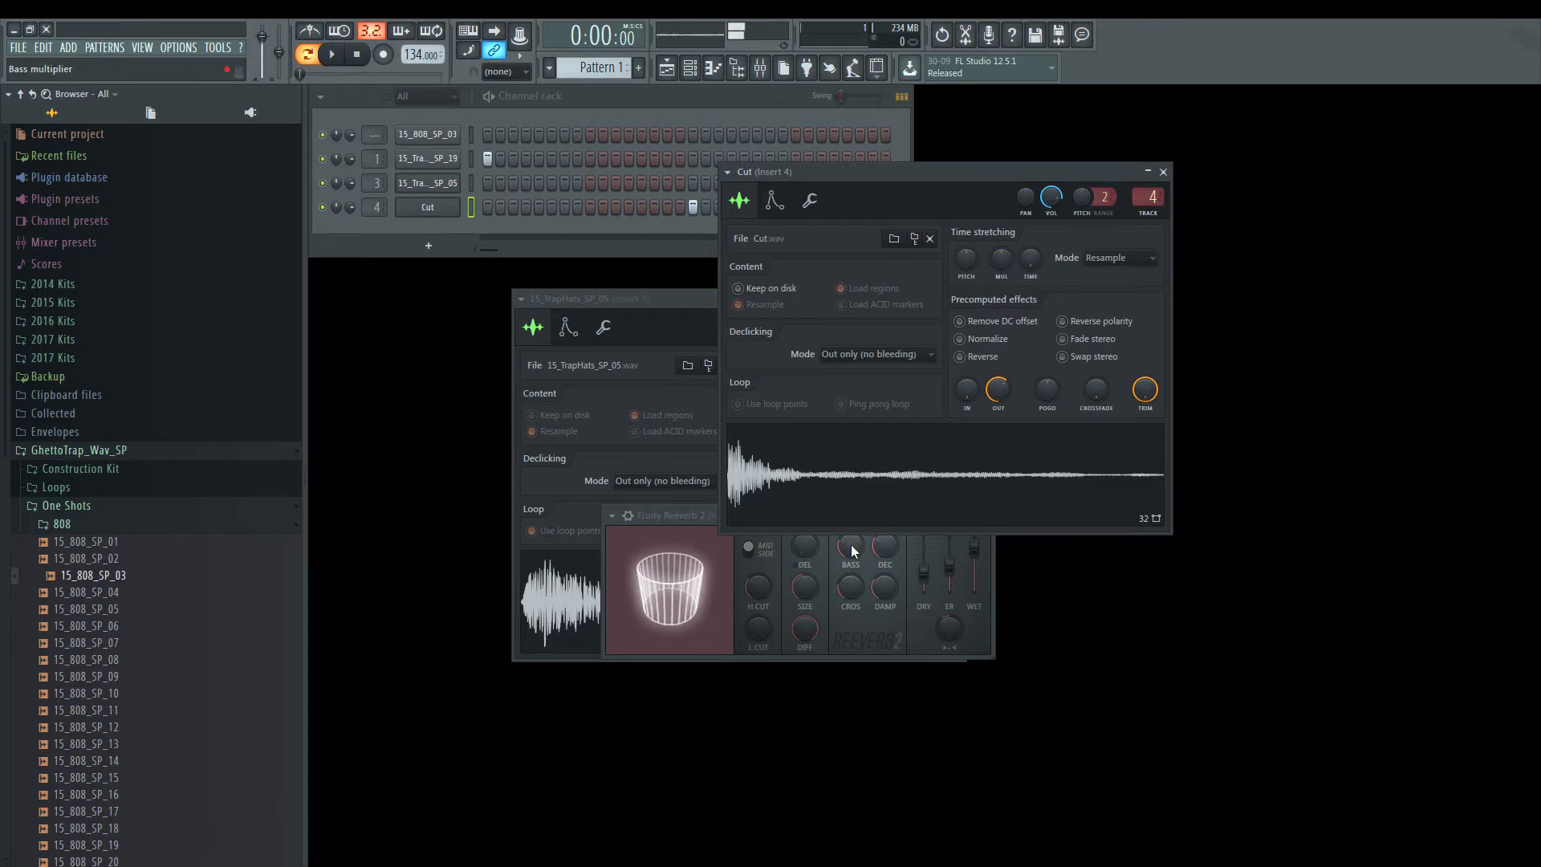
Step: Set the reverb's bass multiplier to 136%, audition the Cut sample and check it in the playing pattern
{"action": "left_click_drag", "start_coordinate": [851, 544], "coordinate": [850, 533]}
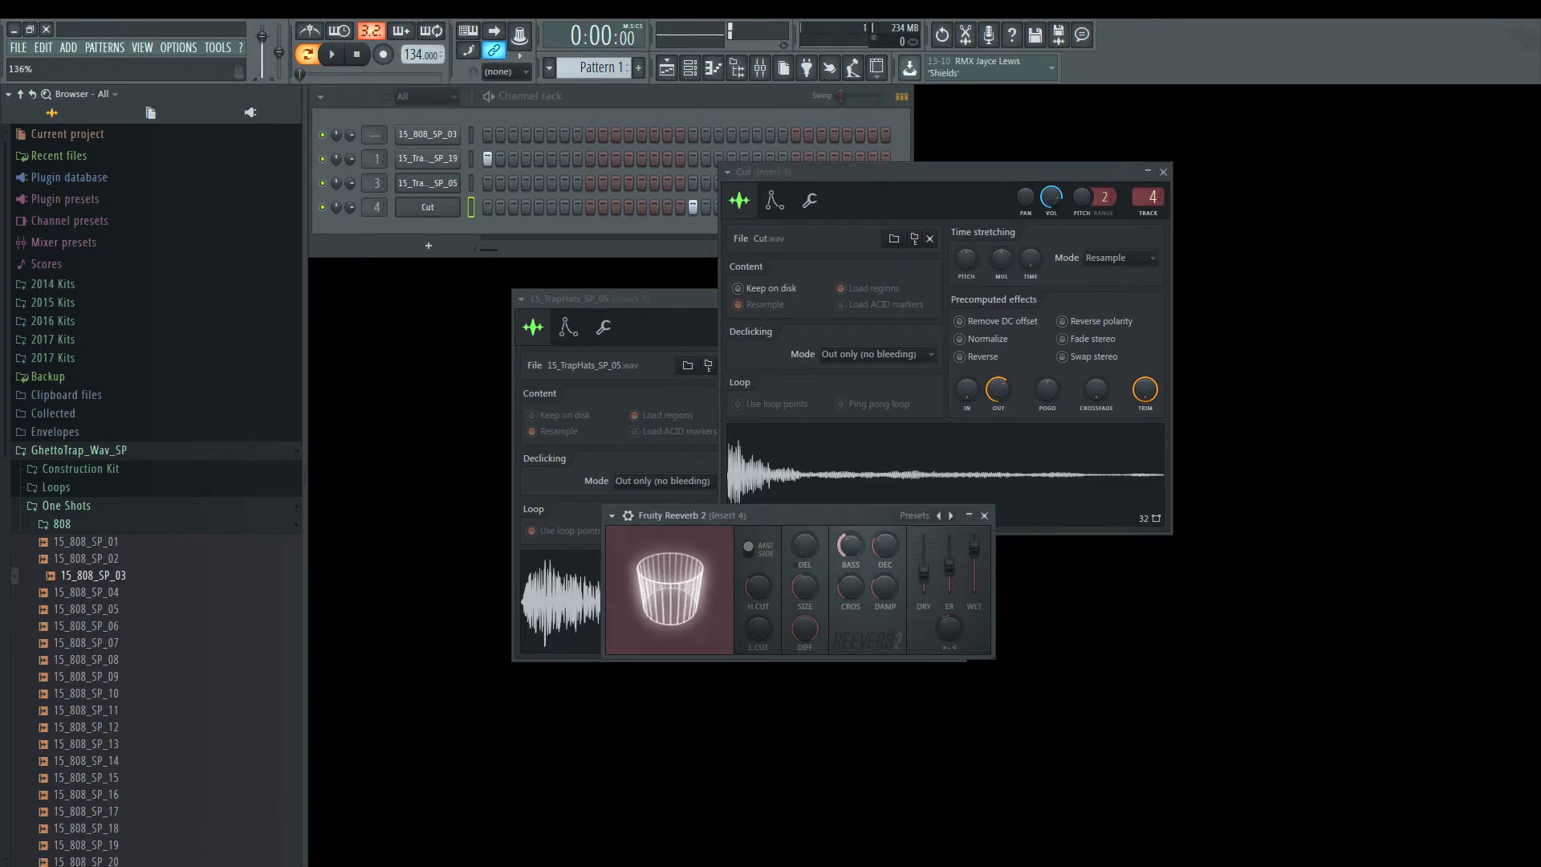
{"action": "left_click", "coordinate": [883, 477]}
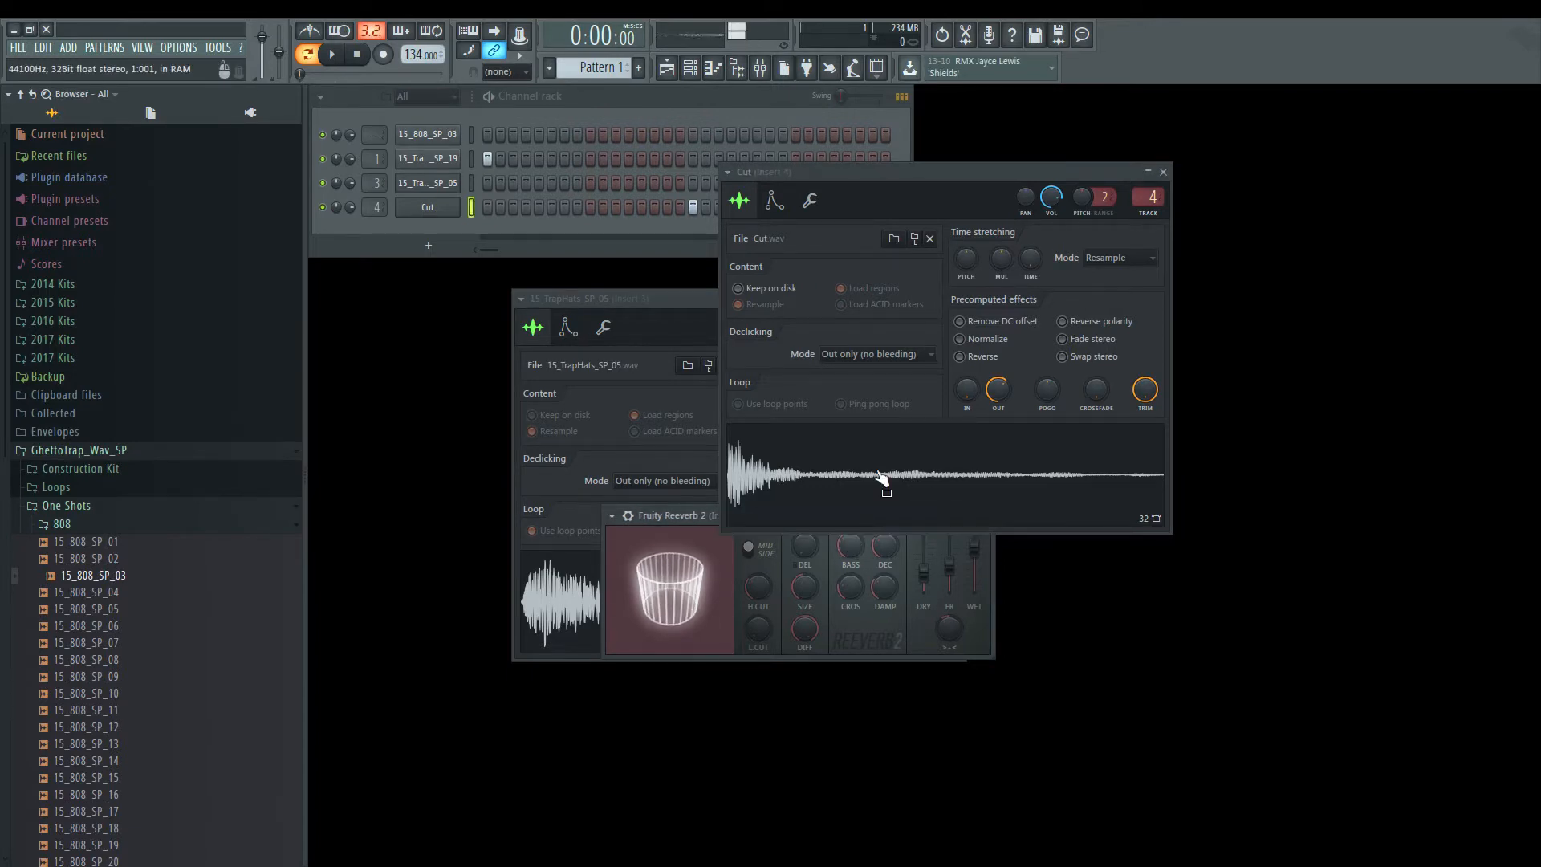
{"action": "left_click", "coordinate": [528, 113]}
{"action": "key", "text": "space"}
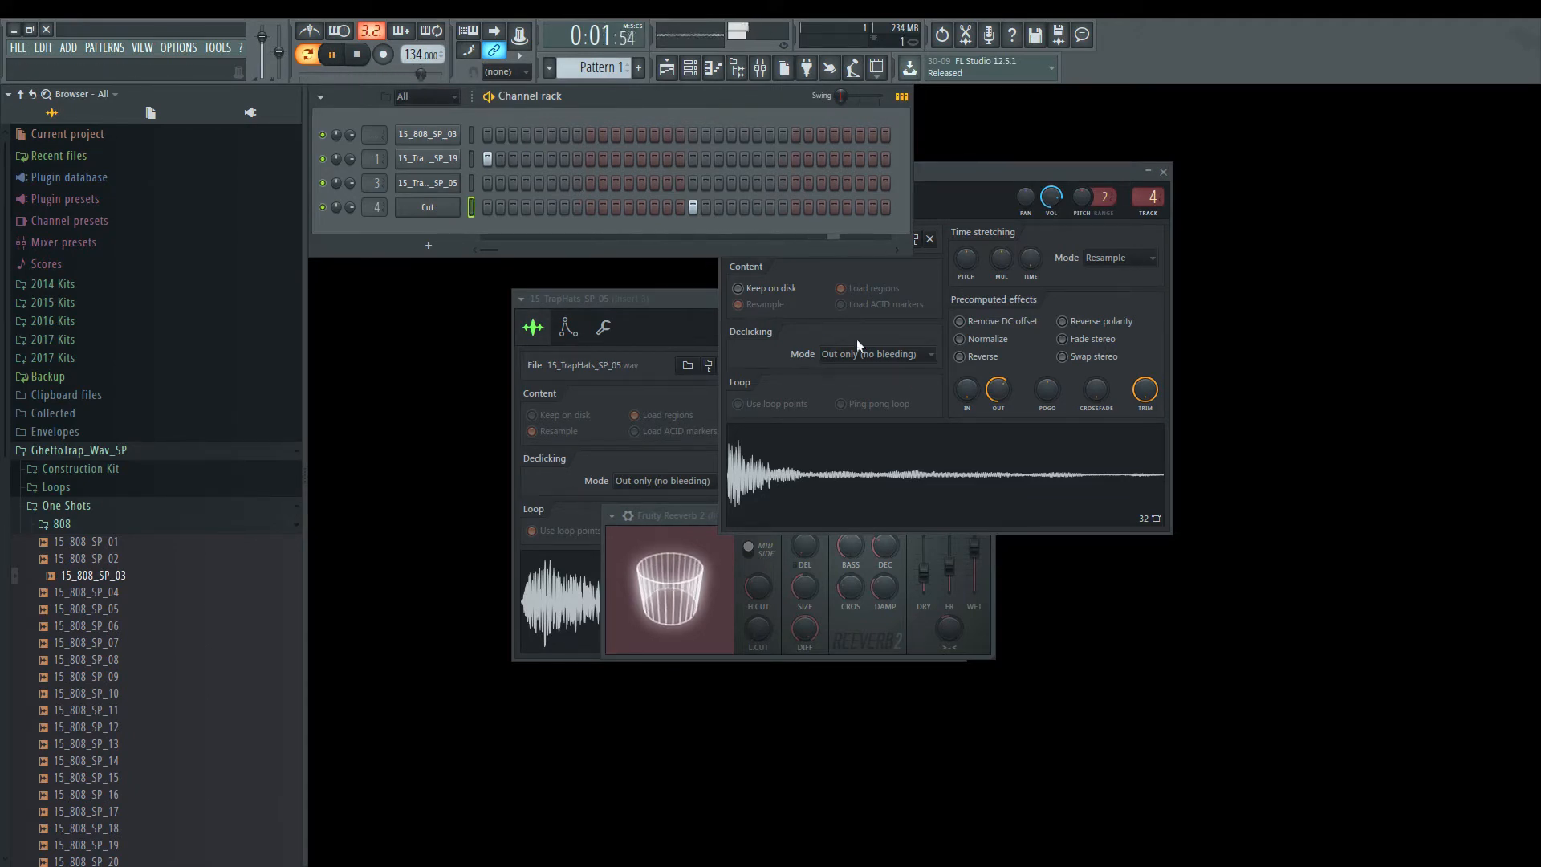
{"action": "key", "text": "space"}
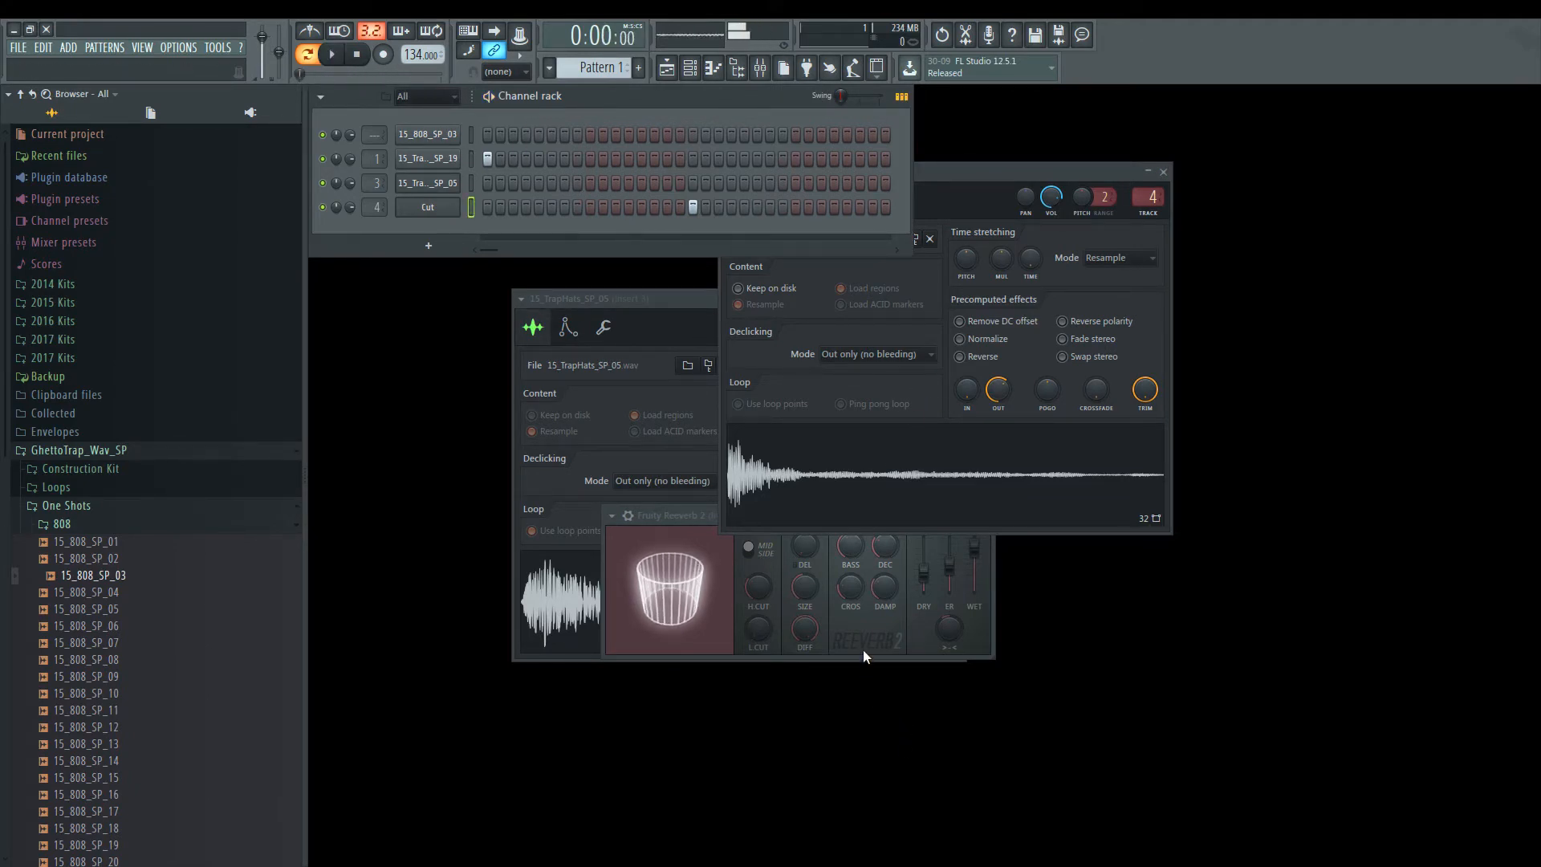
Step: Shorten the reverb's decay time to 5.4 sec and adjust its high damping while auditioning the Cut sample
{"action": "left_click", "coordinate": [863, 644]}
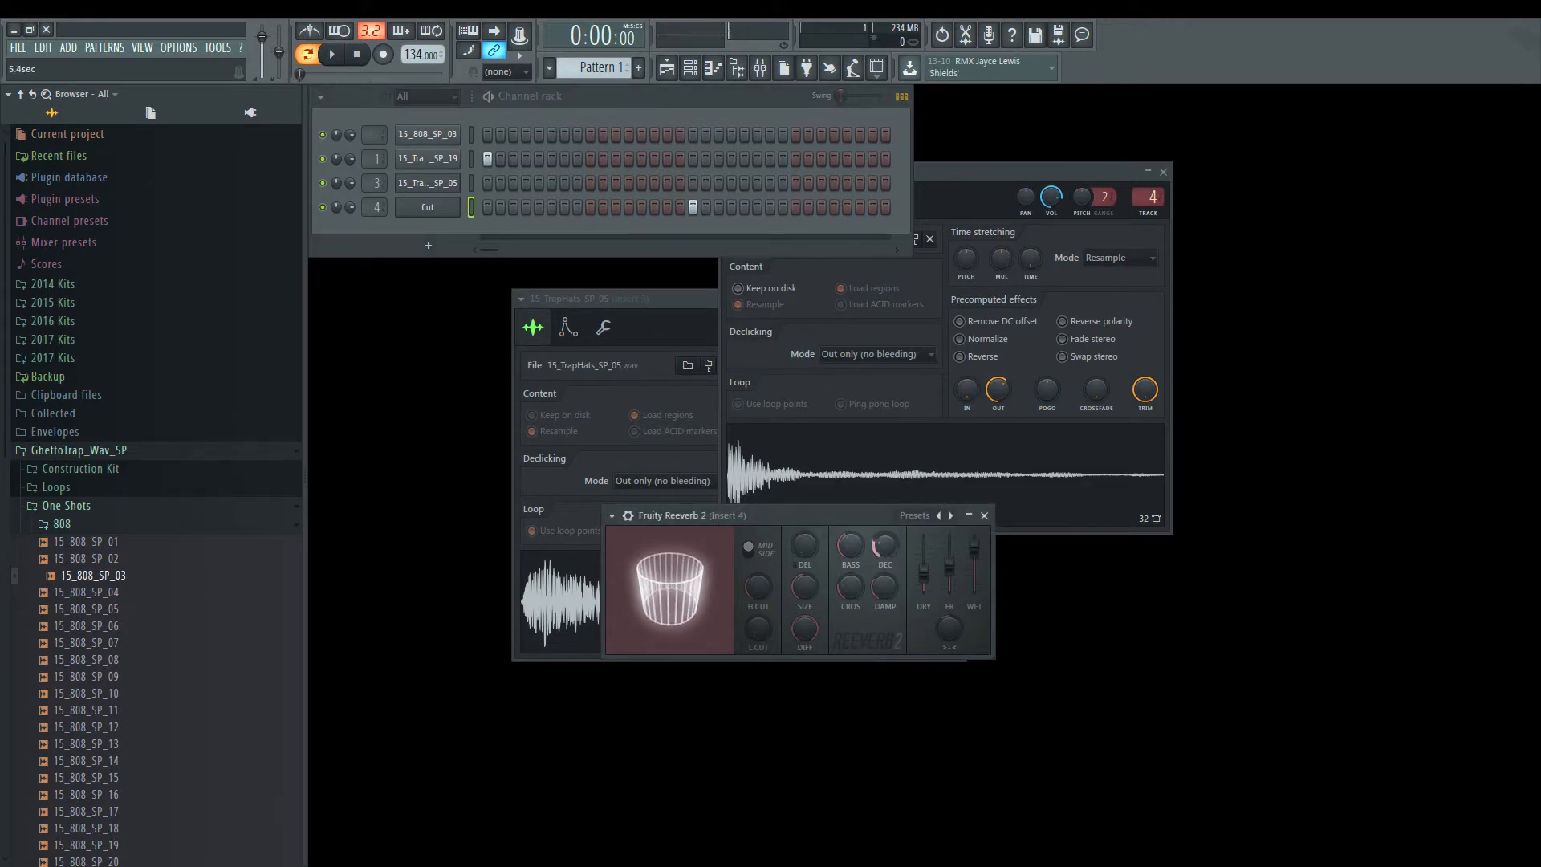
{"action": "left_click", "coordinate": [857, 485]}
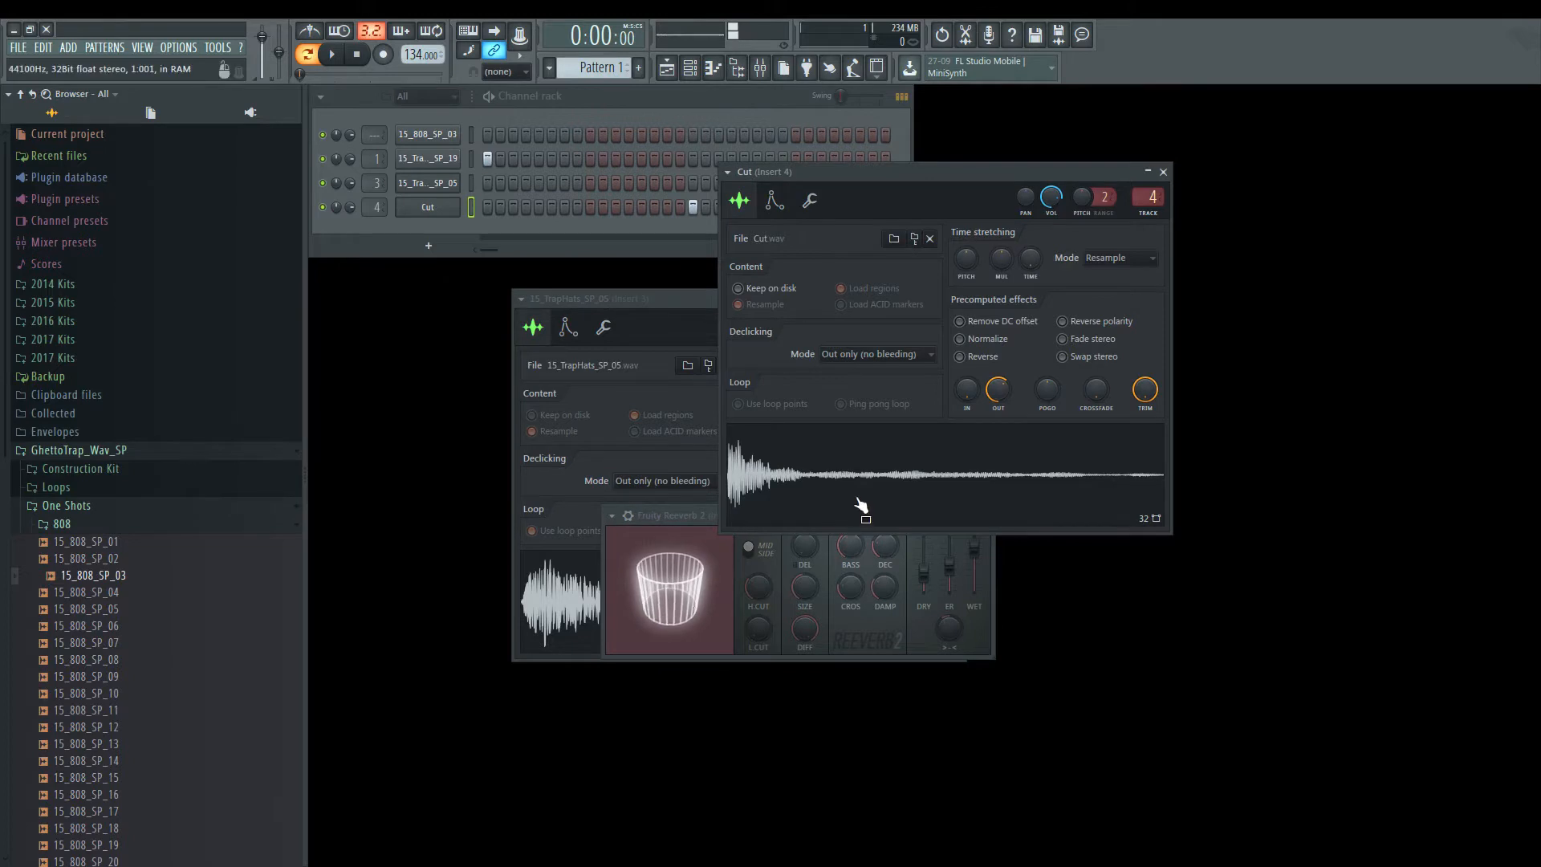
{"action": "left_click", "coordinate": [883, 587]}
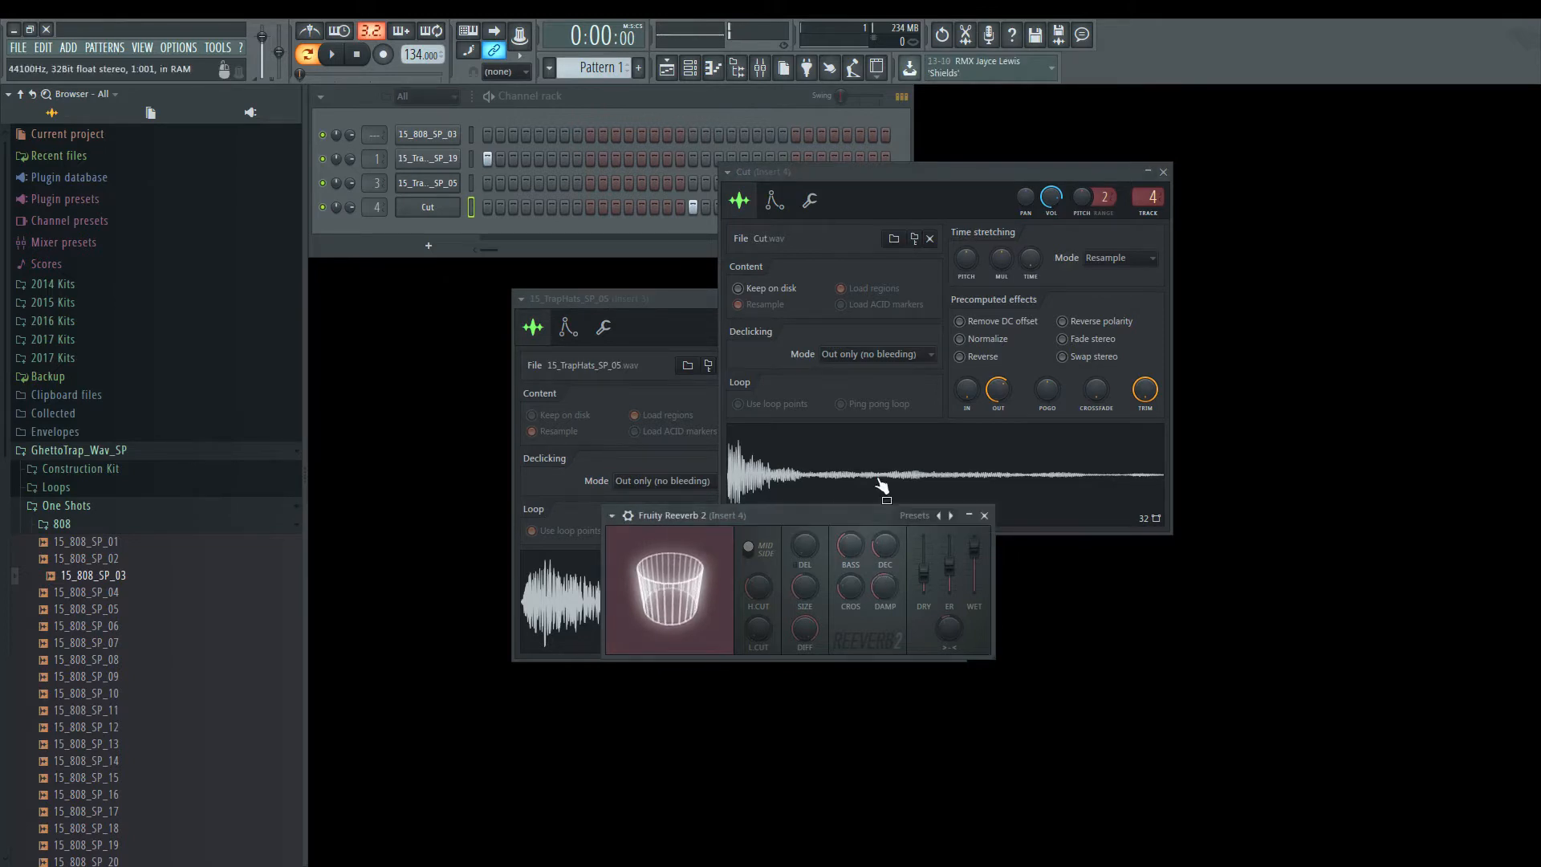
{"action": "left_click", "coordinate": [882, 484]}
Step: Play the pattern, shorten the reverb's decay time to 4.0 sec and audition the Cut sample again
{"action": "key", "text": "space"}
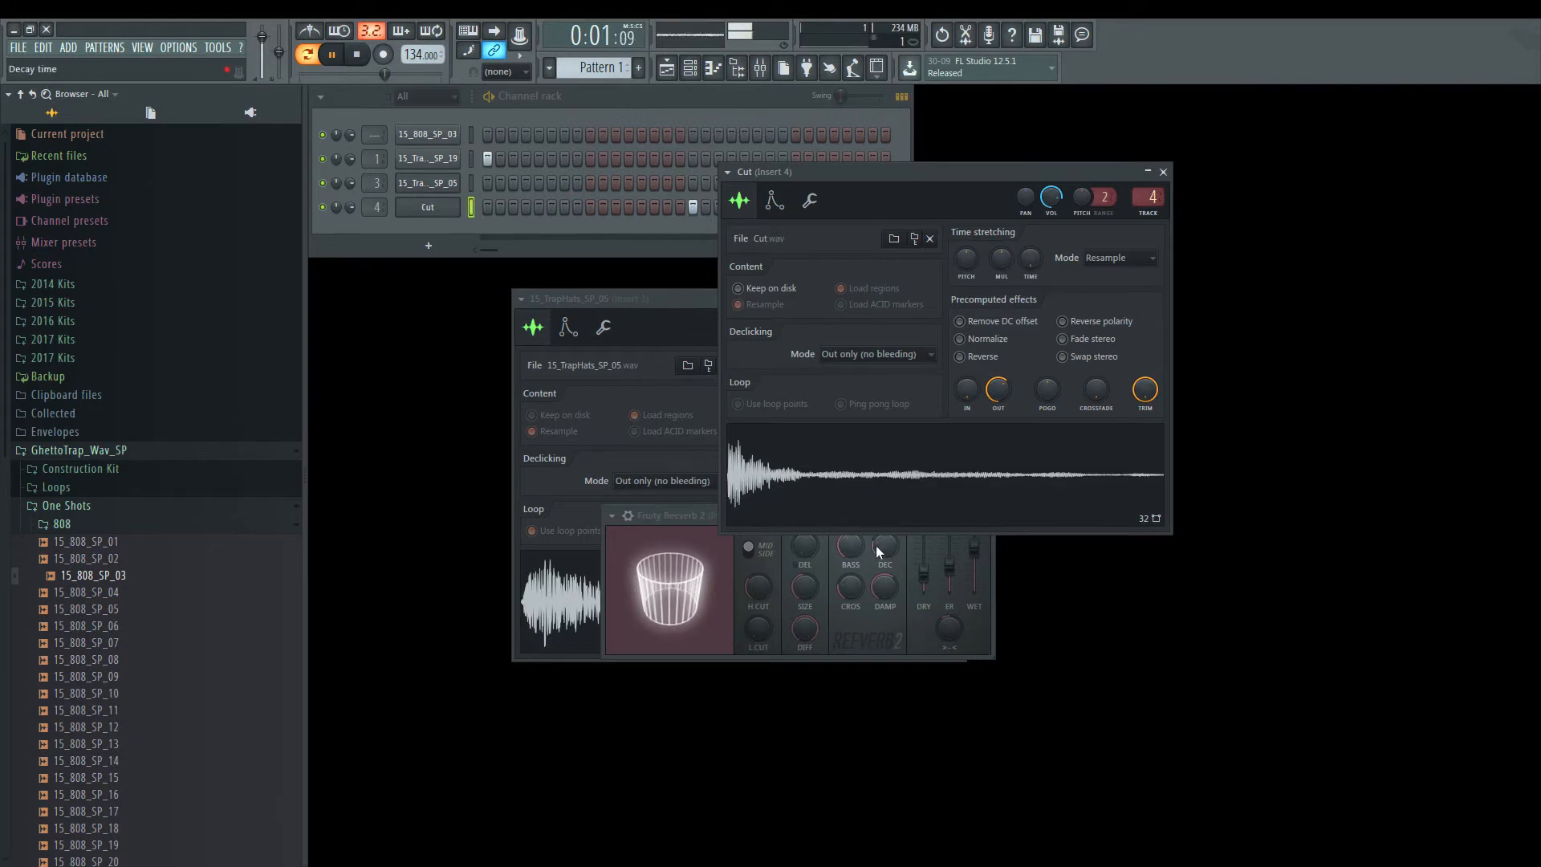
{"action": "key", "text": "space"}
{"action": "left_click_drag", "start_coordinate": [886, 552], "coordinate": [886, 572]}
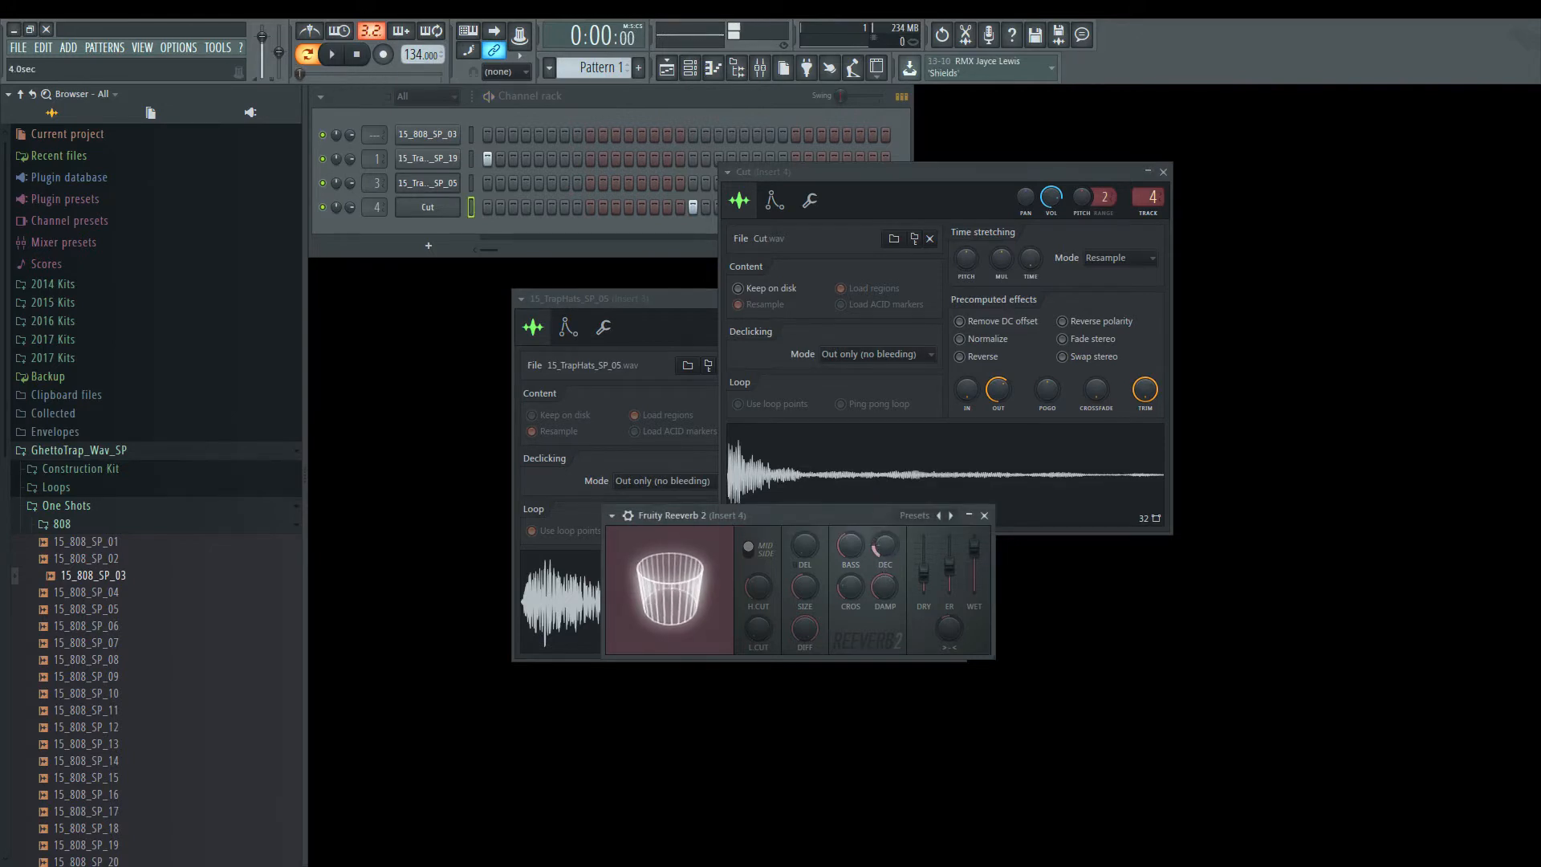
{"action": "left_click", "coordinate": [887, 491]}
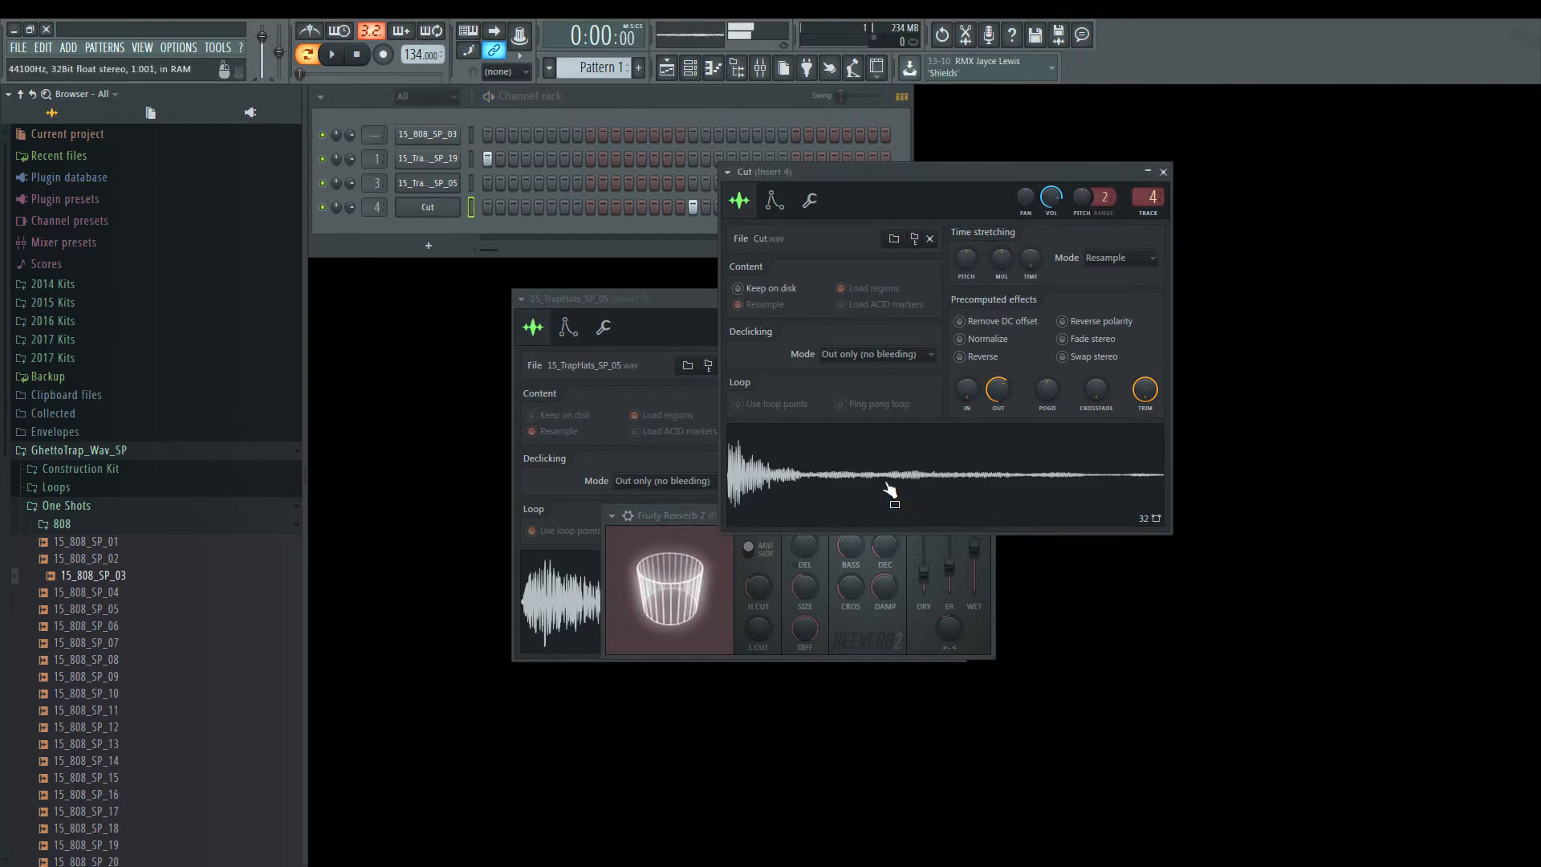
Step: Fine-tune the reverb's wet level and play the pattern to check the Cut sound in context
{"action": "left_click", "coordinate": [975, 549]}
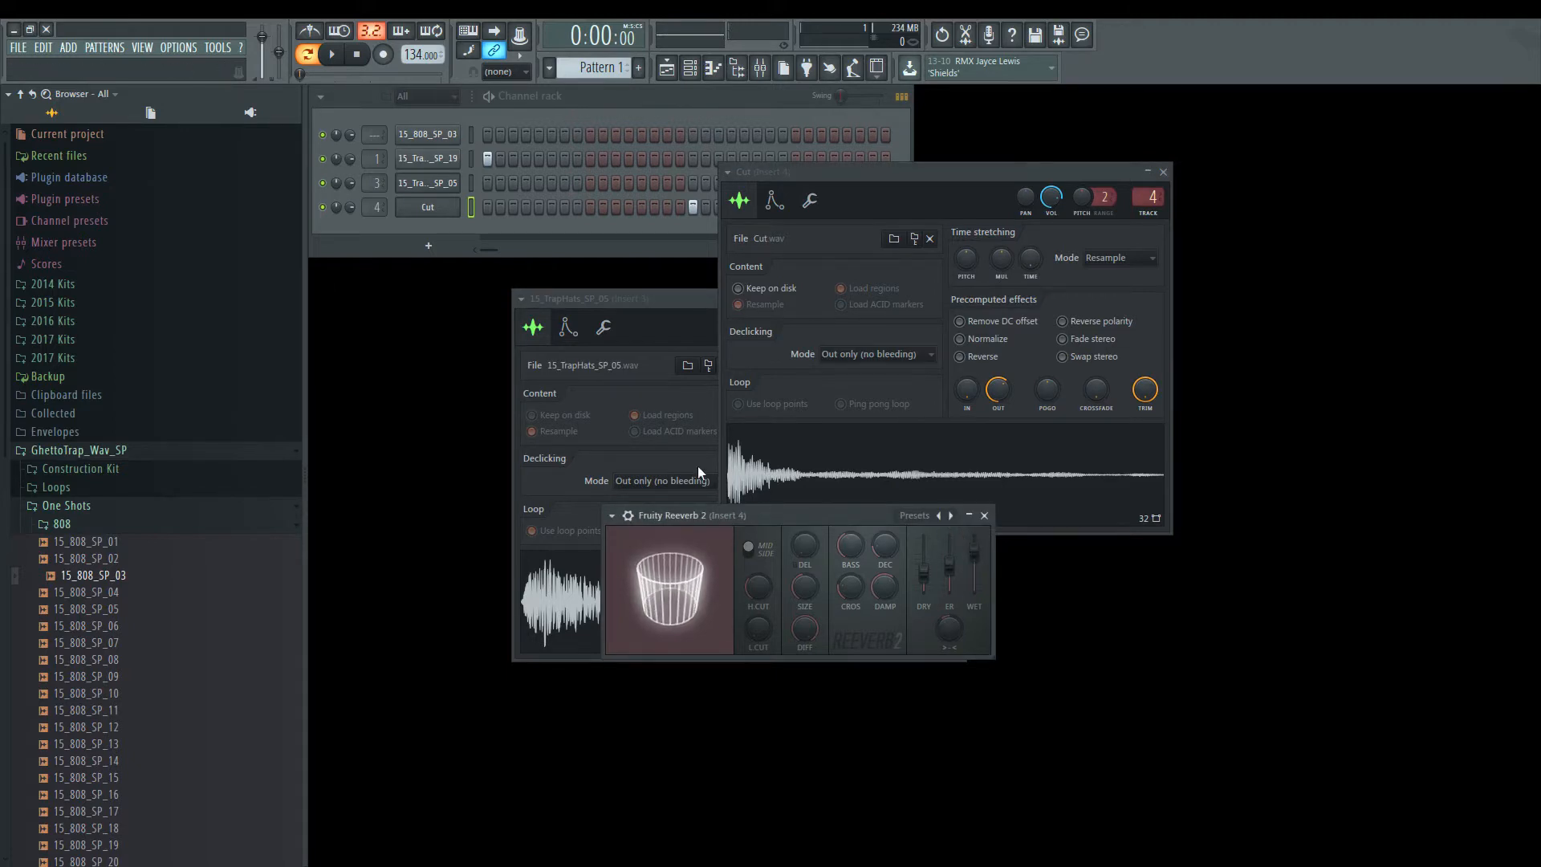
{"action": "key", "text": "space"}
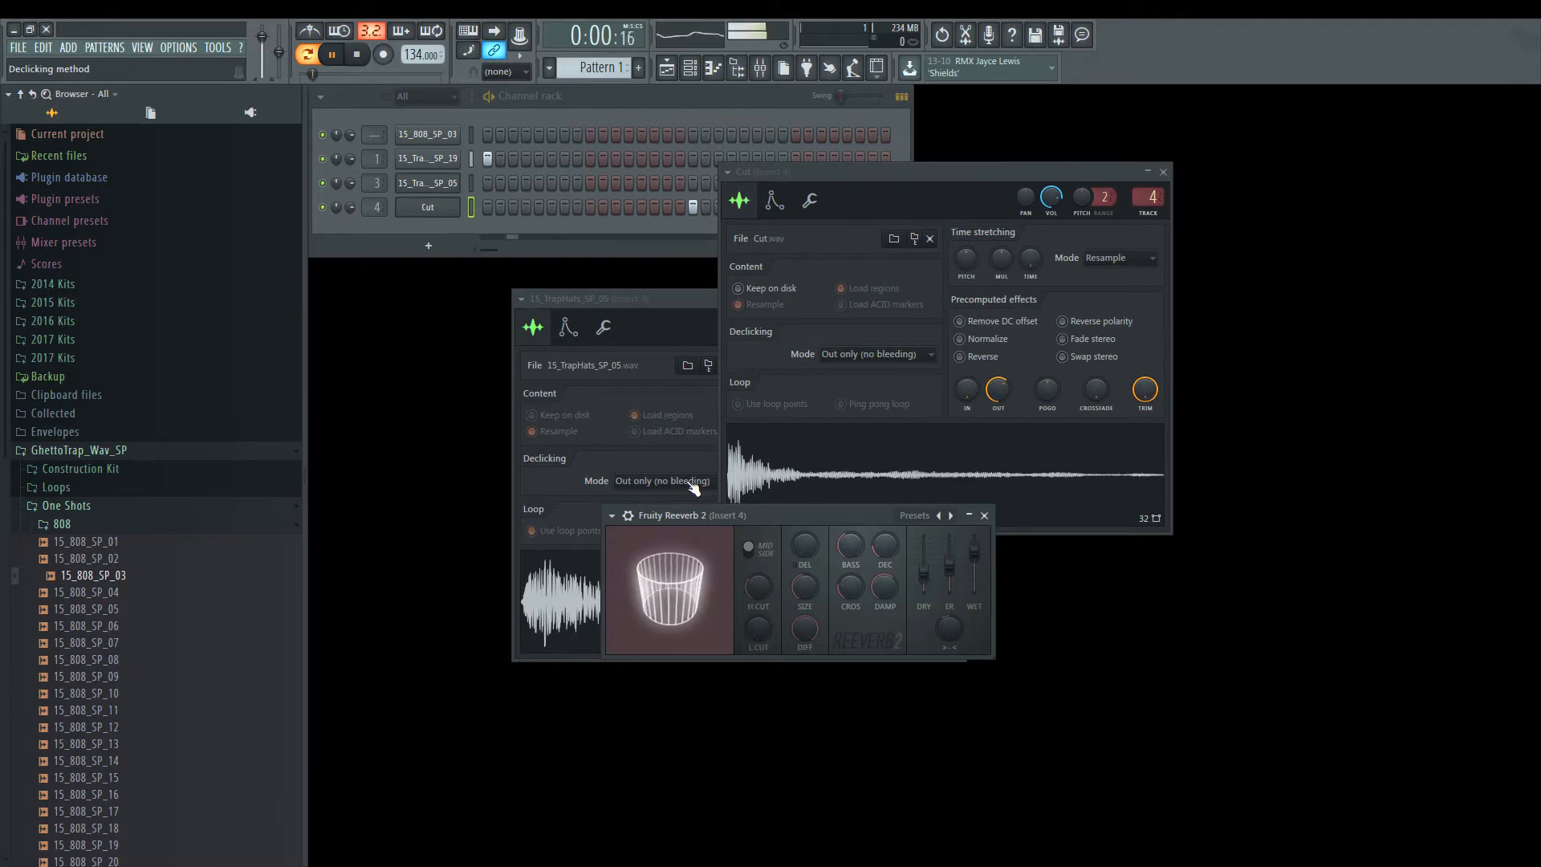
{"action": "key", "text": "space"}
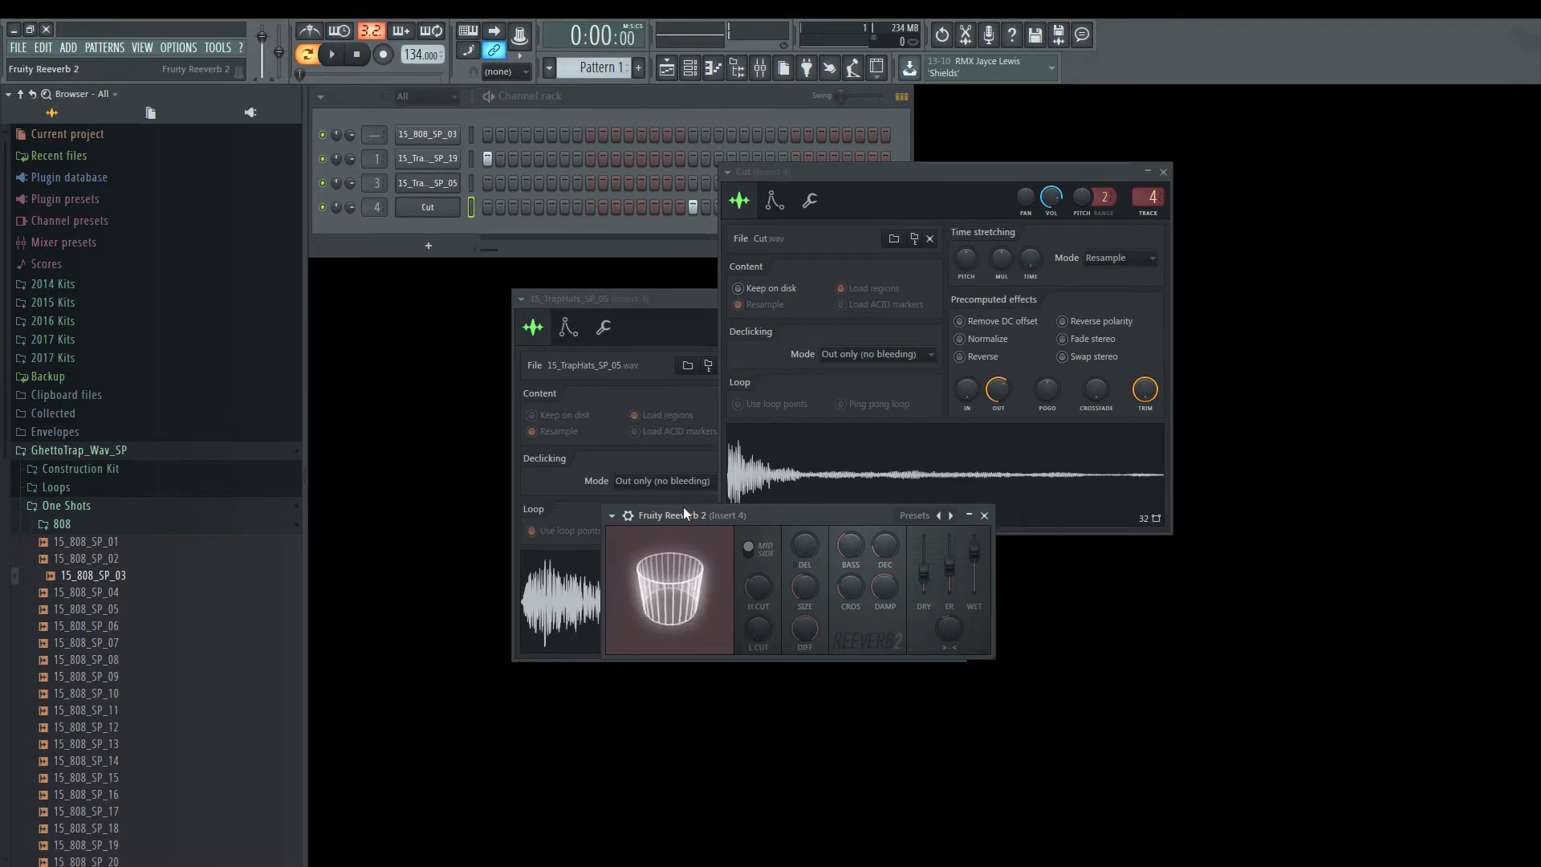
Step: Fill every 4 steps of the 15_TrapHats_SP_05 channel and play the pattern
{"action": "left_click", "coordinate": [433, 189]}
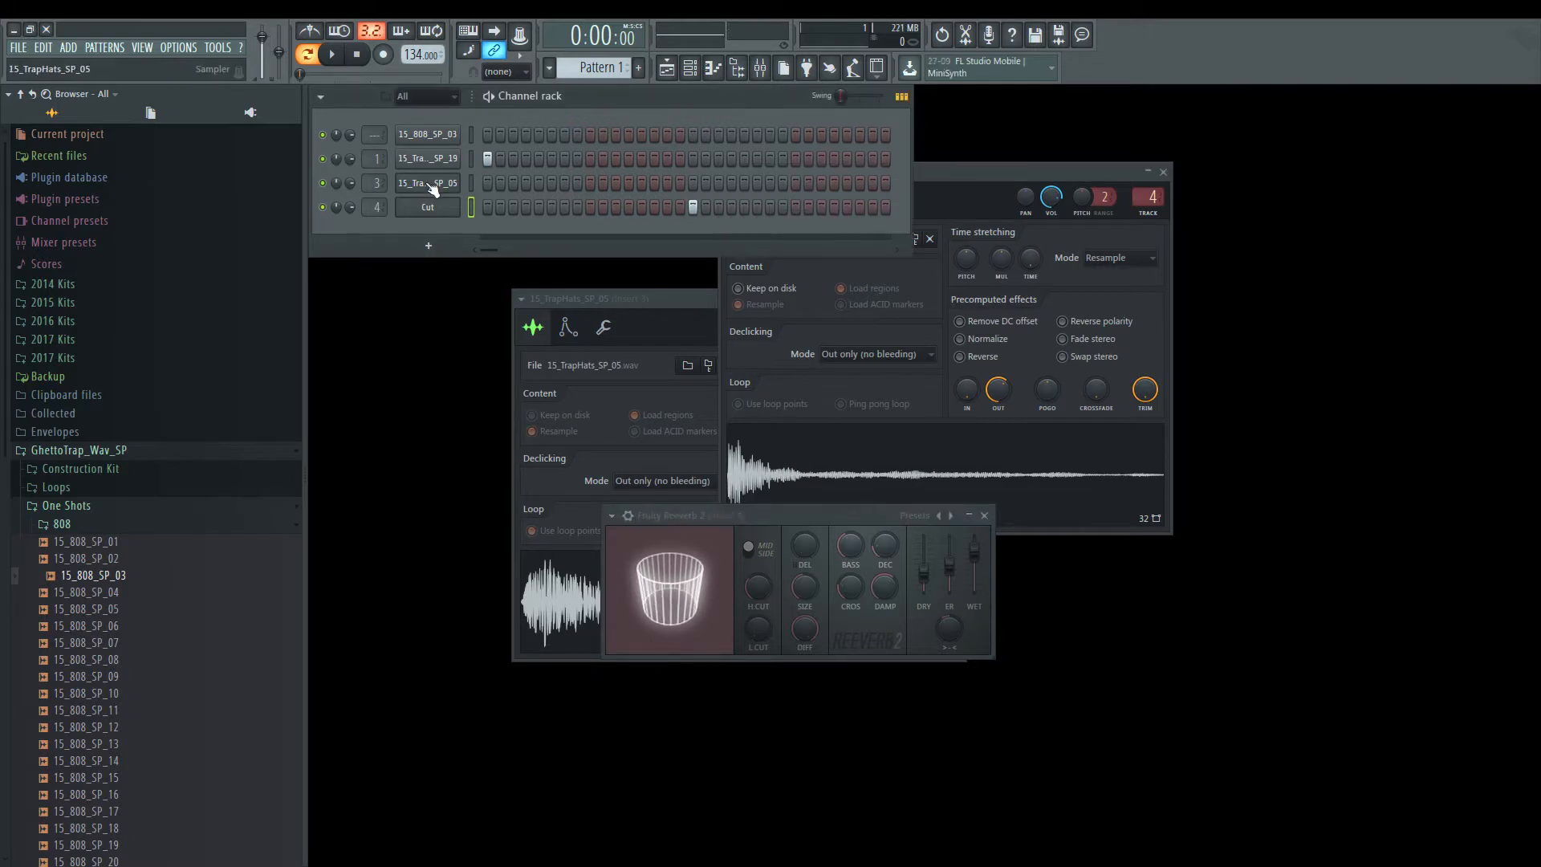
{"action": "right_click", "coordinate": [429, 184]}
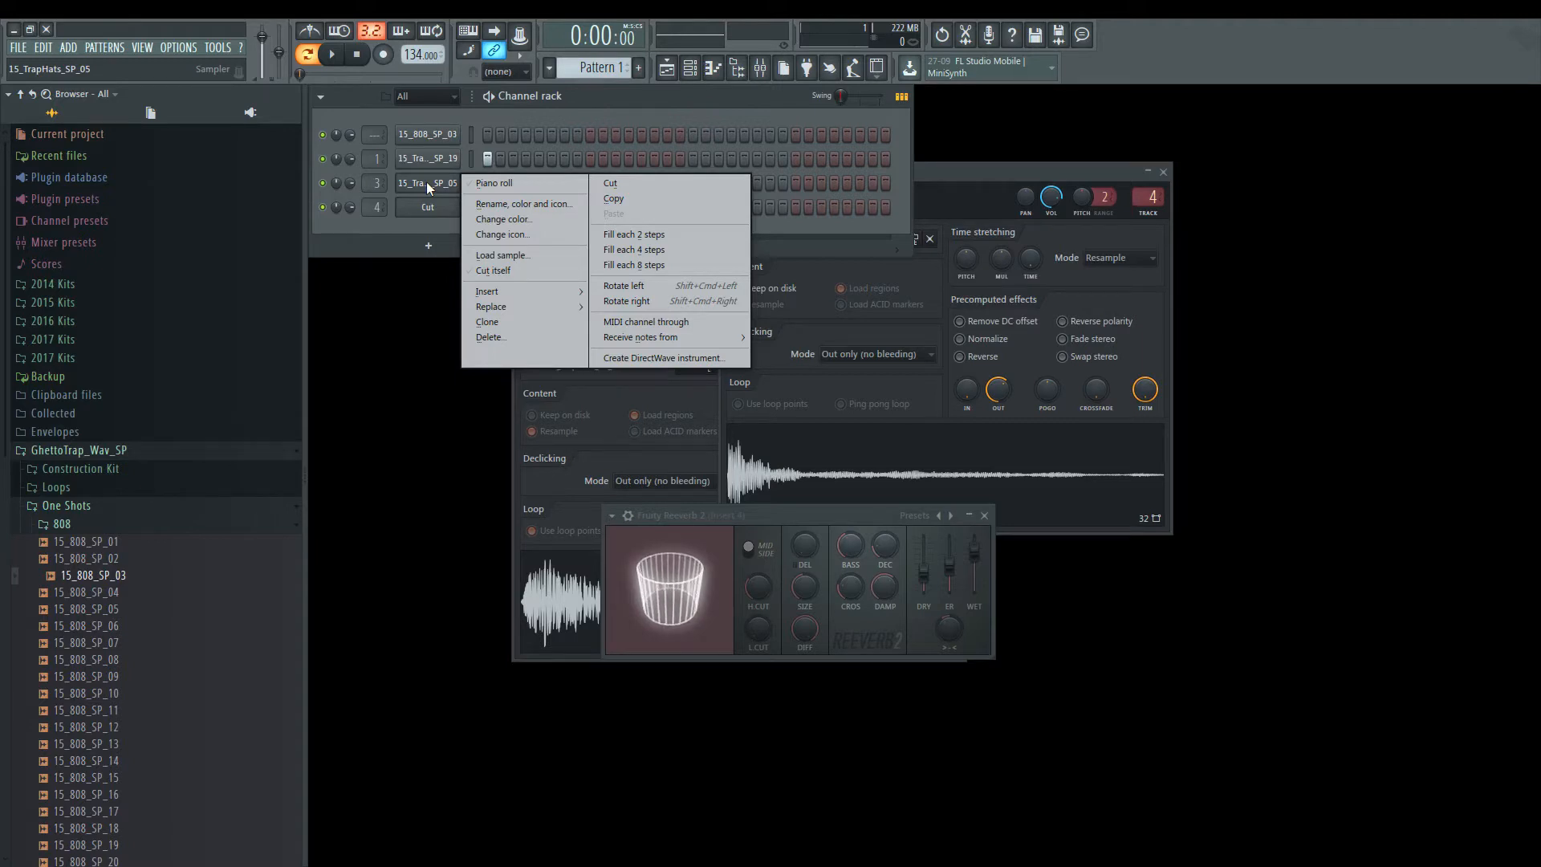
{"action": "left_click", "coordinate": [641, 249]}
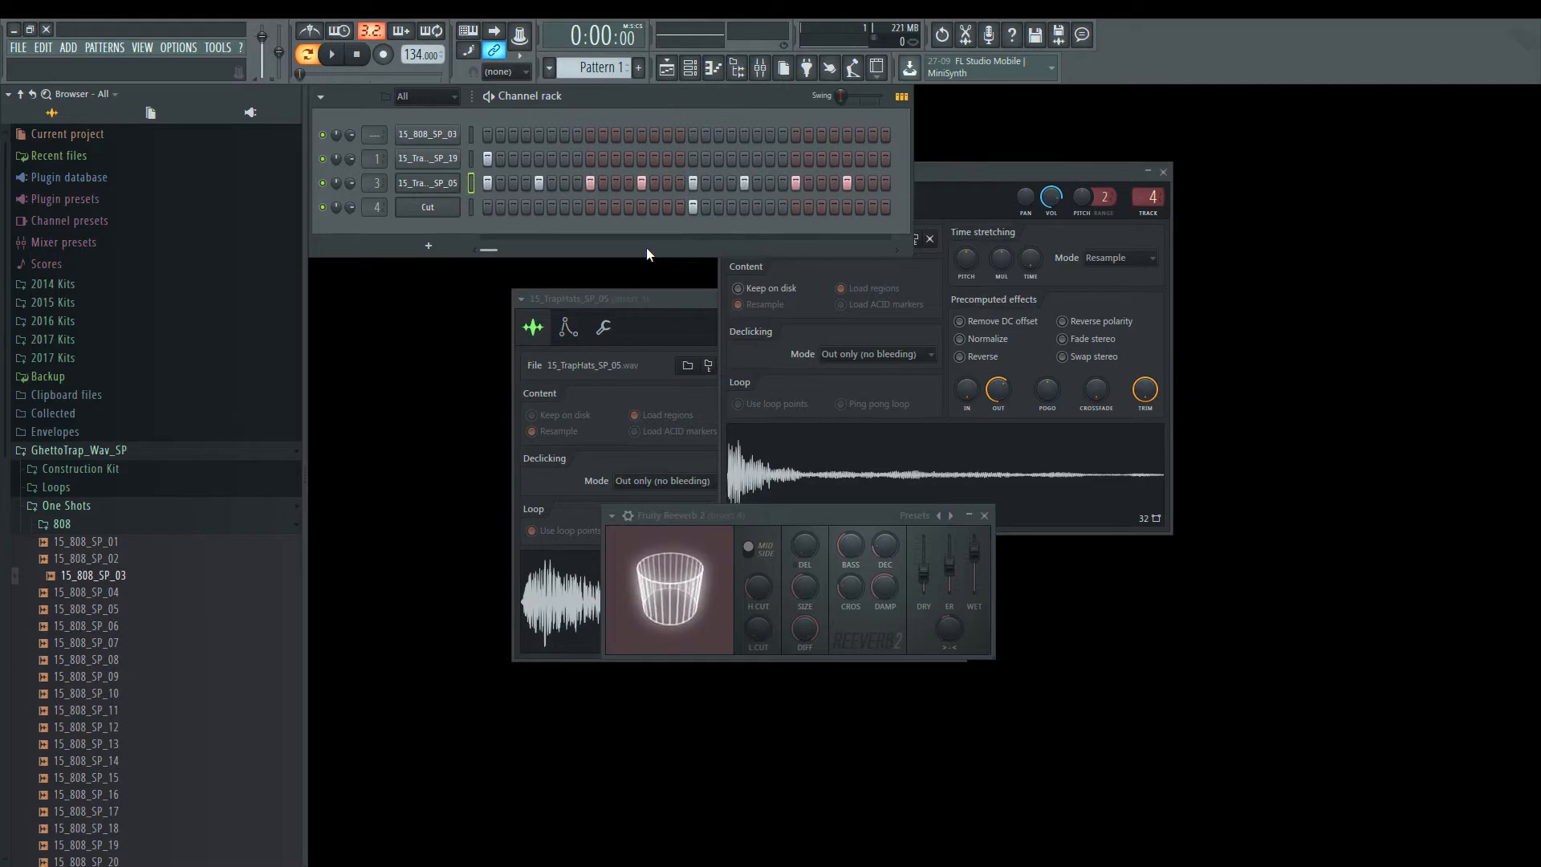
{"action": "key", "text": "space"}
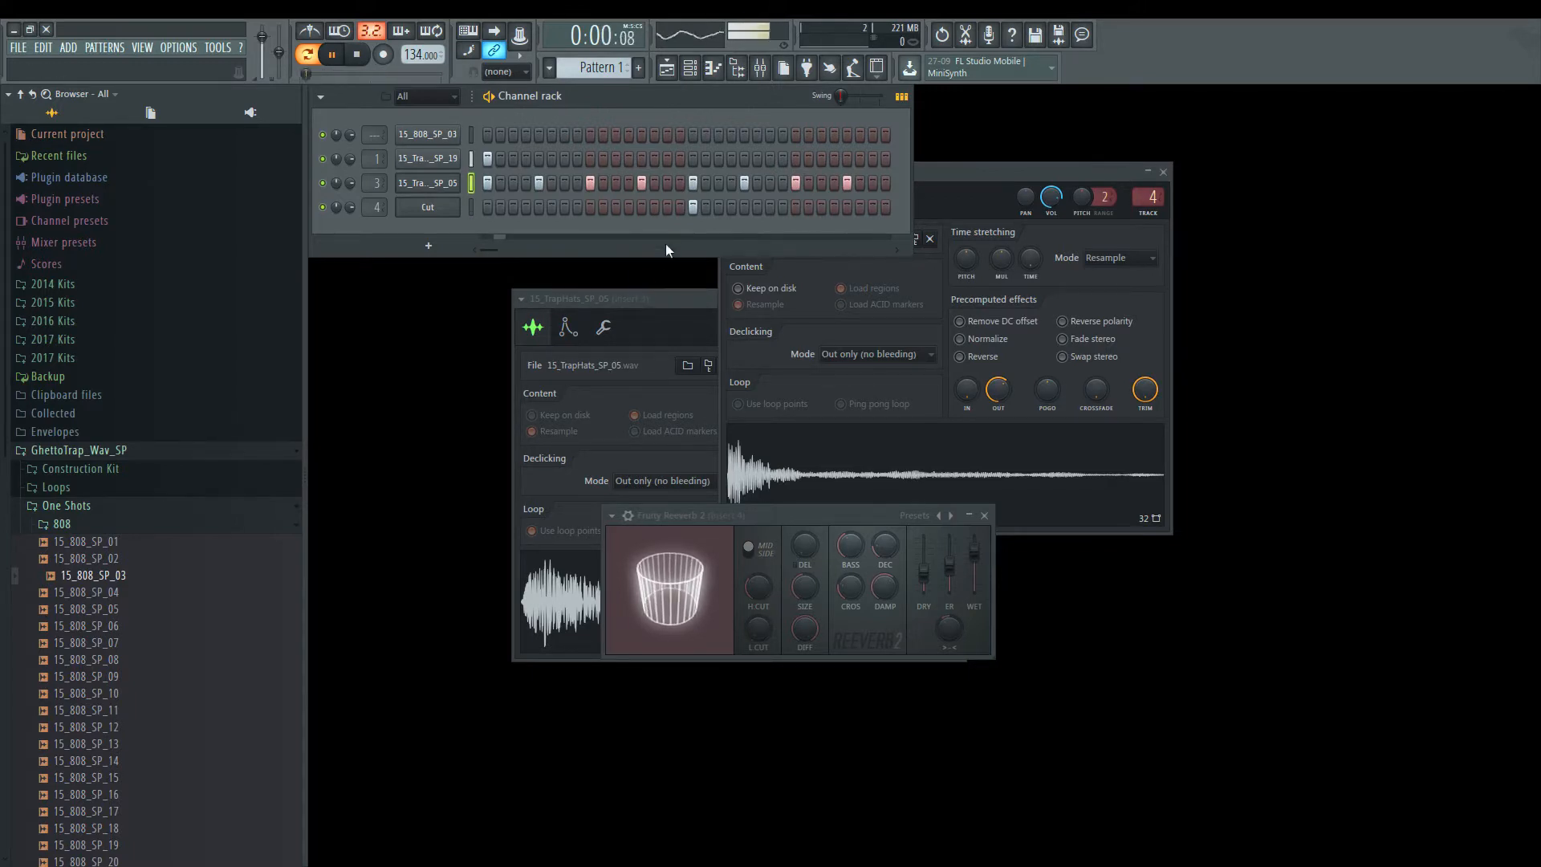
Step: Lower the 15_TrapHats_SP_05 channel's pitch to about -58 cents while the pattern plays
{"action": "left_click_drag", "start_coordinate": [703, 512], "coordinate": [594, 358]}
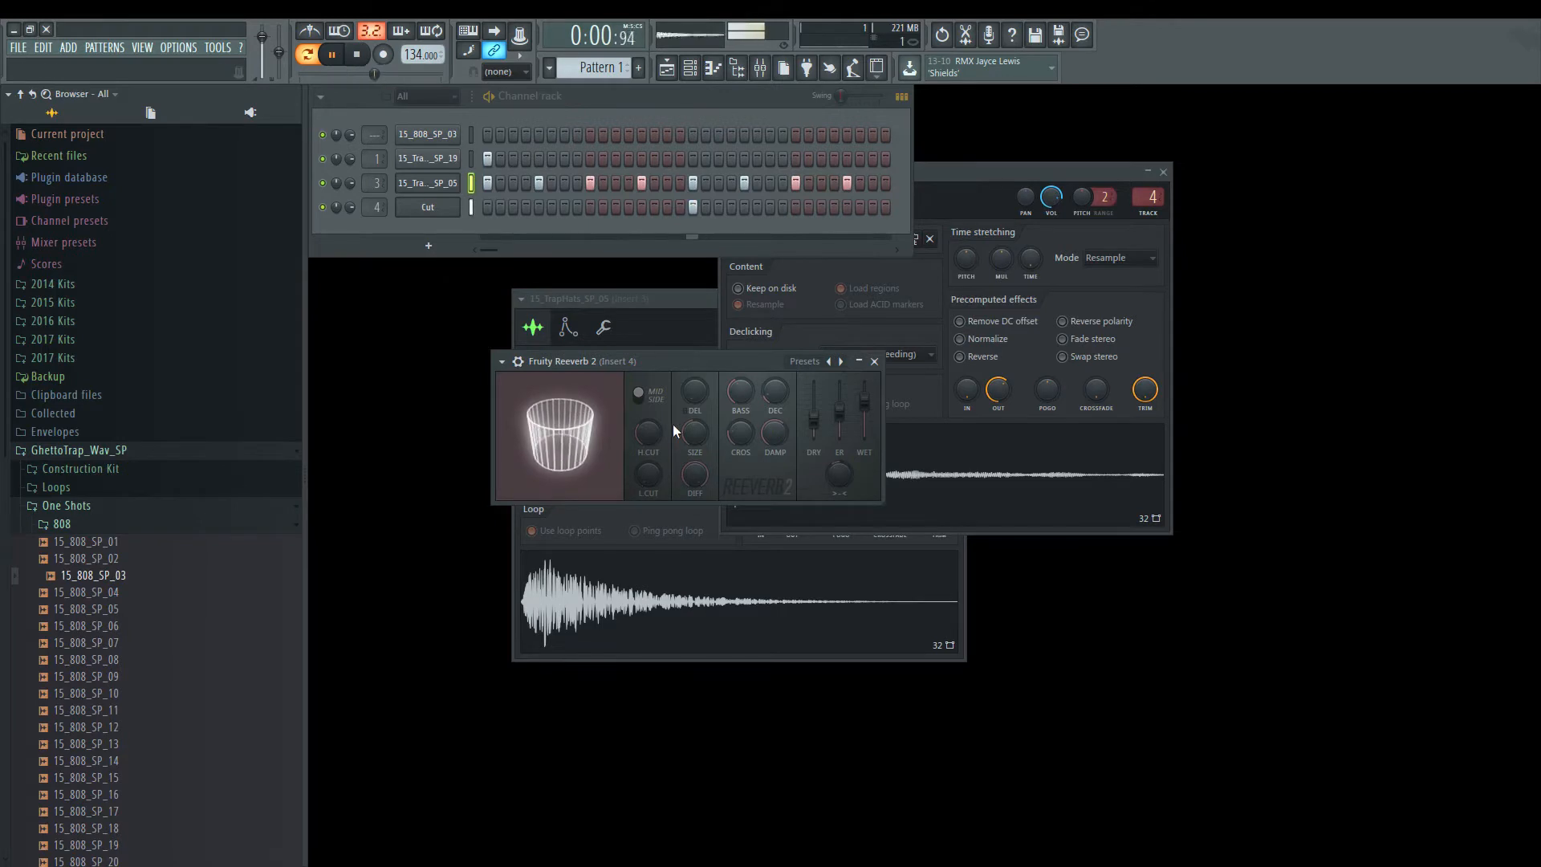
{"action": "left_click", "coordinate": [436, 181]}
{"action": "key", "text": "space"}
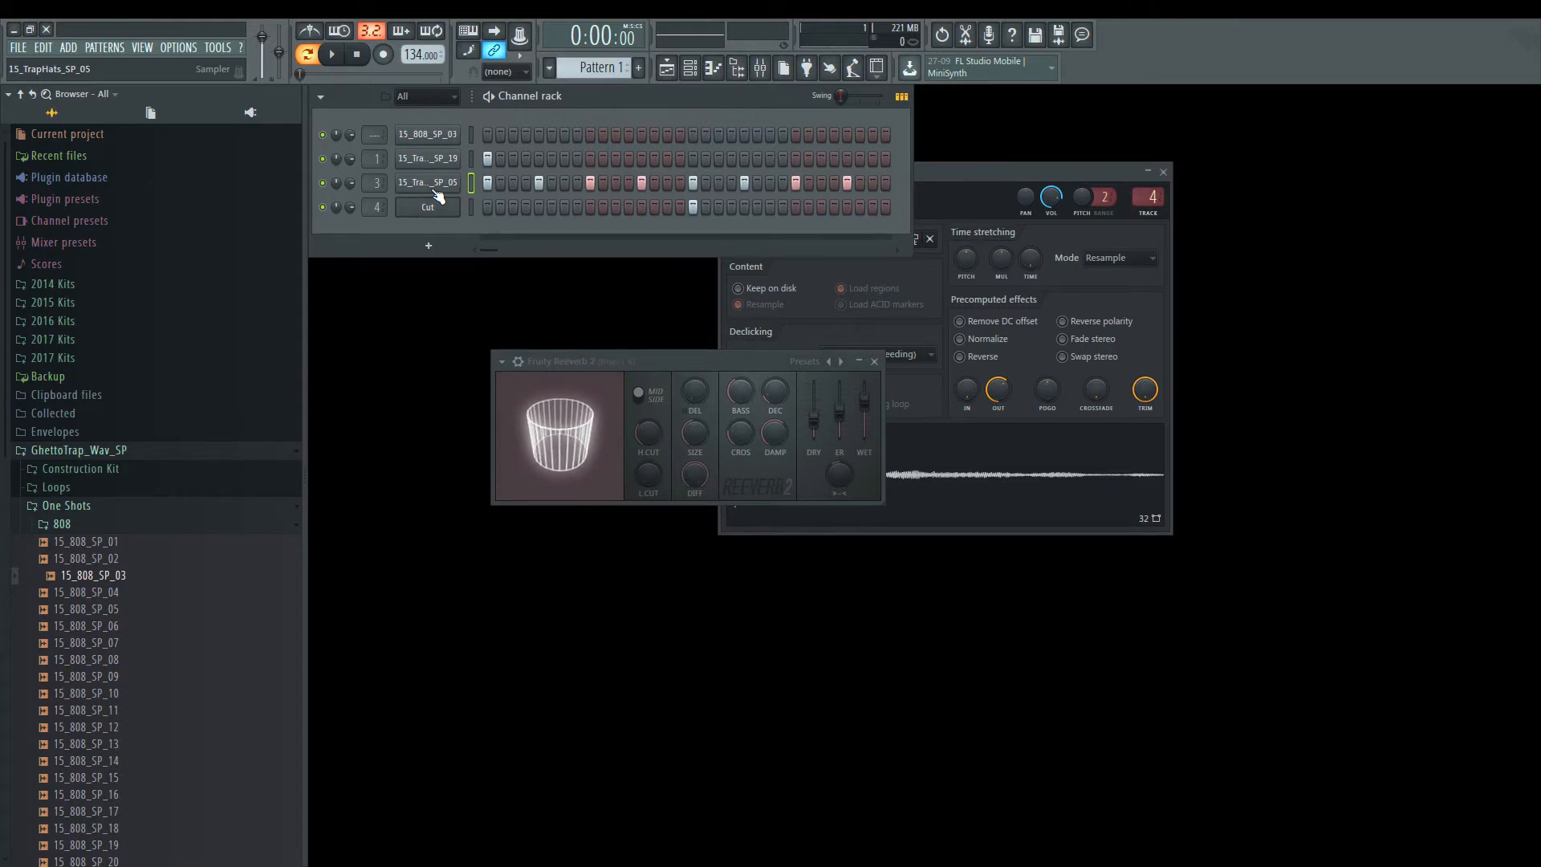
{"action": "left_click", "coordinate": [435, 191]}
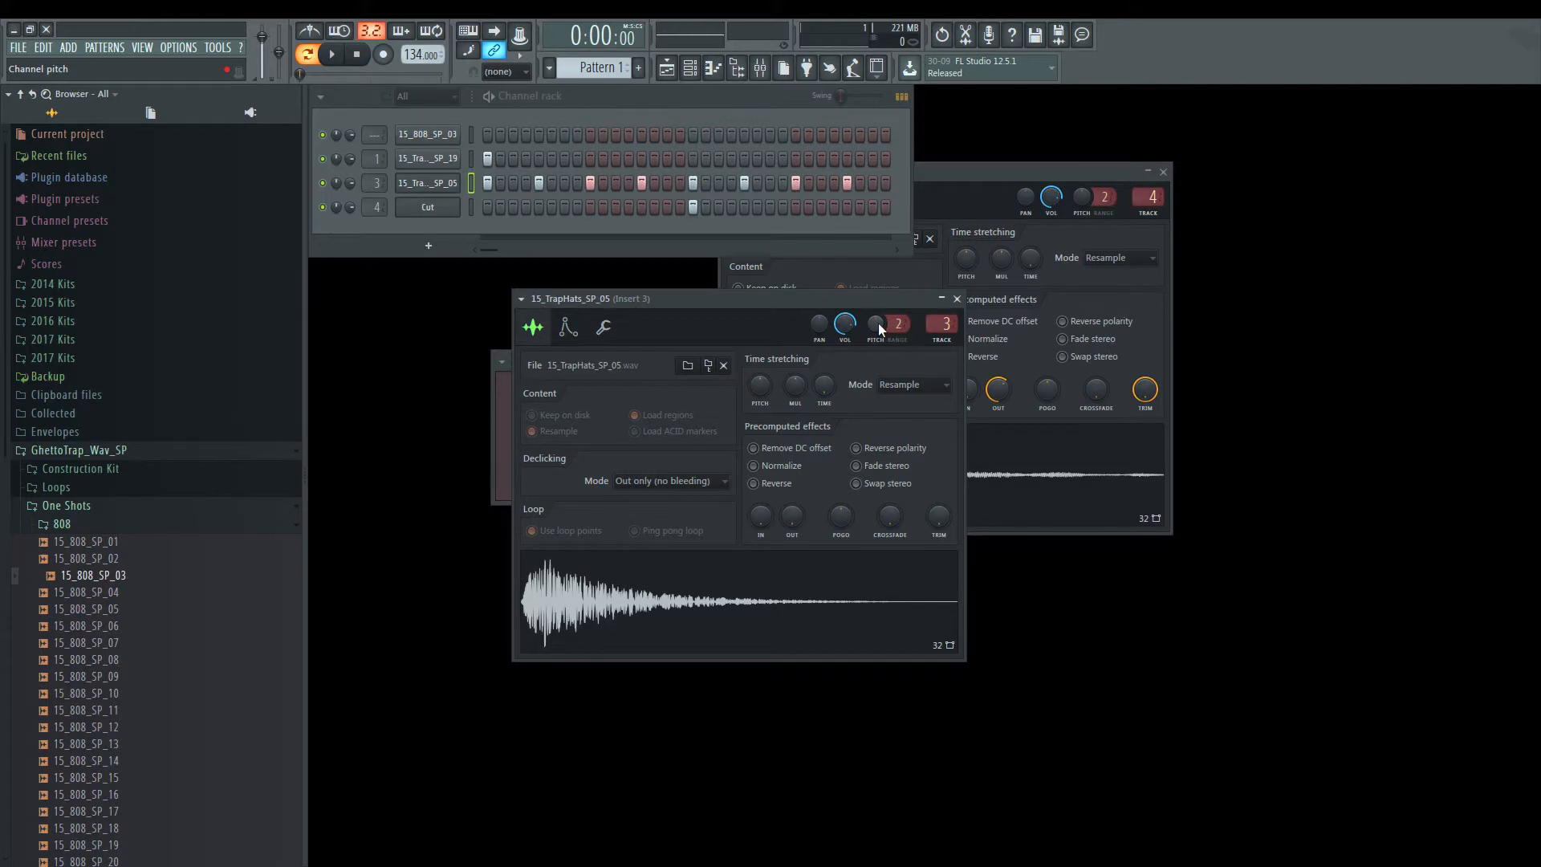
{"action": "key", "text": "space"}
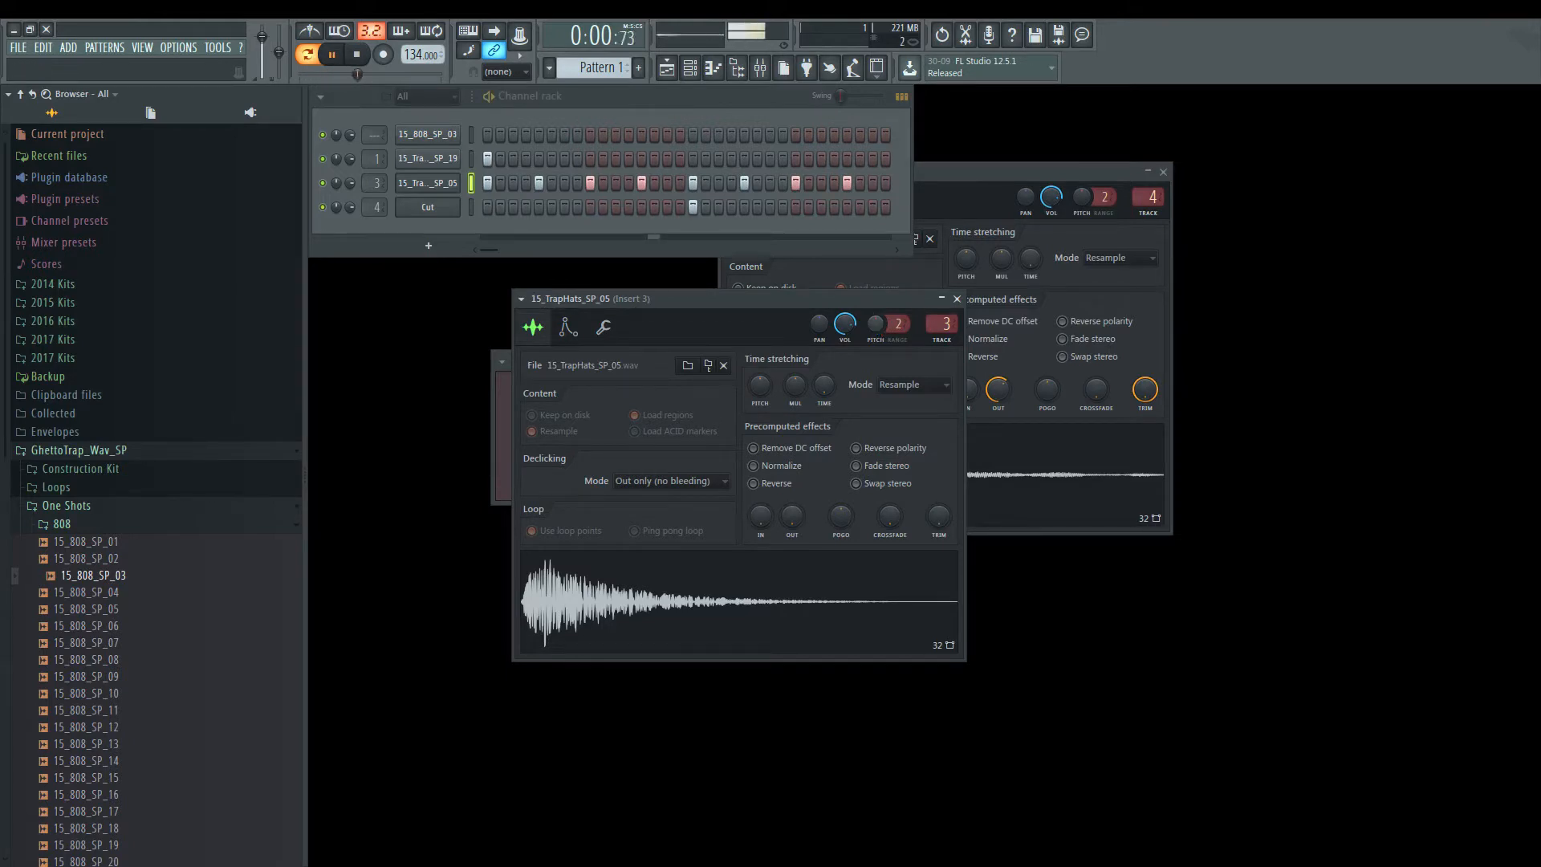
{"action": "left_click_drag", "start_coordinate": [876, 325], "coordinate": [875, 348]}
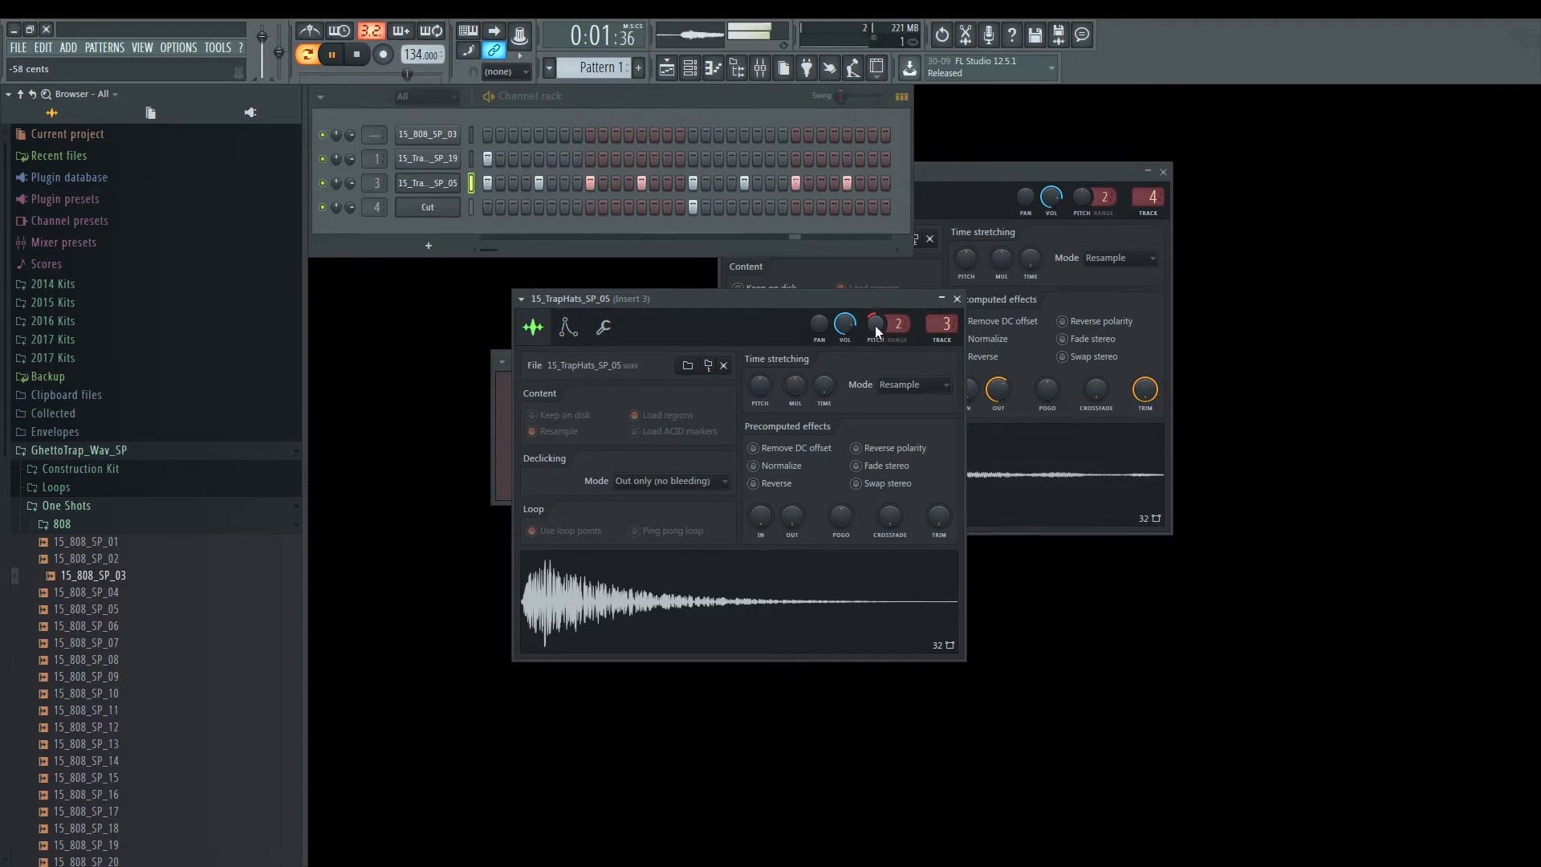
{"action": "key", "text": "space"}
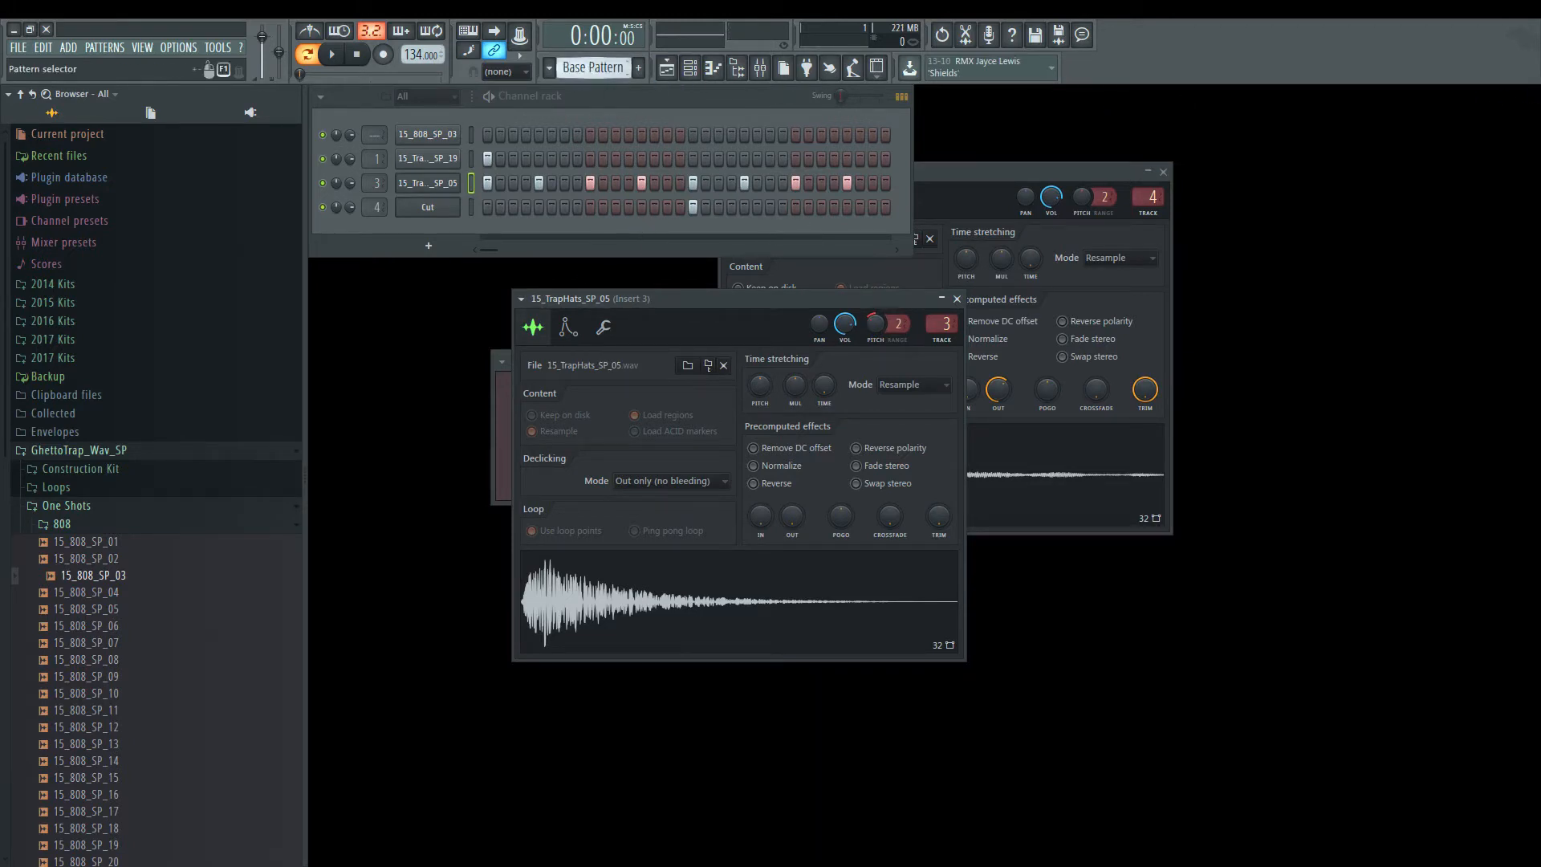
Step: Switch to Pattern 2, select the 15_808_SP_03 channel and play the beat in song mode
{"action": "scroll", "coordinate": [591, 69], "scroll_direction": "down", "scroll_amount": 1}
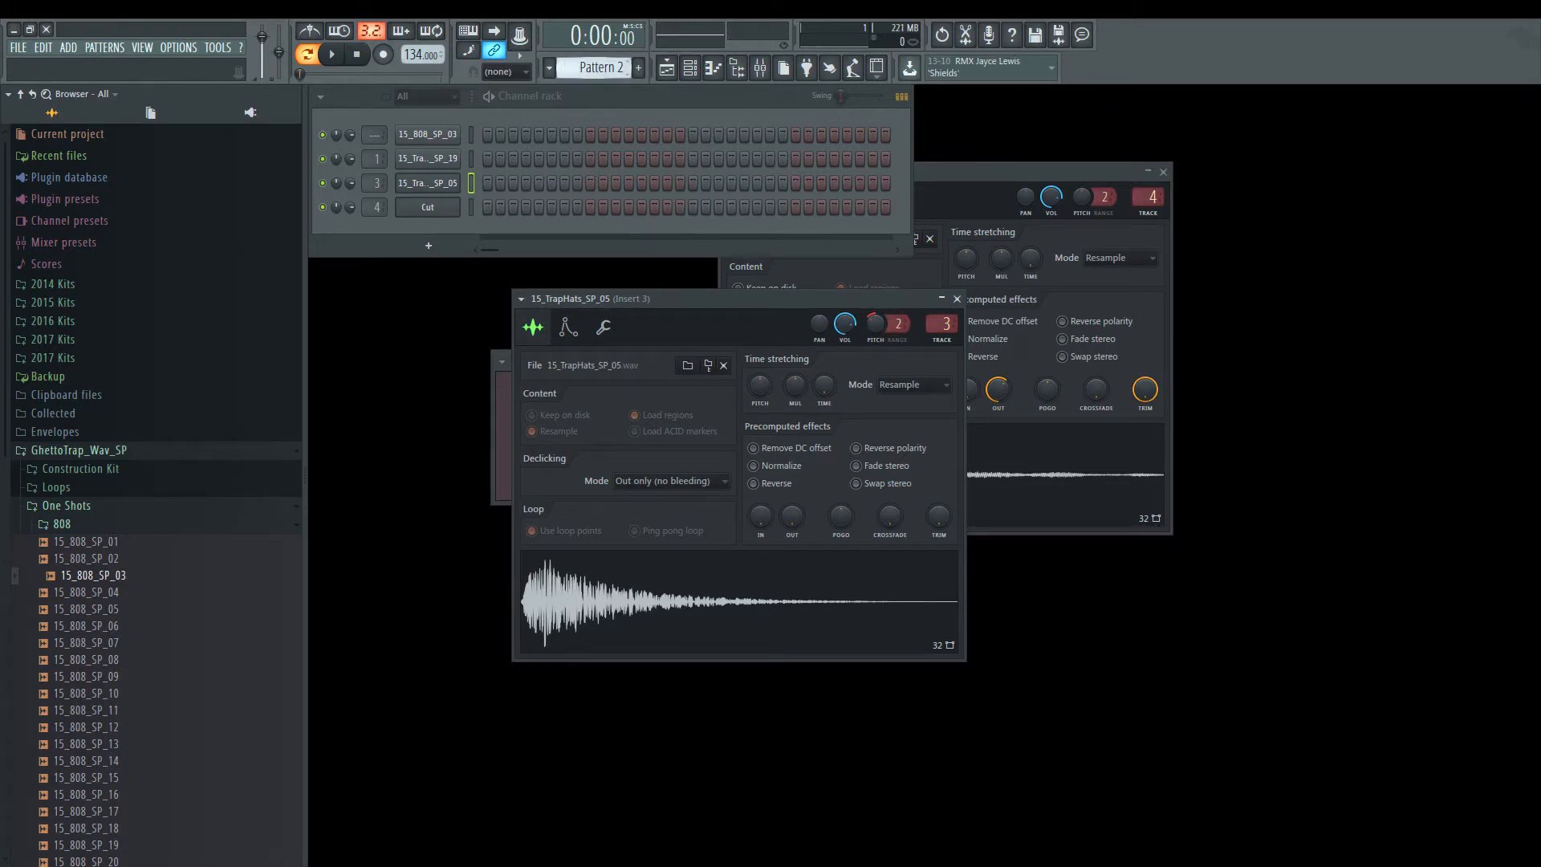
{"action": "left_click", "coordinate": [471, 135]}
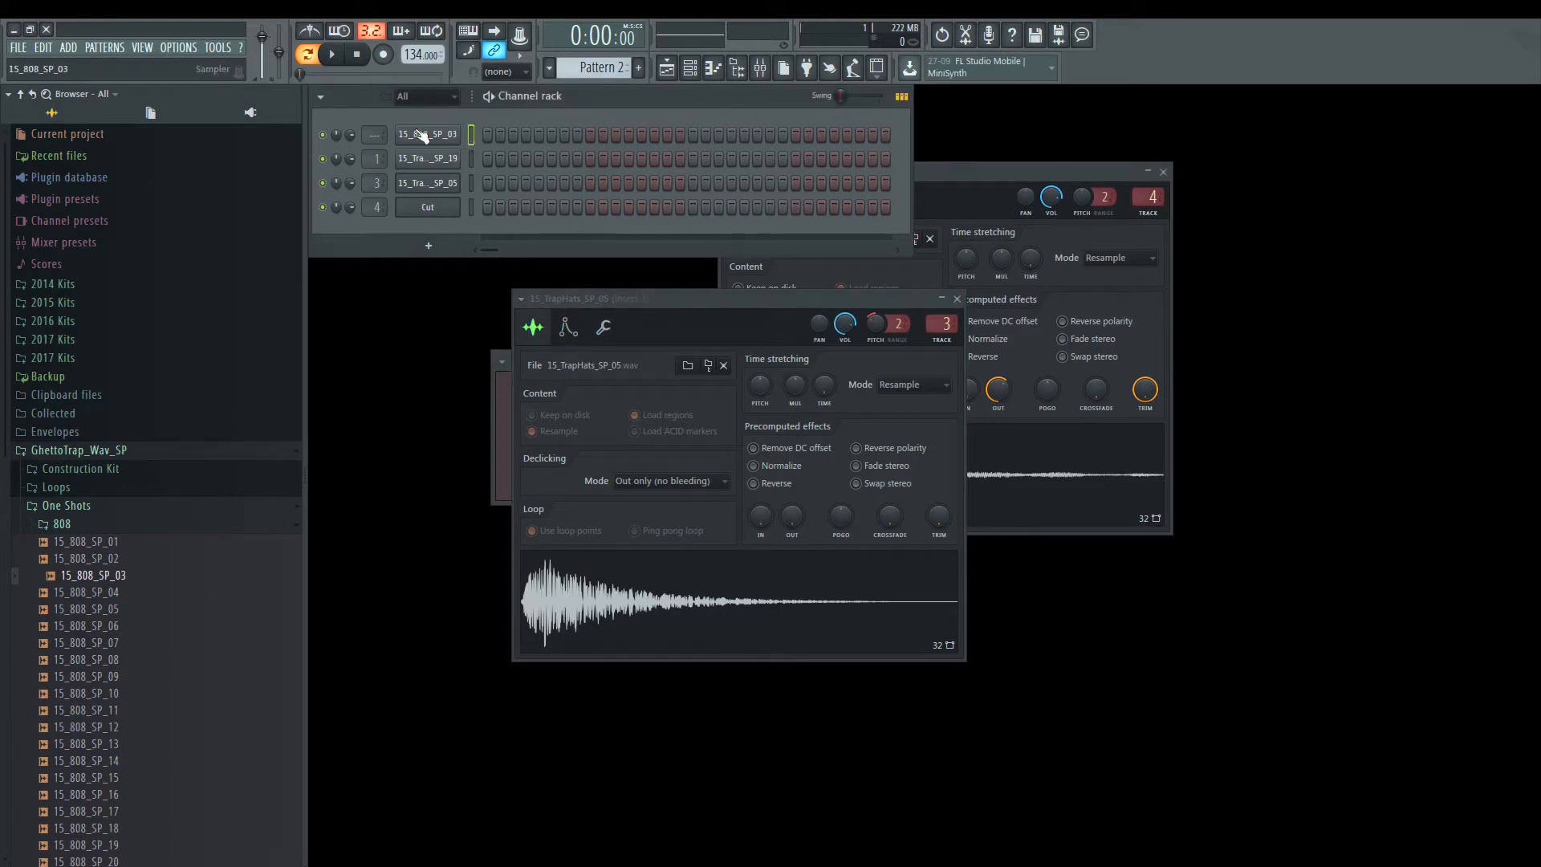
{"action": "left_click", "coordinate": [306, 61]}
{"action": "key", "text": "space"}
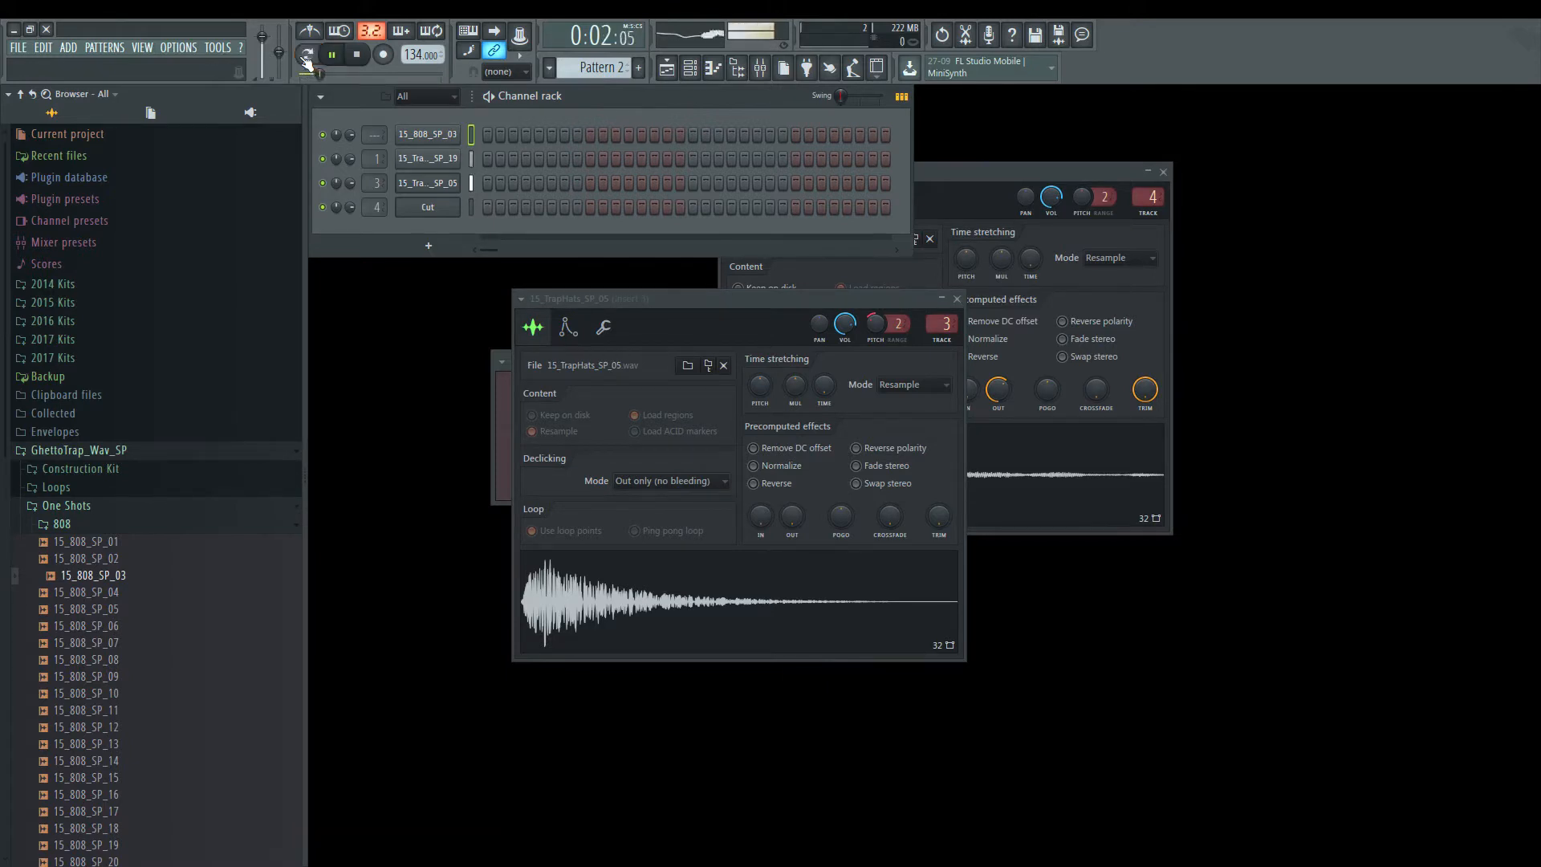
Step: Open the 15_808_SP_03 channel's settings, stop playback and raise the sample's loop crossfade
{"action": "left_click", "coordinate": [444, 138]}
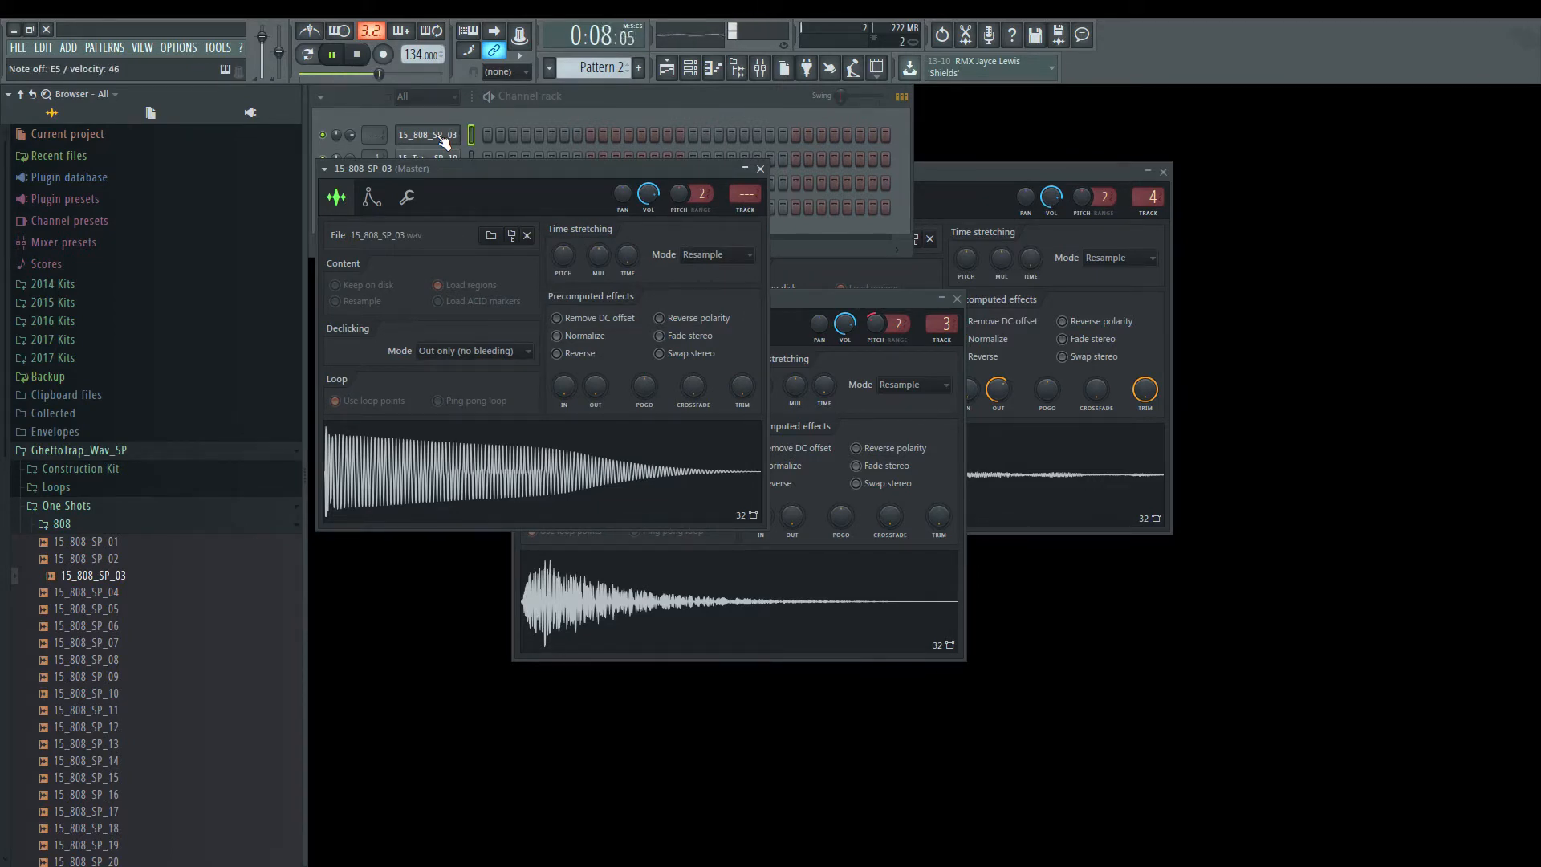
{"action": "key", "text": "space"}
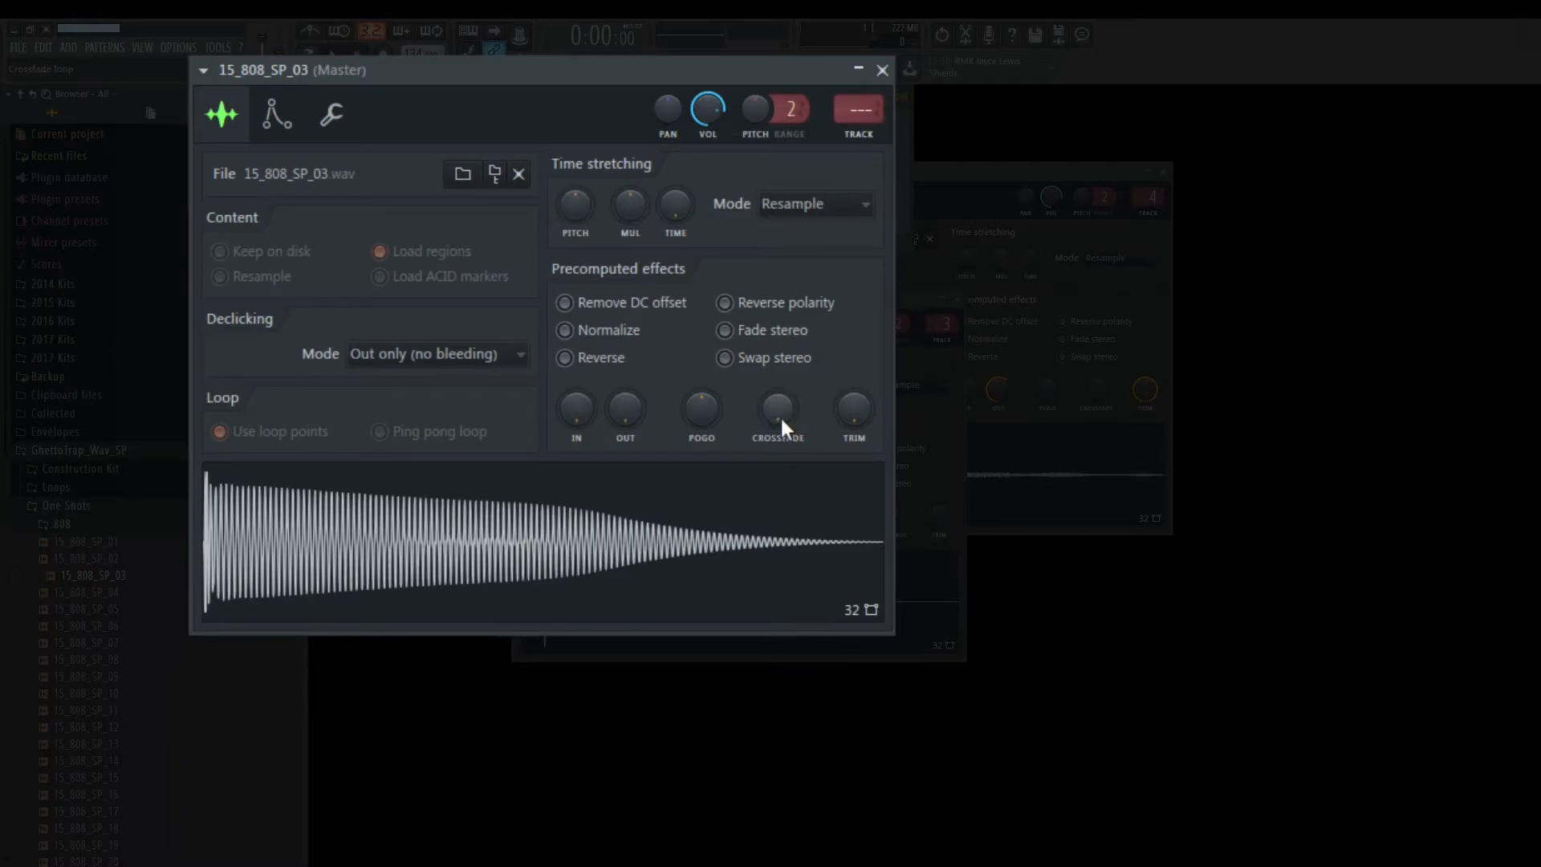
{"action": "left_click_drag", "start_coordinate": [777, 409], "coordinate": [777, 306]}
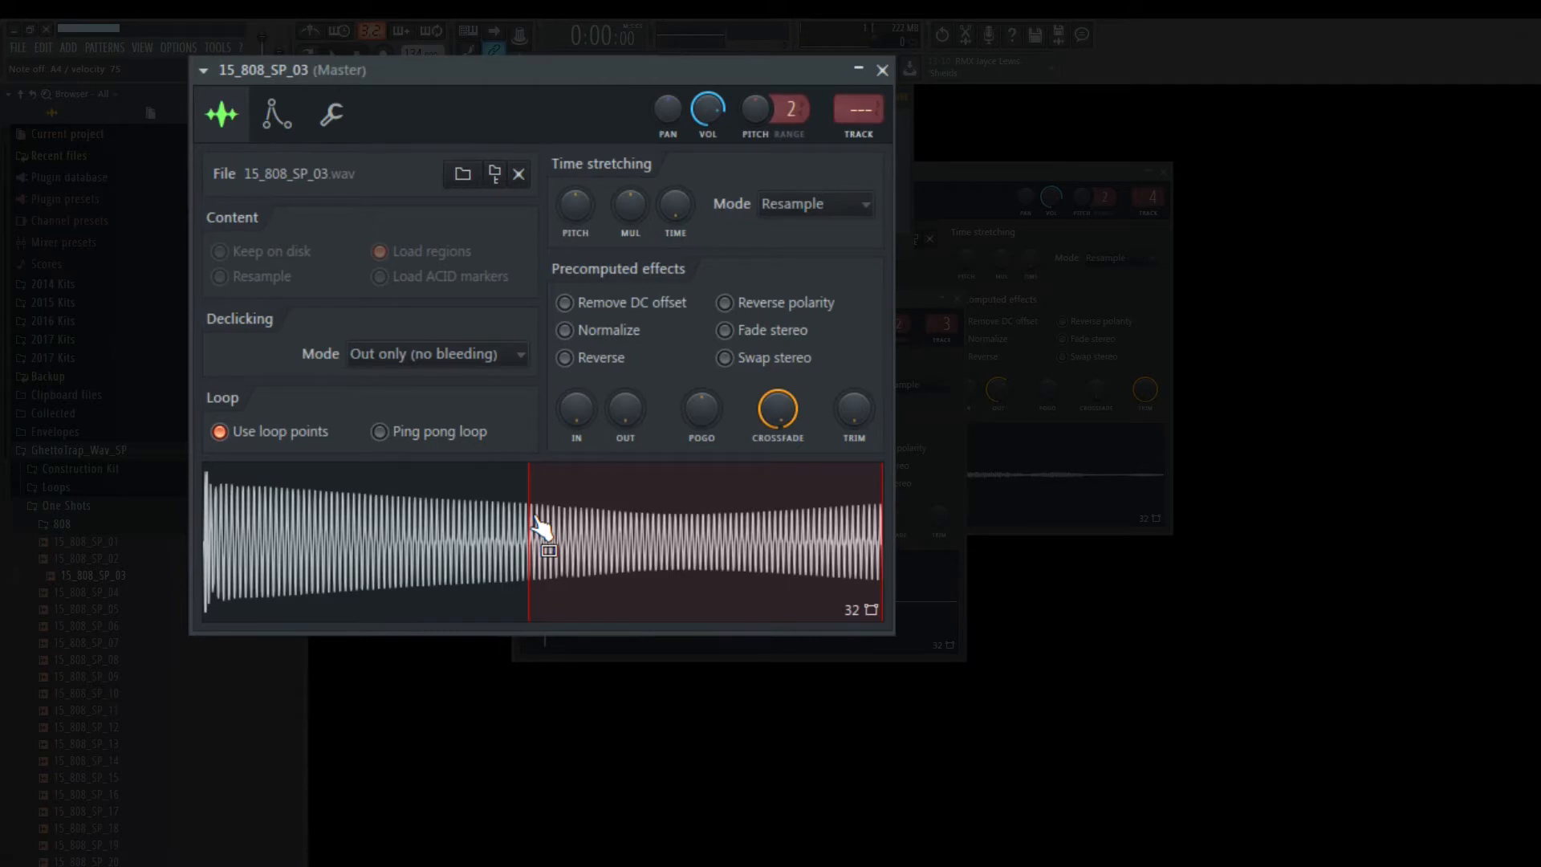
Step: Change the 808 channel's filter type to LP and adjust its Mod X level
{"action": "left_click", "coordinate": [276, 119]}
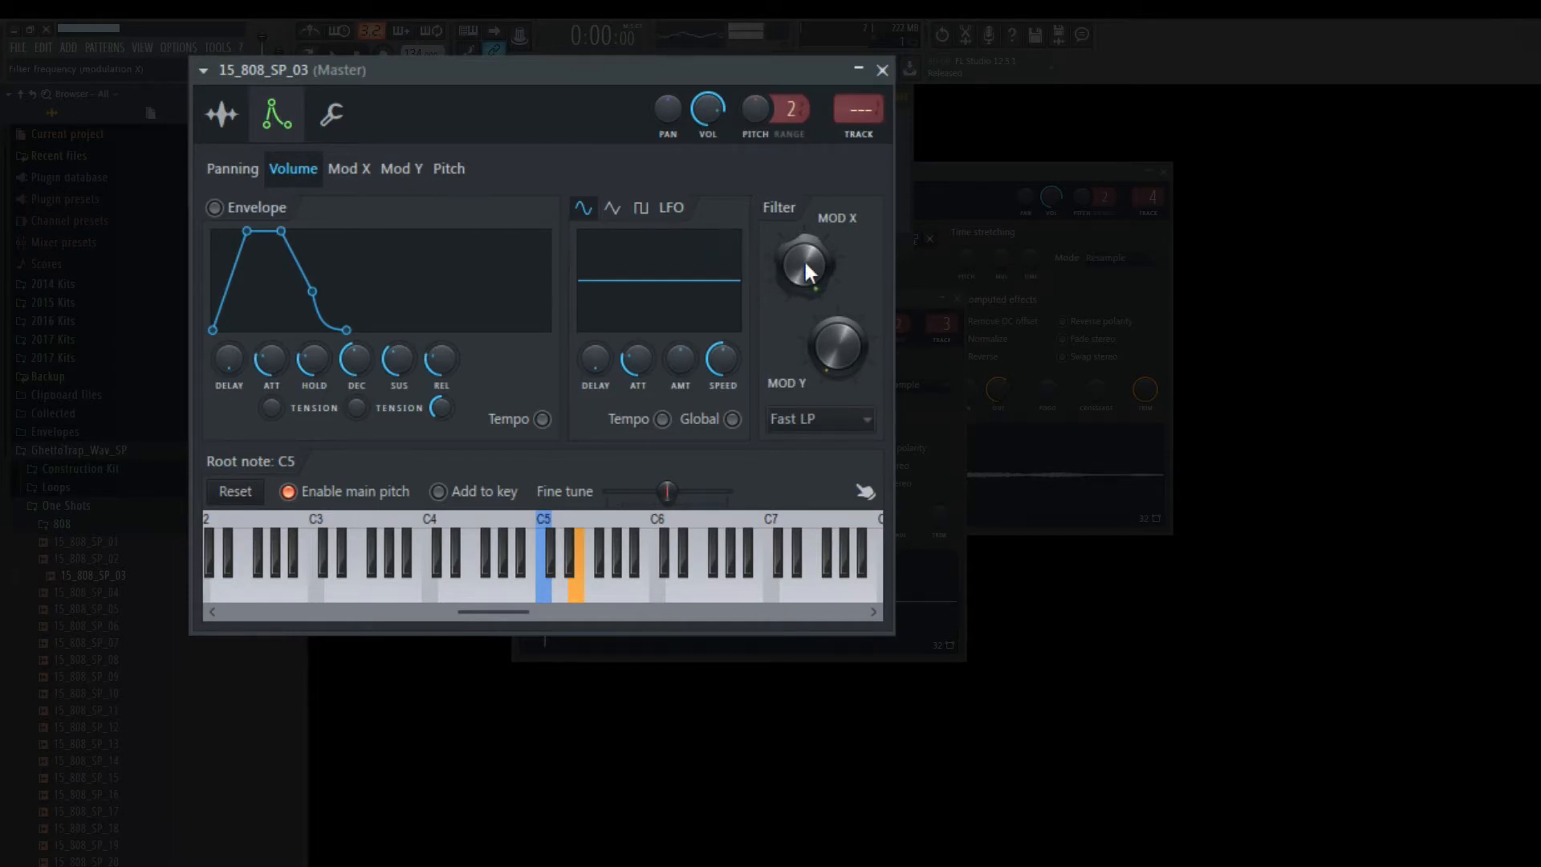
{"action": "left_click", "coordinate": [796, 418]}
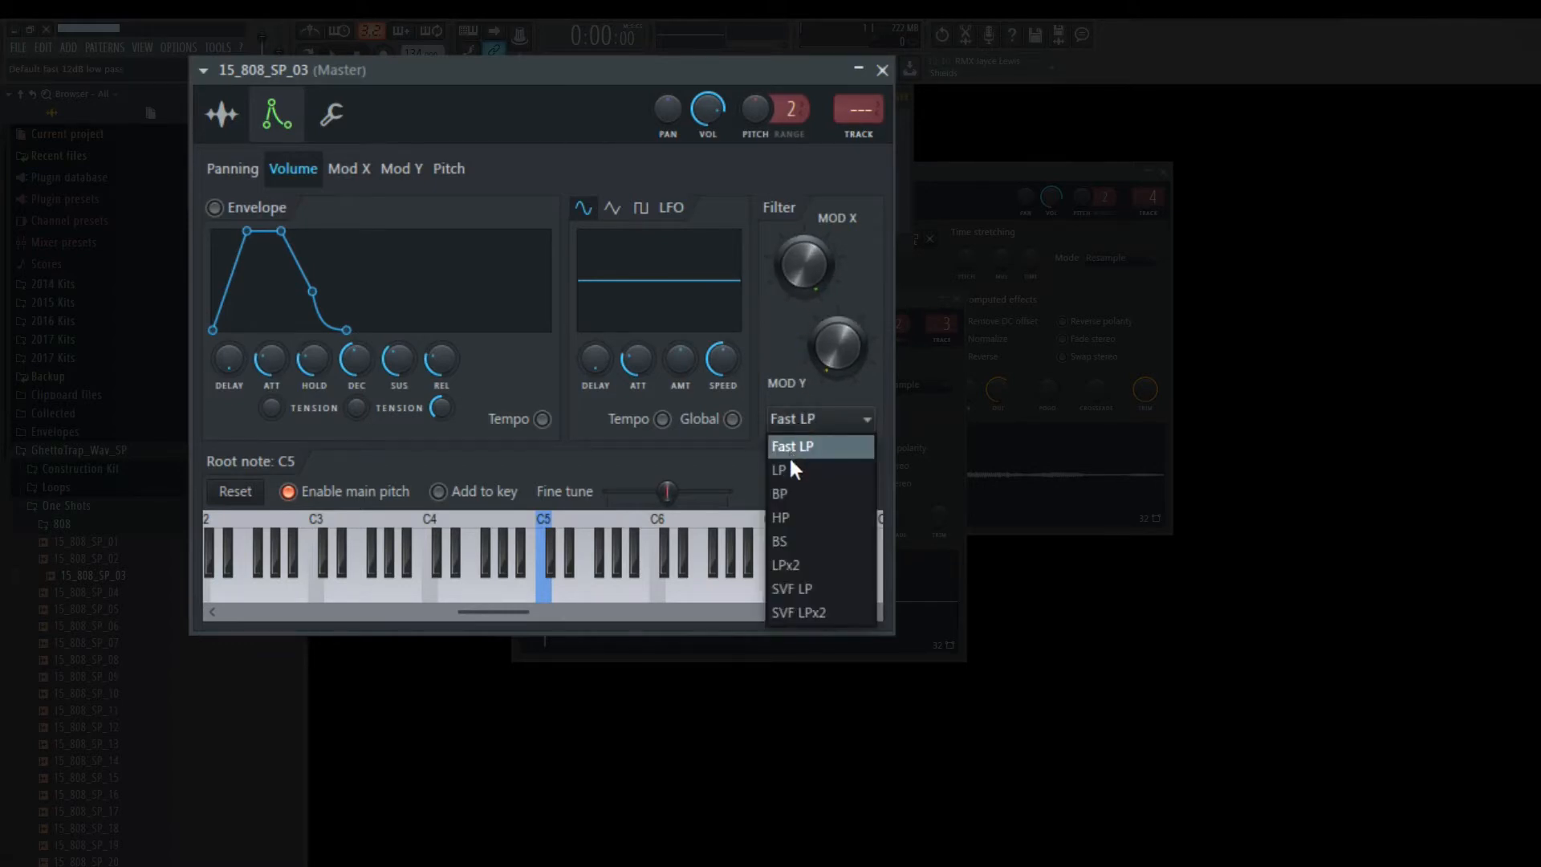
{"action": "left_click", "coordinate": [788, 459]}
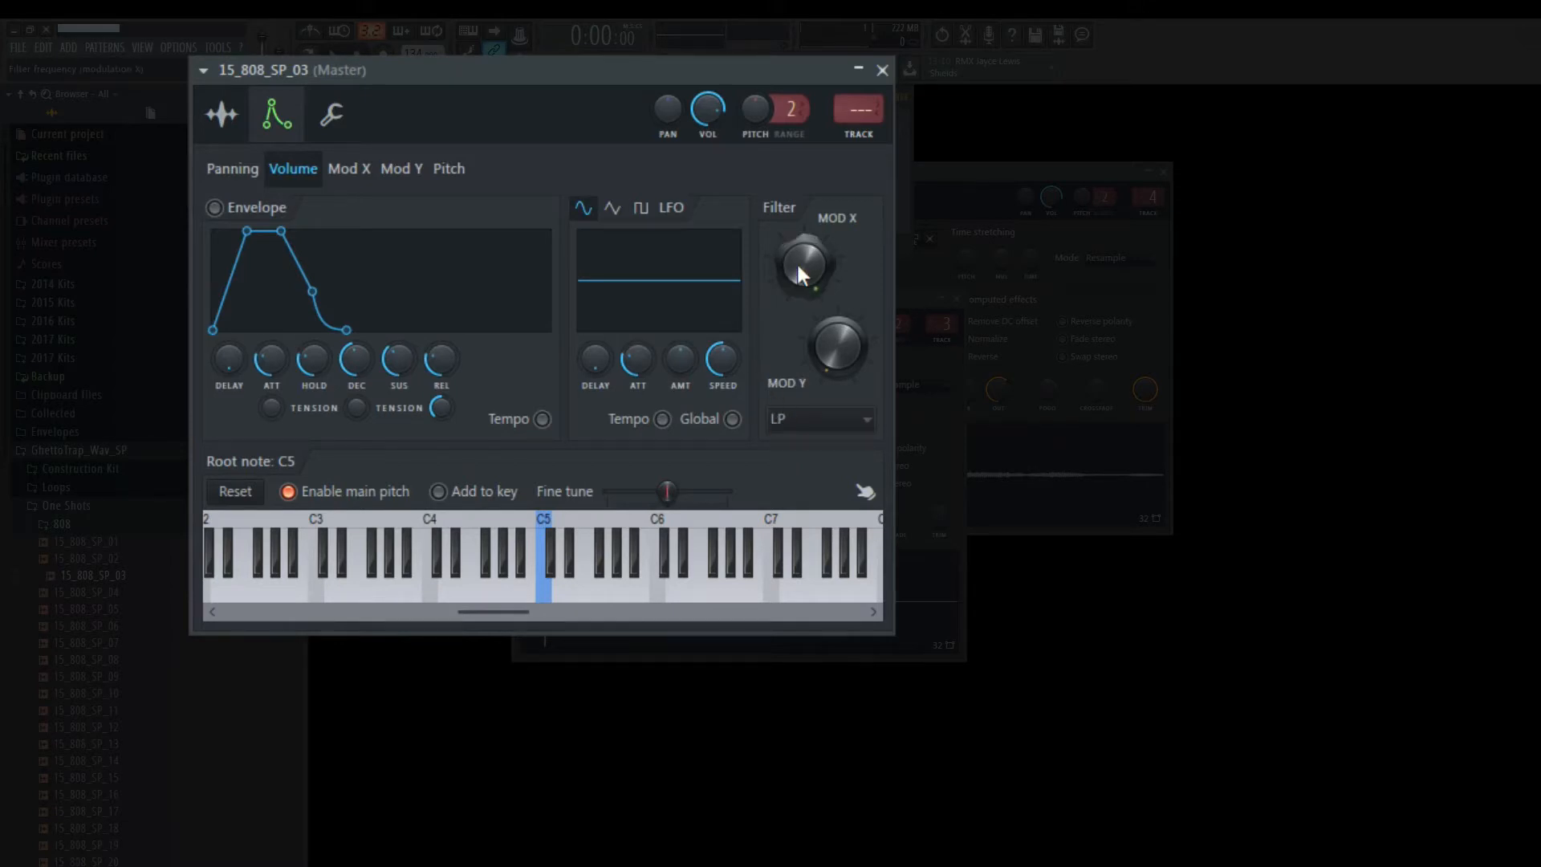
{"action": "left_click_drag", "start_coordinate": [797, 268], "coordinate": [798, 243]}
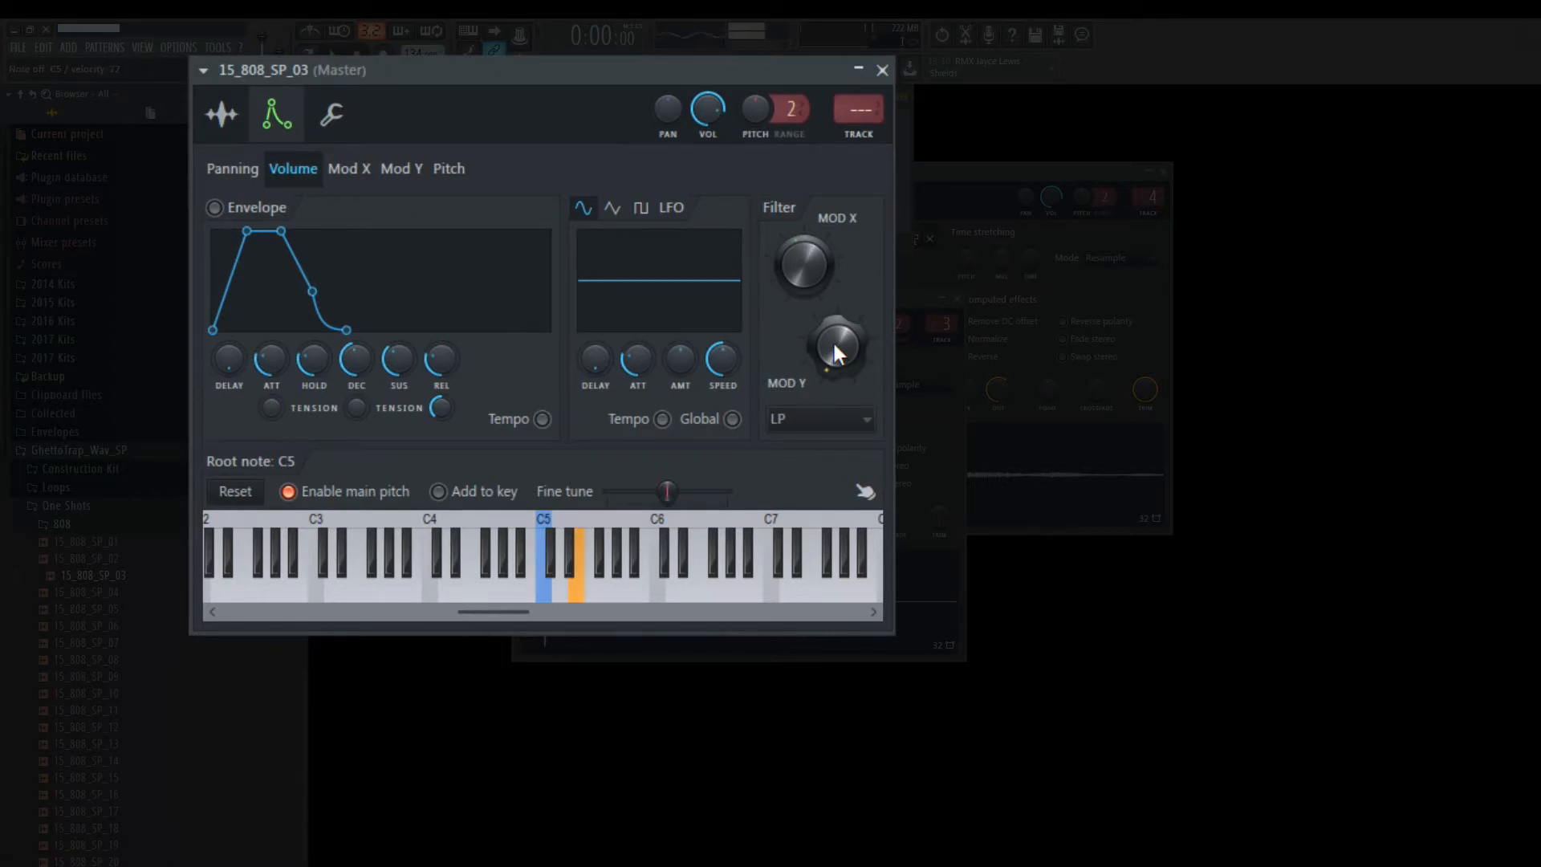
{"action": "left_click_drag", "start_coordinate": [802, 260], "coordinate": [801, 201]}
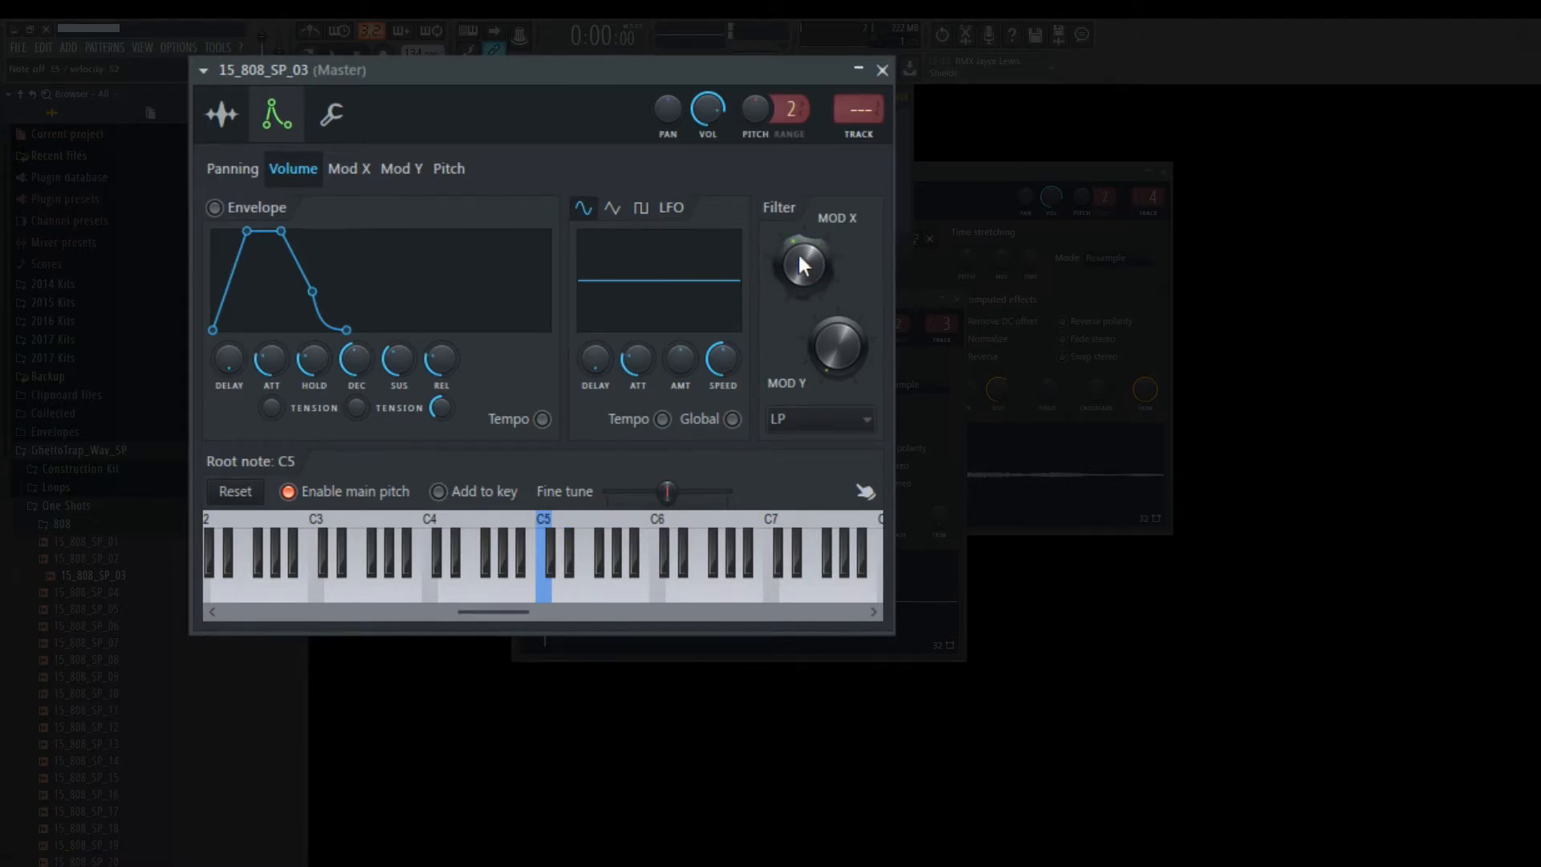
Step: Set the 808's root note to A4 and enable Porta with a maximum polyphony of 1, adjusting the slide time
{"action": "right_click", "coordinate": [518, 592]}
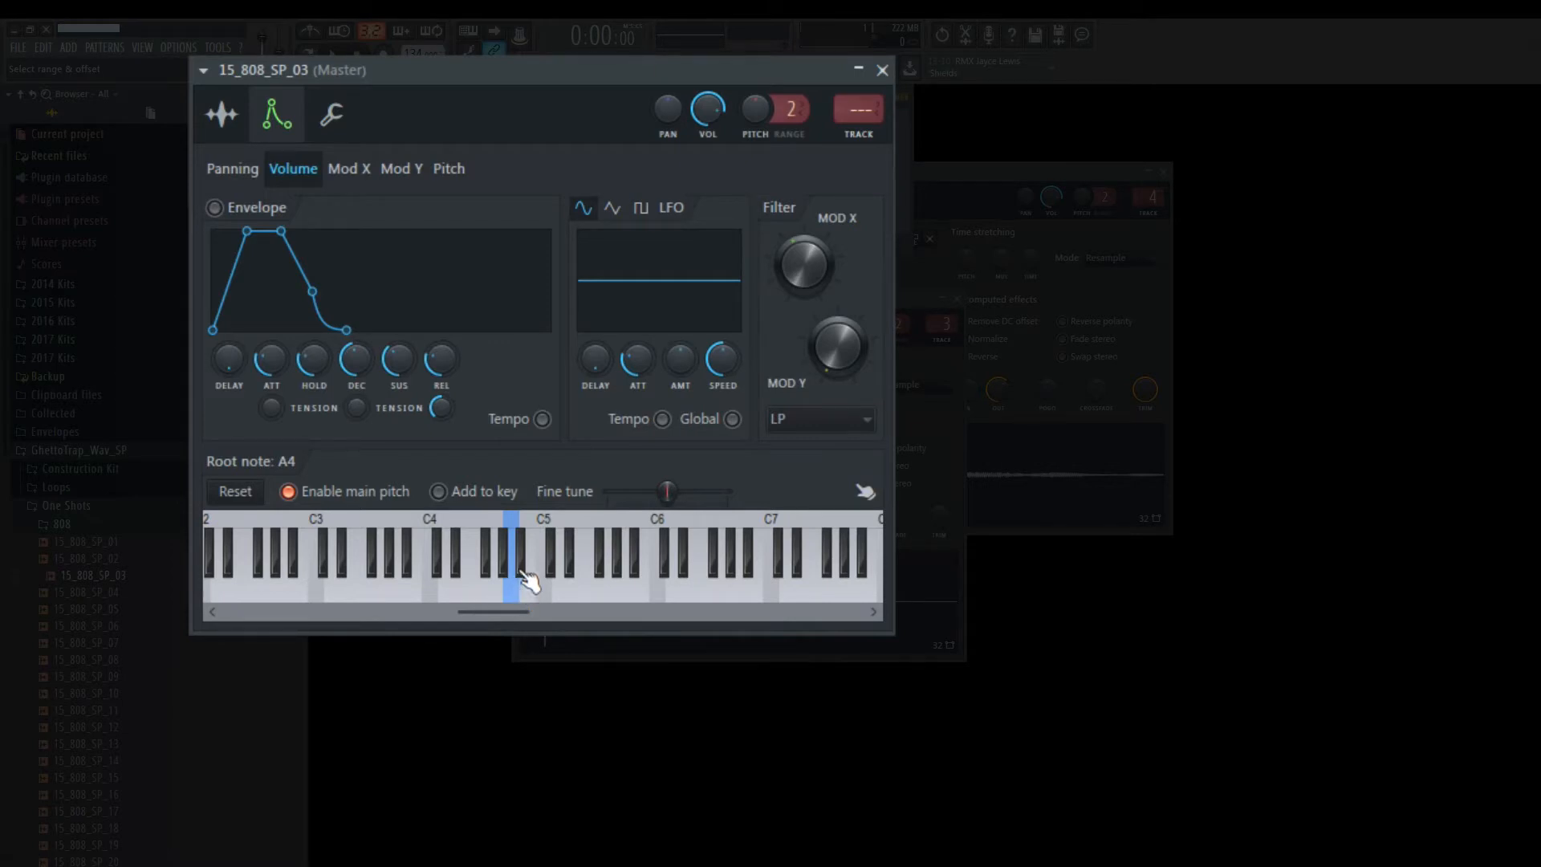
{"action": "left_click", "coordinate": [332, 116]}
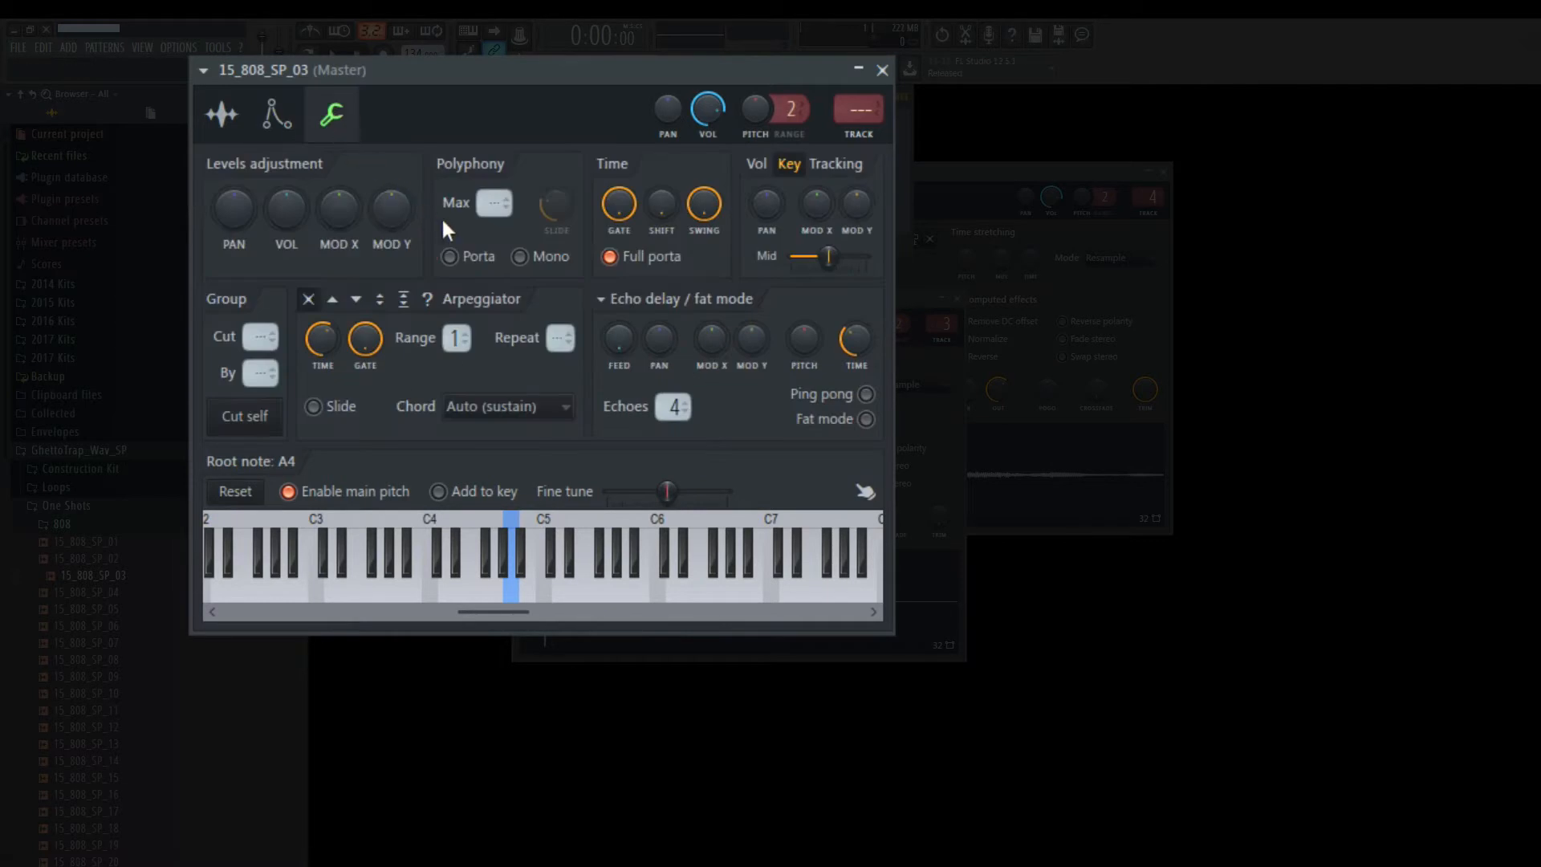
{"action": "left_click", "coordinate": [451, 257]}
{"action": "scroll", "coordinate": [487, 205], "scroll_direction": "up", "scroll_amount": 1}
{"action": "left_click_drag", "start_coordinate": [556, 204], "coordinate": [556, 202]}
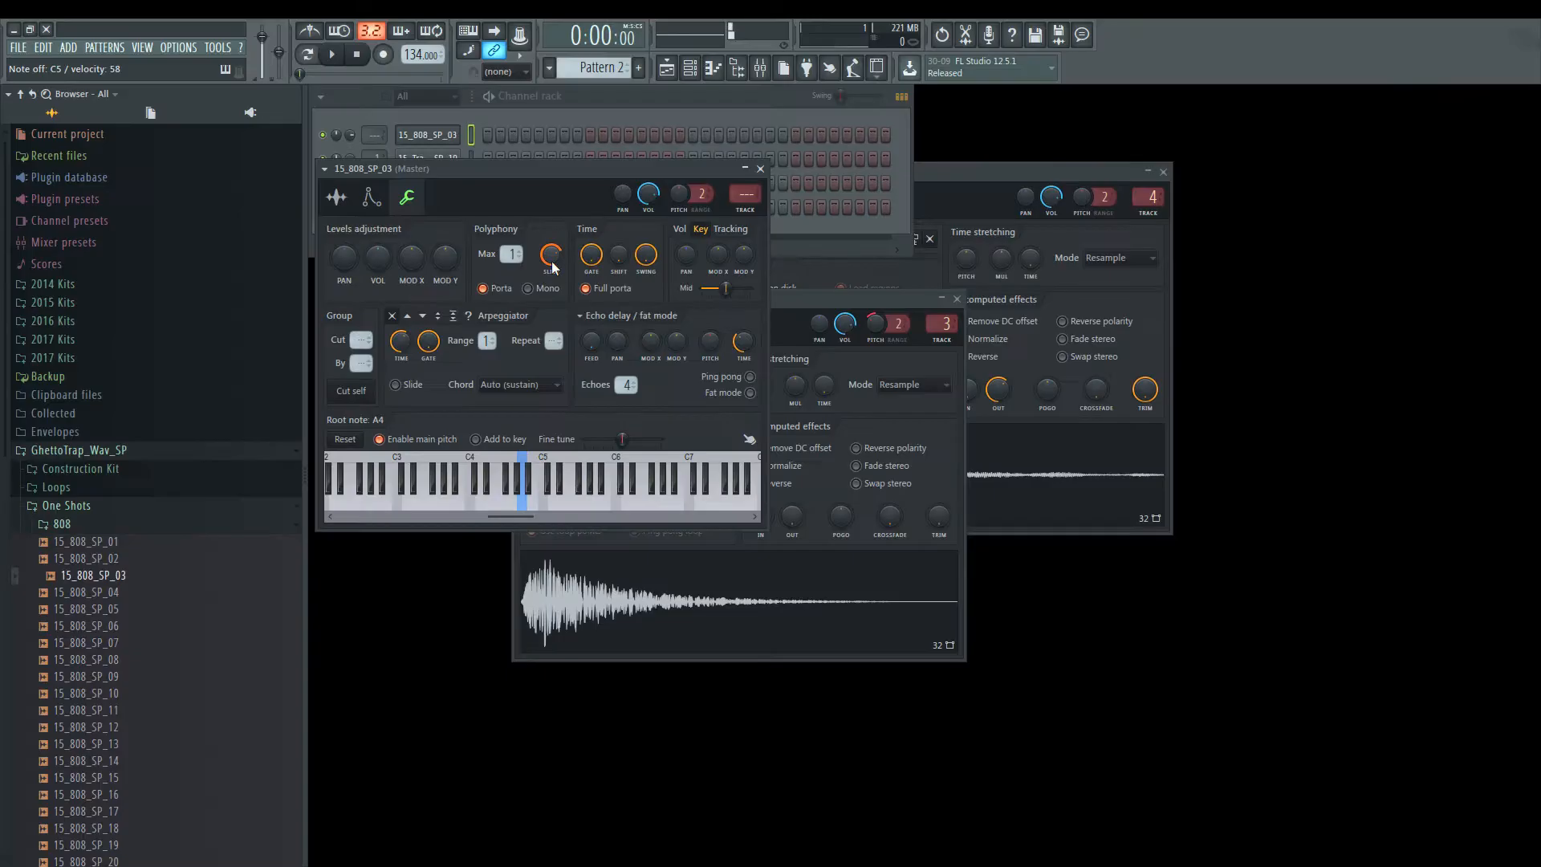
Step: Save the project to the Desktop as Travis Beat in .flp format
{"action": "key", "text": "super+s"}
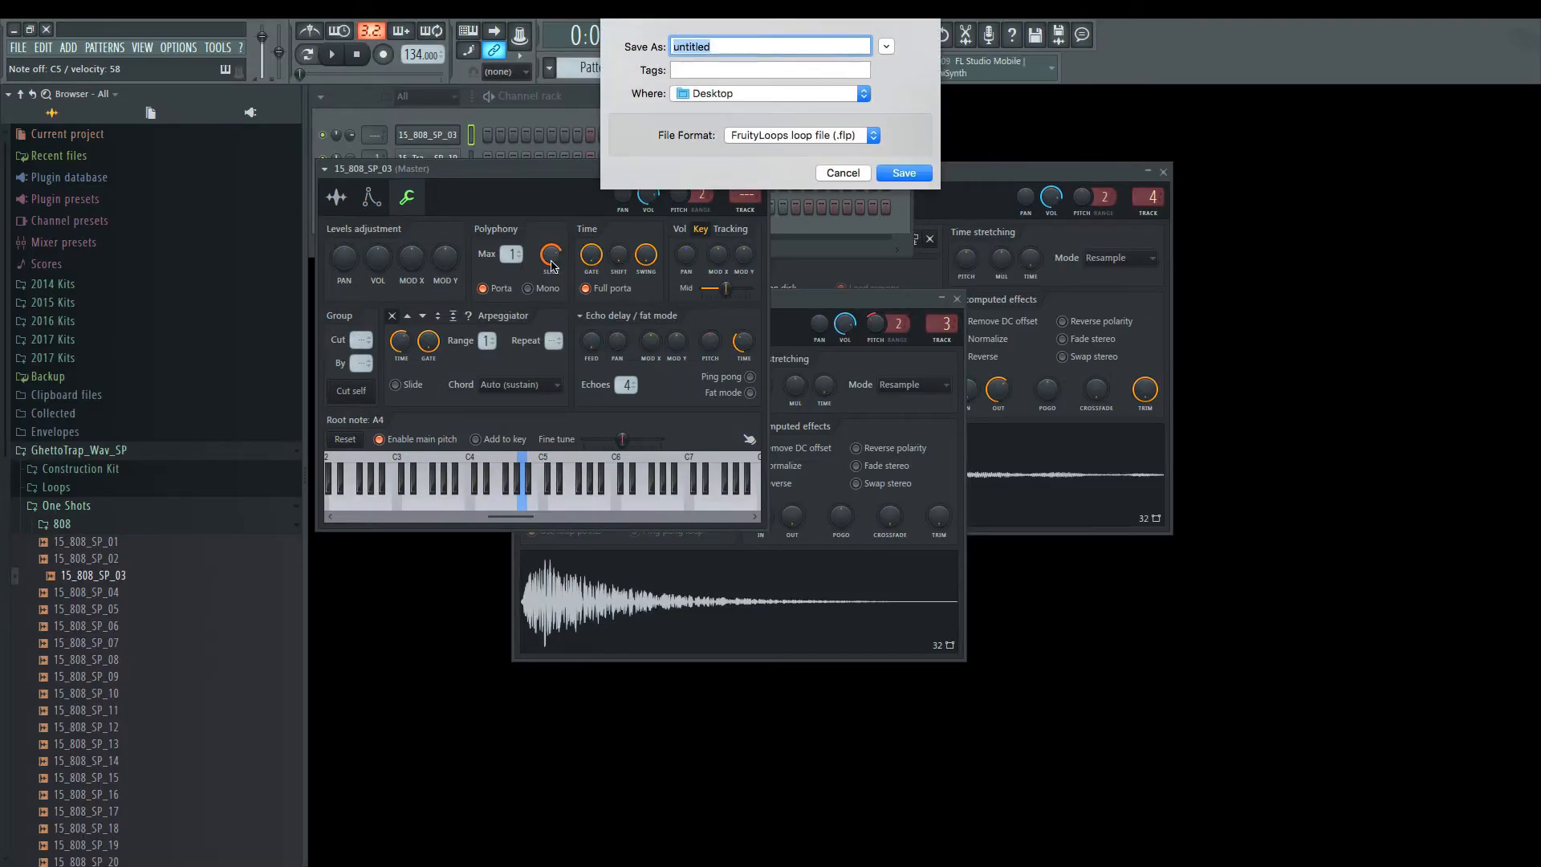
{"action": "type", "text": "Travis Beat"}
{"action": "key", "text": "Return"}
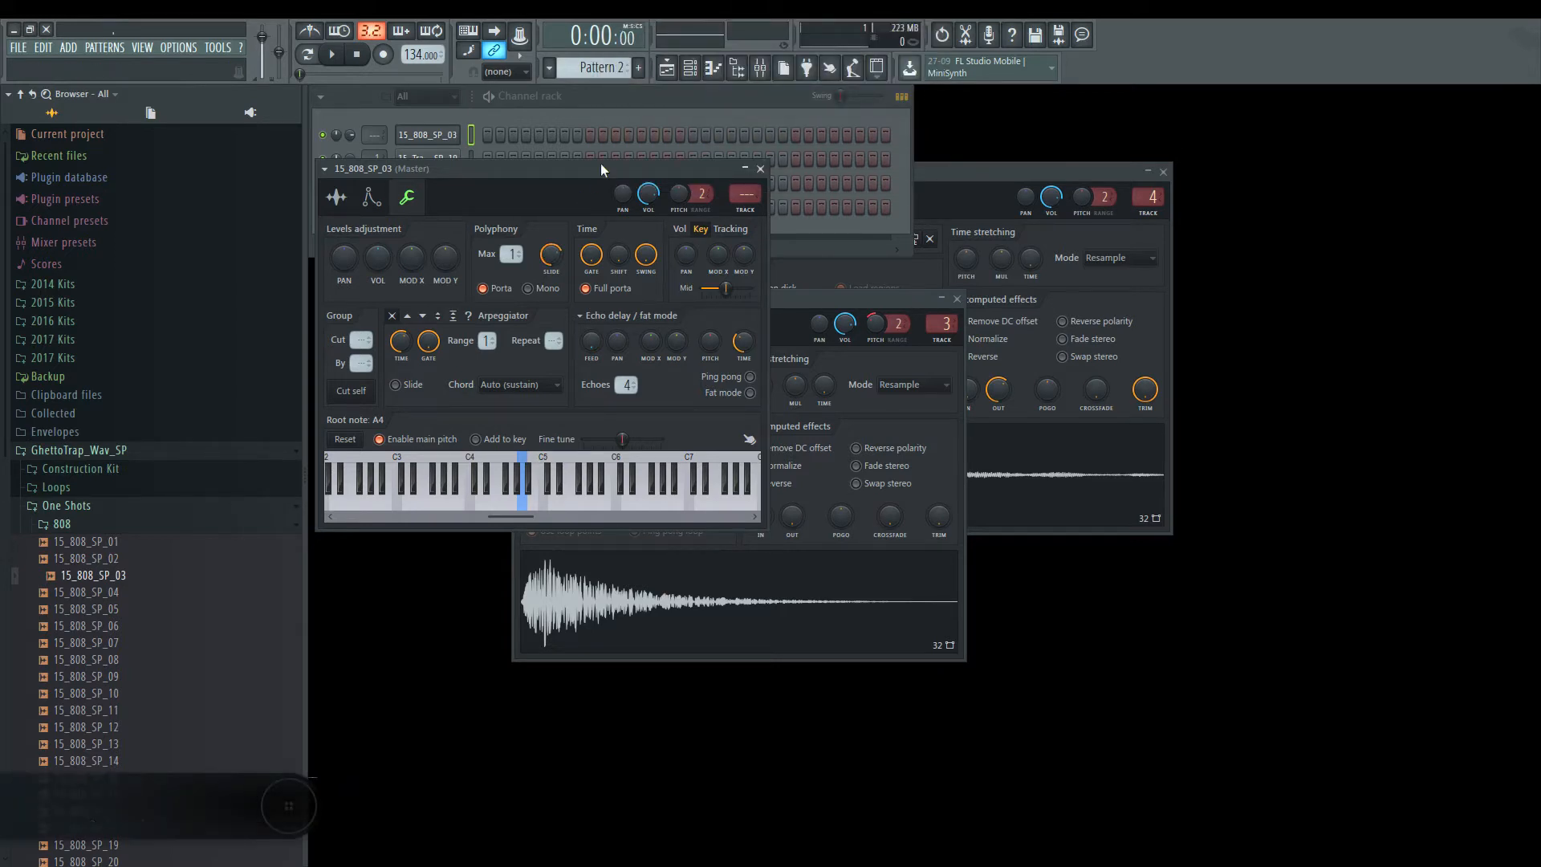
Step: Record an 808 melody into Pattern 2 as notes and automation, stop playback and save the project
{"action": "left_click", "coordinate": [383, 56]}
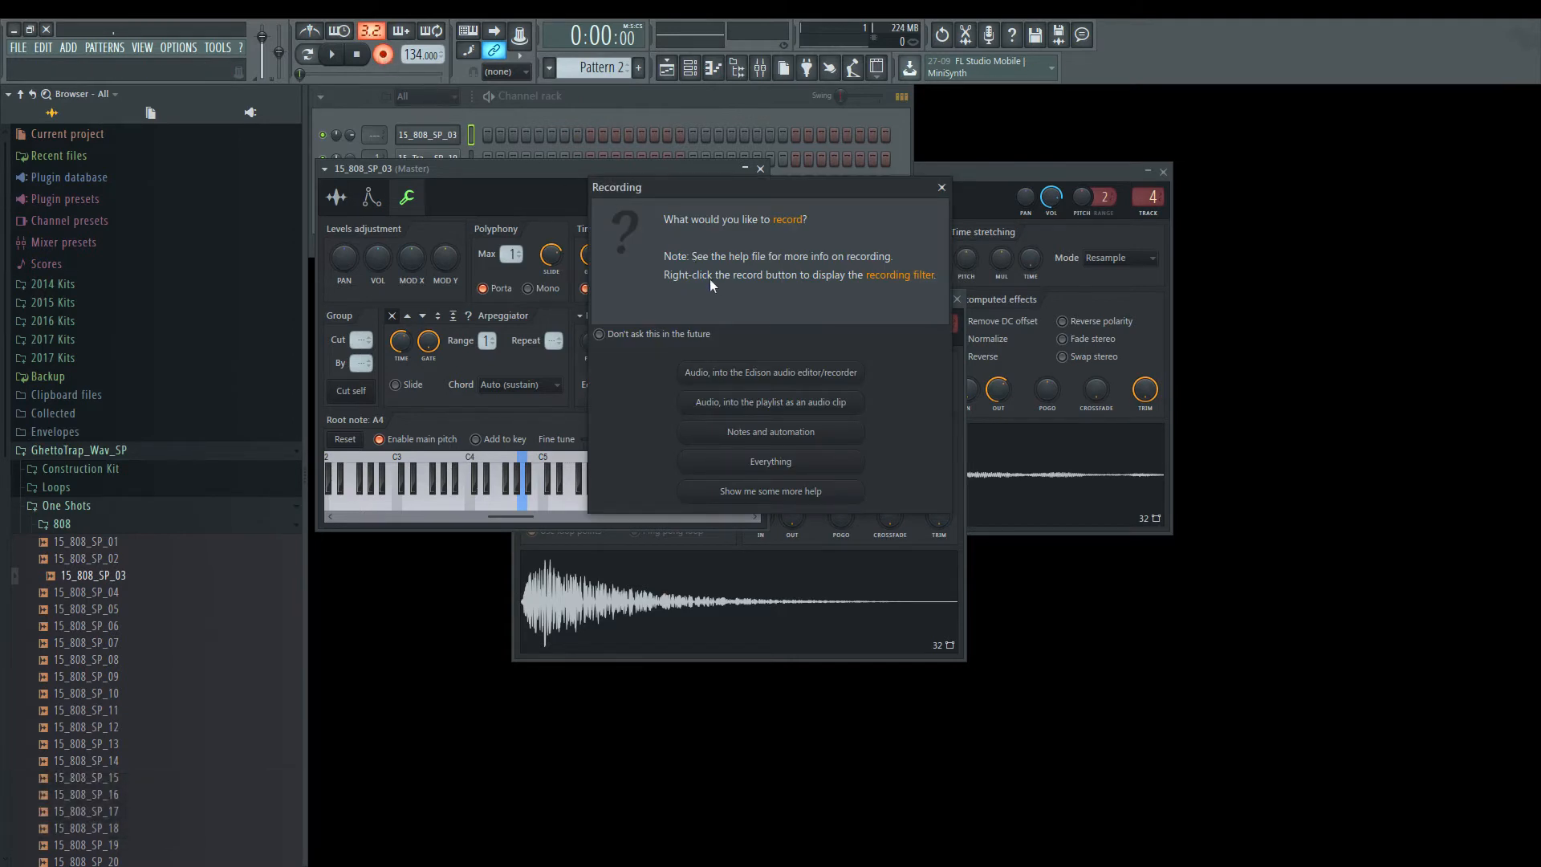
{"action": "left_click", "coordinate": [851, 442]}
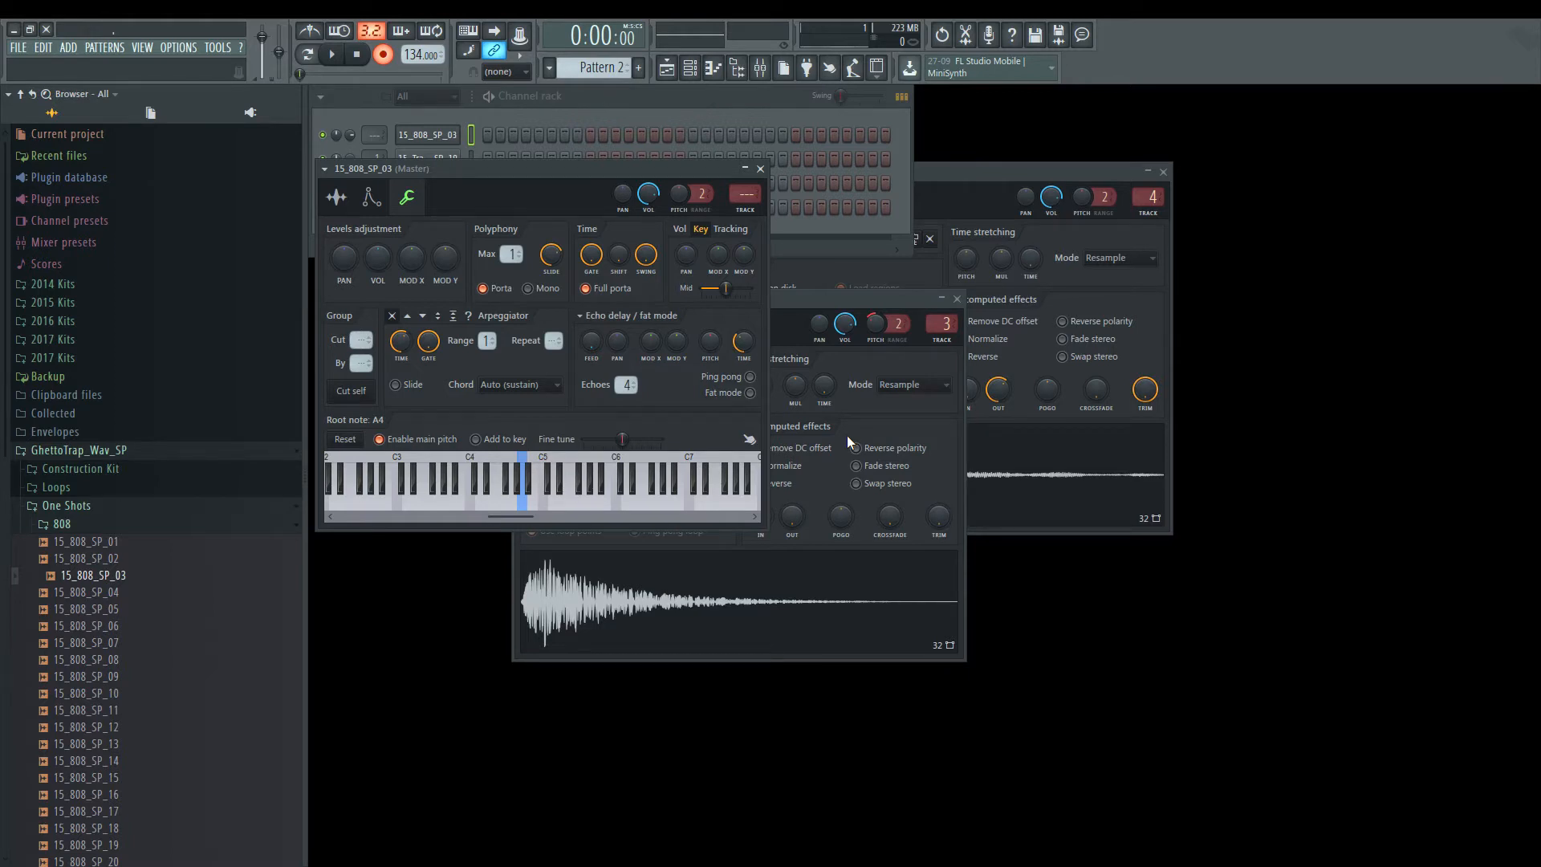
{"action": "key", "text": "space"}
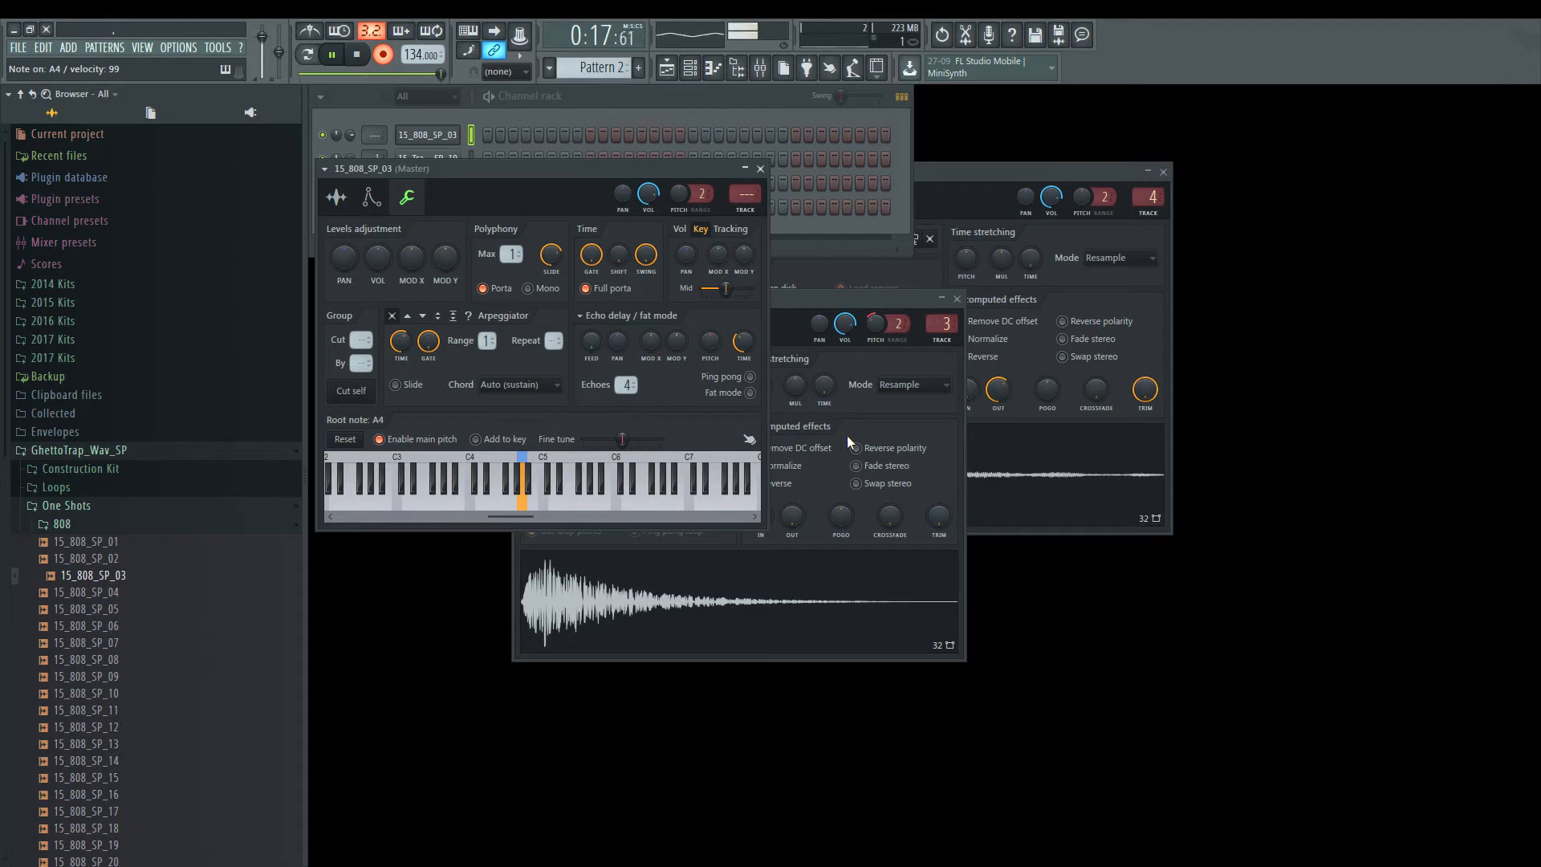
{"action": "key", "text": "space"}
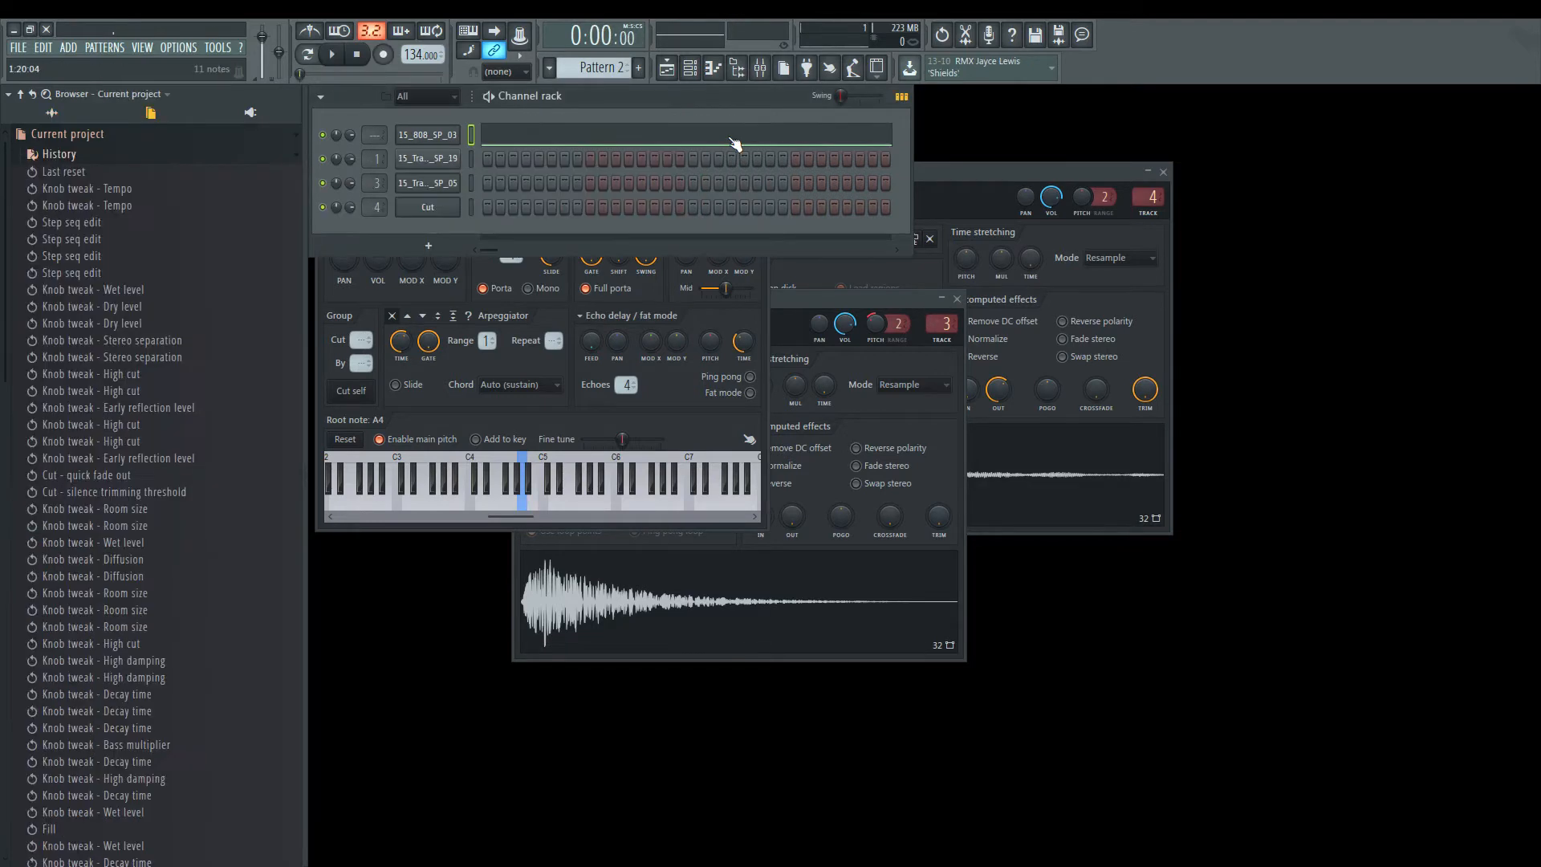
{"action": "key", "text": "ctrl+s"}
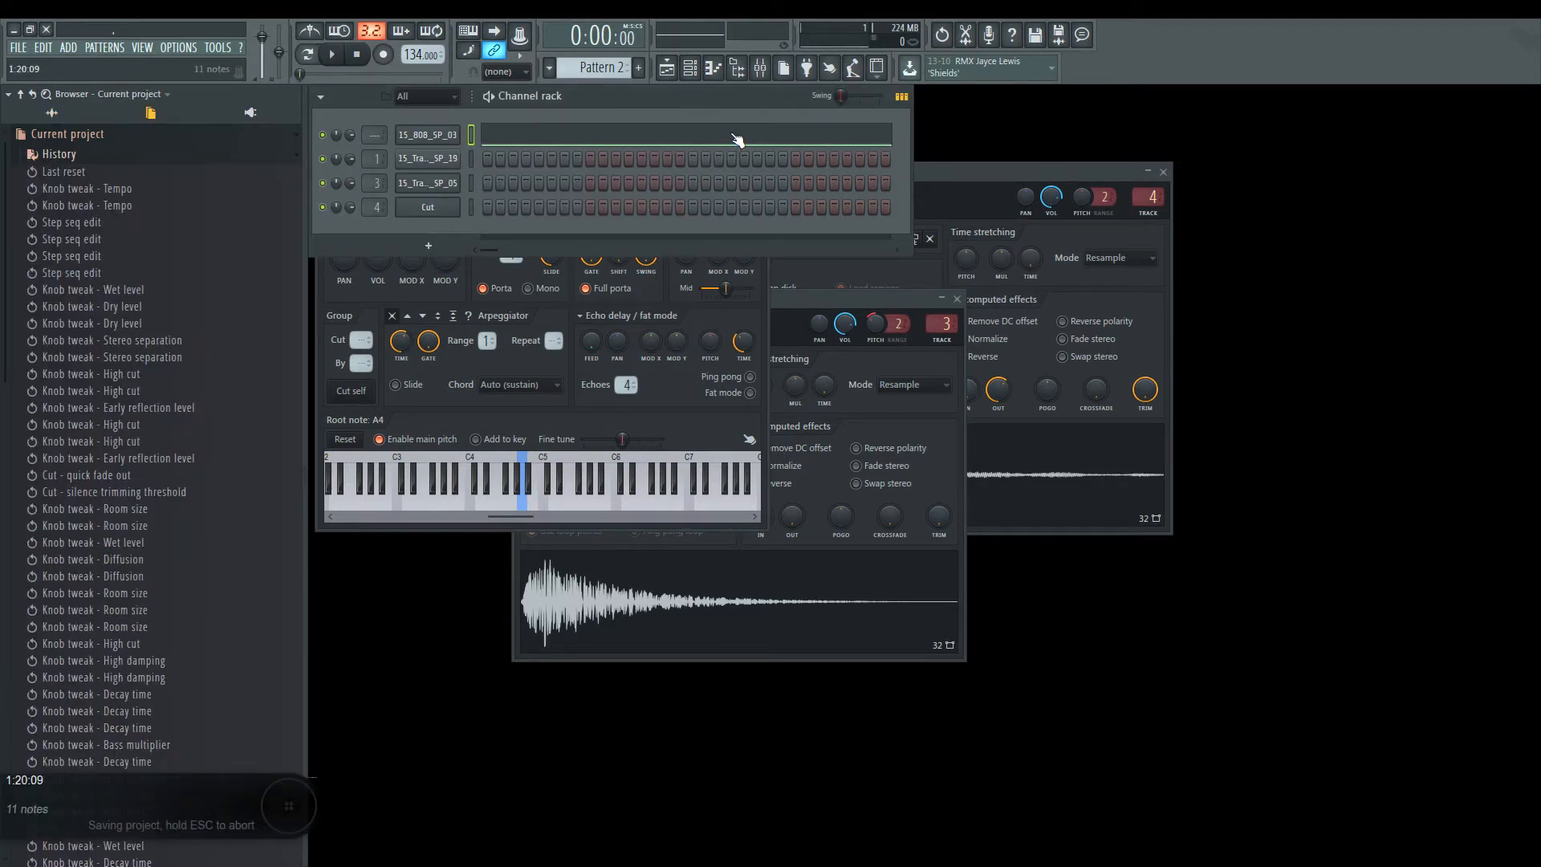
Step: Delete the long A4 note starting at bar 9 in the 15_808_SP_03 channel's piano roll
{"action": "left_click", "coordinate": [736, 140]}
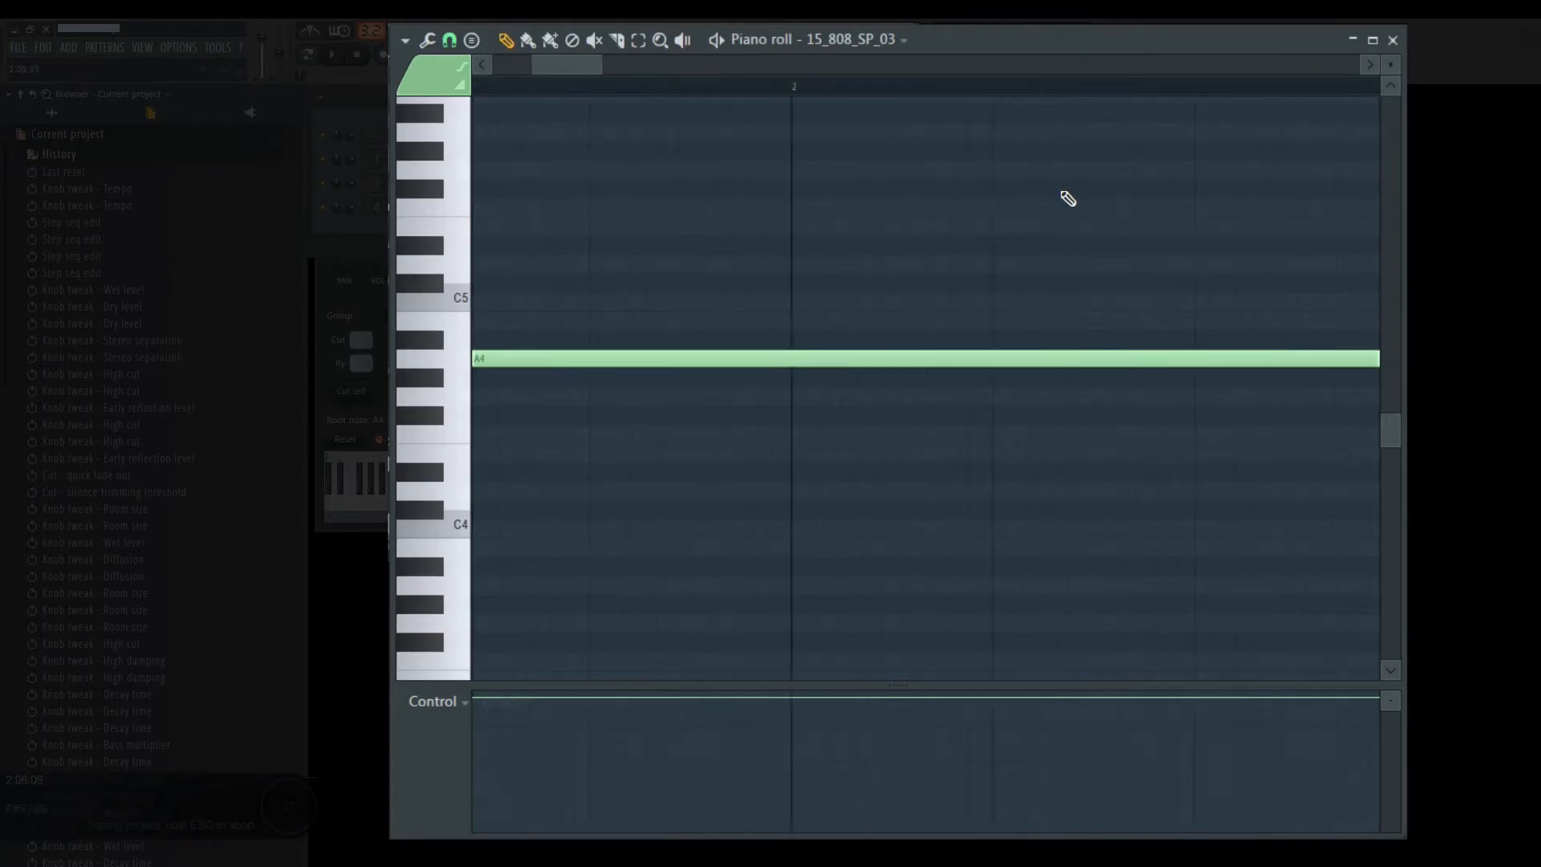
{"action": "scroll", "coordinate": [1064, 203], "scroll_direction": "right", "scroll_amount": 12}
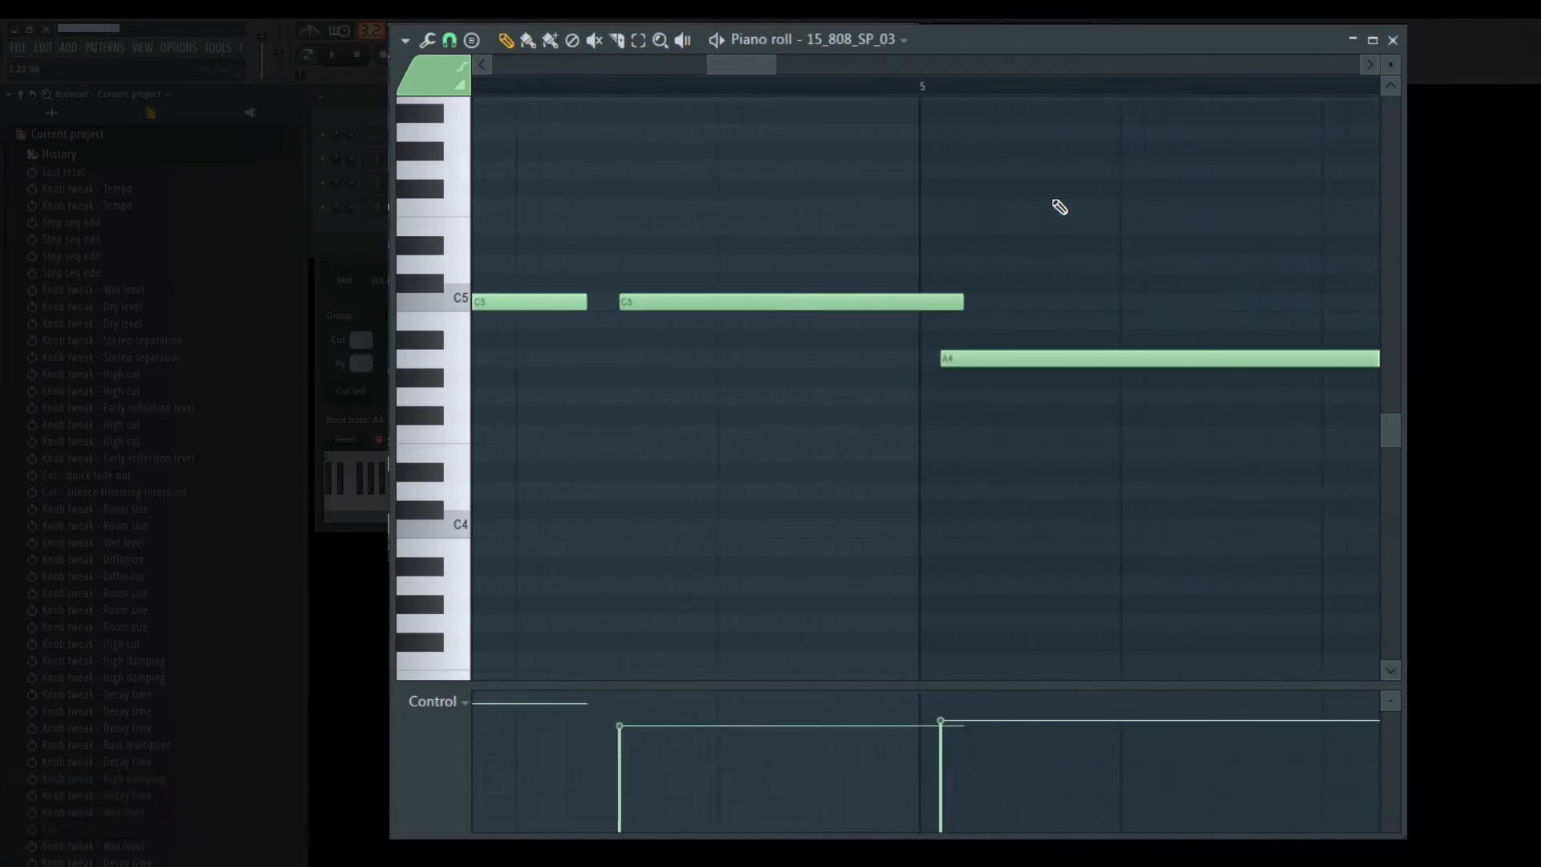
{"action": "scroll", "coordinate": [1060, 207], "scroll_direction": "right", "scroll_amount": 10}
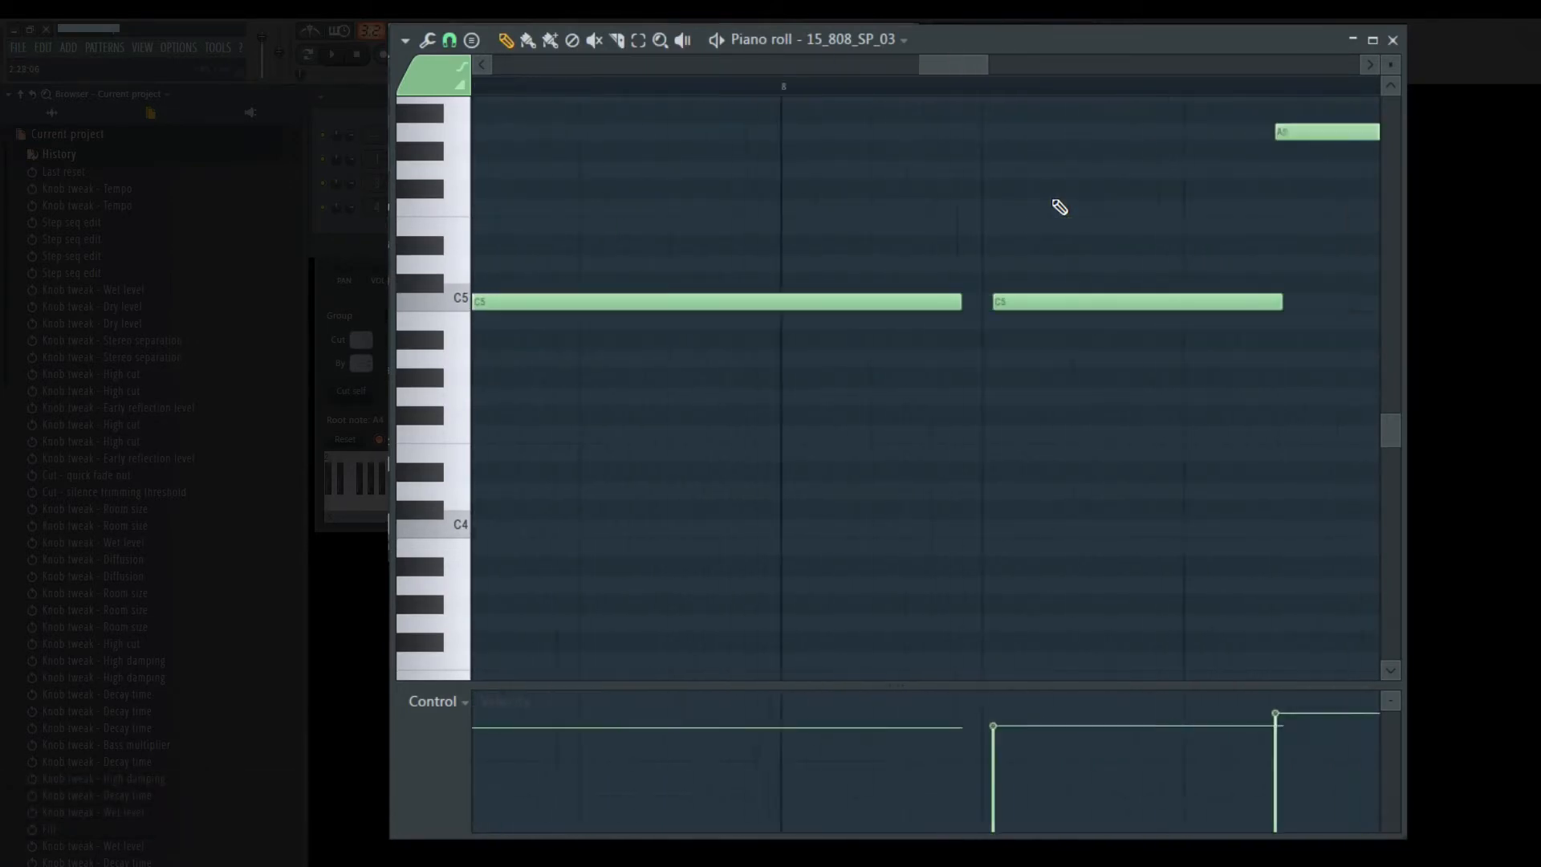
{"action": "scroll", "coordinate": [1059, 207], "scroll_direction": "right", "scroll_amount": 8}
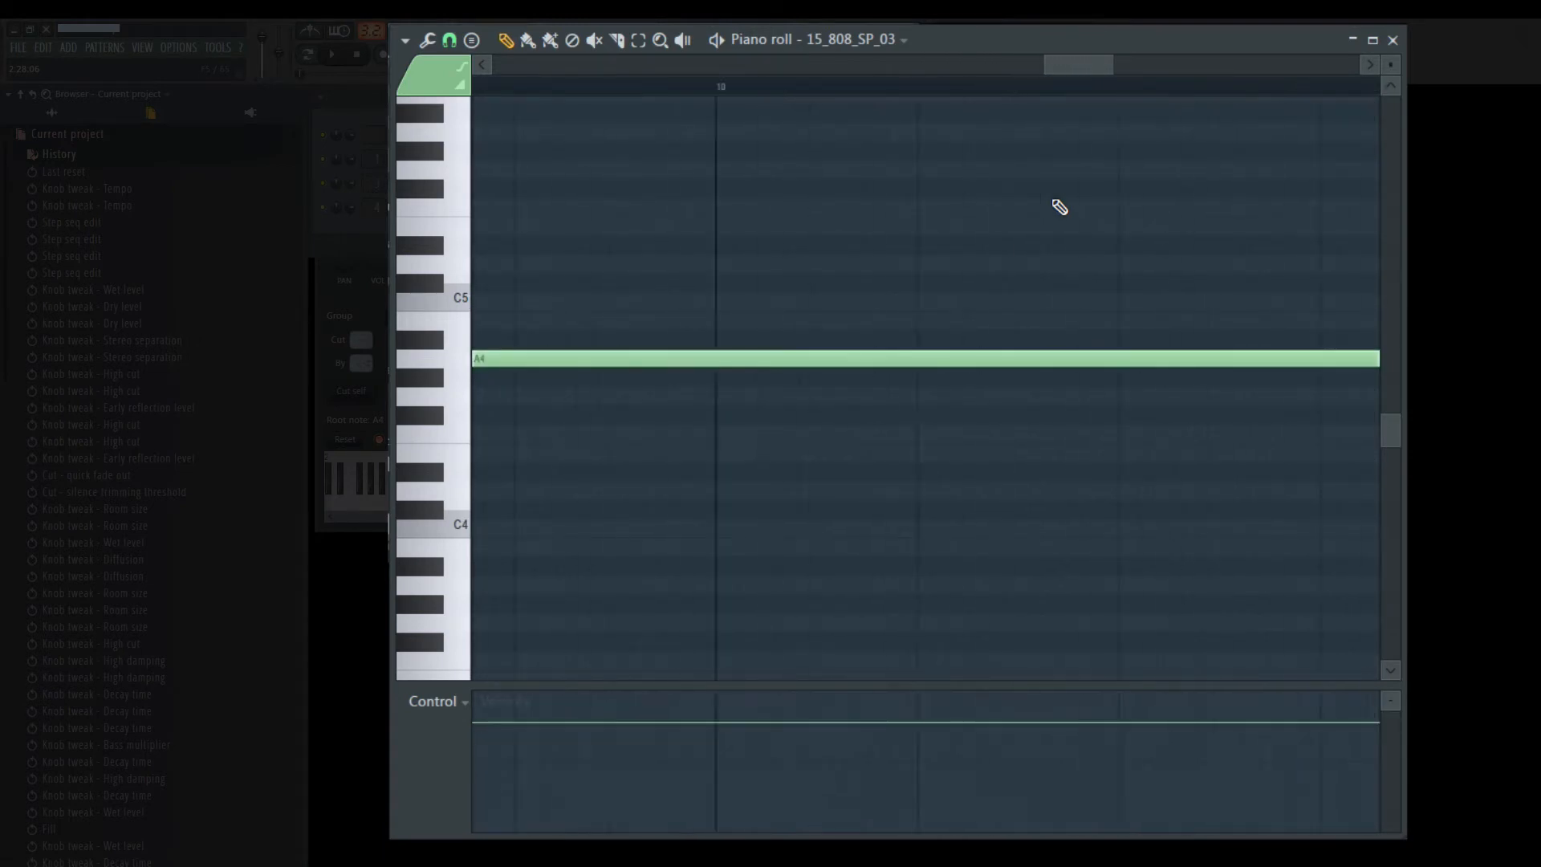
{"action": "scroll", "coordinate": [1059, 207], "scroll_direction": "right", "scroll_amount": 8}
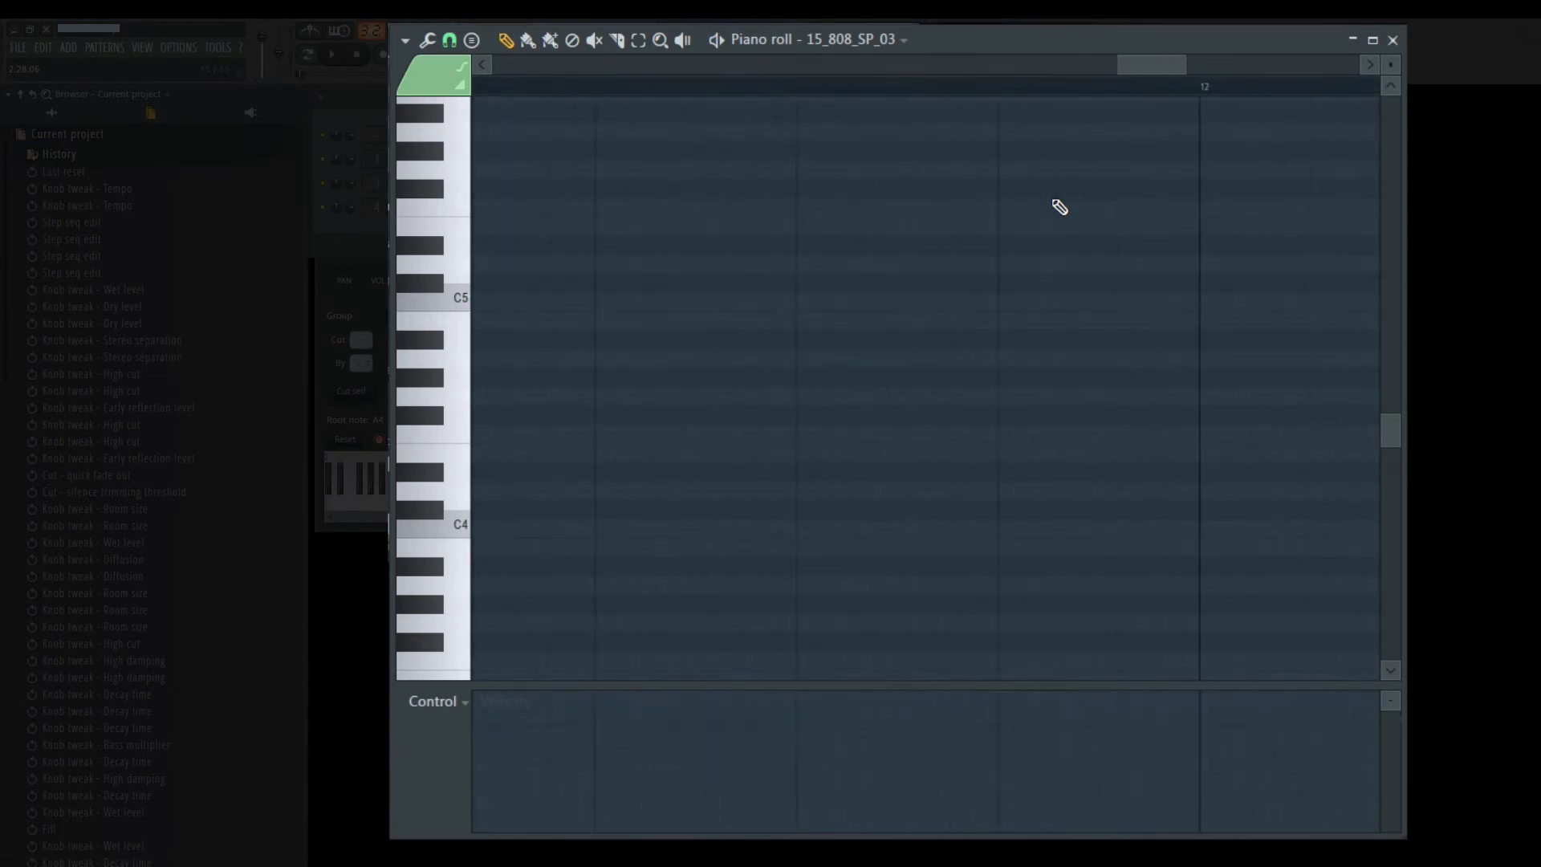
{"action": "scroll", "coordinate": [1060, 207], "scroll_direction": "left", "scroll_amount": 12}
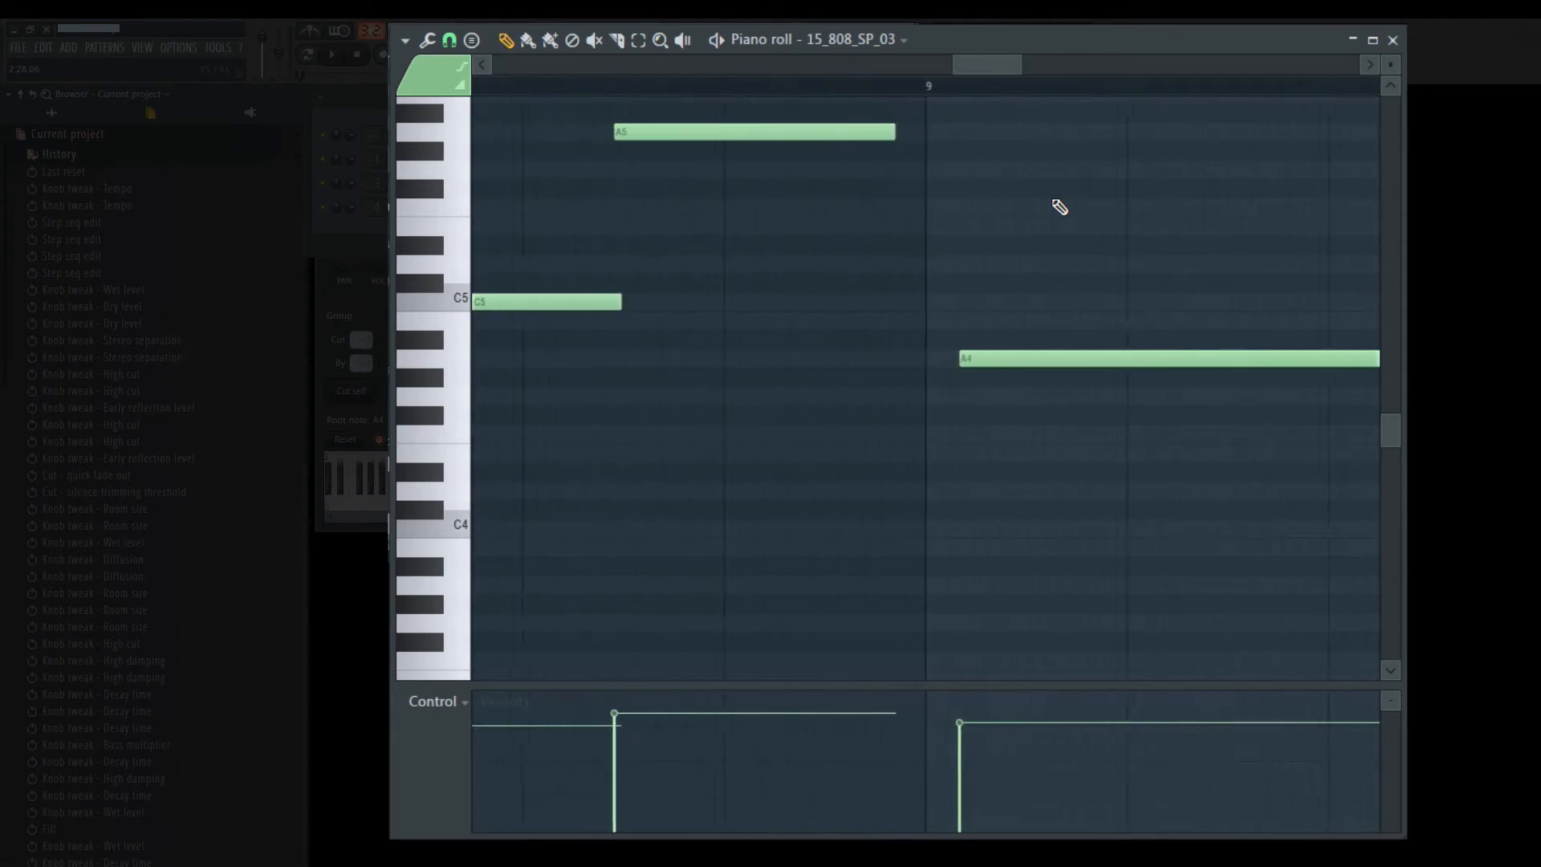
{"action": "double_click", "coordinate": [1009, 362]}
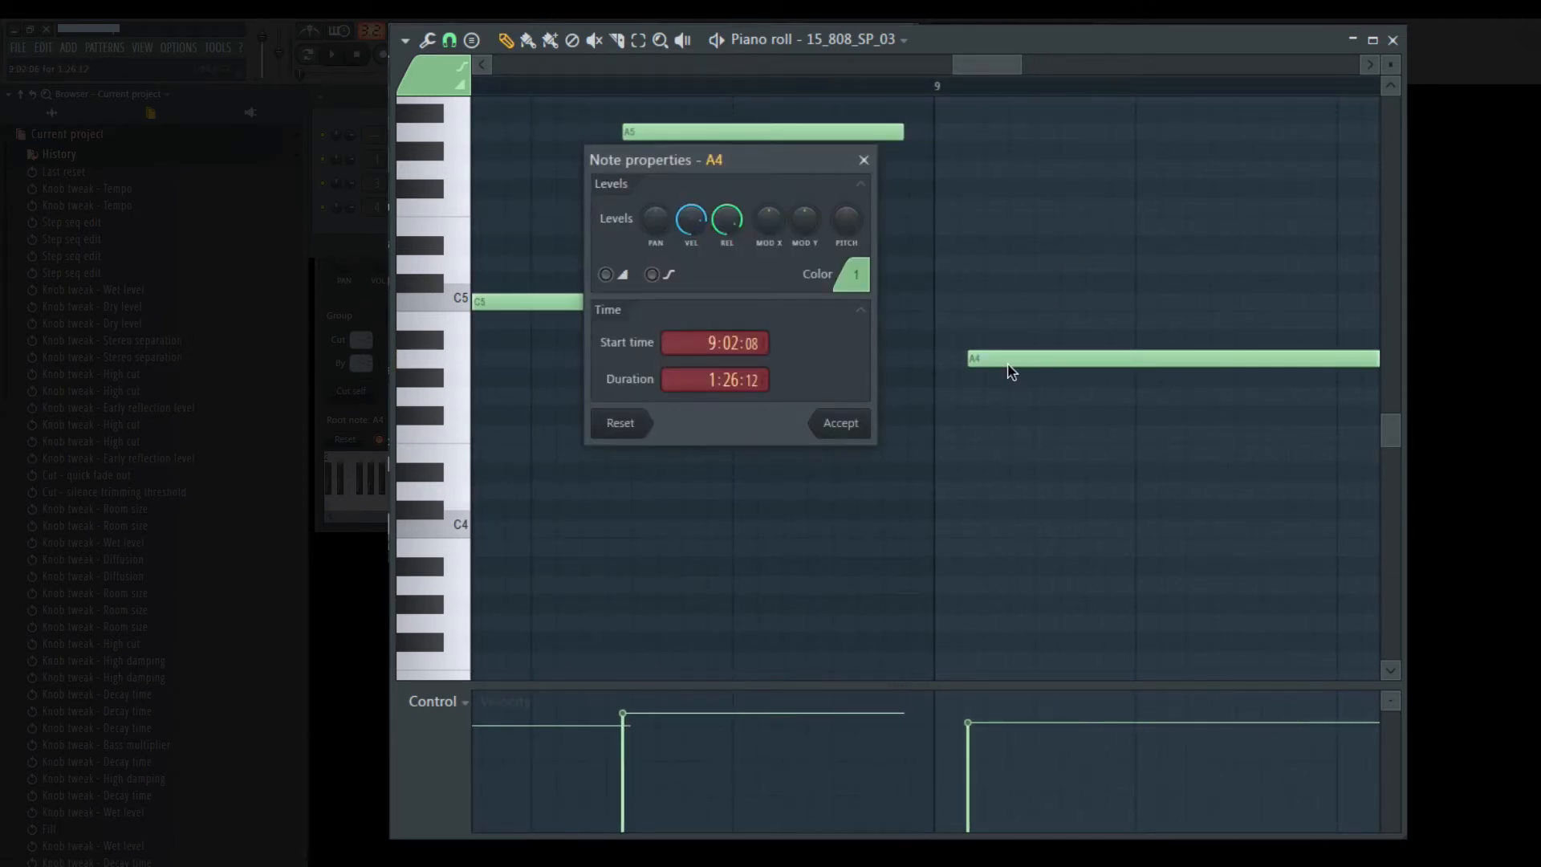
{"action": "key", "text": "Escape"}
{"action": "right_click", "coordinate": [1001, 364]}
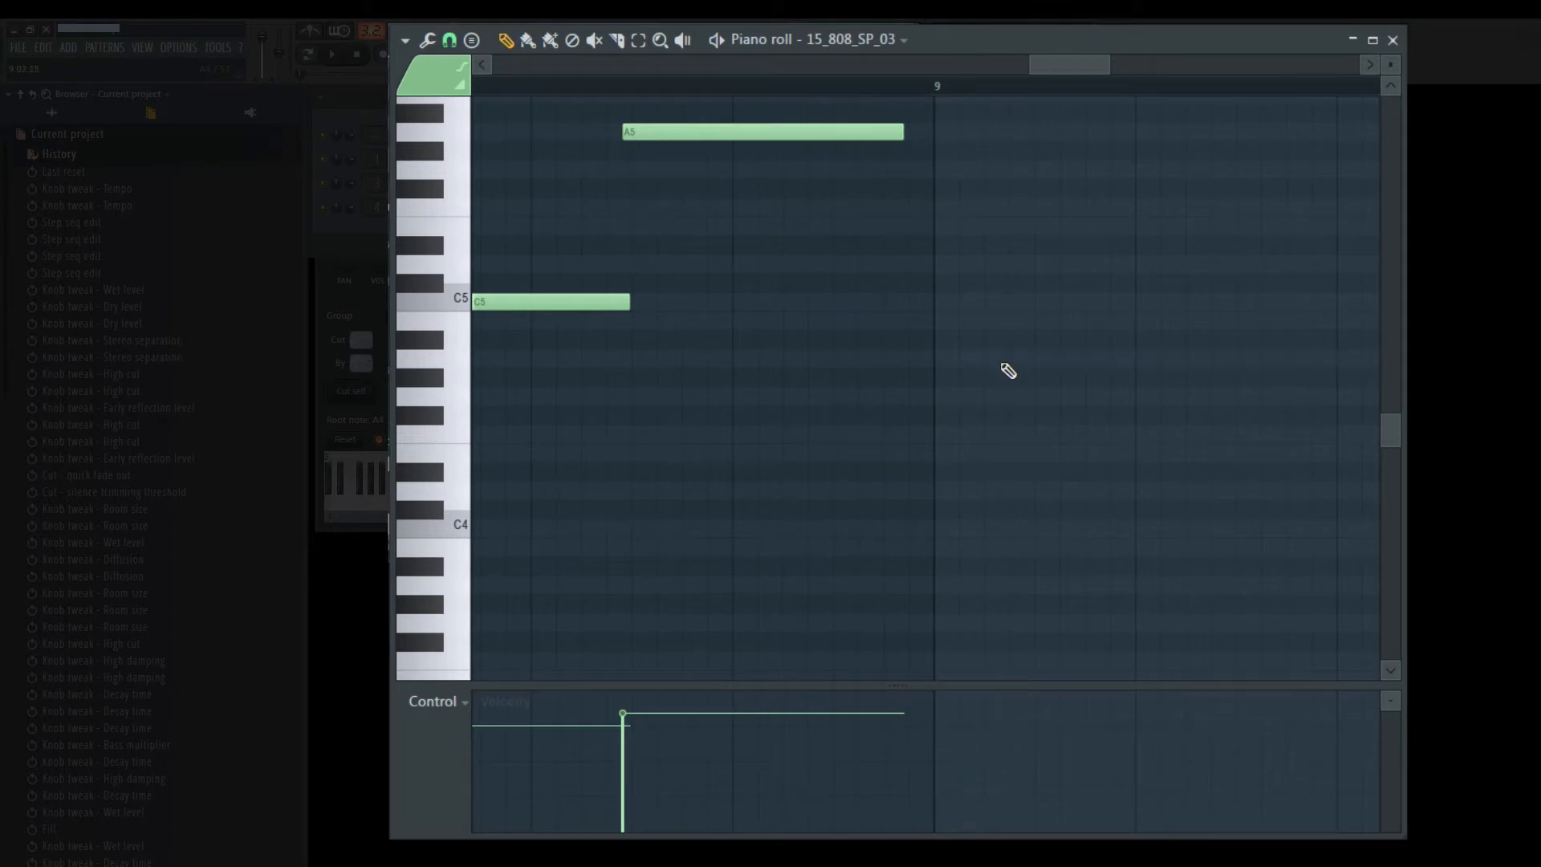
Step: Save the project and quick-quantize the recorded 808 melody notes in the piano roll
{"action": "key", "text": "ctrl+s"}
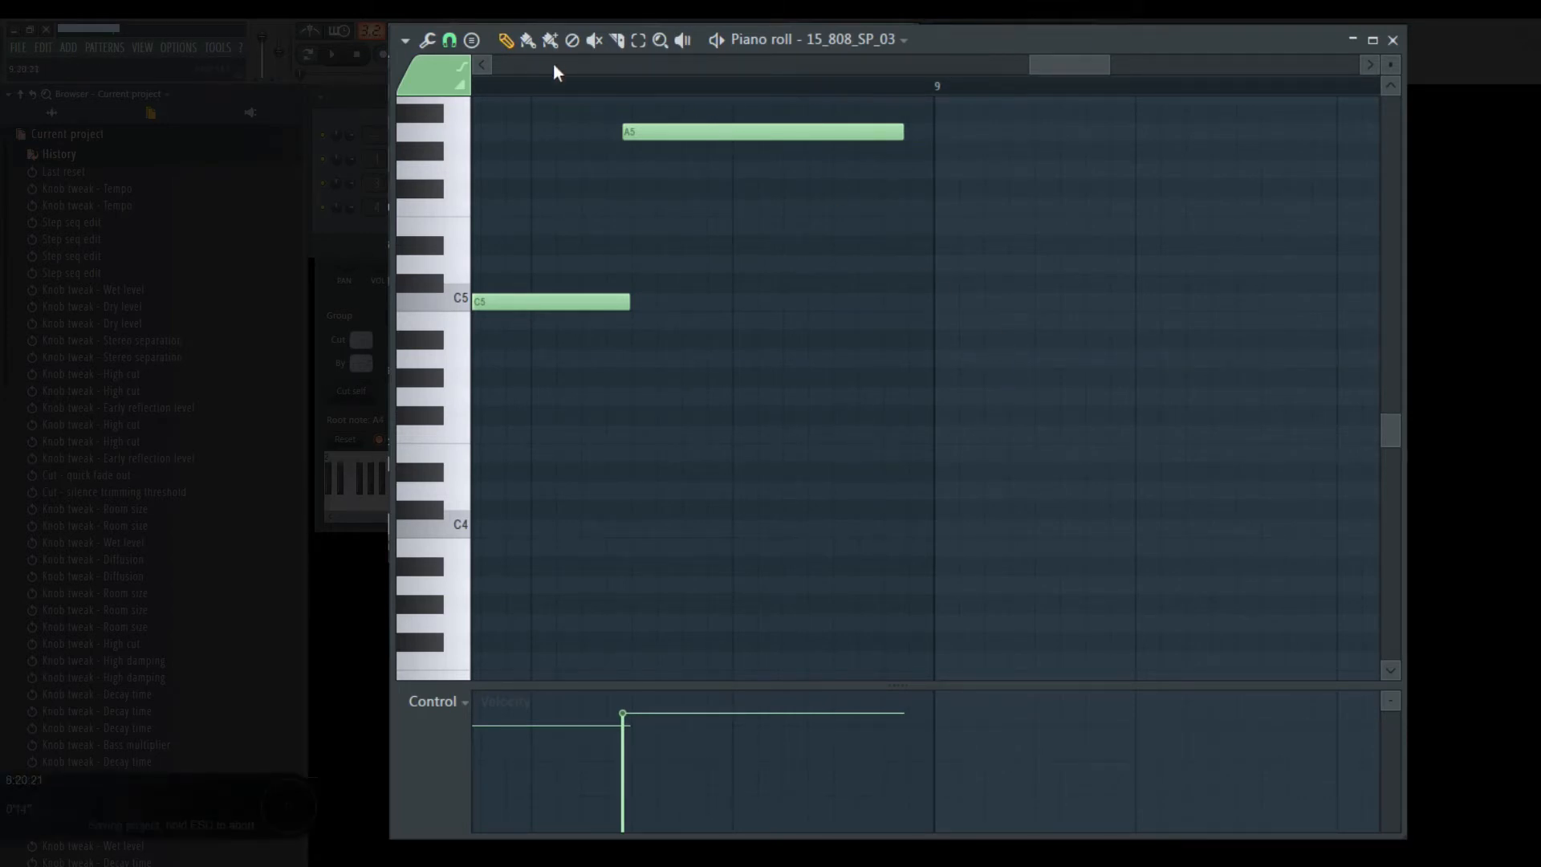
{"action": "left_click", "coordinate": [406, 40]}
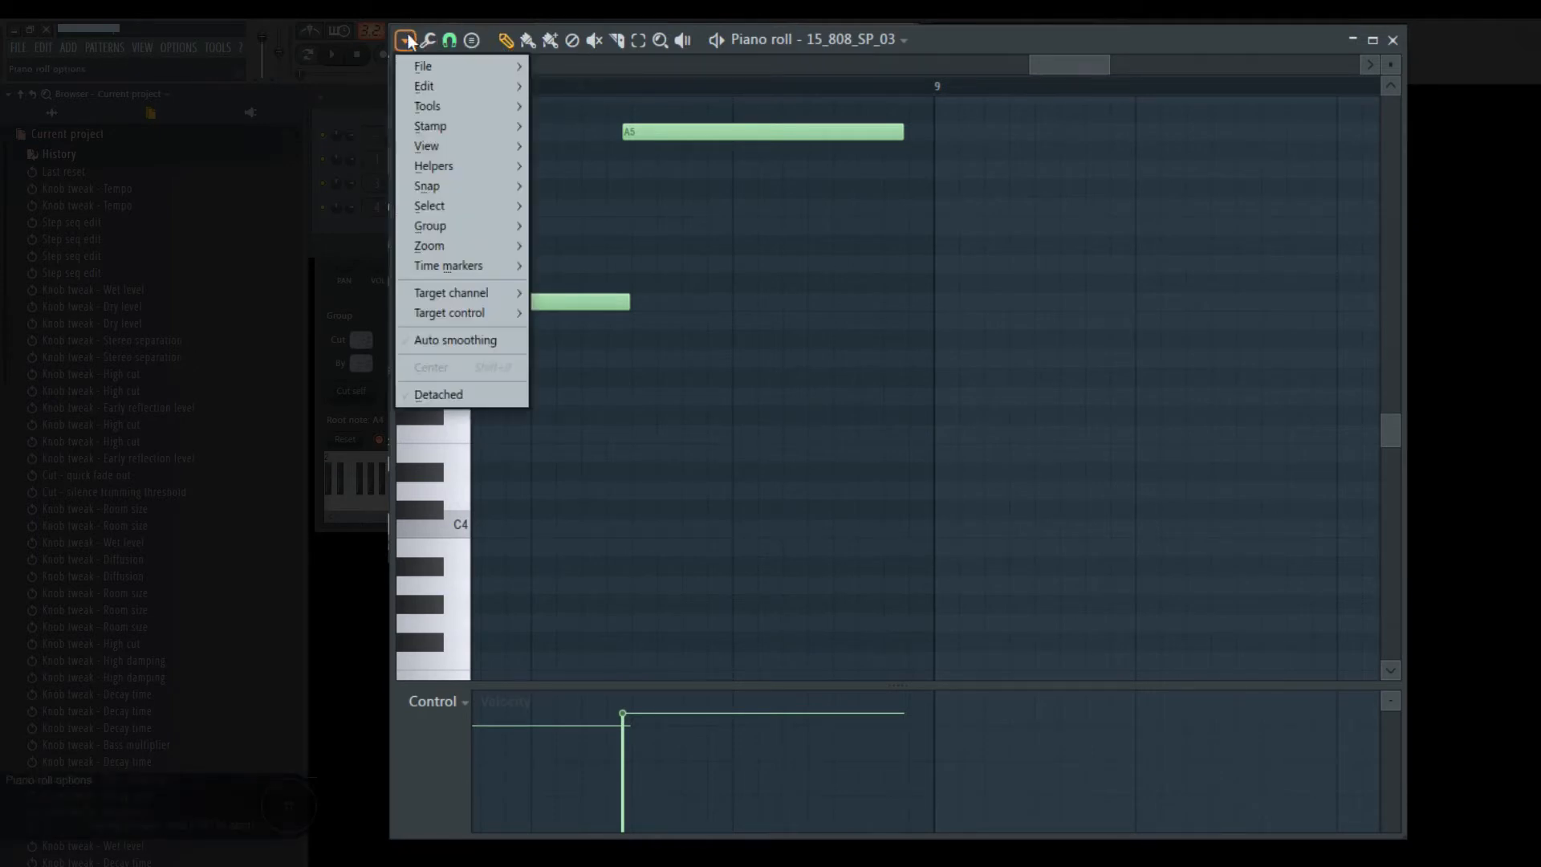
{"action": "left_click", "coordinate": [427, 40]}
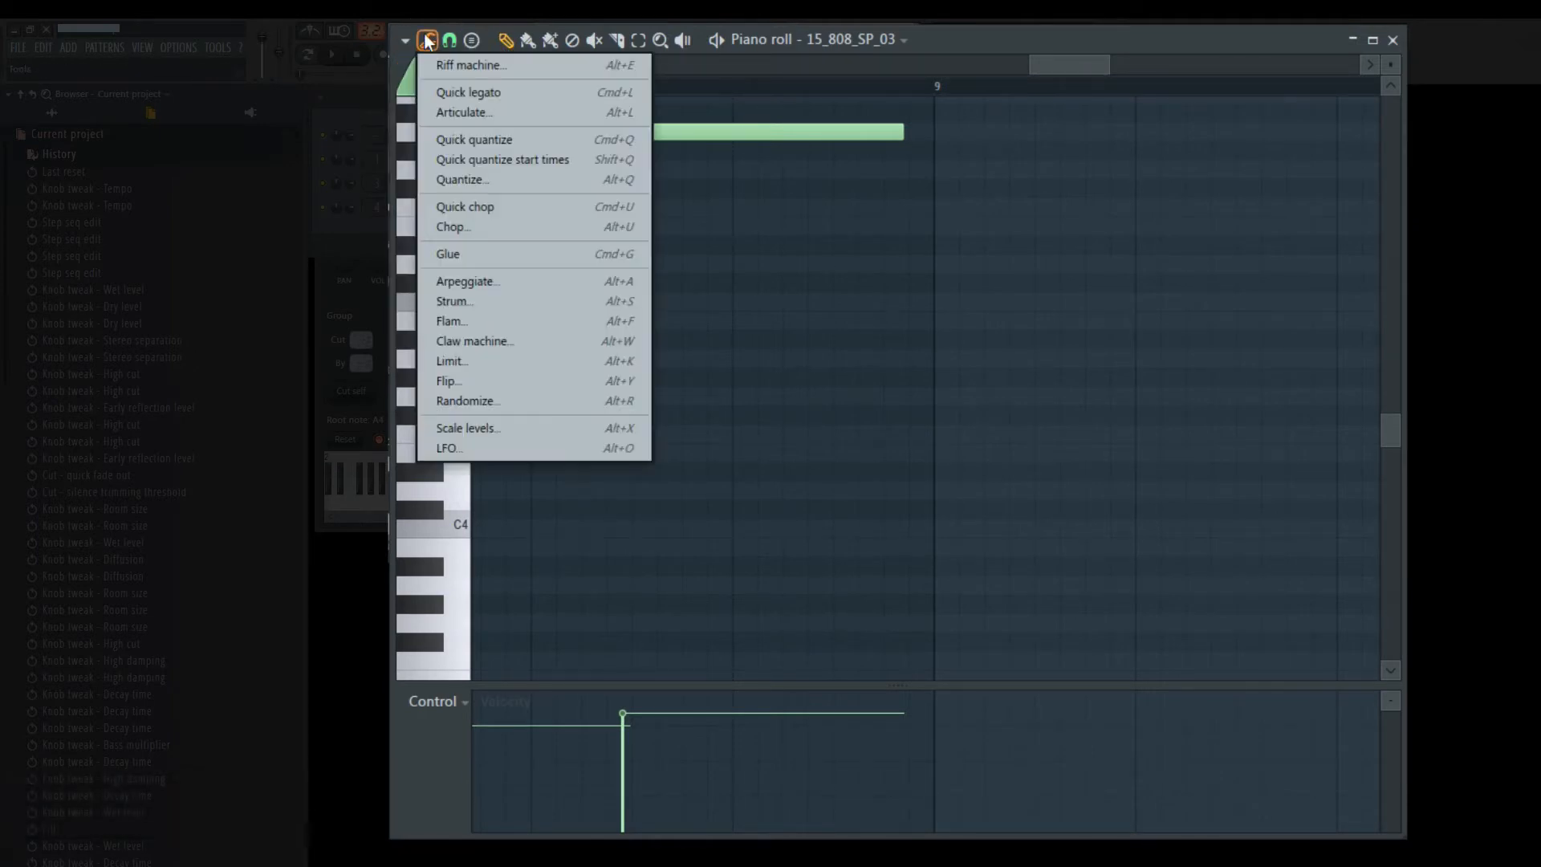
{"action": "left_click", "coordinate": [498, 146]}
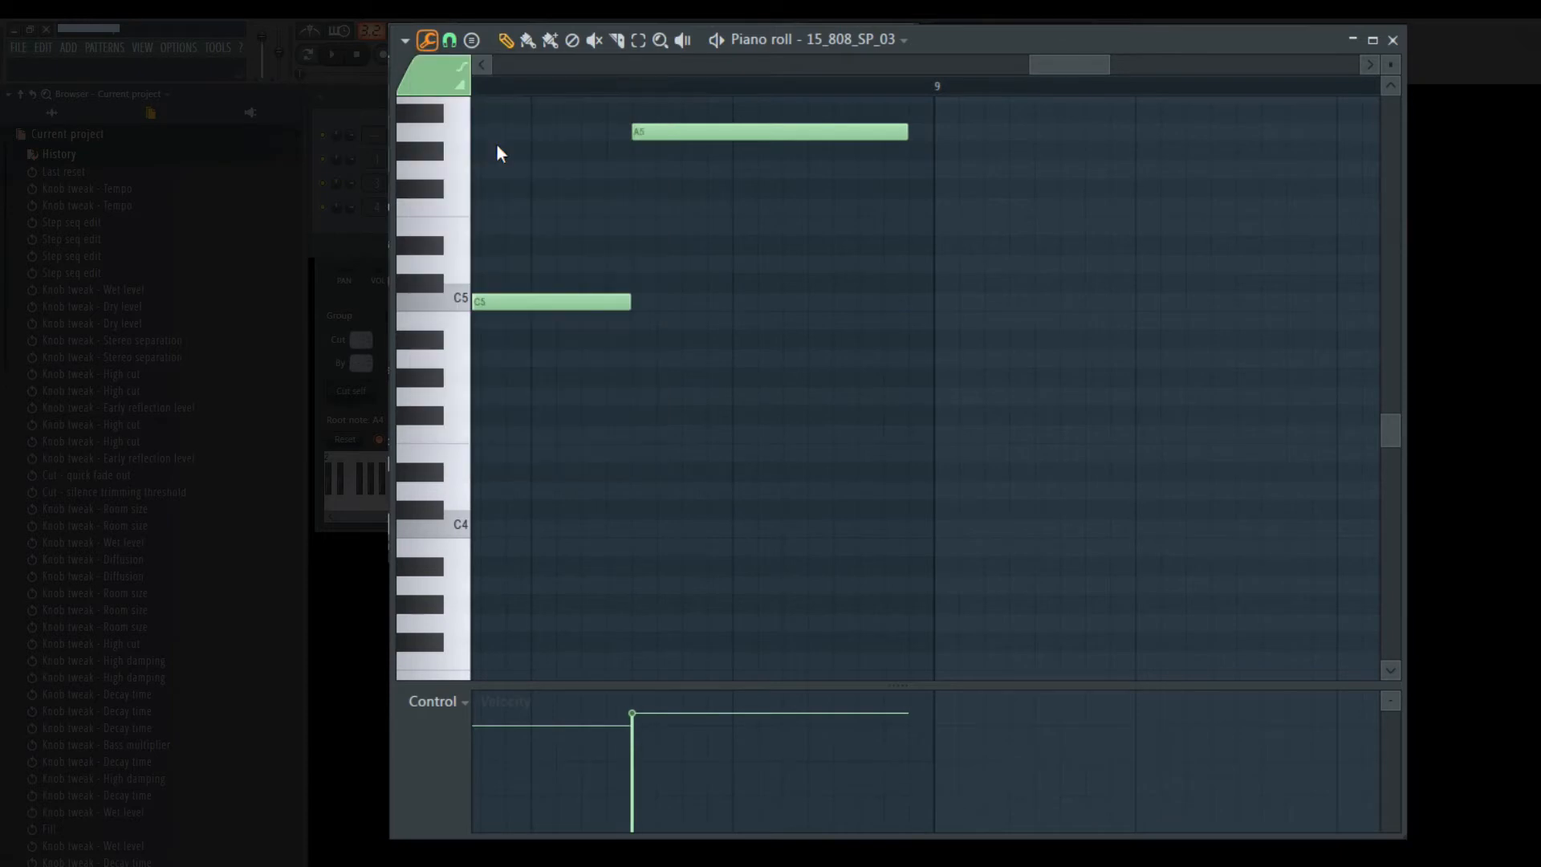
{"action": "scroll", "coordinate": [803, 337], "scroll_direction": "left", "scroll_amount": 3}
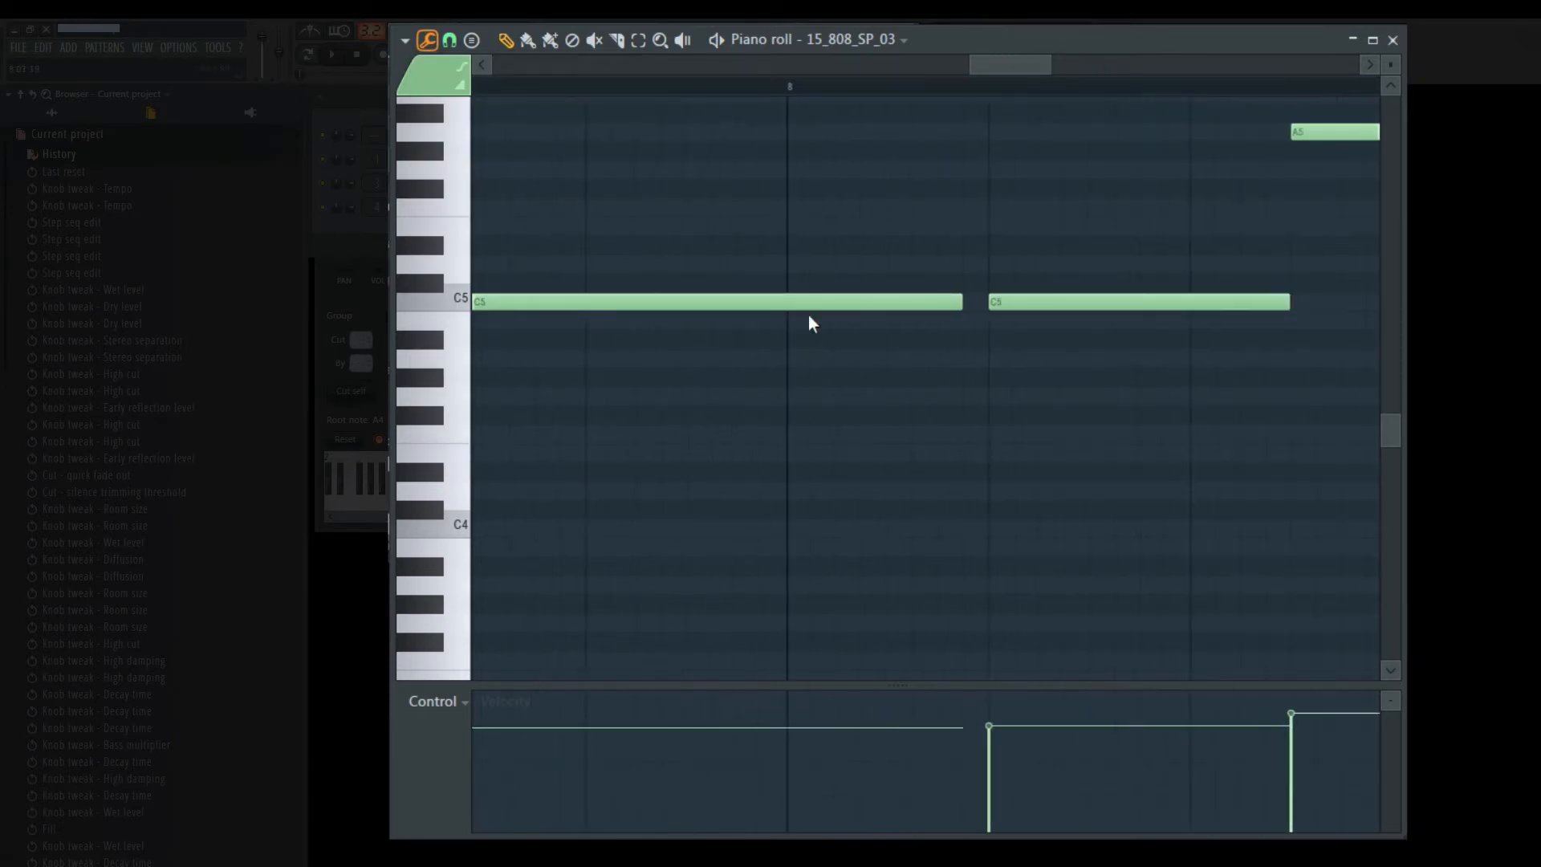
Step: Tune the 15_TrapKicks_SP_19 kick's channel pitch down to about -106 cents during playback of the 808 melody, saving the project along the way
{"action": "key", "text": "space"}
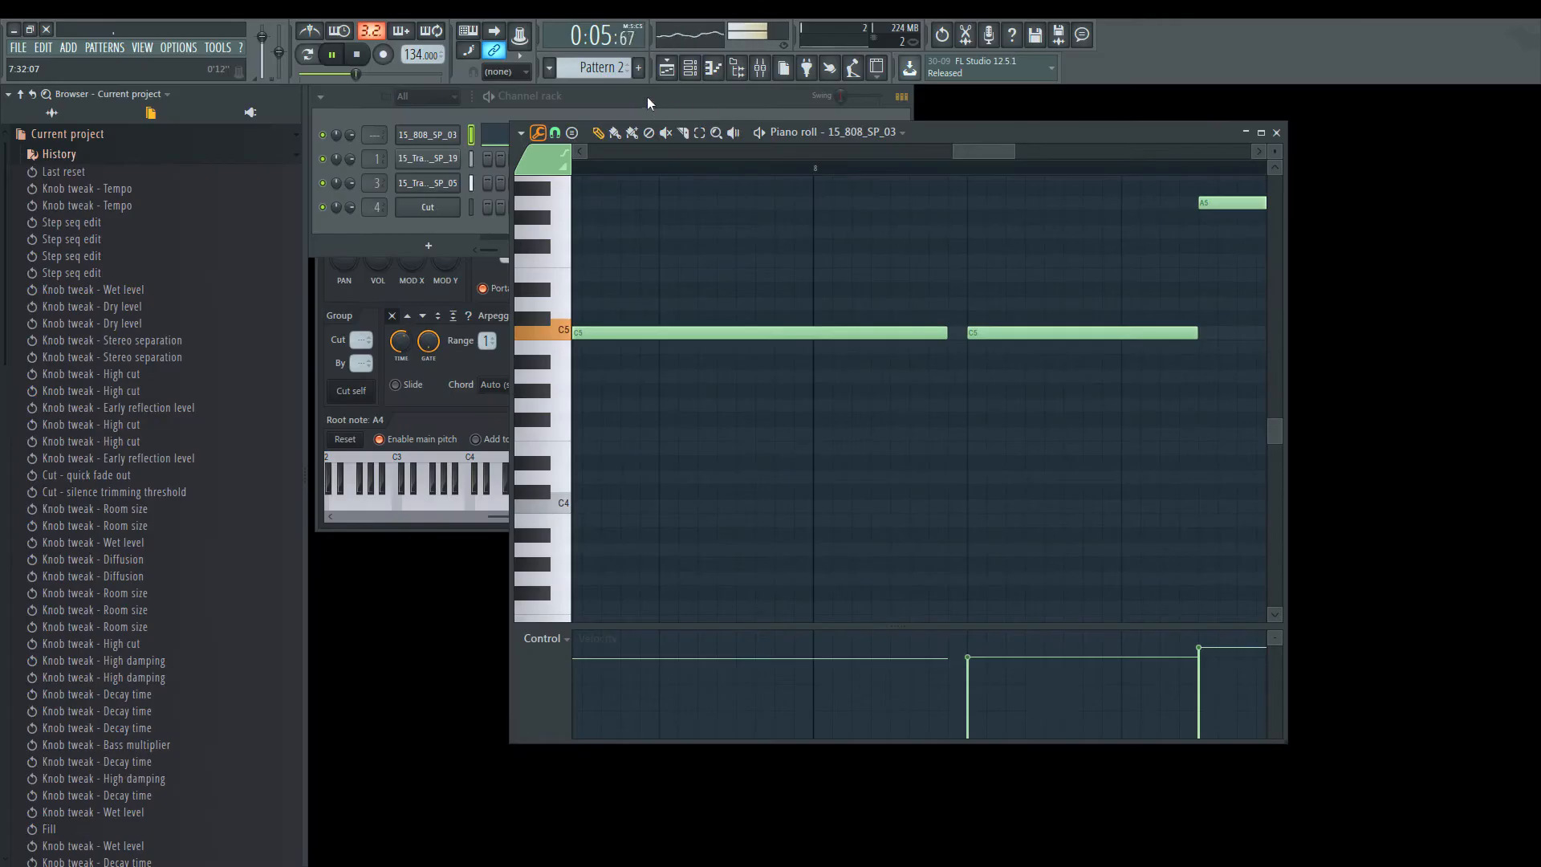
{"action": "key", "text": "F6"}
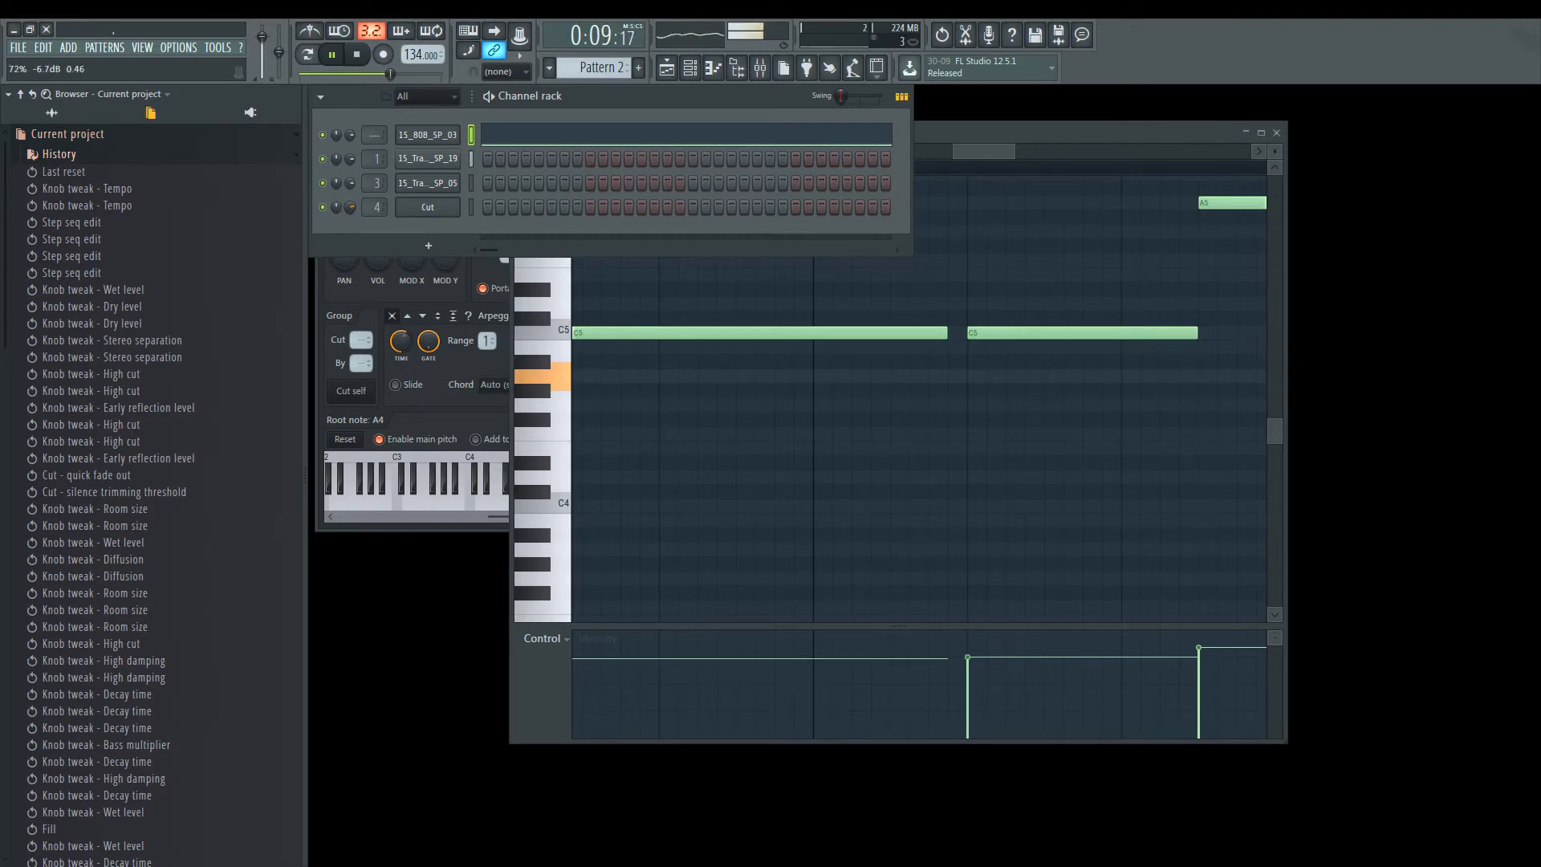
{"action": "left_click", "coordinate": [429, 169]}
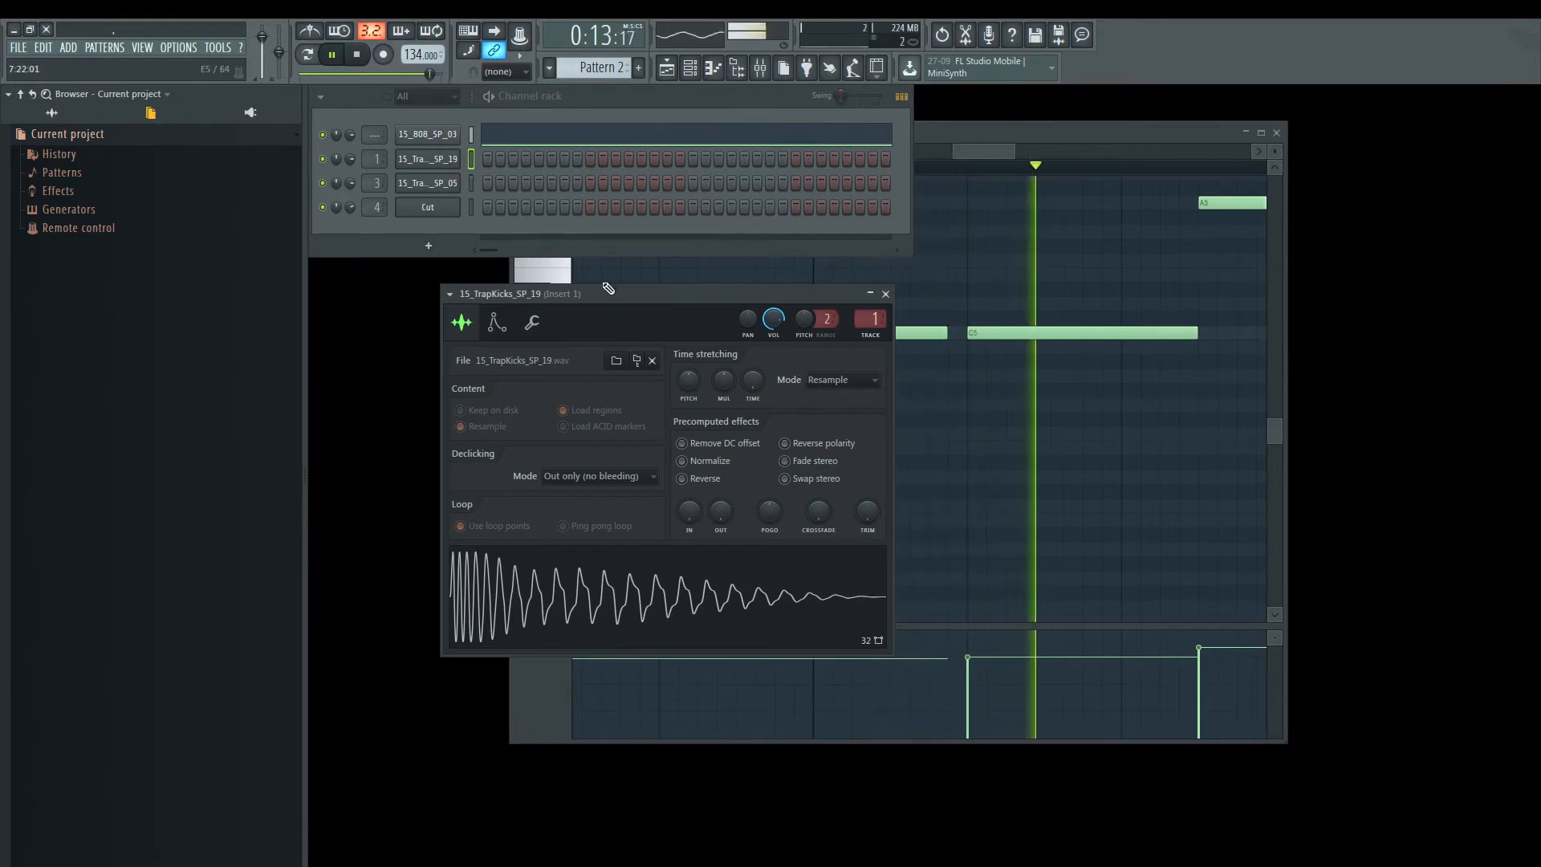
{"action": "key", "text": "space"}
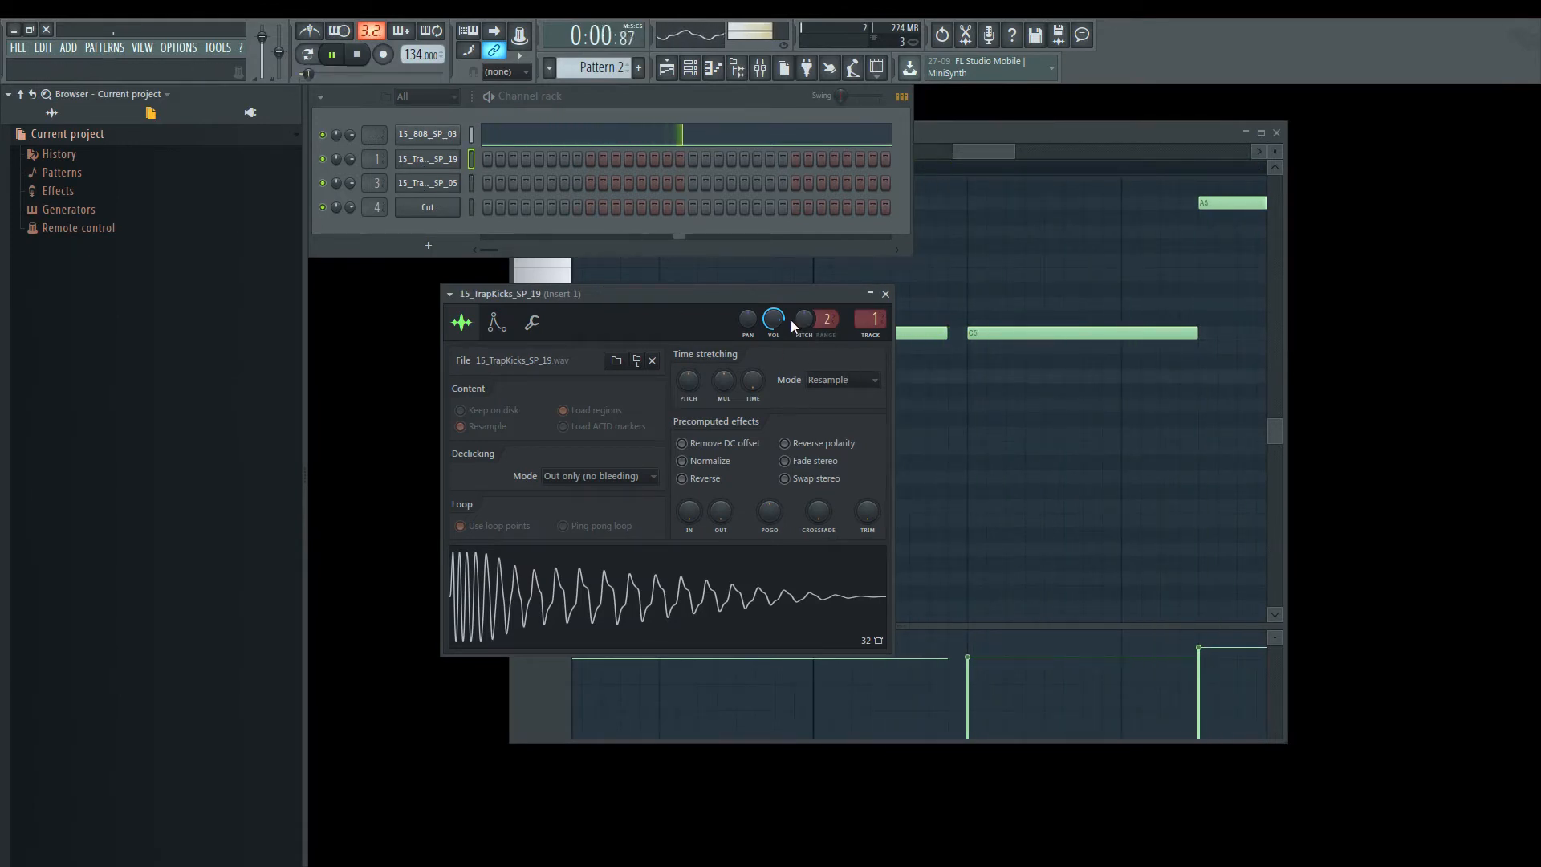
{"action": "key", "text": "ctrl+s"}
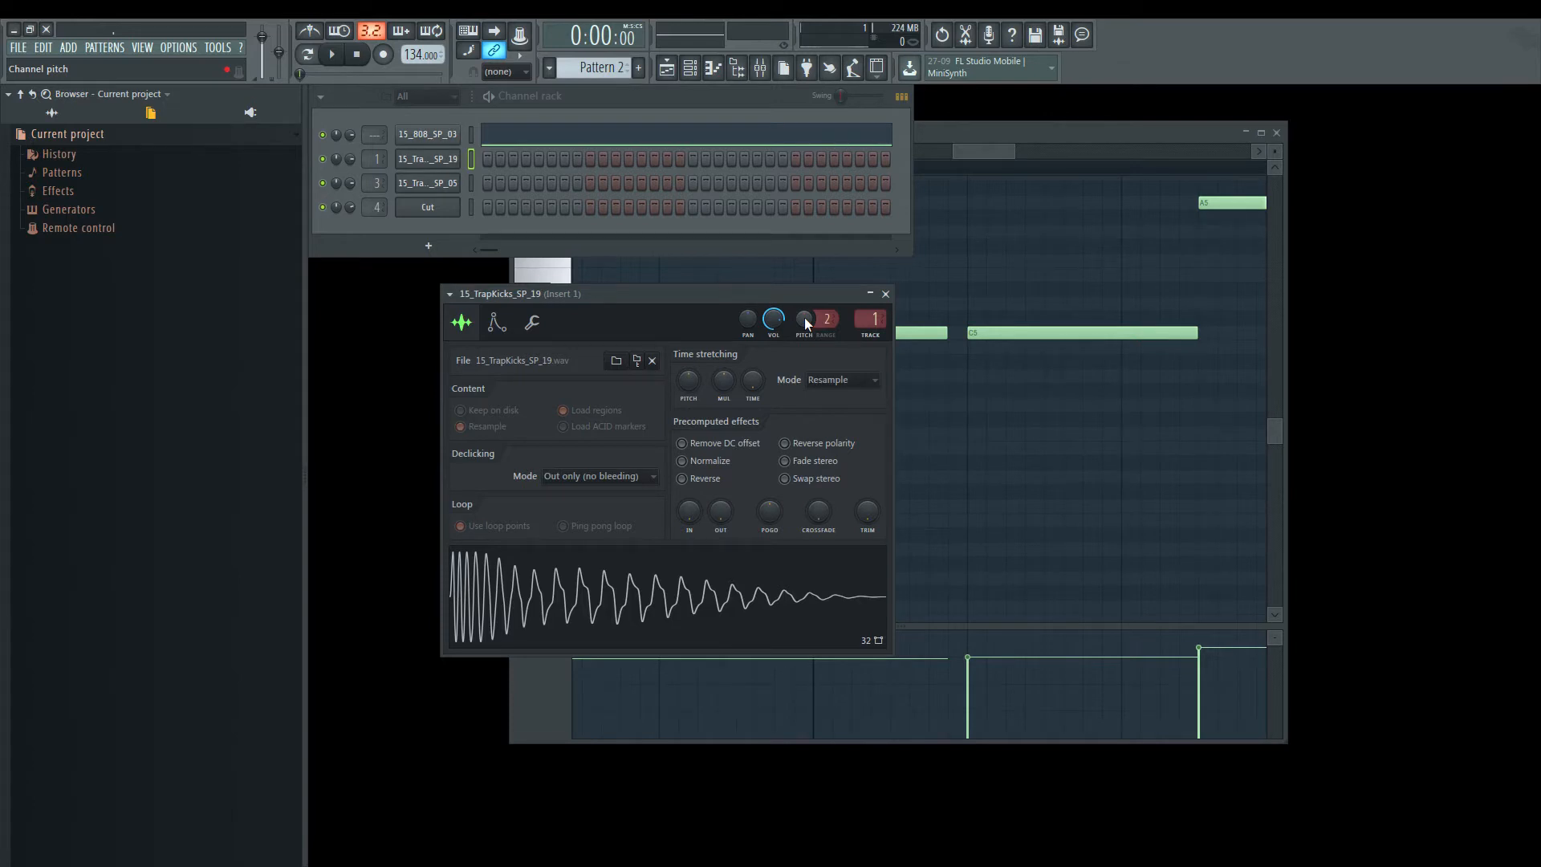
{"action": "key", "text": "space"}
{"action": "left_click_drag", "start_coordinate": [804, 316], "coordinate": [804, 337]}
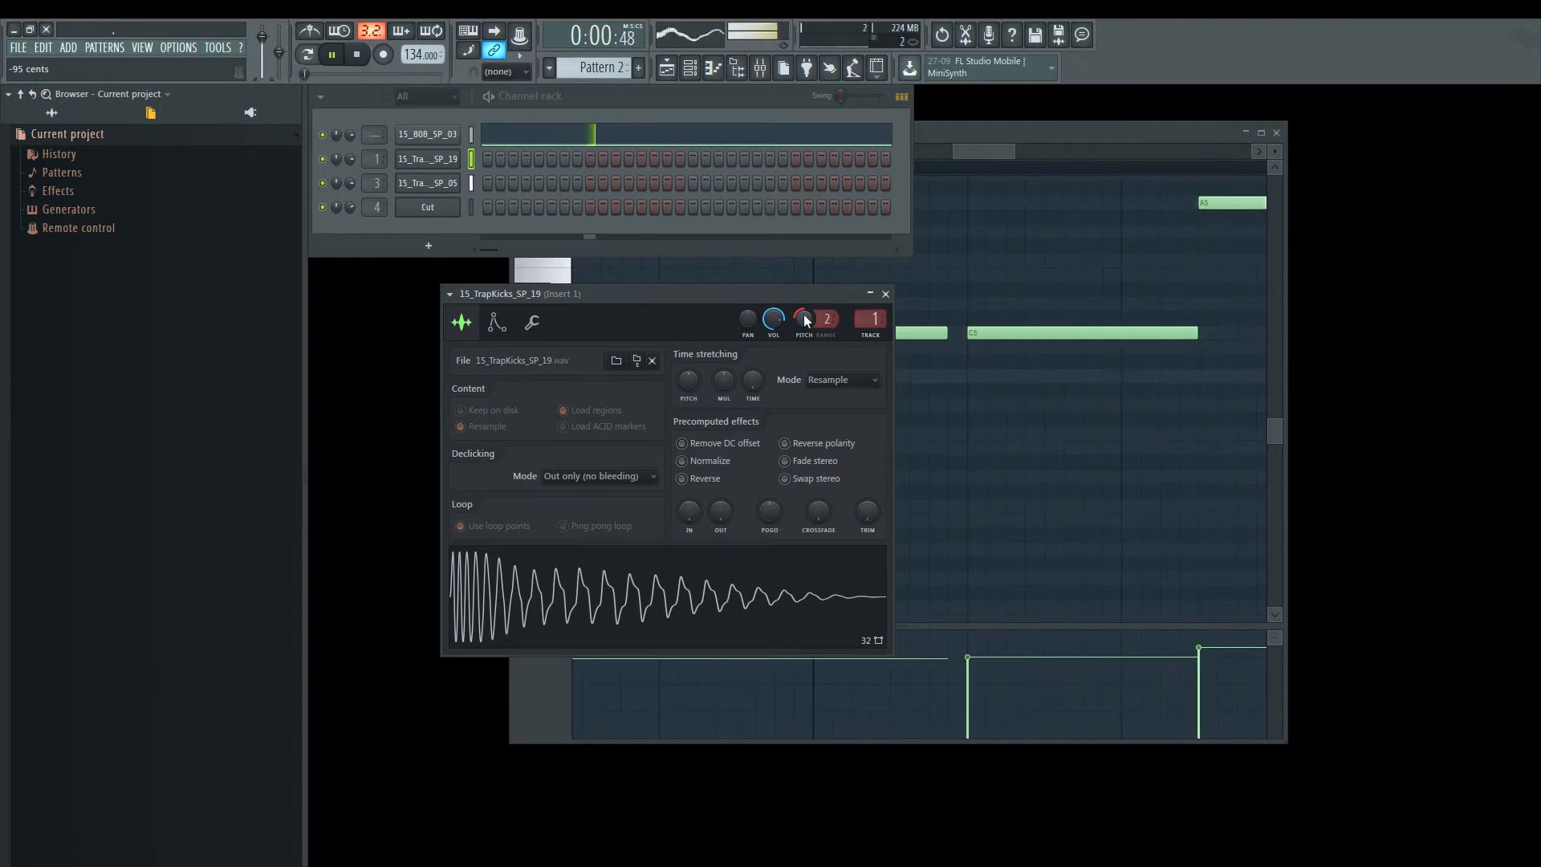
{"action": "left_click_drag", "start_coordinate": [802, 314], "coordinate": [806, 319]}
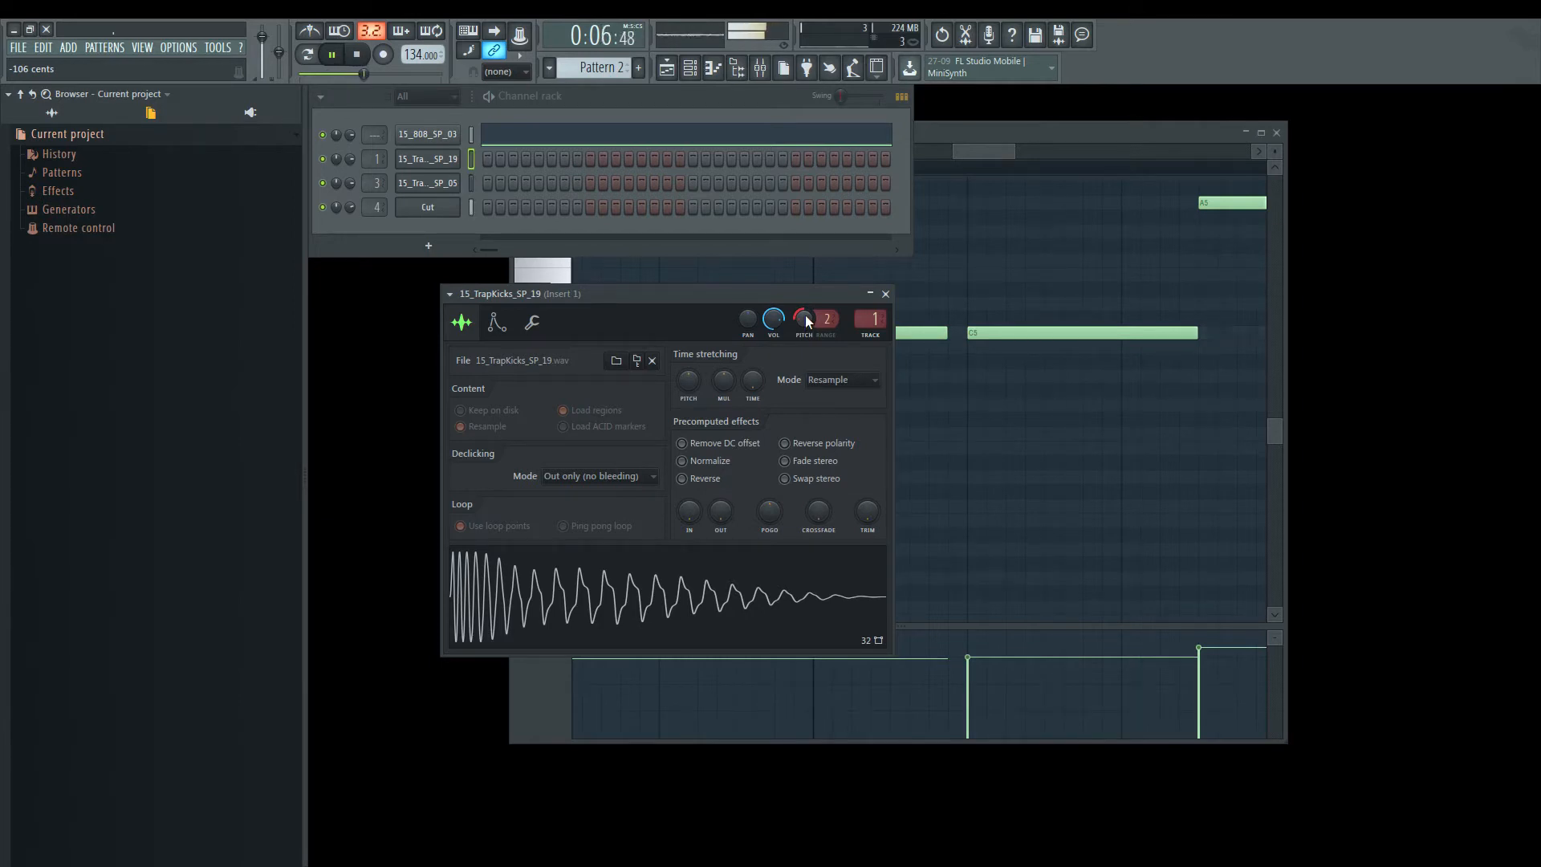
{"action": "left_click_drag", "start_coordinate": [805, 315], "coordinate": [806, 320]}
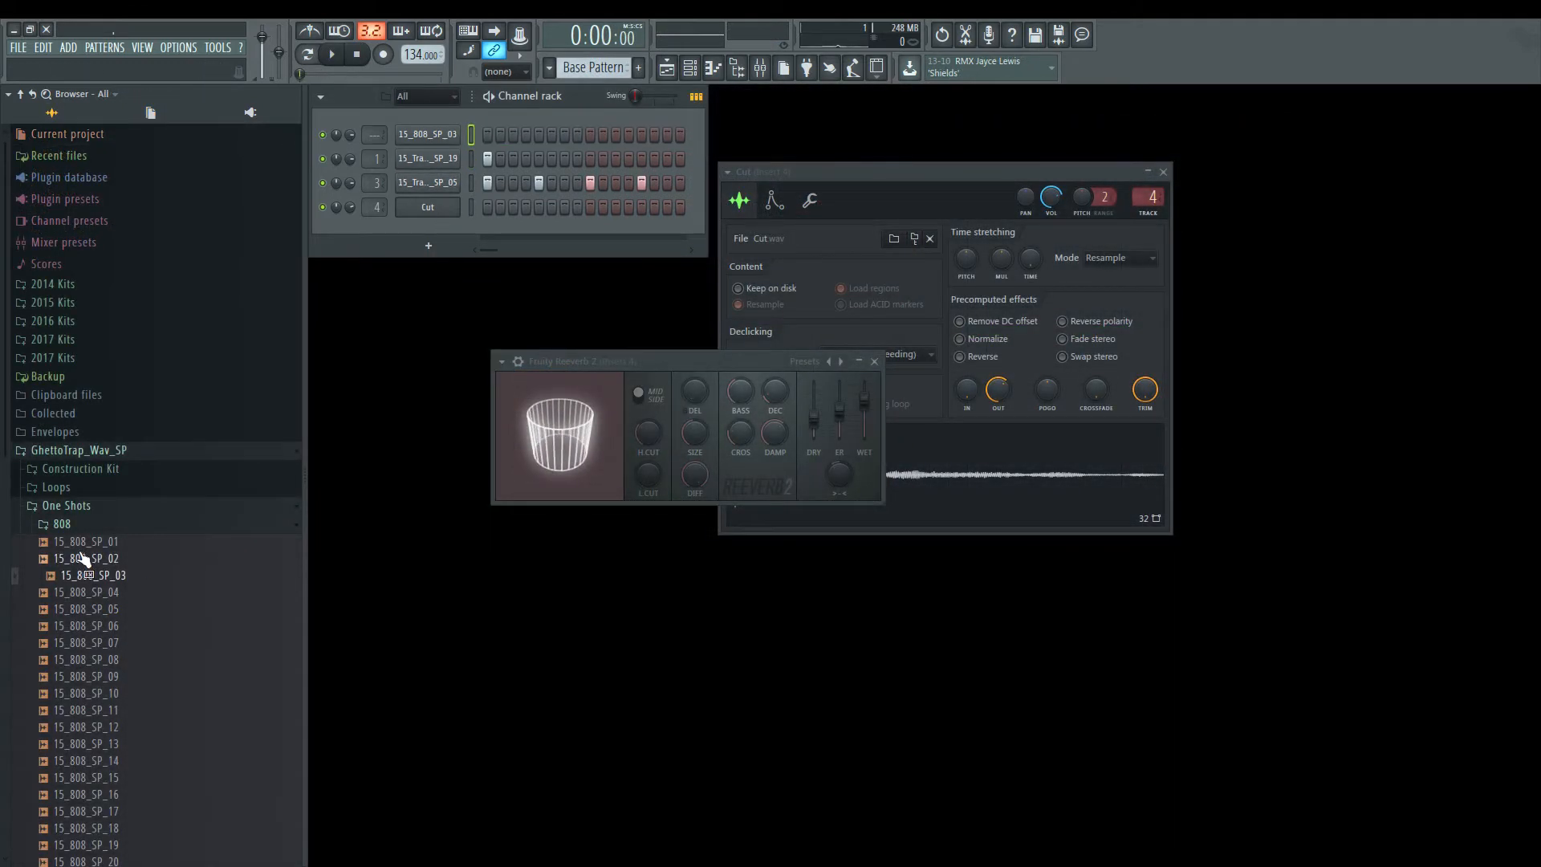
Step: Audition the 808 one-shots in the GhettoTrap_Wav_SP pack and replace the 808 channel's sample with 15_808_SP_01
{"action": "left_click", "coordinate": [85, 542]}
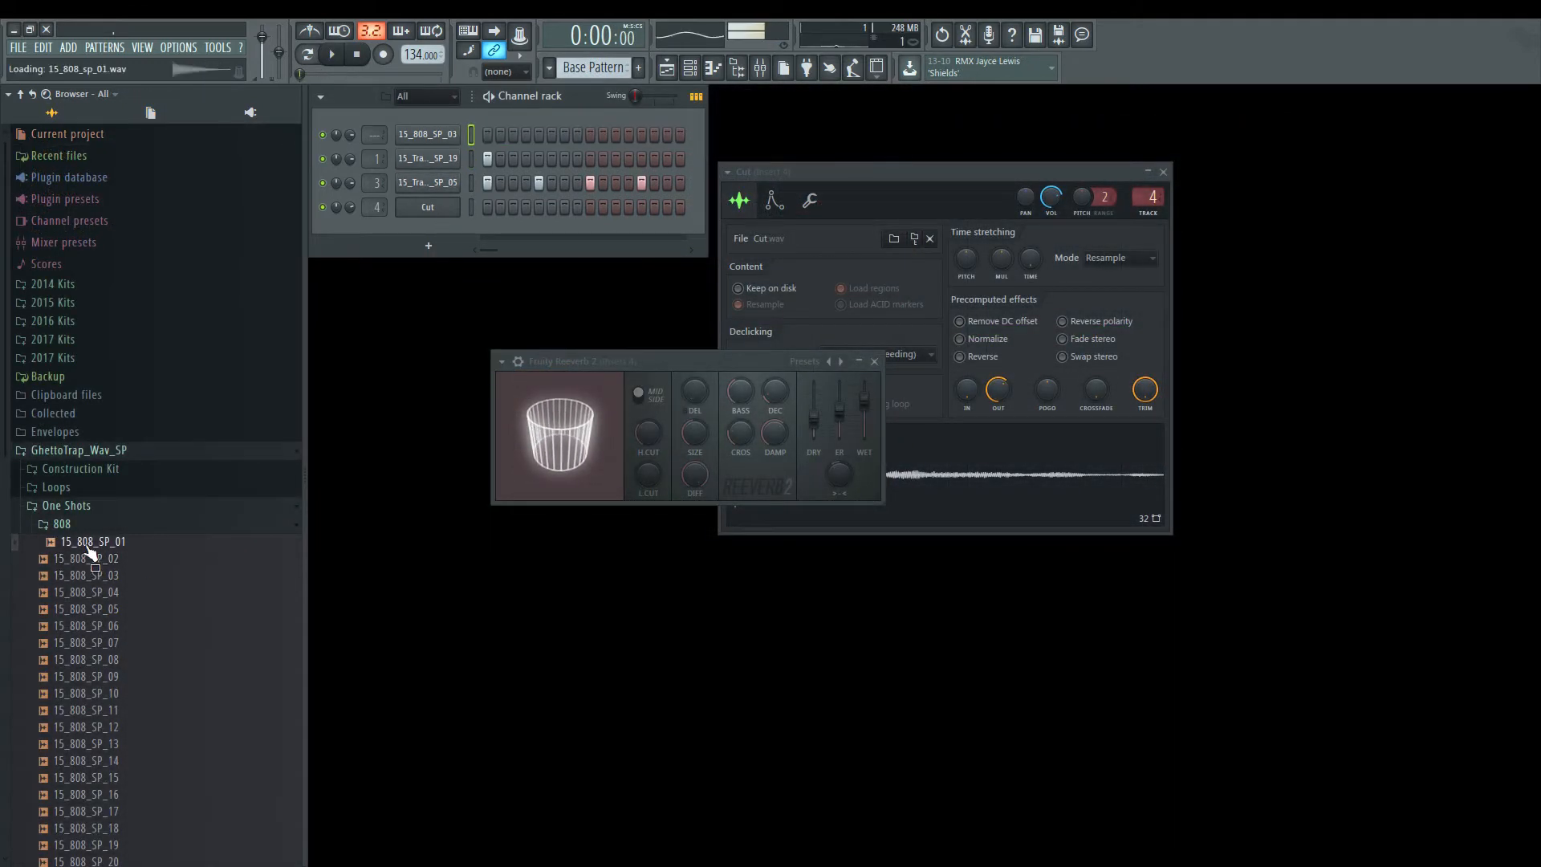
{"action": "left_click", "coordinate": [90, 559]}
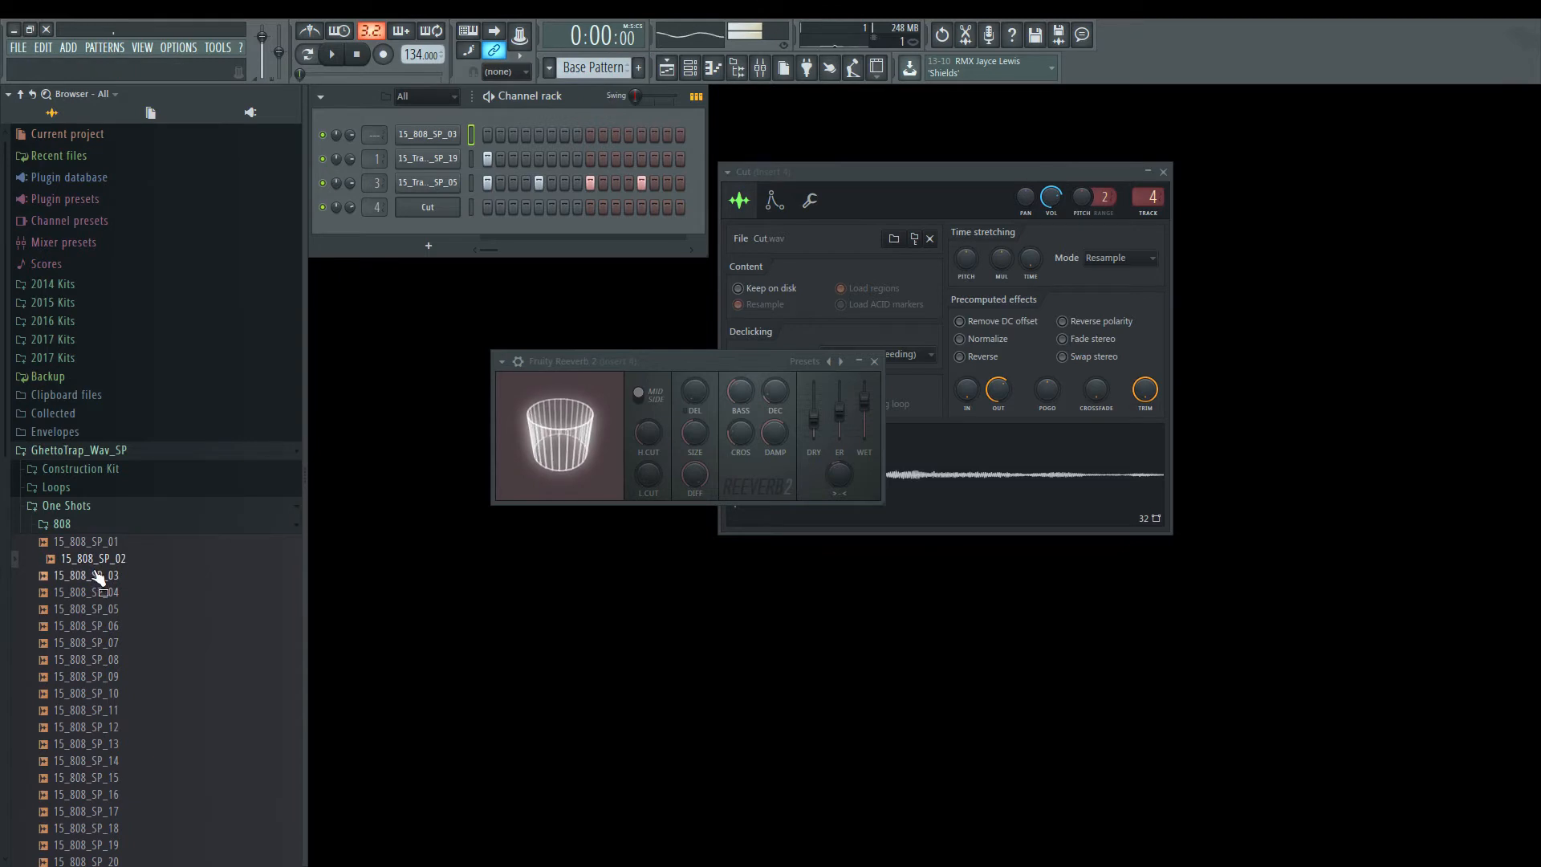
{"action": "left_click", "coordinate": [96, 575]}
{"action": "left_click", "coordinate": [96, 593]}
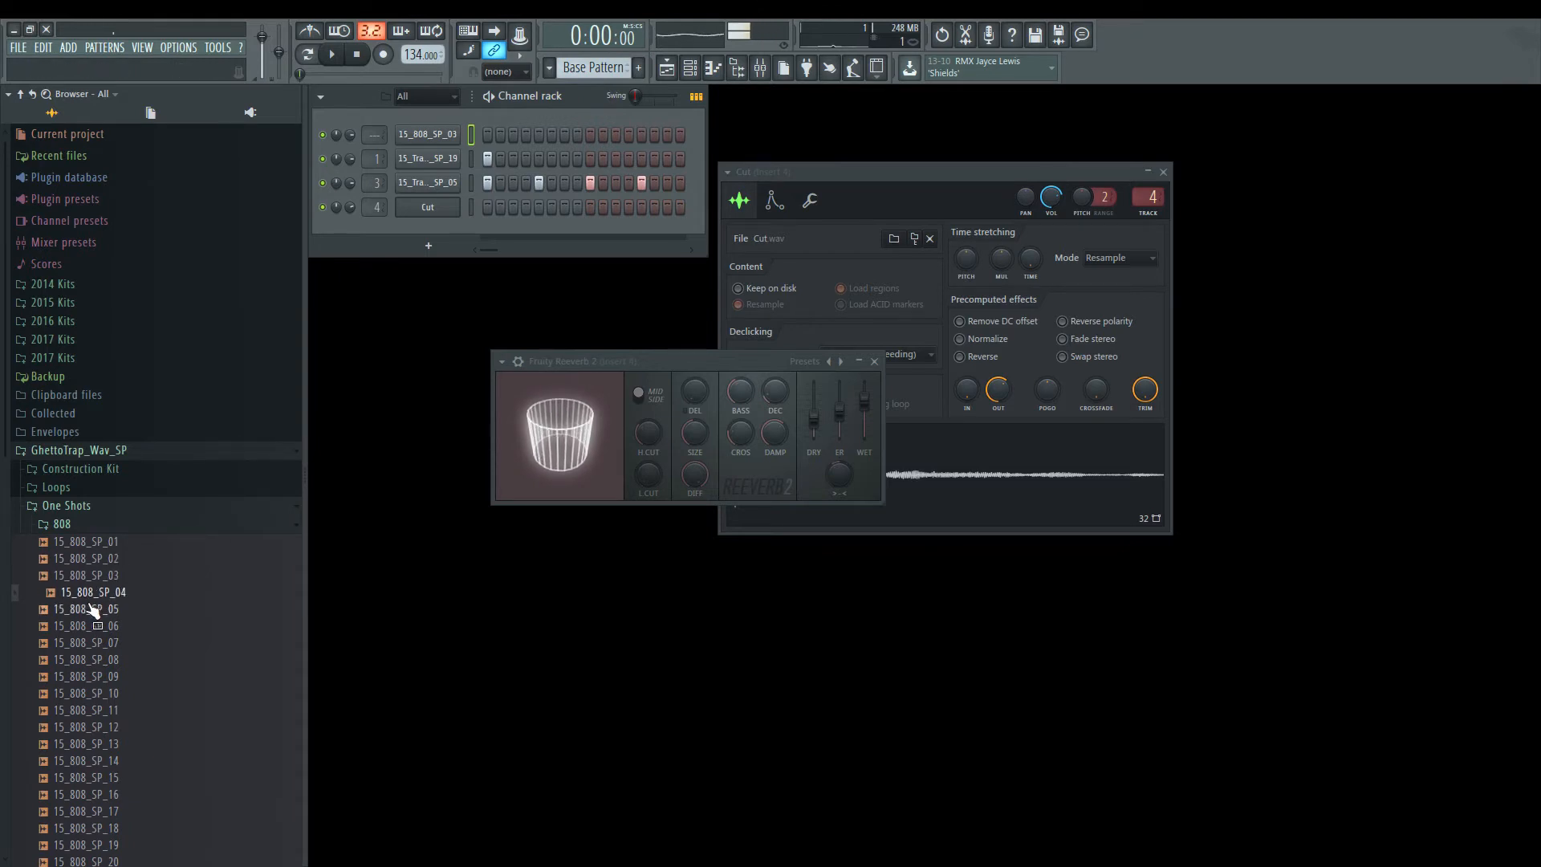
{"action": "left_click", "coordinate": [96, 610]}
{"action": "left_click", "coordinate": [108, 541]}
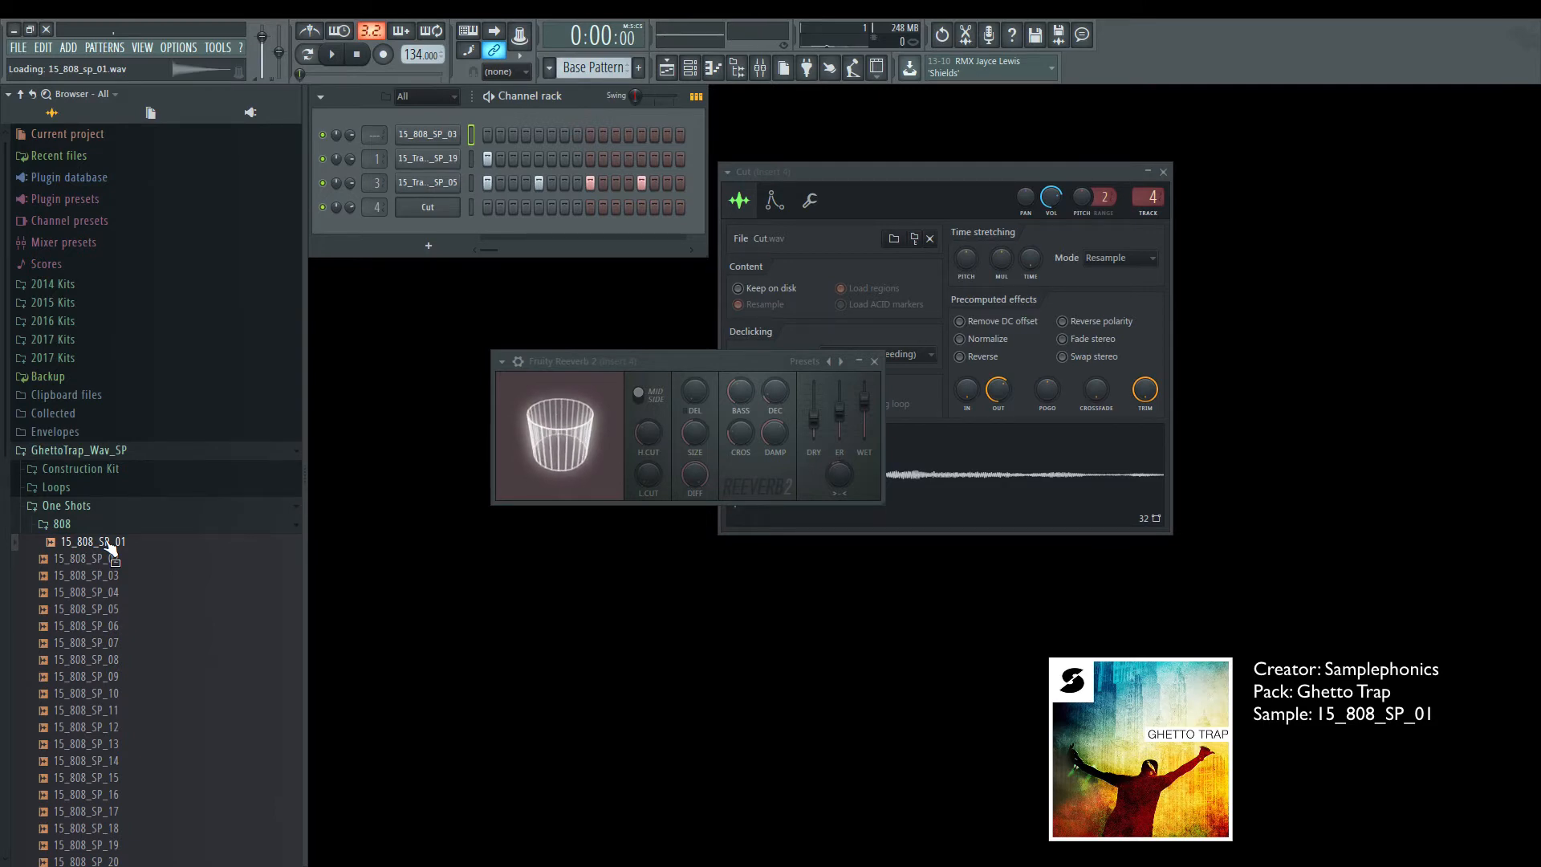
{"action": "left_click_drag", "start_coordinate": [109, 544], "coordinate": [418, 137]}
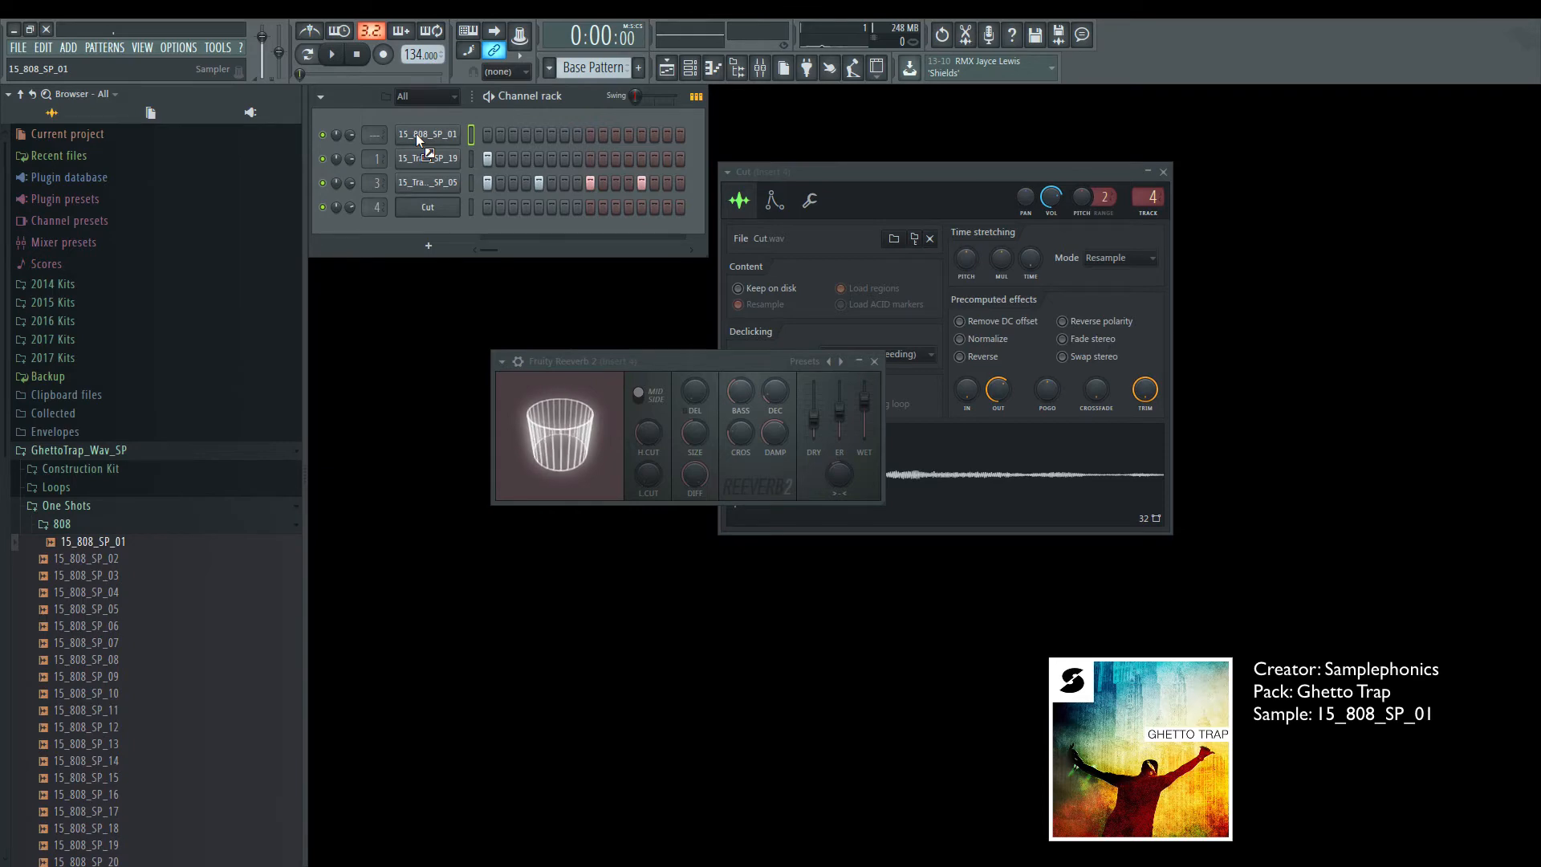
Step: Open the 15_808_SP_01 channel's sample settings, audition the sound and adjust its crossfade amount
{"action": "left_click", "coordinate": [416, 133]}
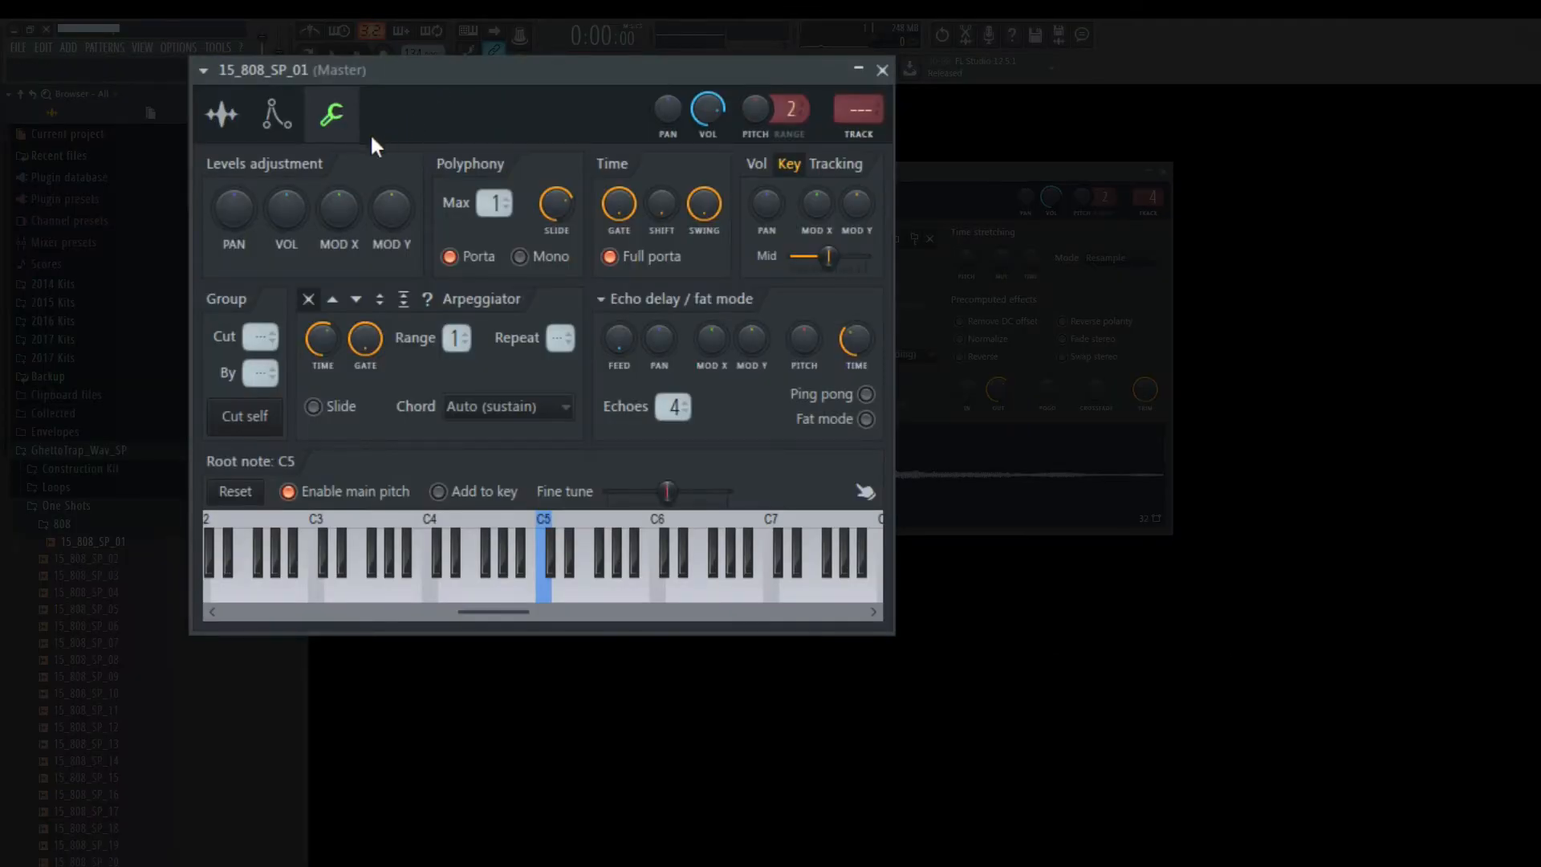
{"action": "left_click", "coordinate": [222, 117]}
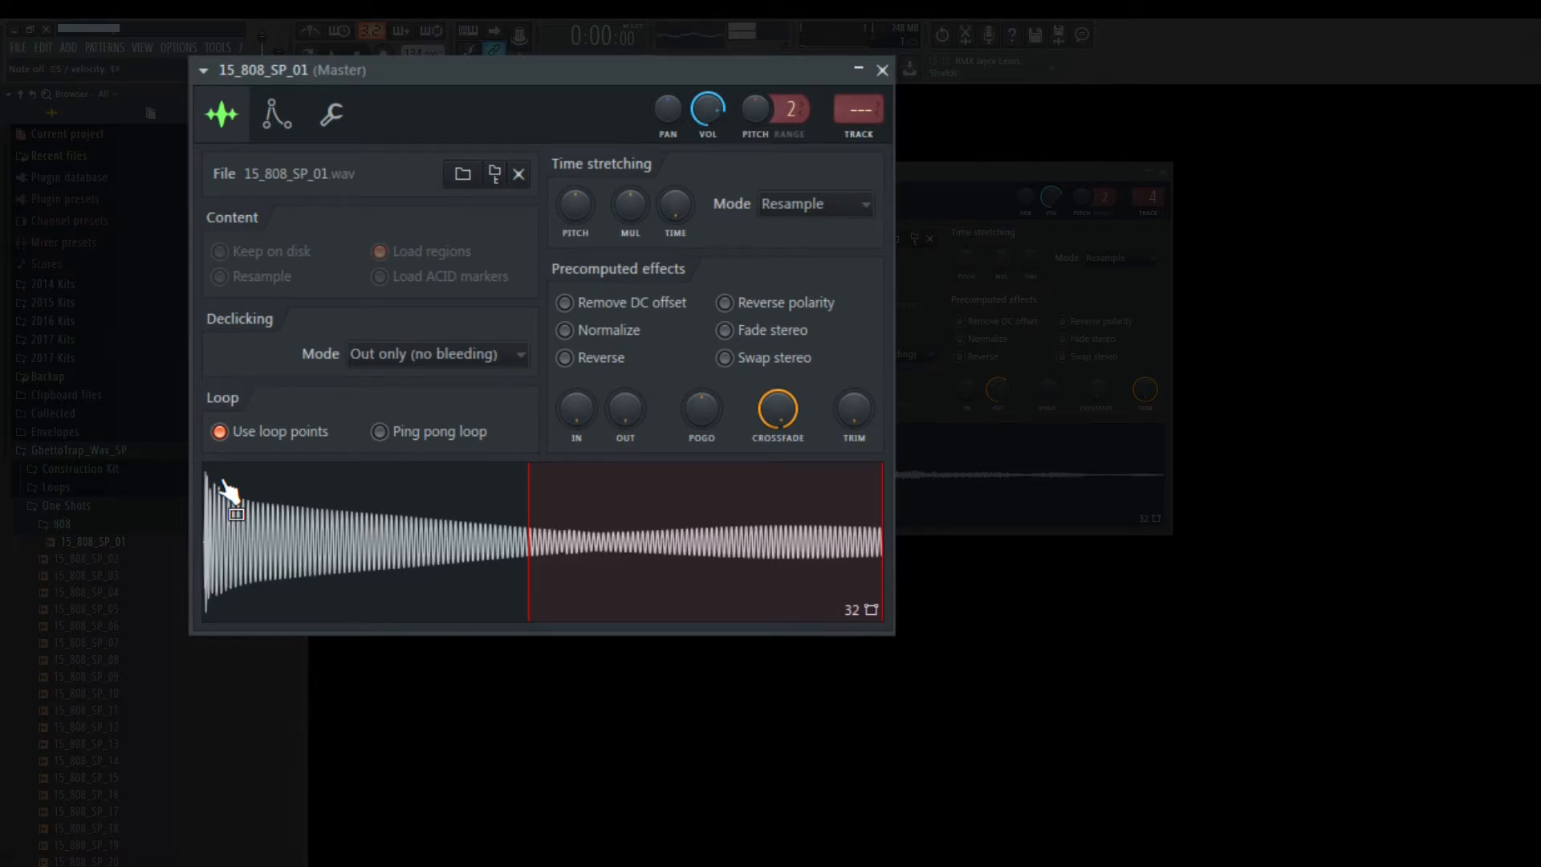
{"action": "key", "text": "space"}
{"action": "key", "text": "space"}
{"action": "mouse_move", "coordinate": [758, 400]}
{"action": "left_mouse_down"}
{"action": "mouse_move", "coordinate": [759, 369]}
{"action": "mouse_move", "coordinate": [778, 427]}
{"action": "left_mouse_up"}
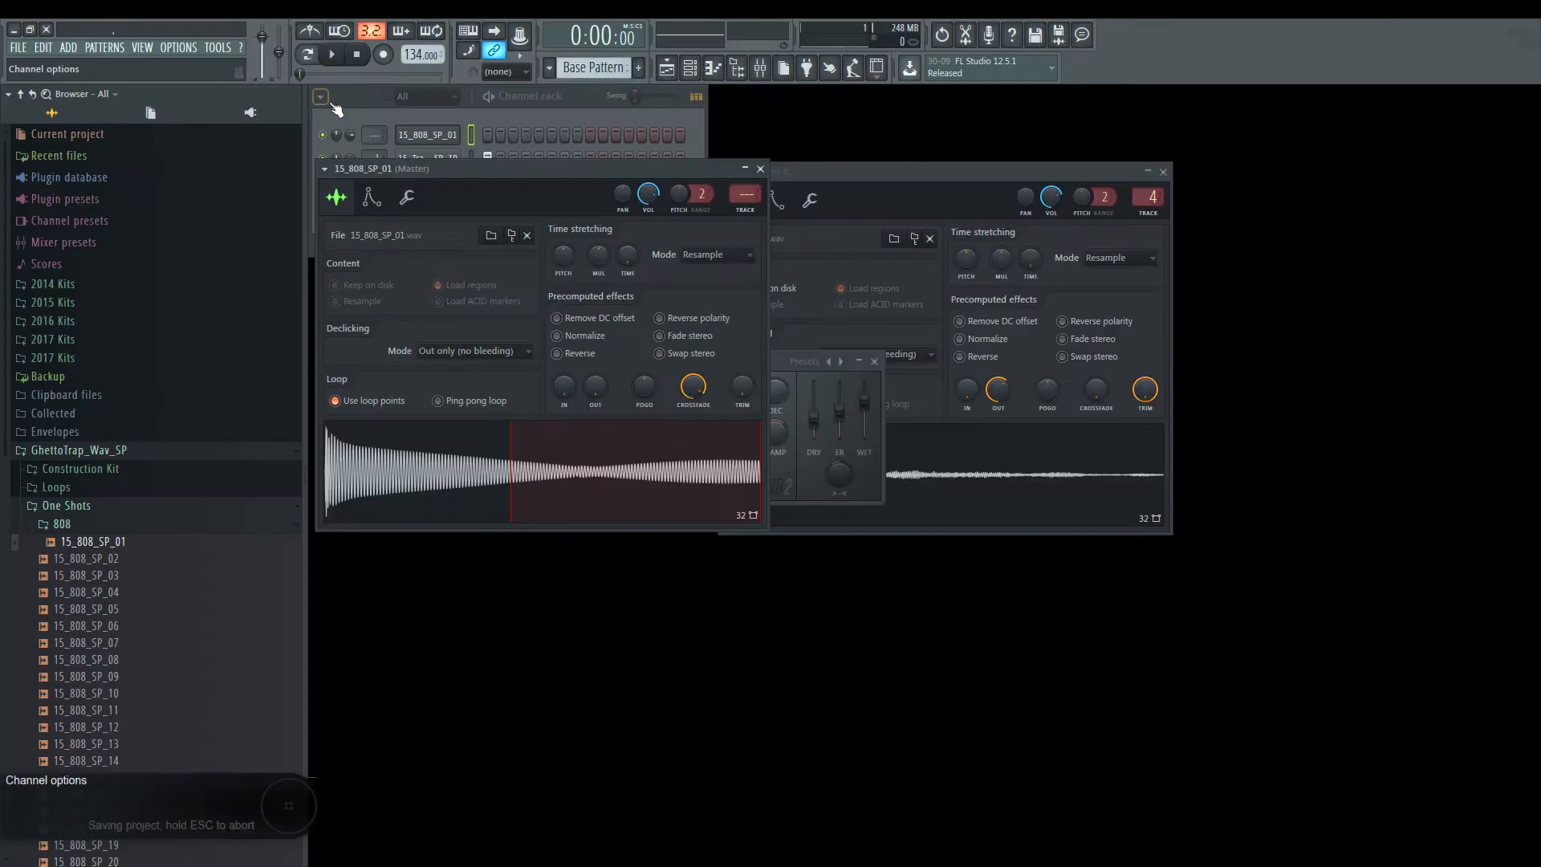
Step: Audition the pack's Kicks one-shots and replace the kick channel's sample with 15_TrapKicks_SP_03
{"action": "left_click", "coordinate": [340, 94]}
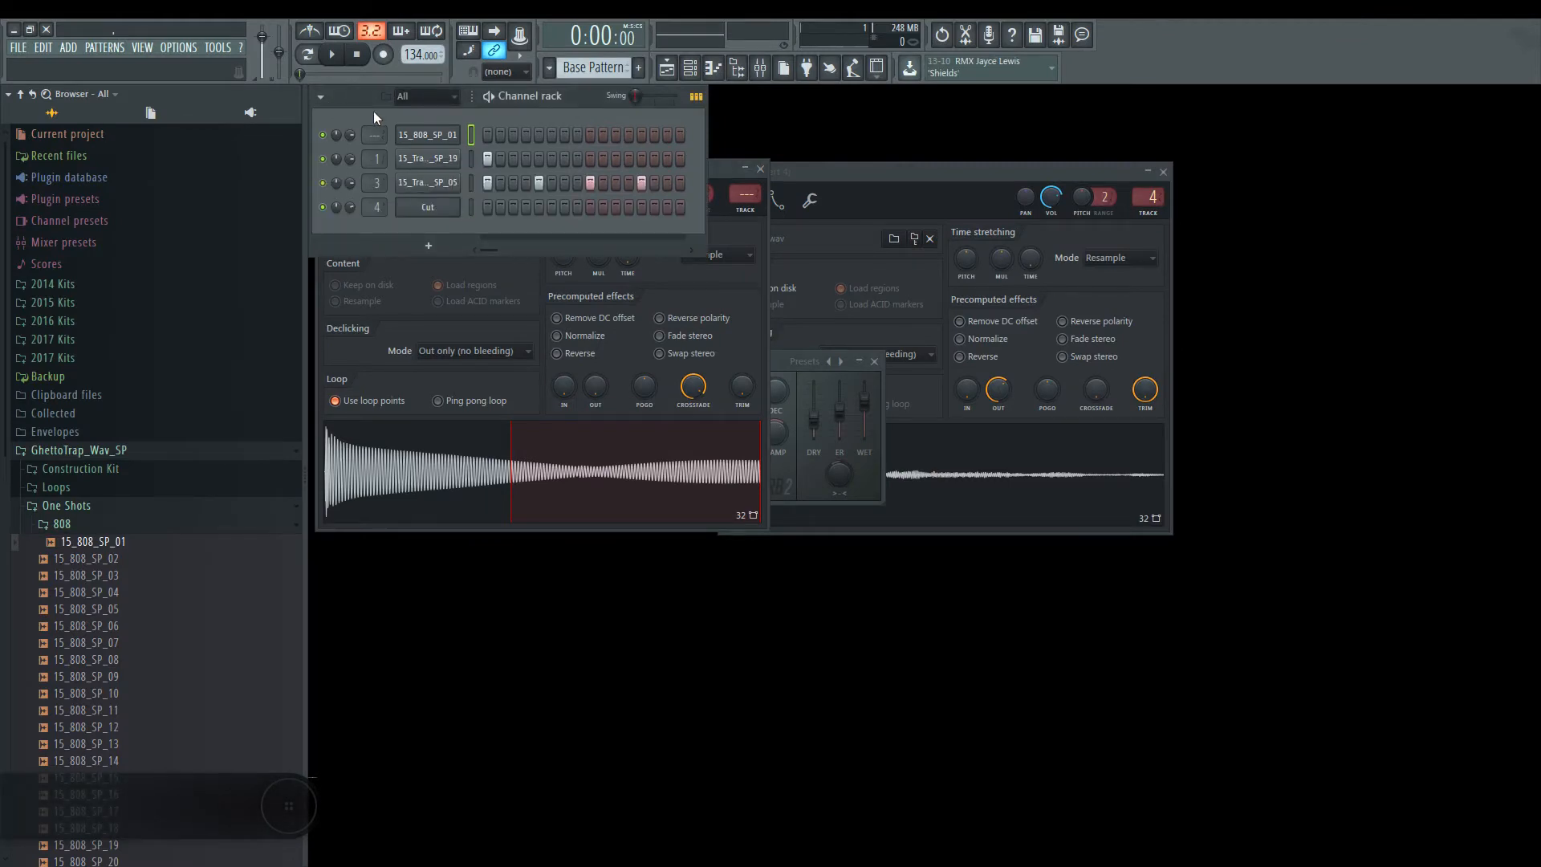
{"action": "left_click", "coordinate": [437, 161]}
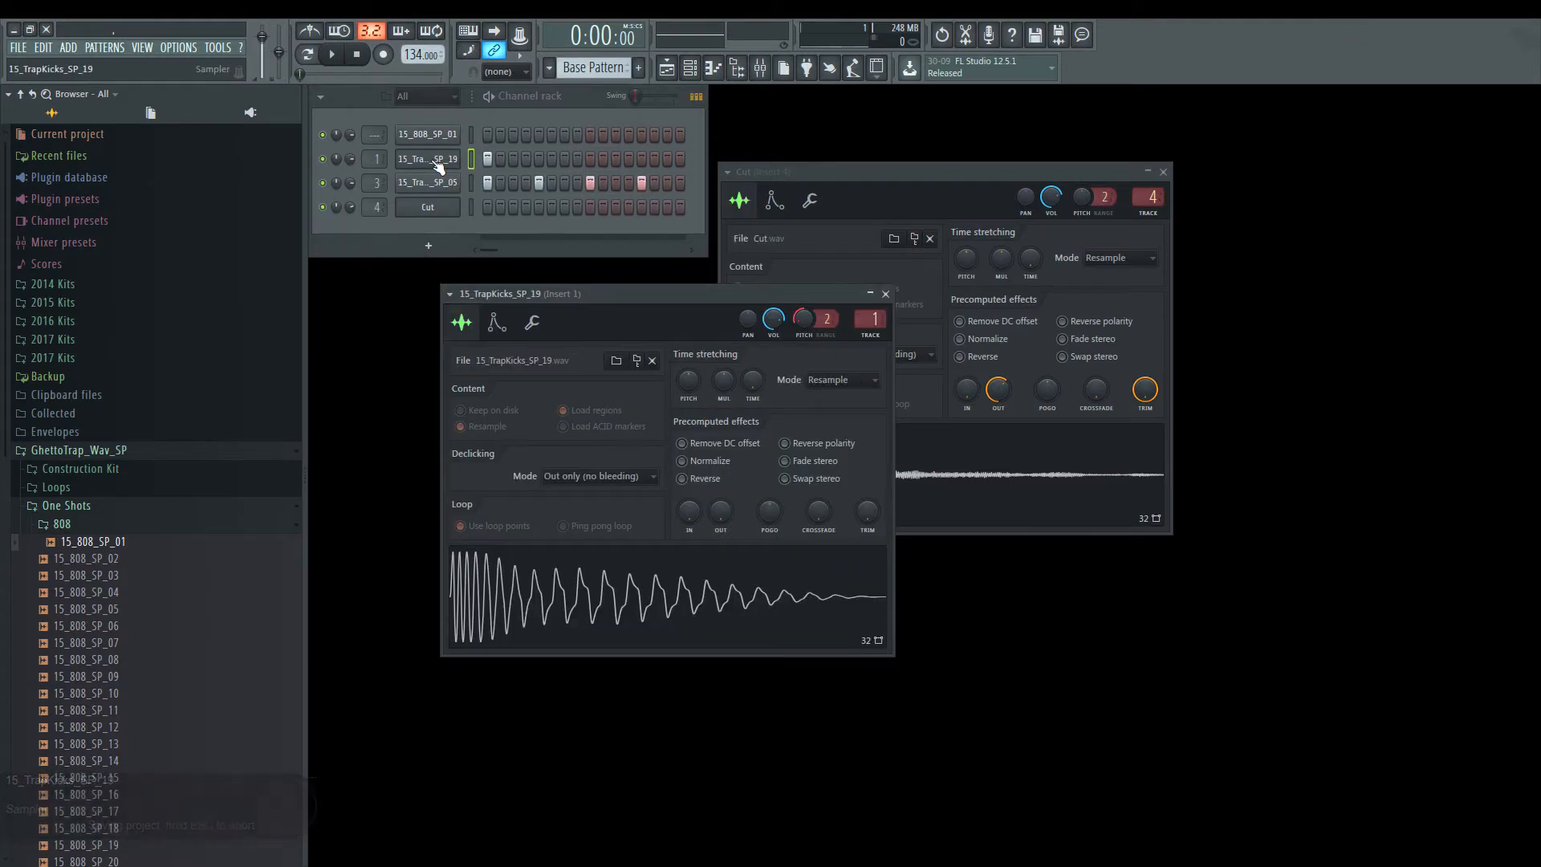
{"action": "right_click", "coordinate": [434, 161]}
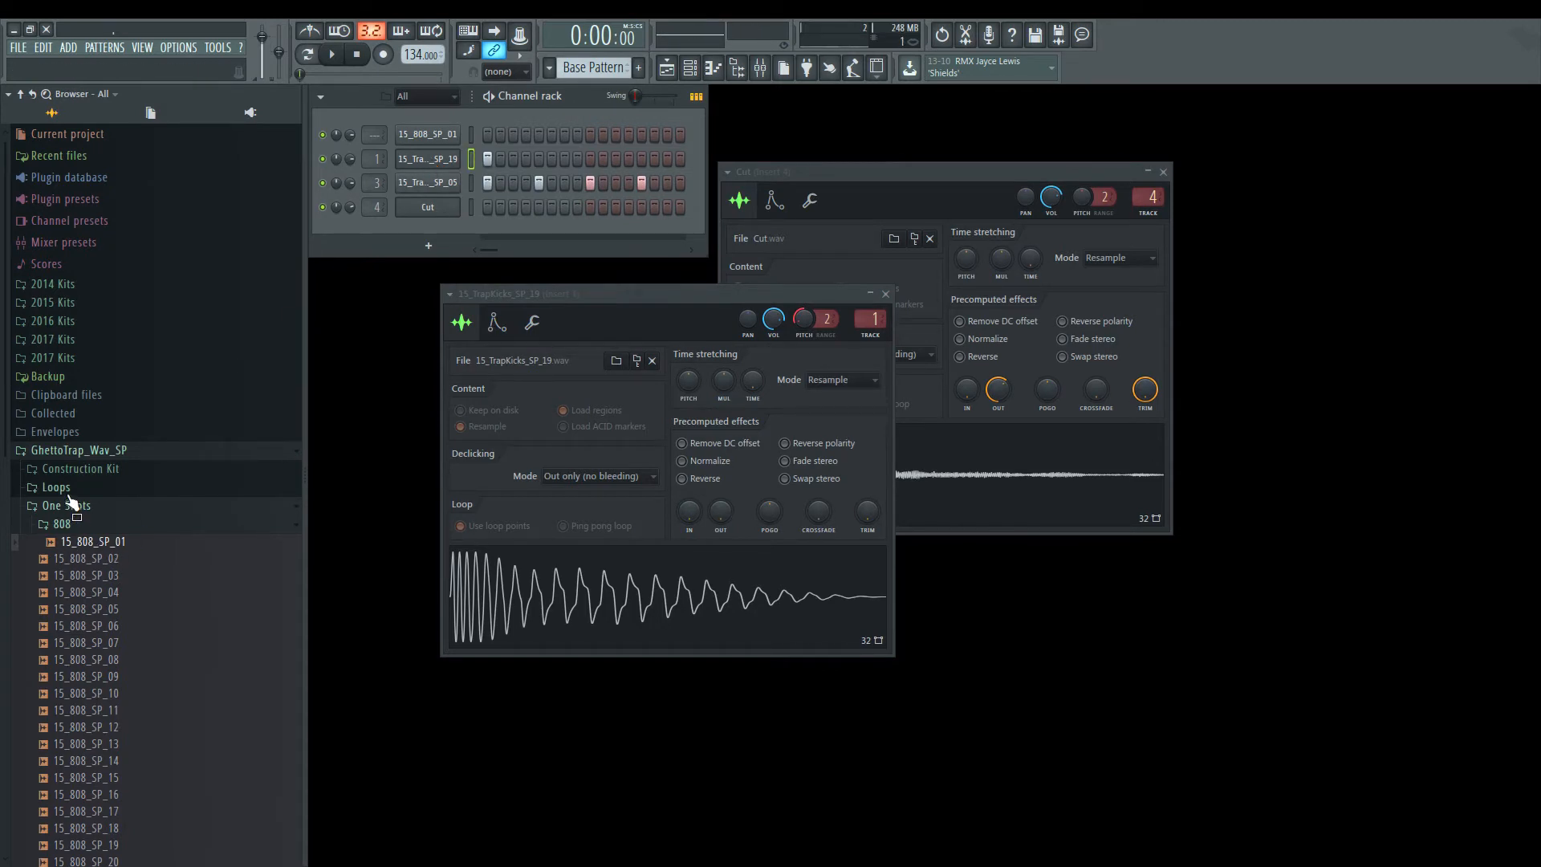
{"action": "left_click", "coordinate": [67, 524]}
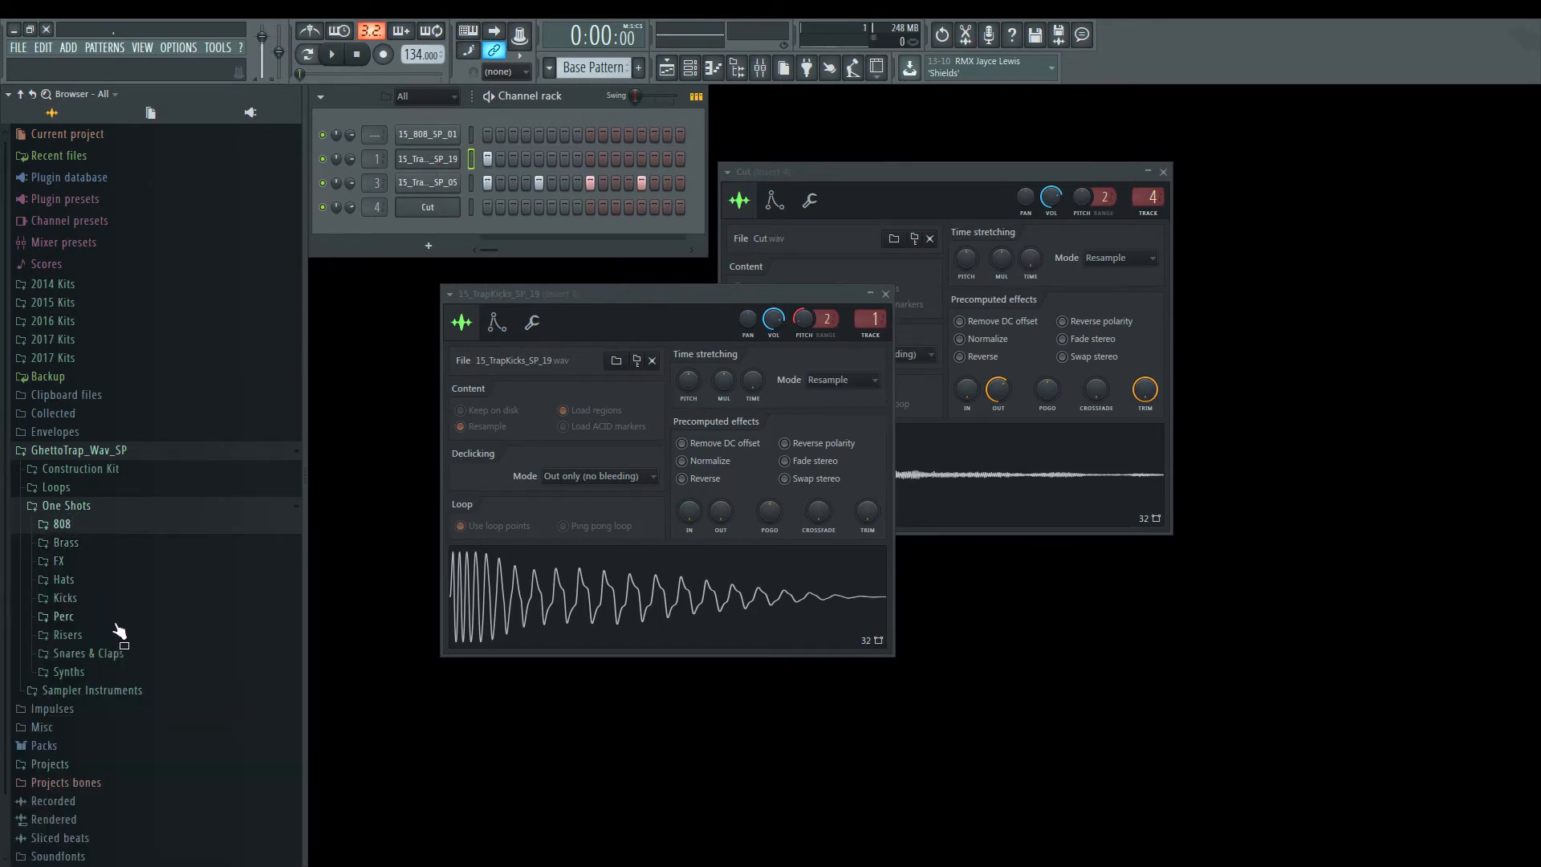
{"action": "left_click", "coordinate": [111, 597]}
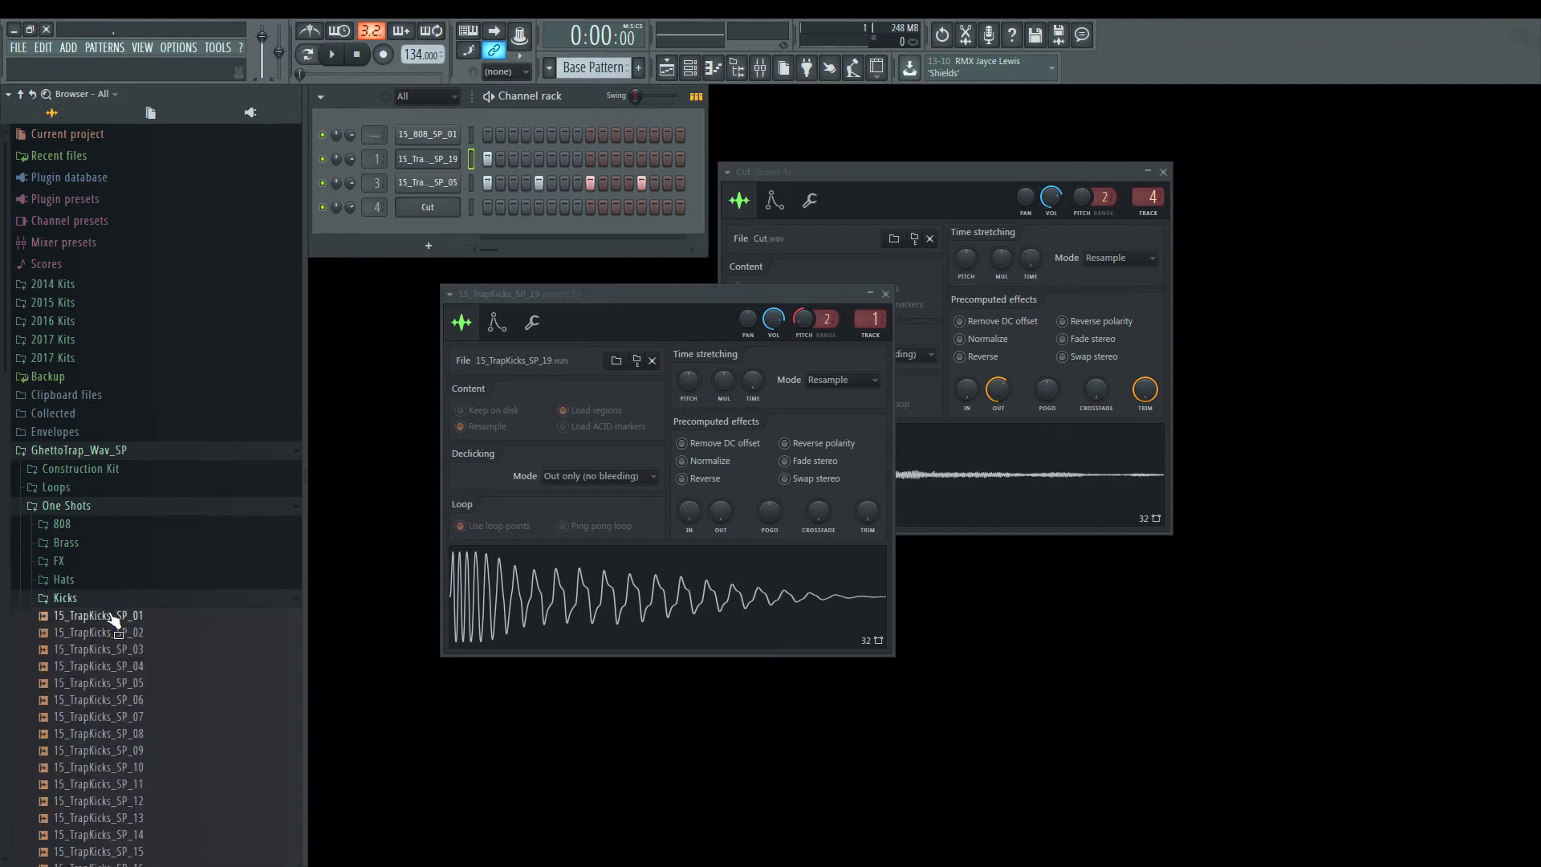
{"action": "left_click_drag", "start_coordinate": [113, 616], "coordinate": [152, 581]}
{"action": "key", "text": "Down"}
{"action": "key", "text": "Down"}
{"action": "key", "text": "Down"}
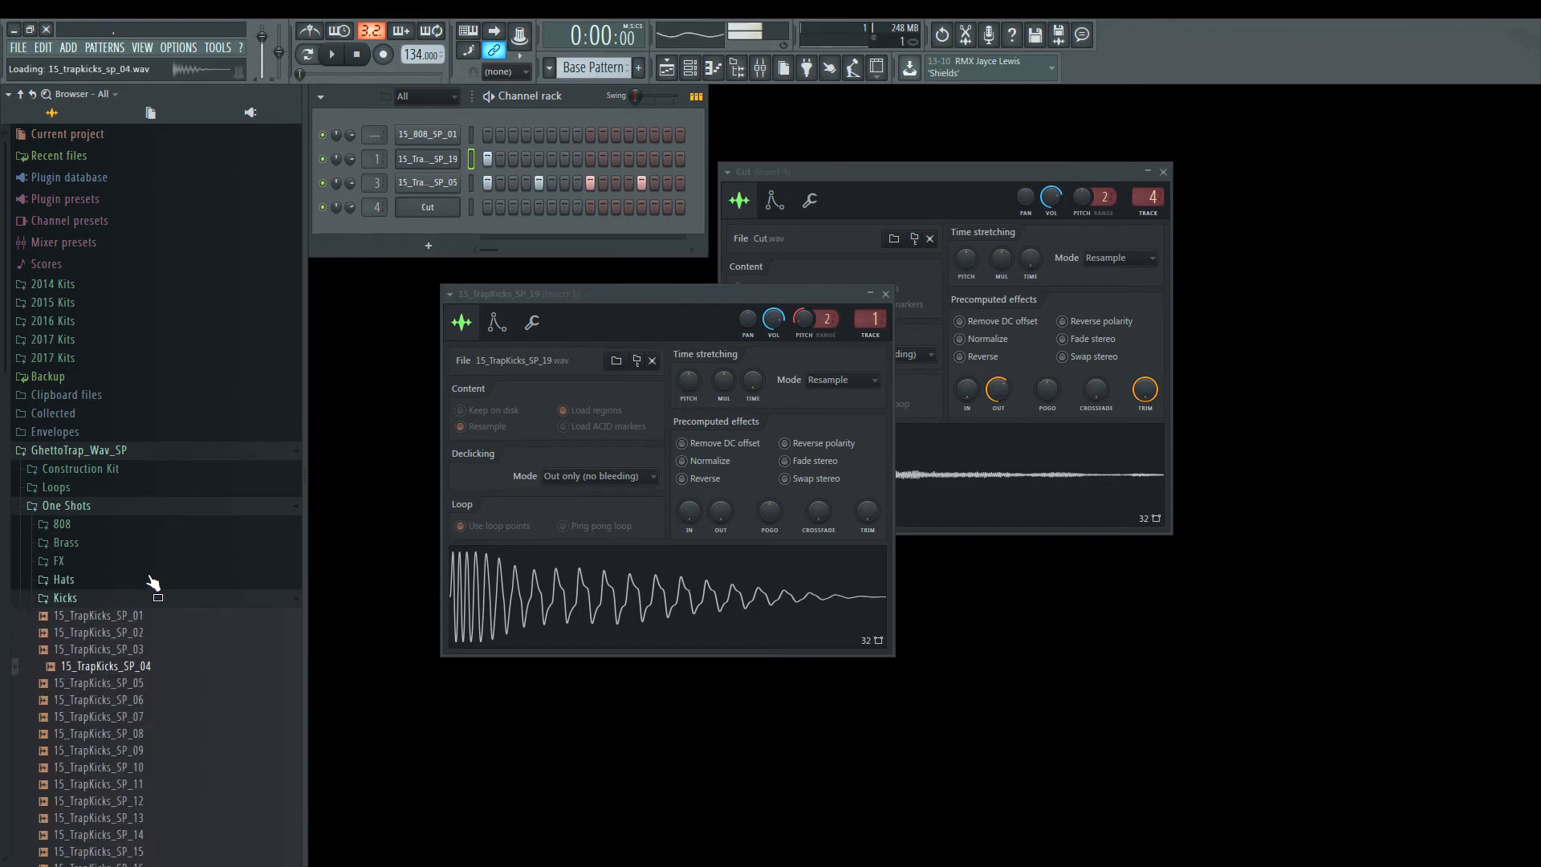
{"action": "key", "text": "Up"}
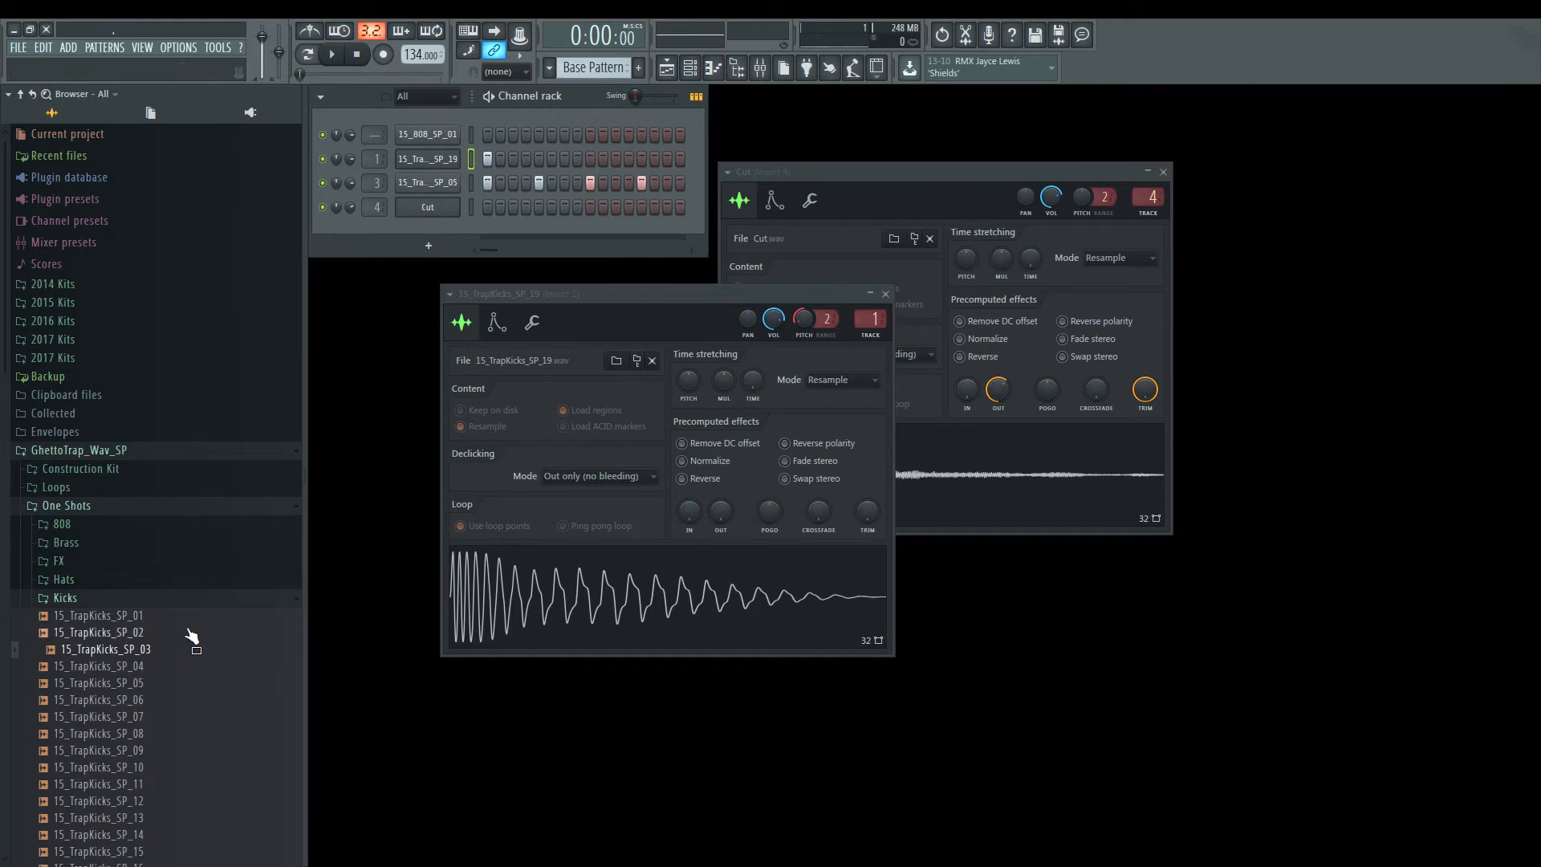
{"action": "left_click_drag", "start_coordinate": [172, 650], "coordinate": [431, 160]}
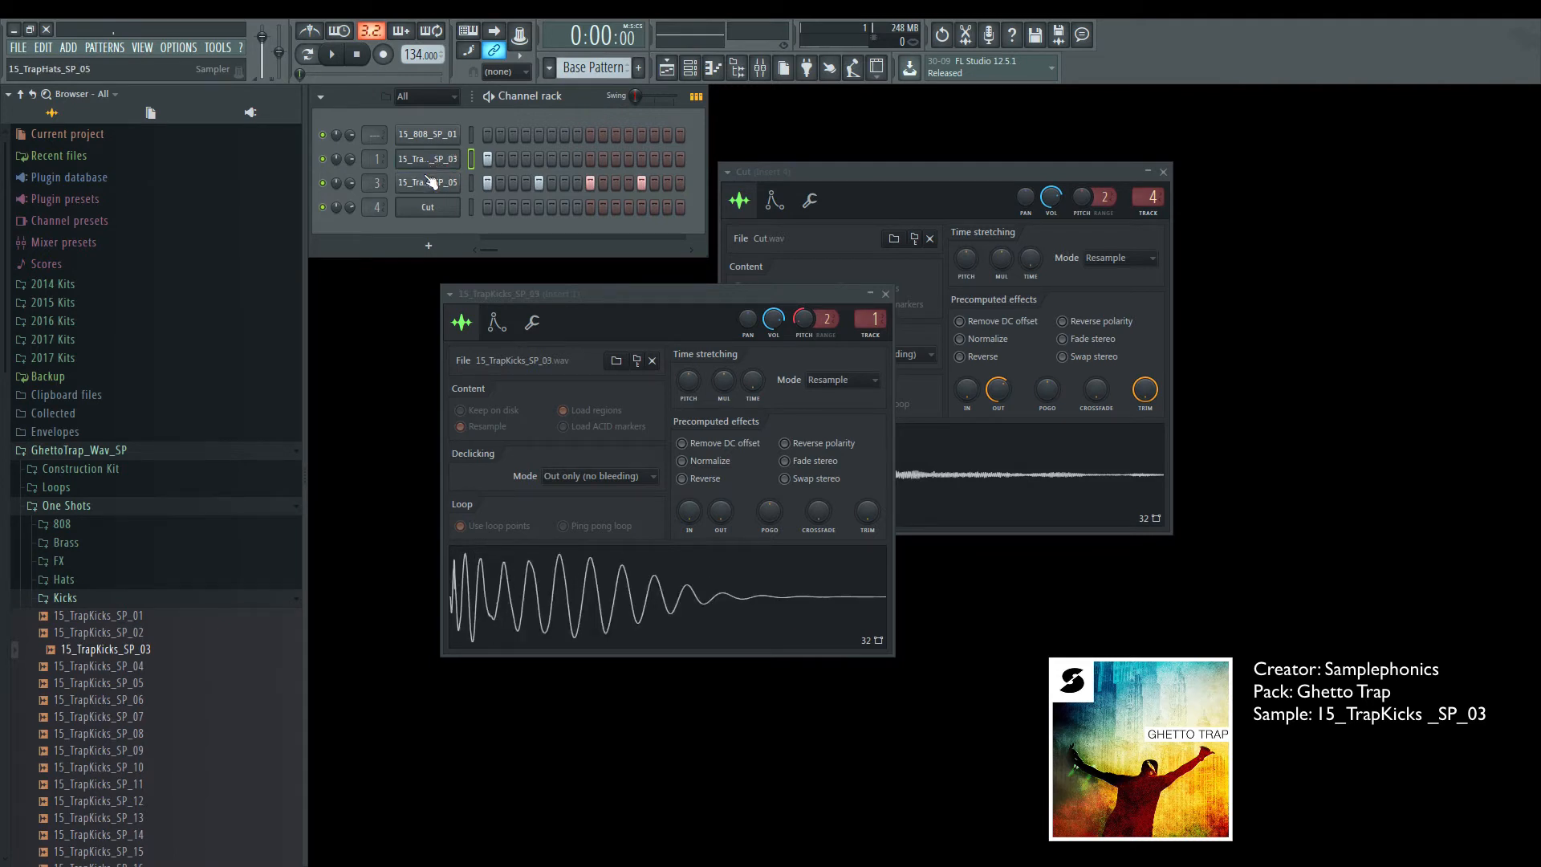
Step: Play the beat and fine-tune the channel pitch of the 15_TrapKicks_SP_03 kick against the 808
{"action": "key", "text": "space"}
{"action": "left_click", "coordinate": [440, 166]}
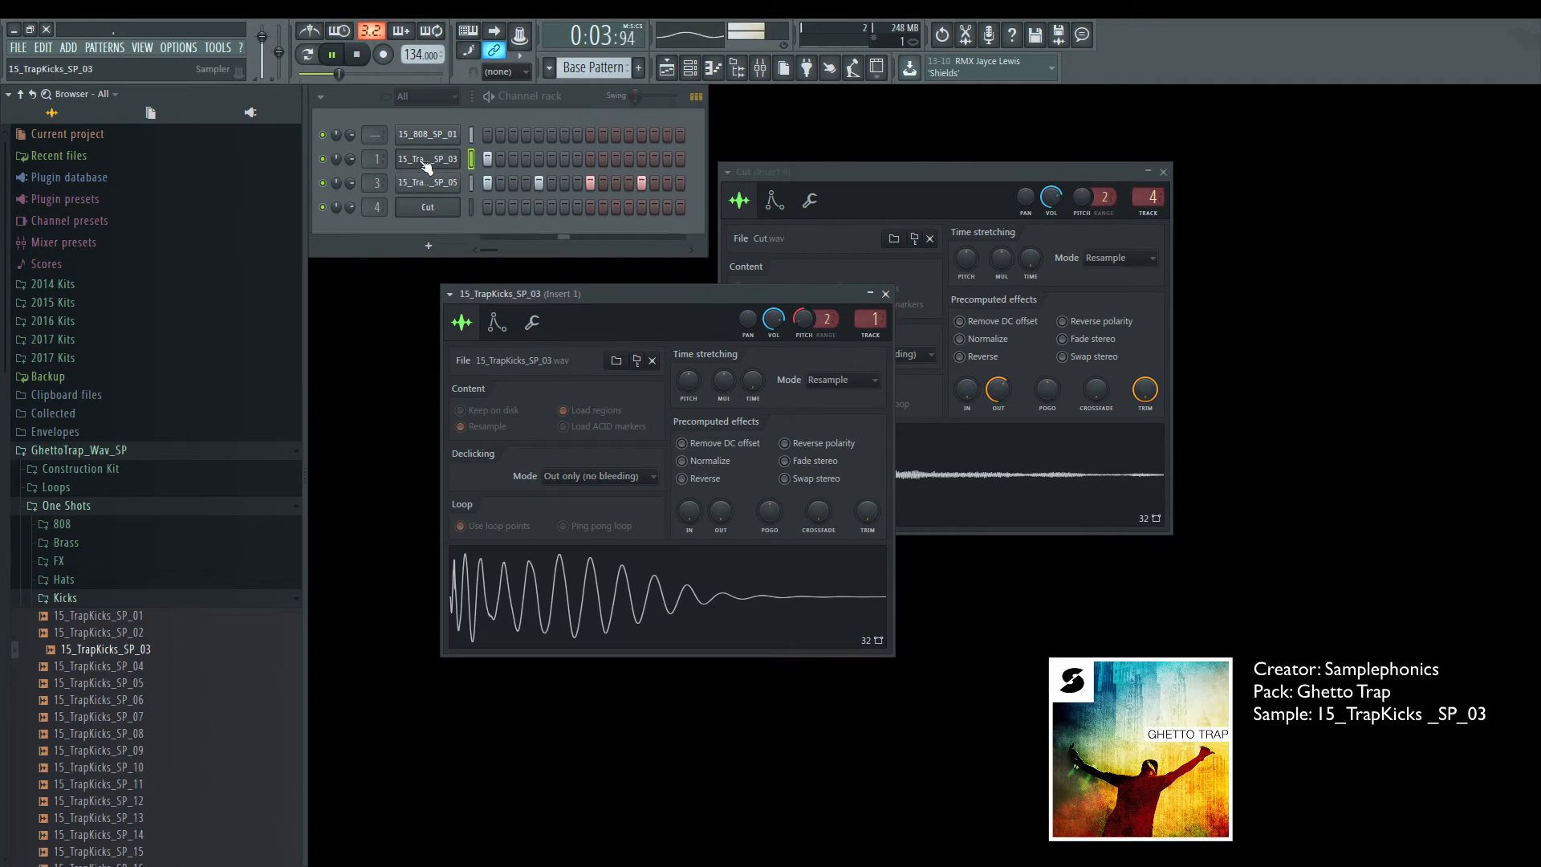
{"action": "left_click_drag", "start_coordinate": [803, 323], "coordinate": [803, 337]}
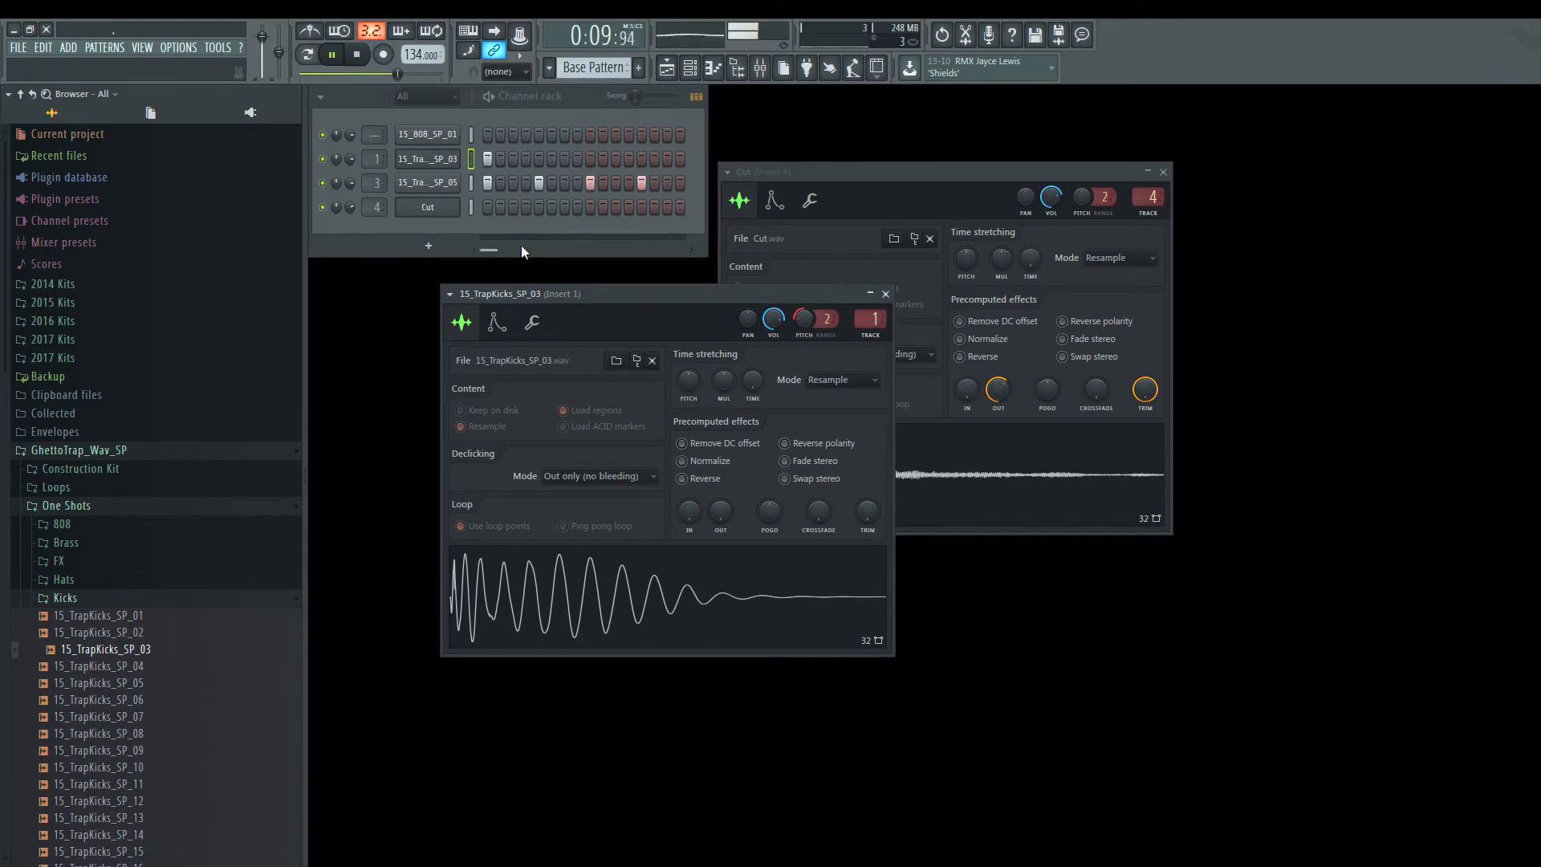
{"action": "left_click", "coordinate": [350, 160]}
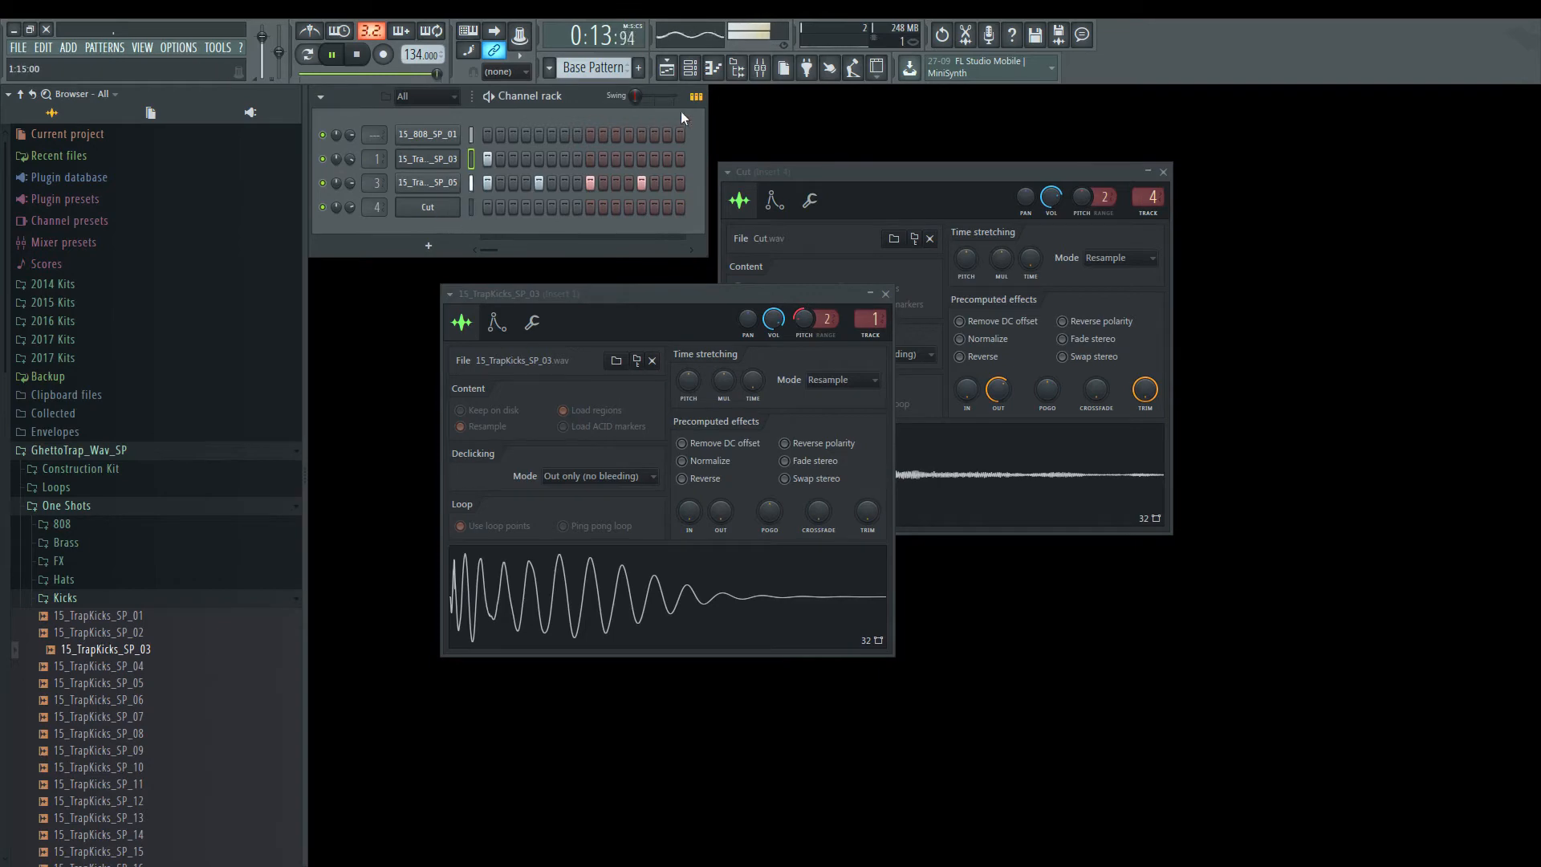
Step: Show the playlist and clone the Base Pattern
{"action": "key", "text": "F5"}
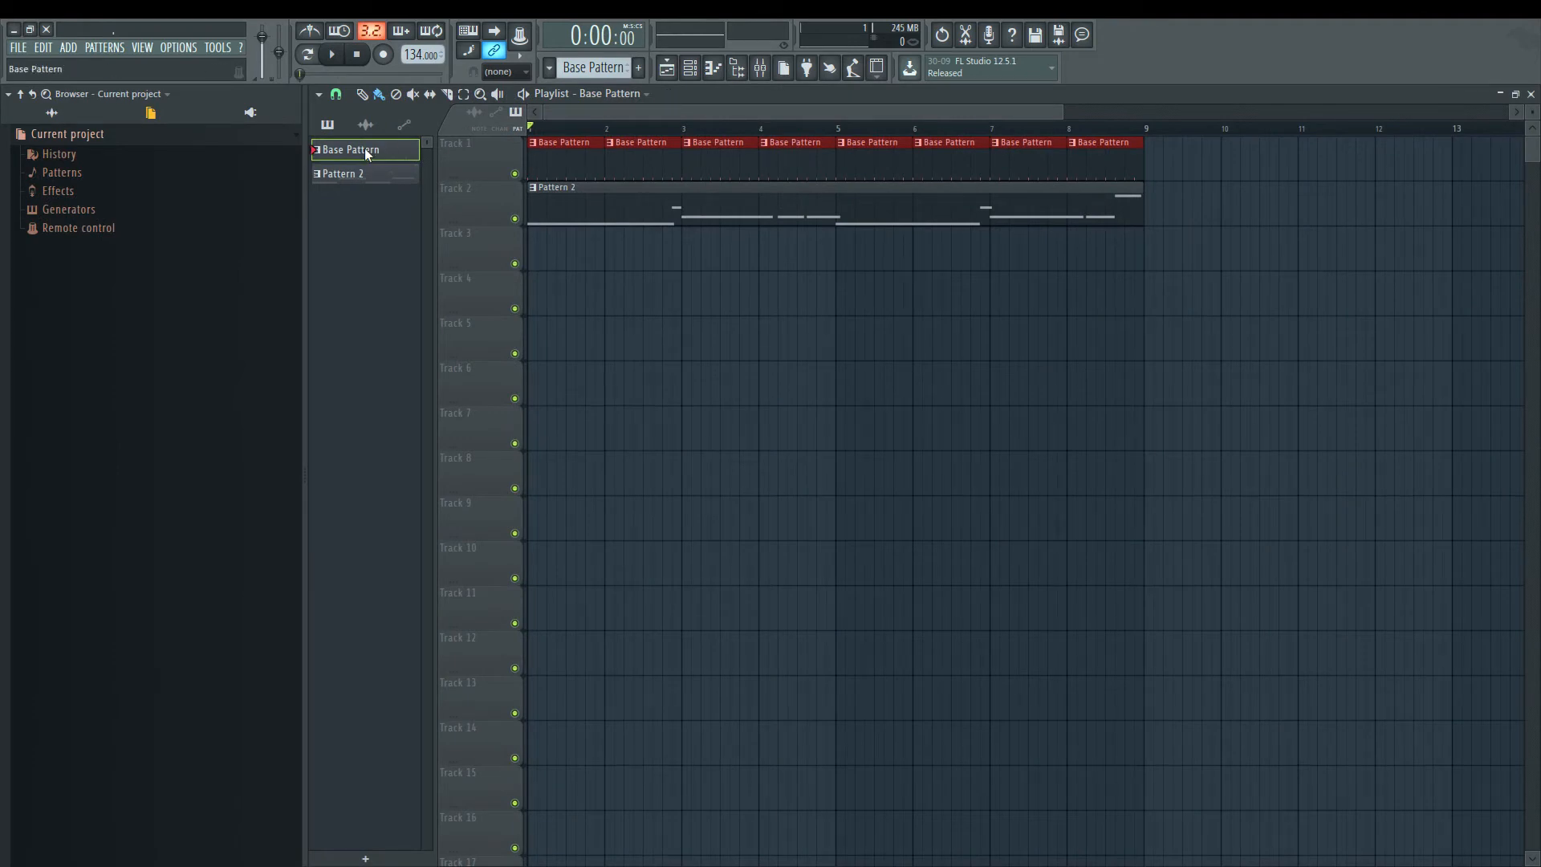
{"action": "left_click", "coordinate": [592, 68]}
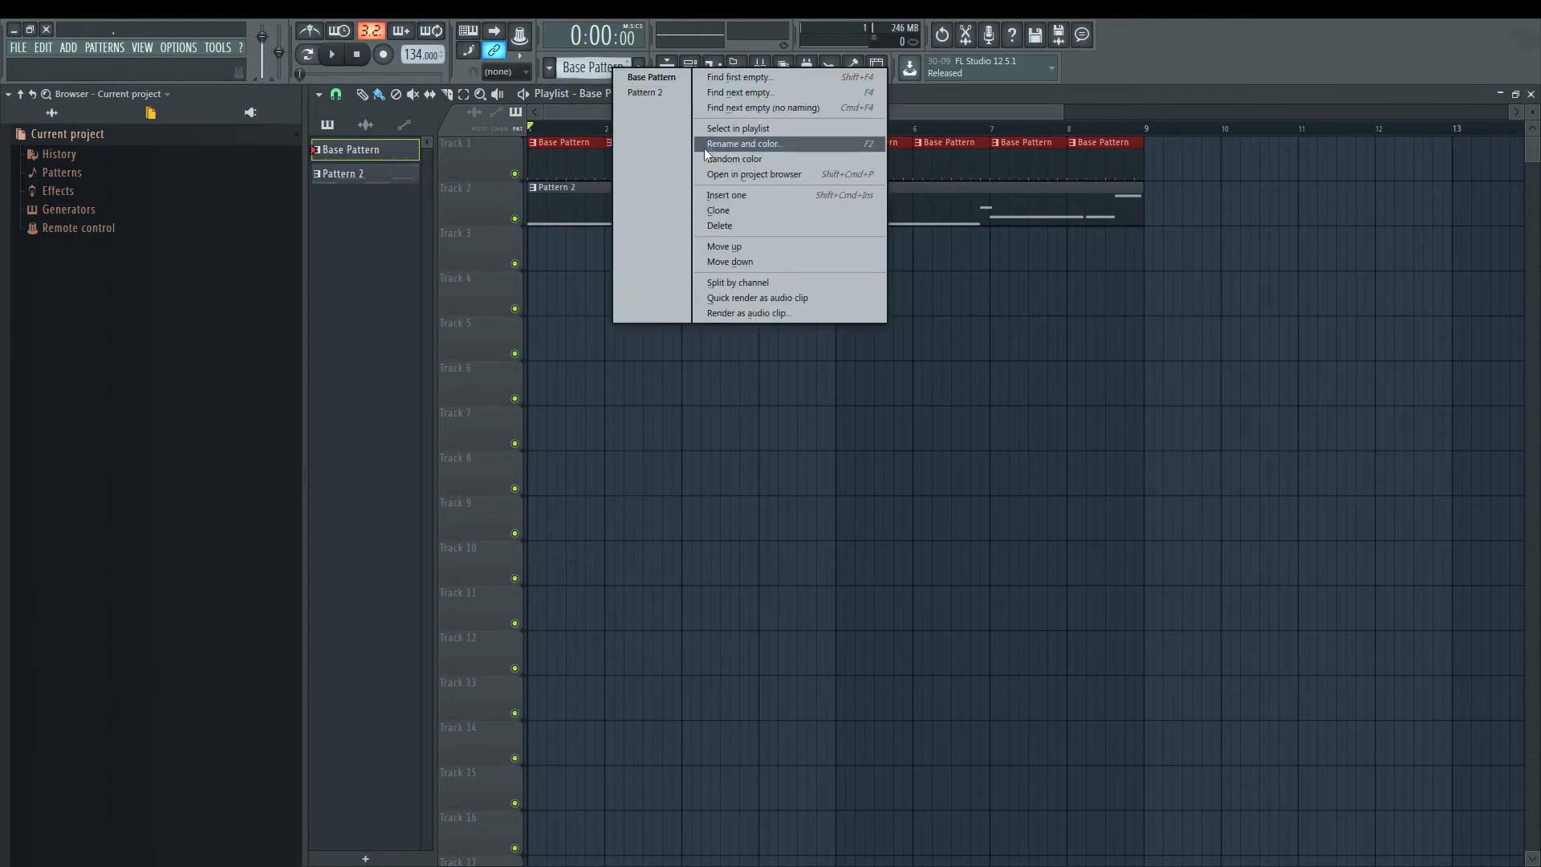
{"action": "left_click", "coordinate": [711, 212]}
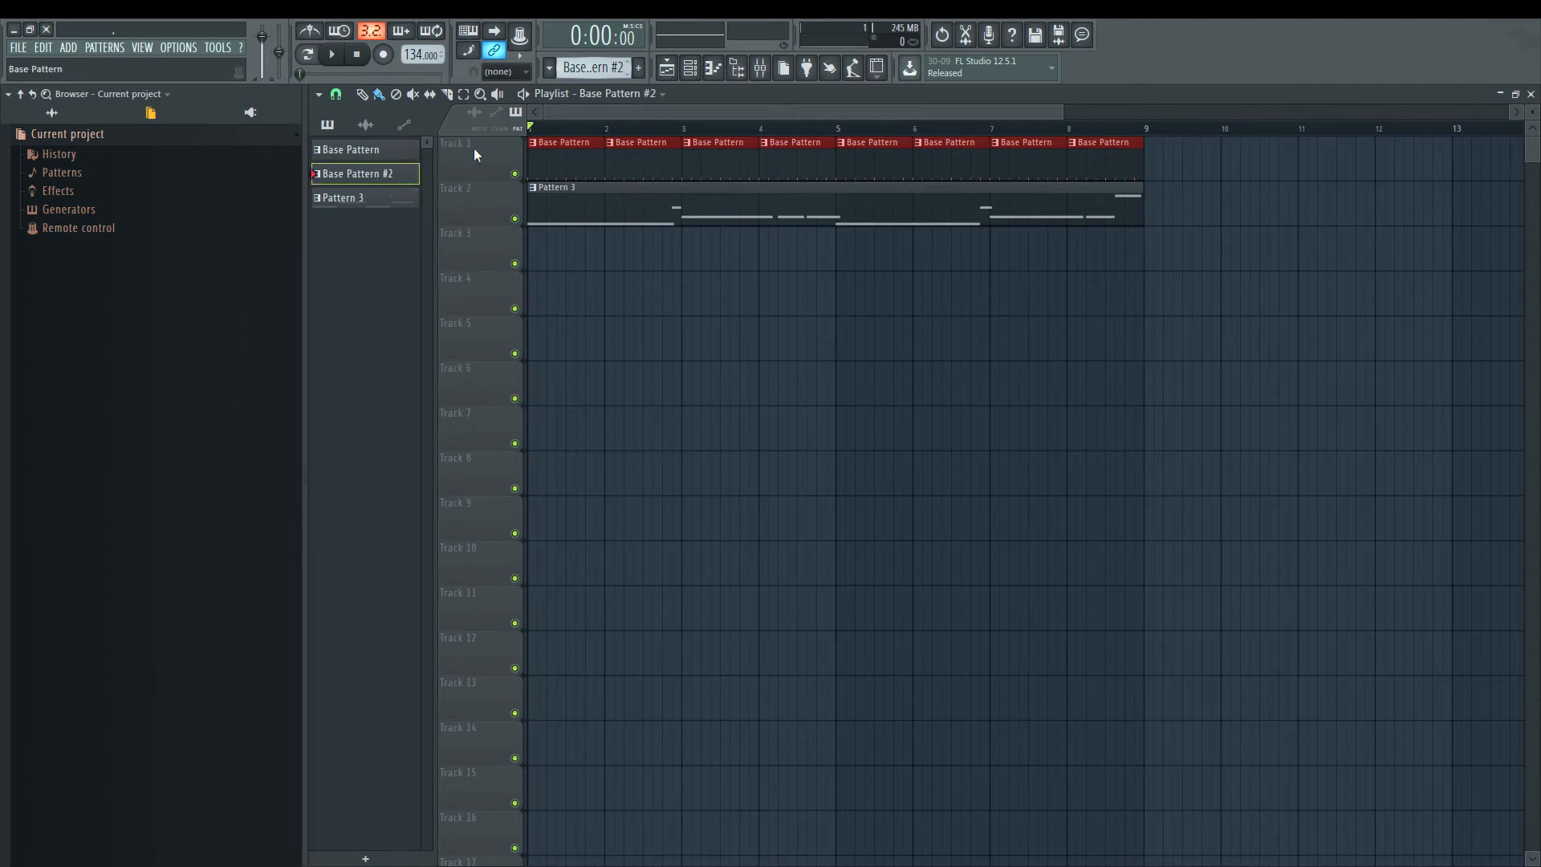
Step: Rename the cloned pattern Base Pattern #2 as Base Pattern Alt
{"action": "scroll", "coordinate": [589, 71], "scroll_direction": "up", "scroll_amount": 1}
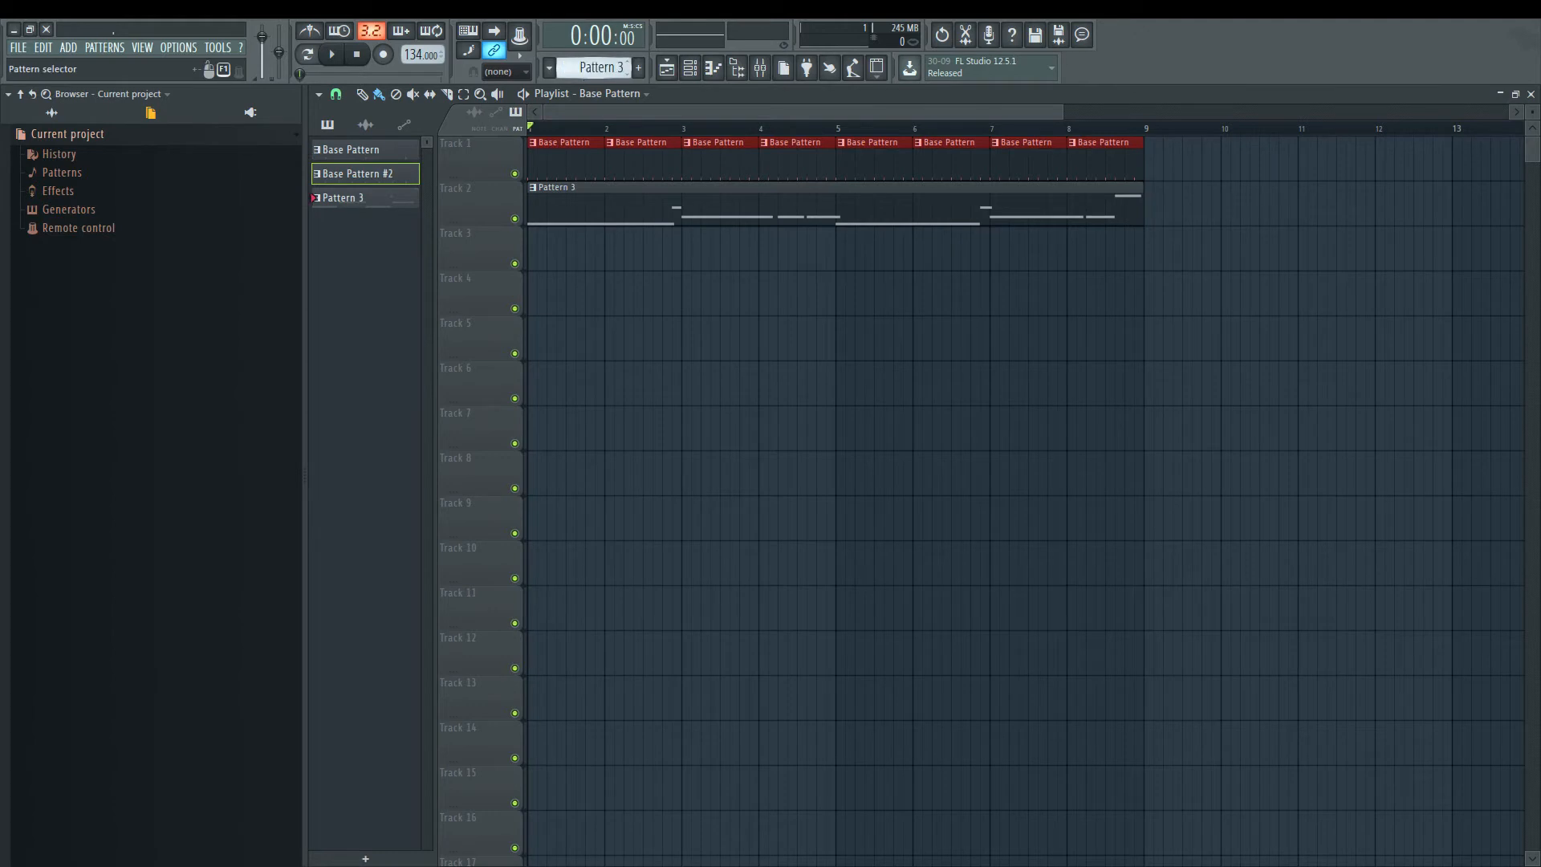
{"action": "scroll", "coordinate": [589, 70], "scroll_direction": "down", "scroll_amount": 1}
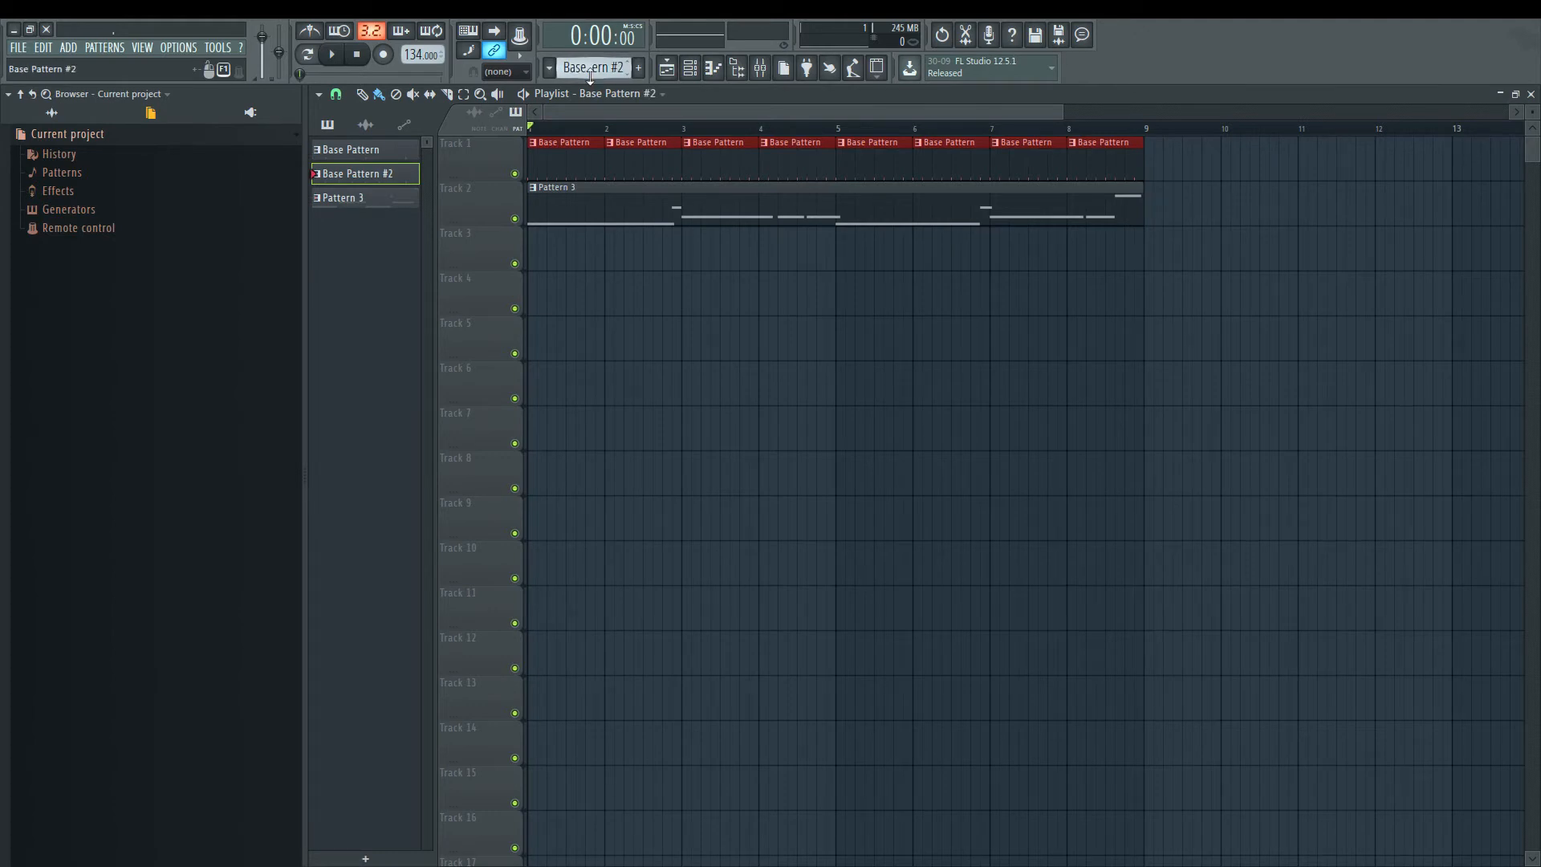
{"action": "key", "text": "F2"}
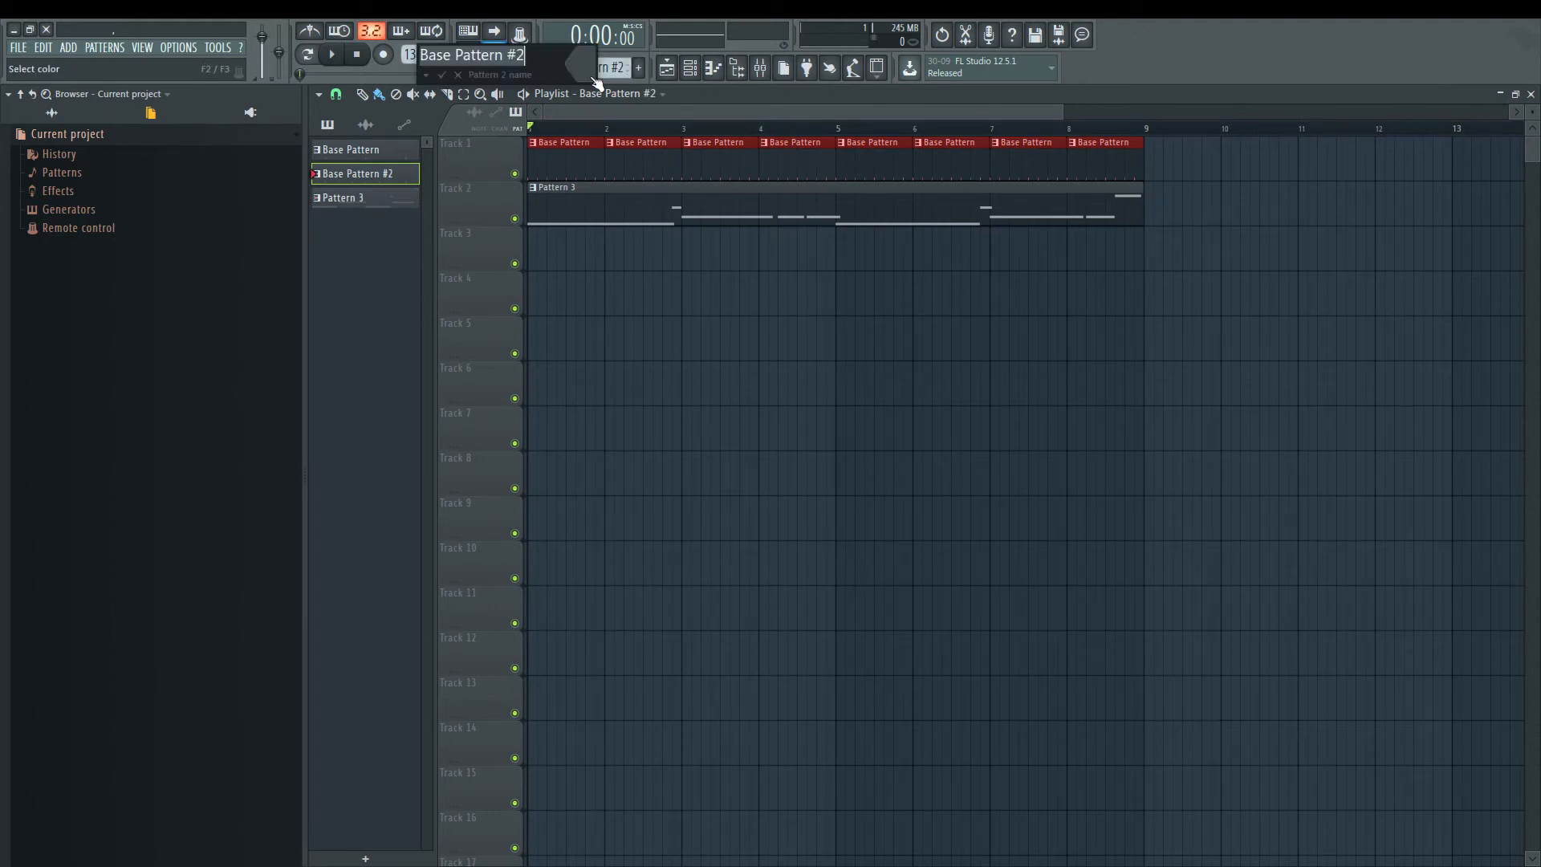
{"action": "key", "text": "BackSpace"}
{"action": "key", "text": "BackSpace"}
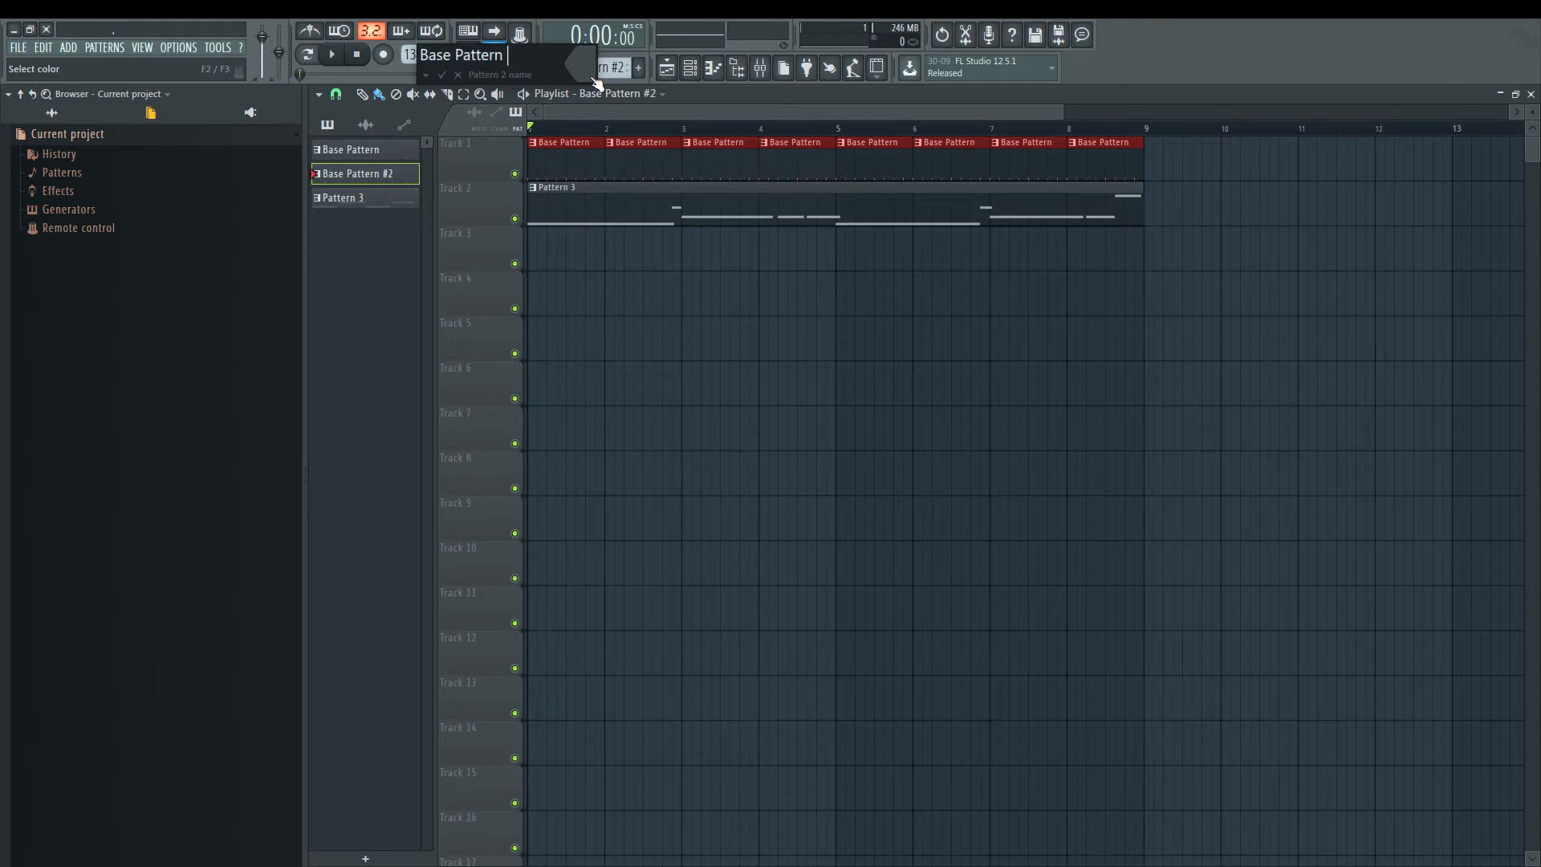
{"action": "type", "text": "Alt"}
{"action": "key", "text": "Return"}
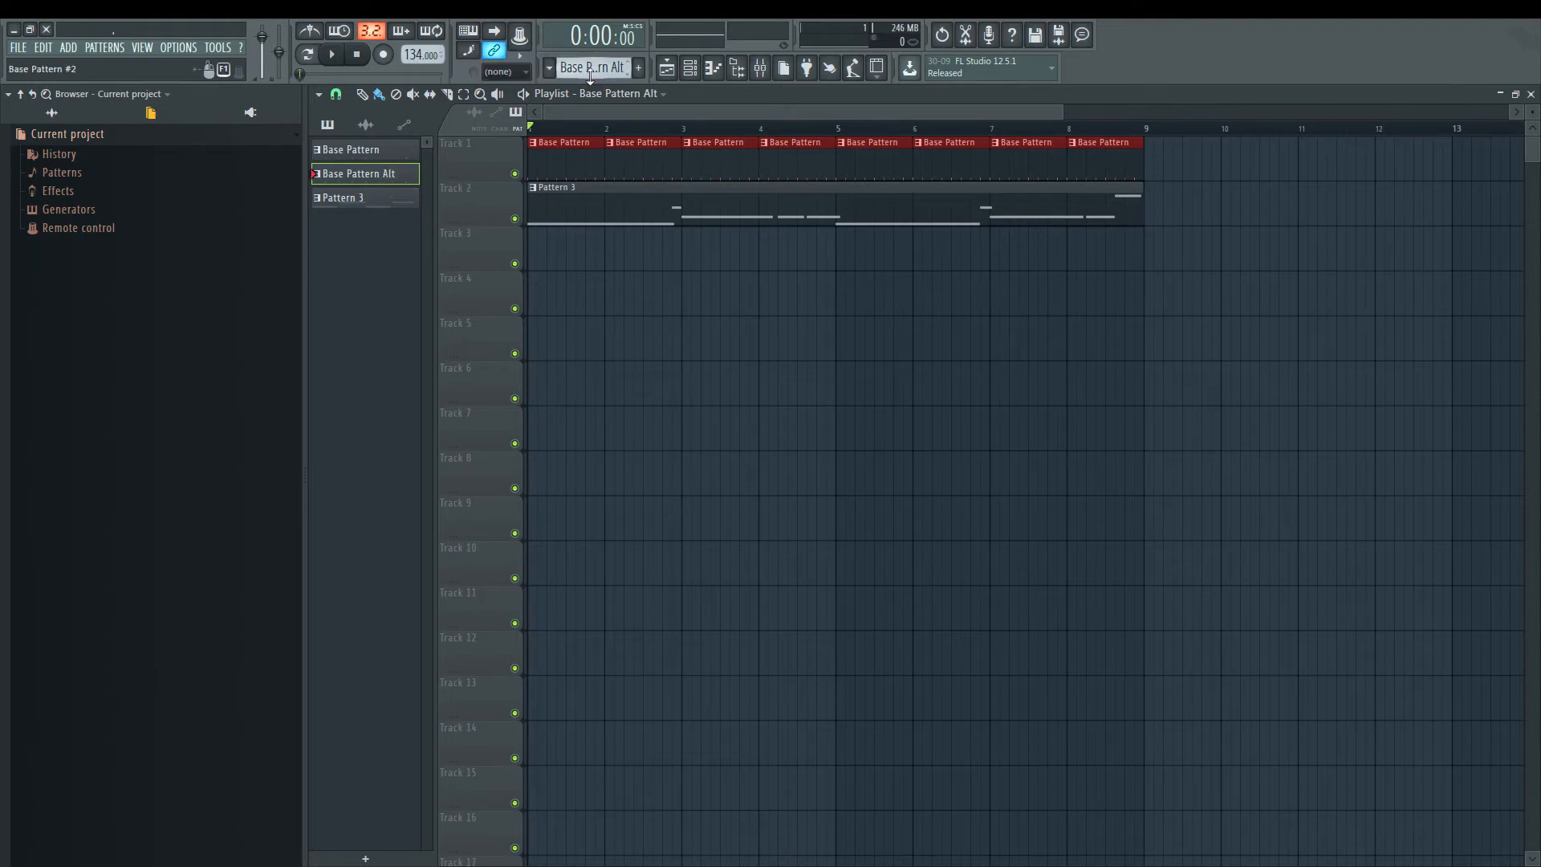
Step: Remove the Base Pattern clips in bars 2, 4, 6 and 8 of Track 1 in the playlist
{"action": "right_click", "coordinate": [639, 152]}
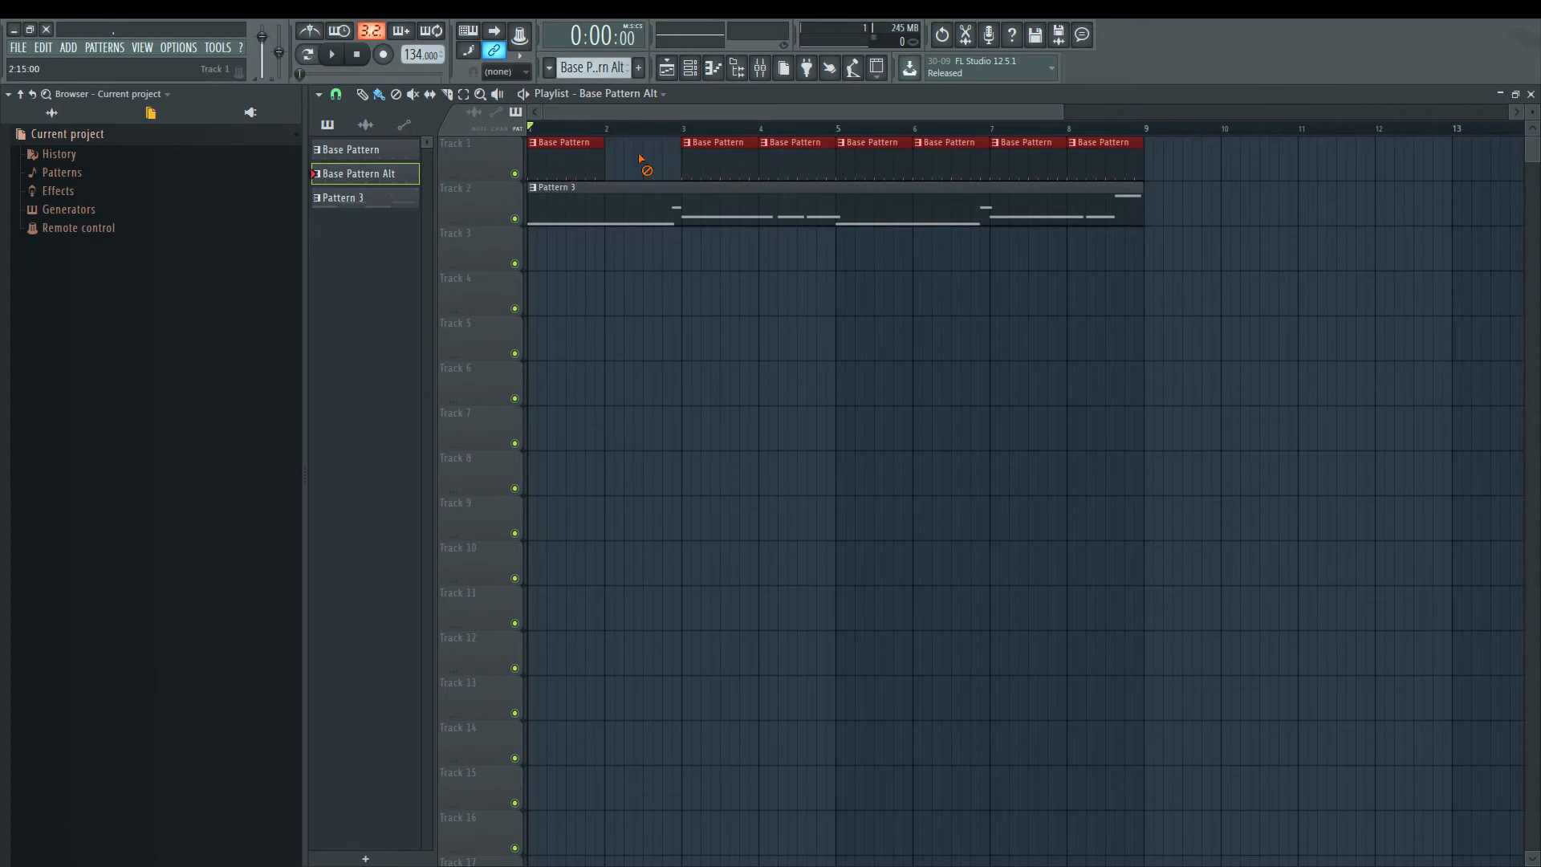
{"action": "right_click", "coordinate": [802, 153]}
{"action": "right_click", "coordinate": [953, 157]}
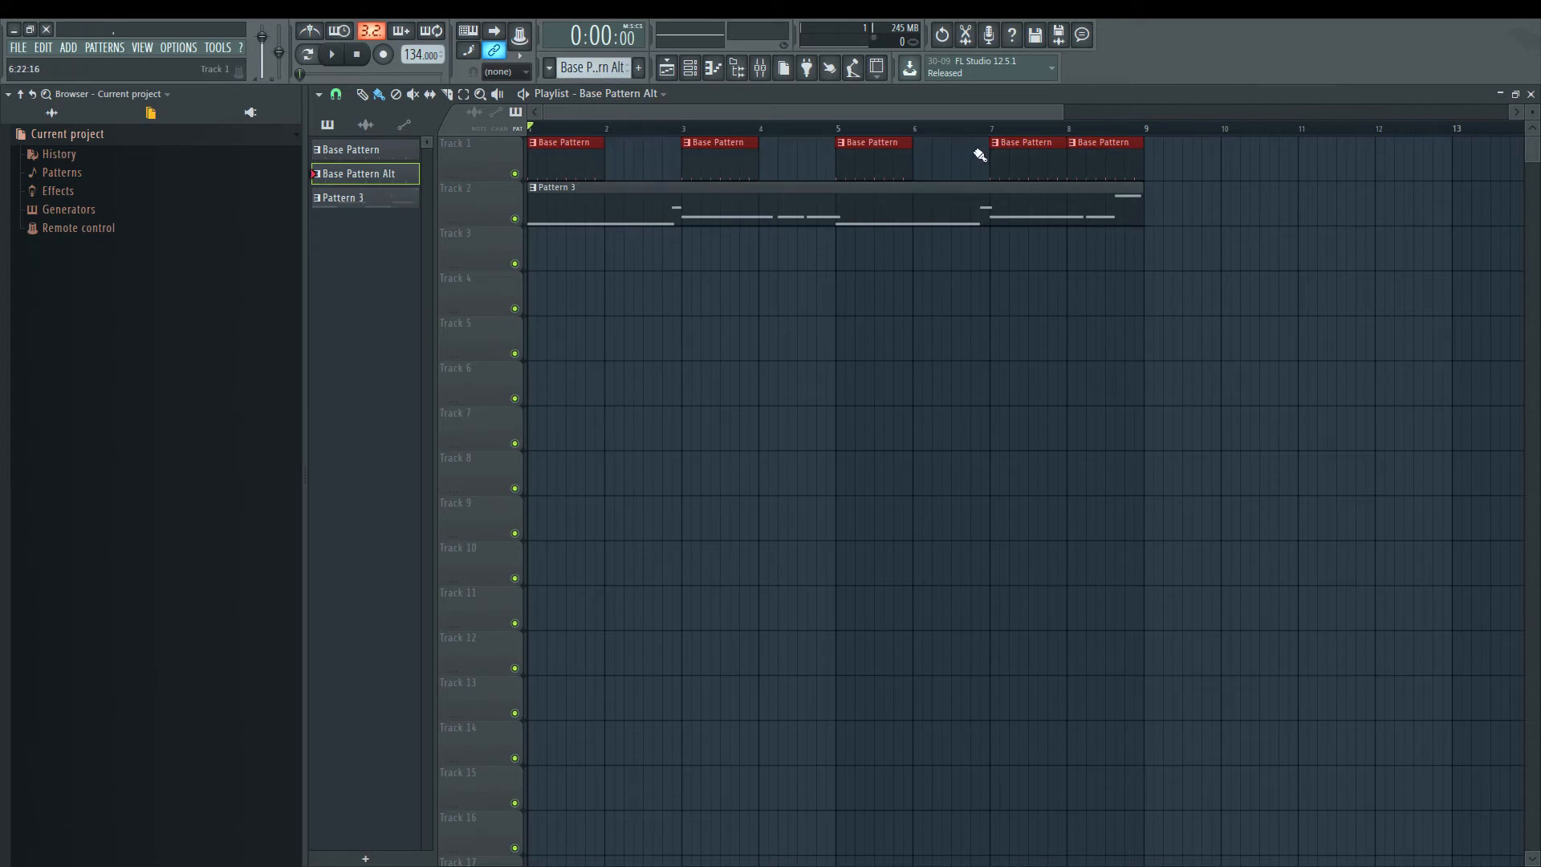
{"action": "right_click", "coordinate": [1093, 157]}
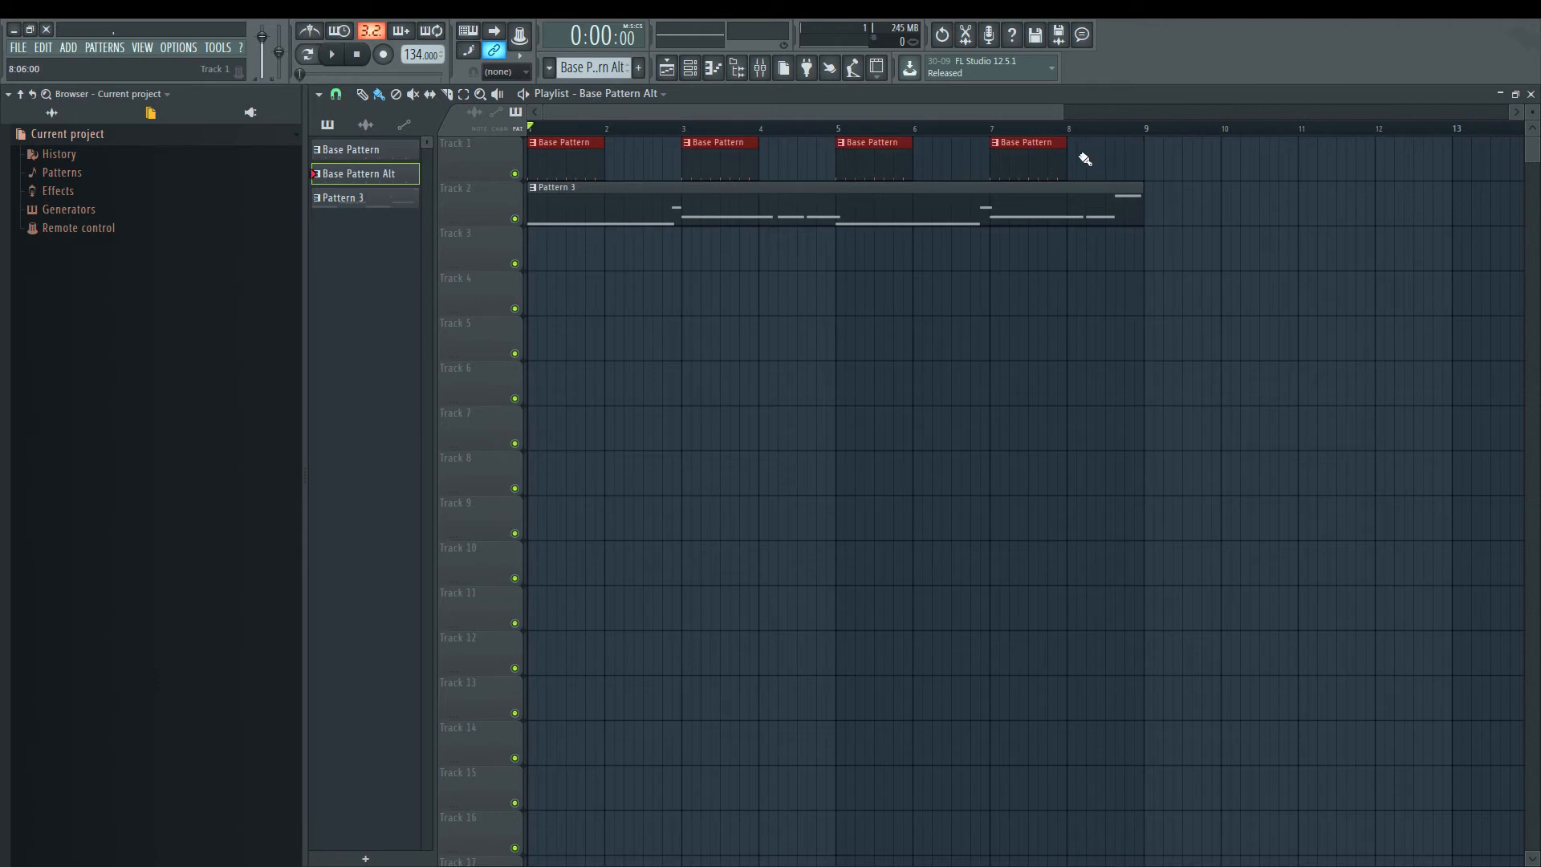
Step: Show the channel rack and add a hit on step 27 of the mixer track 3 channel in Base Pattern Alt
{"action": "left_click", "coordinate": [691, 77]}
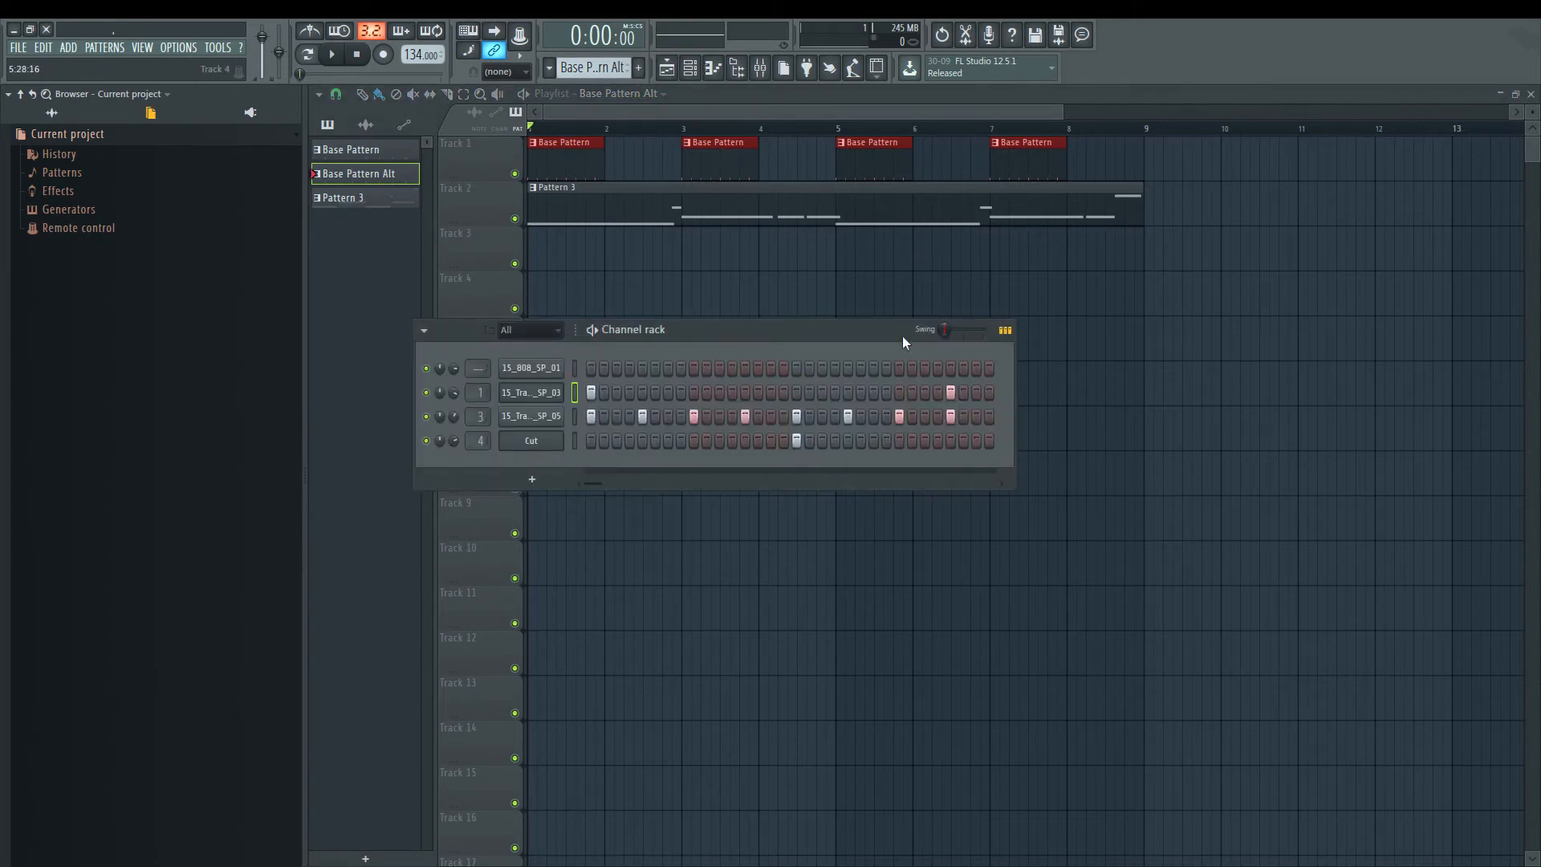
{"action": "right_click", "coordinate": [948, 412]}
{"action": "left_click", "coordinate": [925, 416]}
Step: Play the song, place Base Pattern Alt in bars 2 and 6 of Track 1, and add a step 31 hit on its mixer track 3 channel
{"action": "key", "text": "space"}
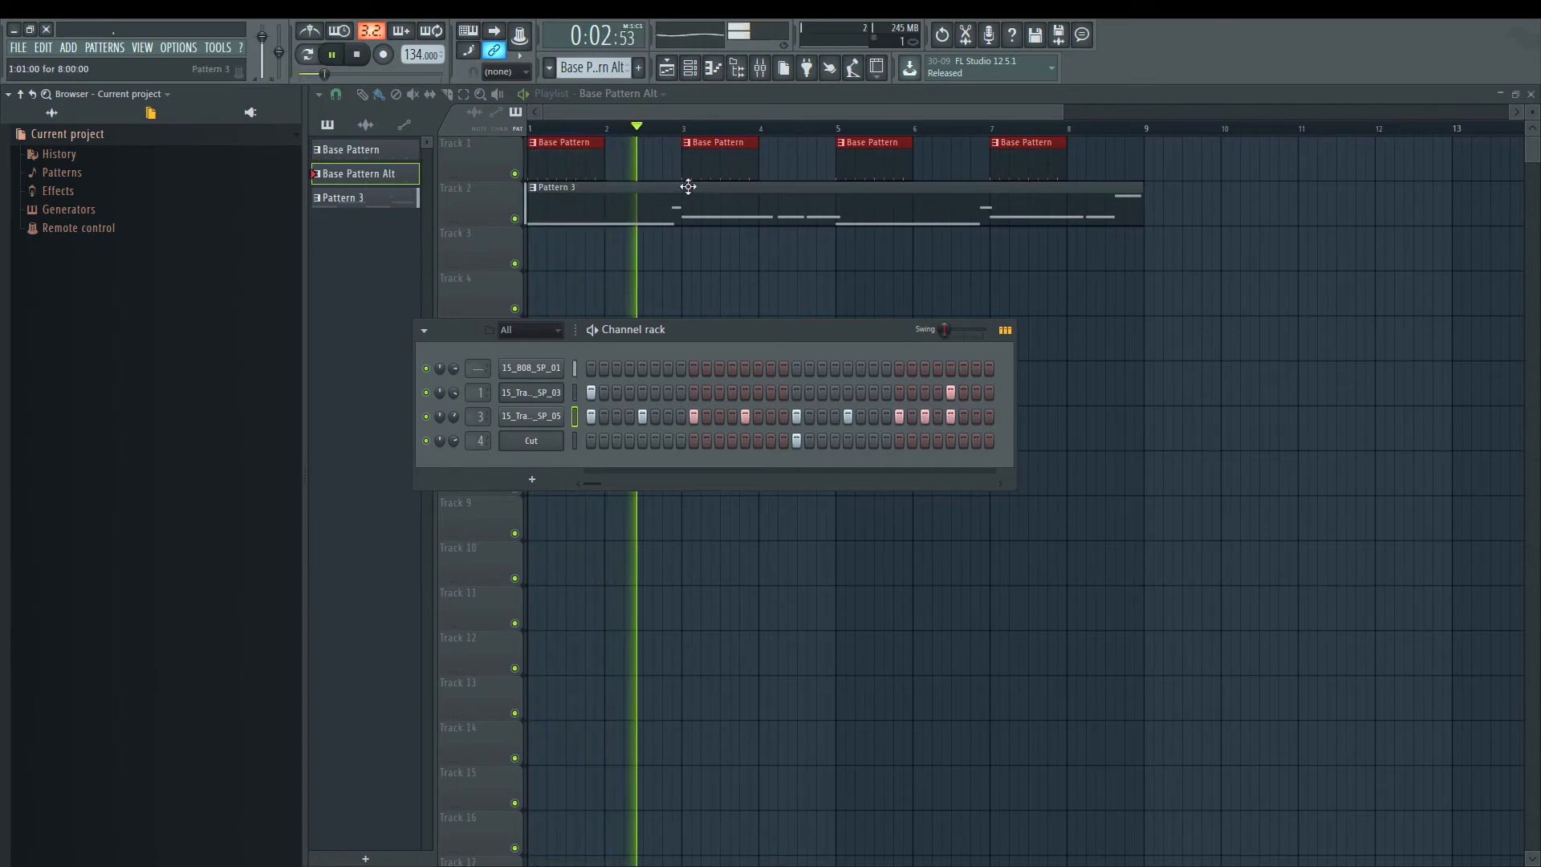
{"action": "left_click", "coordinate": [618, 167]}
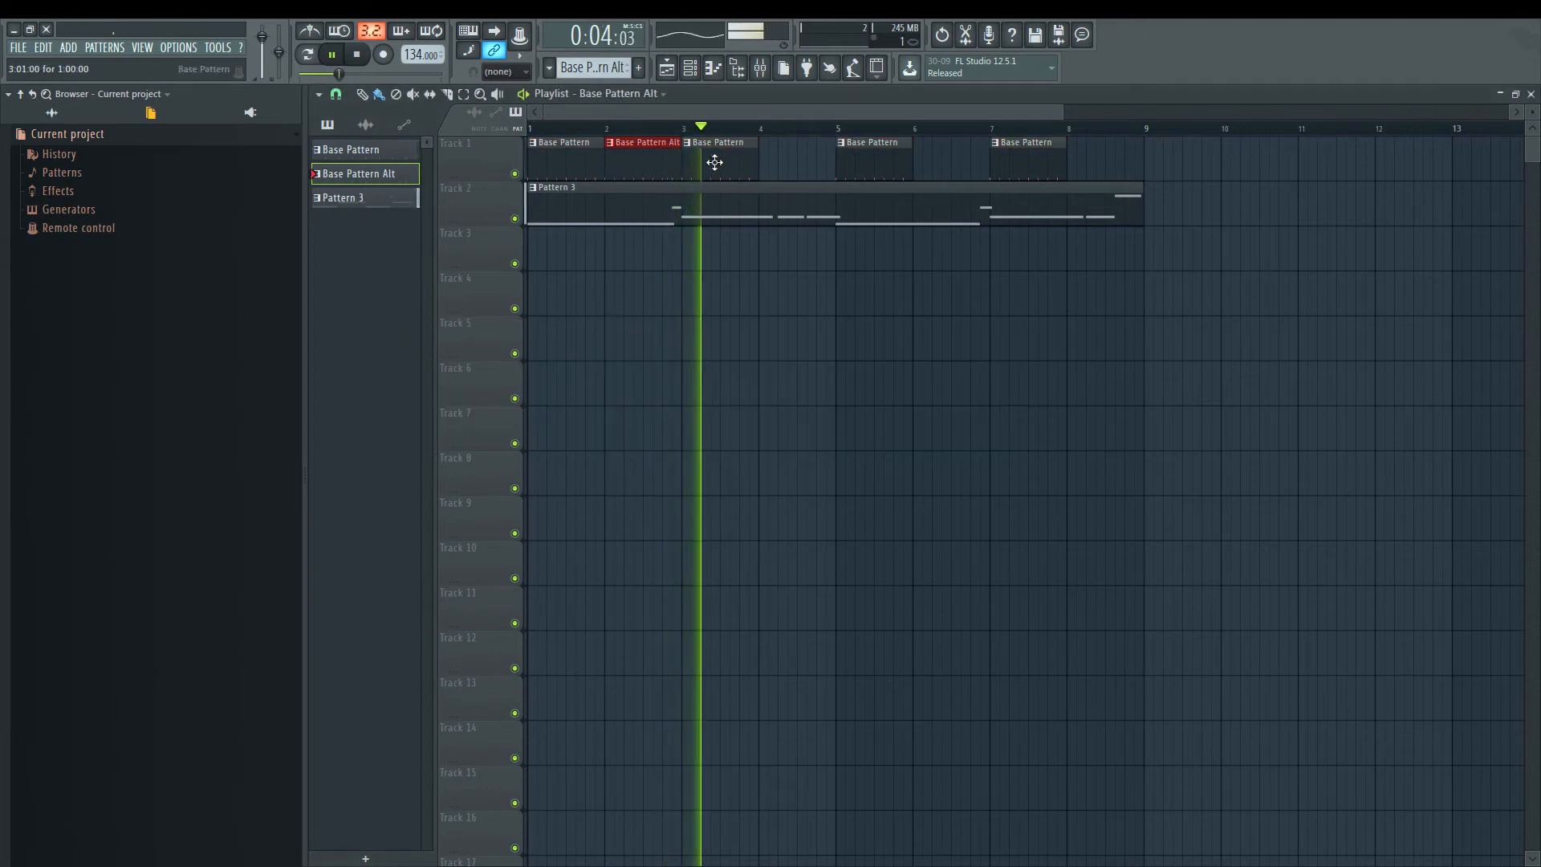
{"action": "left_click", "coordinate": [928, 156]}
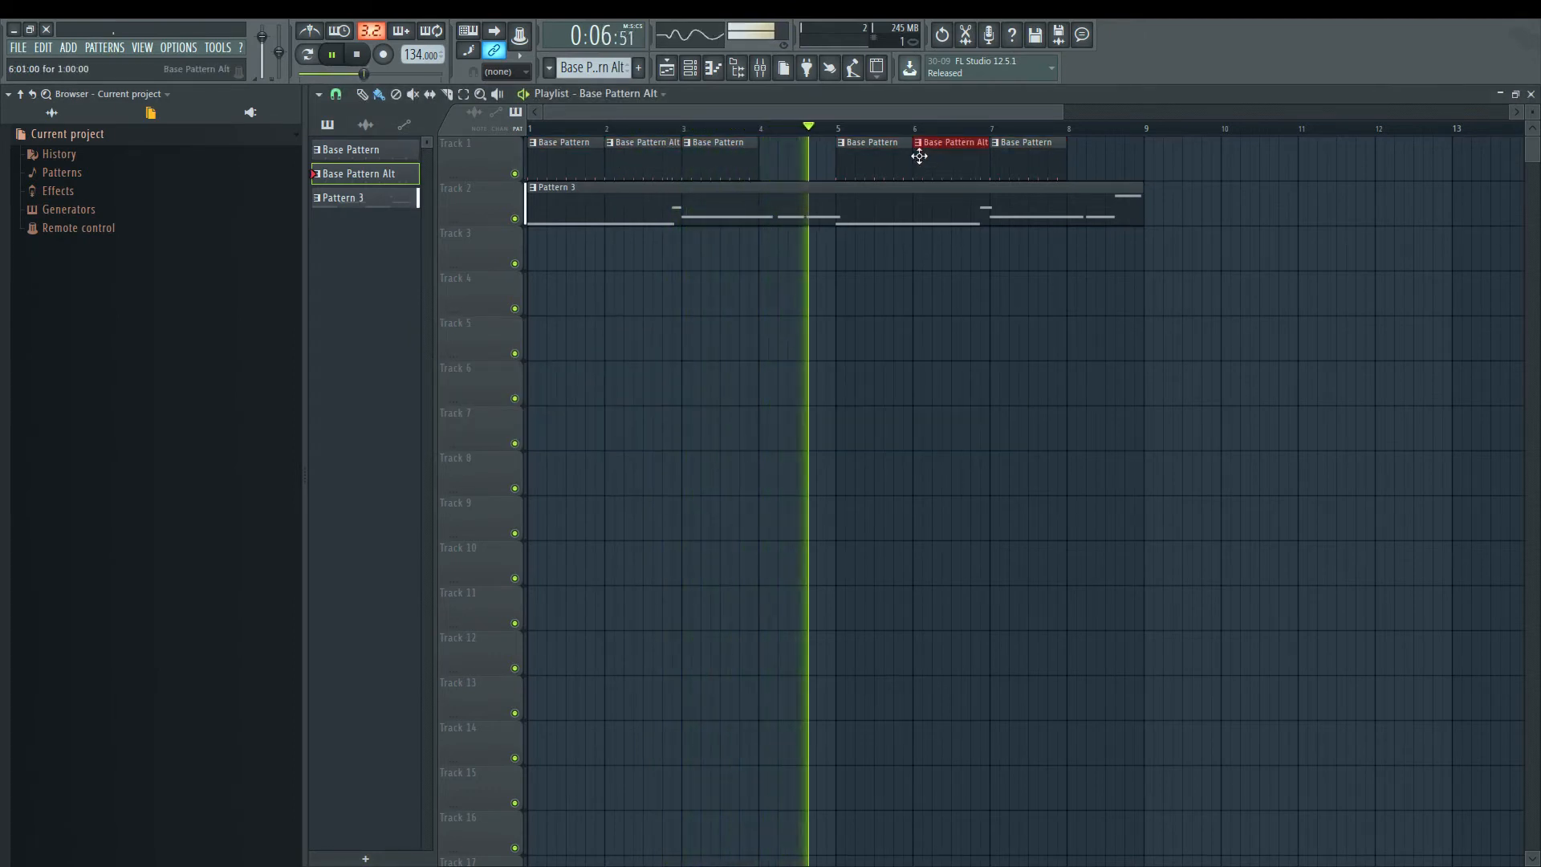
{"action": "left_click", "coordinate": [691, 70]}
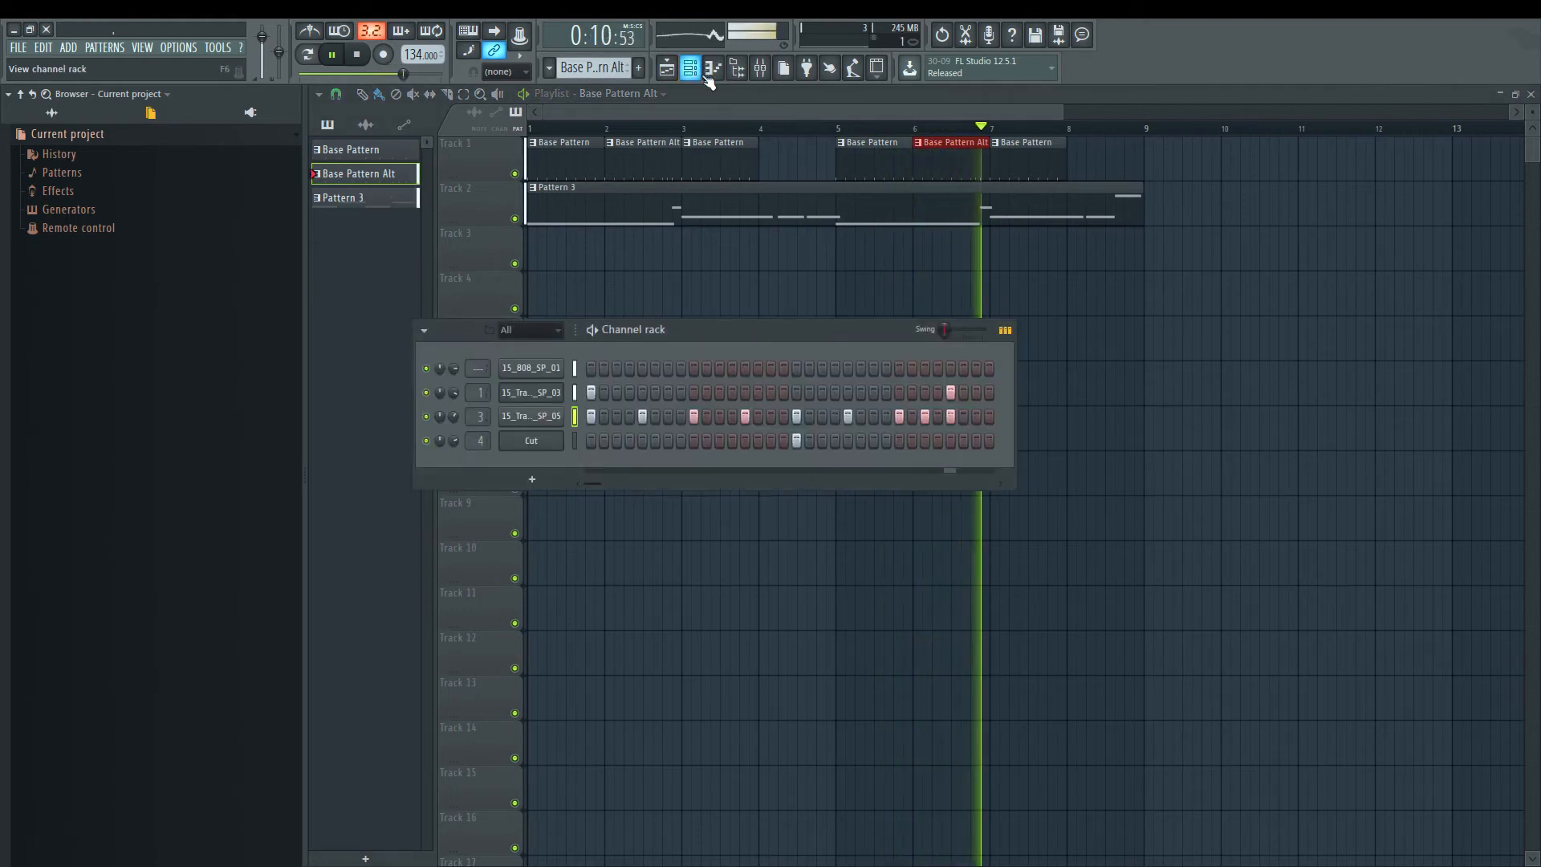
{"action": "left_click", "coordinate": [972, 413]}
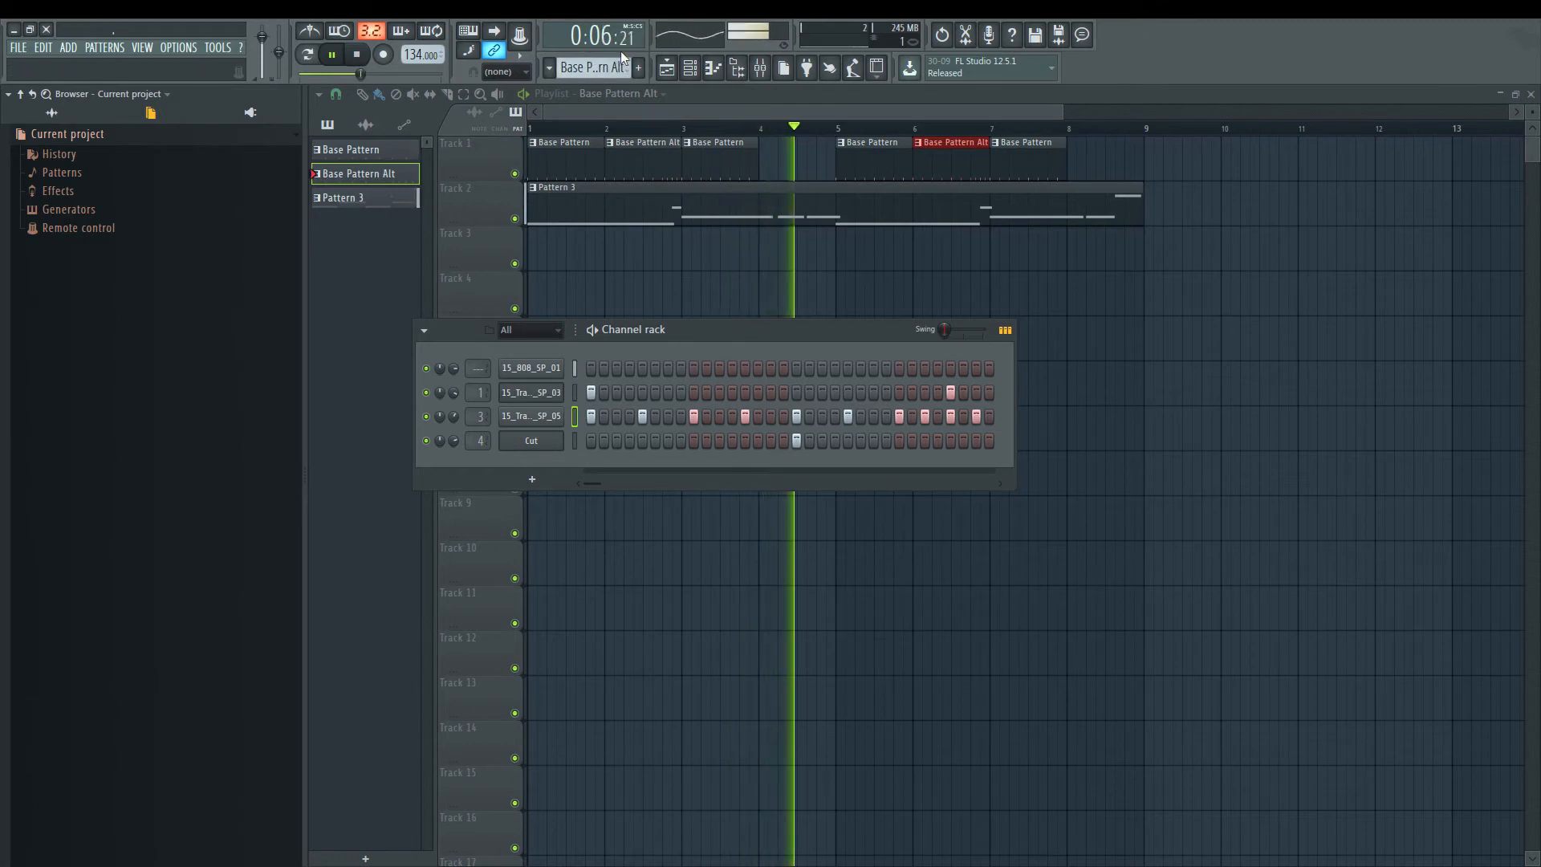
Step: Clone Base Pattern Alt and place the clone in bar 4 of Track 1
{"action": "left_click", "coordinate": [598, 68]}
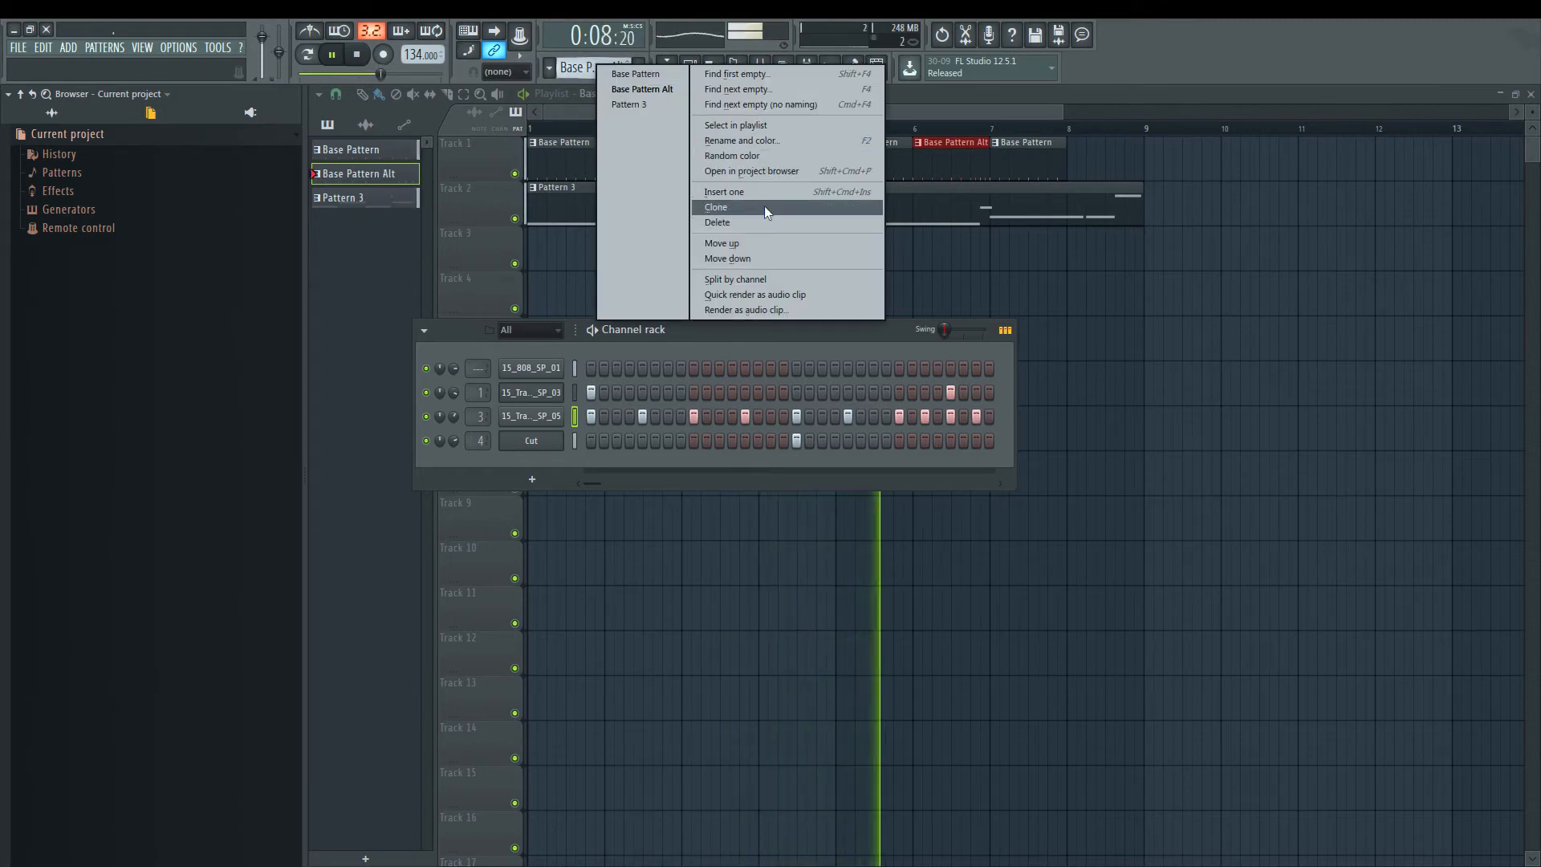
{"action": "left_click", "coordinate": [714, 208]}
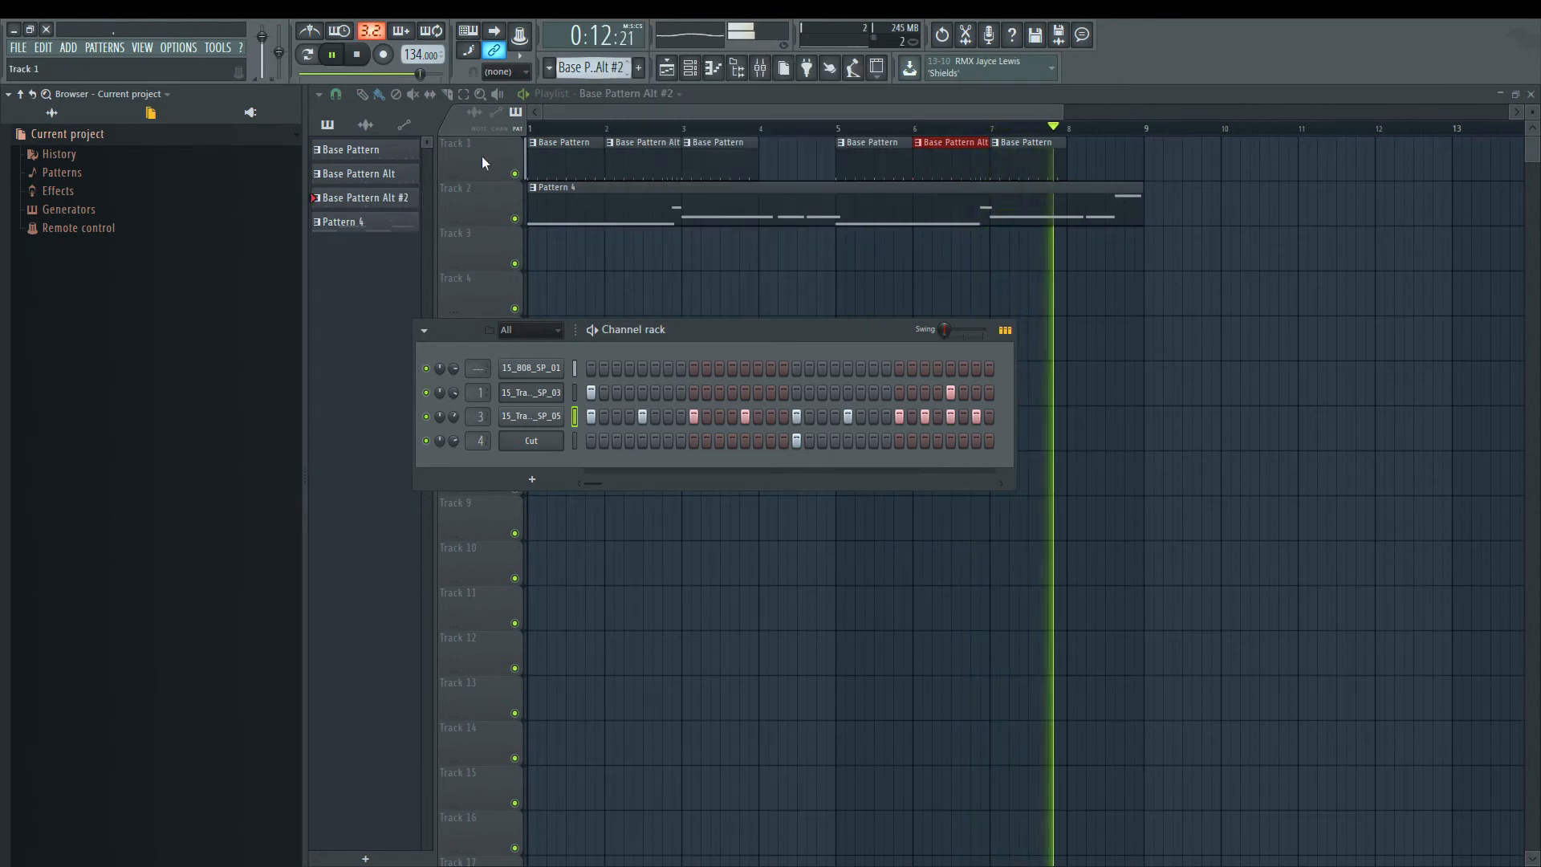
{"action": "left_click", "coordinate": [354, 201]}
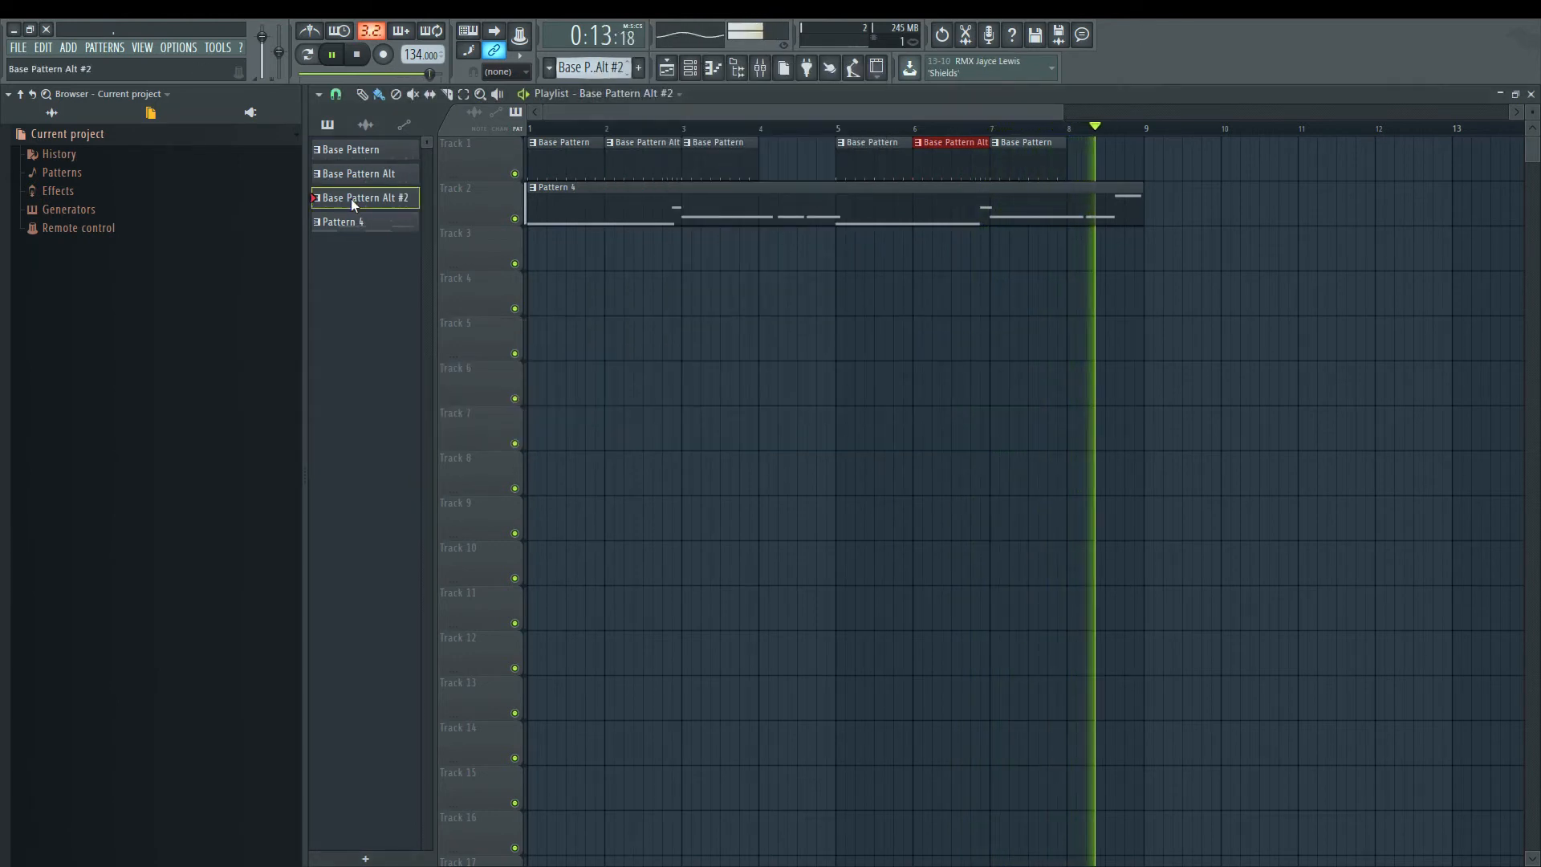
{"action": "left_click", "coordinate": [769, 166]}
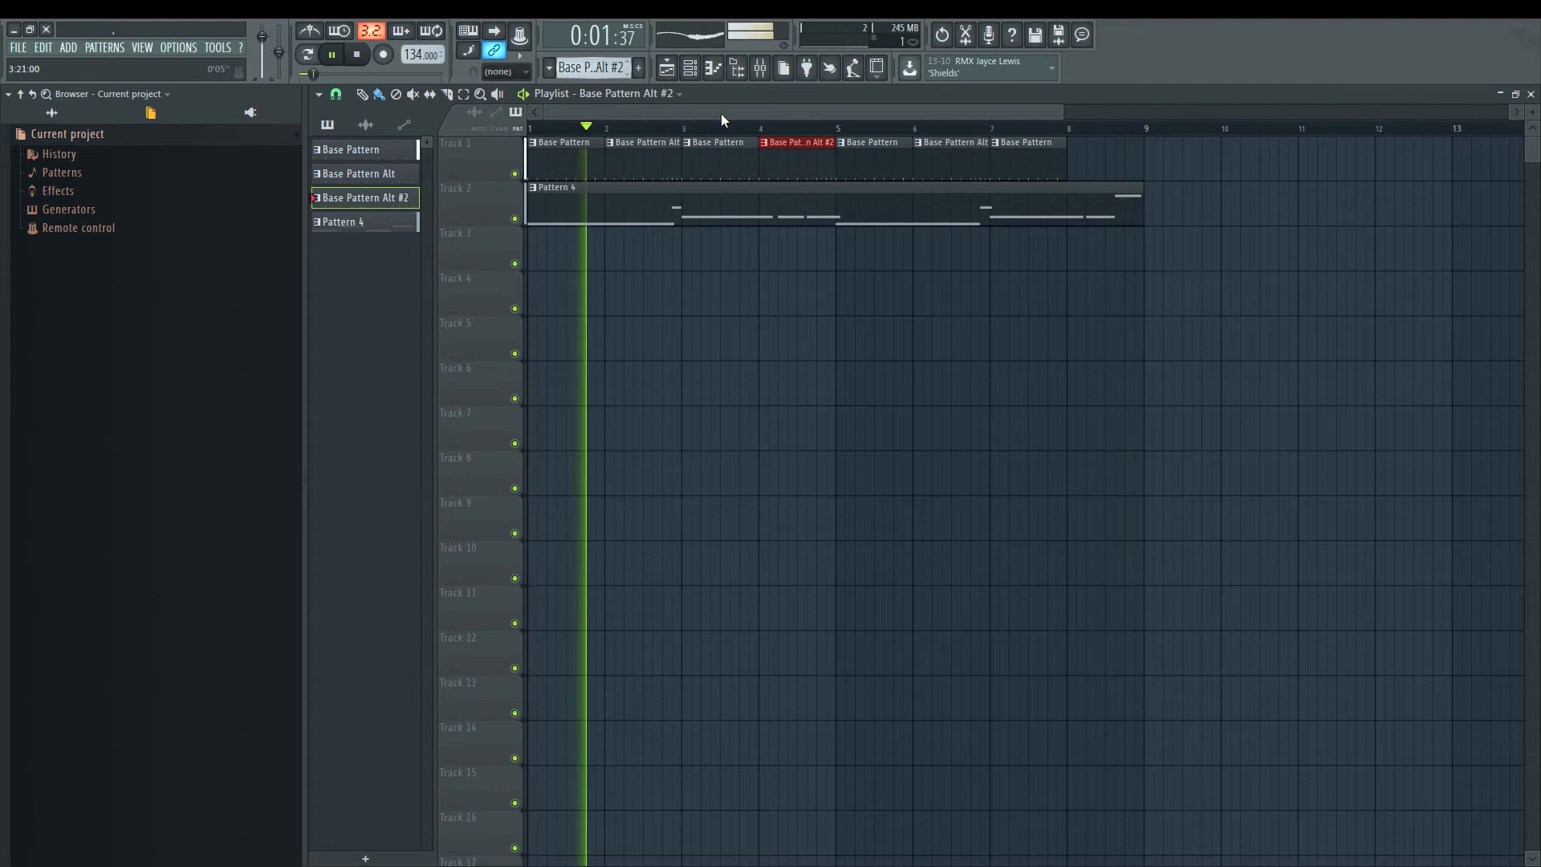
Step: In Base Pattern Alt #2, fill steps 30 to 32 on the mixer track 3 channel and remove the kick on step 29
{"action": "left_click", "coordinate": [690, 67]}
{"action": "right_click", "coordinate": [975, 417]}
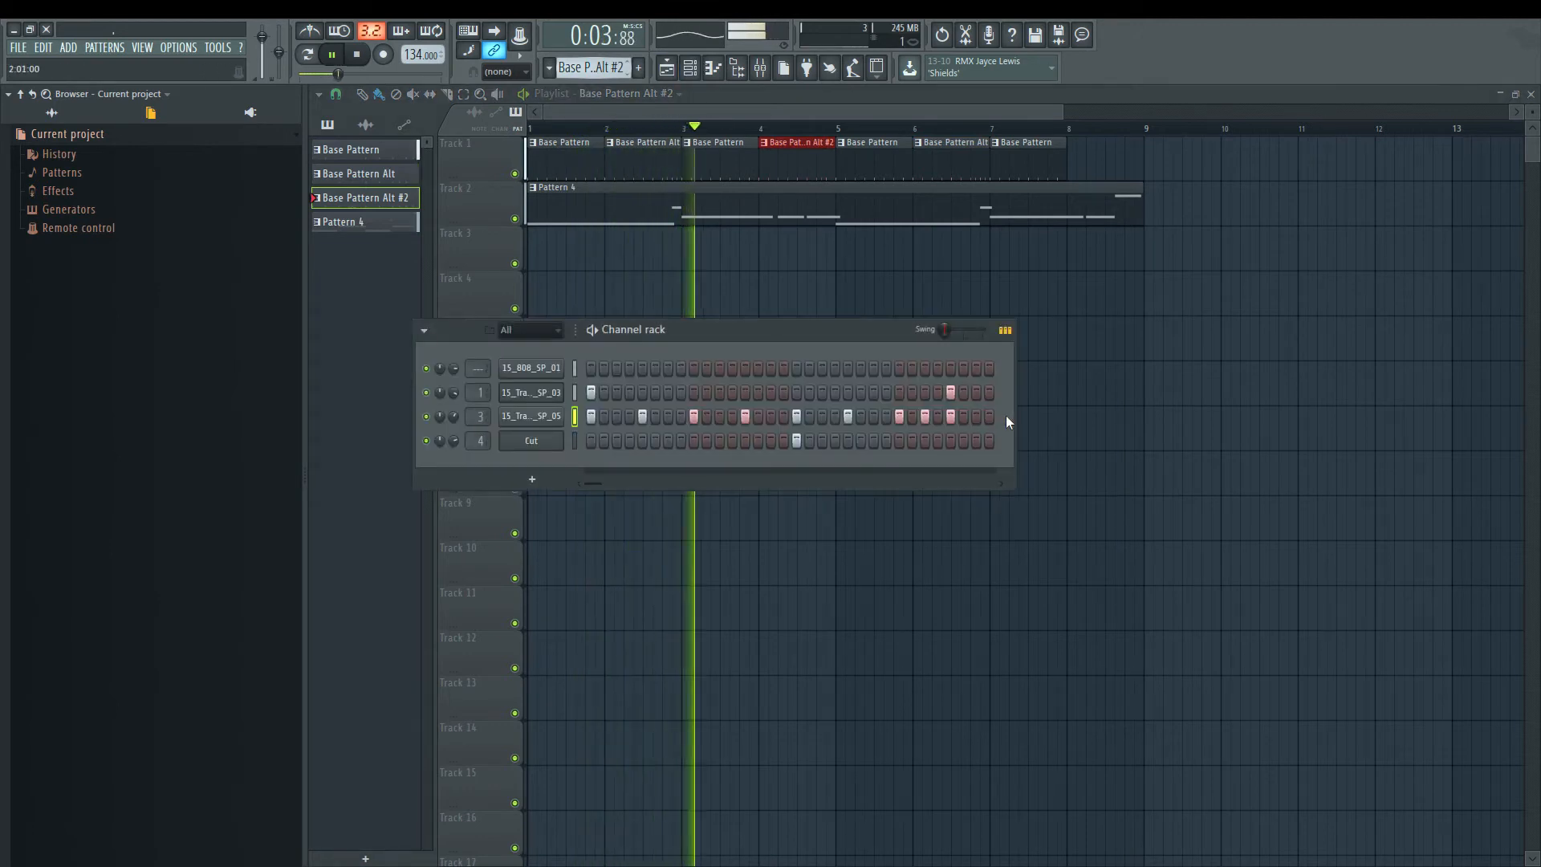
{"action": "left_click_drag", "start_coordinate": [961, 417], "coordinate": [989, 417]}
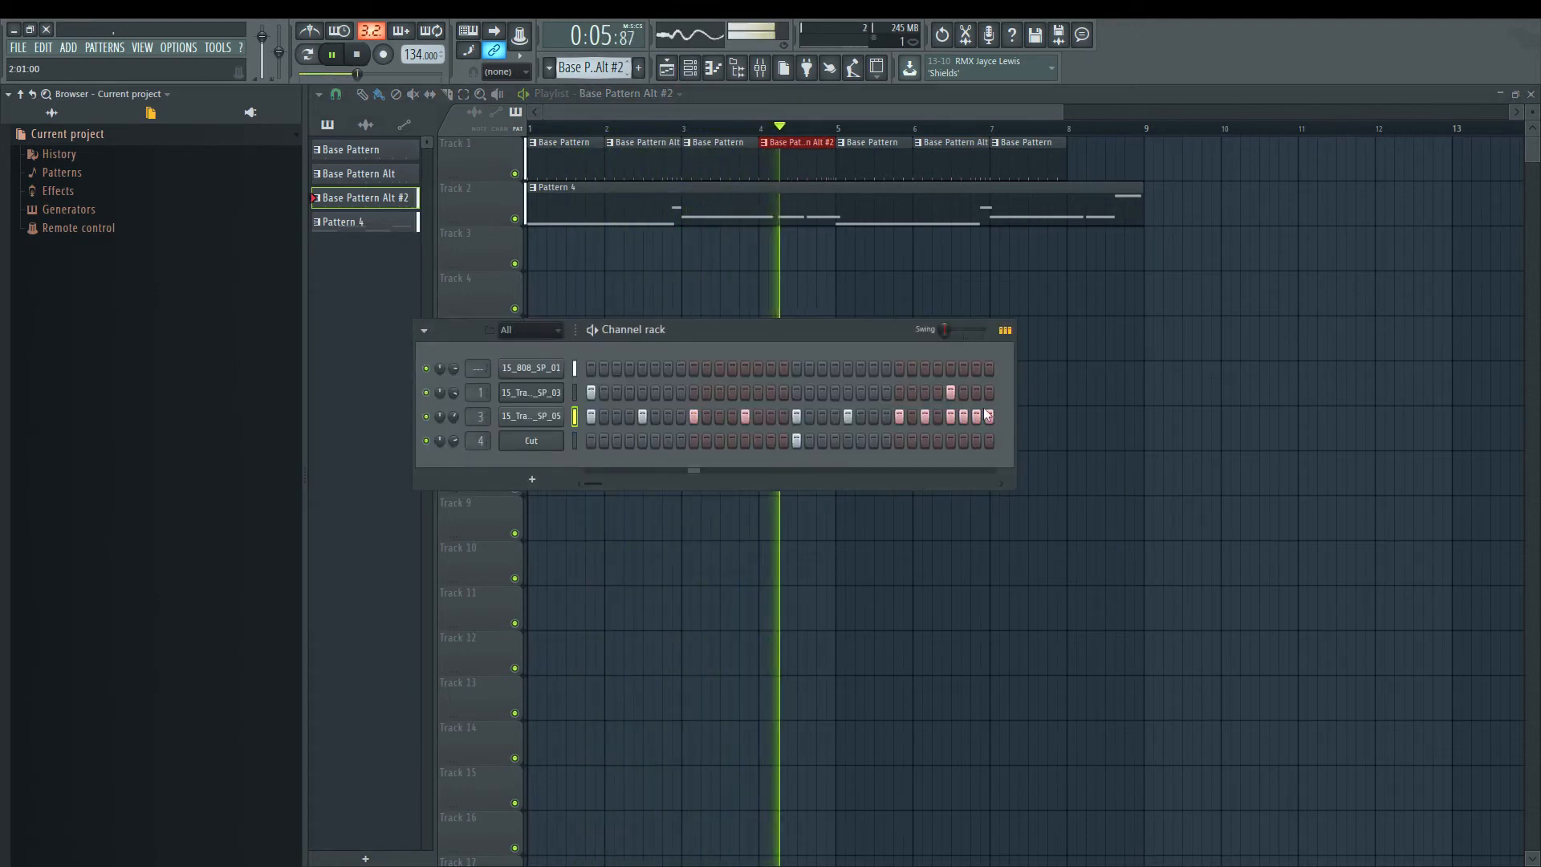
{"action": "right_click", "coordinate": [951, 393]}
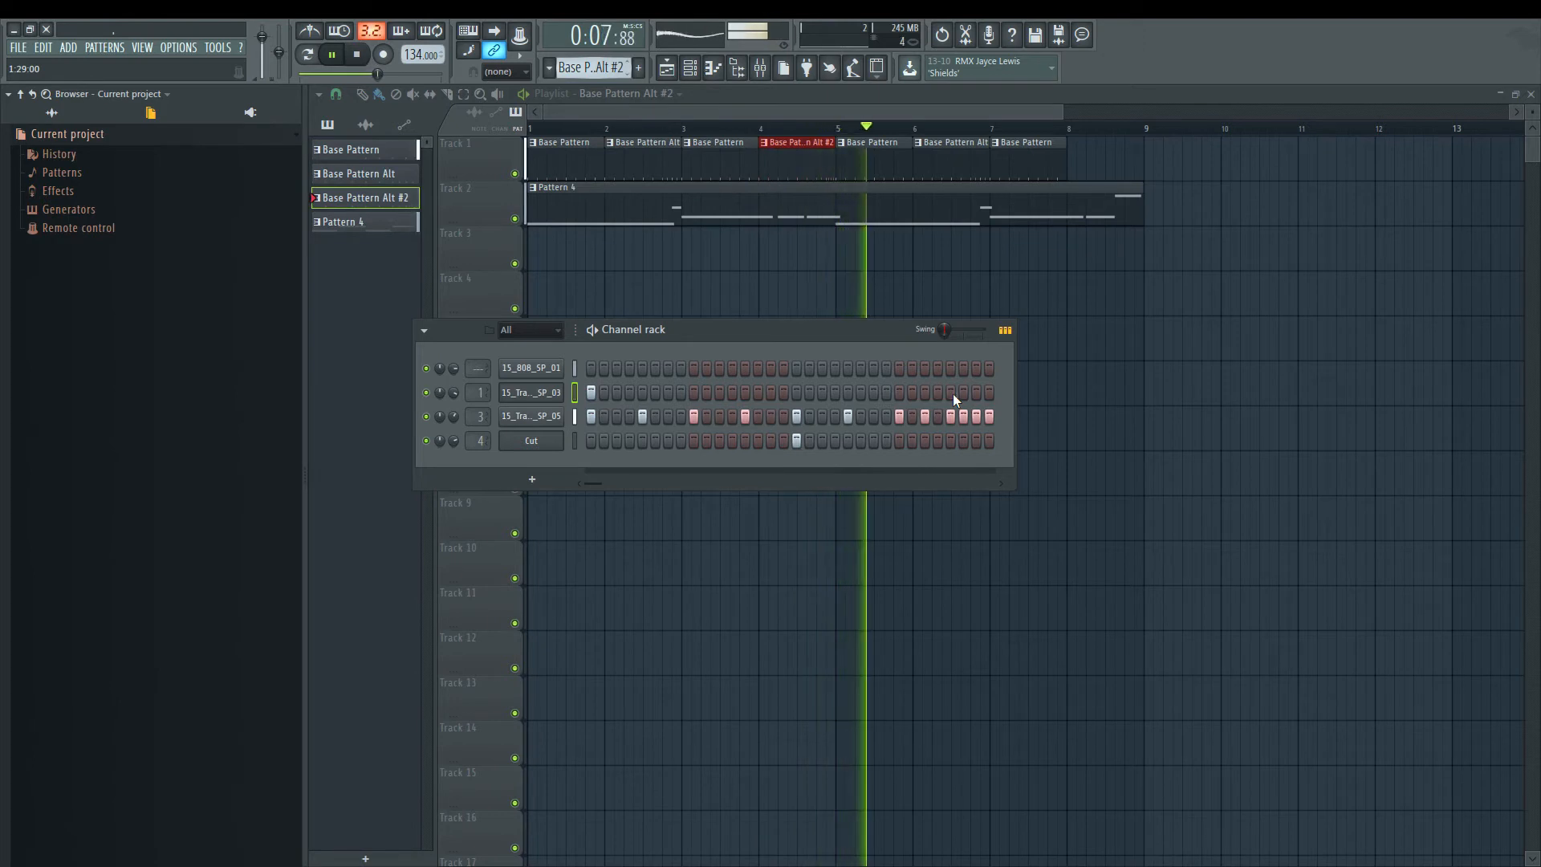
Step: Place Base Pattern Alt #2 in bar 8 of Track 1 and save the project
{"action": "left_click", "coordinate": [1073, 146]}
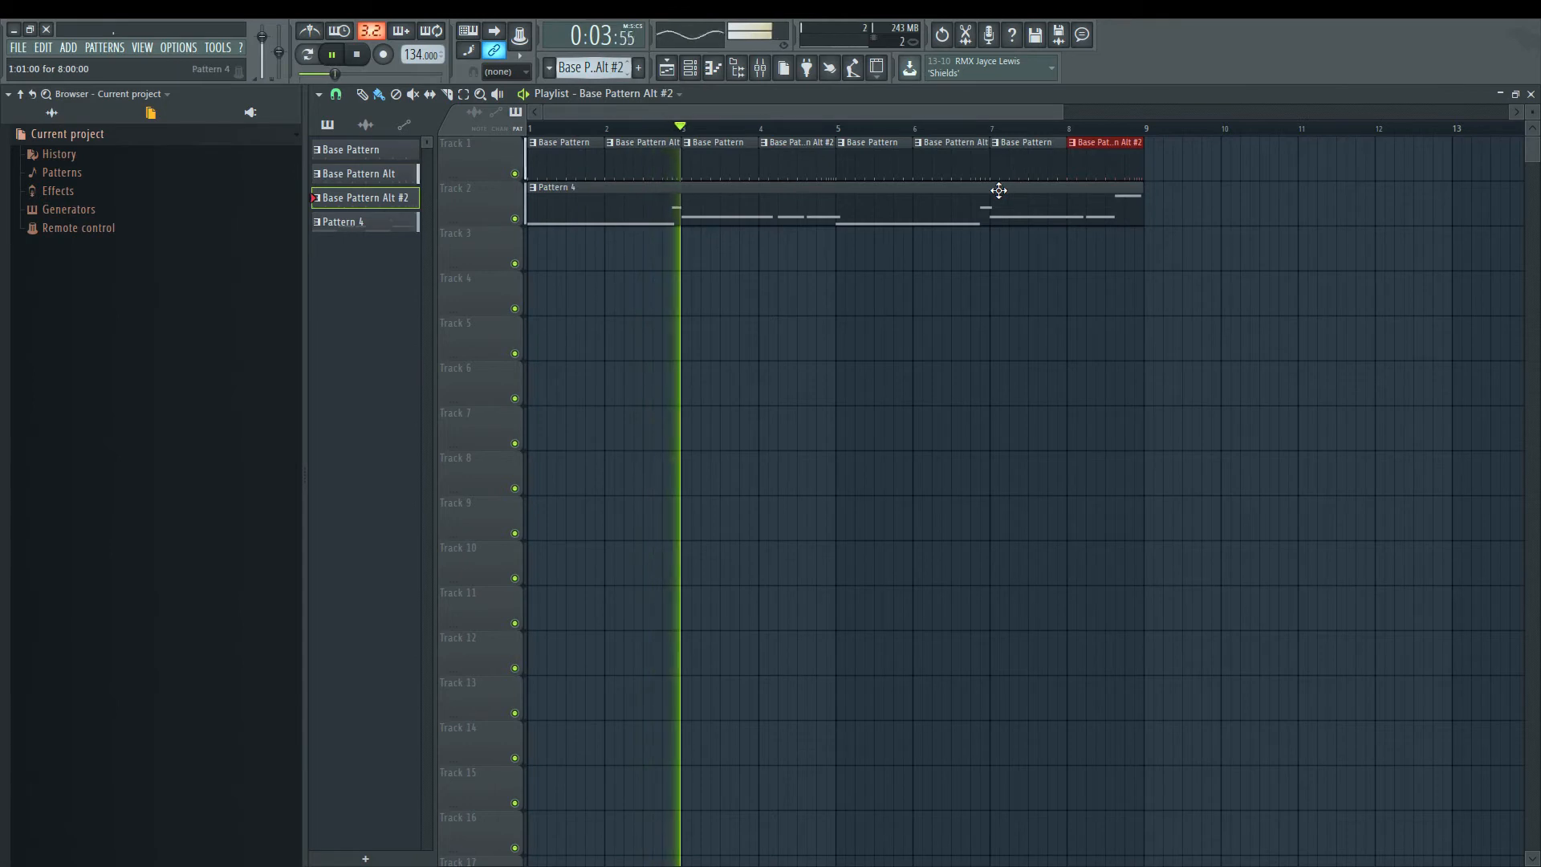
{"action": "key", "text": "ctrl+s"}
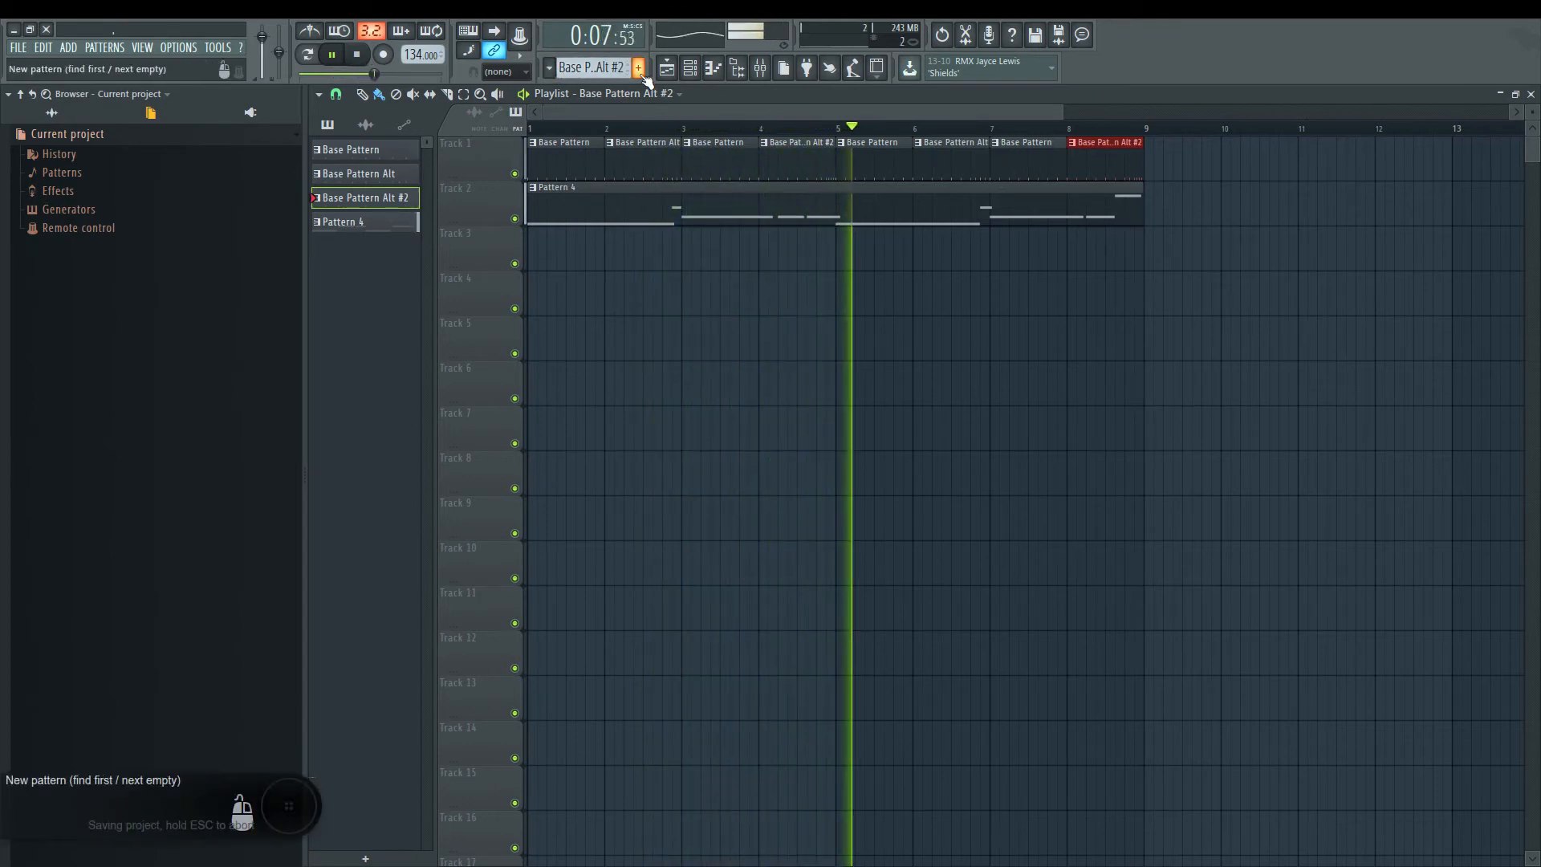
Step: Rebalance the channel volumes of the mixer track 3 channel and the 15_808_SP_01 channel during playback
{"action": "left_click", "coordinate": [690, 70]}
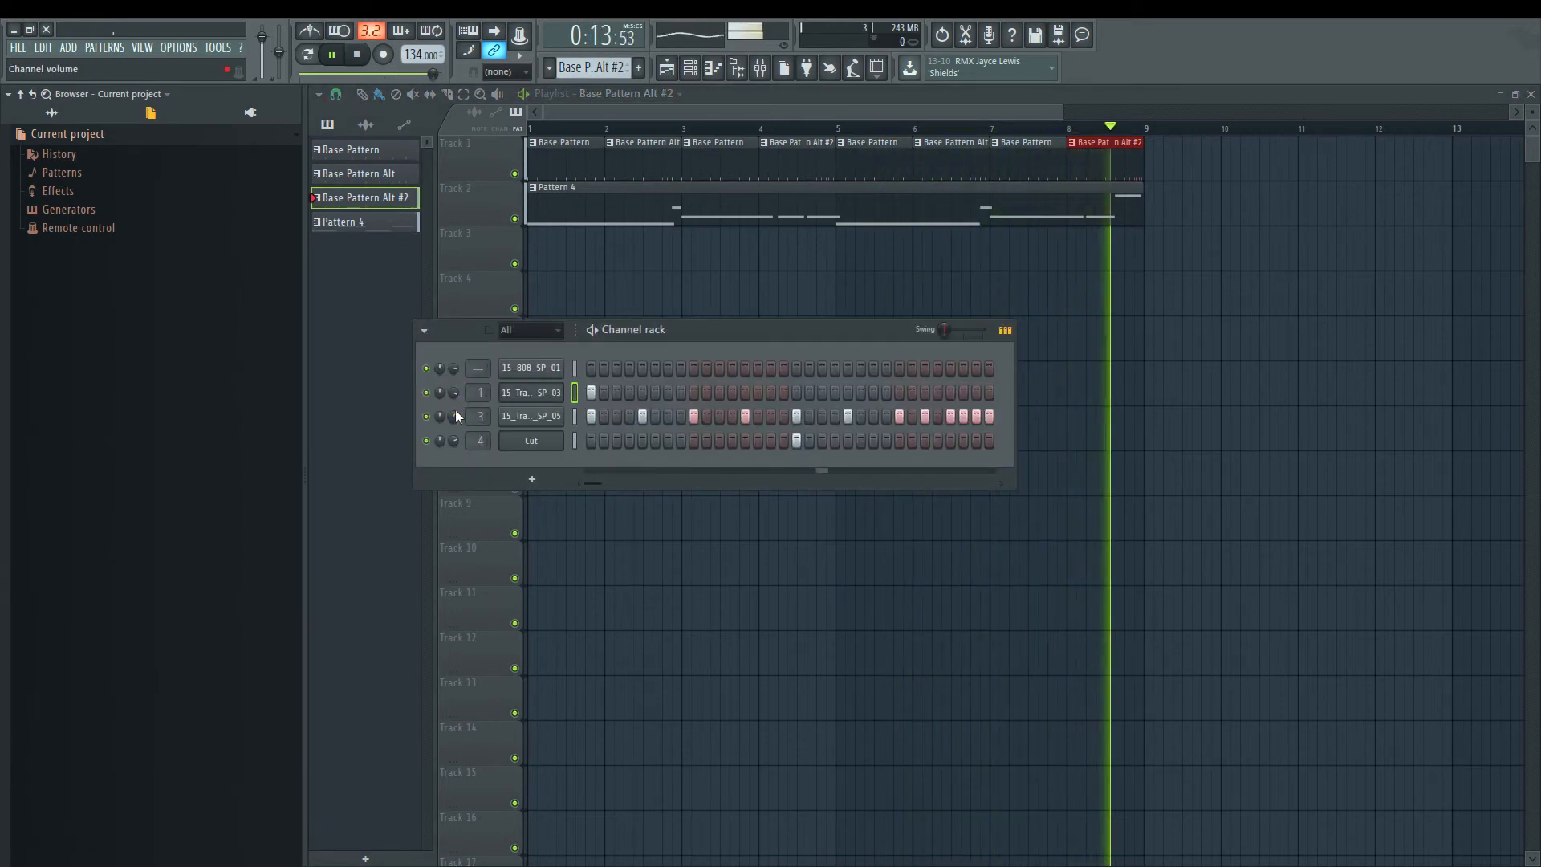
{"action": "left_click_drag", "start_coordinate": [454, 416], "coordinate": [455, 429]}
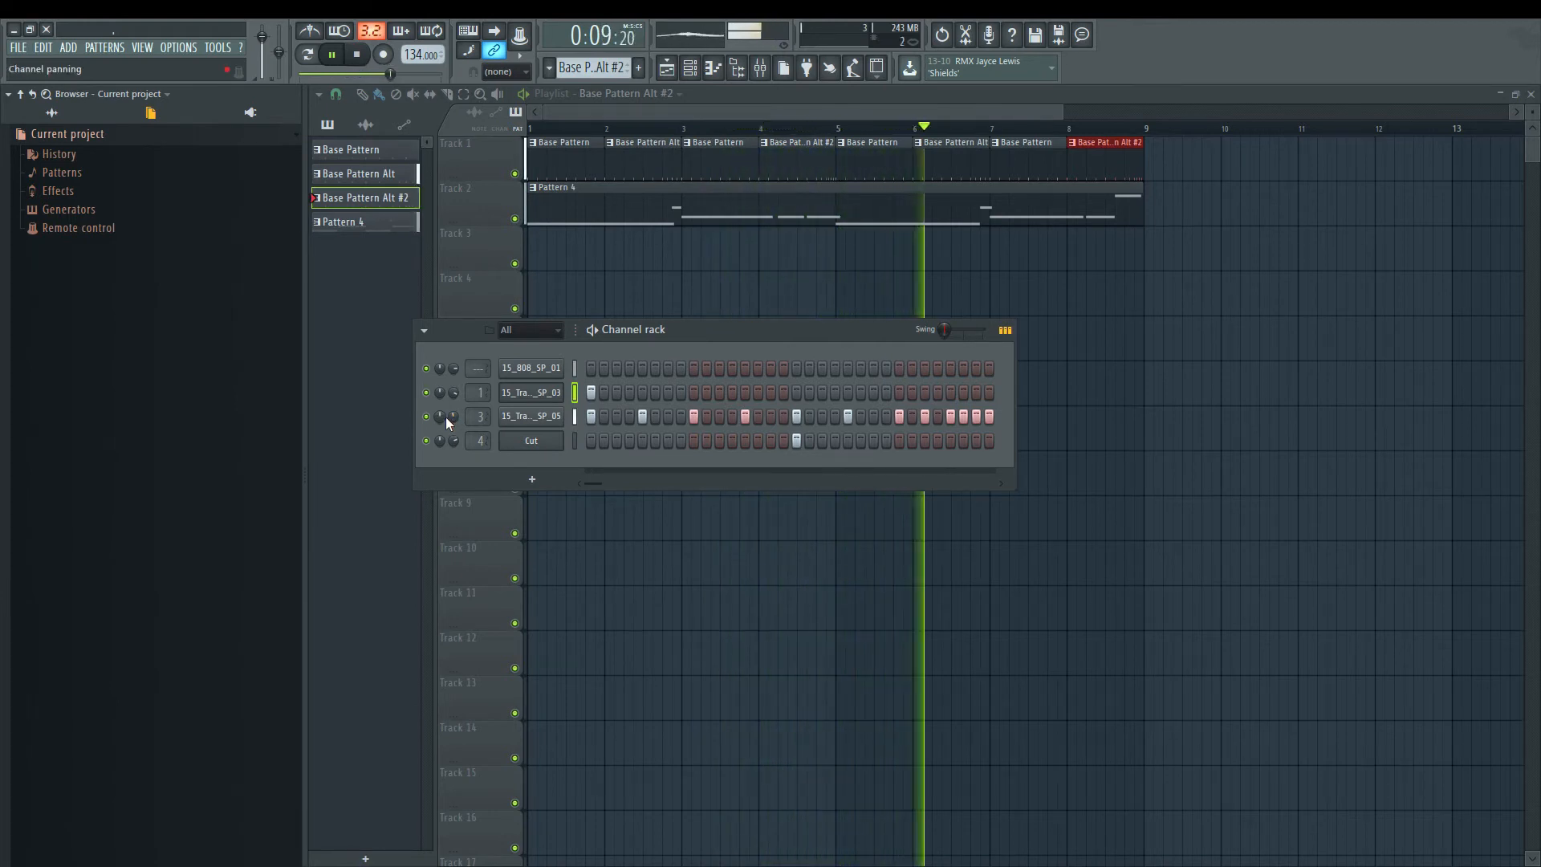
{"action": "left_click_drag", "start_coordinate": [454, 370], "coordinate": [454, 345]}
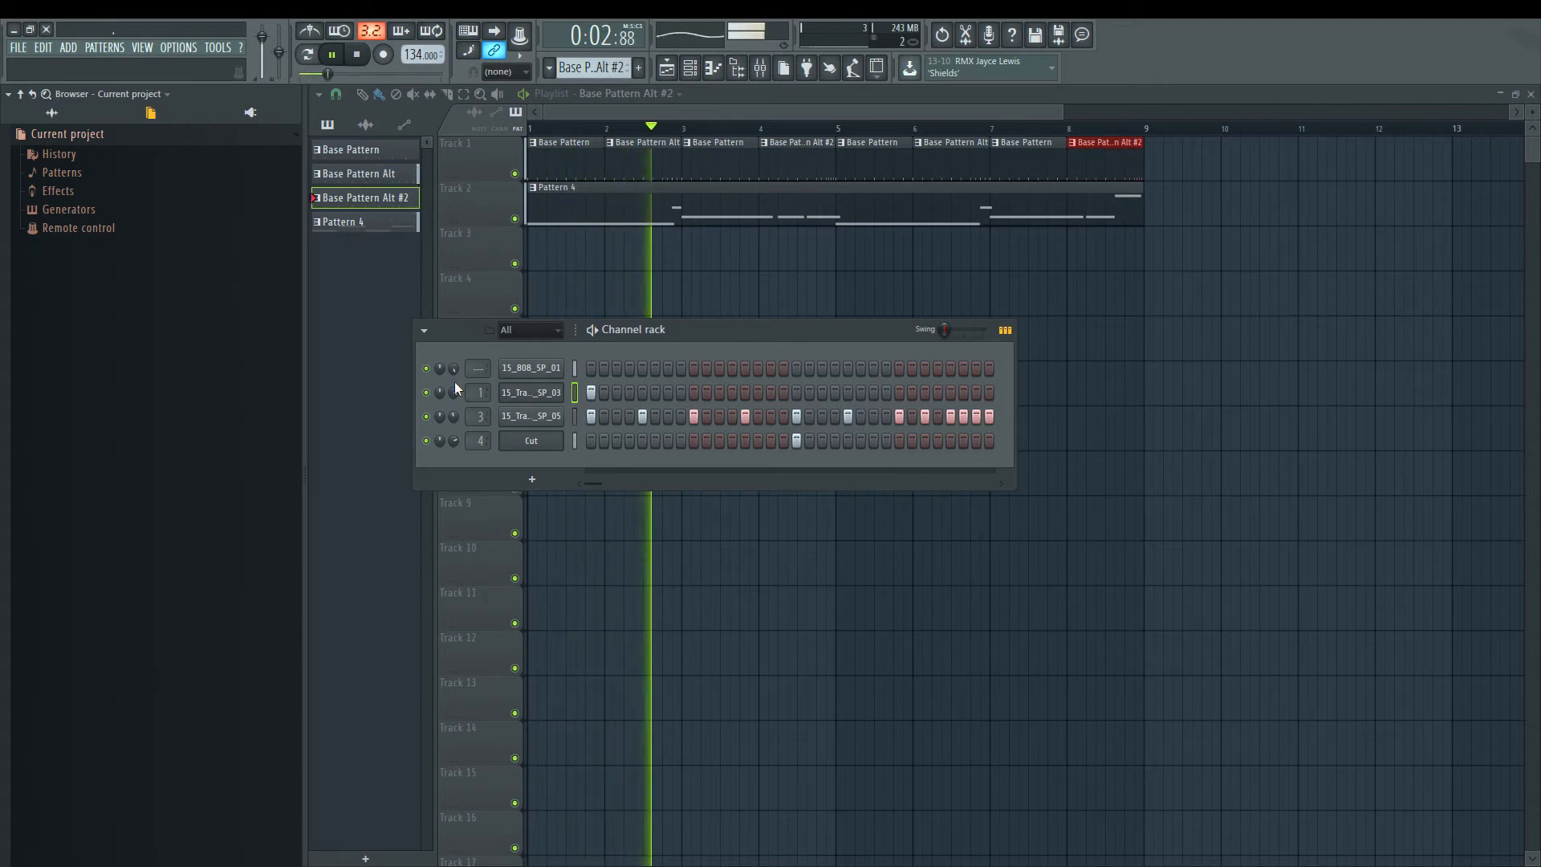
Step: Open the 15_TrapKicks_SP_03 channel settings and shorten the attack of its volume envelope
{"action": "left_click", "coordinate": [531, 401]}
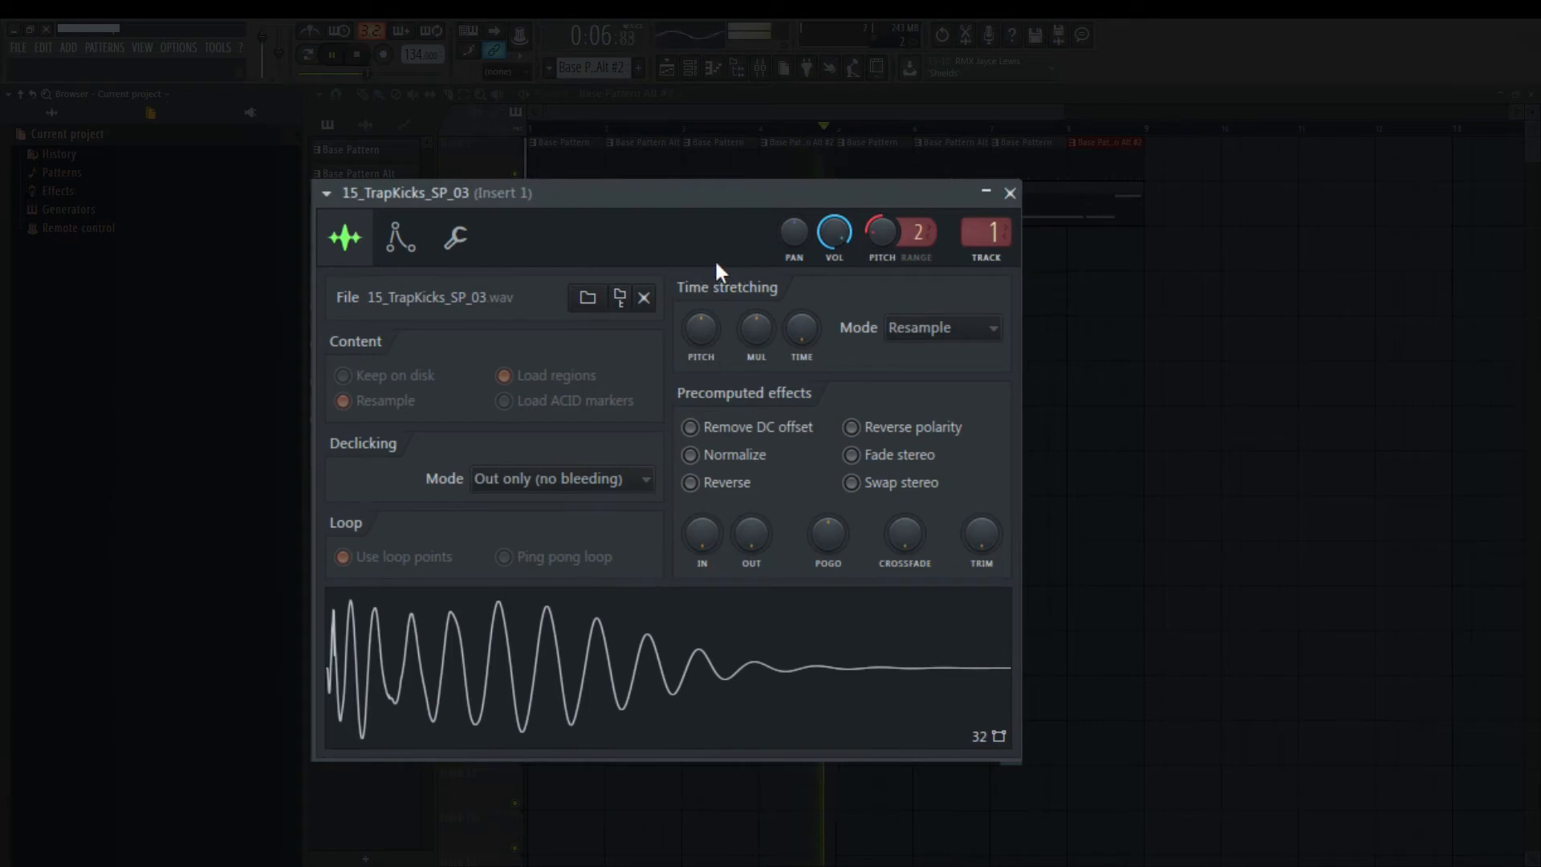
{"action": "key", "text": "space"}
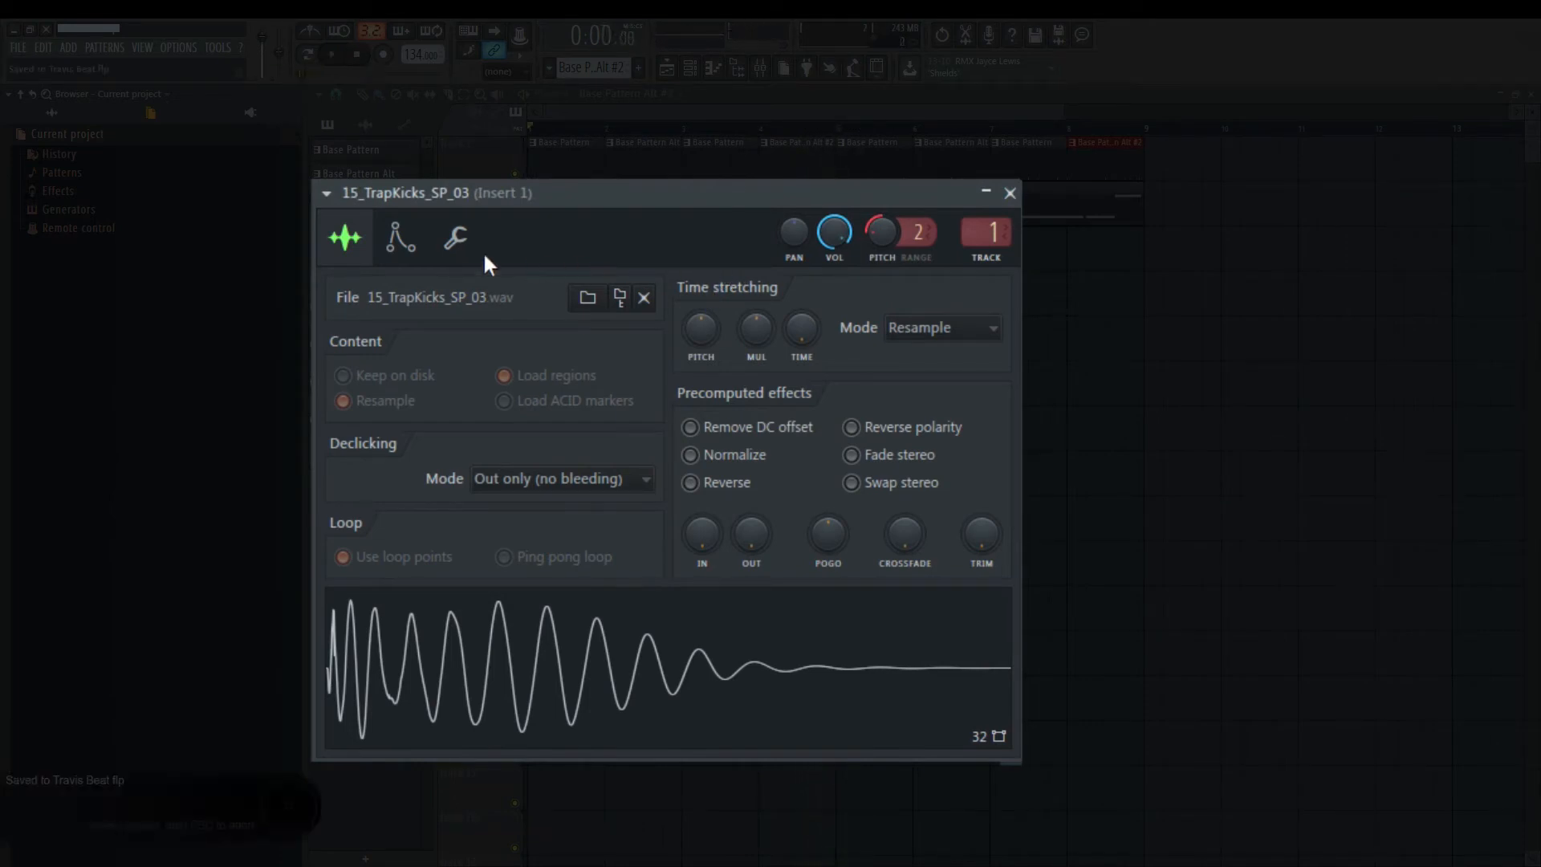
{"action": "left_click", "coordinate": [398, 241]}
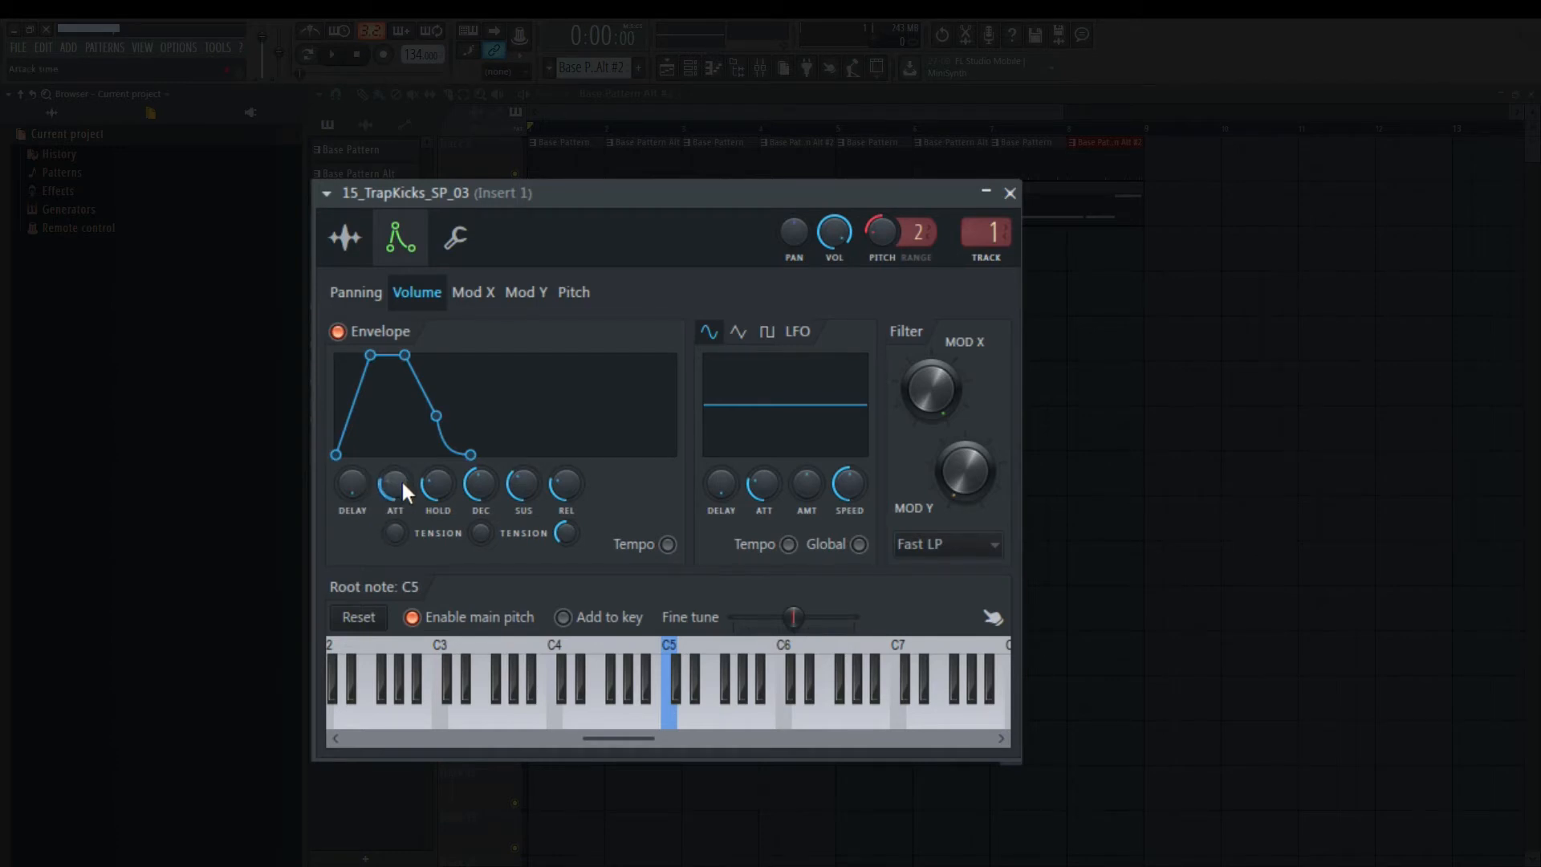
{"action": "left_click_drag", "start_coordinate": [401, 478], "coordinate": [401, 484]}
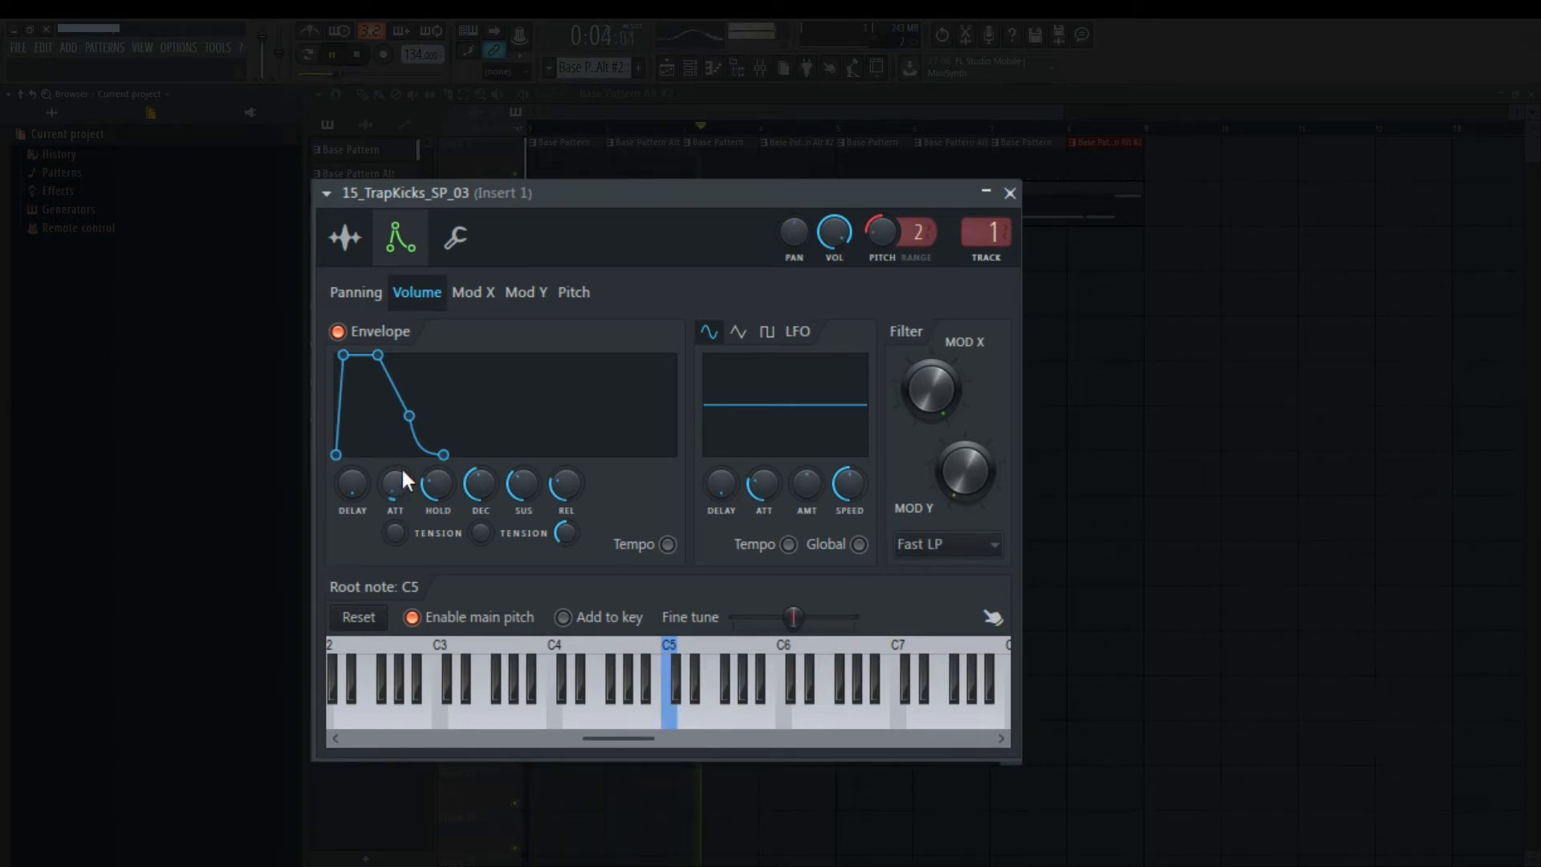
Step: Tweak the kick's Mod X and Mod Y filter amounts and set the filter type to LP
{"action": "left_click", "coordinate": [922, 550]}
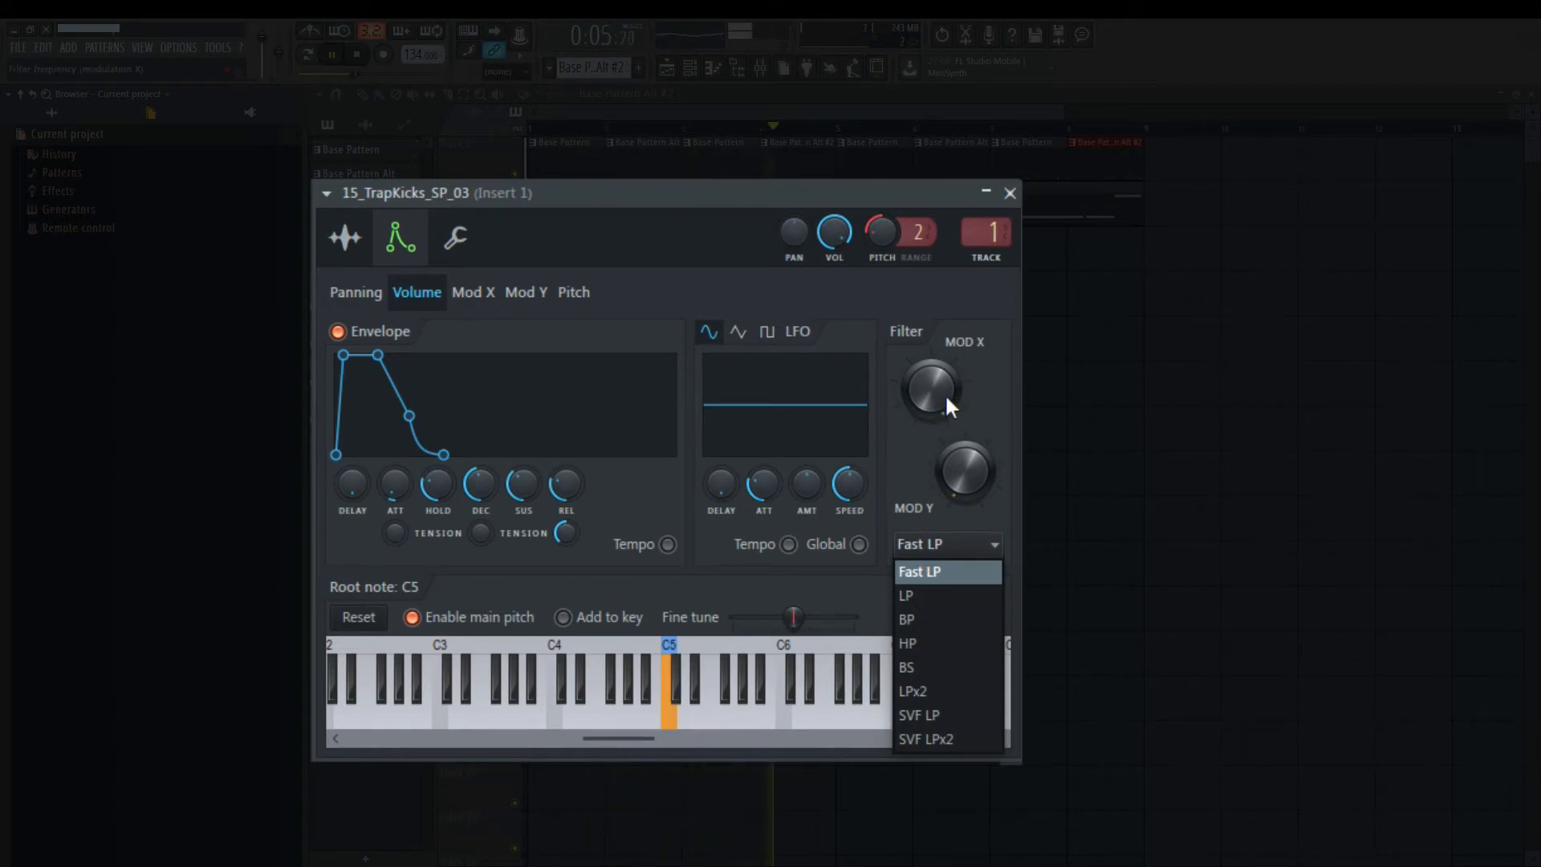
{"action": "left_click", "coordinate": [906, 509]}
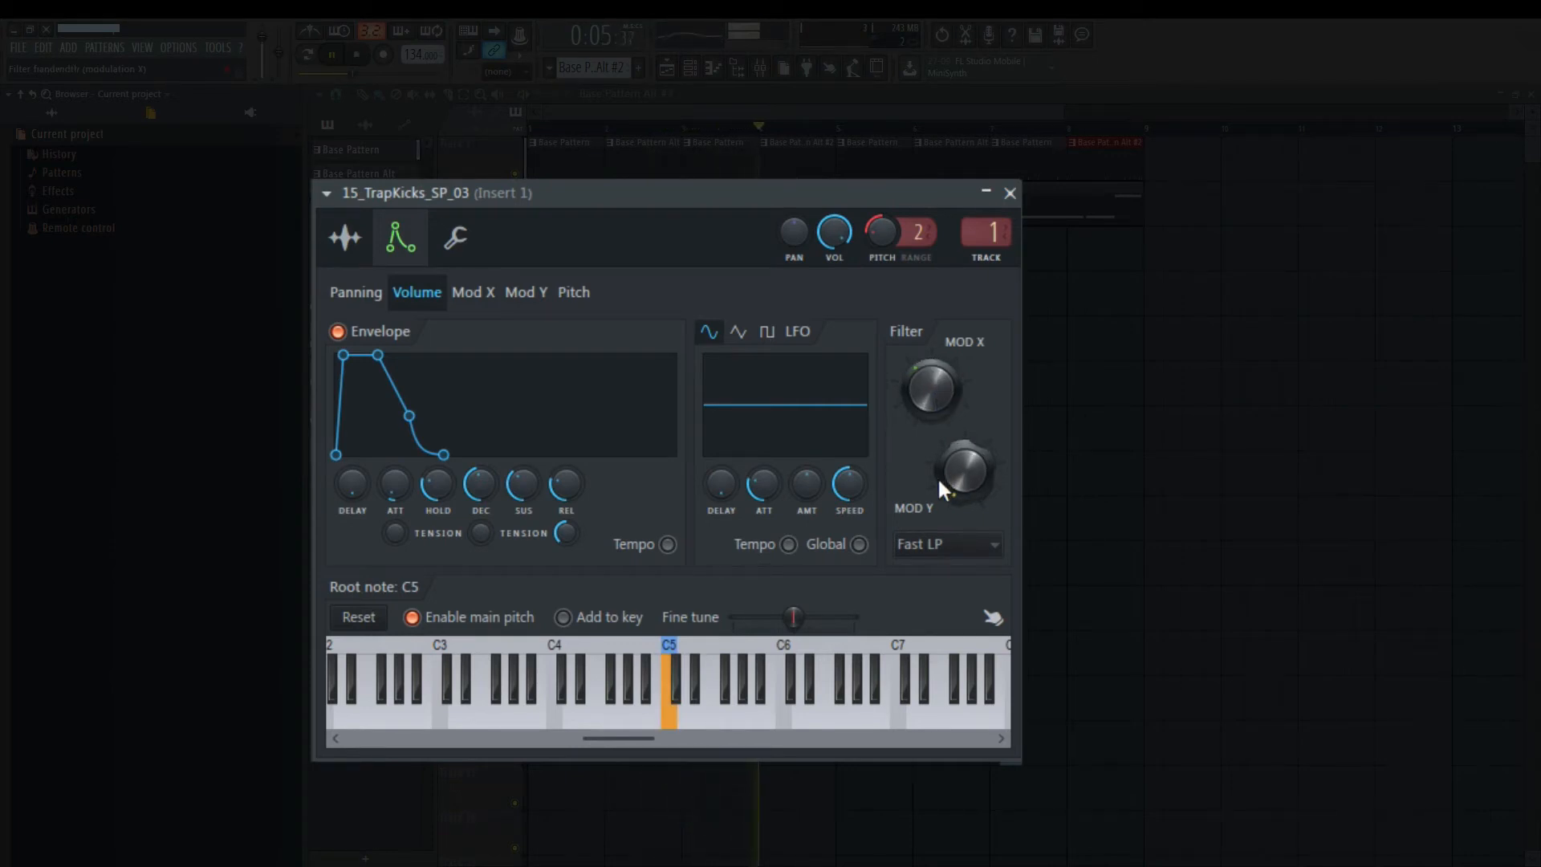
{"action": "left_click", "coordinate": [923, 545]}
{"action": "left_click", "coordinate": [925, 592]}
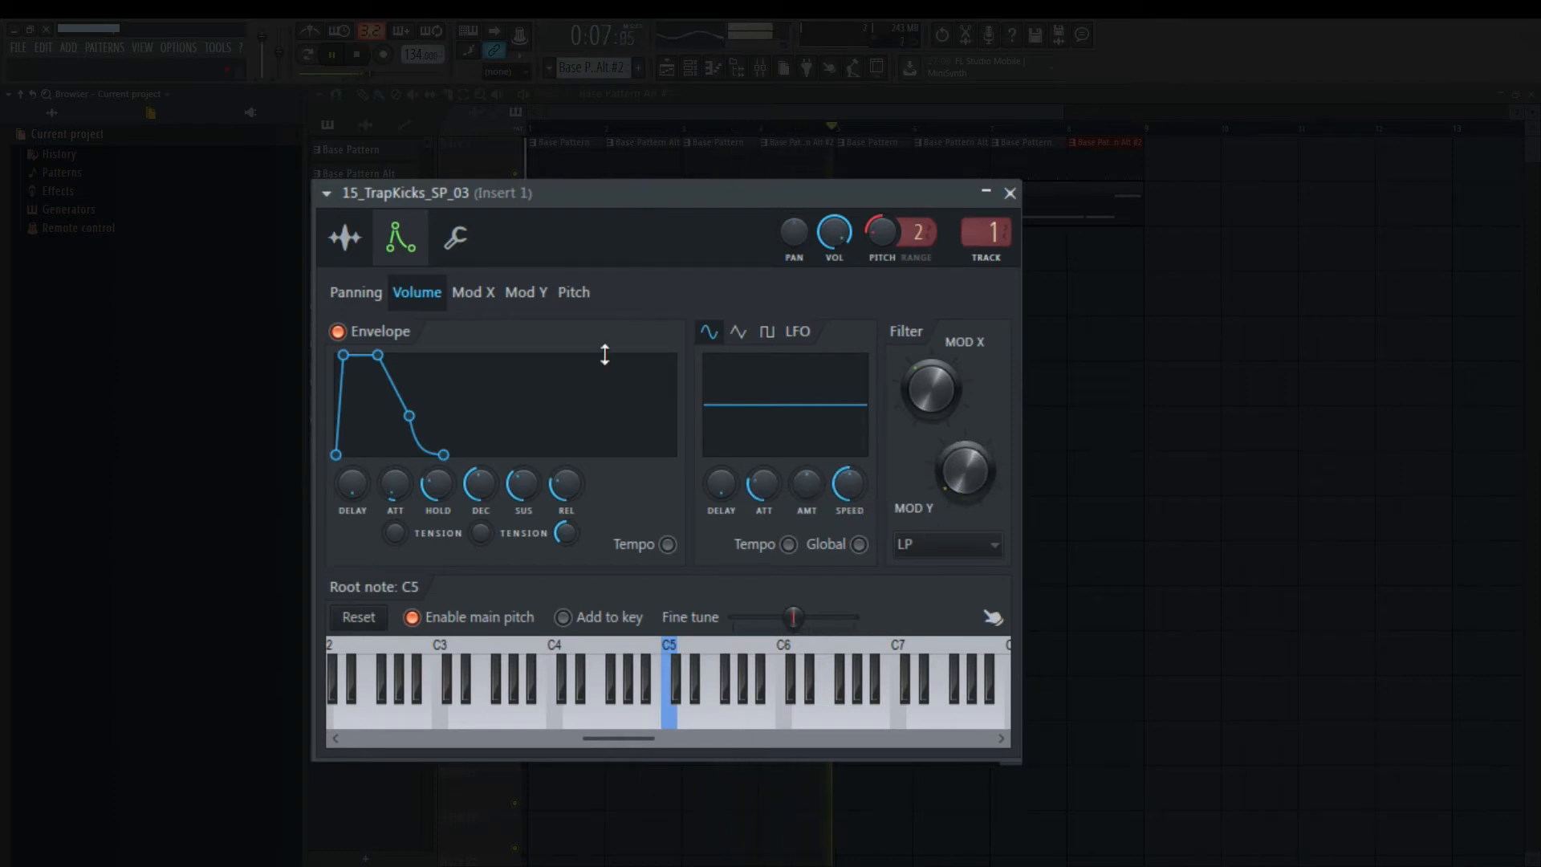
{"action": "left_click", "coordinate": [1008, 194]}
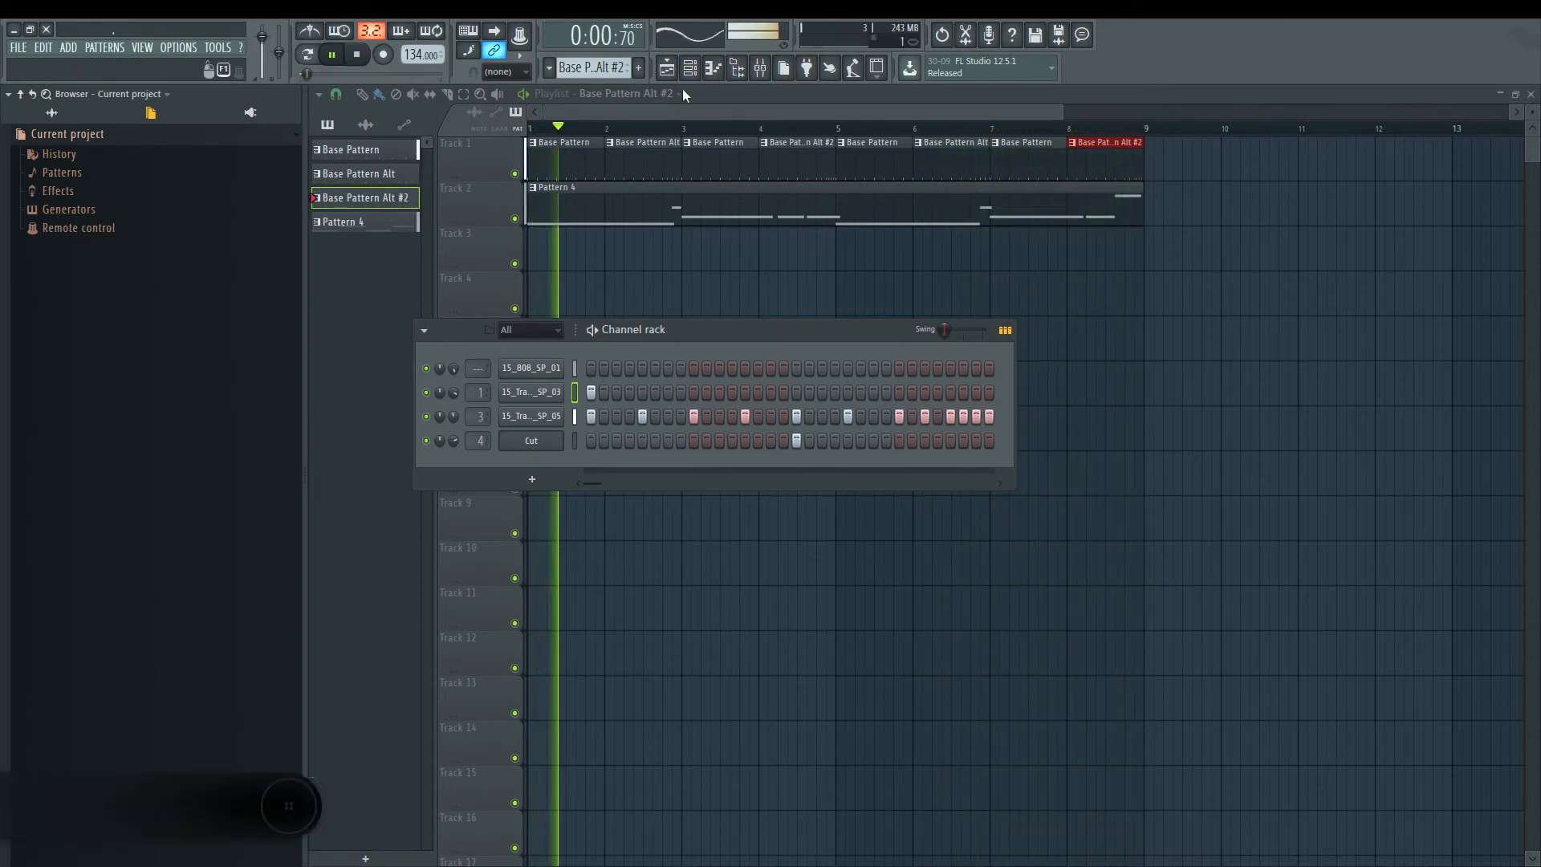
Step: Close the kick channel's settings, open the 15_TrapHats_SP_05 channel and adjust its pitch
{"action": "left_click", "coordinate": [542, 392]}
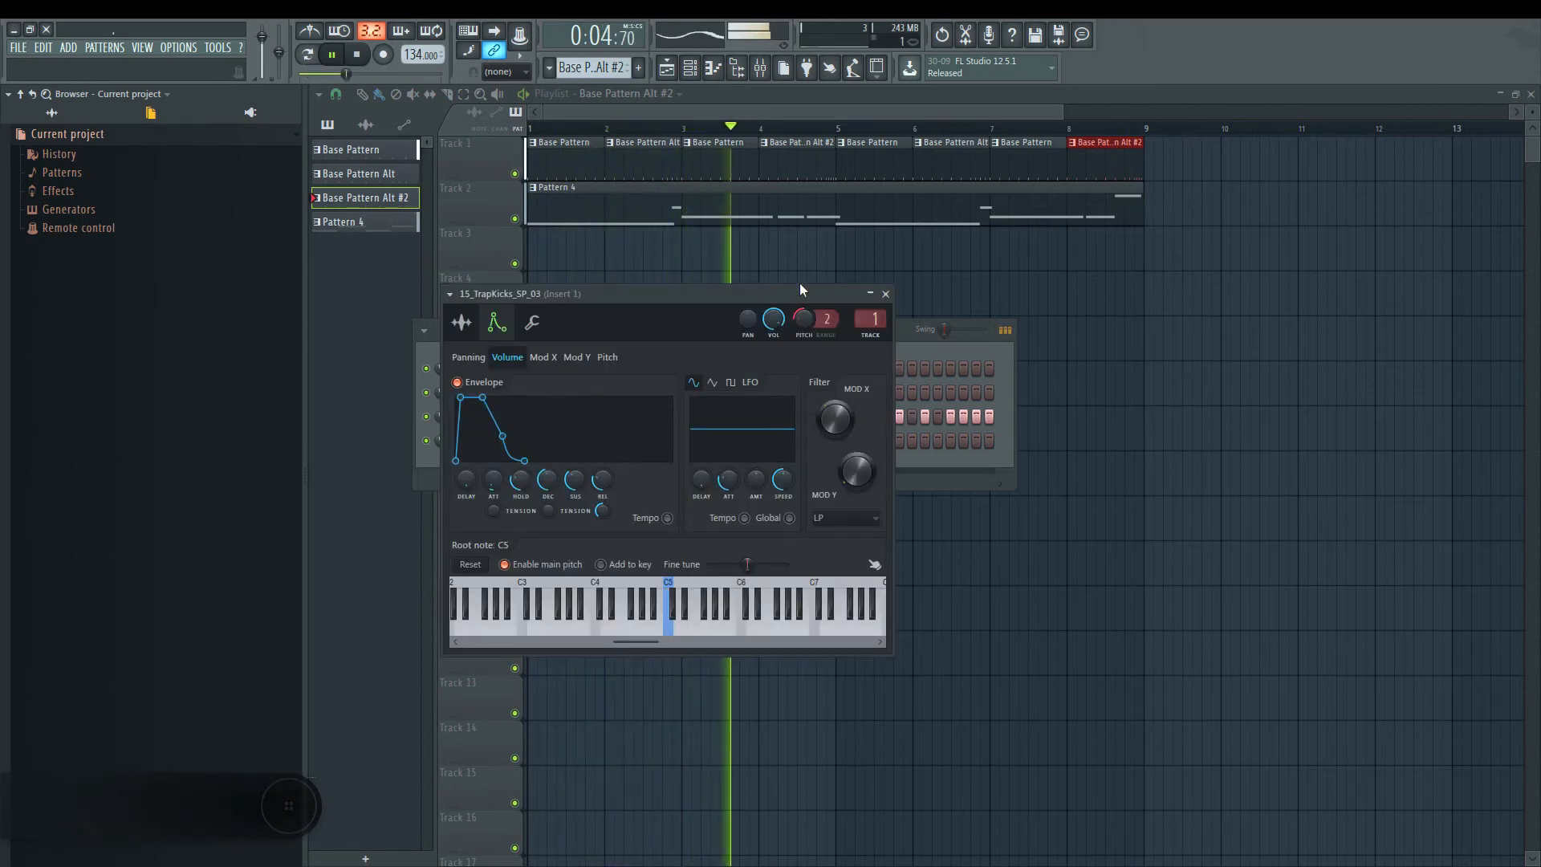
{"action": "left_click", "coordinate": [885, 293]}
{"action": "left_click", "coordinate": [513, 419]}
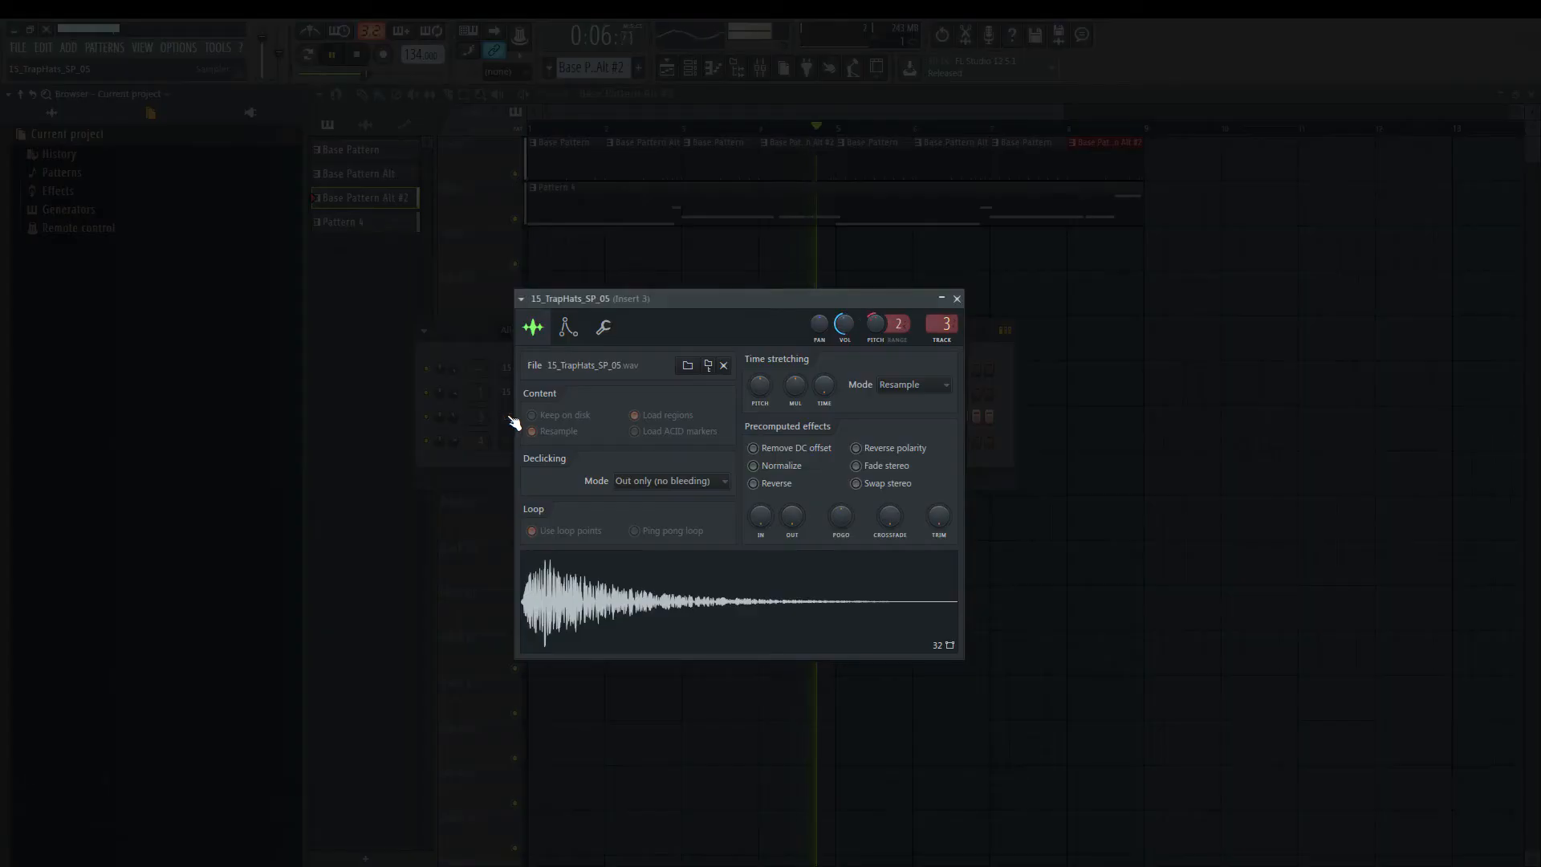
{"action": "mouse_move", "coordinate": [870, 324]}
{"action": "left_mouse_down"}
{"action": "mouse_move", "coordinate": [870, 340]}
{"action": "mouse_move", "coordinate": [874, 324]}
{"action": "left_mouse_up"}
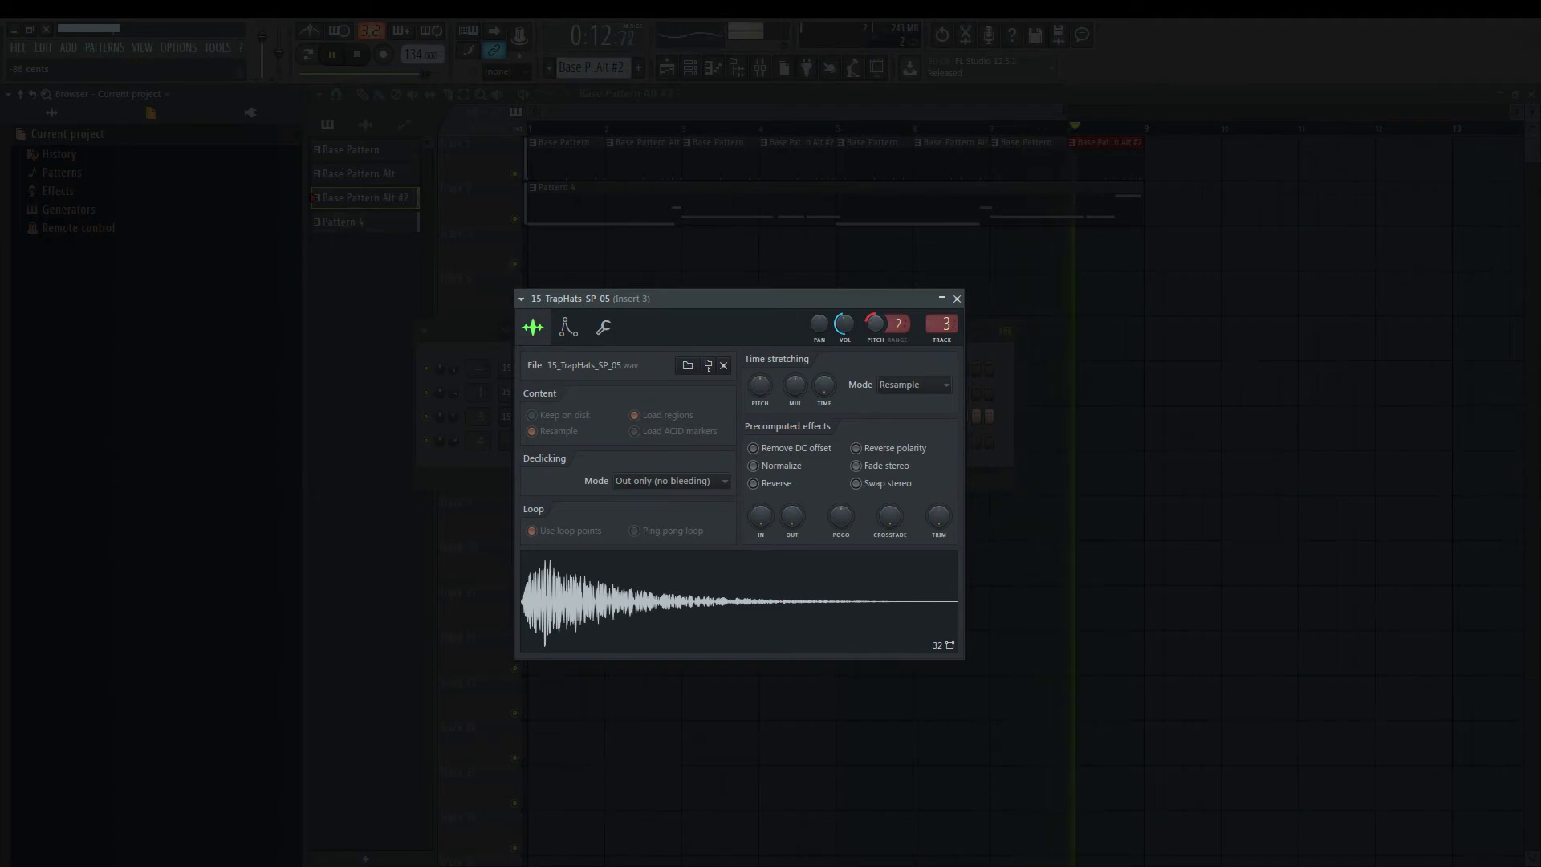
Step: Check the hi-hat channel's envelope settings and available filter types, and close its settings
{"action": "left_click", "coordinate": [567, 329]}
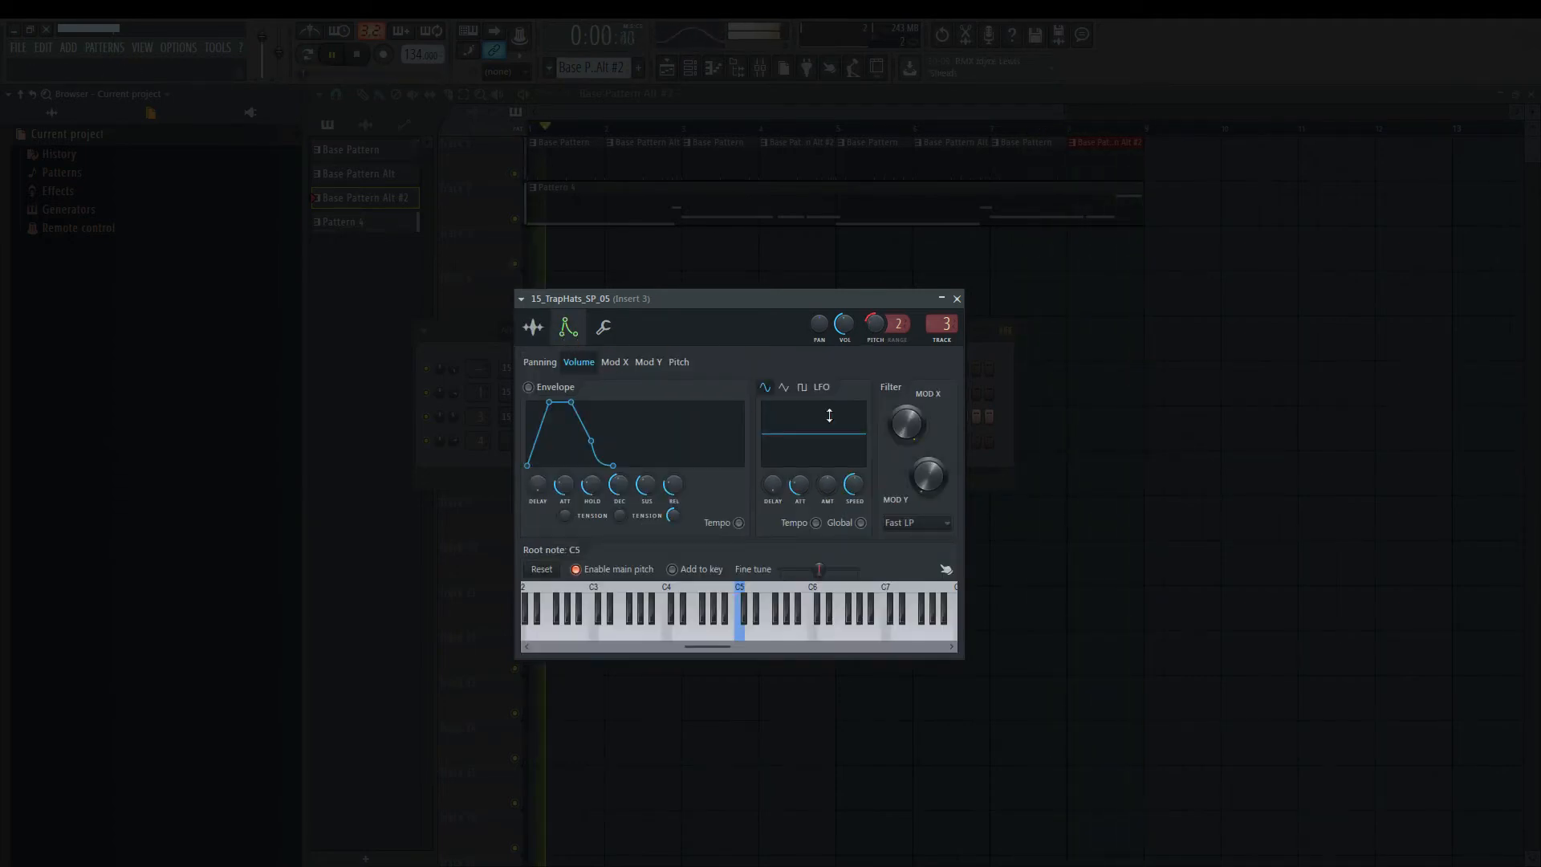
{"action": "left_click", "coordinate": [914, 523]}
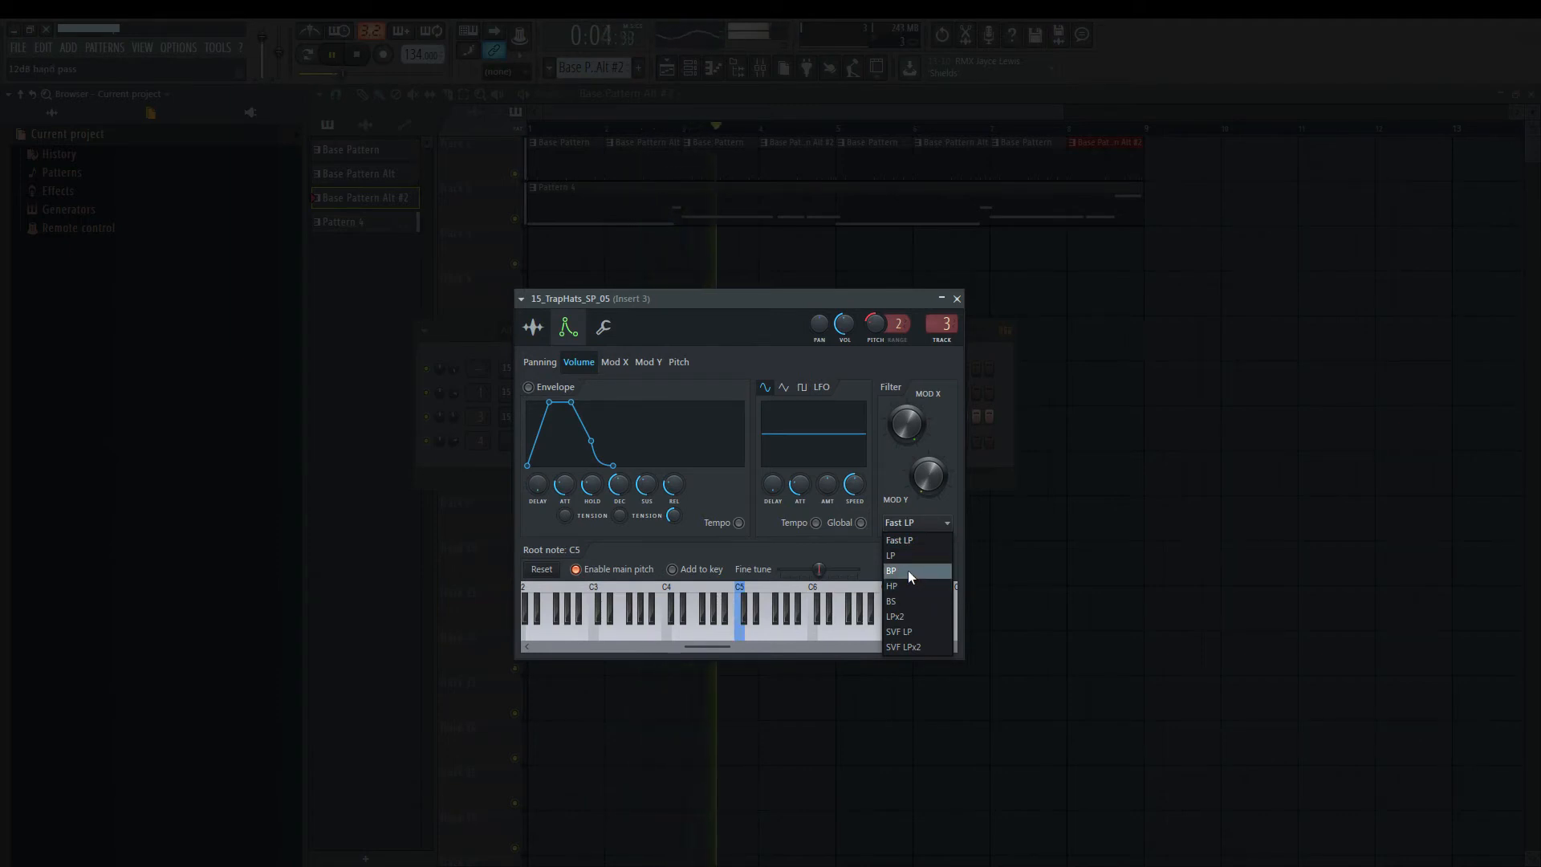
{"action": "left_click", "coordinate": [915, 436]}
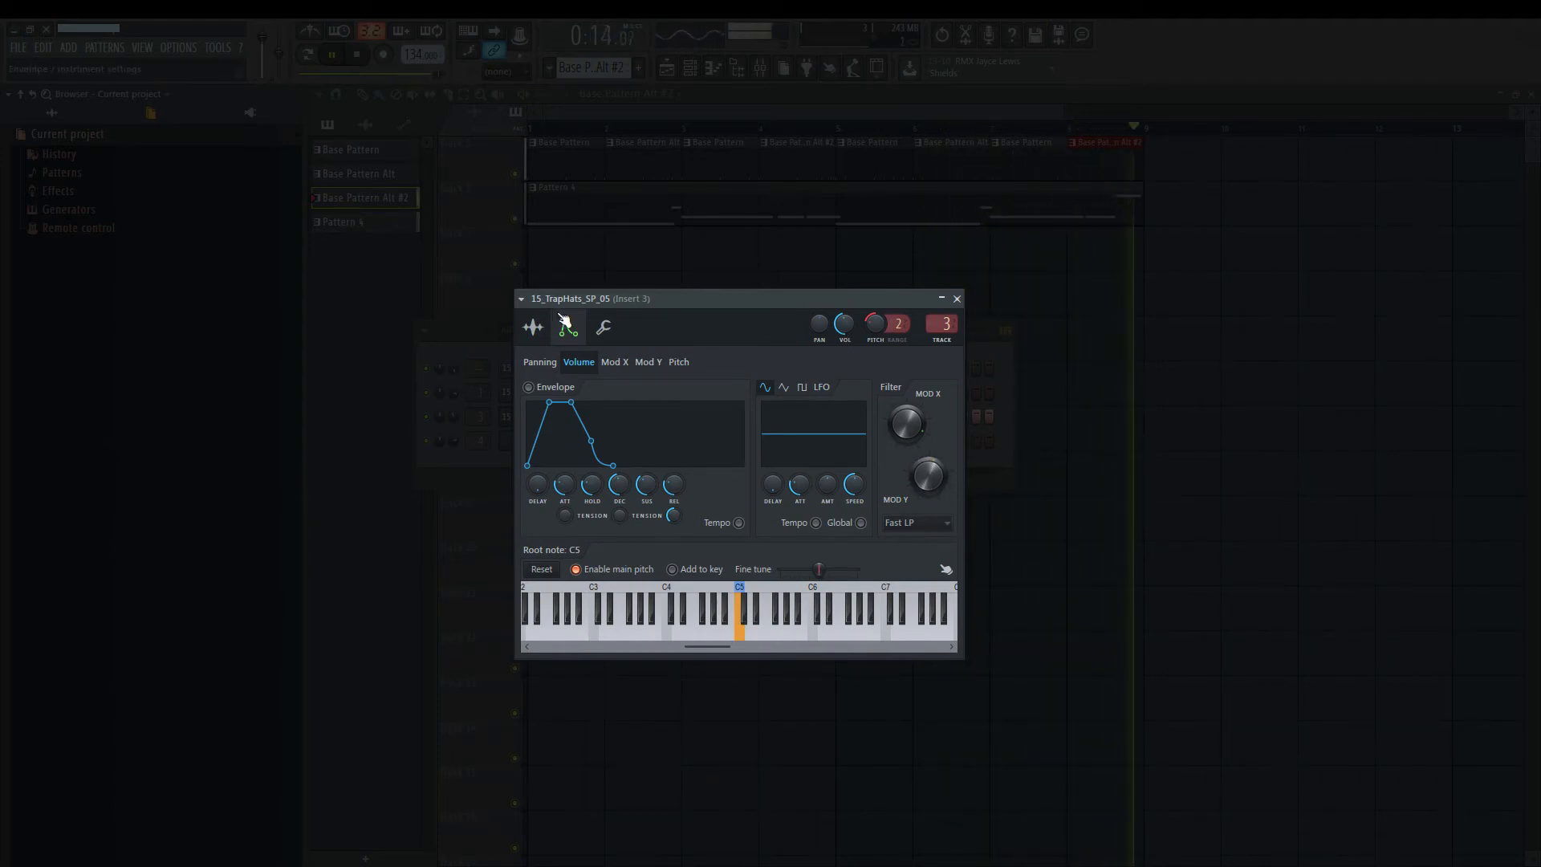
{"action": "left_click", "coordinate": [956, 299]}
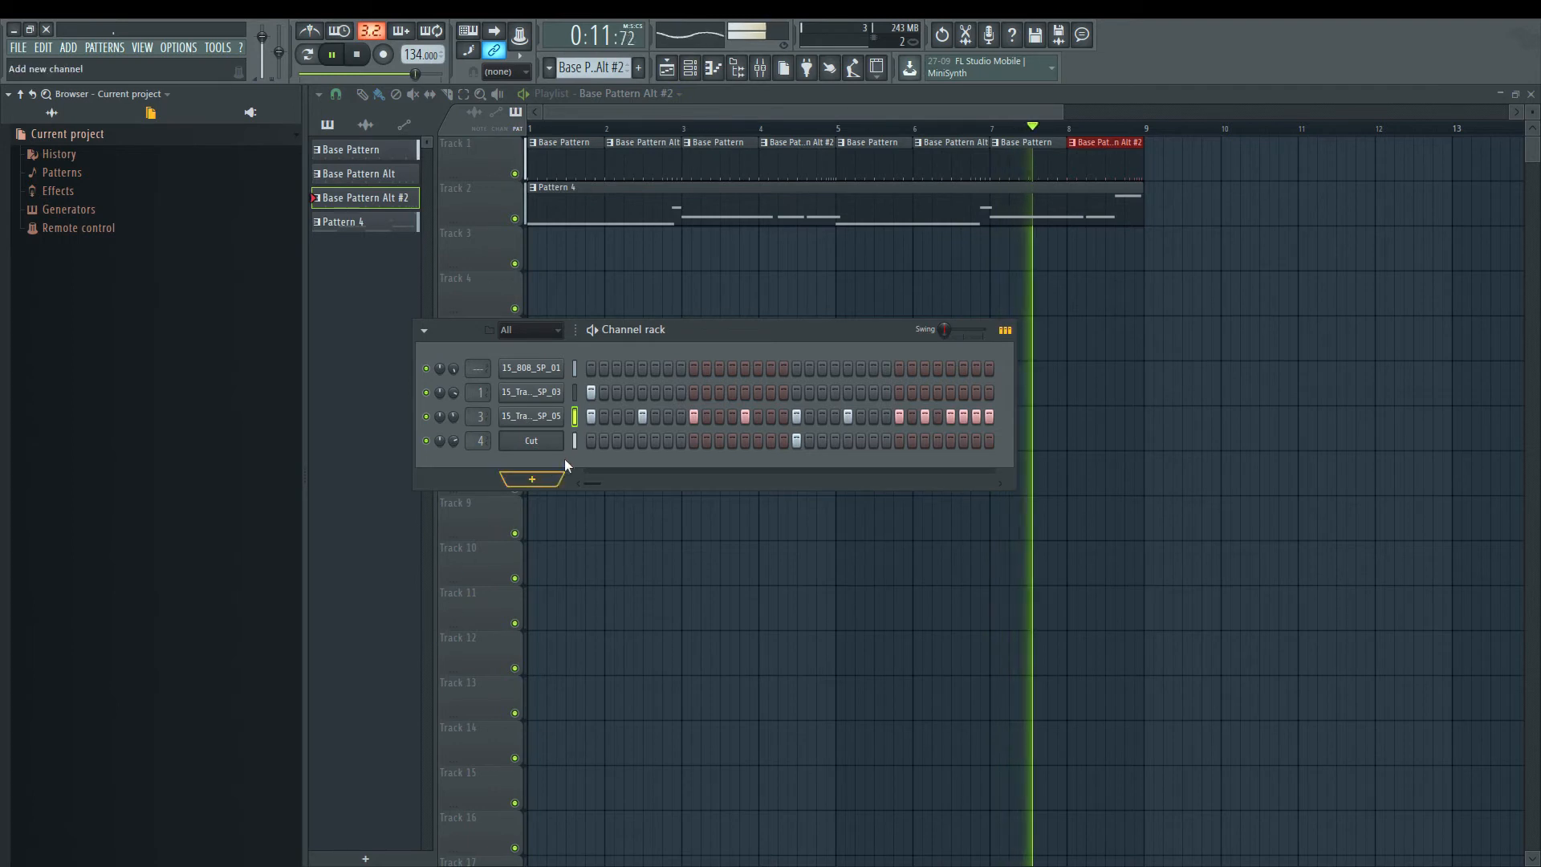
Step: Open Fruity Reeverb 2 on the Cut channel's mixer insert 4 and set its room size to about 41
{"action": "left_click", "coordinate": [539, 443]}
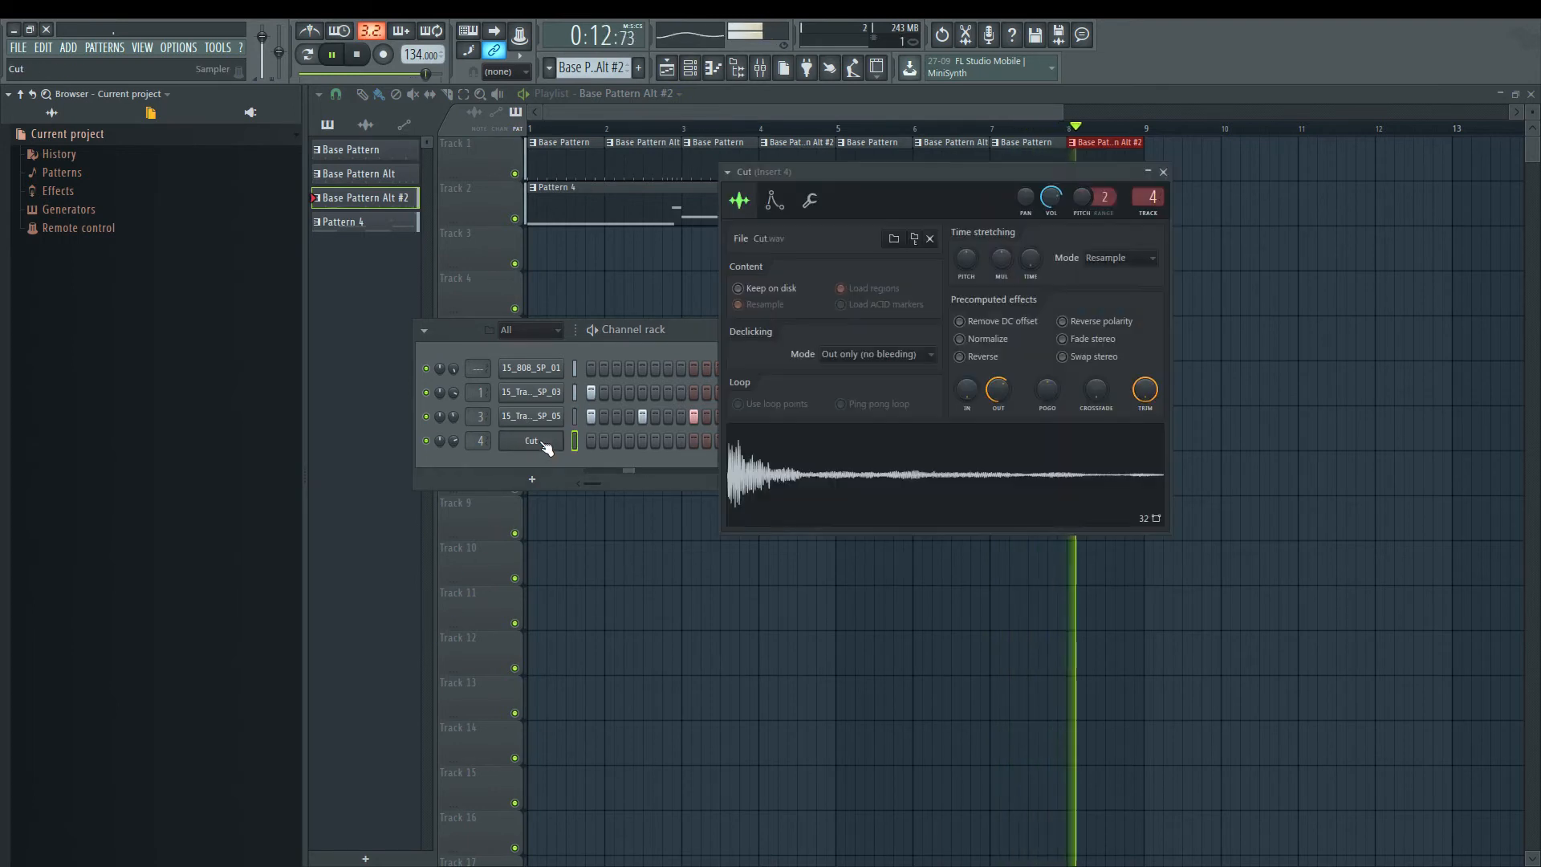
{"action": "left_click", "coordinate": [760, 69]}
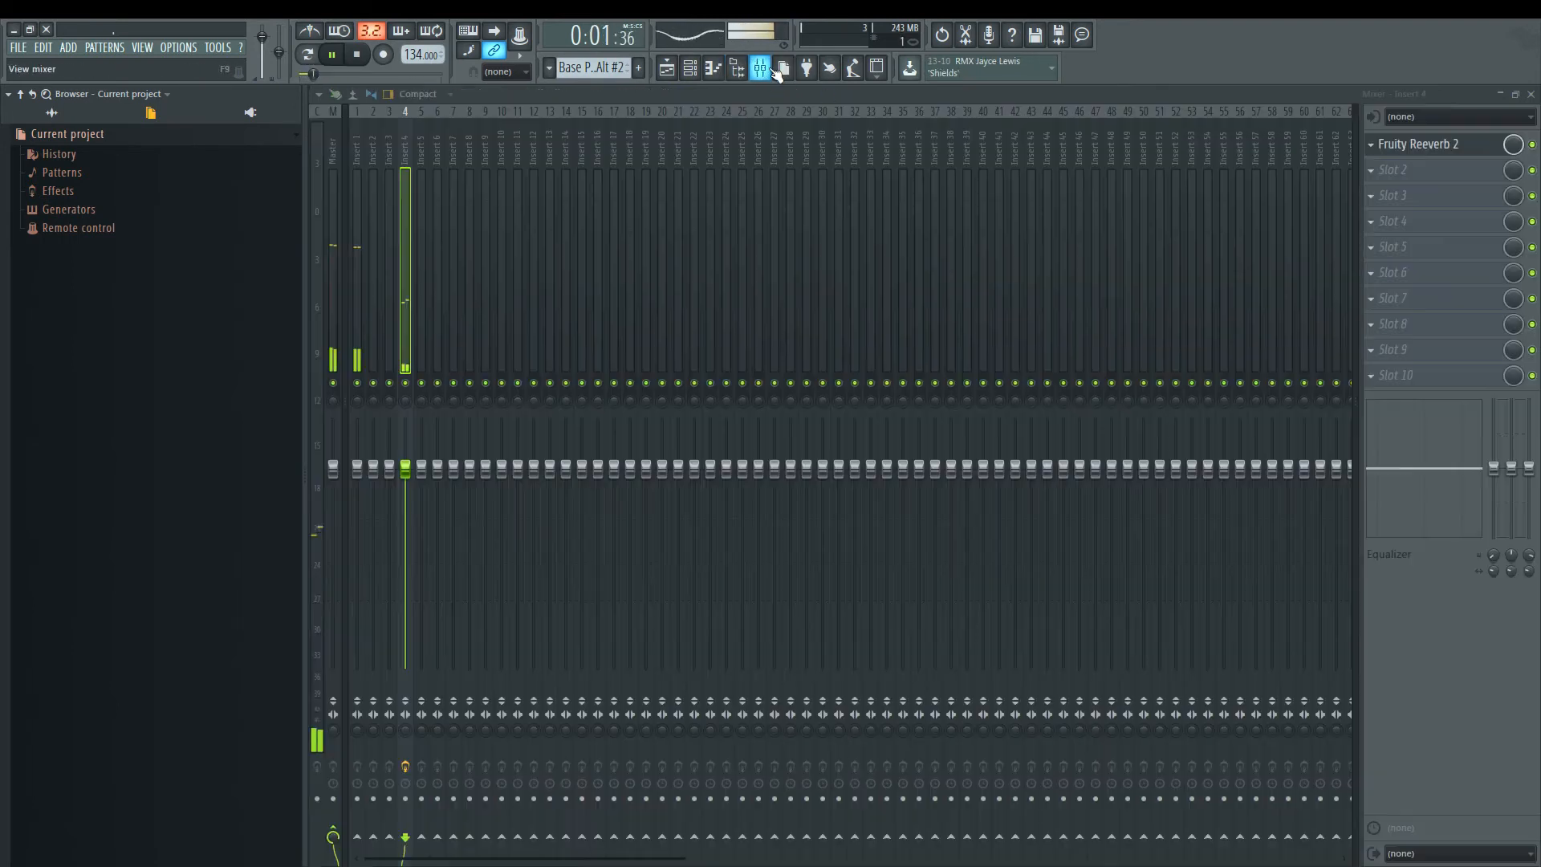
{"action": "left_click", "coordinate": [1424, 151]}
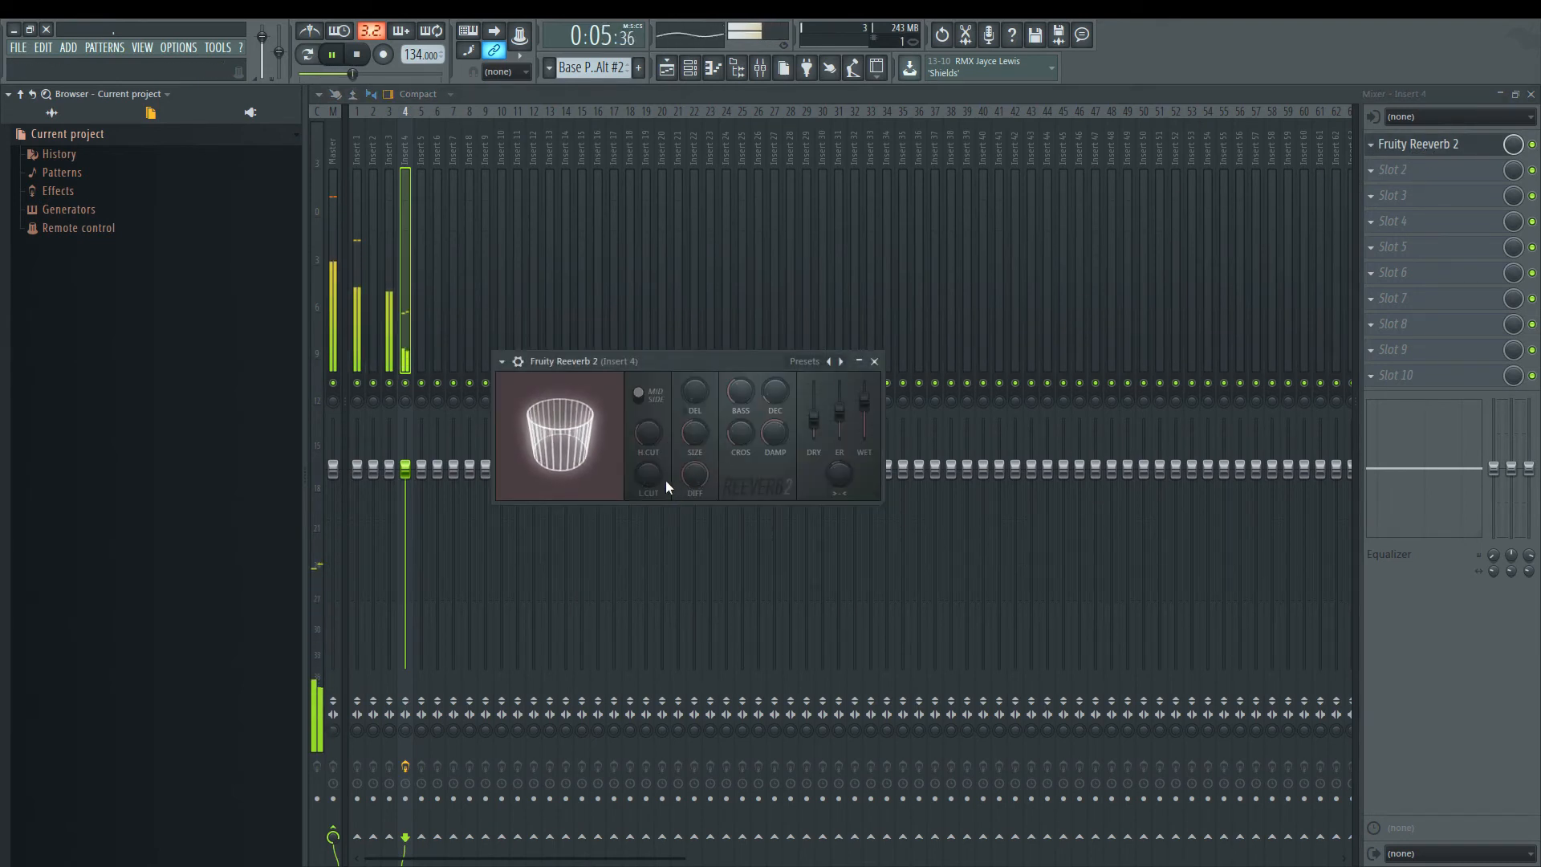
{"action": "mouse_move", "coordinate": [696, 435]}
{"action": "left_mouse_down"}
{"action": "mouse_move", "coordinate": [696, 418]}
{"action": "mouse_move", "coordinate": [705, 442]}
{"action": "left_mouse_up"}
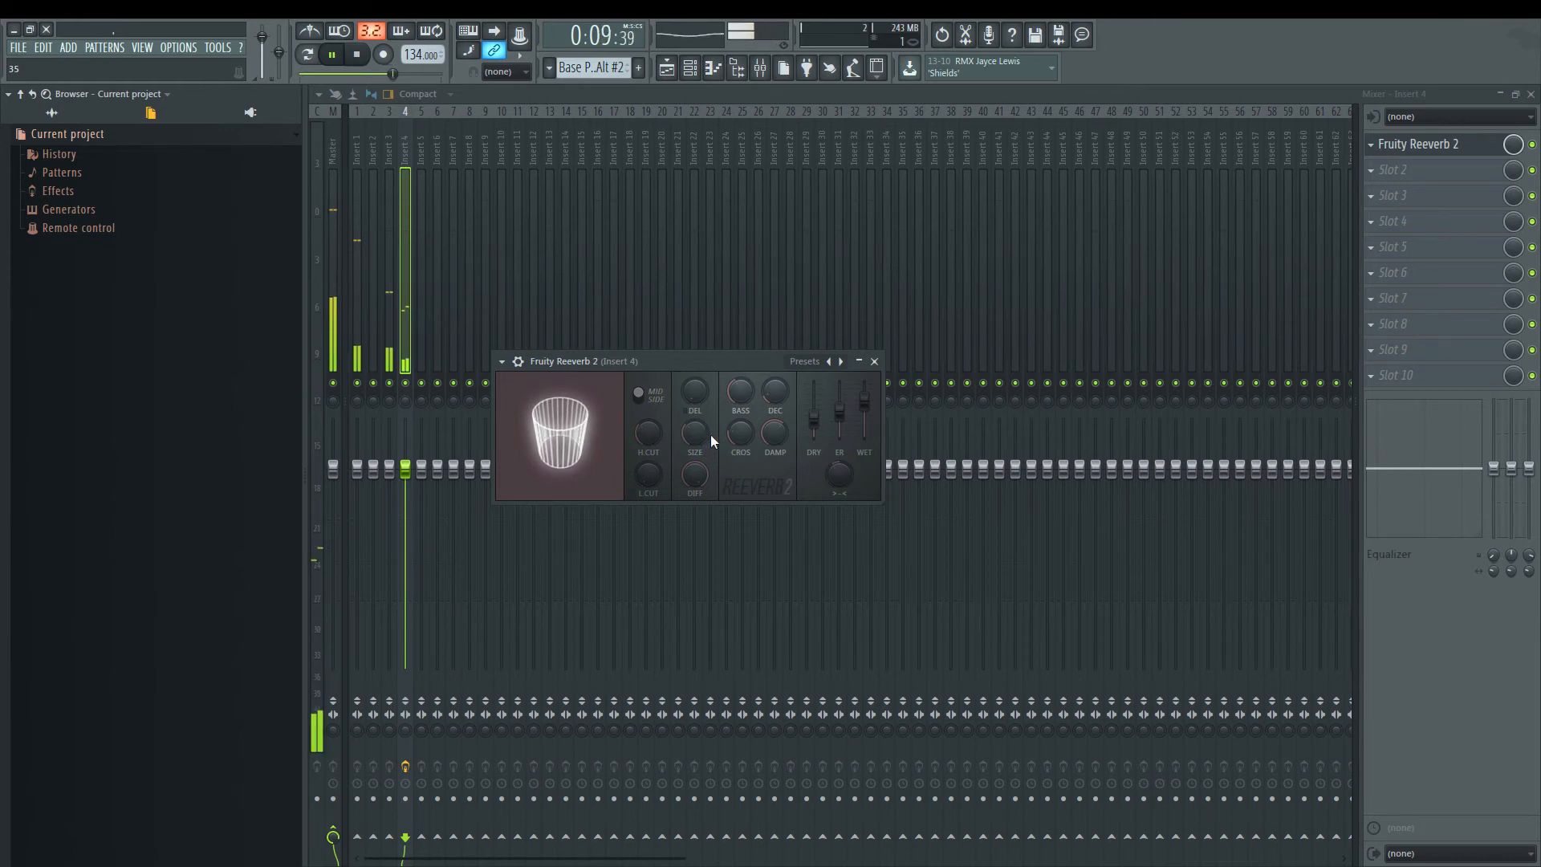
{"action": "mouse_move", "coordinate": [706, 435]}
{"action": "left_mouse_down"}
{"action": "mouse_move", "coordinate": [706, 419]}
{"action": "mouse_move", "coordinate": [706, 448]}
{"action": "left_mouse_up"}
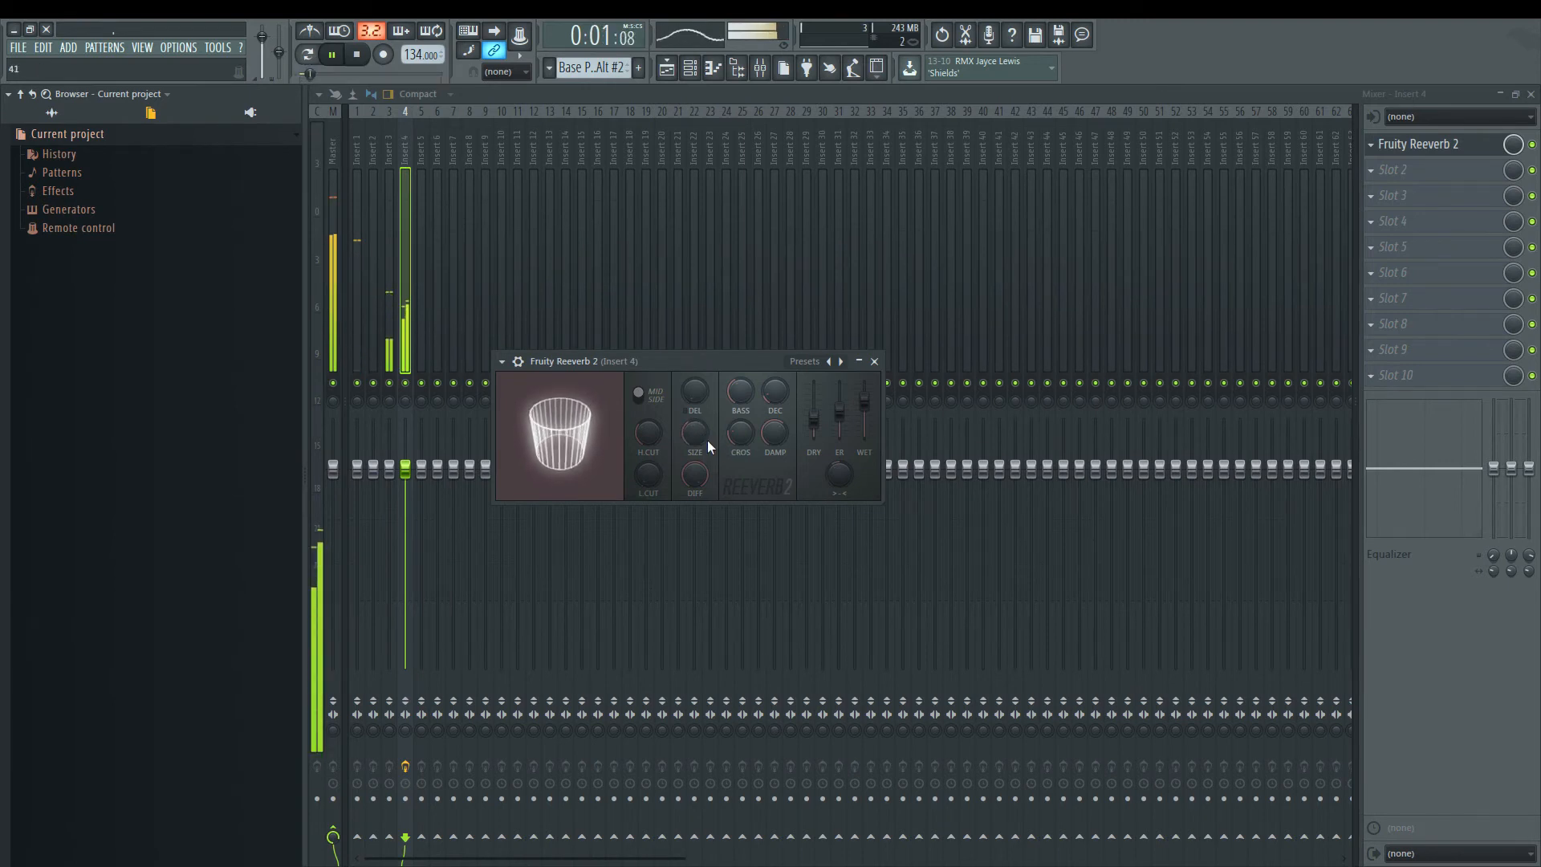
Step: Adjust the snare reverb's damping, bass multiplier and wet level, and set its decay to about 1.9 sec
{"action": "left_click_drag", "start_coordinate": [772, 392], "coordinate": [771, 446]}
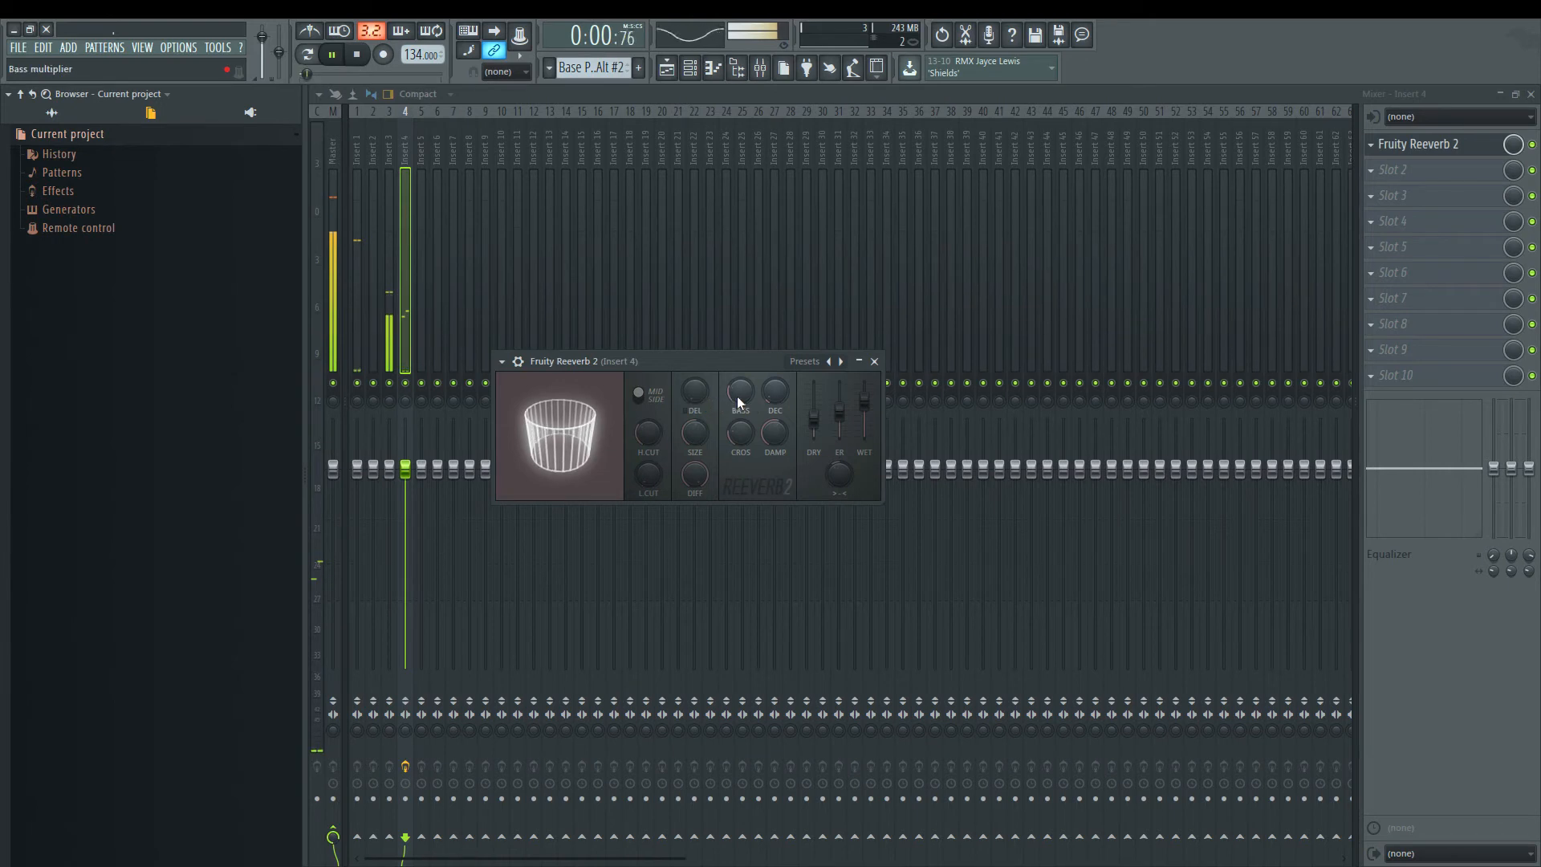
{"action": "mouse_move", "coordinate": [739, 397]}
{"action": "left_mouse_down"}
{"action": "mouse_move", "coordinate": [740, 383]}
{"action": "mouse_move", "coordinate": [747, 402]}
{"action": "left_mouse_up"}
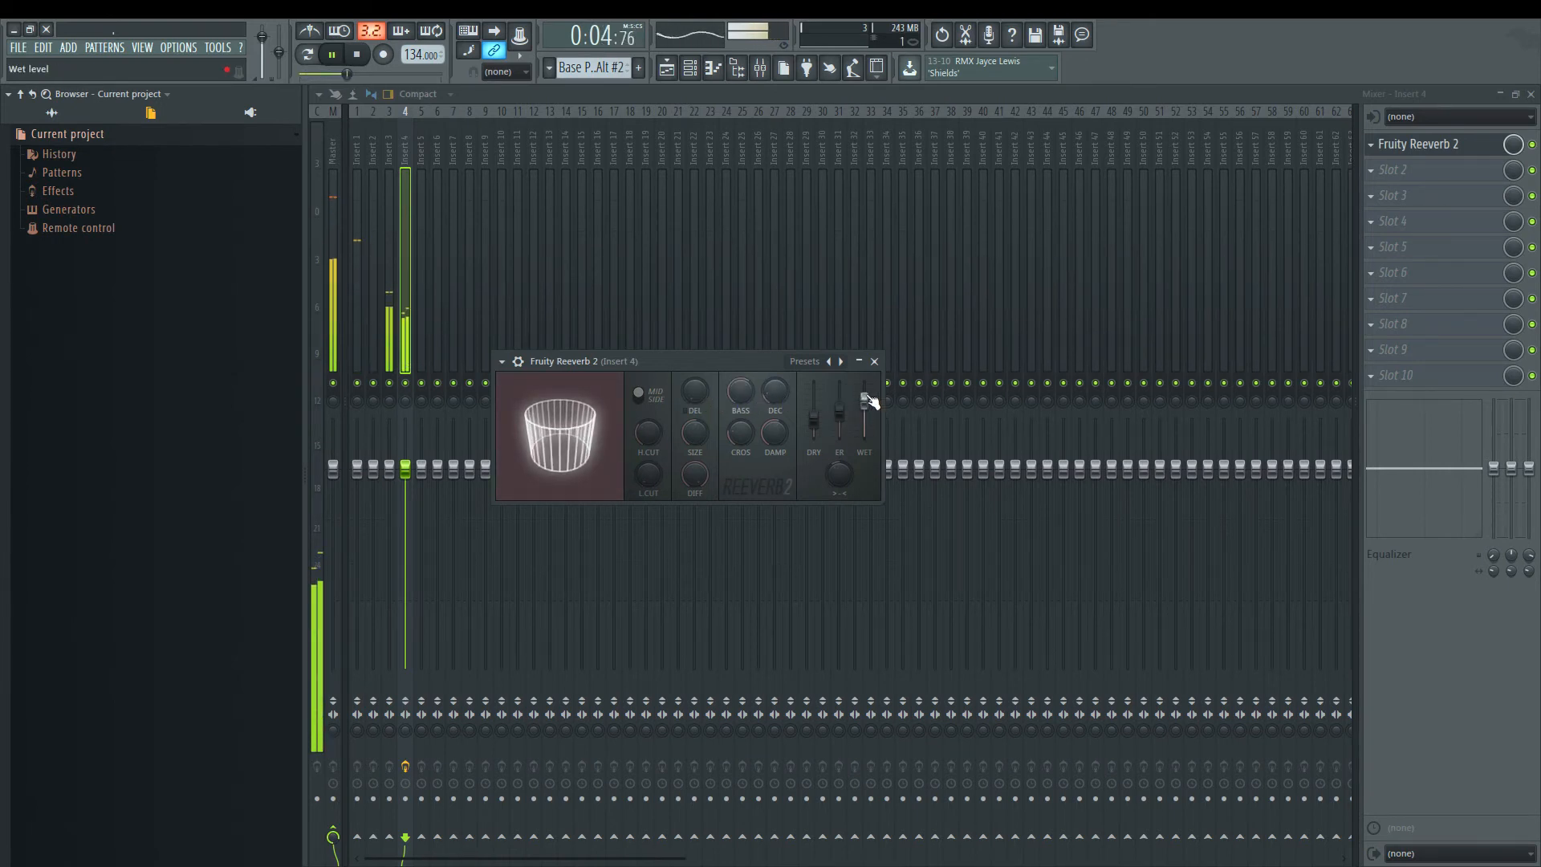
{"action": "left_click_drag", "start_coordinate": [864, 402], "coordinate": [786, 405]}
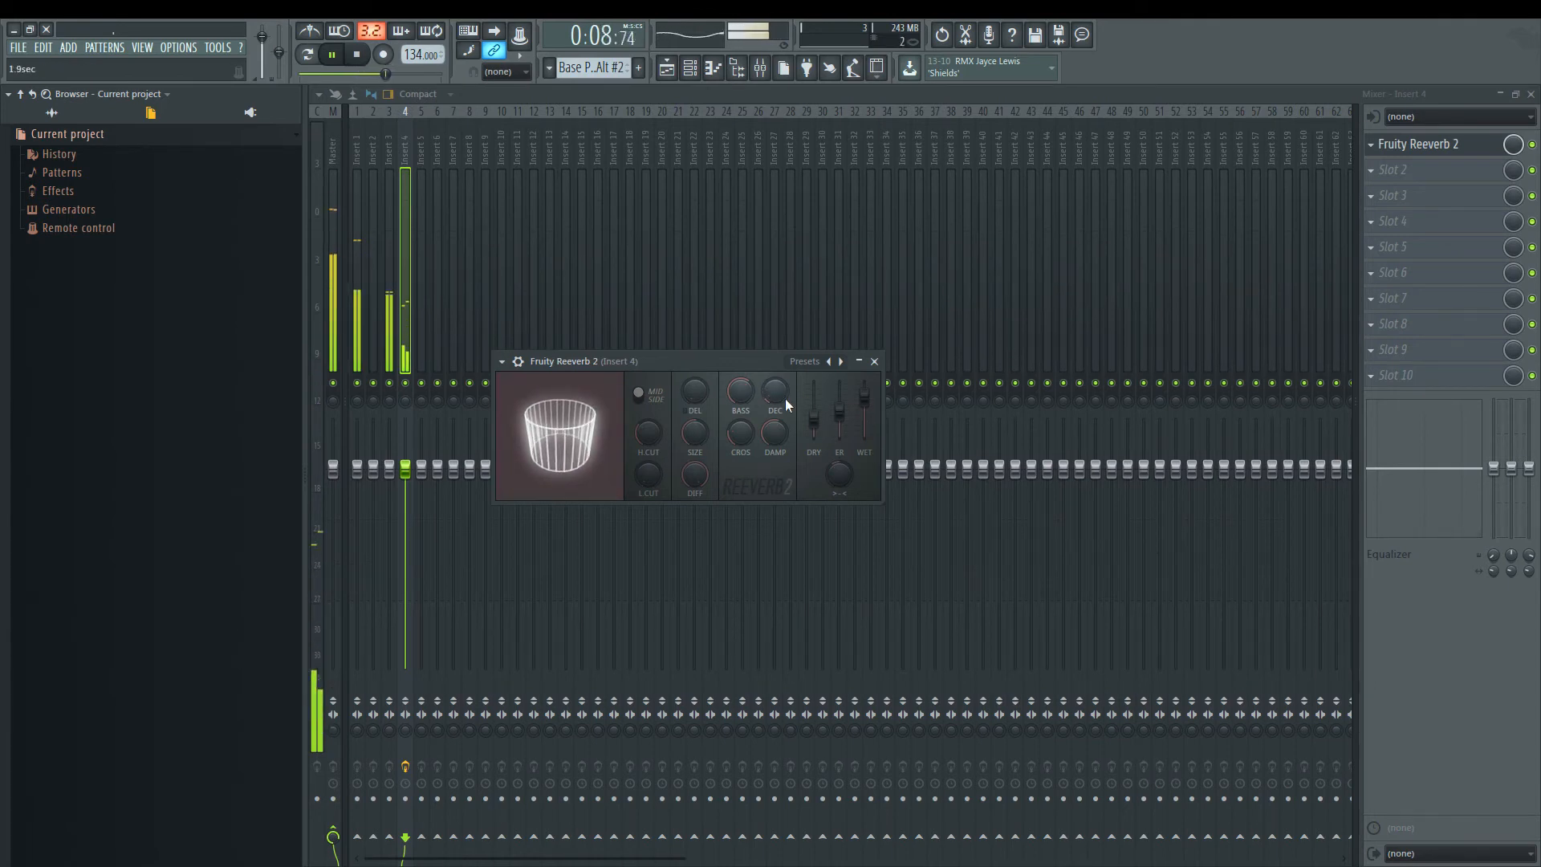
Step: Fine-tune the snare reverb's dry and early reflection levels, cut filters, bass, damping and decay
{"action": "left_click_drag", "start_coordinate": [815, 423], "coordinate": [840, 423]}
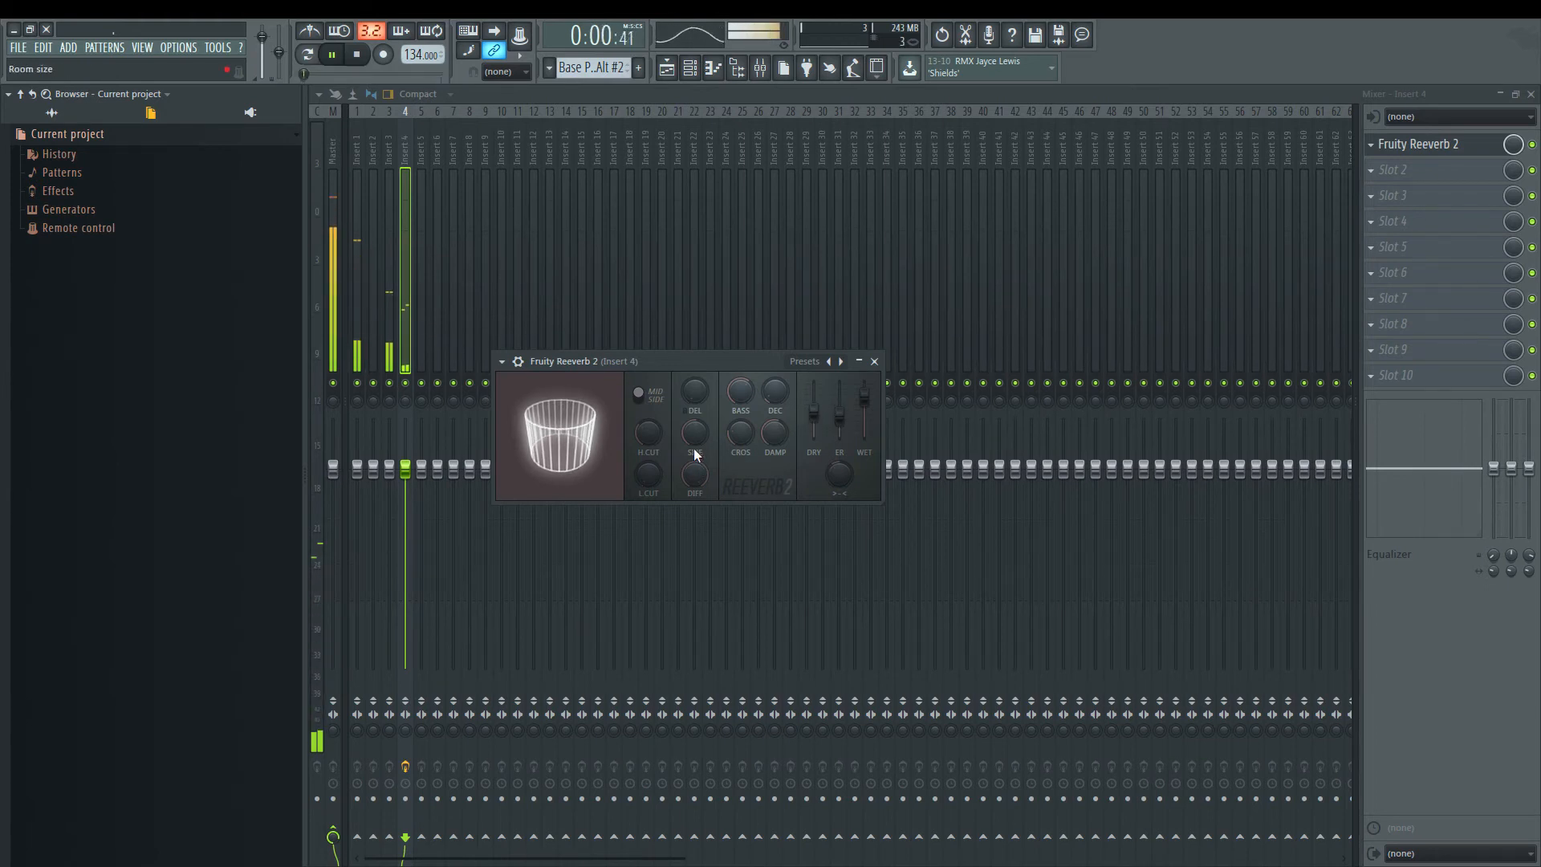
{"action": "left_click_drag", "start_coordinate": [648, 436], "coordinate": [649, 464]}
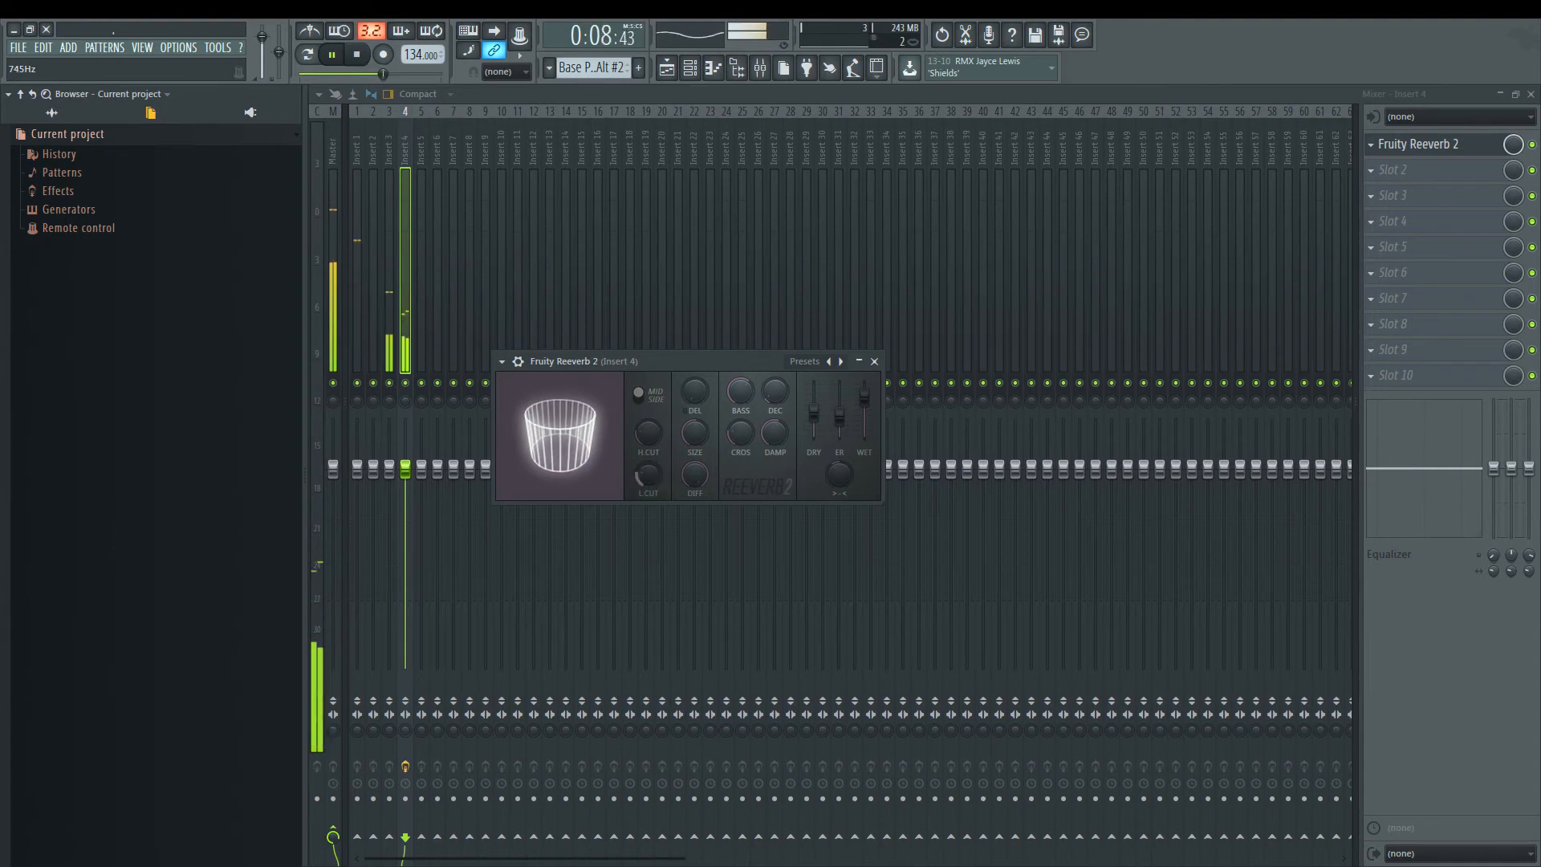
{"action": "left_click_drag", "start_coordinate": [740, 391], "coordinate": [773, 427]}
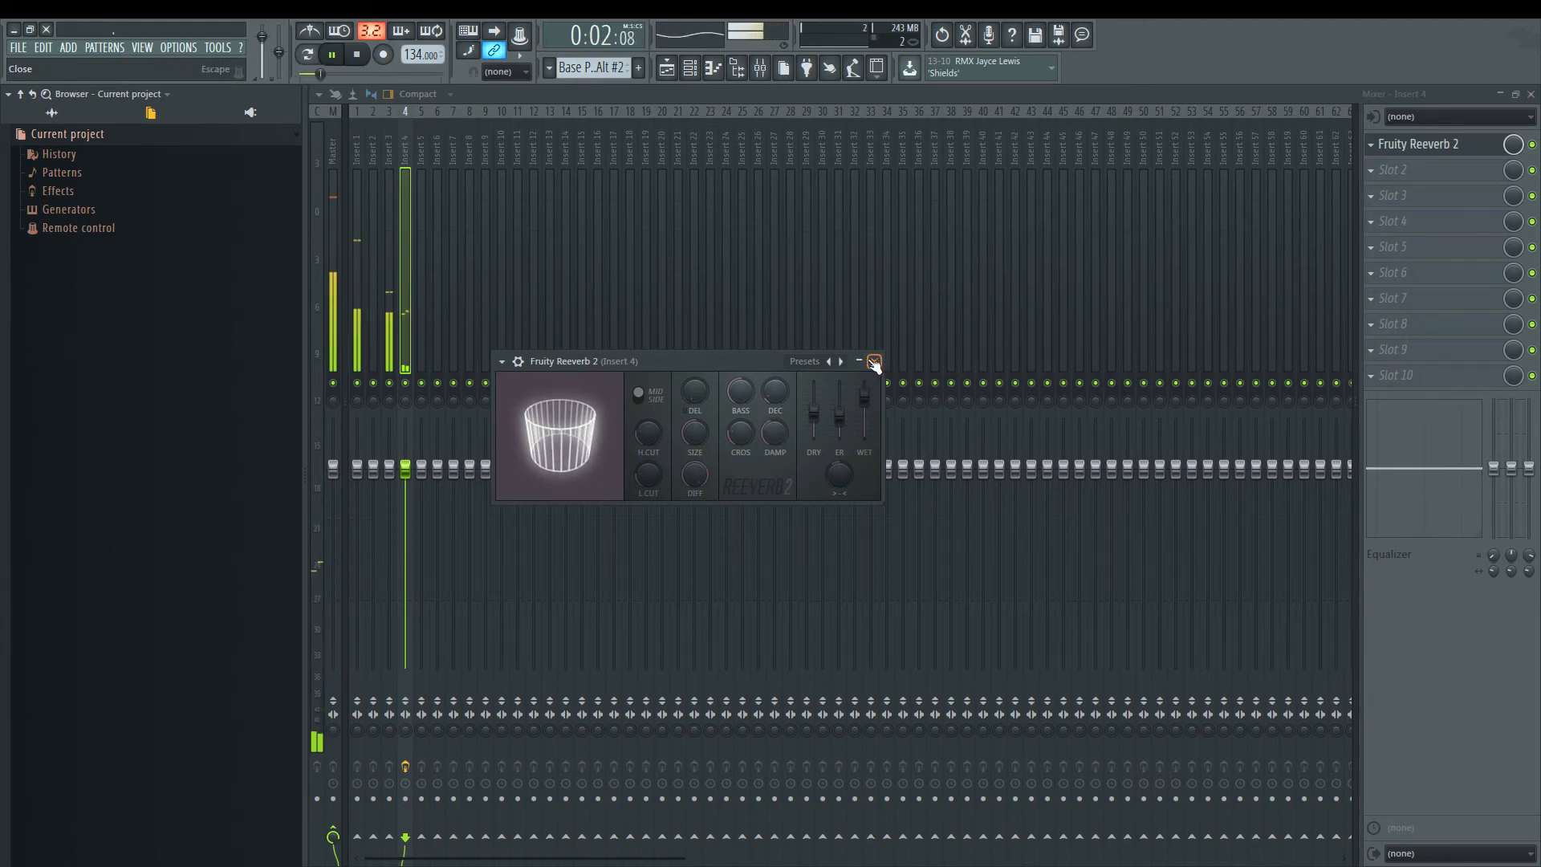
{"action": "left_click_drag", "start_coordinate": [779, 393], "coordinate": [779, 398]}
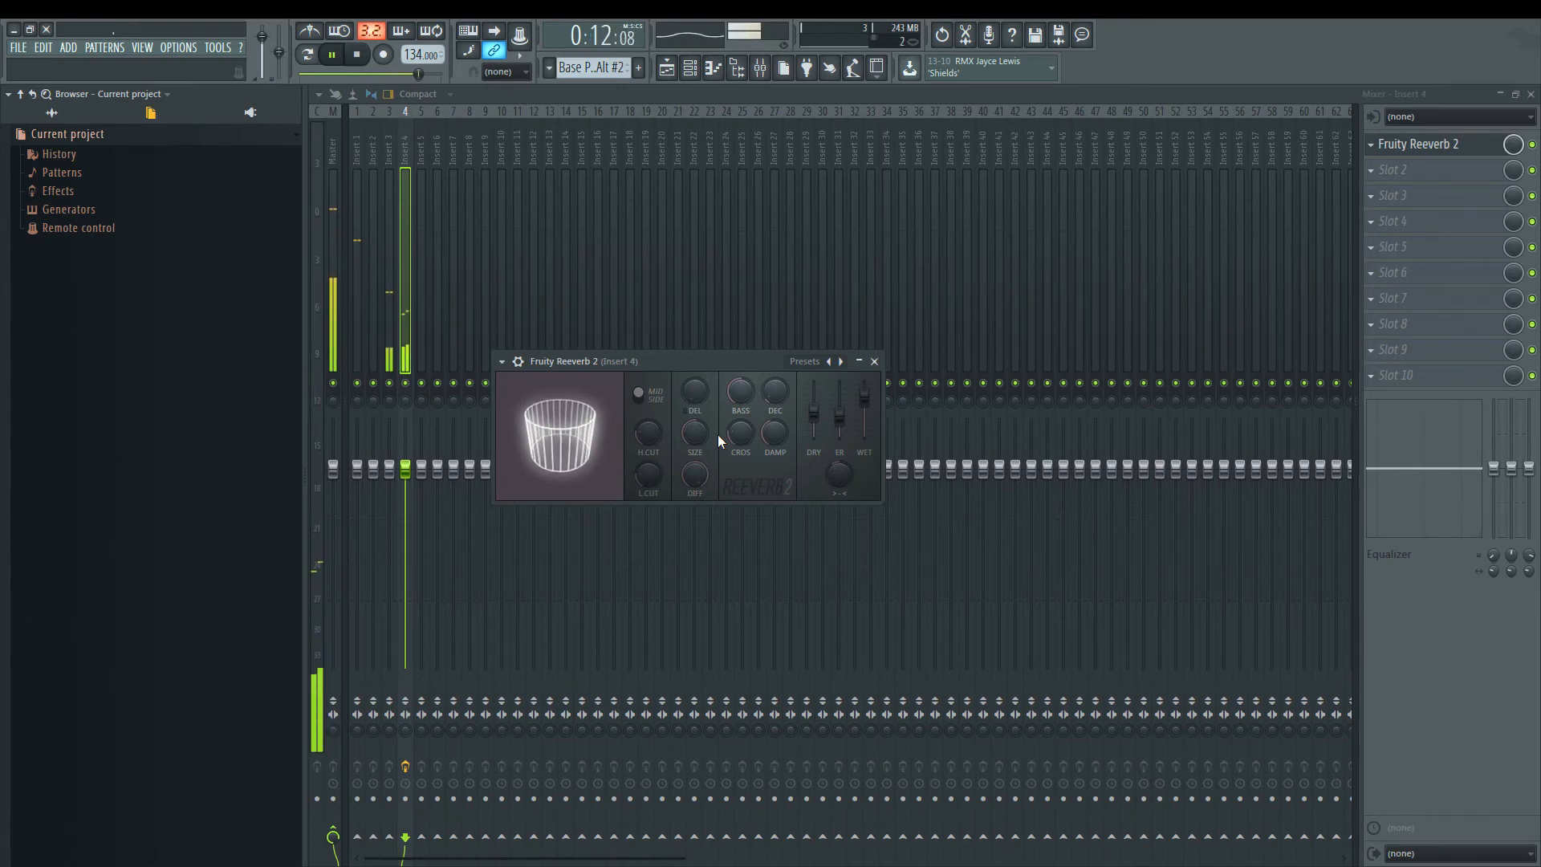
Step: Set the Cut channel's root note to D5 and save the project
{"action": "left_click", "coordinate": [689, 69]}
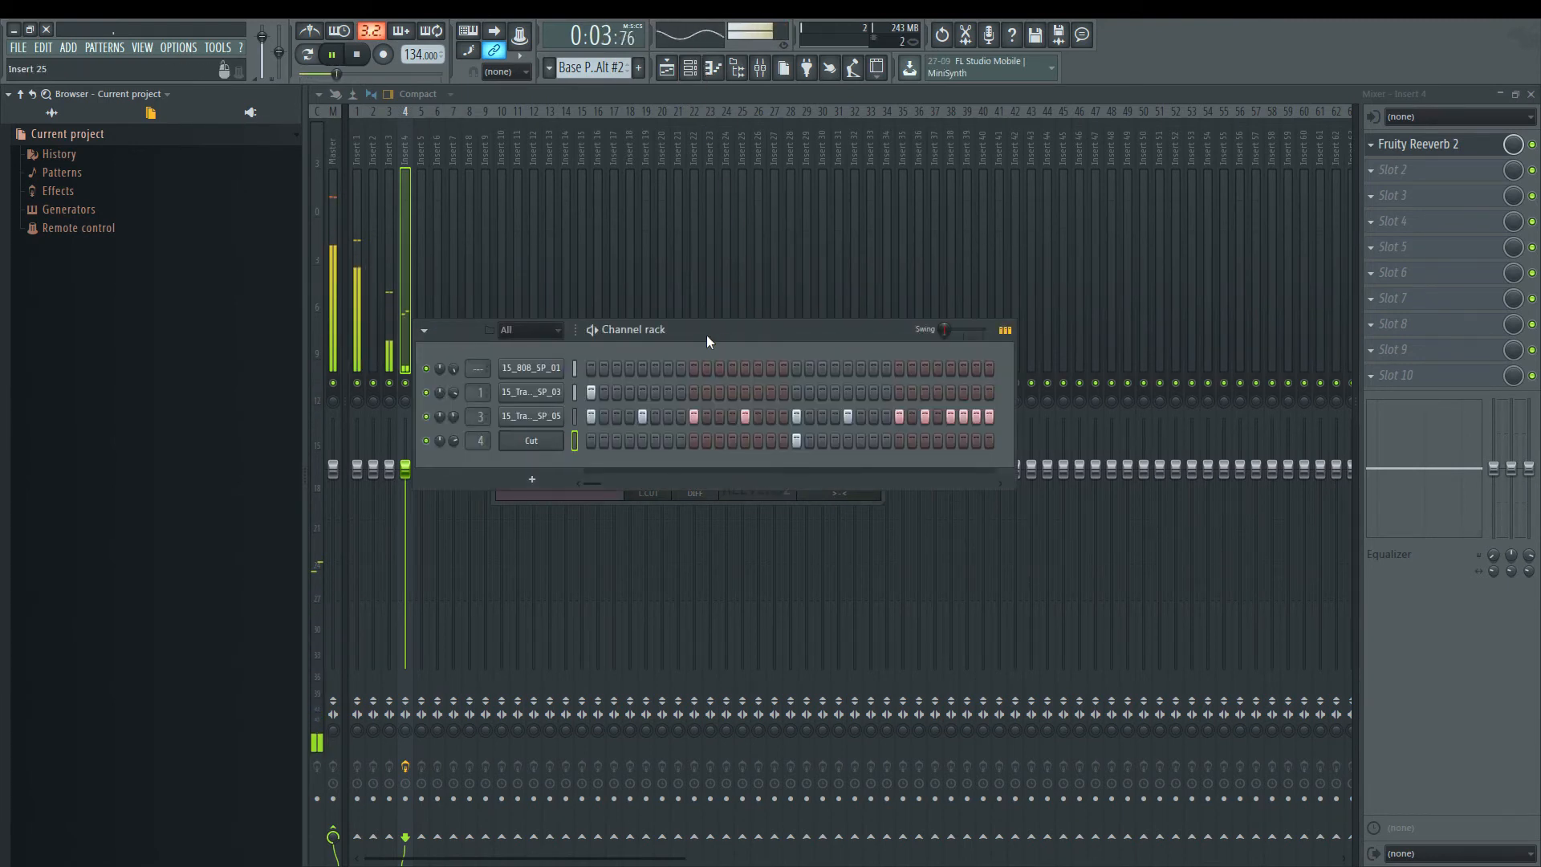
{"action": "left_click", "coordinate": [531, 441]}
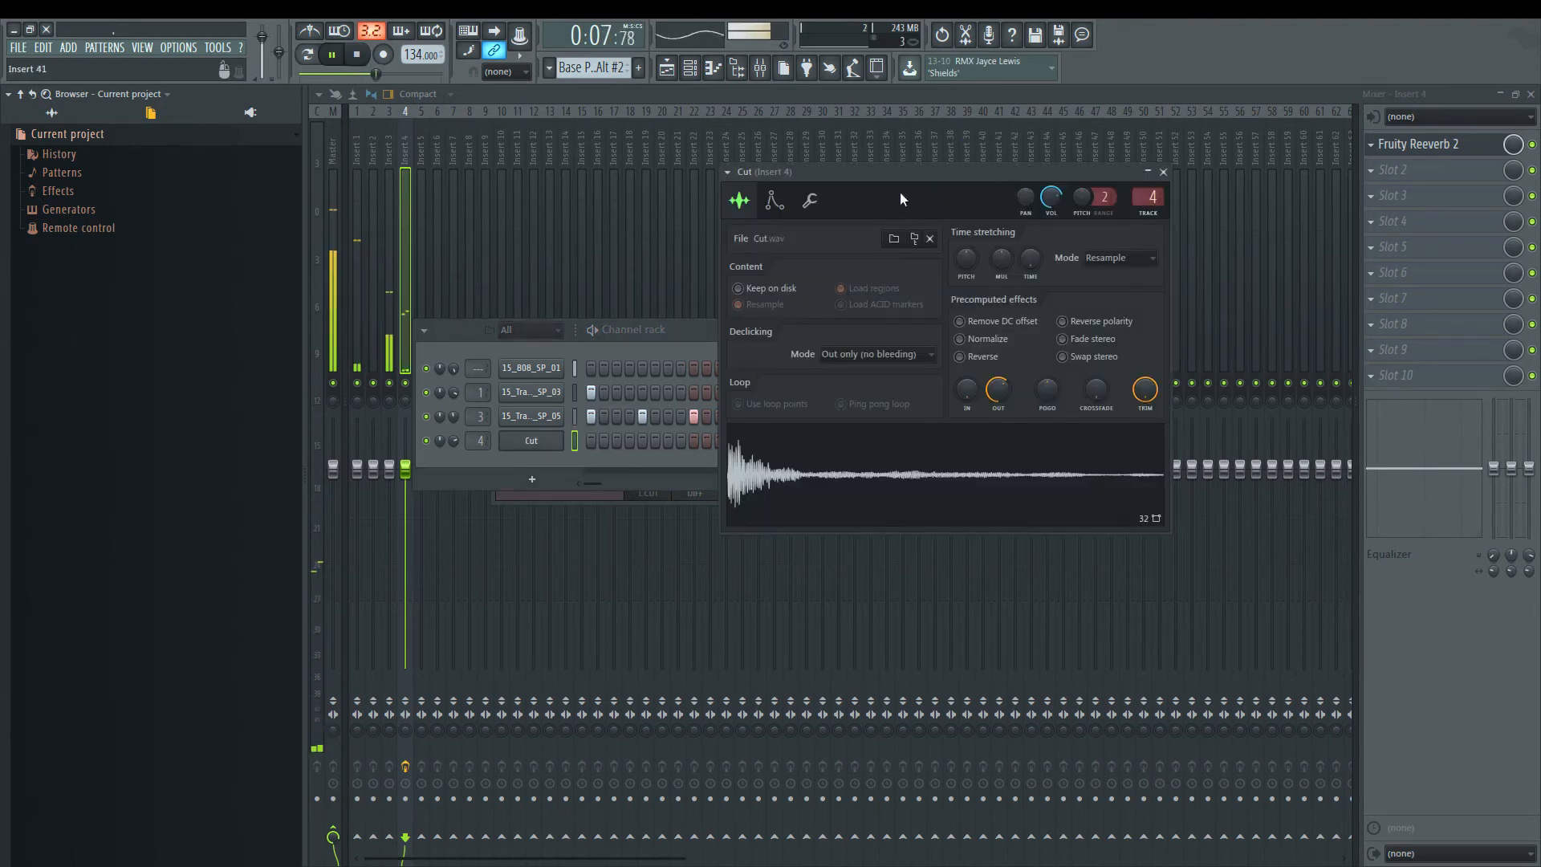
{"action": "left_click", "coordinate": [775, 201]}
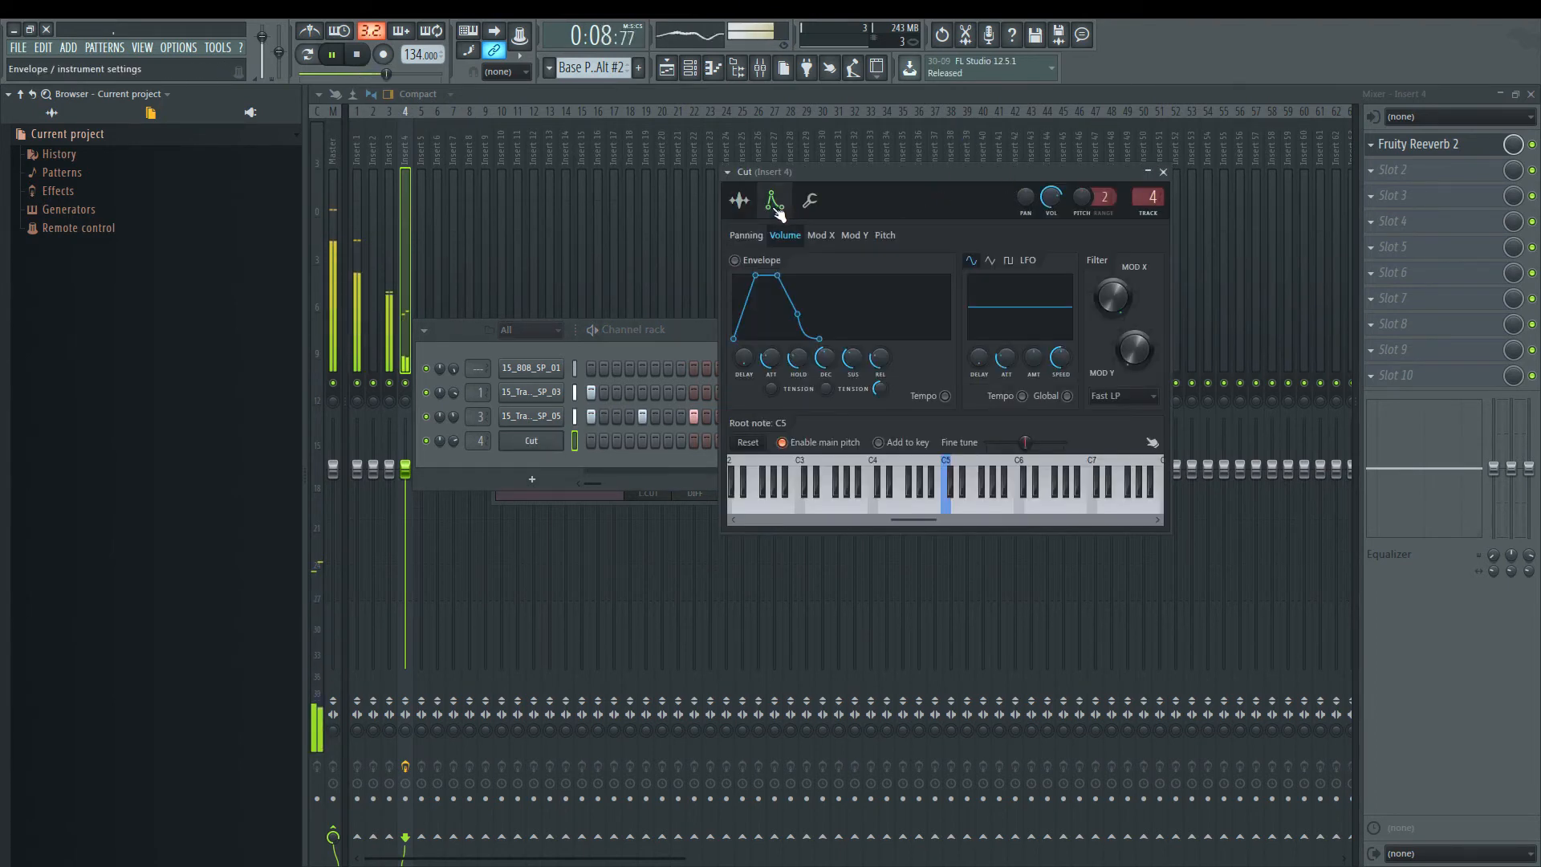
{"action": "right_click", "coordinate": [953, 491]}
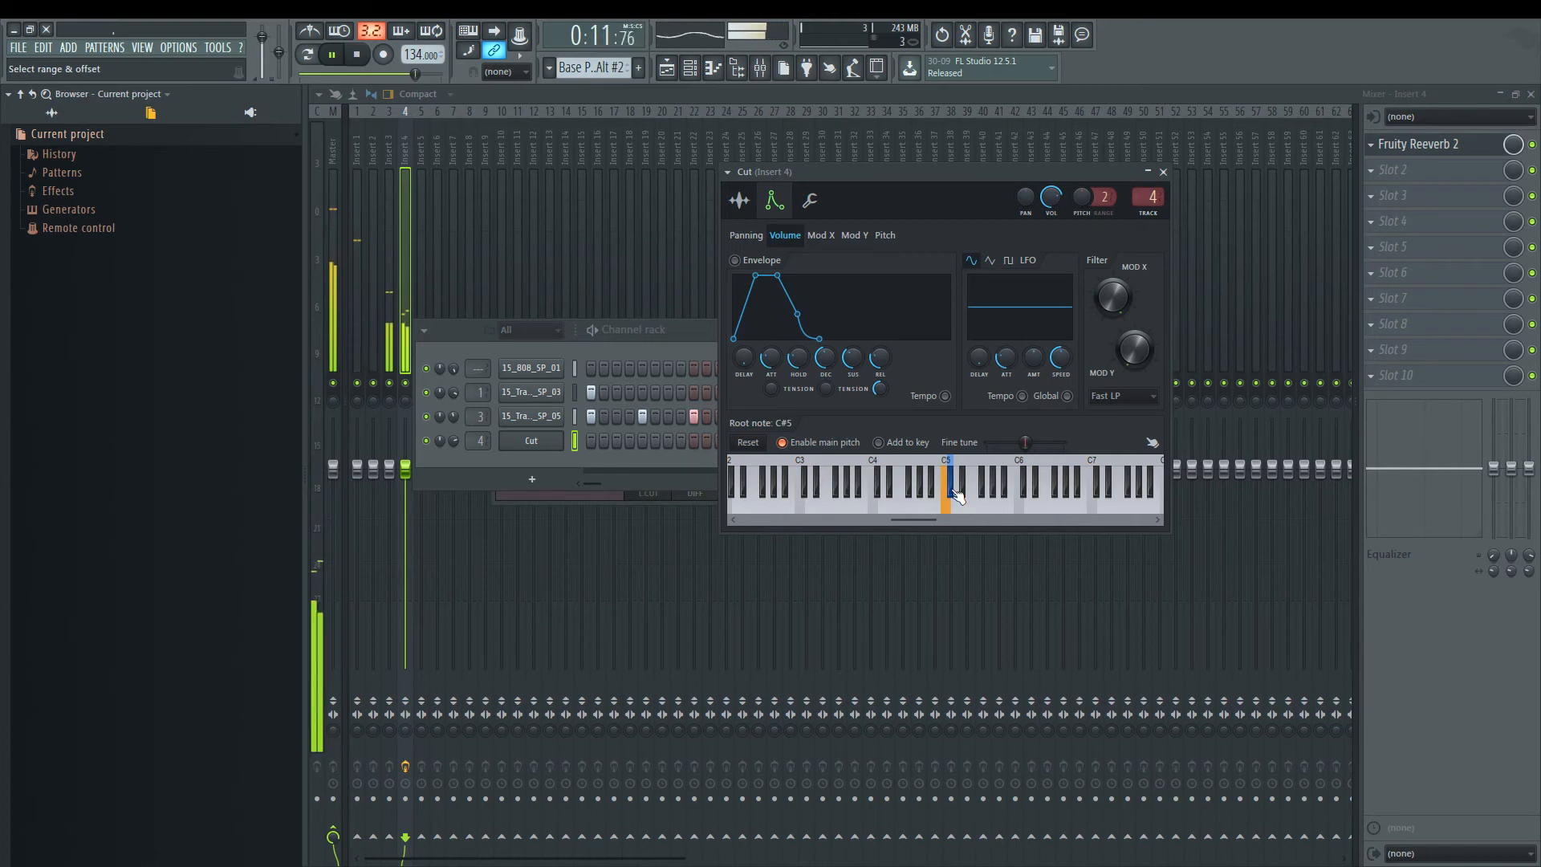
{"action": "right_click", "coordinate": [961, 501]}
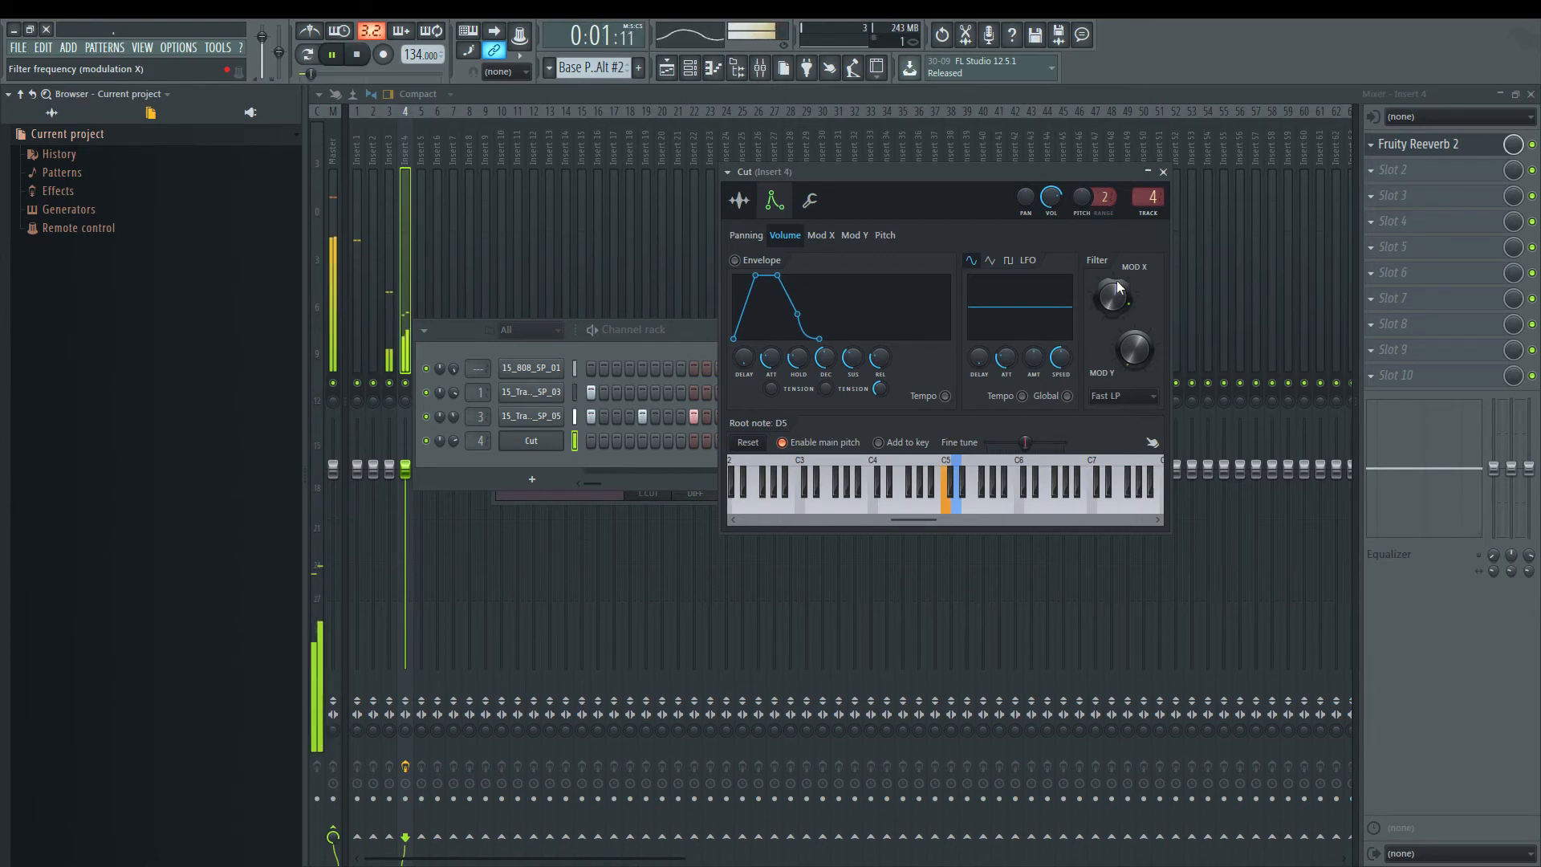
{"action": "key", "text": "ctrl+s"}
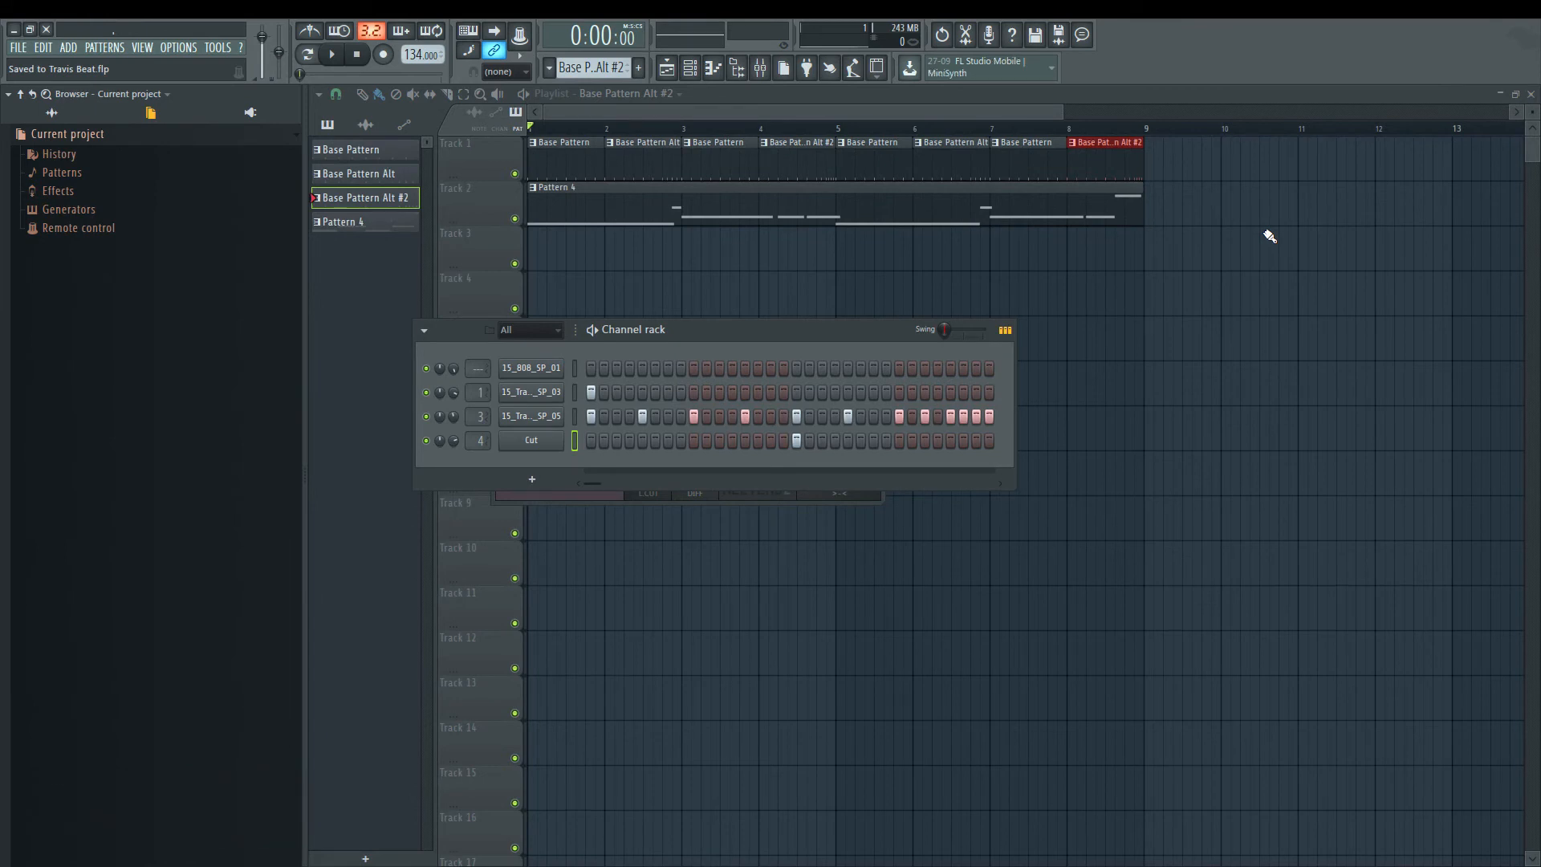
Step: Add the sample E_BendingSynth_SP_310_01 (1) from the TS Beat folder as a new channel below Cut
{"action": "left_click", "coordinate": [44, 117]}
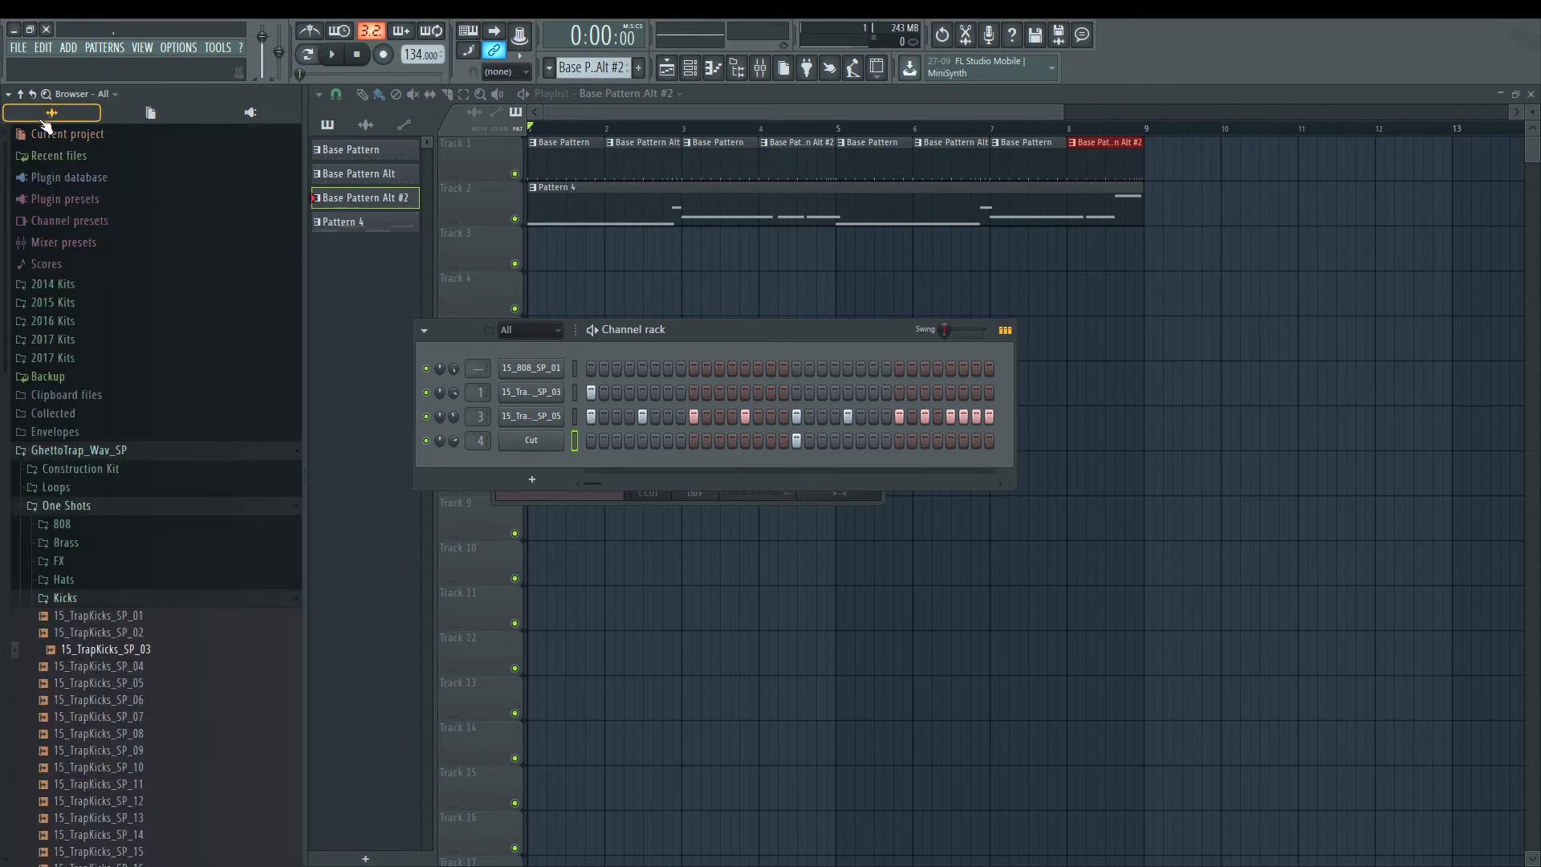
{"action": "left_click", "coordinate": [46, 450]}
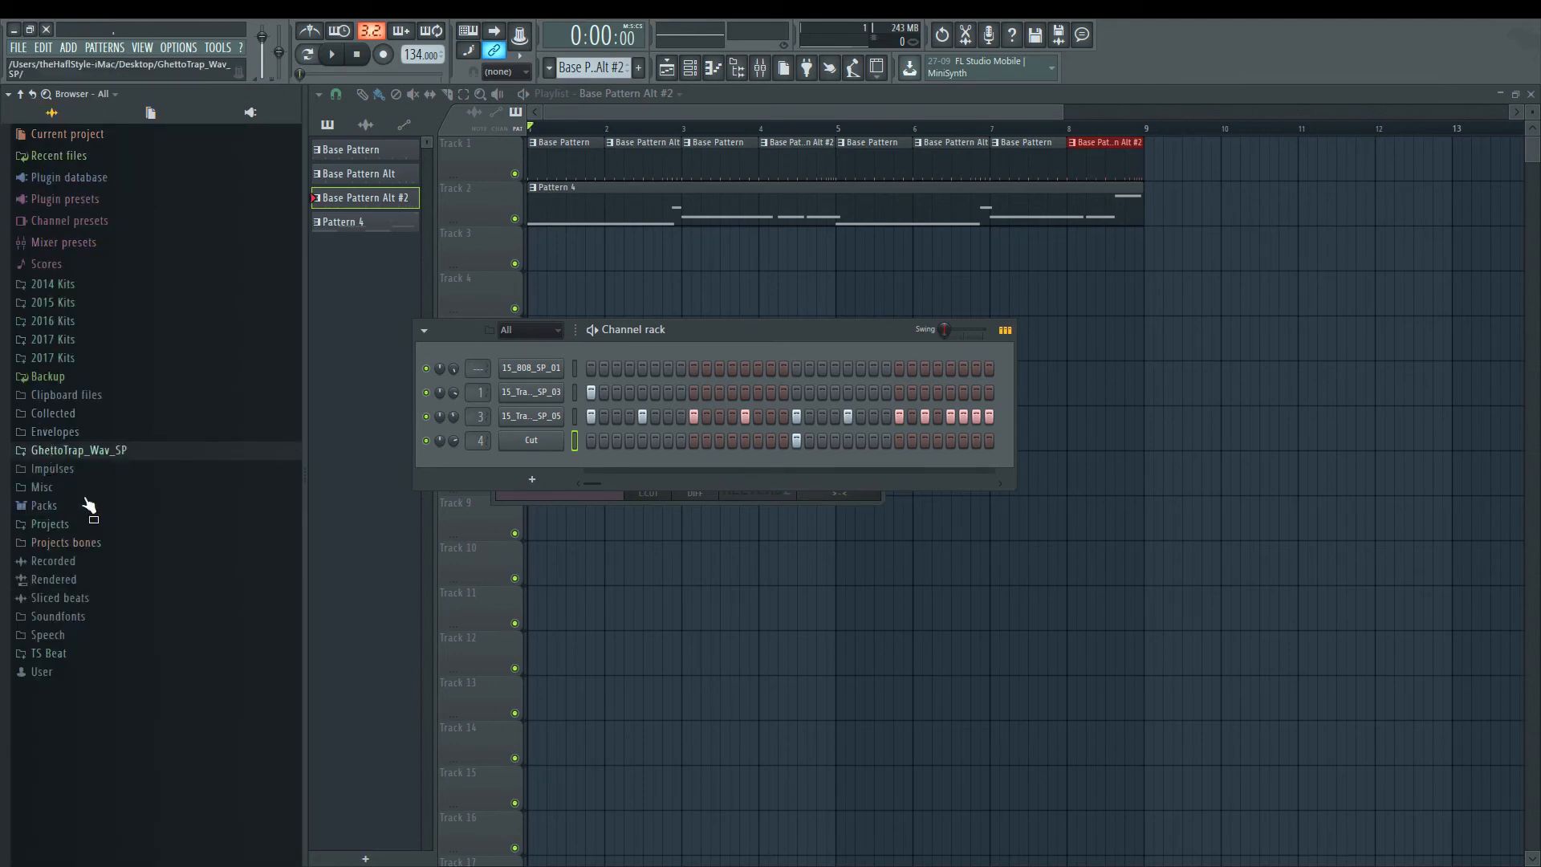
{"action": "left_click", "coordinate": [92, 652]}
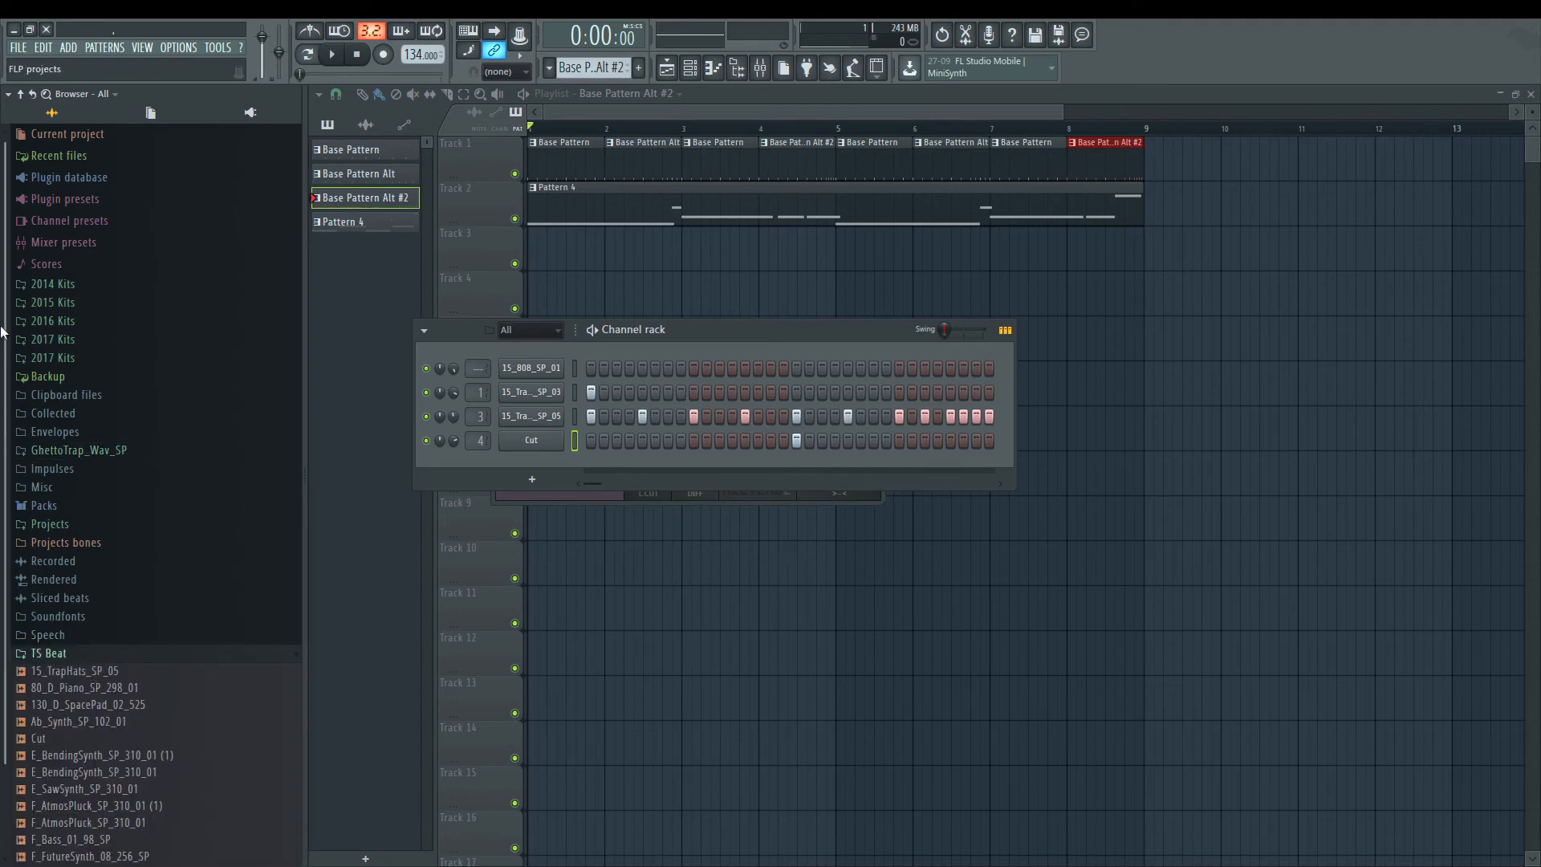
{"action": "left_click_drag", "start_coordinate": [3, 323], "coordinate": [3, 491]}
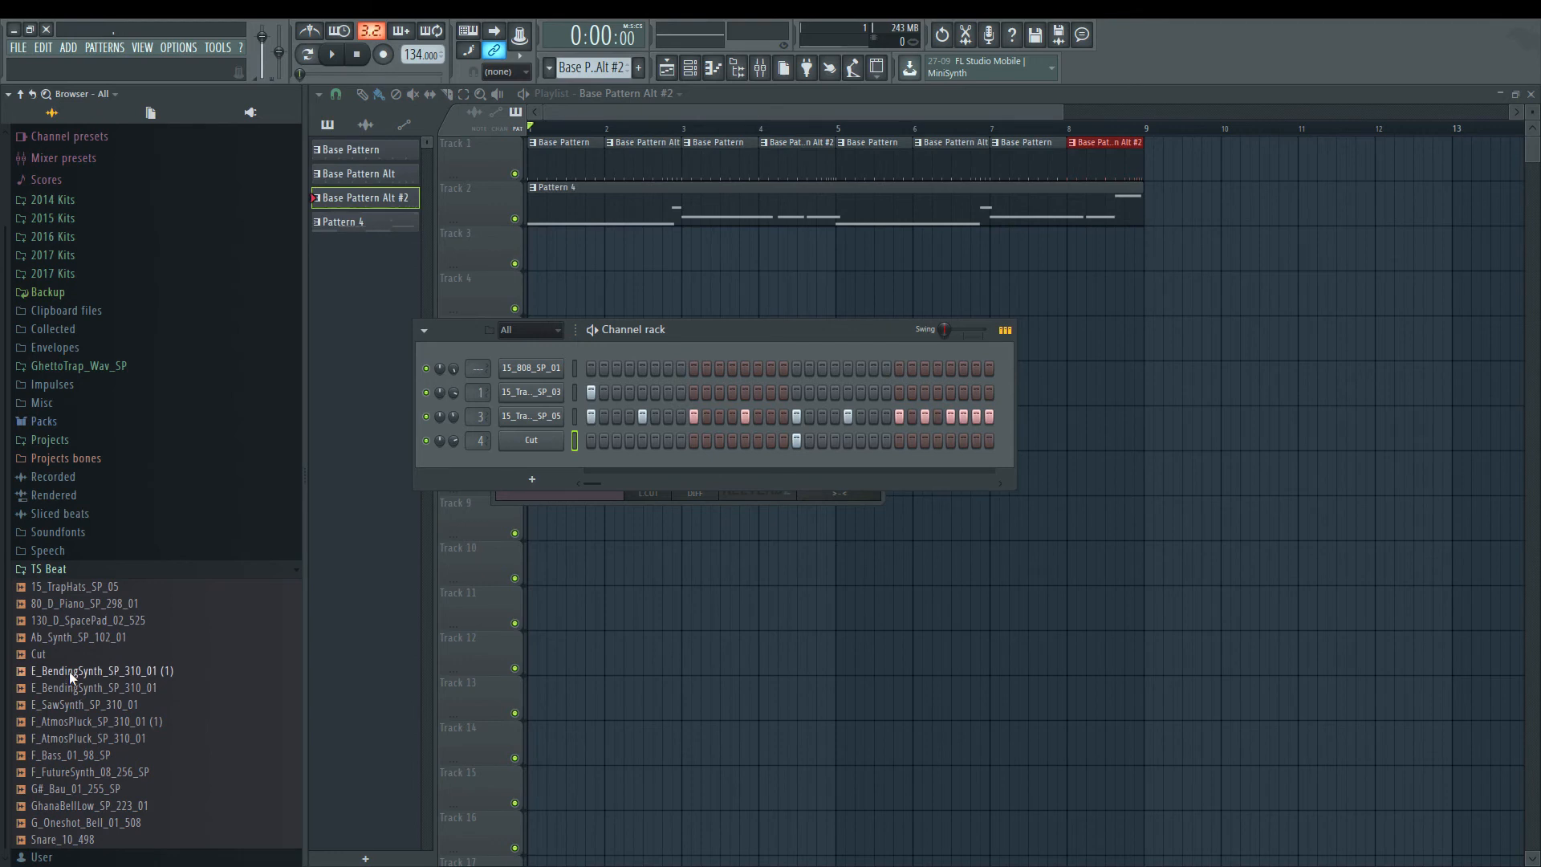
{"action": "left_click_drag", "start_coordinate": [69, 671], "coordinate": [523, 461]}
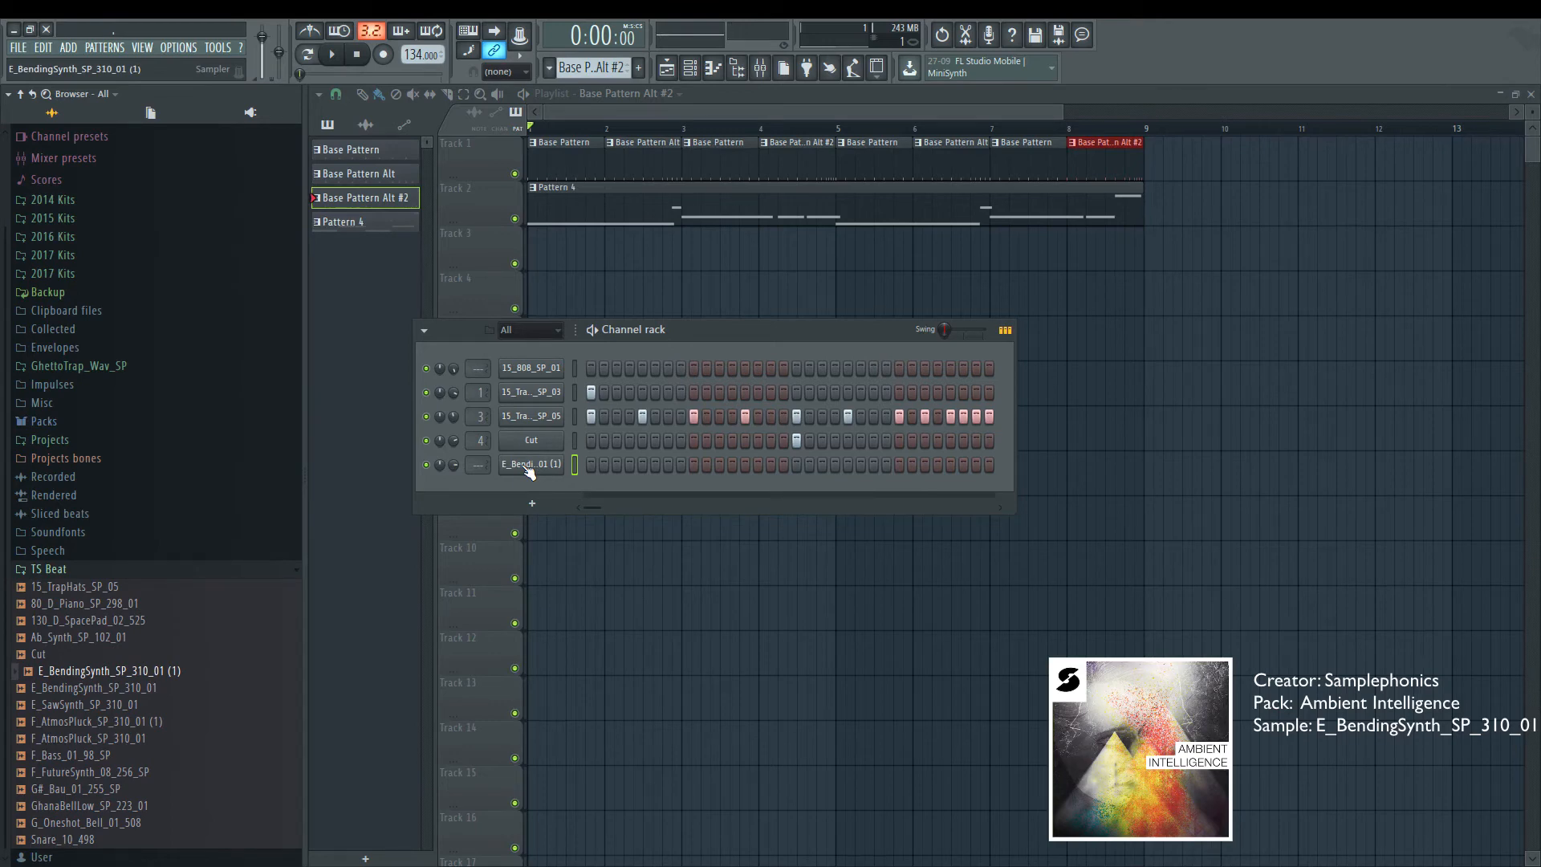
Step: Apply a fade-out to the E_BendingSynth_SP_310_01 (1) sample and set its time stretching mode to Stretch
{"action": "left_click", "coordinate": [527, 472]}
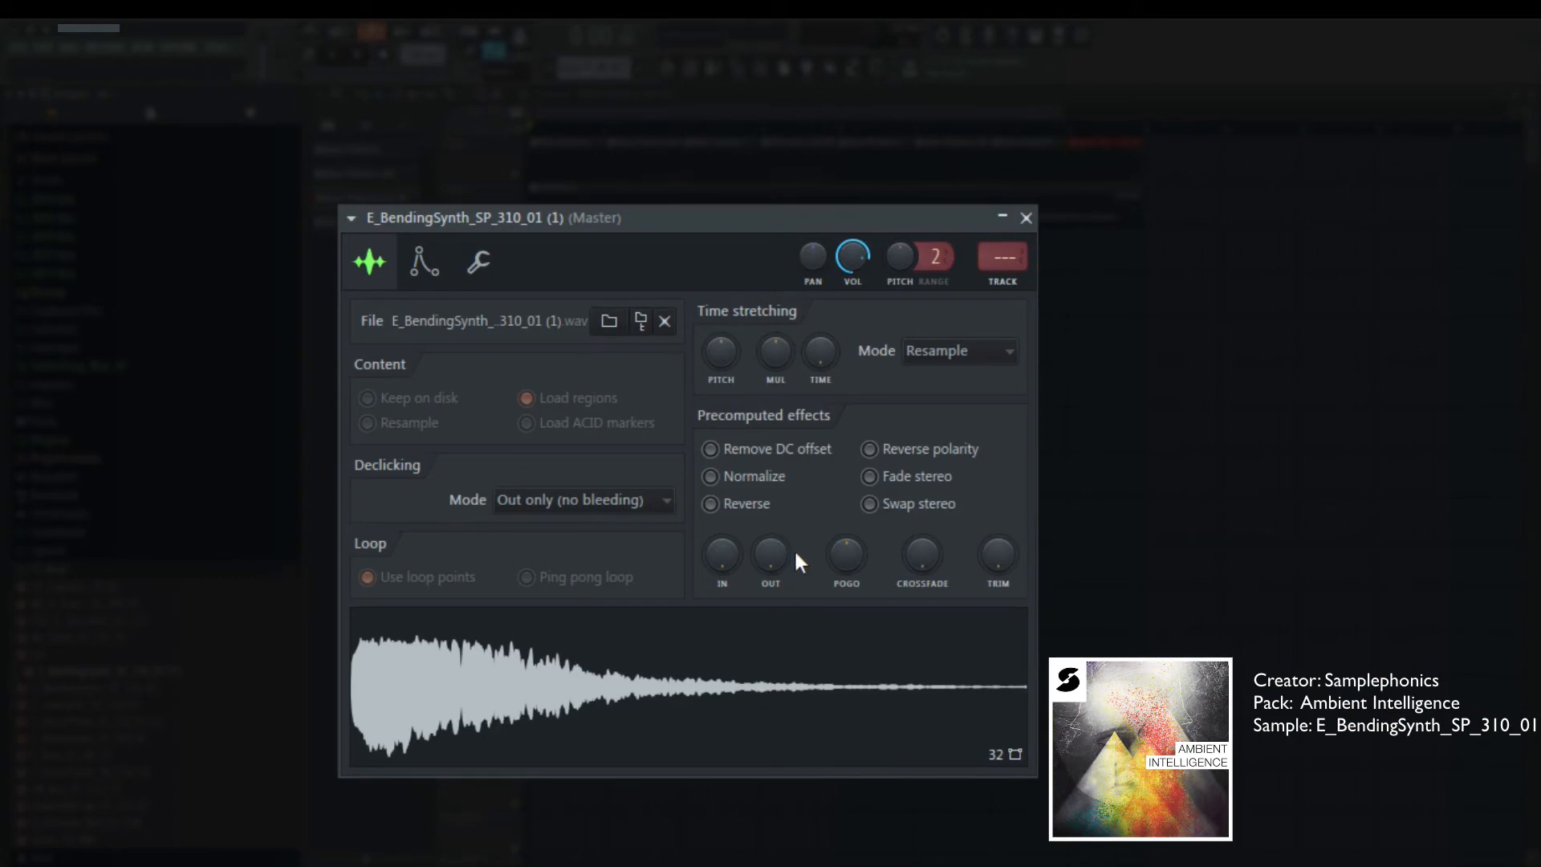
{"action": "left_click_drag", "start_coordinate": [772, 552], "coordinate": [781, 561]}
{"action": "left_click_drag", "start_coordinate": [711, 684], "coordinate": [720, 689]}
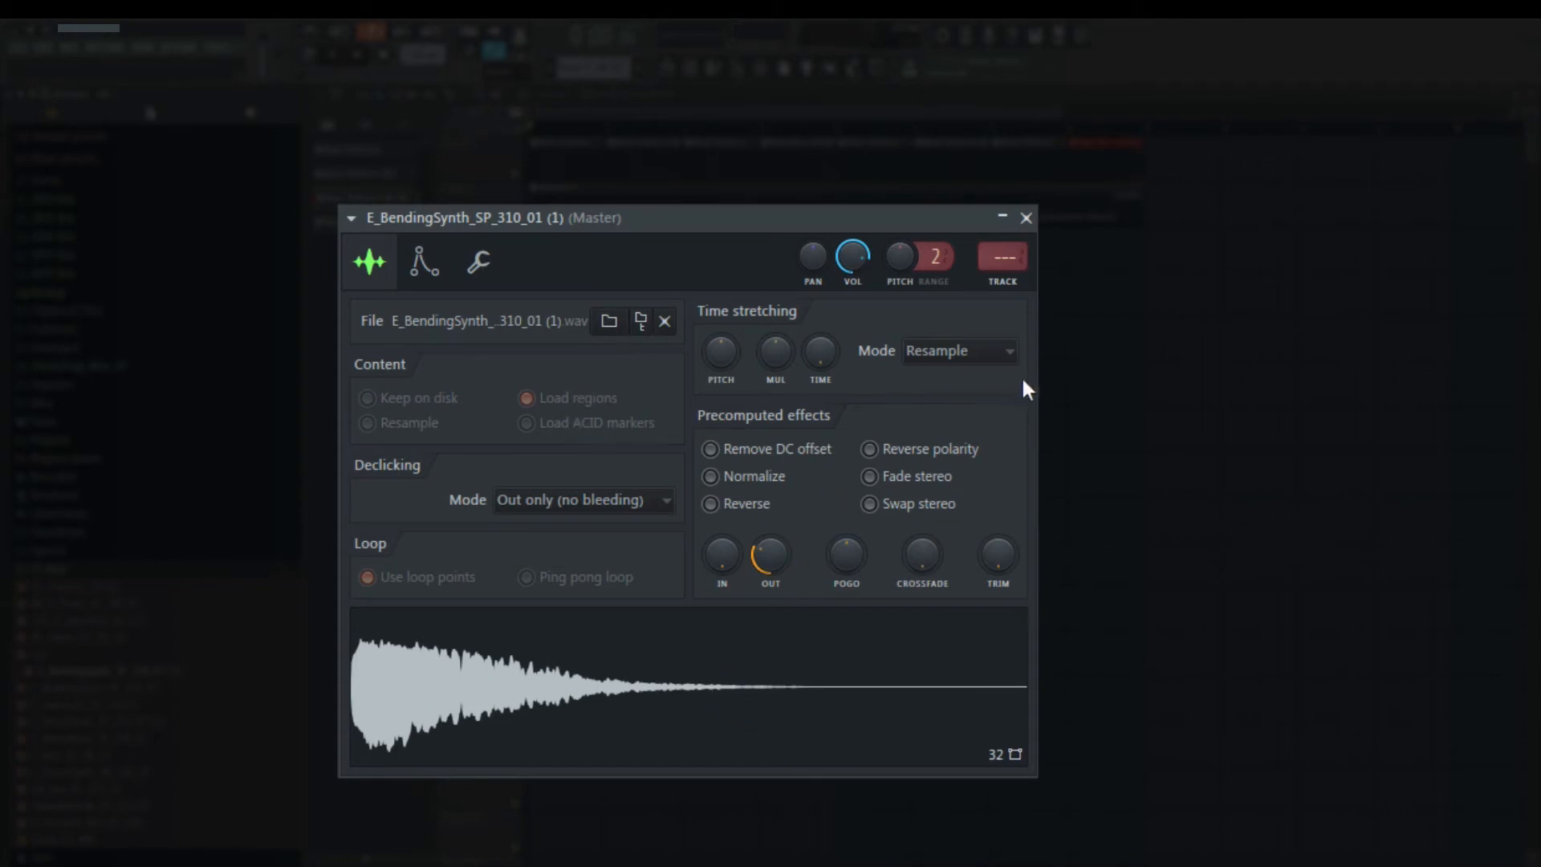
{"action": "left_click", "coordinate": [987, 353]}
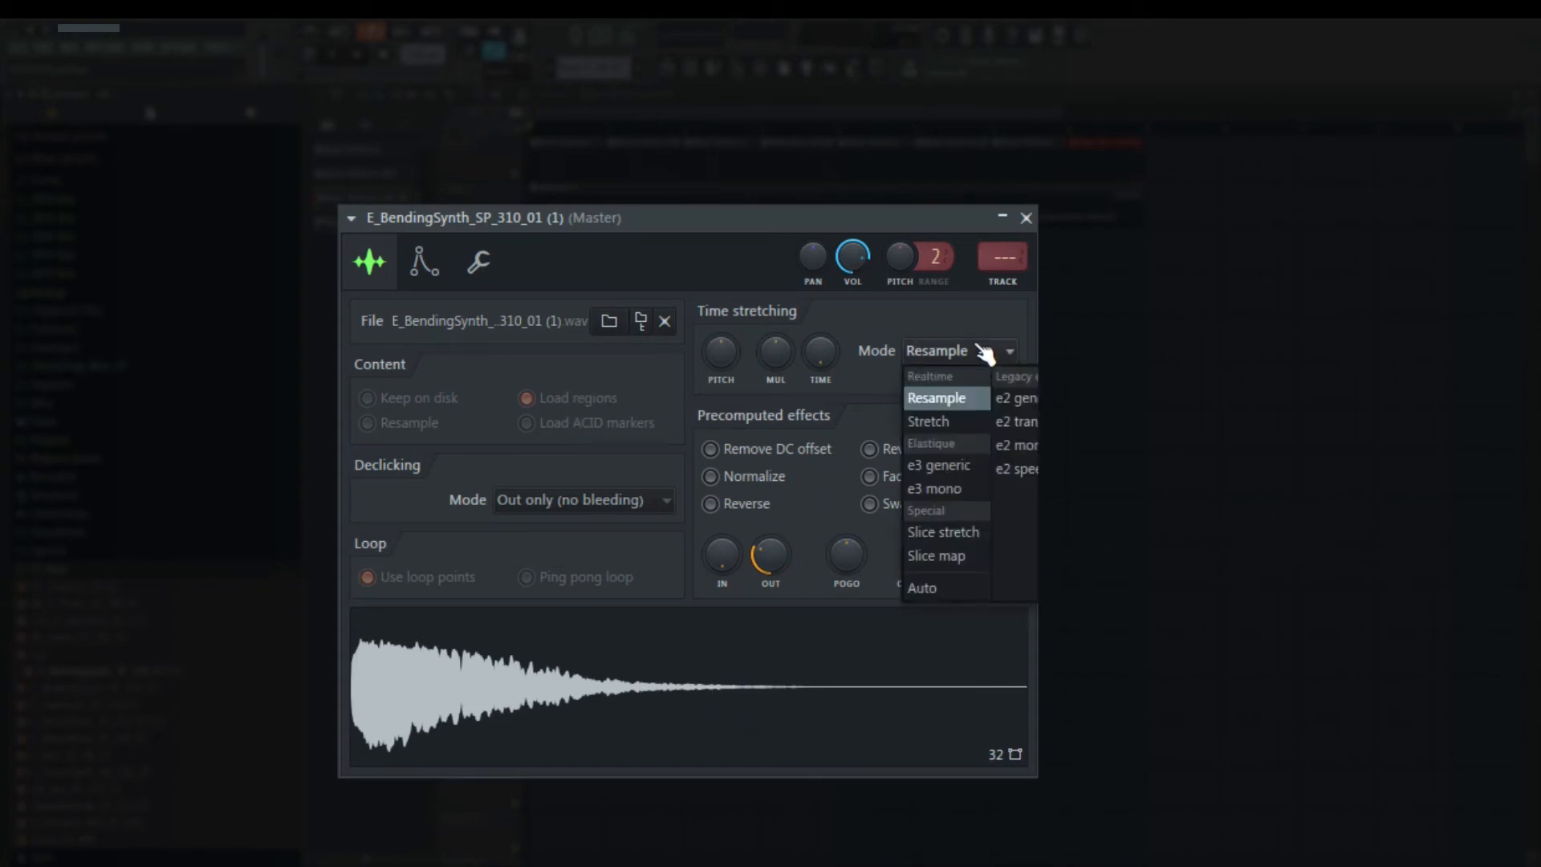
{"action": "left_click", "coordinate": [936, 419]}
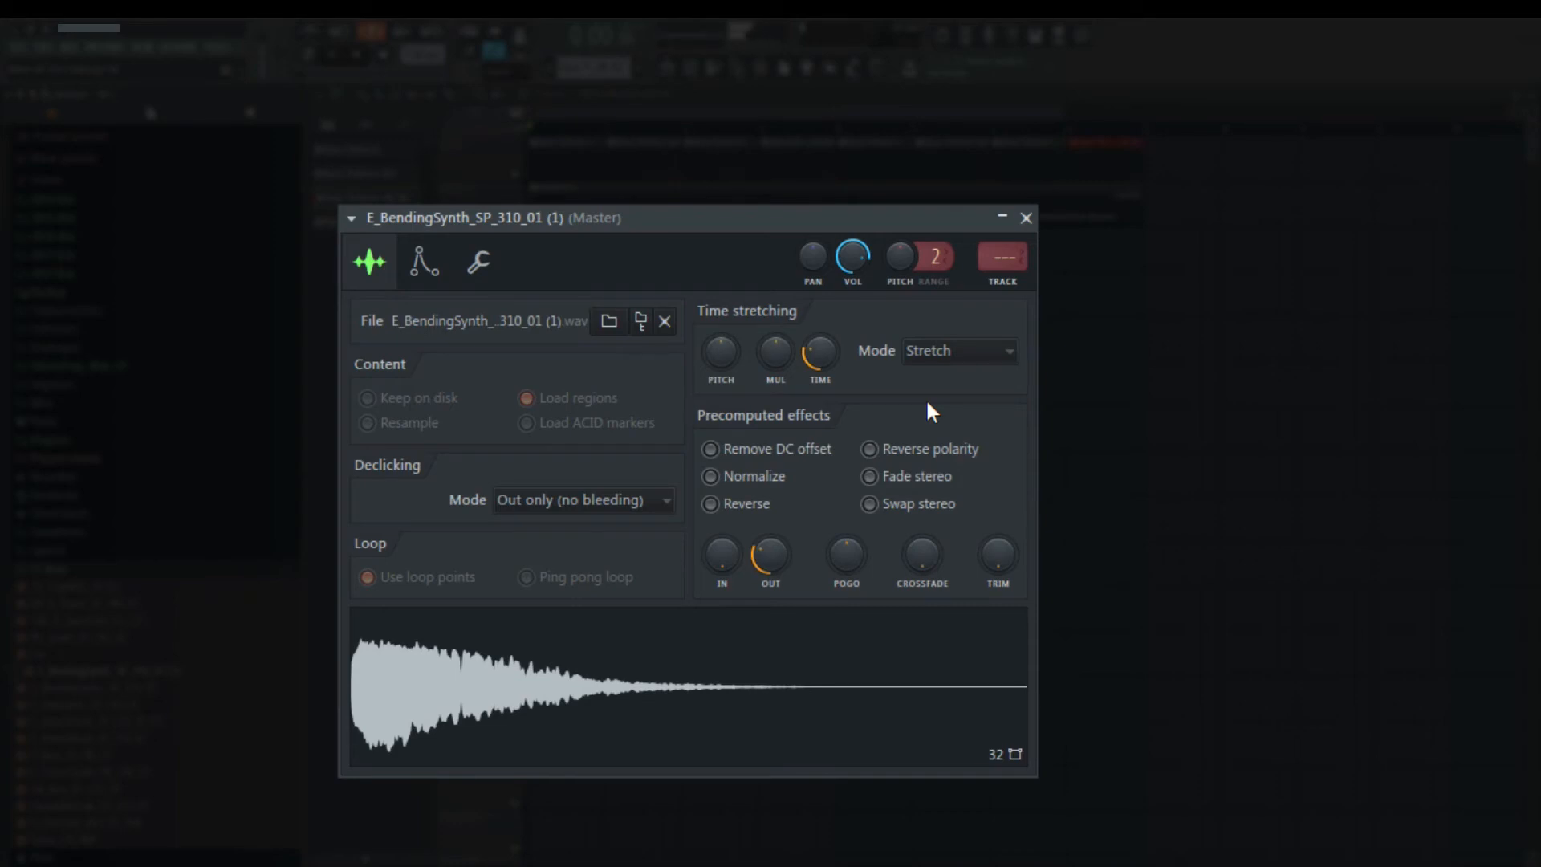
Step: Set the bending synth channel's root note to D#5 and its filter type to BP
{"action": "left_click", "coordinate": [424, 263]}
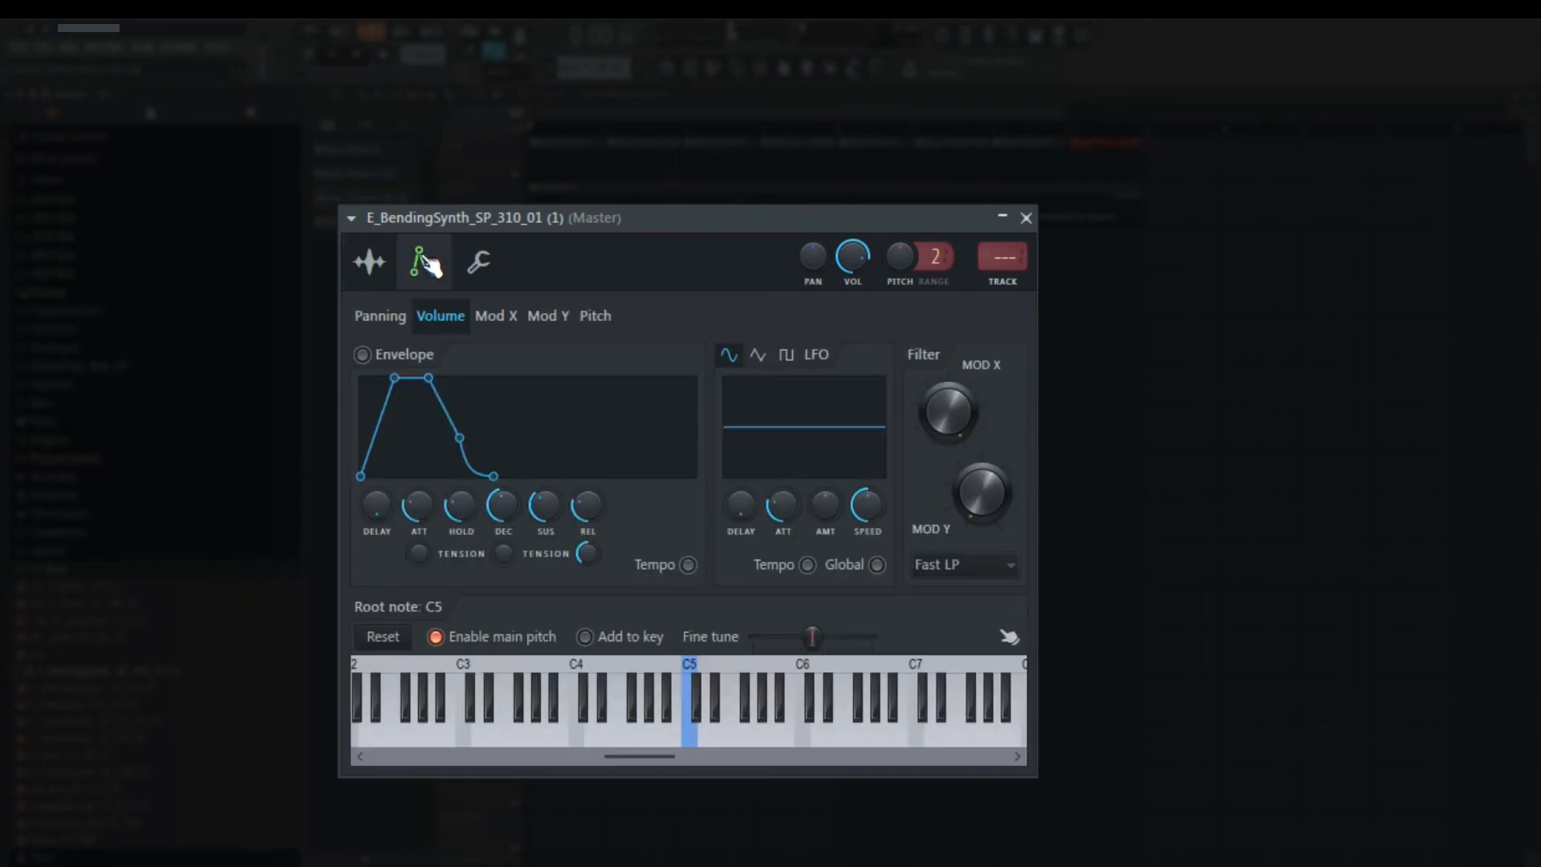
{"action": "left_click", "coordinate": [722, 736]}
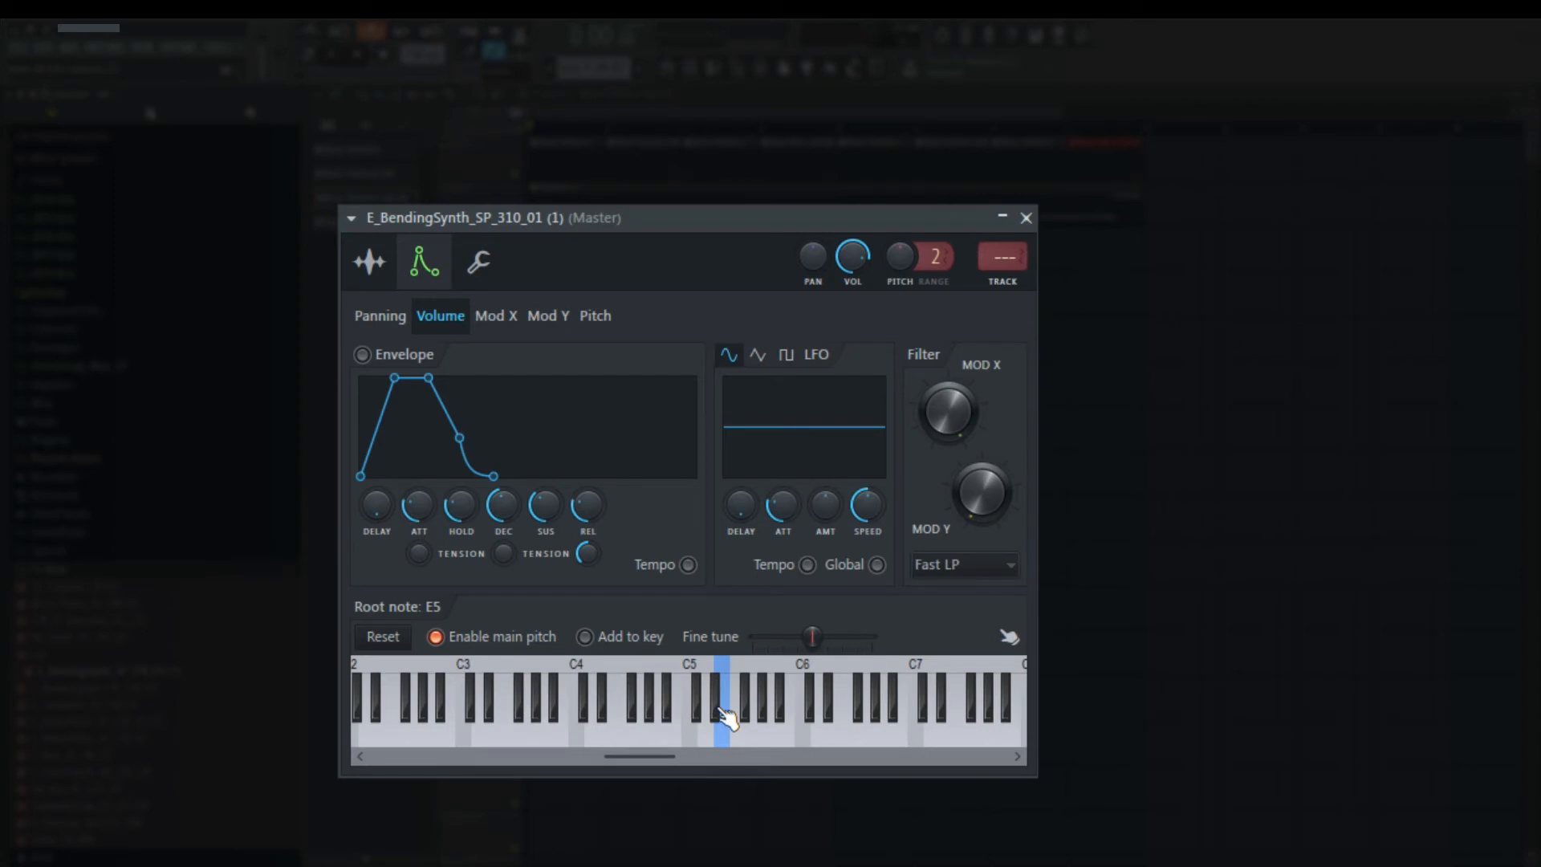
{"action": "left_click", "coordinate": [715, 698]}
{"action": "left_click", "coordinate": [952, 565]}
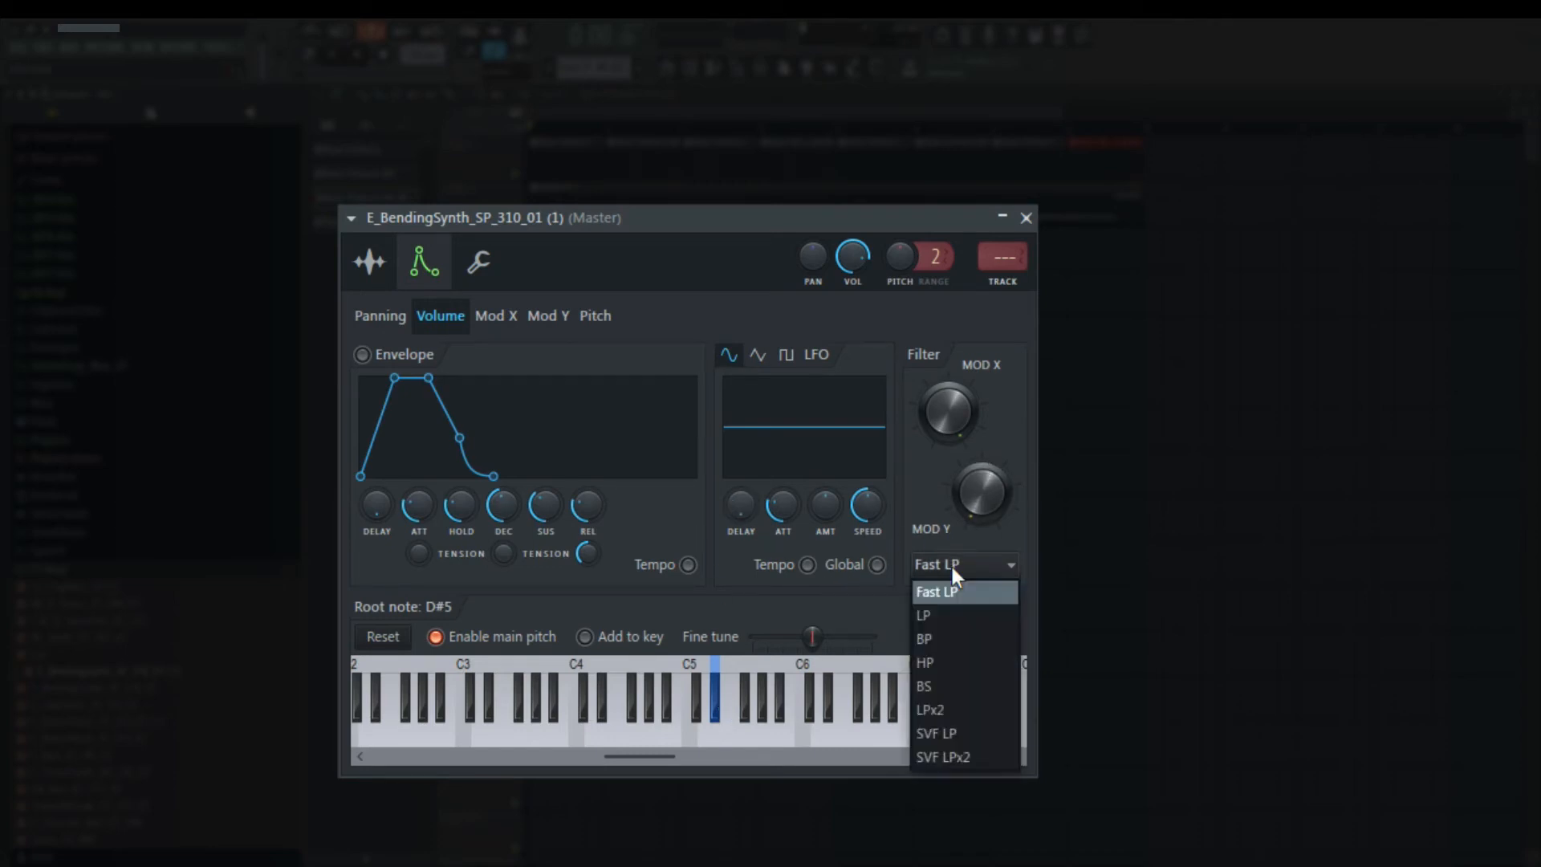
{"action": "left_click", "coordinate": [936, 637]}
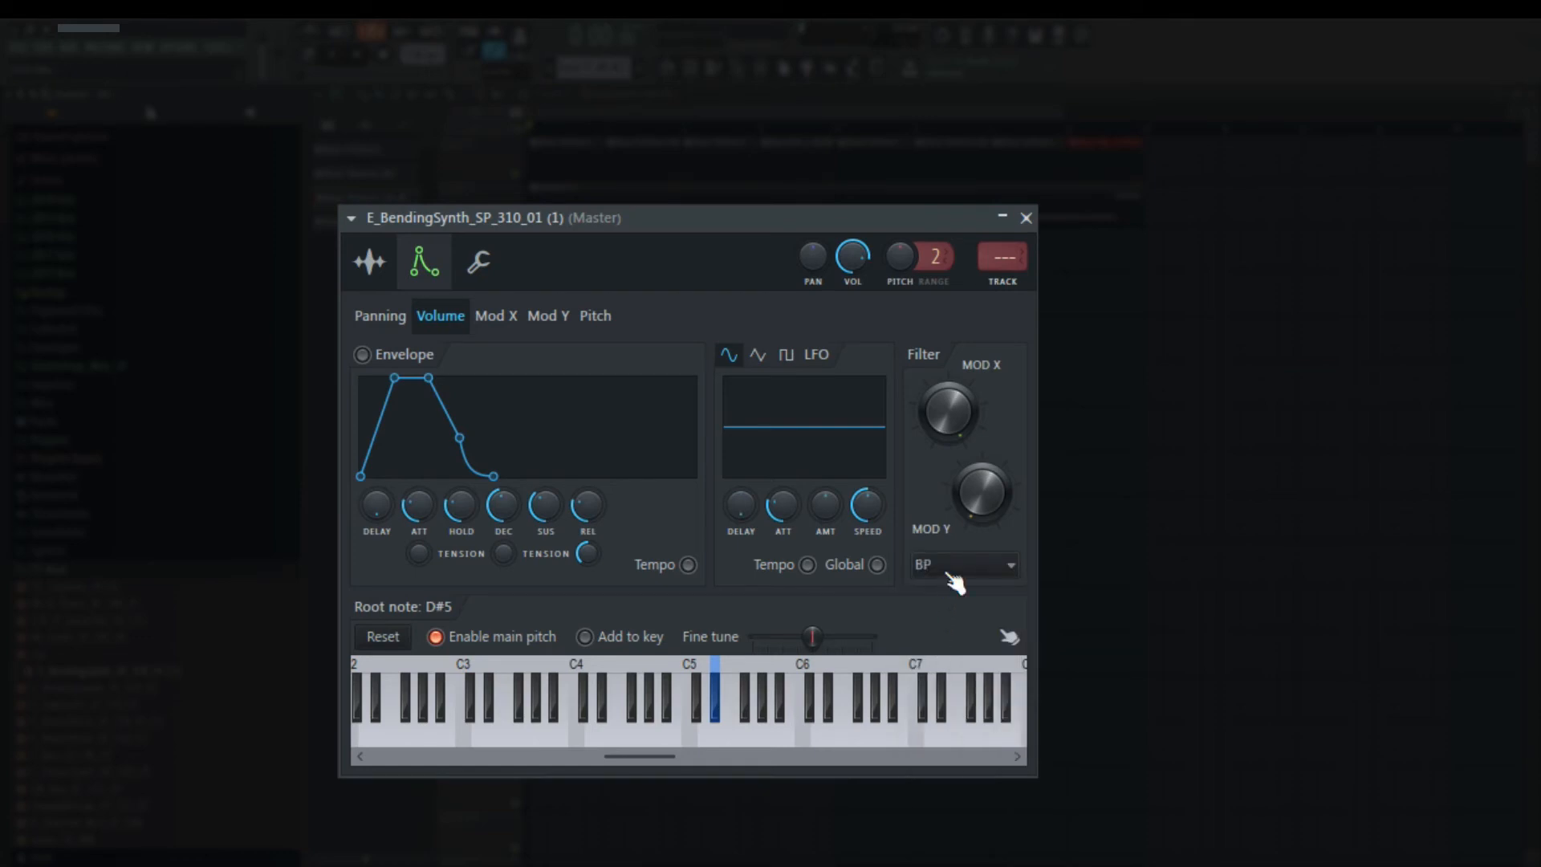
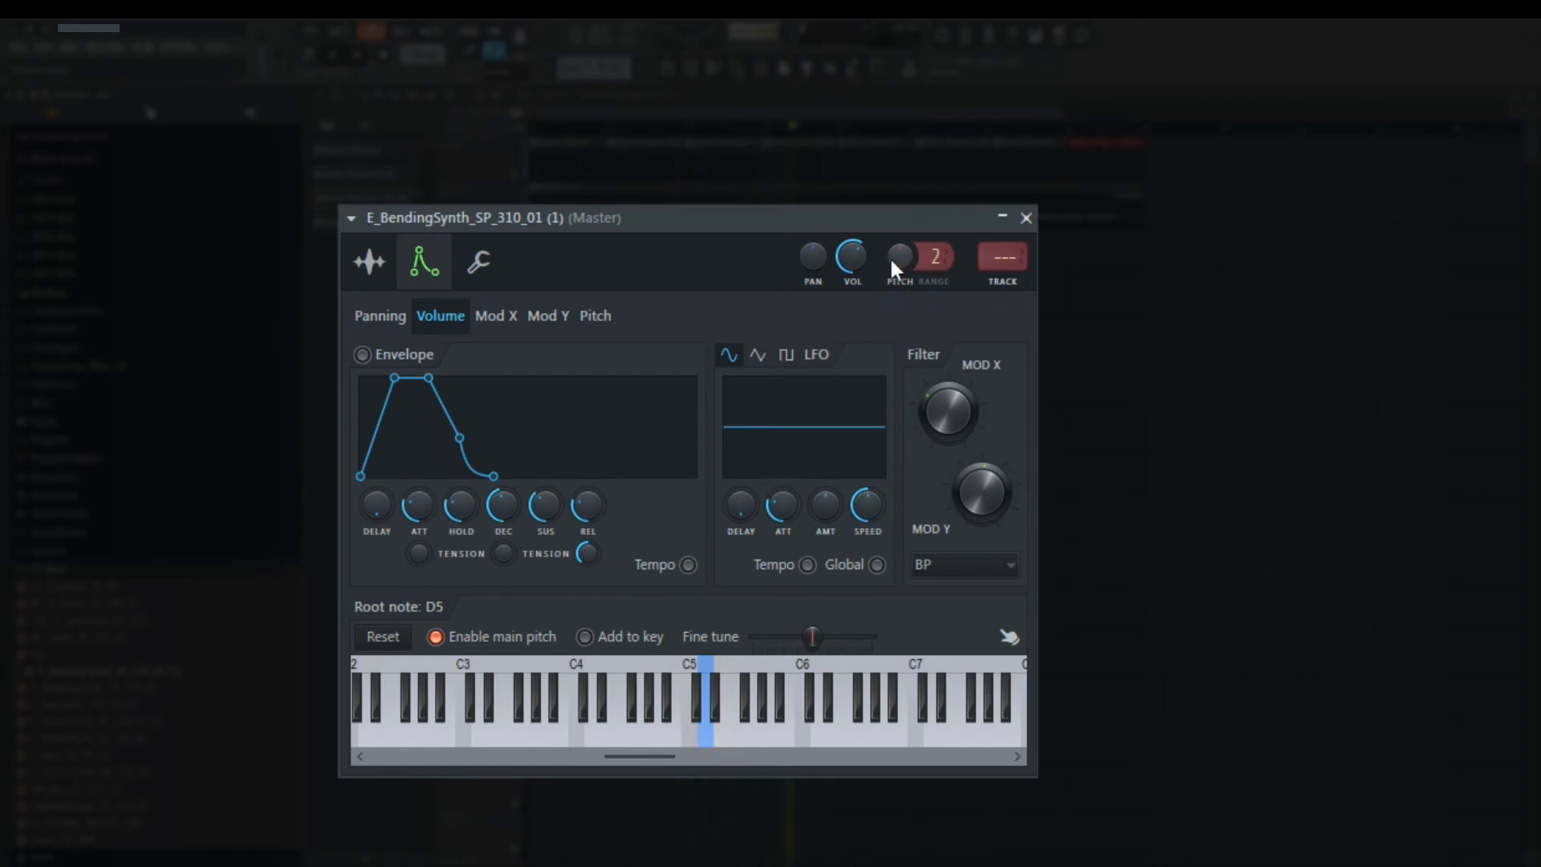
Step: Set the bending synth channel's root note to D5 and fine-tune its channel pitch
{"action": "left_click", "coordinate": [717, 705]}
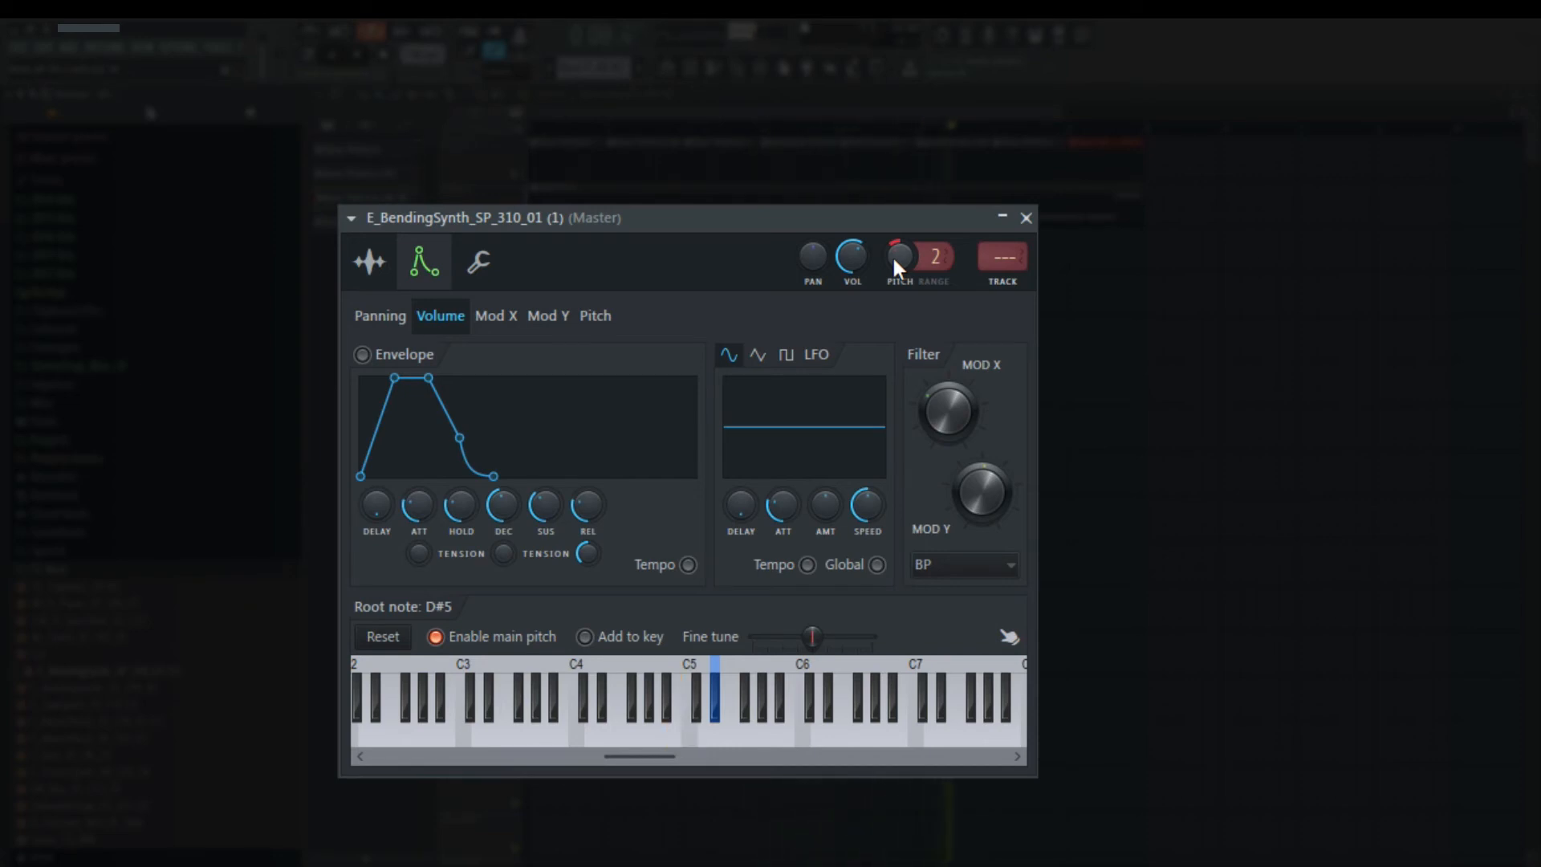
{"action": "right_click", "coordinate": [712, 732]}
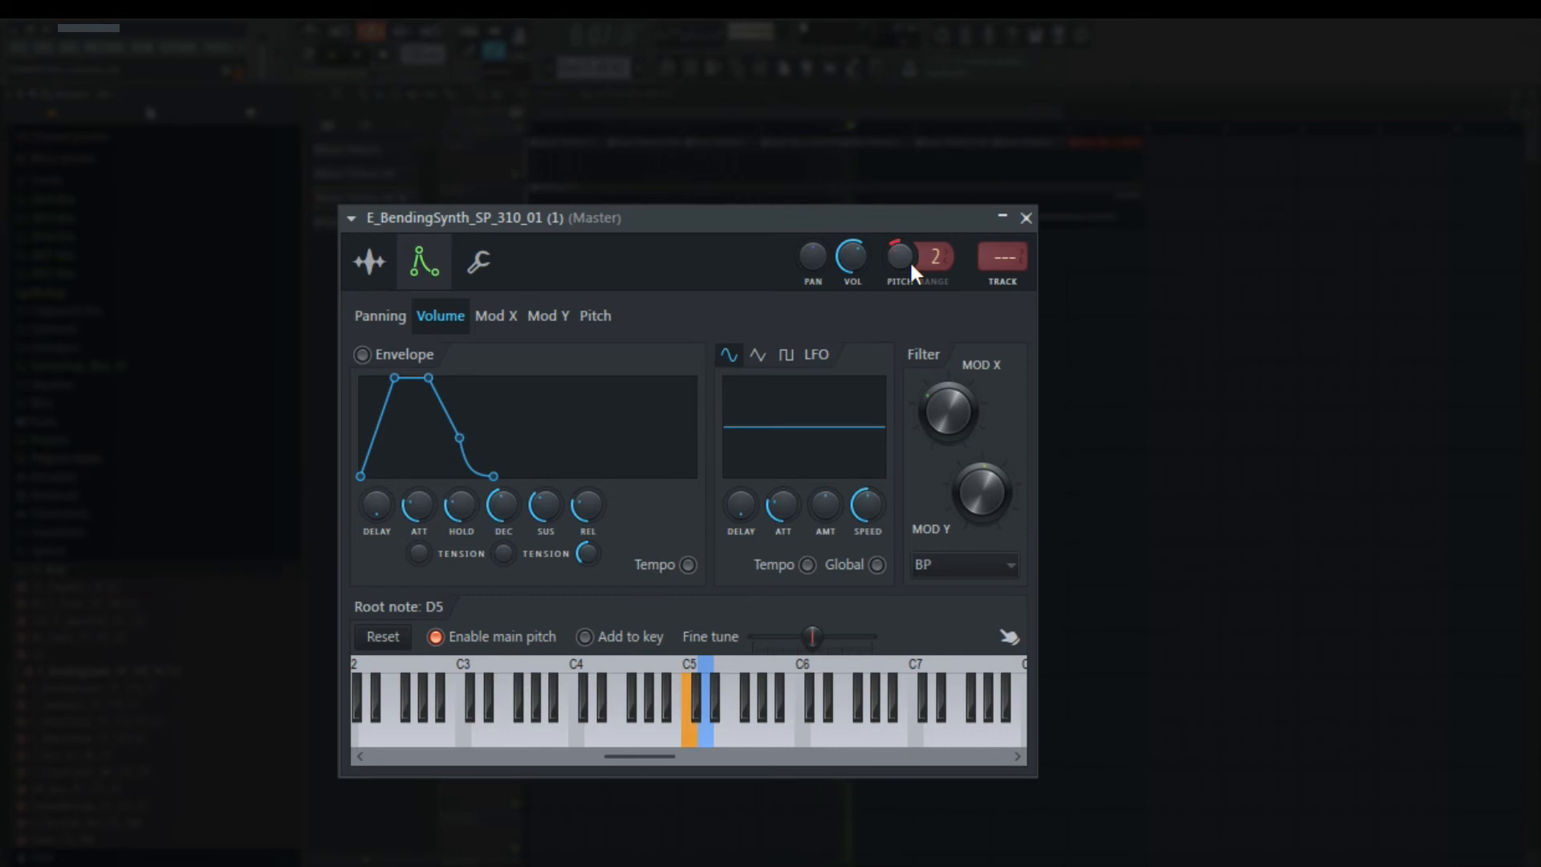
{"action": "left_click_drag", "start_coordinate": [908, 259], "coordinate": [906, 241]}
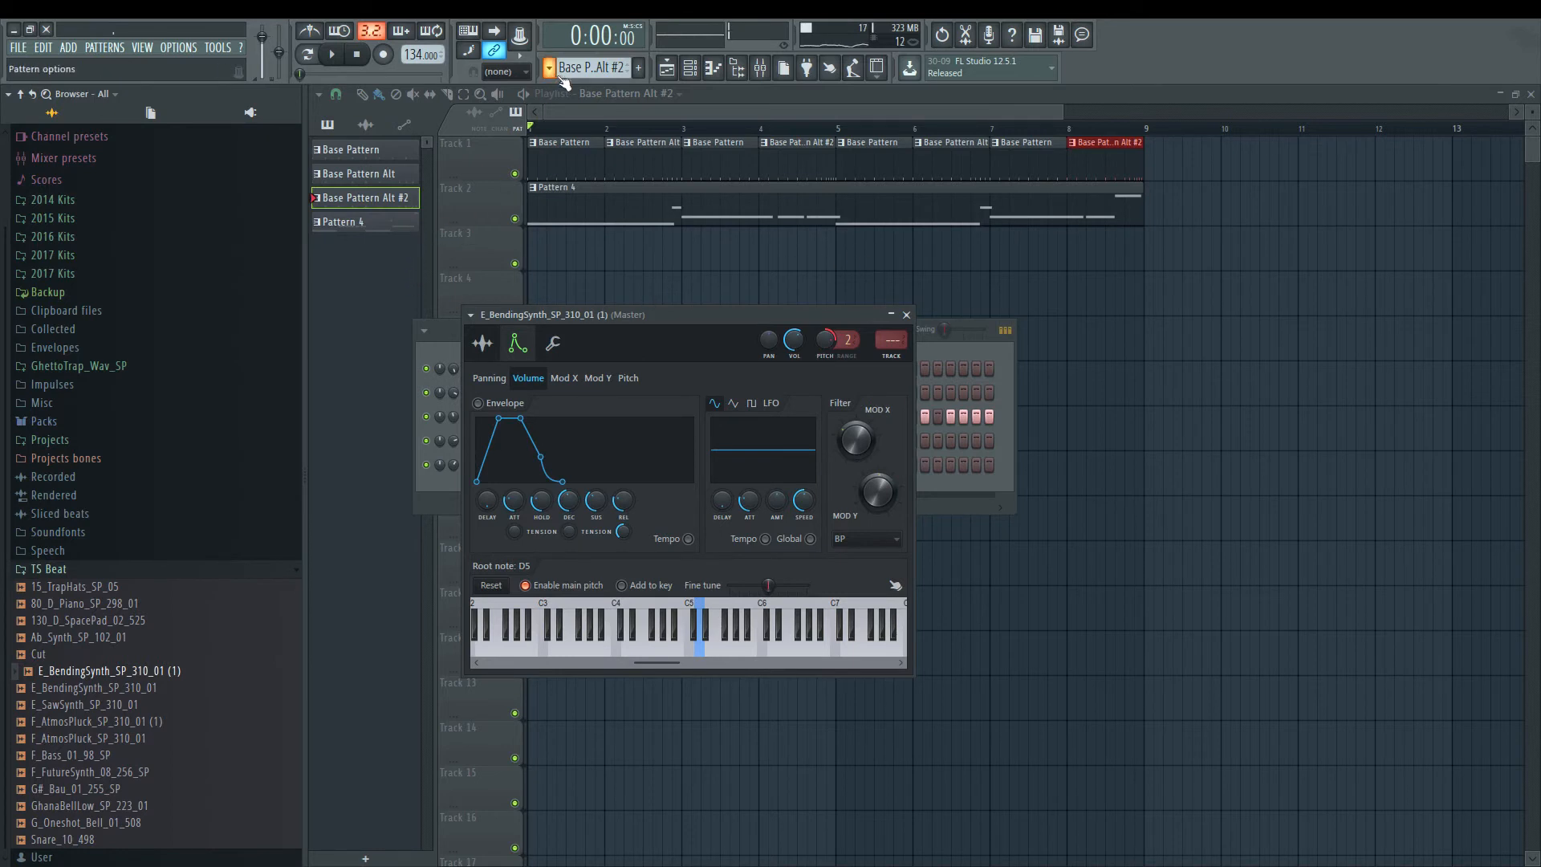
Step: Record the bending synth melody over the beat with notes and automation recording, saving the project before the take
{"action": "scroll", "coordinate": [580, 70], "scroll_direction": "up", "scroll_amount": 1}
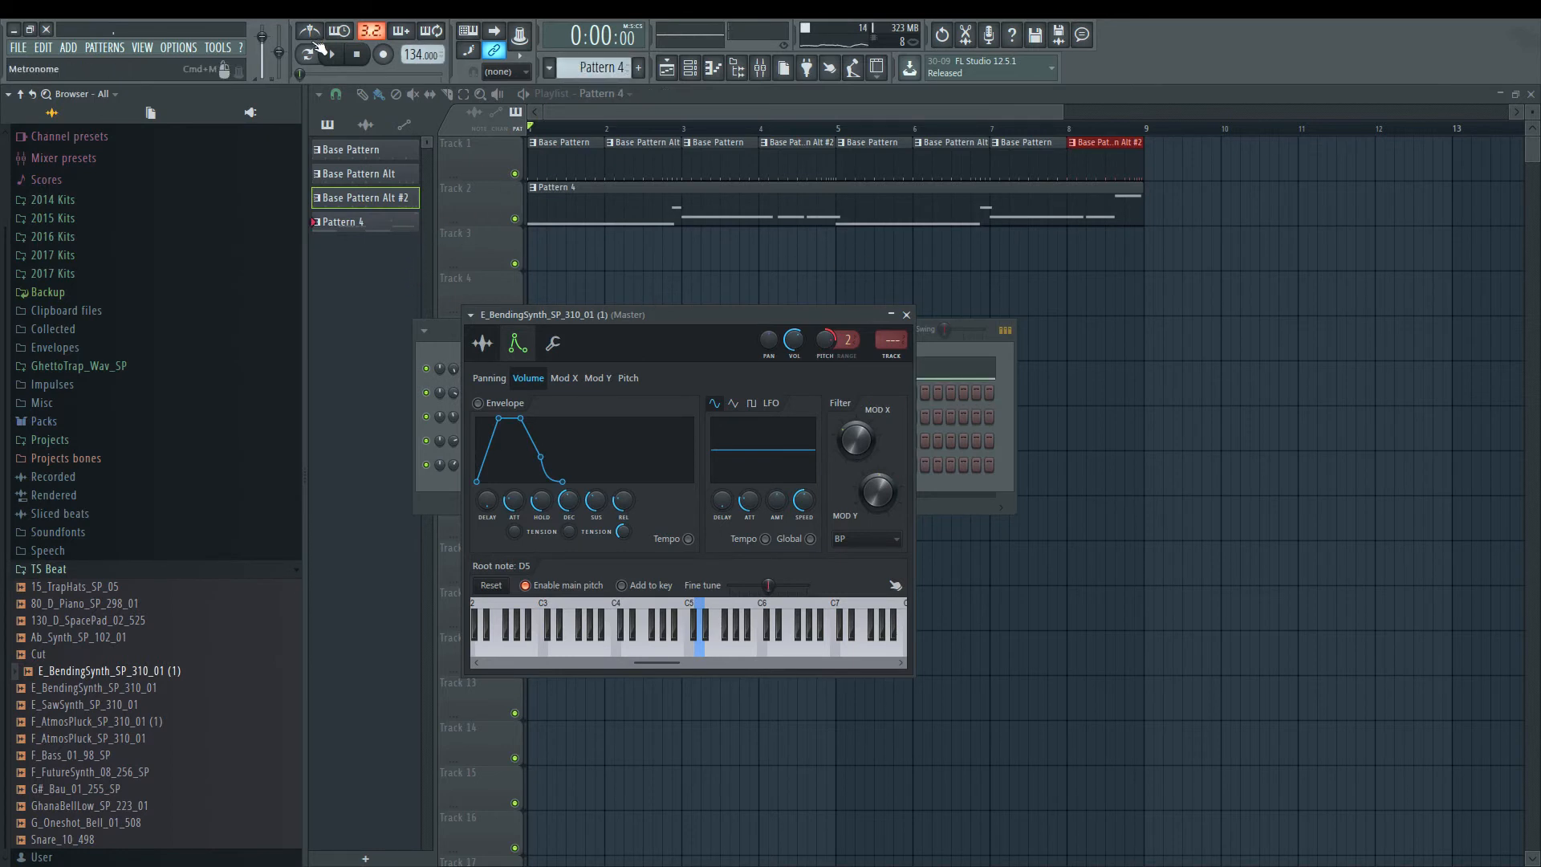
{"action": "left_click", "coordinate": [381, 54]}
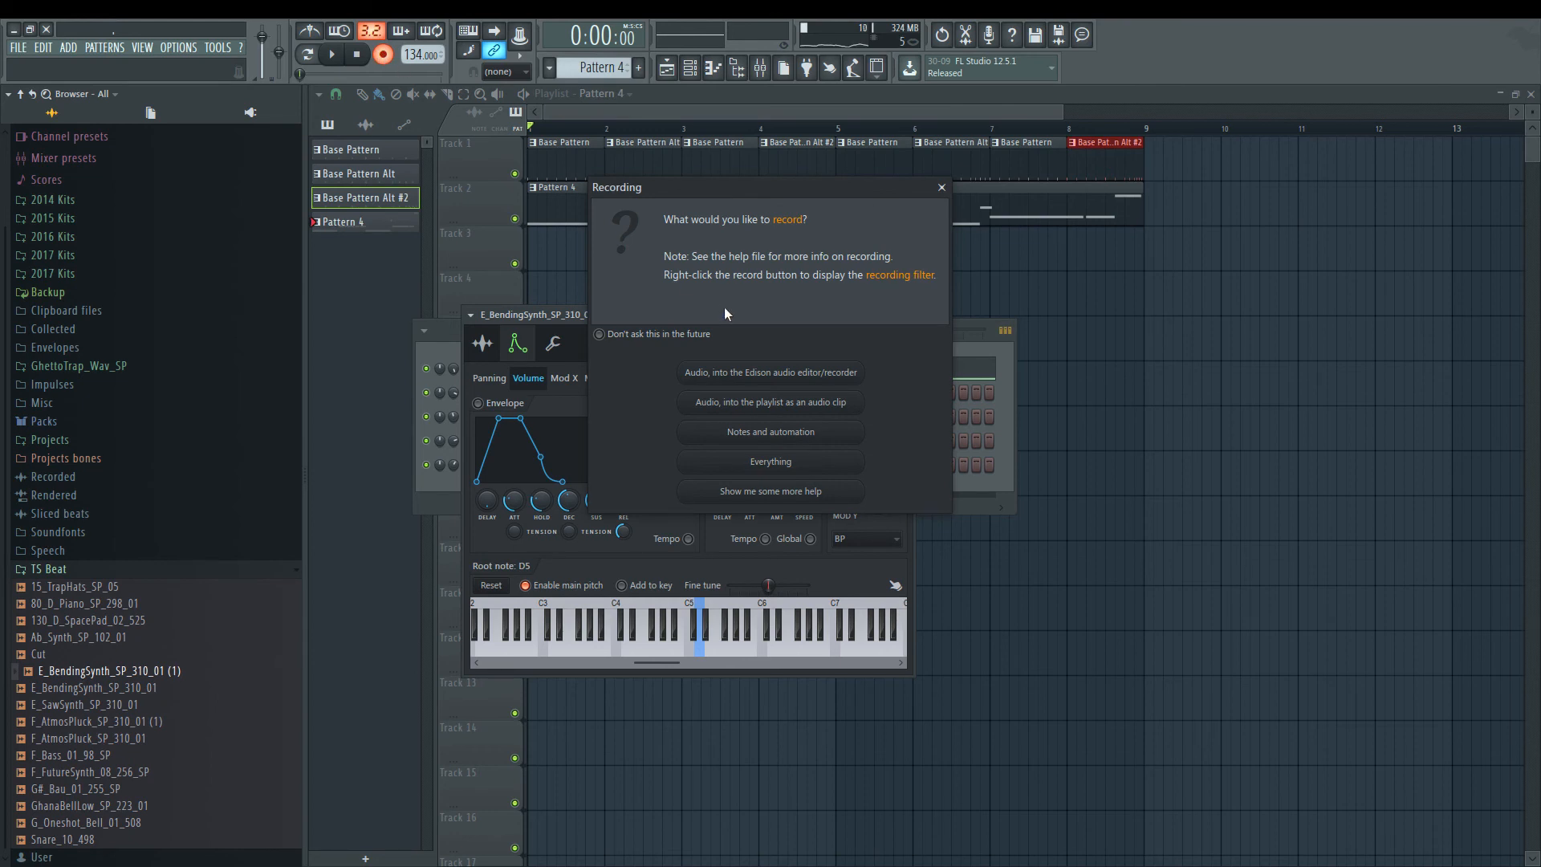
{"action": "left_click", "coordinate": [771, 432]}
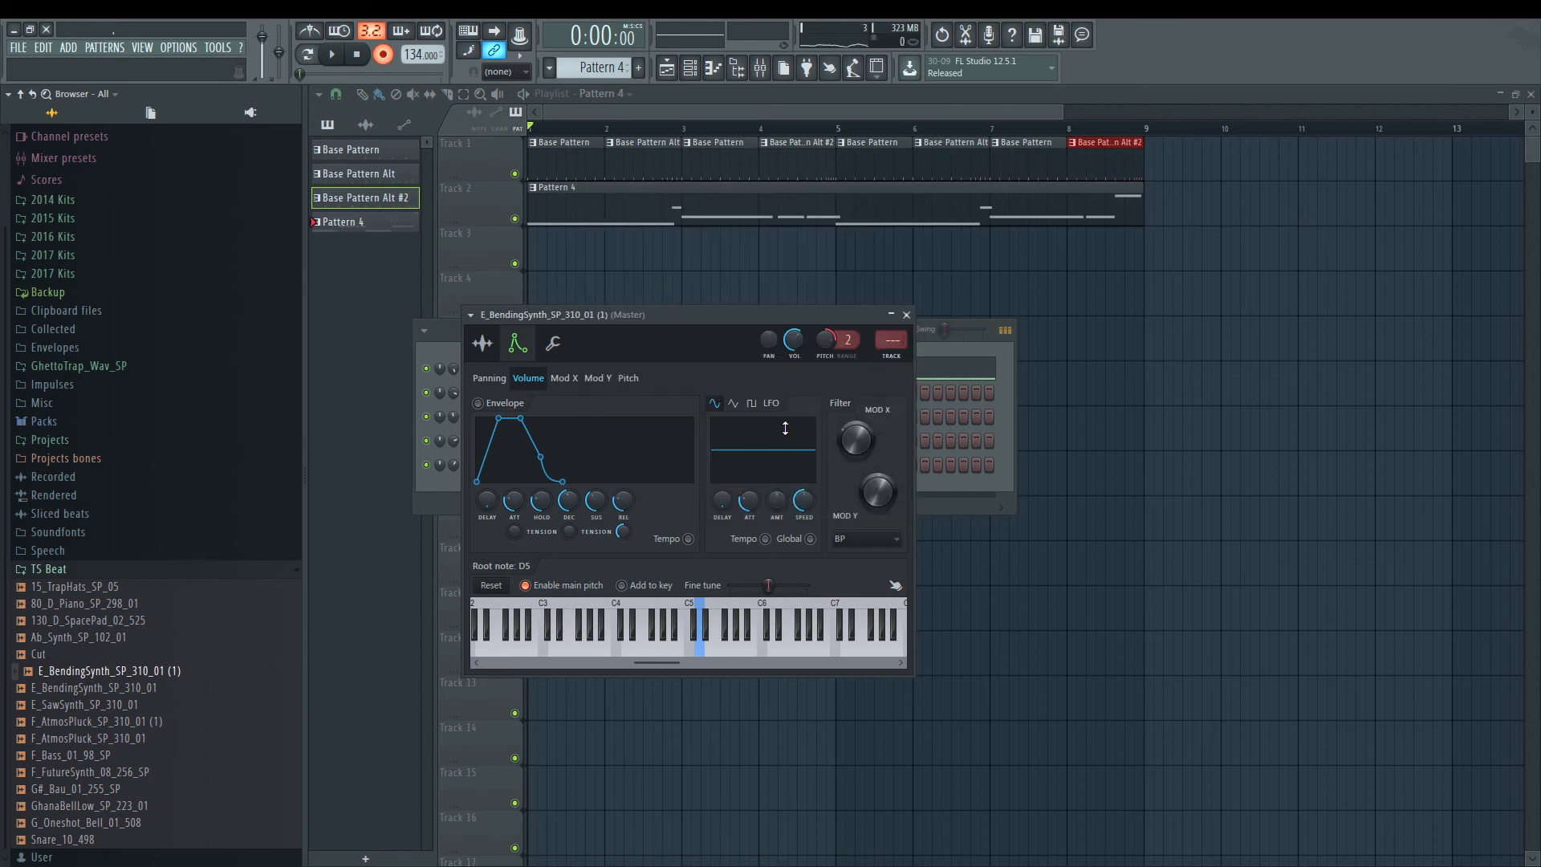
{"action": "key", "text": "ctrl+s"}
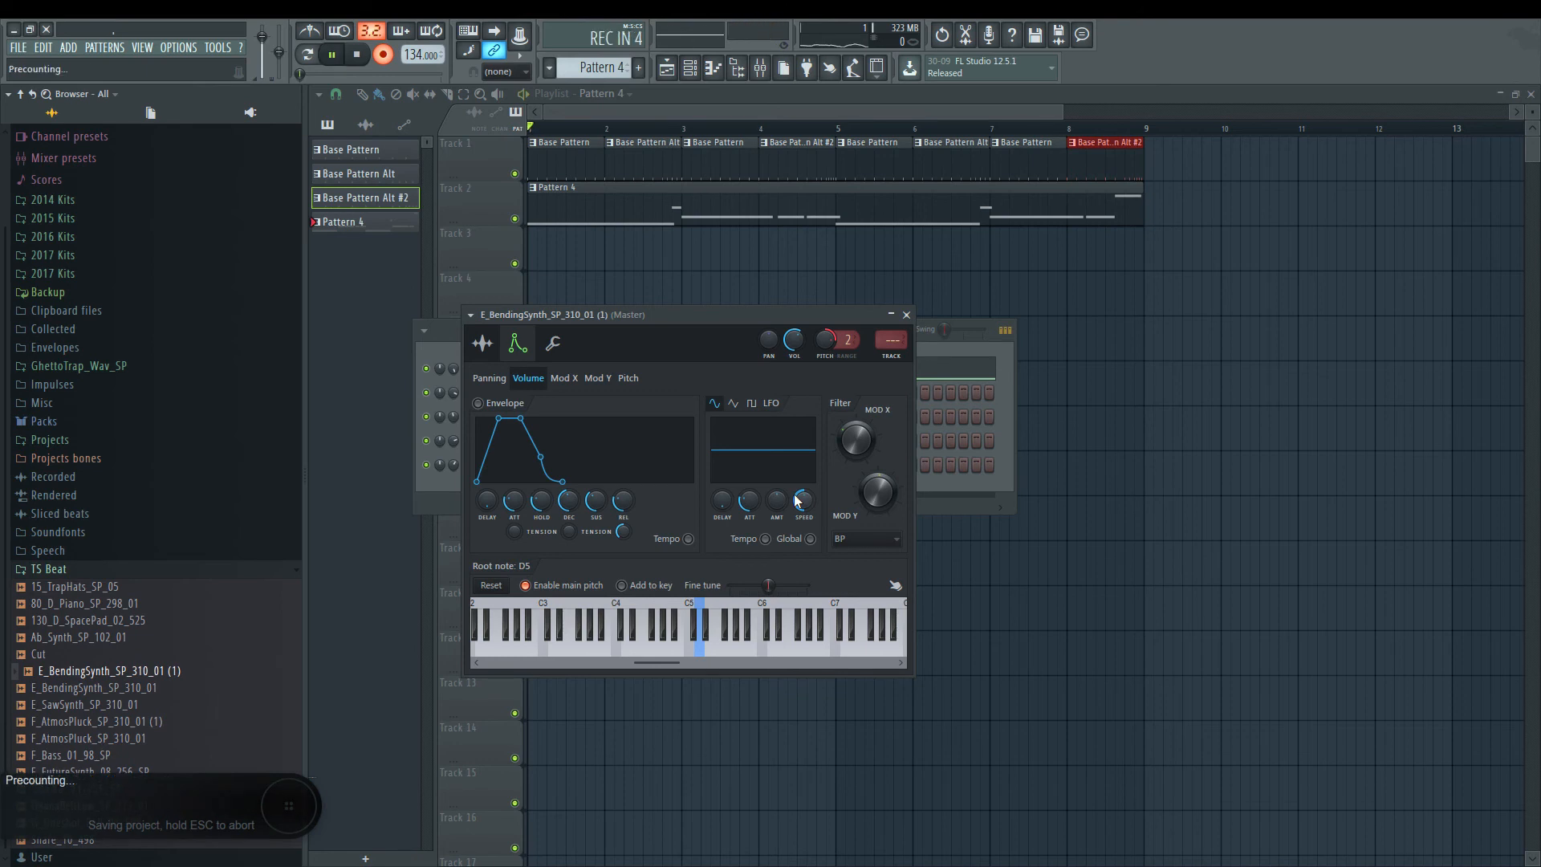
{"action": "key", "text": "space"}
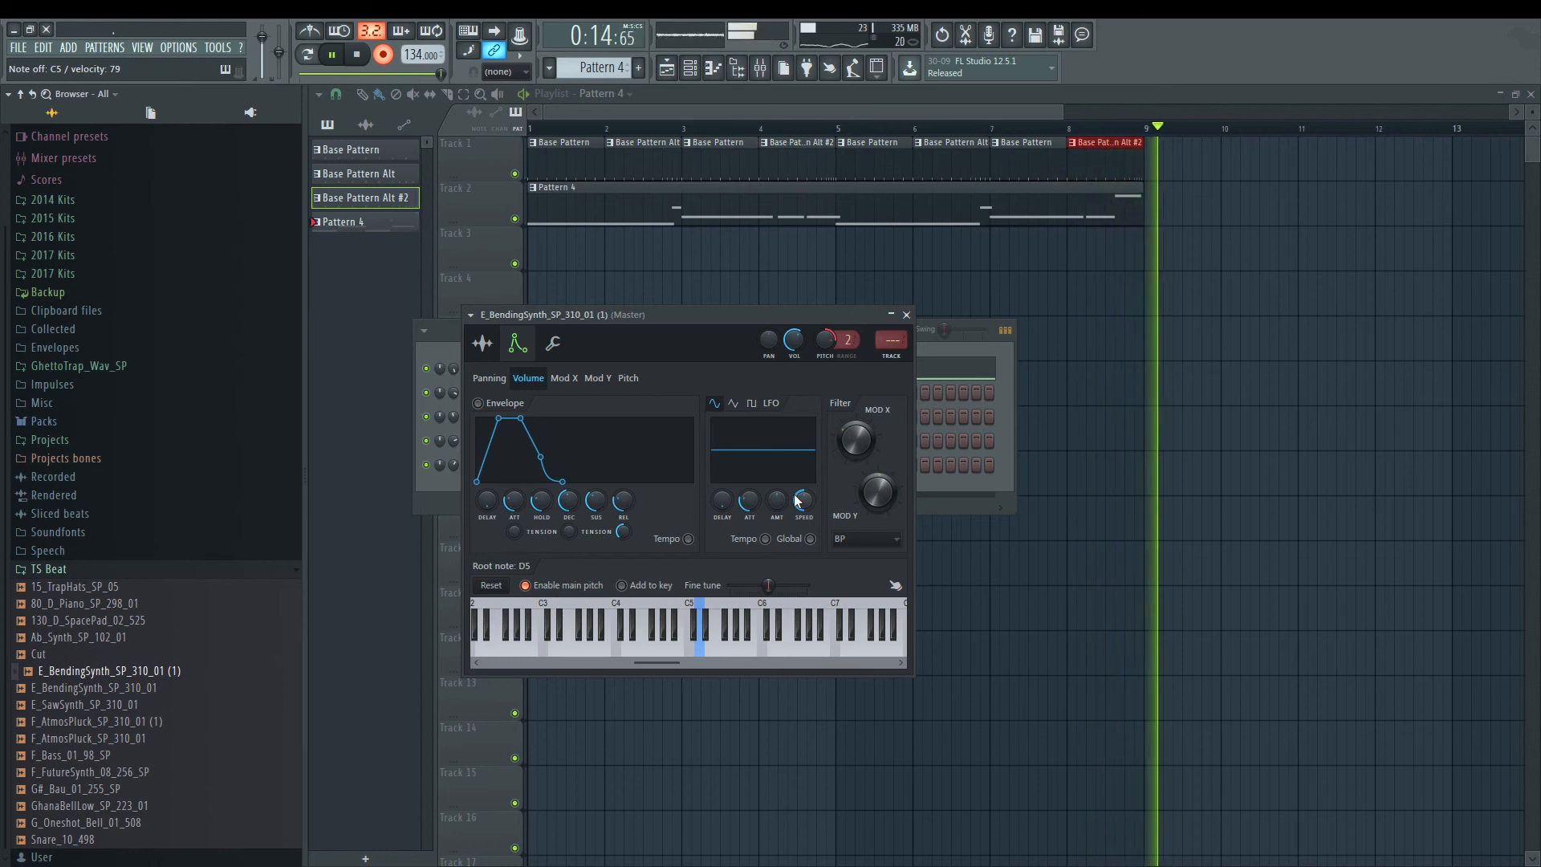
{"action": "key", "text": "space"}
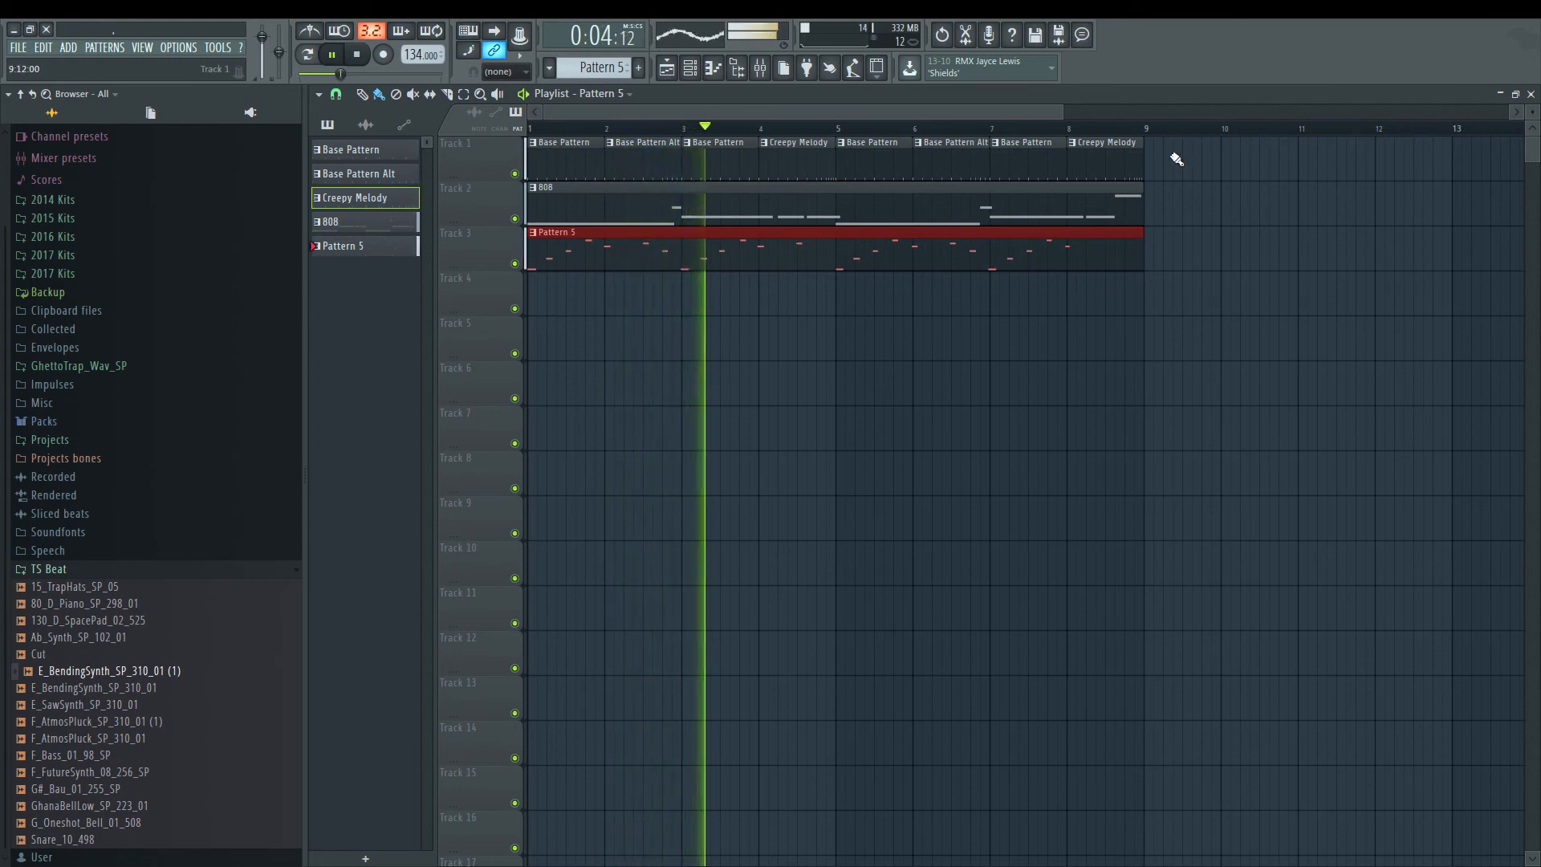
Step: Move all drum pattern clips on Track 1 and the 808 clip on Track 2 so they start at bar 9
{"action": "left_click", "coordinate": [1164, 194], "text": "ctrl"}
{"action": "left_click_drag", "start_coordinate": [1171, 178], "coordinate": [533, 197]}
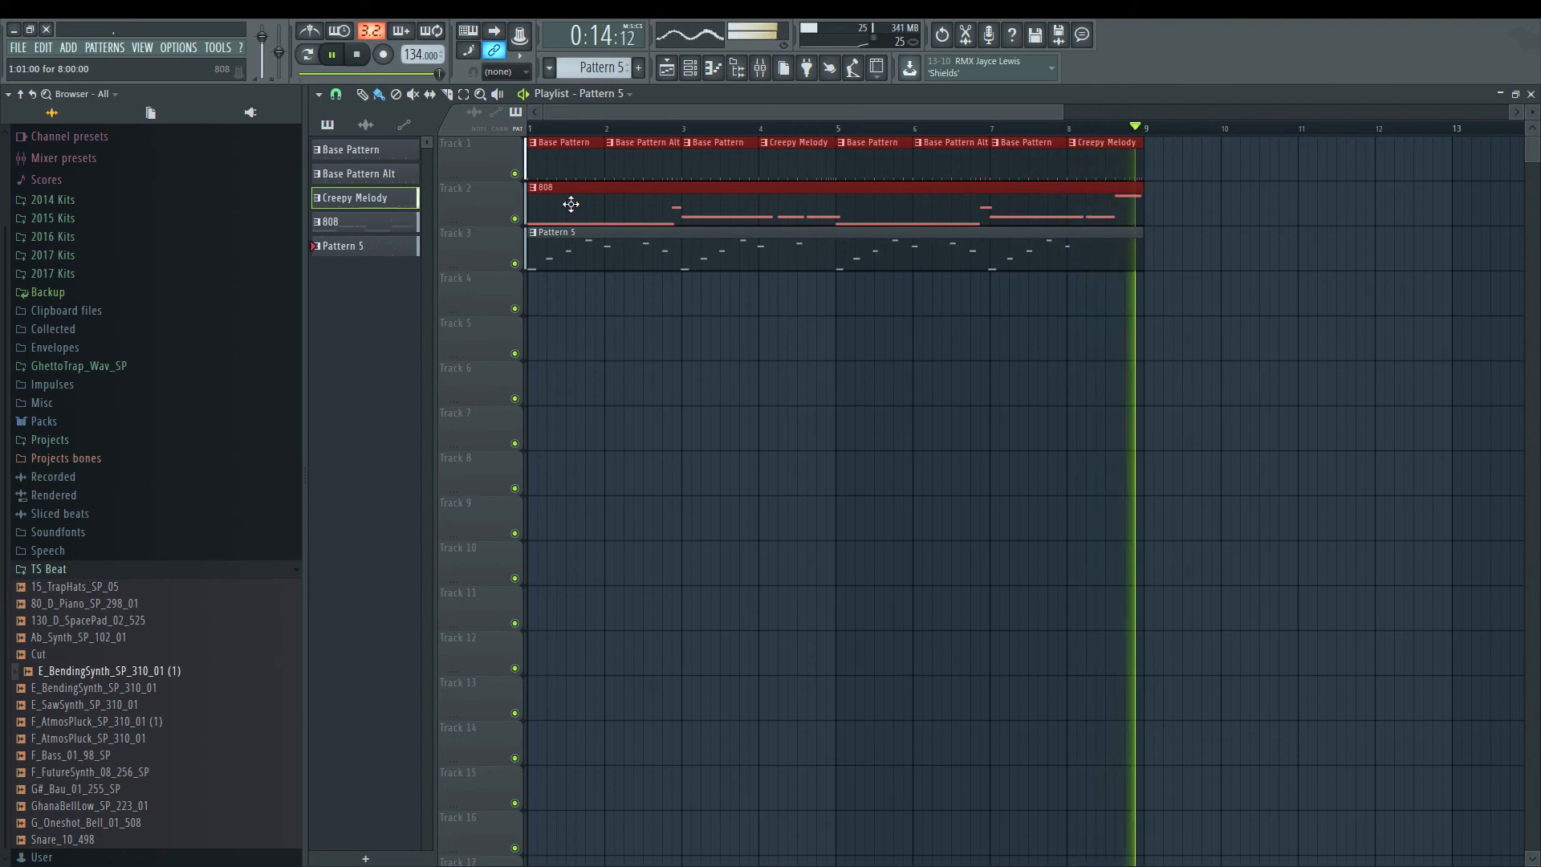
{"action": "left_click_drag", "start_coordinate": [570, 204], "coordinate": [1183, 220]}
Step: Open the Pattern 5 melody in the piano roll and apply Quick quantize start times to its notes
{"action": "left_click", "coordinate": [1054, 264]}
{"action": "double_click", "coordinate": [1055, 264]}
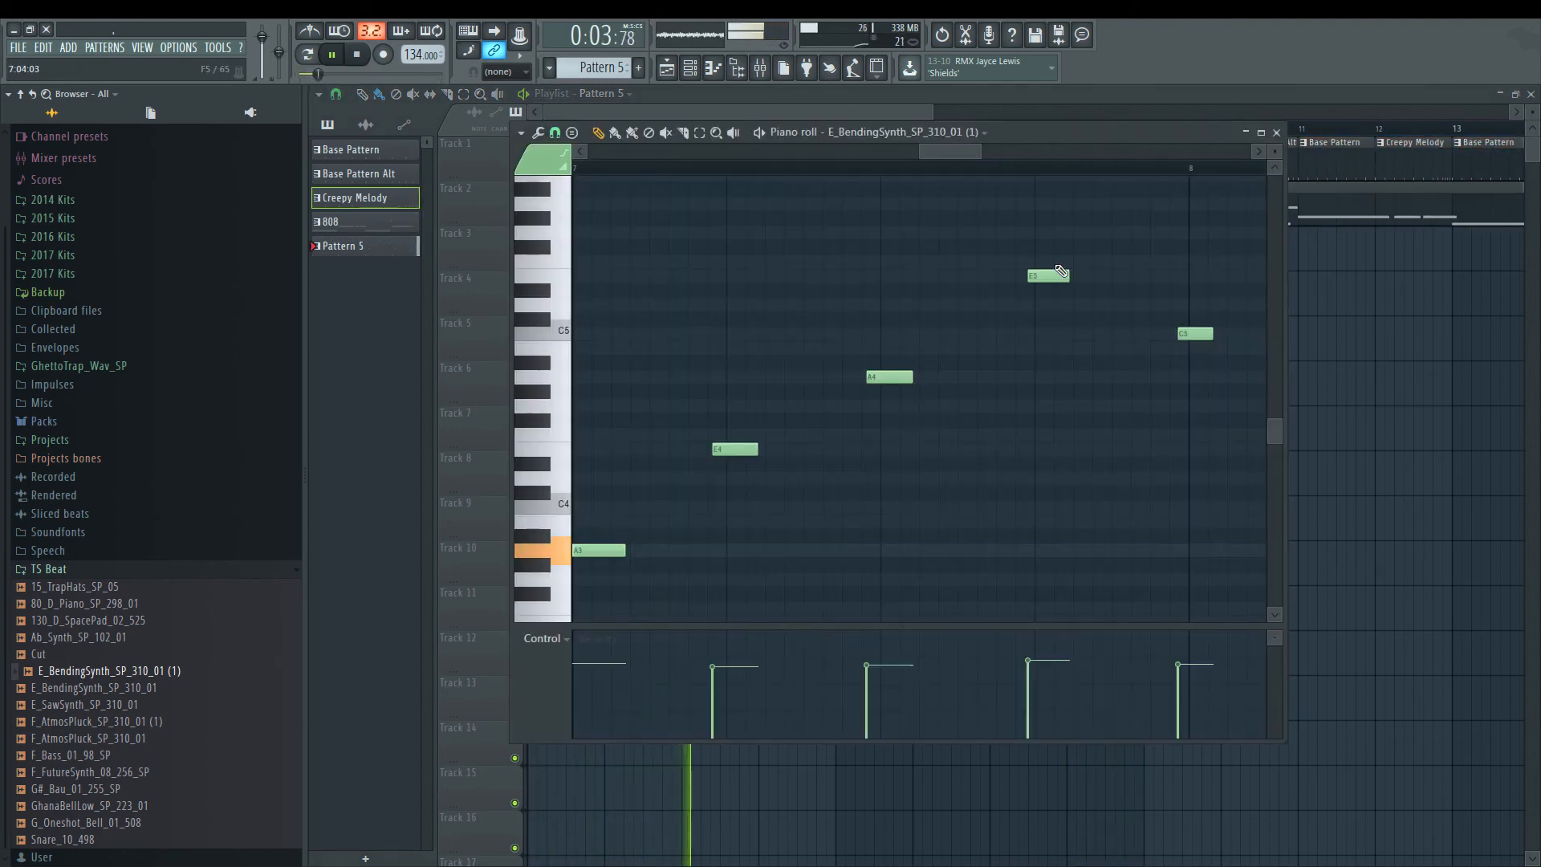
{"action": "key", "text": "ctrl+a"}
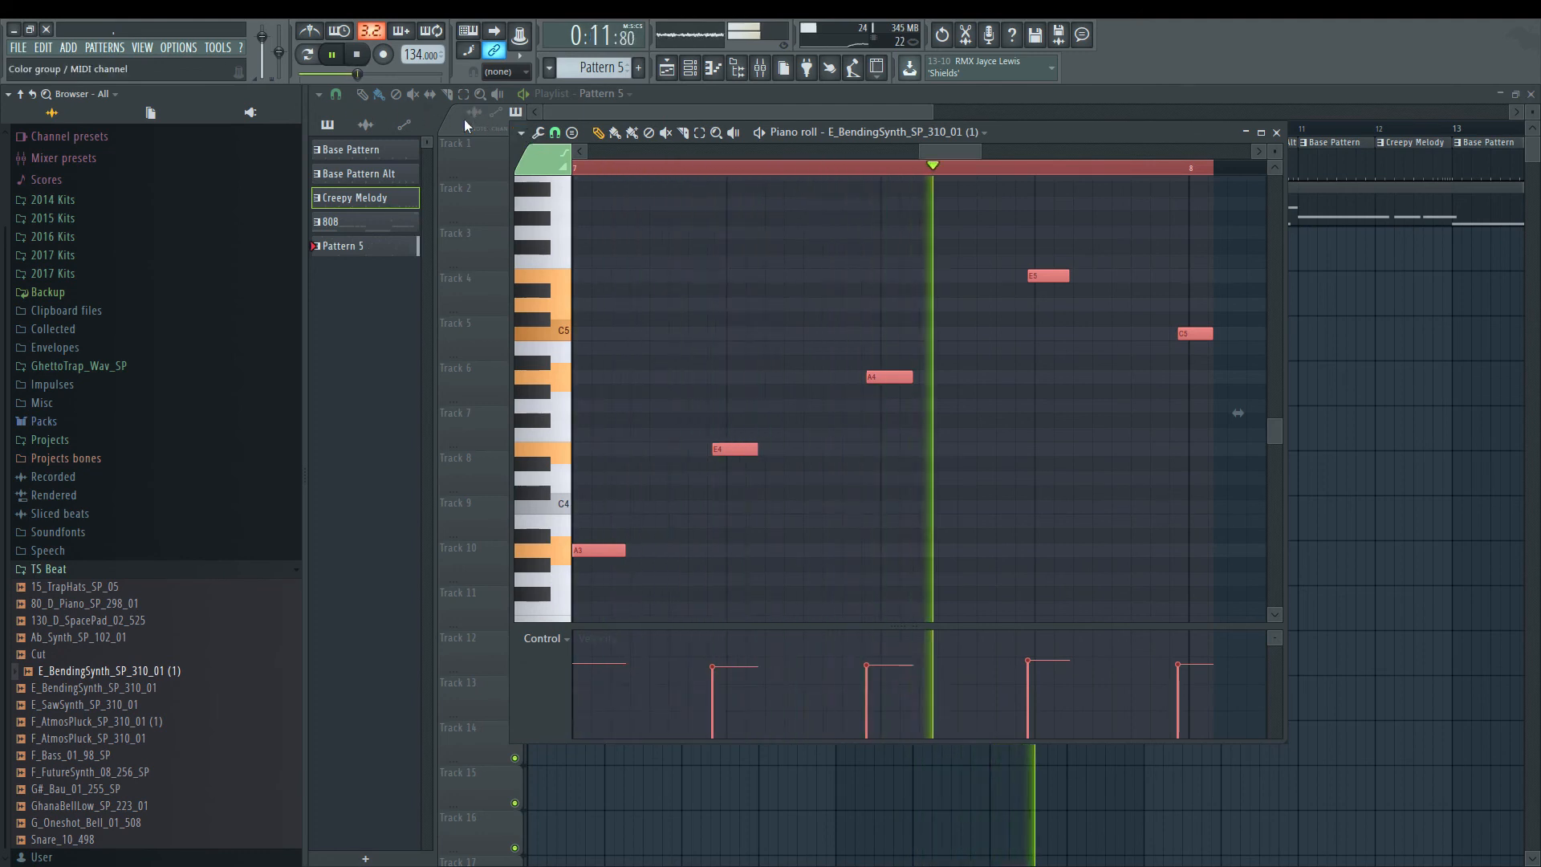
{"action": "left_click", "coordinate": [317, 95]}
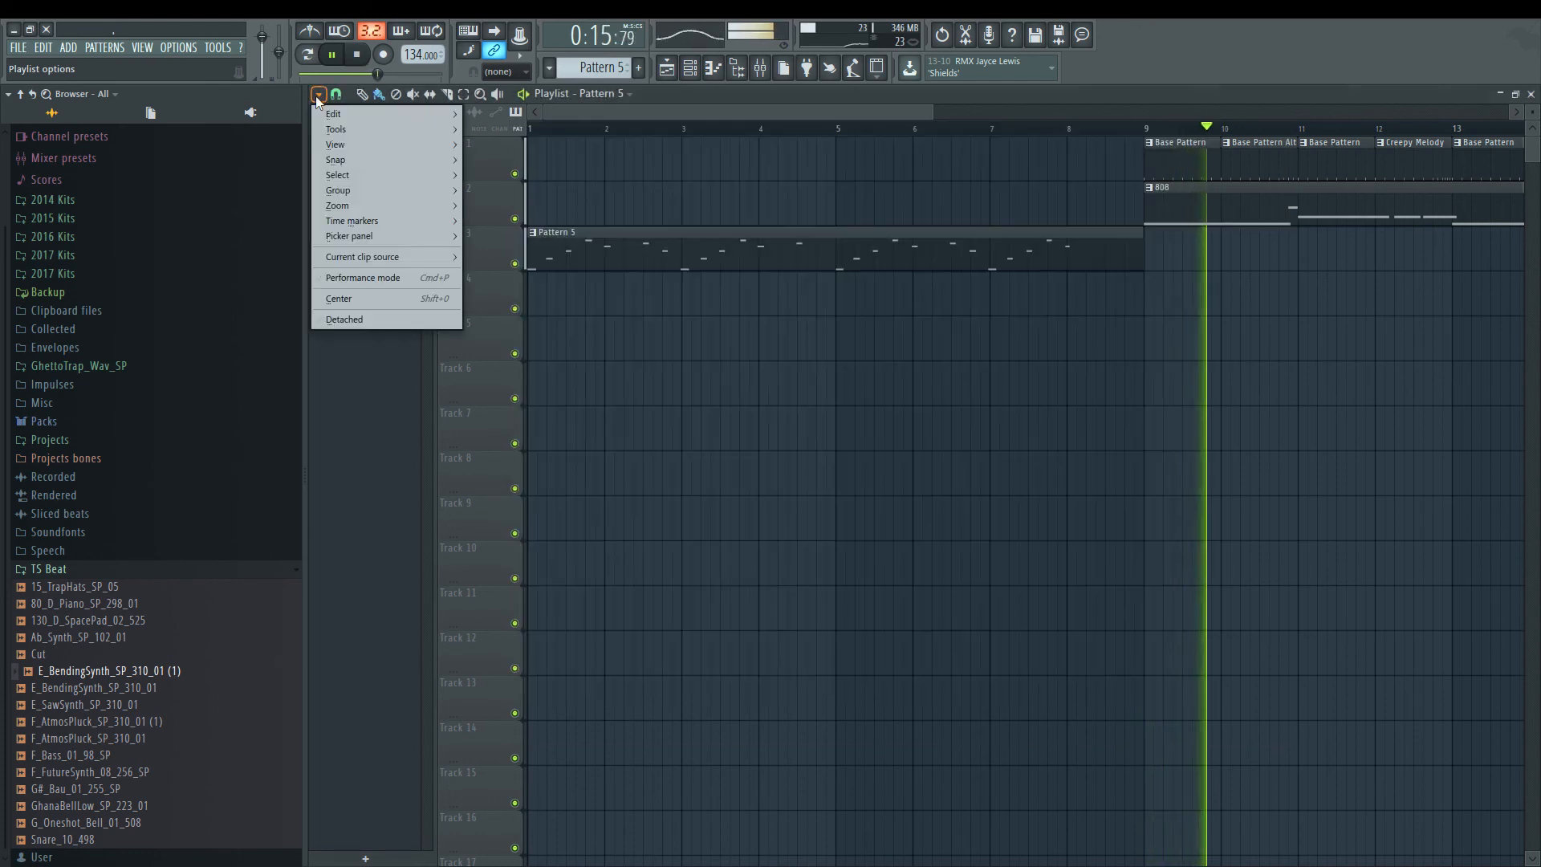
{"action": "double_click", "coordinate": [736, 262]}
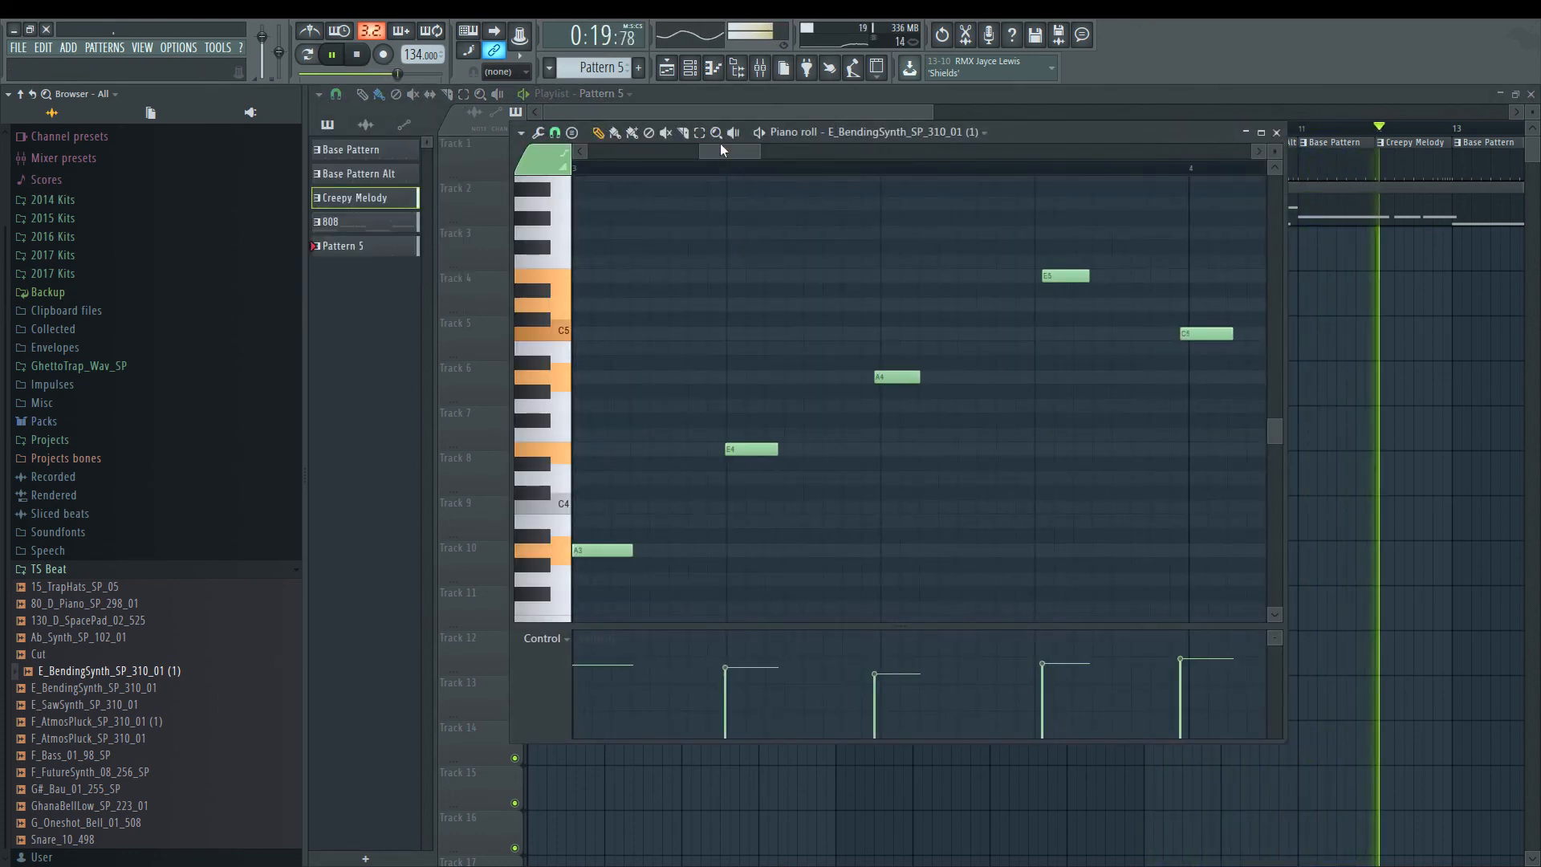
{"action": "left_click", "coordinate": [538, 133]}
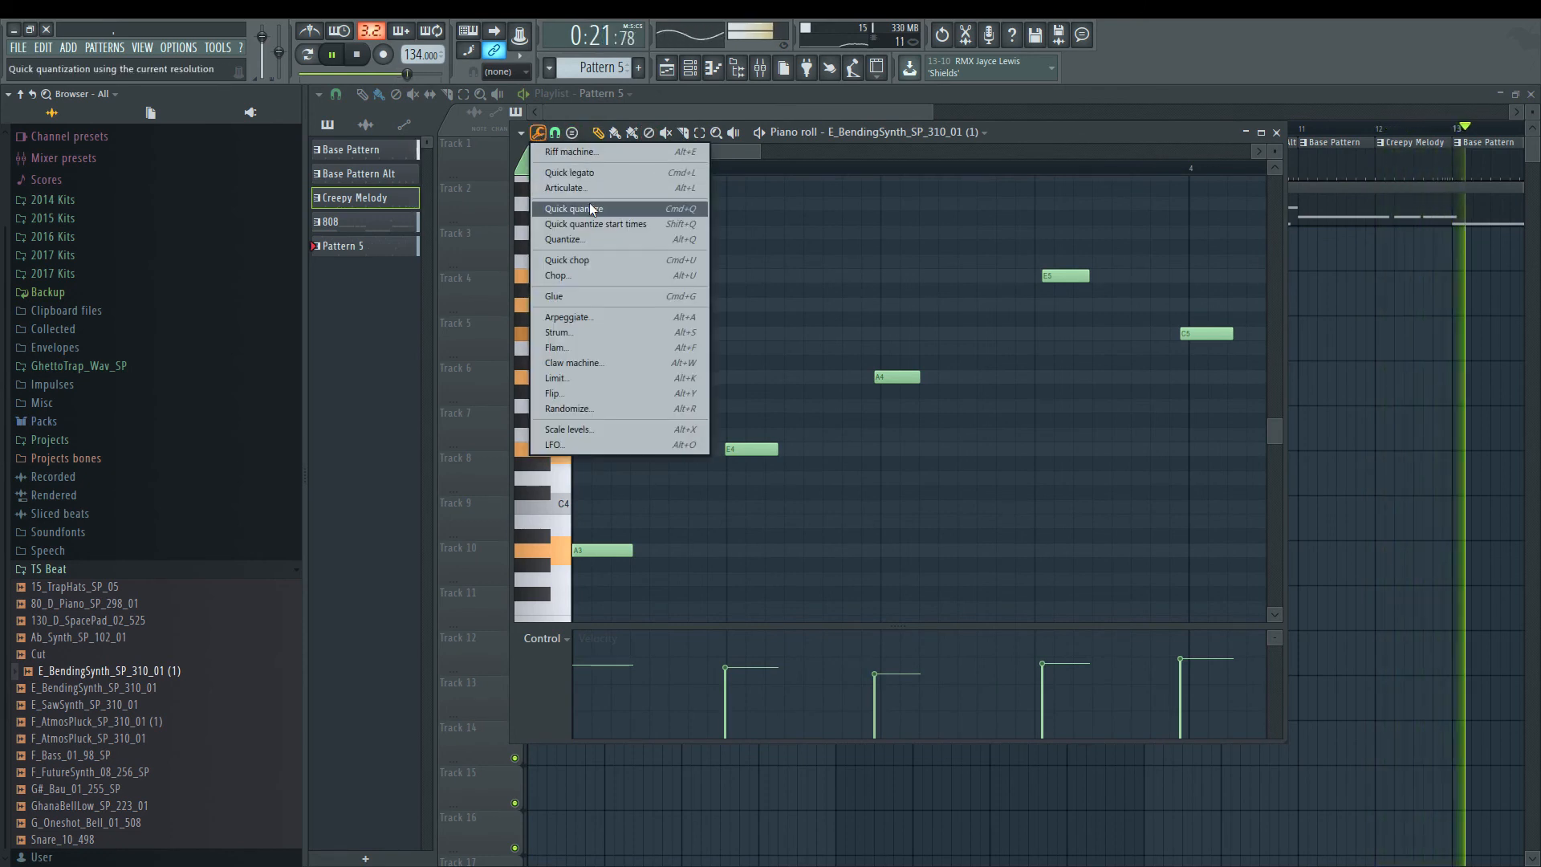
{"action": "left_click", "coordinate": [605, 225]}
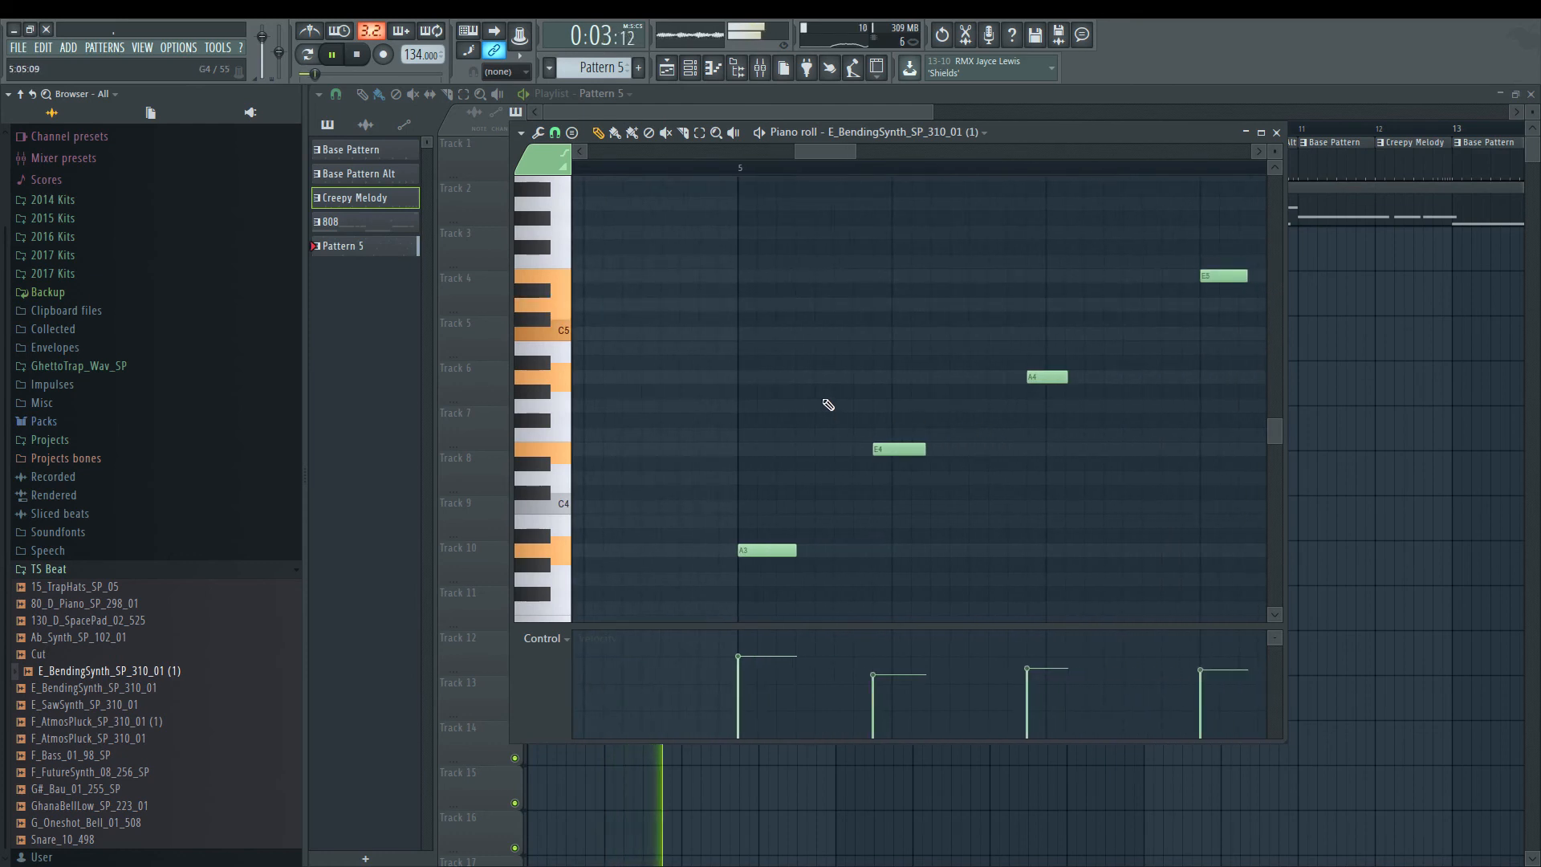
Step: Shift the off-grid A3, E4, A4 and C5 notes around bars 7 and 8 onto the grid lines
{"action": "left_click_drag", "start_coordinate": [882, 314], "coordinate": [976, 419]}
{"action": "key", "text": "ctrl+z"}
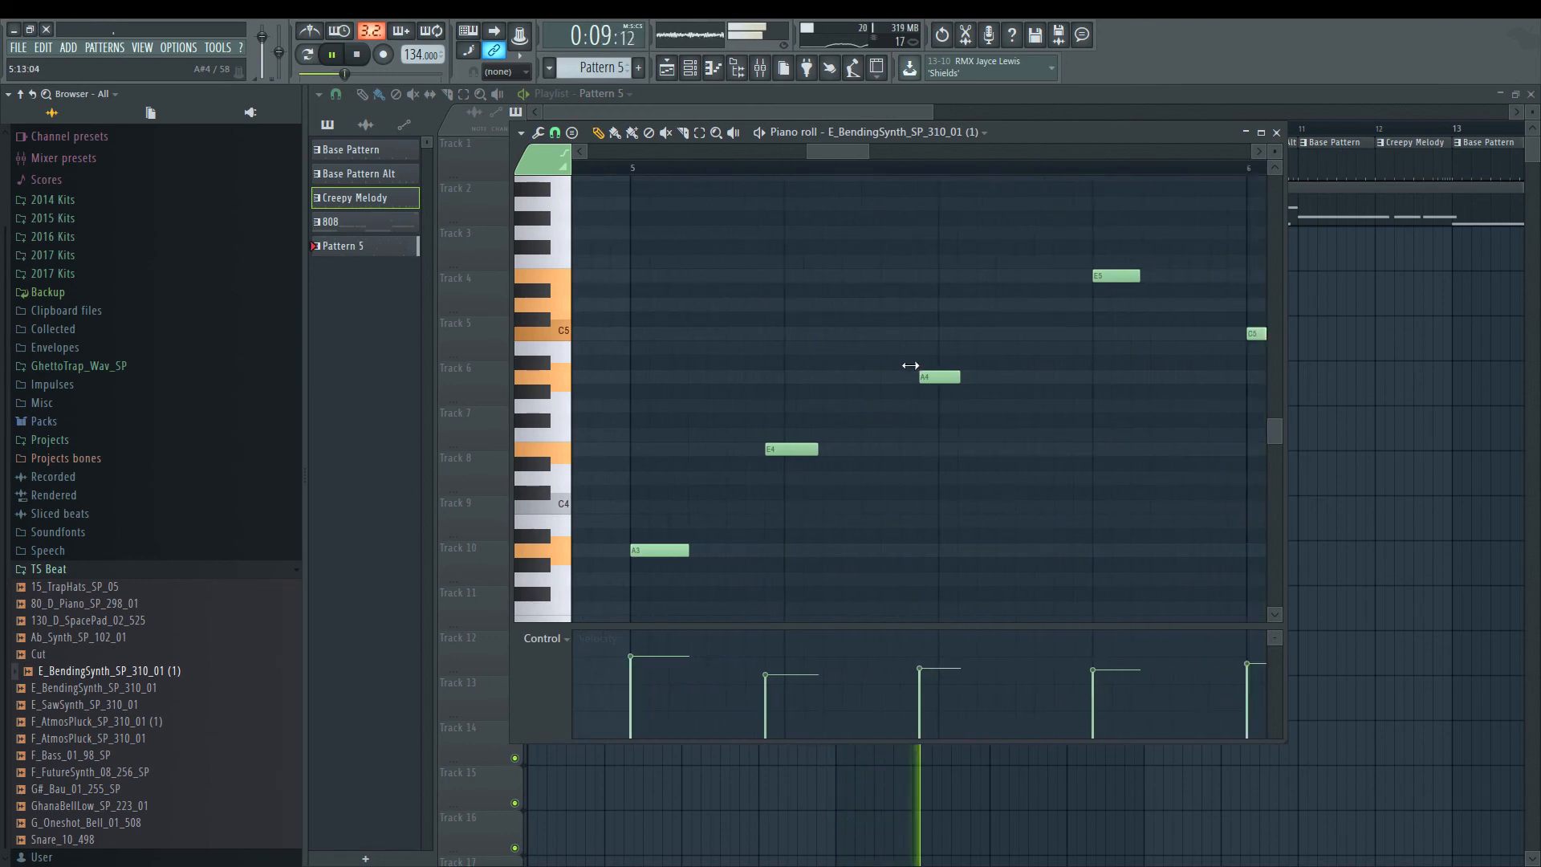
{"action": "left_click_drag", "start_coordinate": [949, 340], "coordinate": [672, 450]}
{"action": "scroll", "coordinate": [855, 432], "scroll_direction": "right", "scroll_amount": 2}
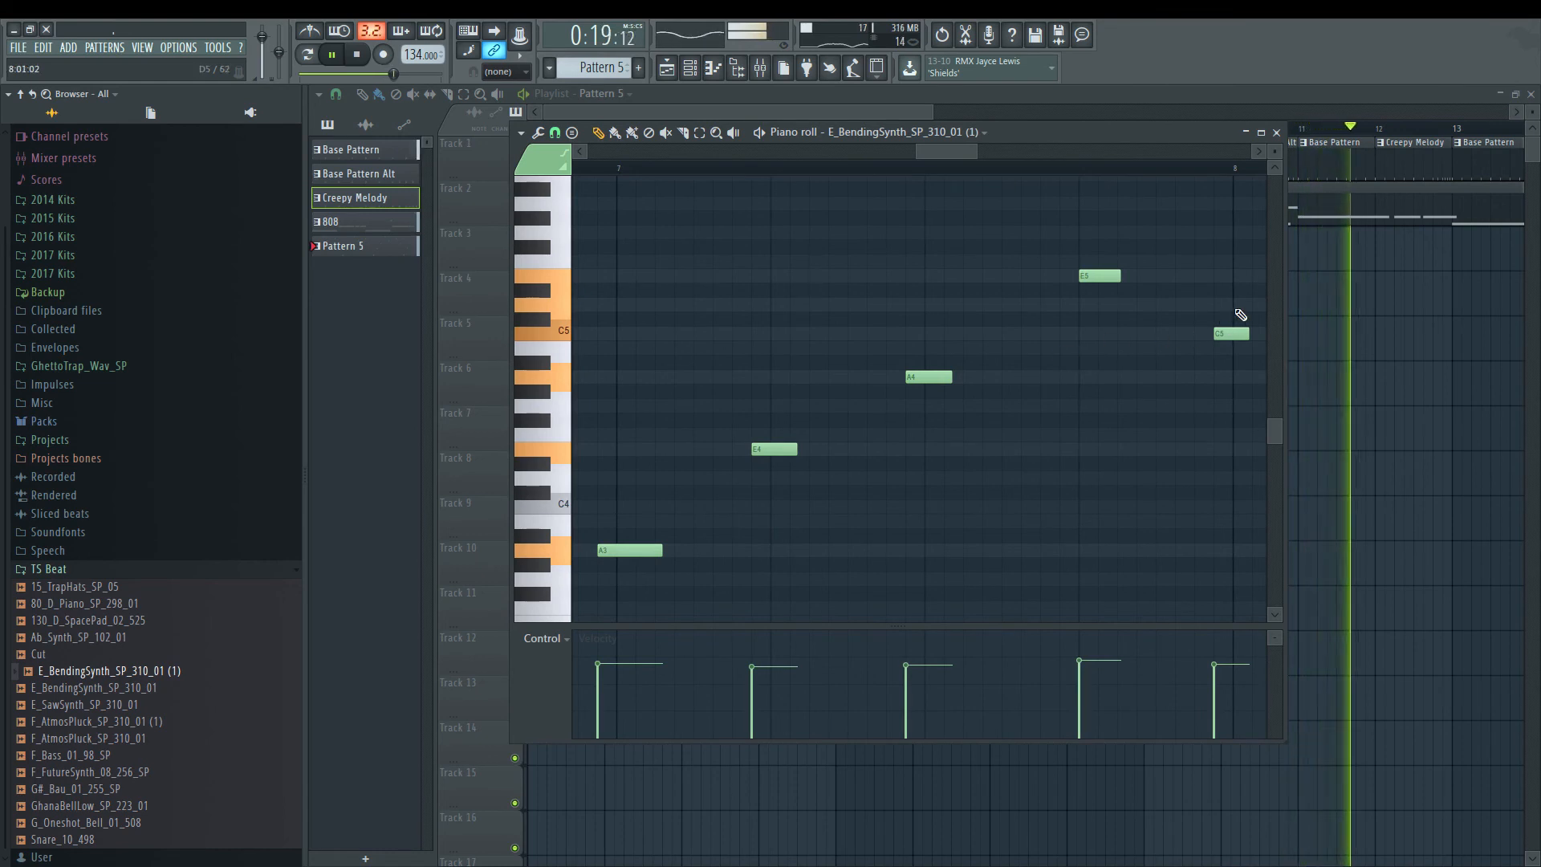
{"action": "left_click_drag", "start_coordinate": [1233, 298], "coordinate": [642, 613]}
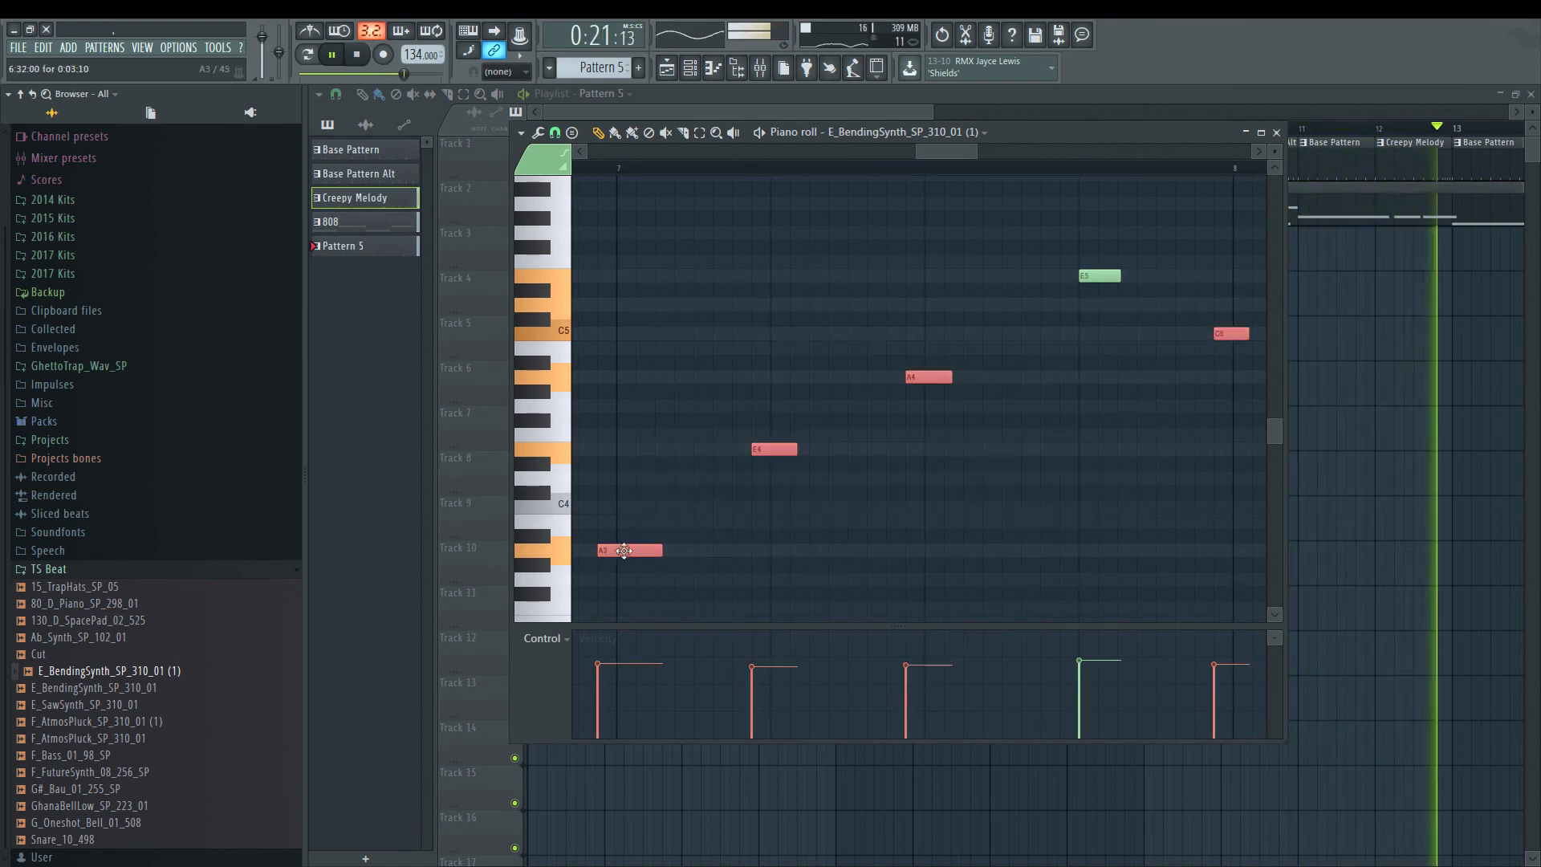
{"action": "left_click_drag", "start_coordinate": [624, 546], "coordinate": [643, 545]}
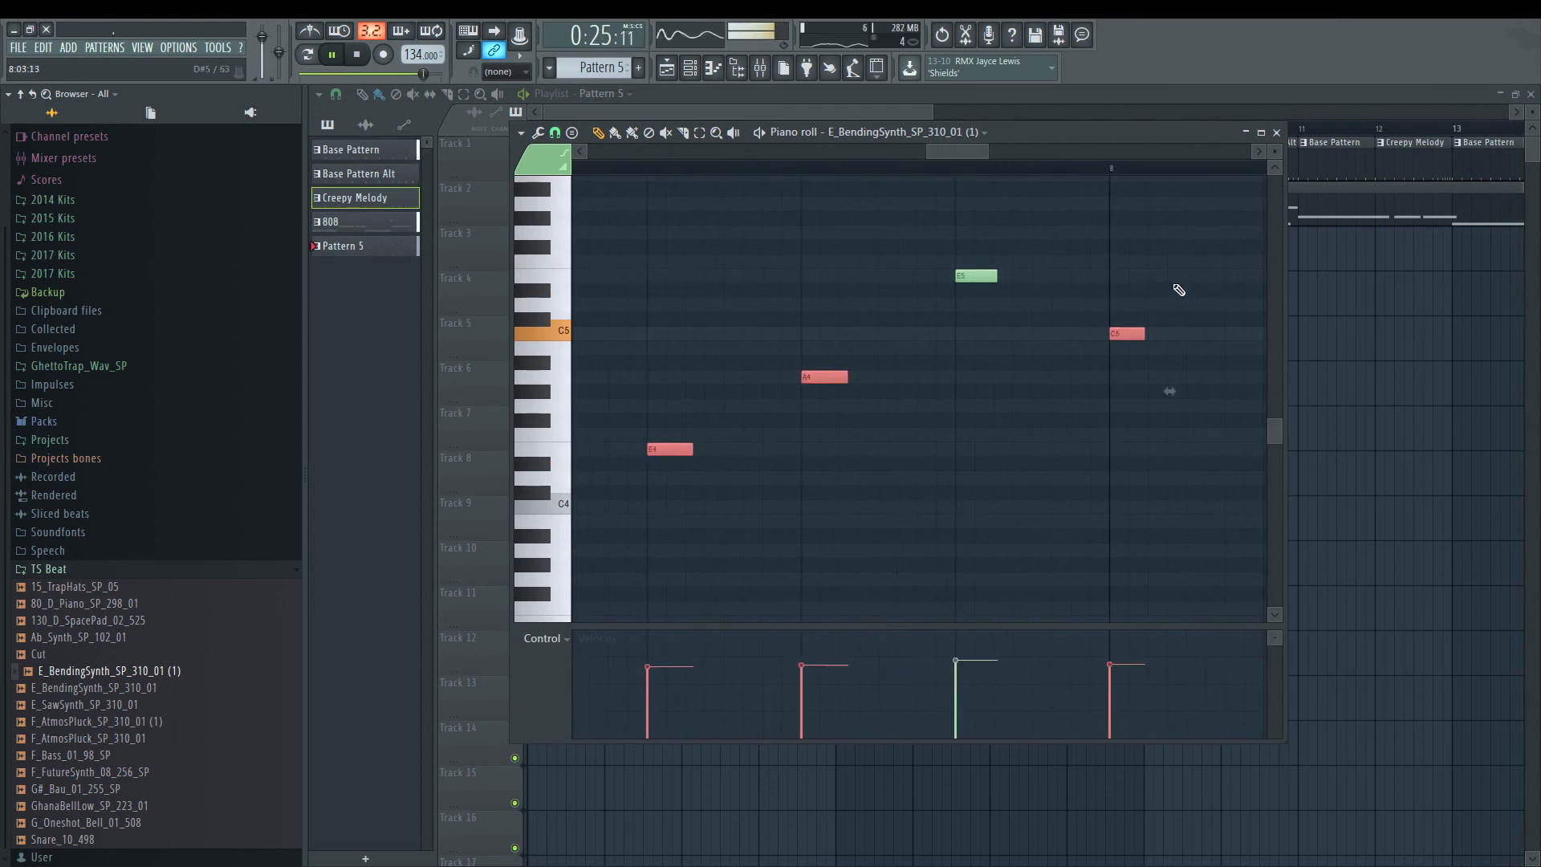
Step: Delete the C5 note at the start of bar 8, save the project and return to the playlist
{"action": "left_click", "coordinate": [1124, 330]}
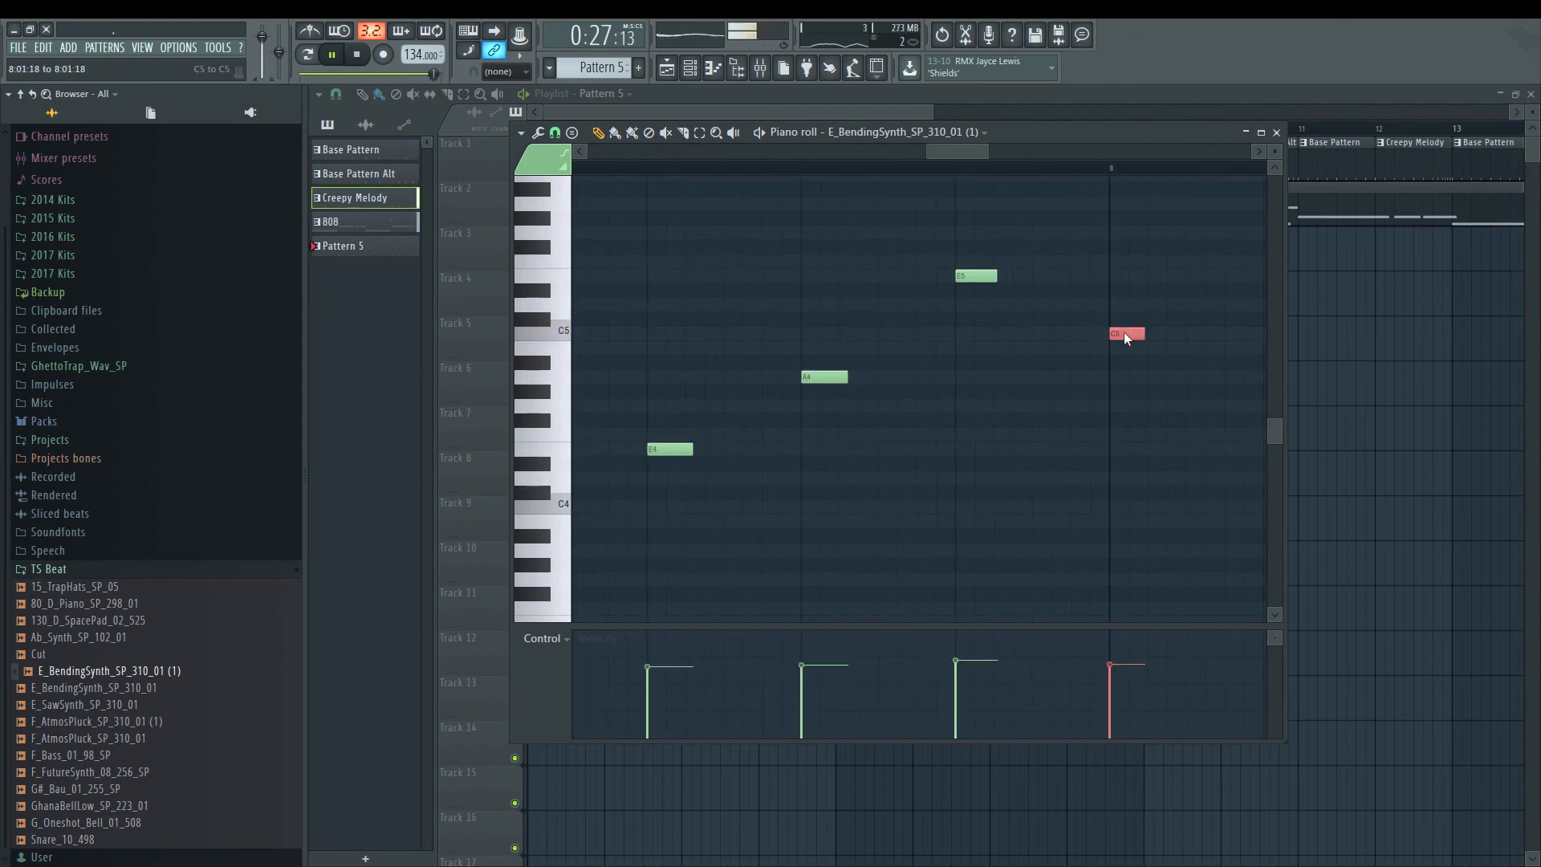
{"action": "right_click", "coordinate": [1124, 331]}
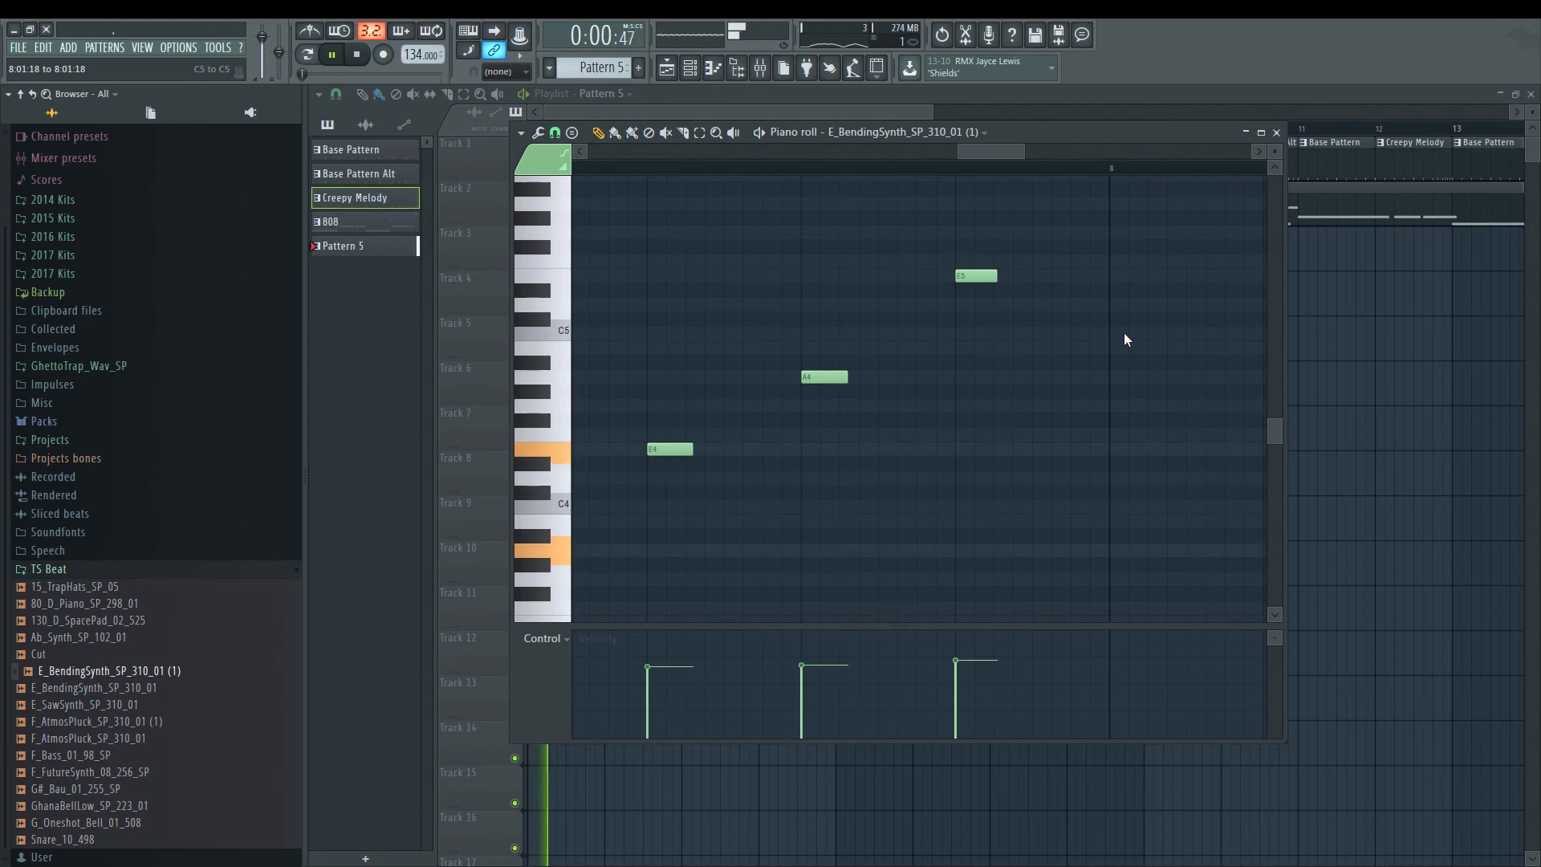
{"action": "key", "text": "ctrl+s"}
{"action": "left_click", "coordinate": [1340, 98]}
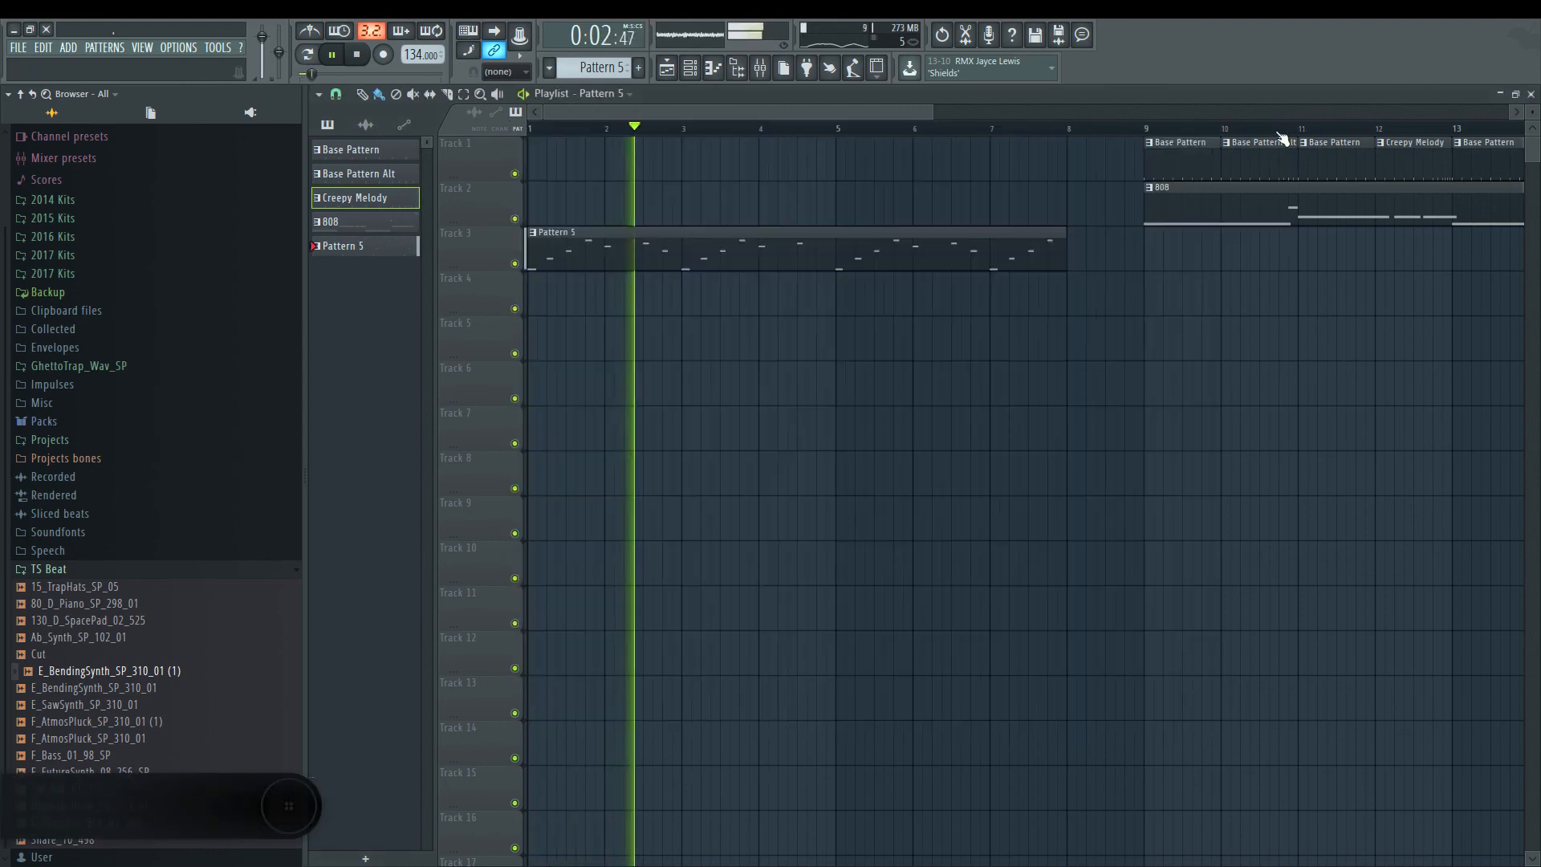
{"action": "key", "text": "space"}
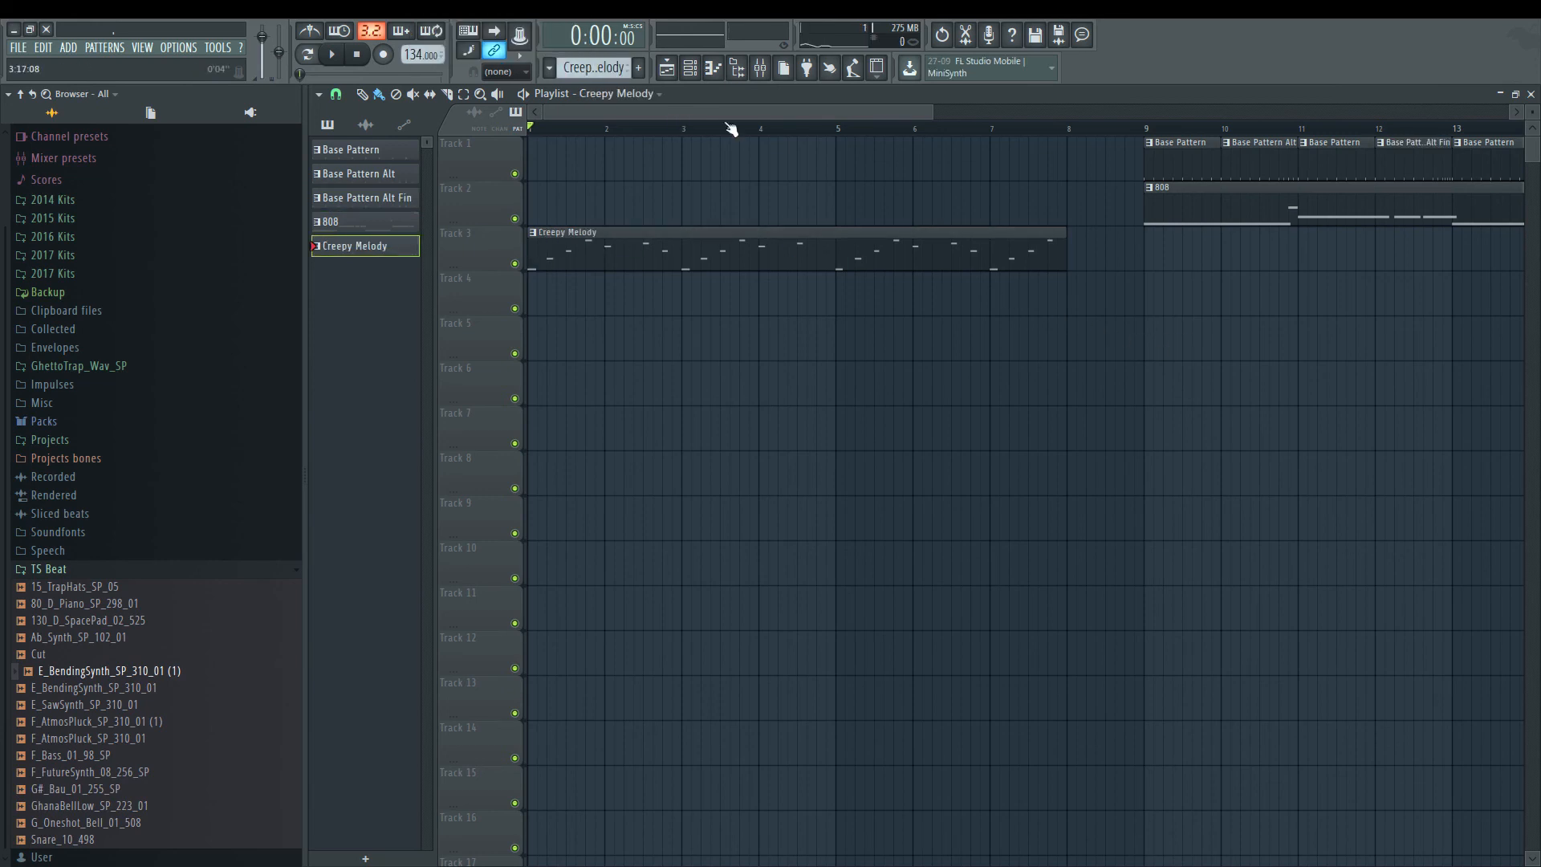
Step: Select bars 1 to 8 of the playlist as the playback range and play the Creepy Melody clip on its own
{"action": "key", "text": "space"}
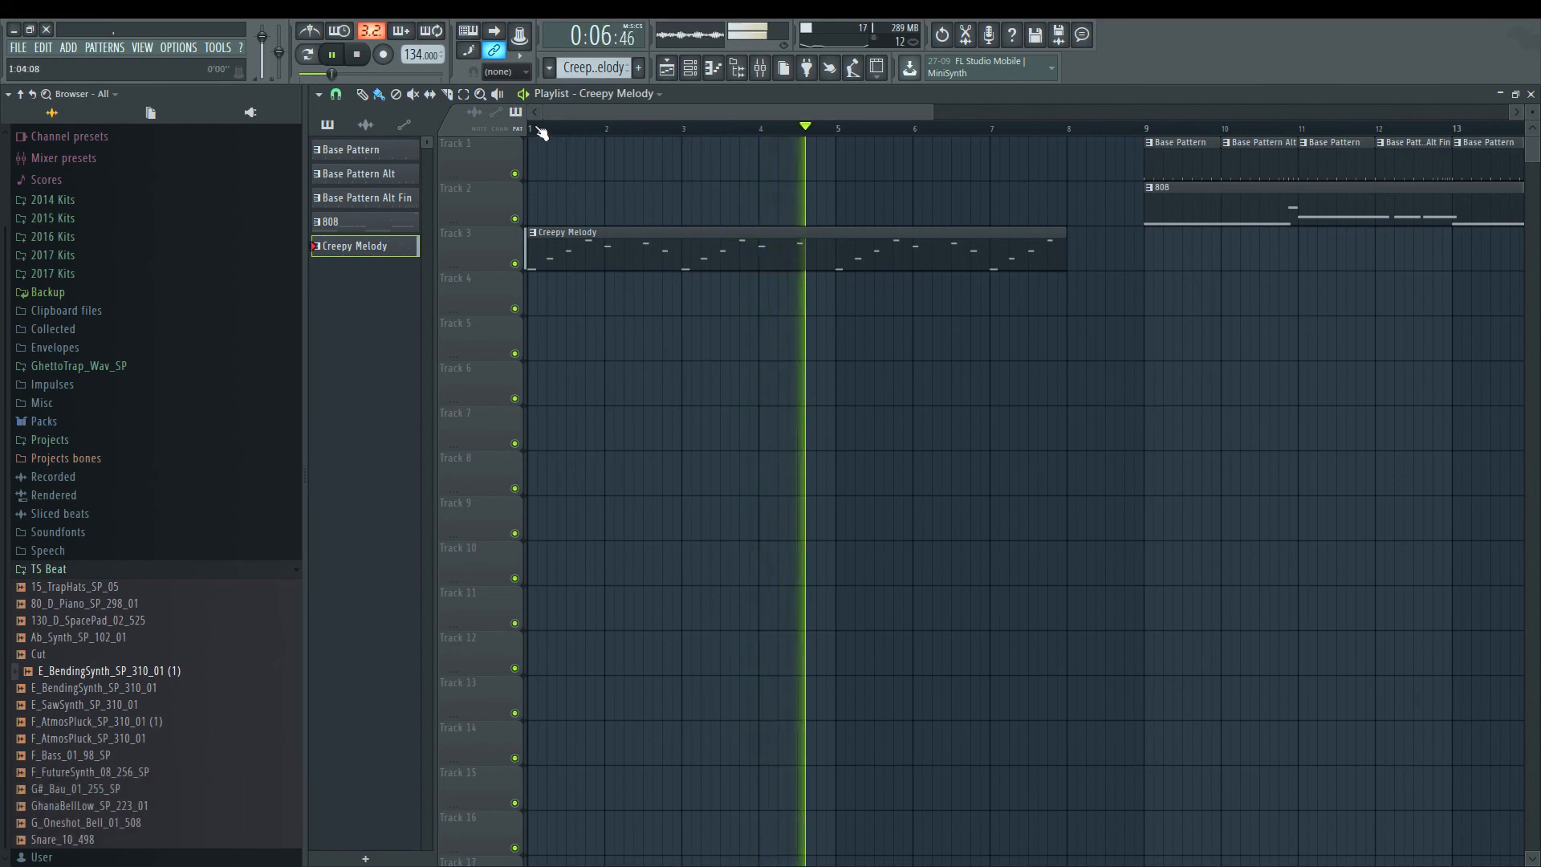
{"action": "key", "text": "space"}
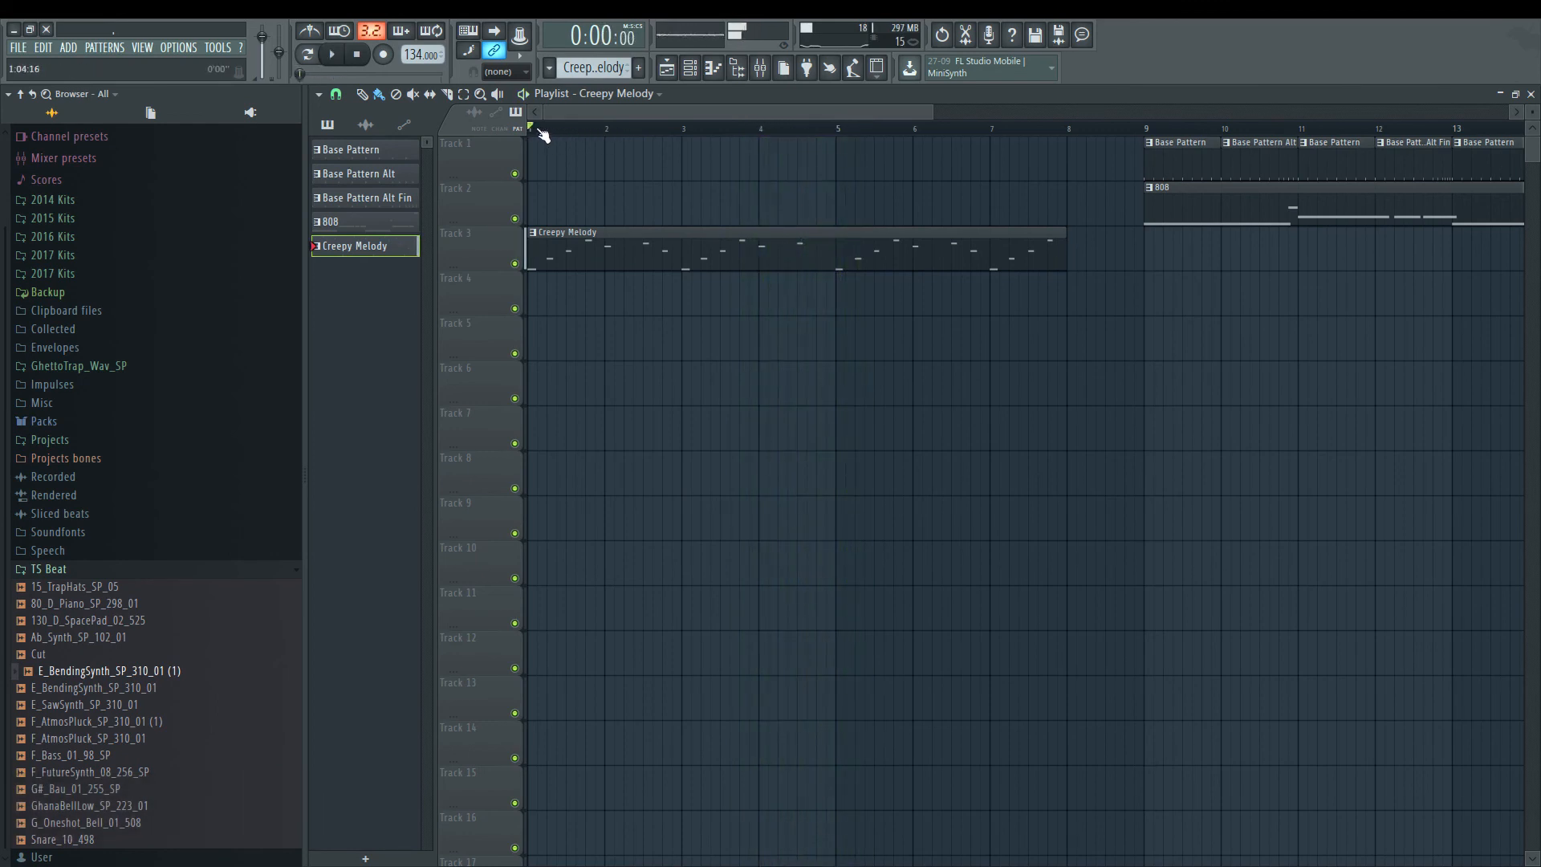
{"action": "left_click_drag", "start_coordinate": [543, 134], "coordinate": [1124, 185]}
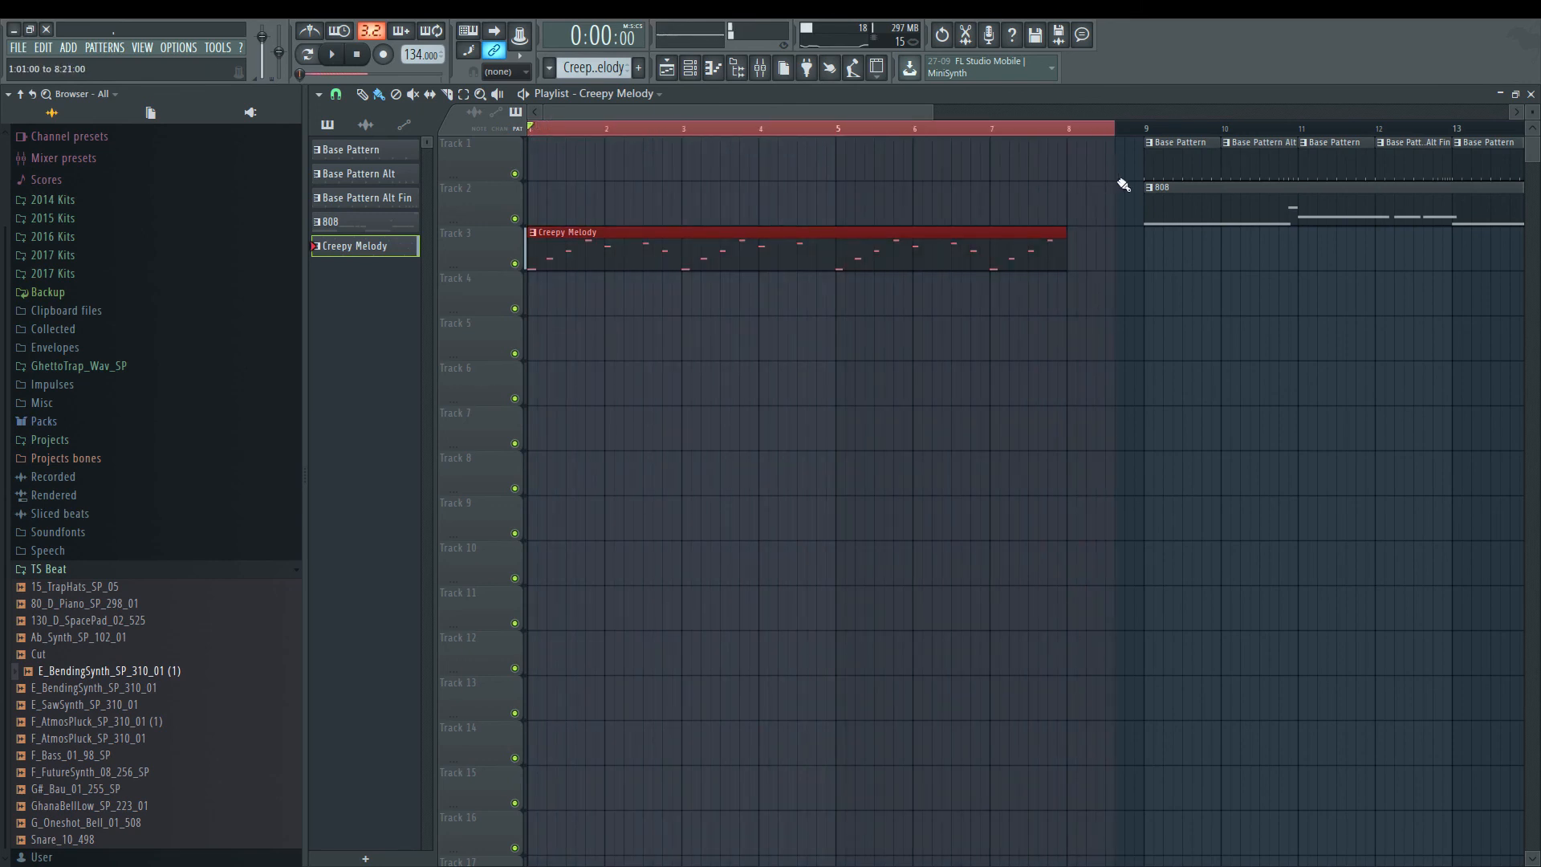
{"action": "key", "text": "space"}
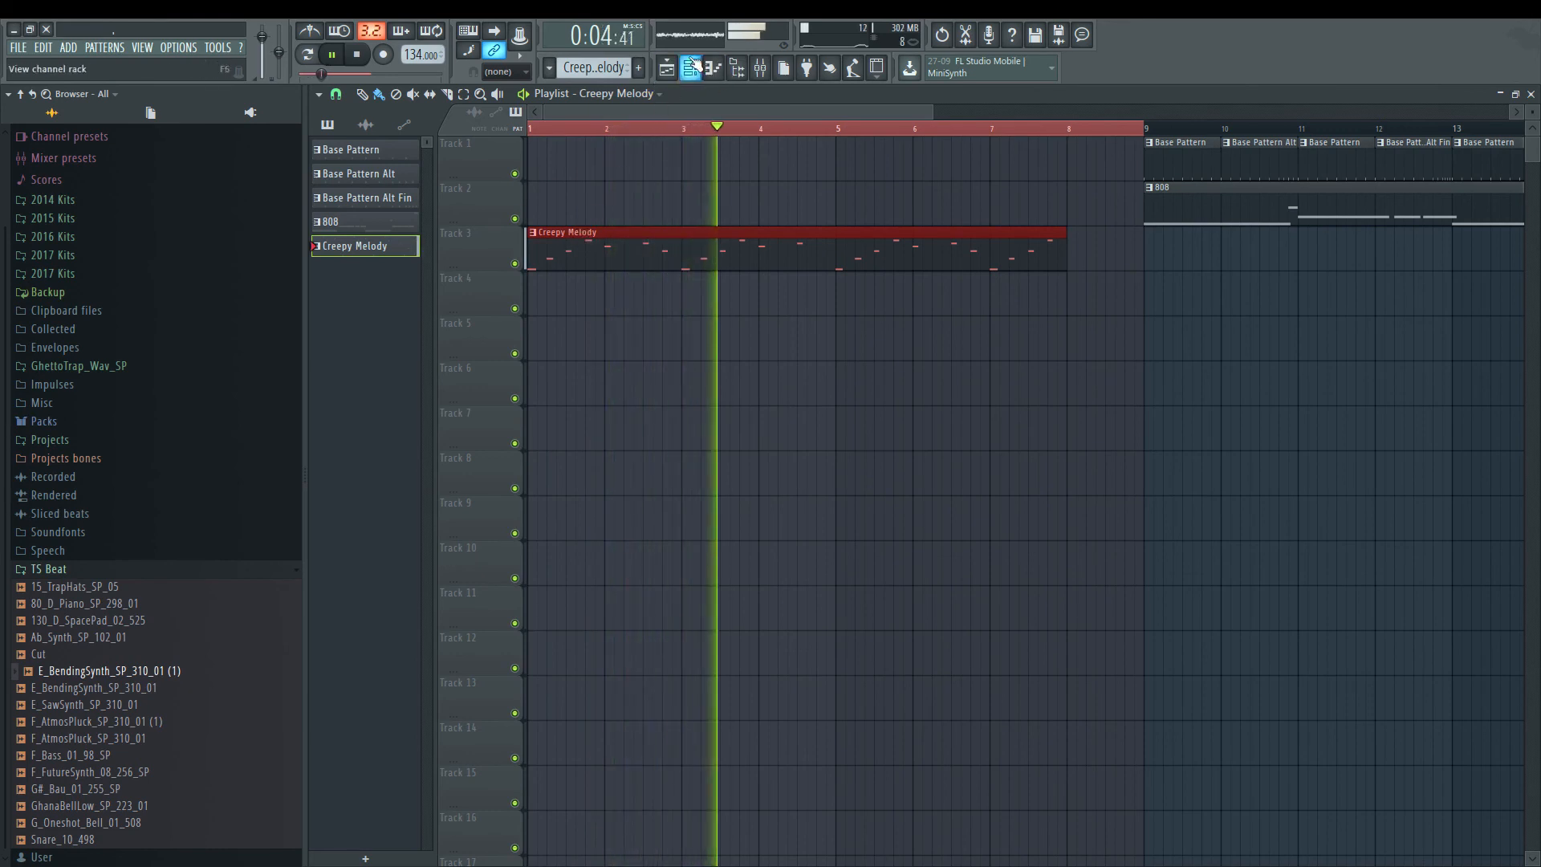
Step: Route the E_BendingSynth_SP_310_01 (1) channel to mixer track 5 and close its channel settings
{"action": "key", "text": "F6"}
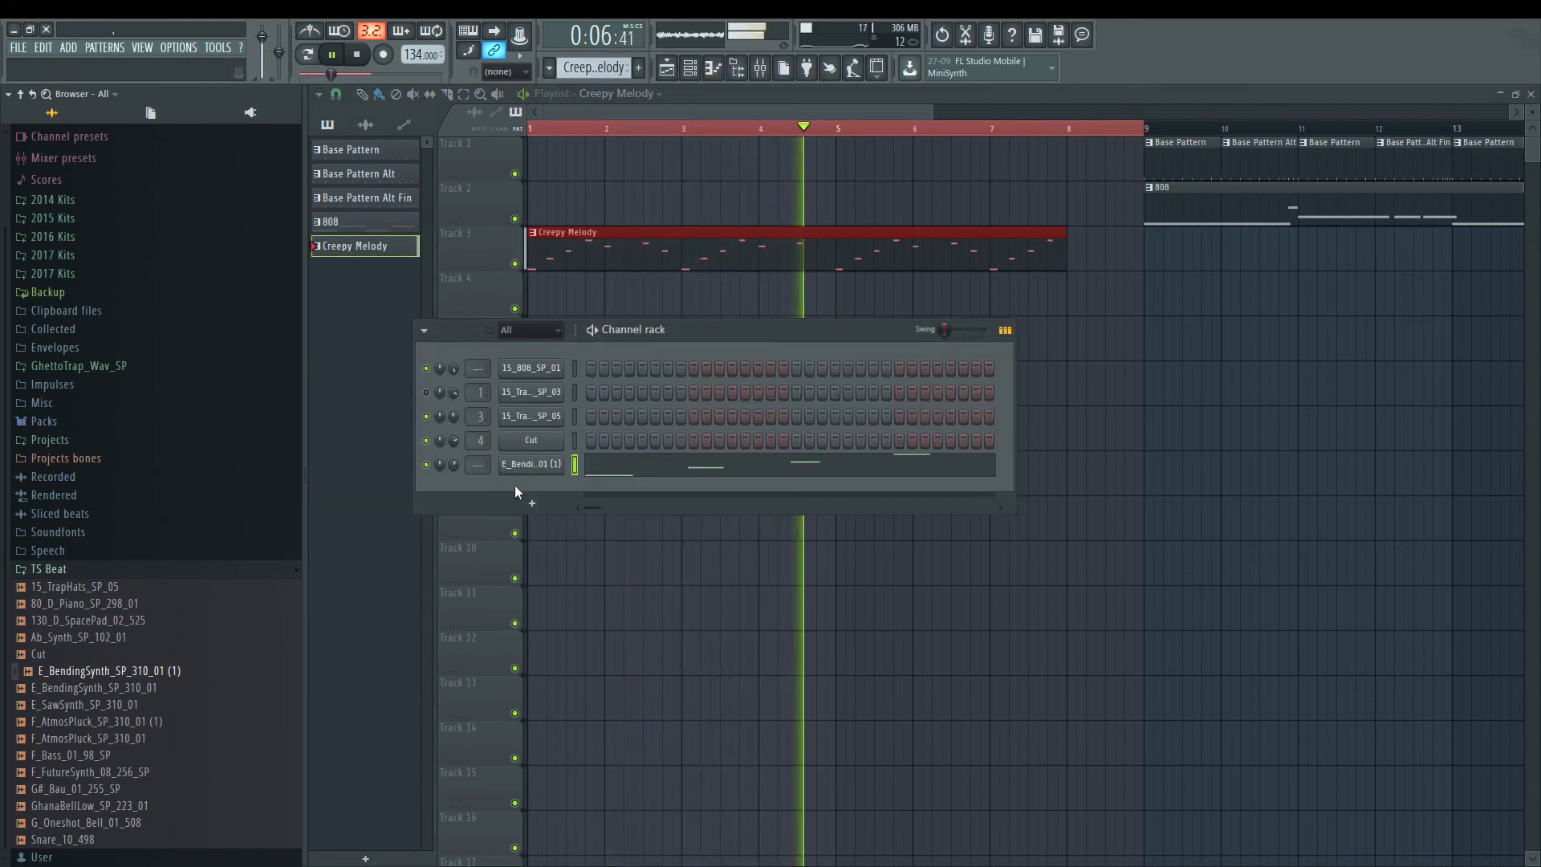
{"action": "left_click", "coordinate": [530, 464]}
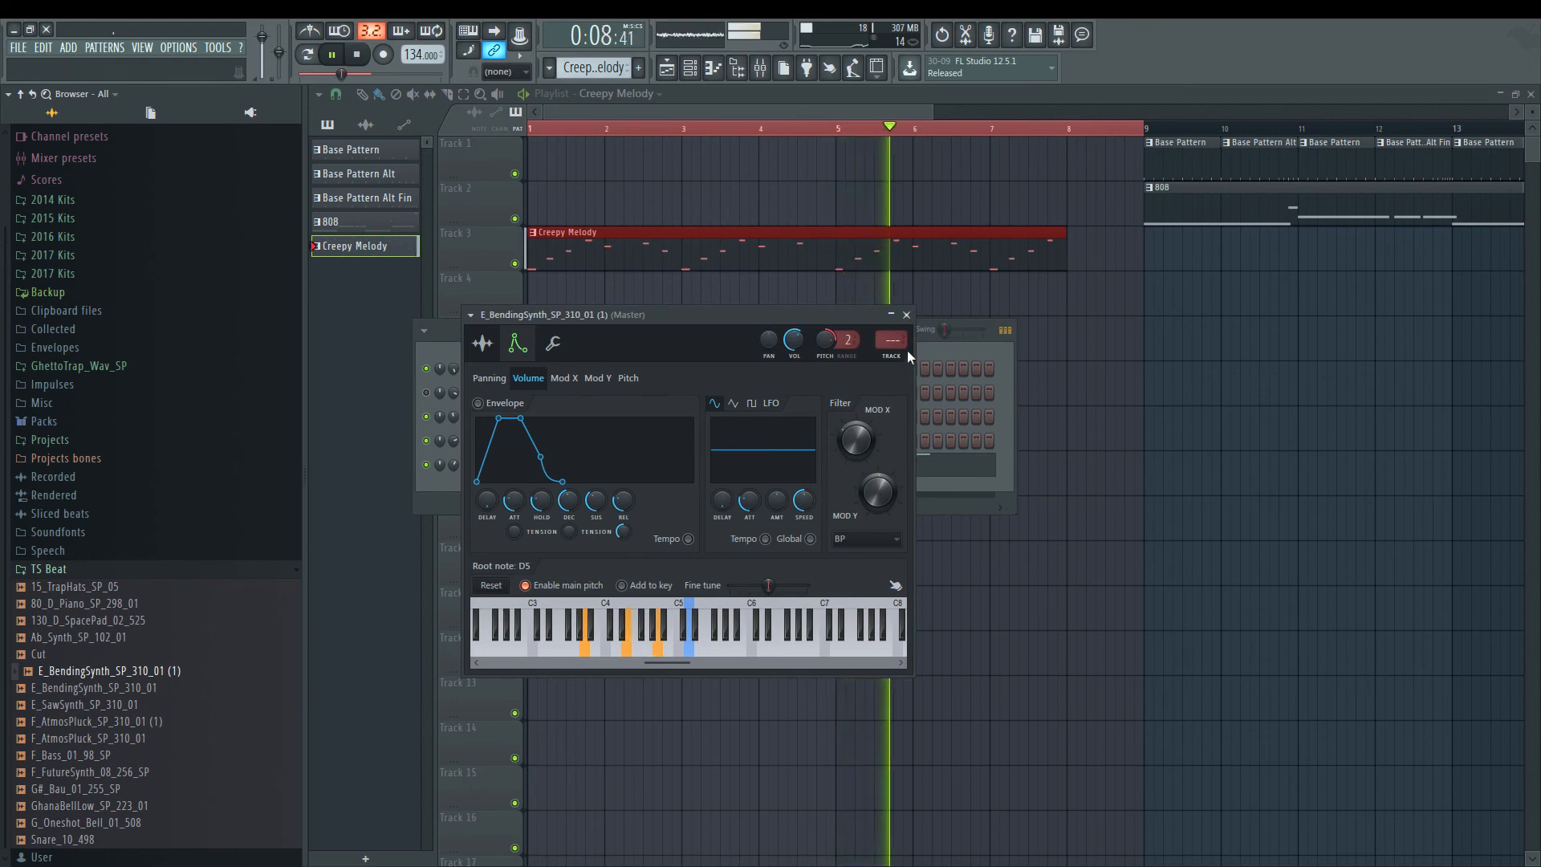
{"action": "left_click_drag", "start_coordinate": [894, 340], "coordinate": [894, 323]}
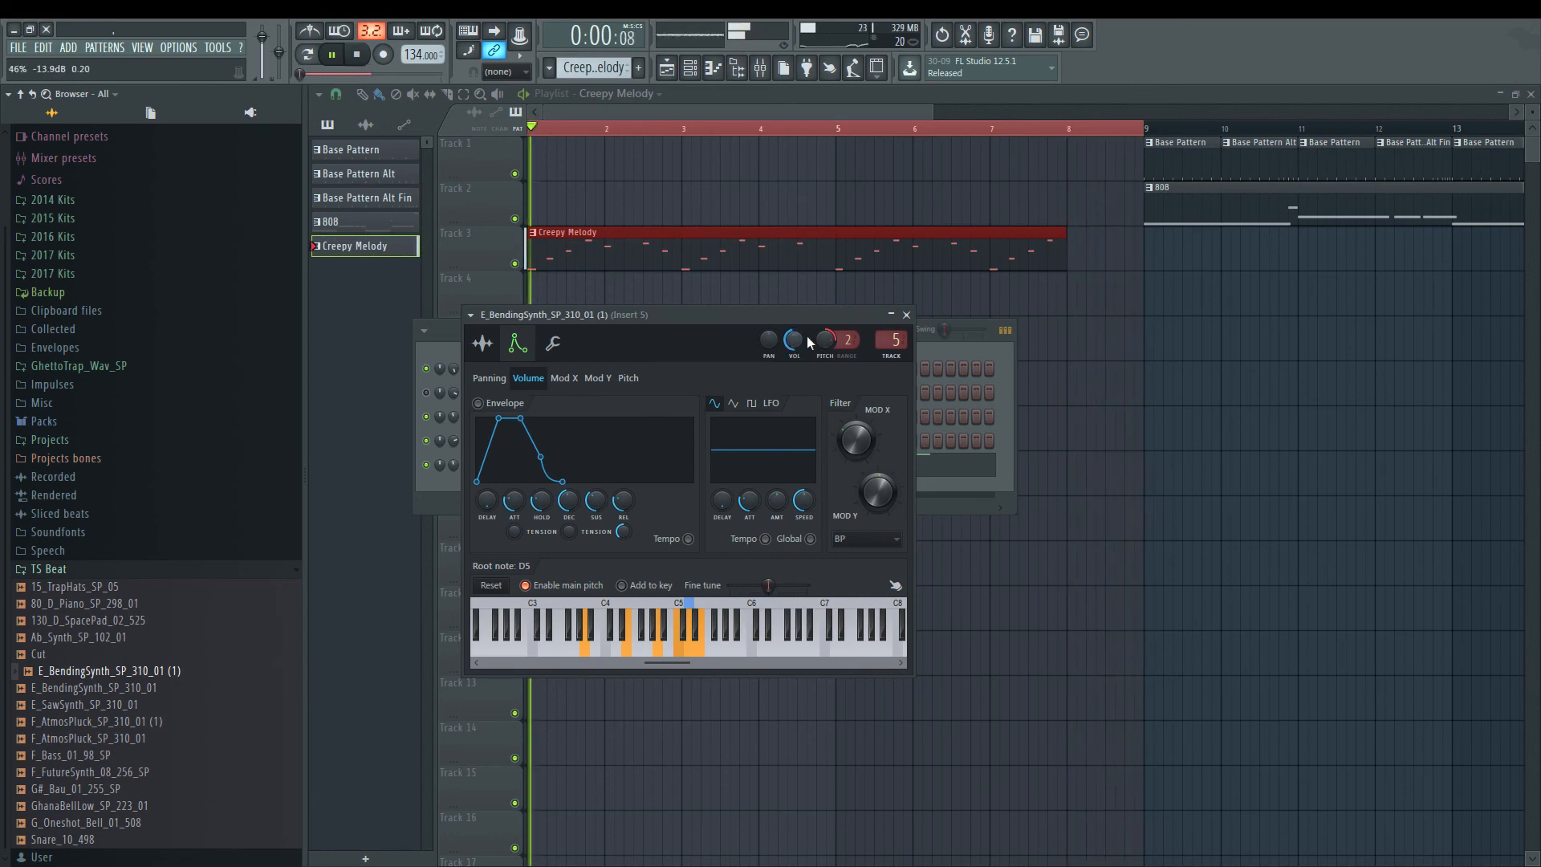
{"action": "left_click", "coordinate": [906, 315]}
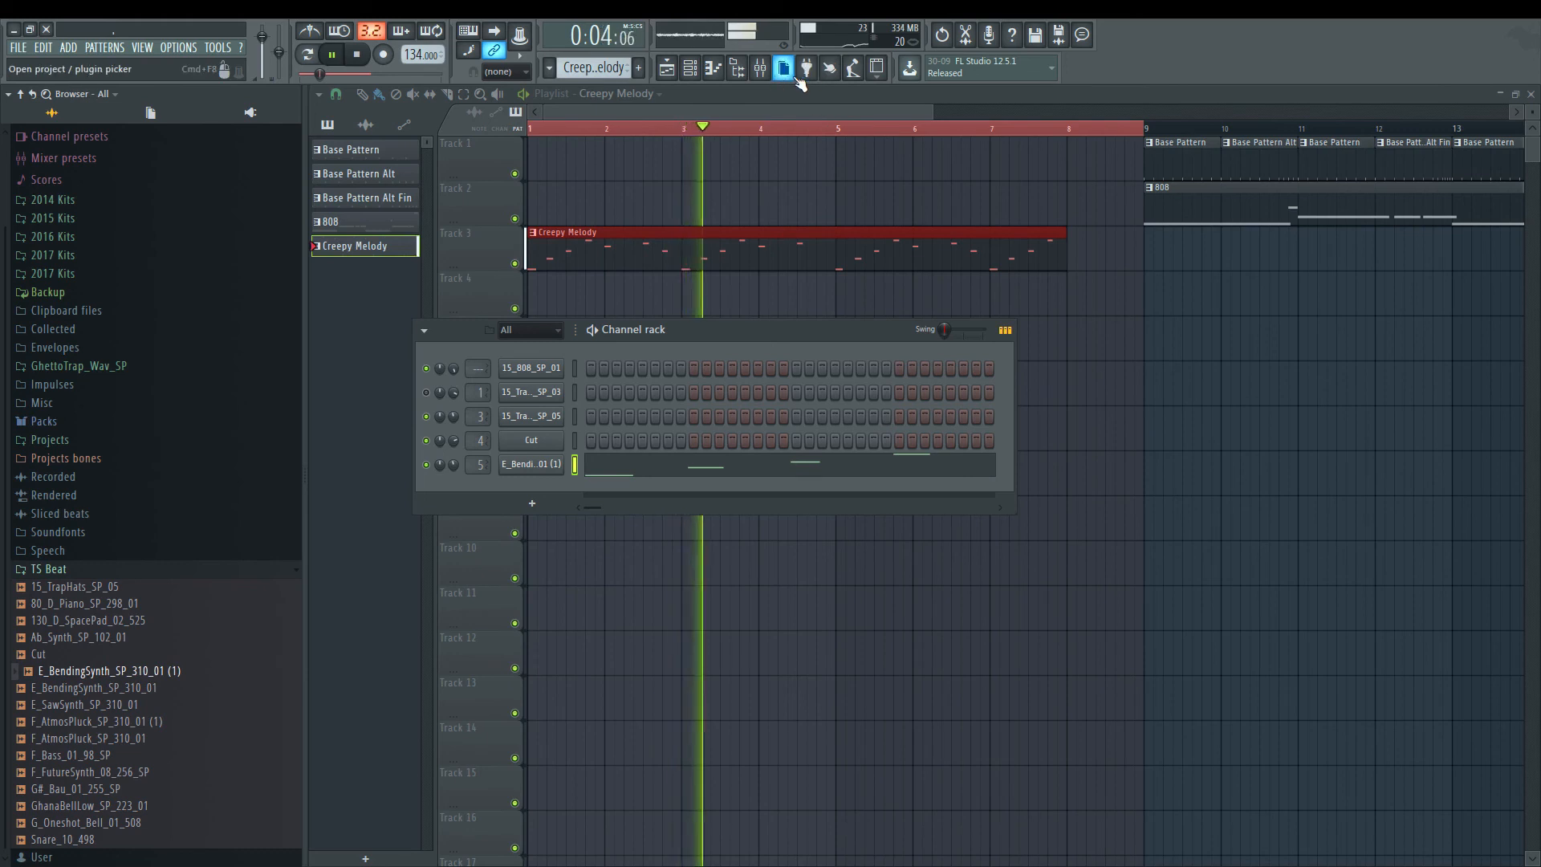
Step: Stop the playlist playback and save the project
{"action": "key", "text": "space"}
{"action": "key", "text": "space"}
{"action": "key", "text": "space"}
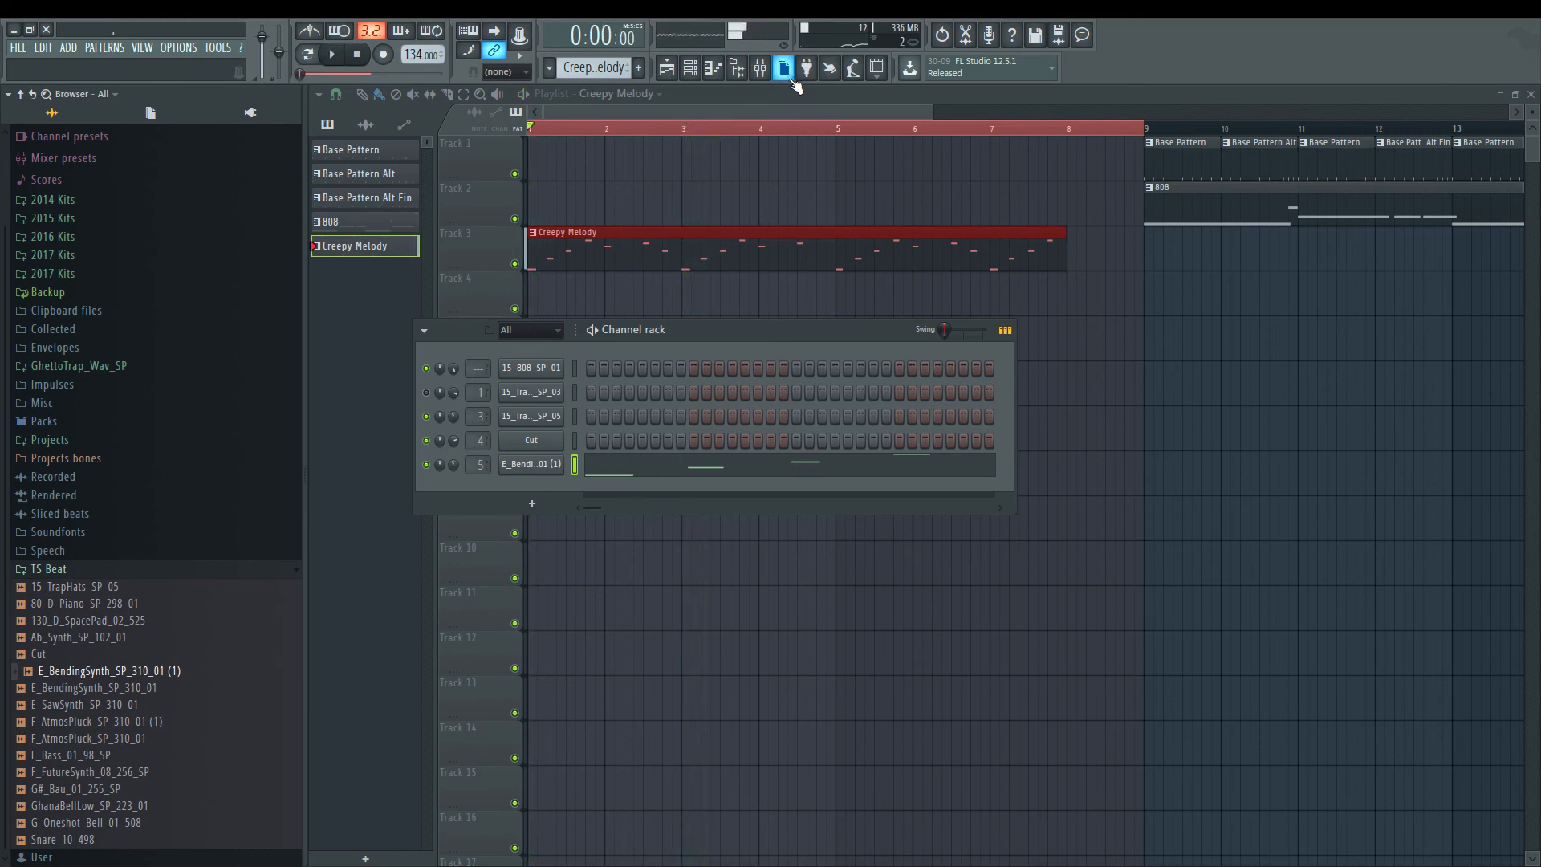
{"action": "key", "text": "super+s"}
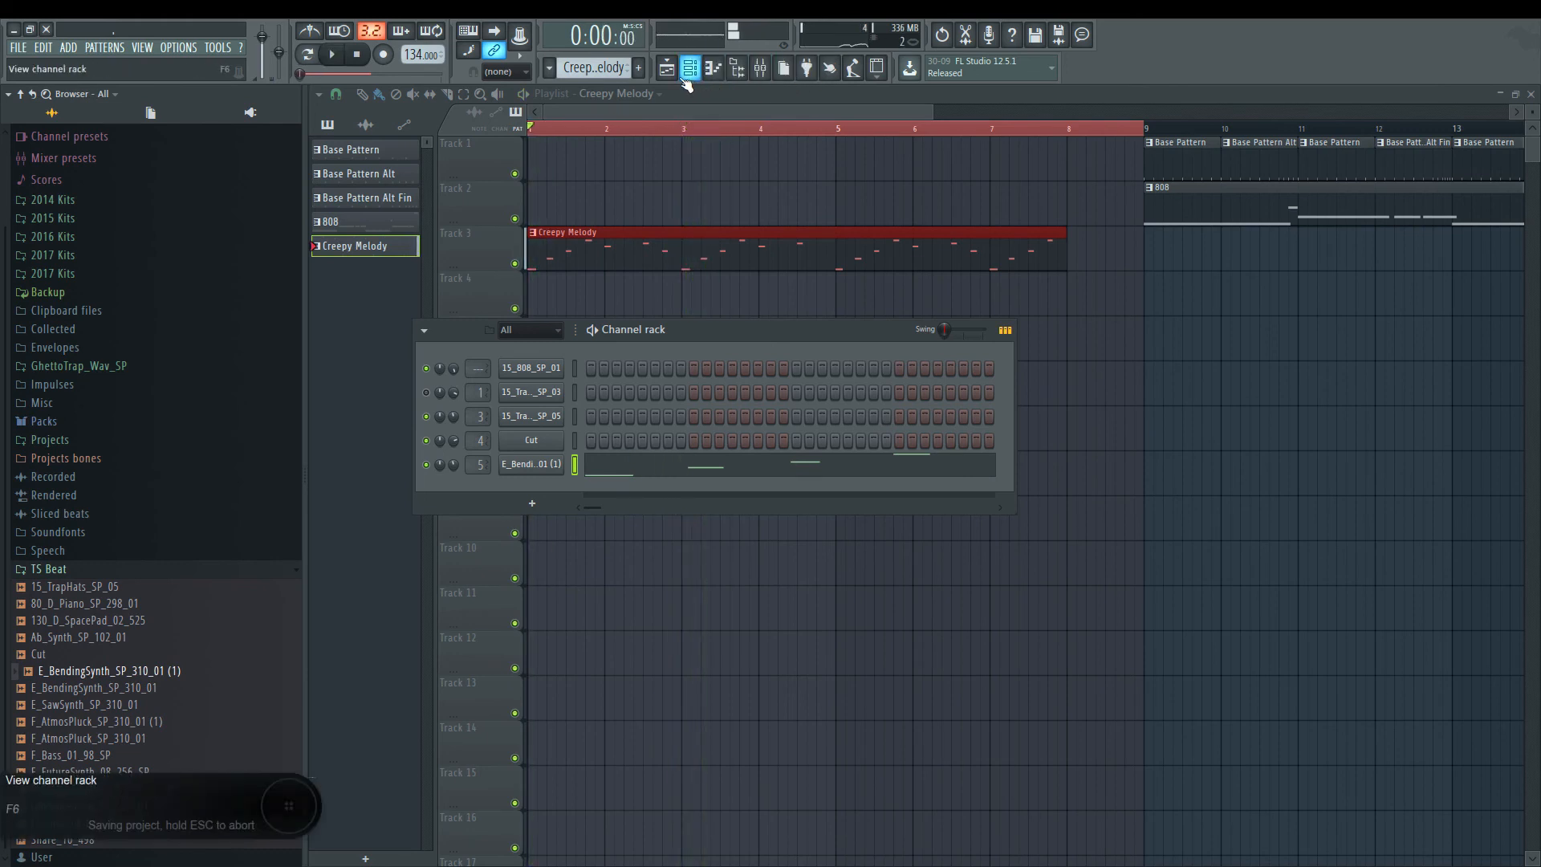
Step: Load the Effector plugin into the first effect slot of mixer Insert 5
{"action": "left_click", "coordinate": [759, 70]}
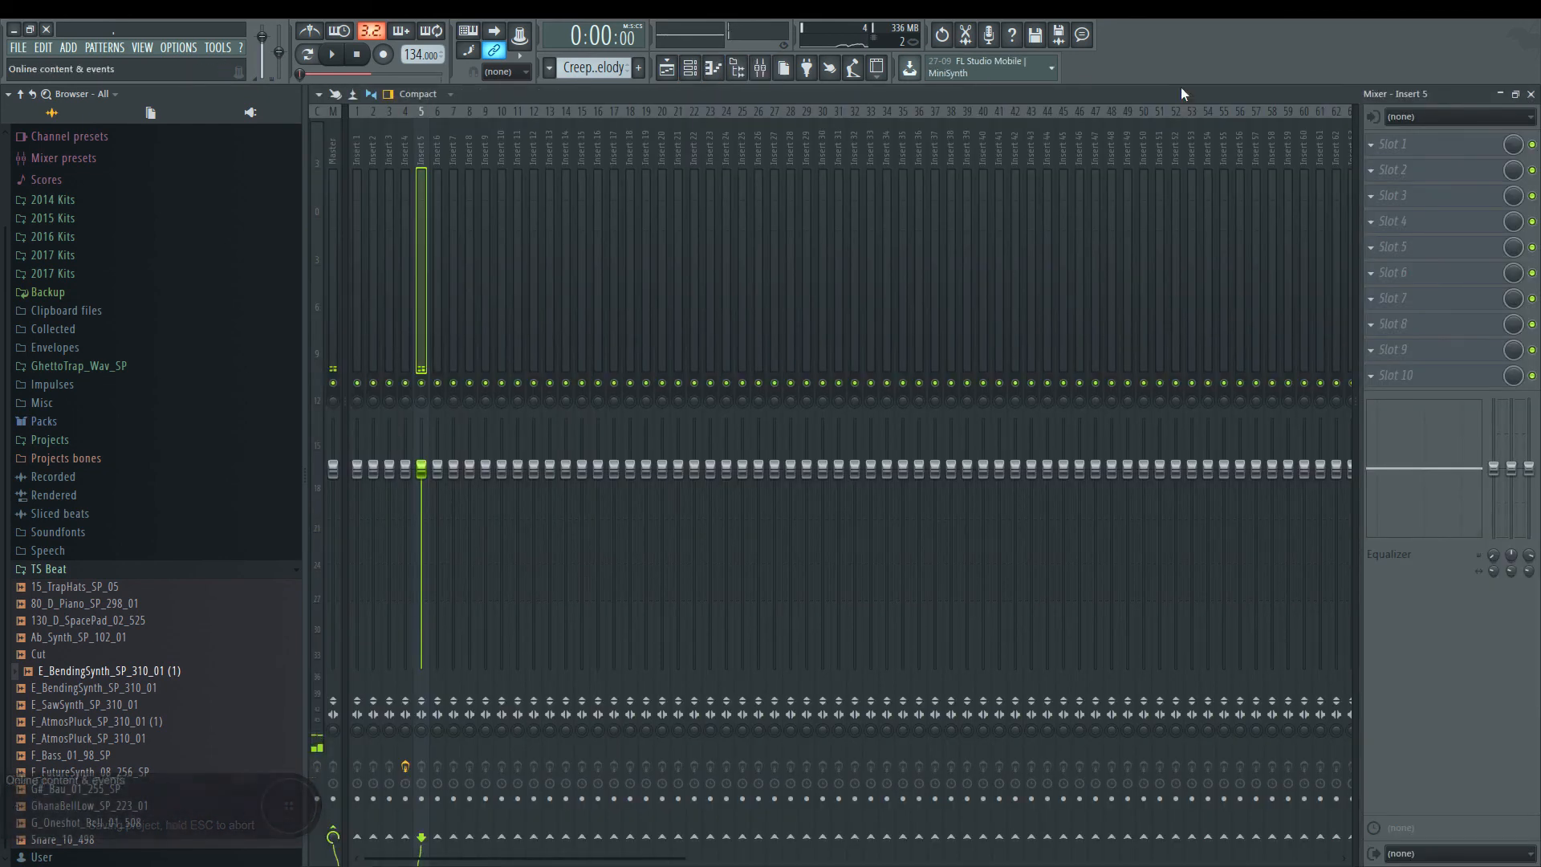
{"action": "left_click", "coordinate": [1404, 150]}
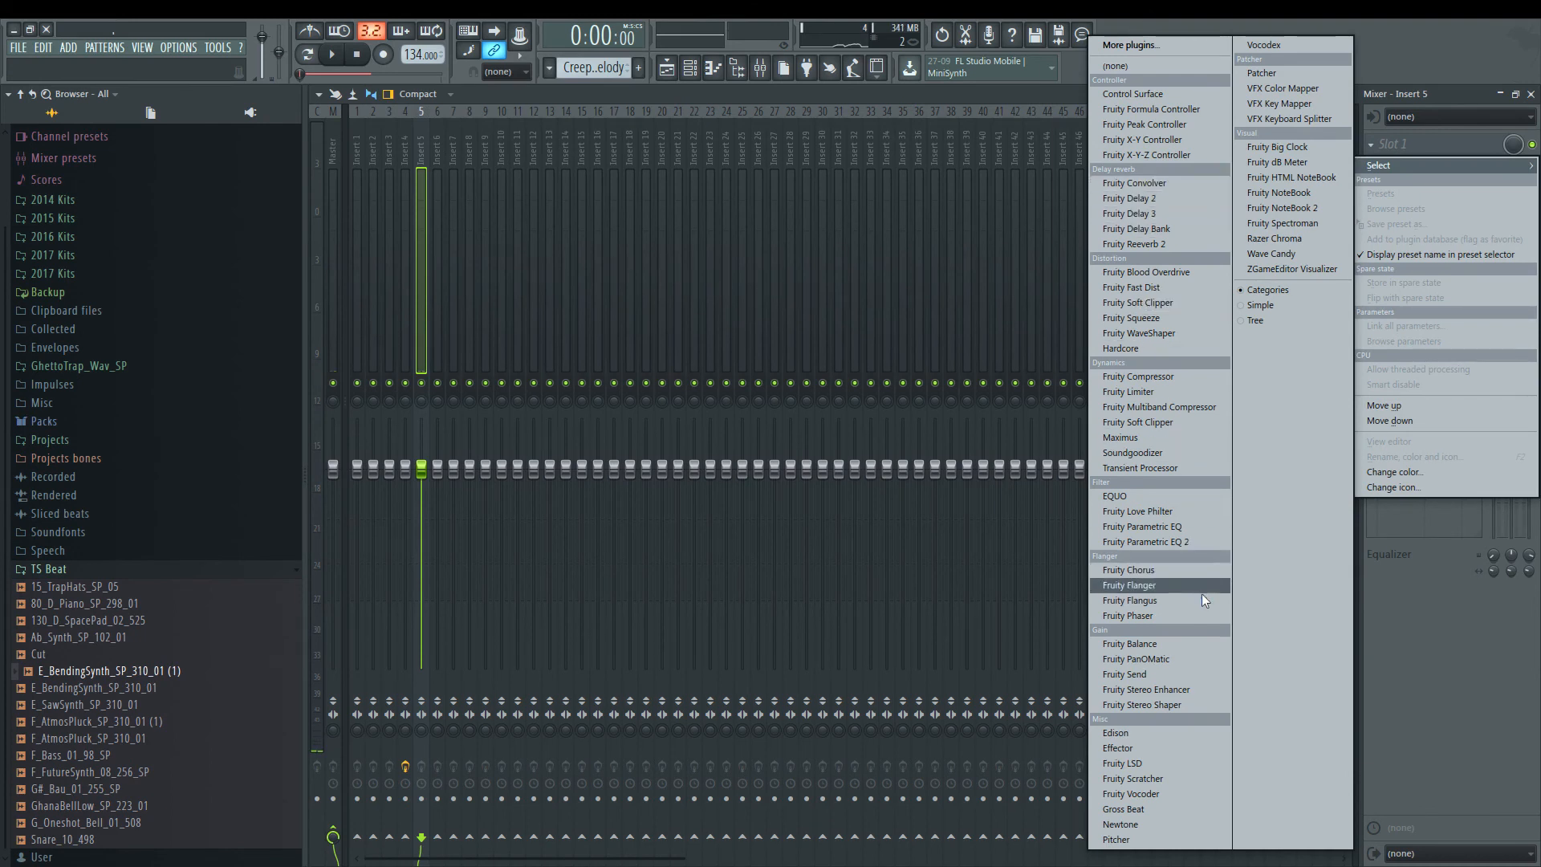
{"action": "left_click", "coordinate": [1169, 746]}
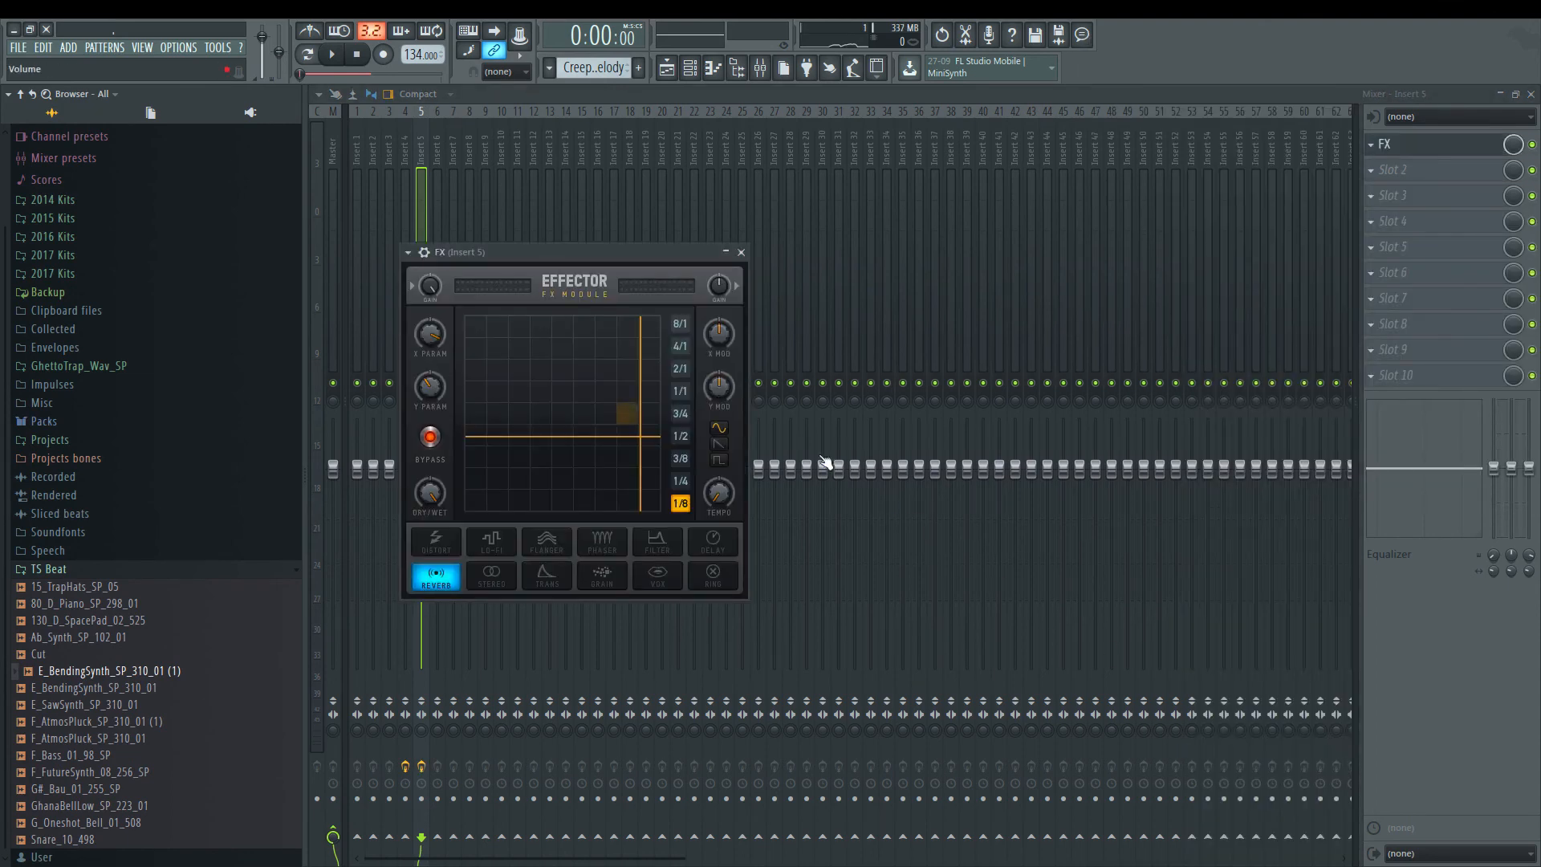
Step: Lower the Y parameter of Effector's reverb, switch its bypass to 0 and try a wet mix of 0 during playback
{"action": "left_click_drag", "start_coordinate": [625, 407], "coordinate": [641, 488]}
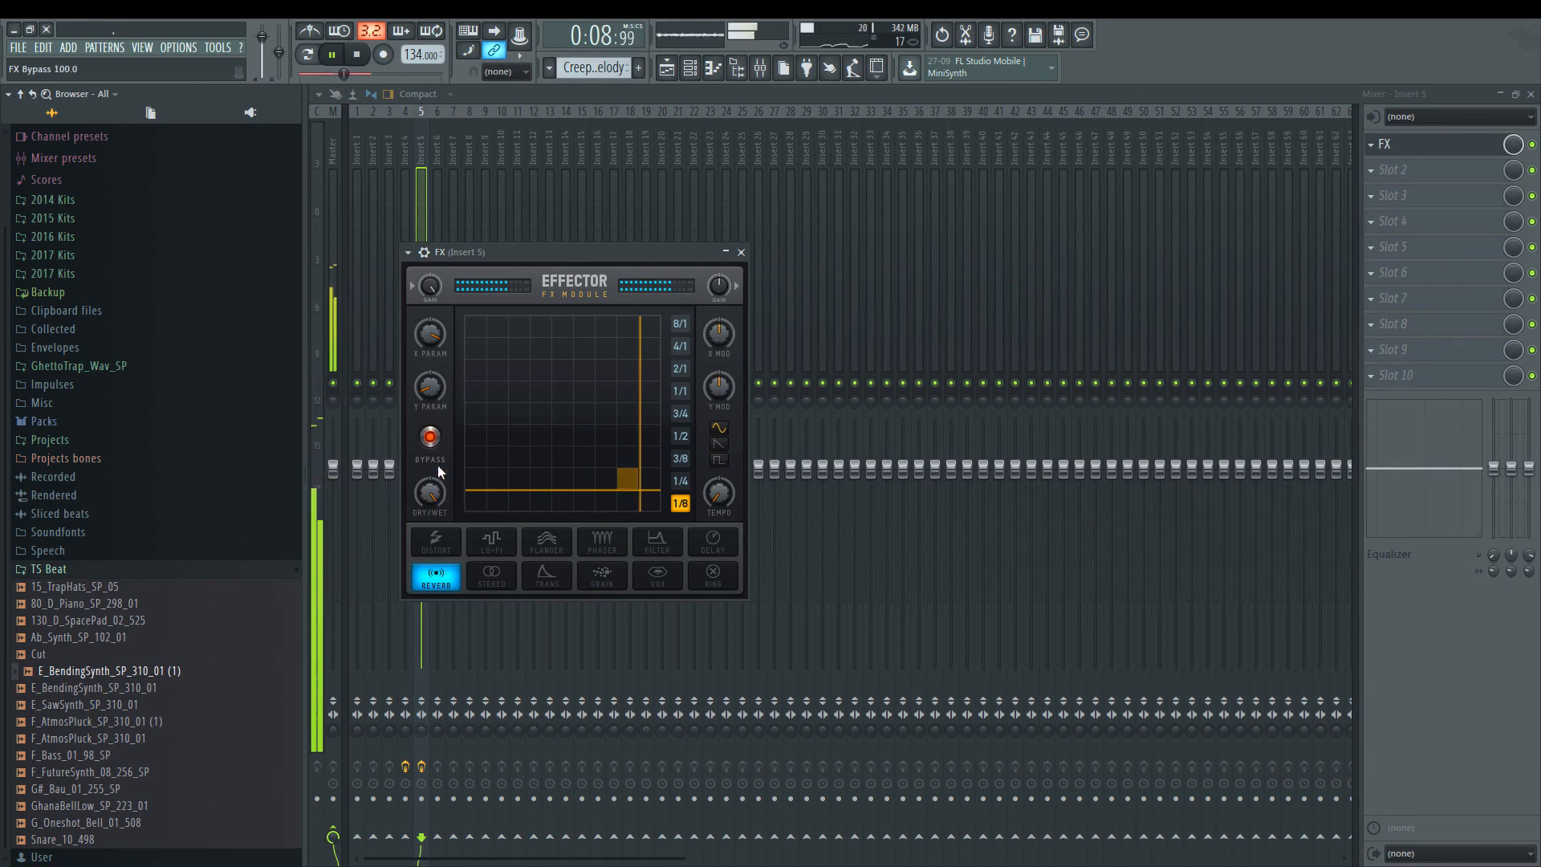
{"action": "left_click", "coordinate": [439, 440]}
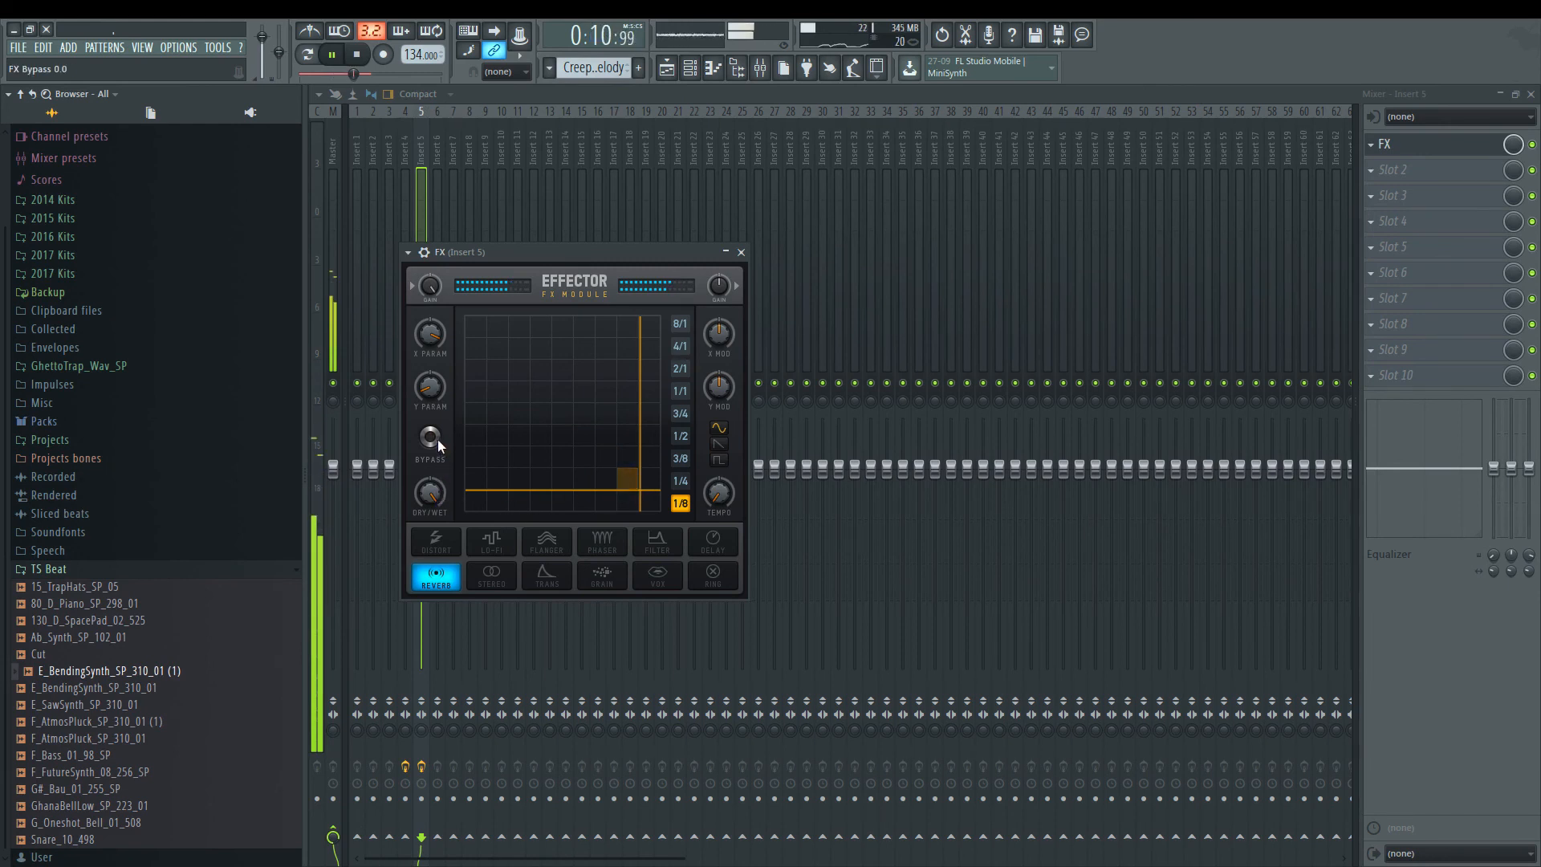
{"action": "mouse_move", "coordinate": [430, 492]}
{"action": "left_mouse_down"}
{"action": "mouse_move", "coordinate": [430, 470]}
{"action": "mouse_move", "coordinate": [430, 521]}
{"action": "left_mouse_up"}
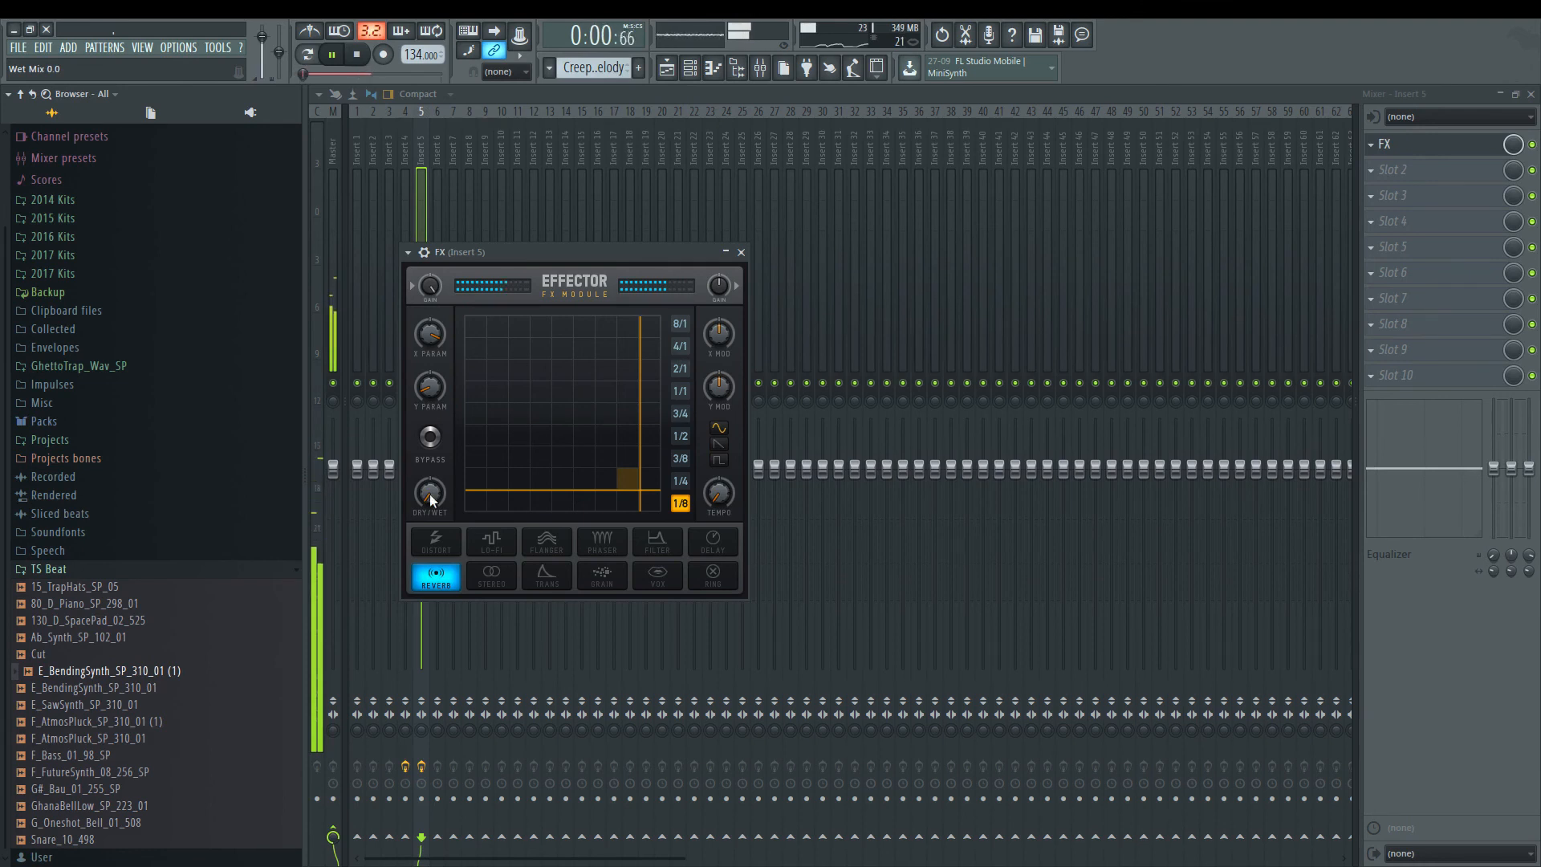
{"action": "left_click_drag", "start_coordinate": [551, 250], "coordinate": [728, 113]}
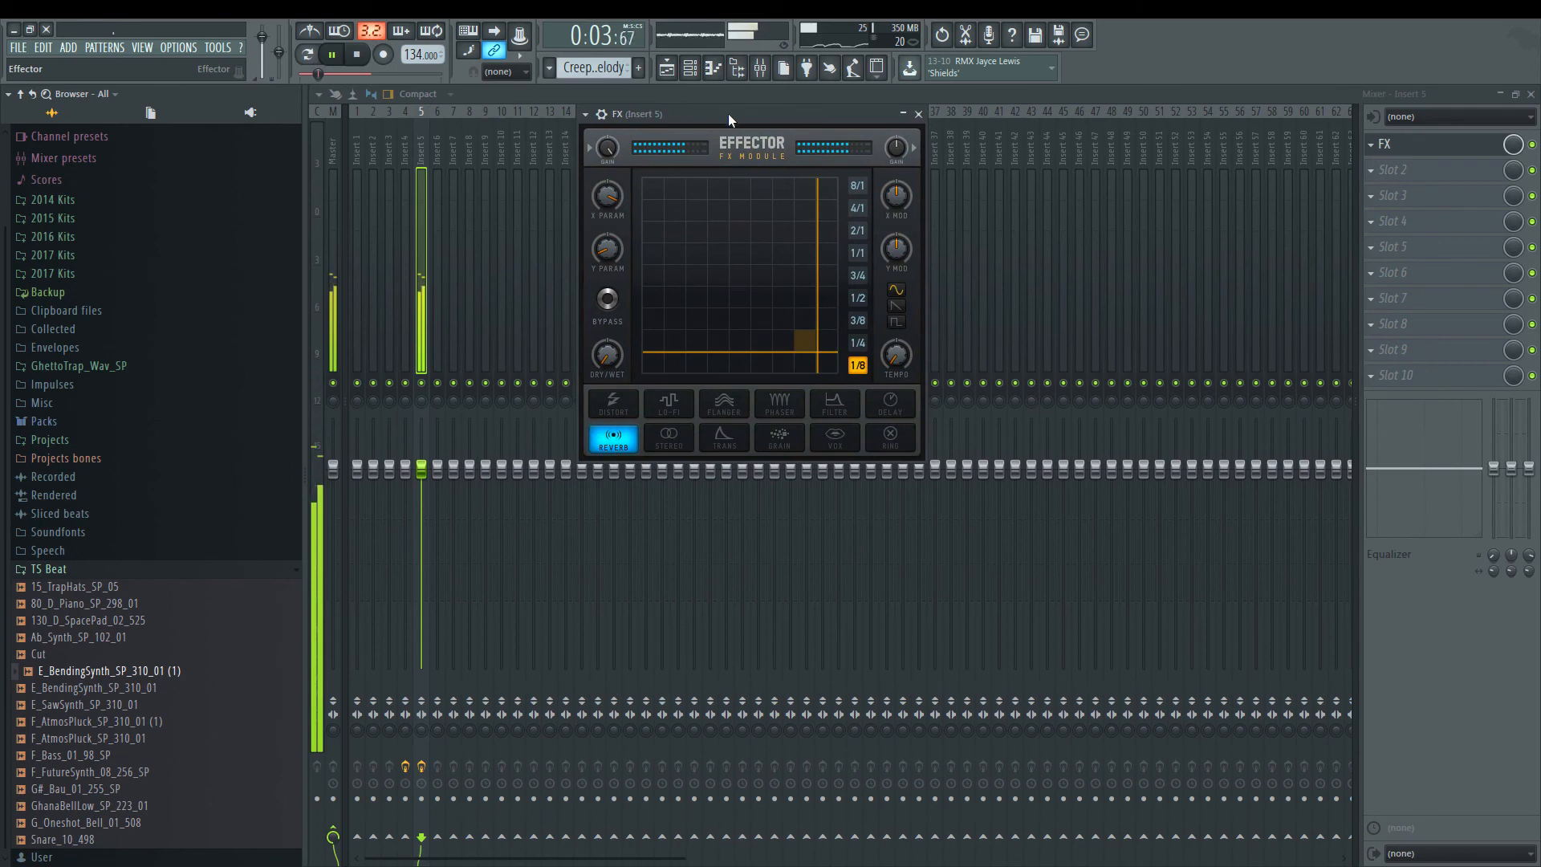
Step: Switch Effector to its Filter effect, move the X/Y point to a fairly high X with Y at 29.2, and close the plugin
{"action": "left_click", "coordinate": [841, 398]}
{"action": "mouse_move", "coordinate": [804, 344]}
{"action": "left_mouse_down"}
{"action": "mouse_move", "coordinate": [797, 214]}
{"action": "mouse_move", "coordinate": [646, 188]}
{"action": "mouse_move", "coordinate": [630, 379]}
{"action": "mouse_move", "coordinate": [743, 383]}
{"action": "mouse_move", "coordinate": [604, 367]}
{"action": "mouse_move", "coordinate": [603, 337]}
{"action": "left_mouse_up"}
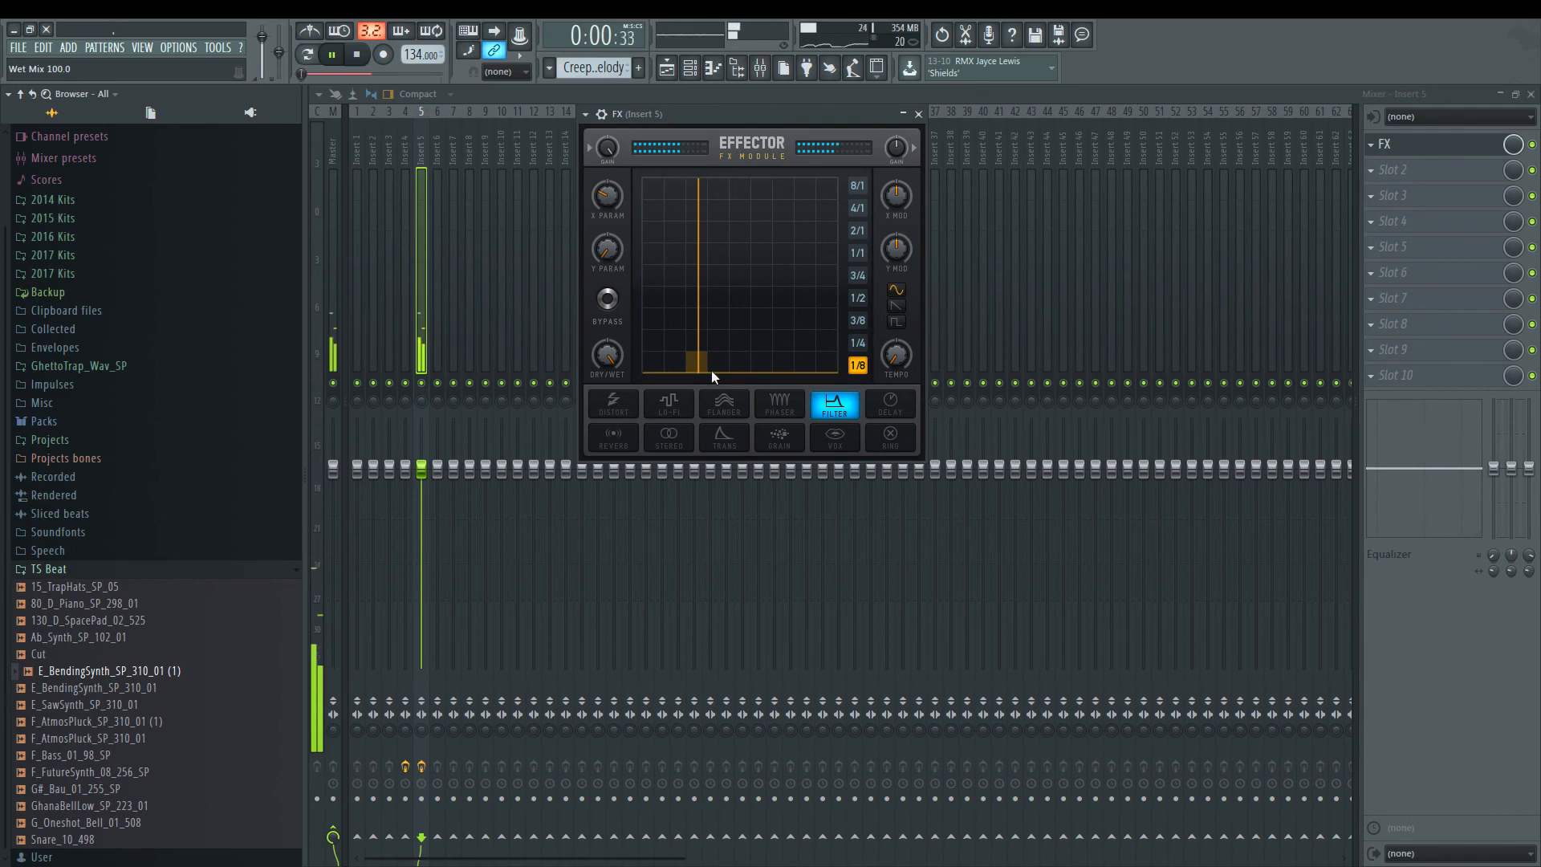
{"action": "left_click_drag", "start_coordinate": [695, 366], "coordinate": [804, 316]}
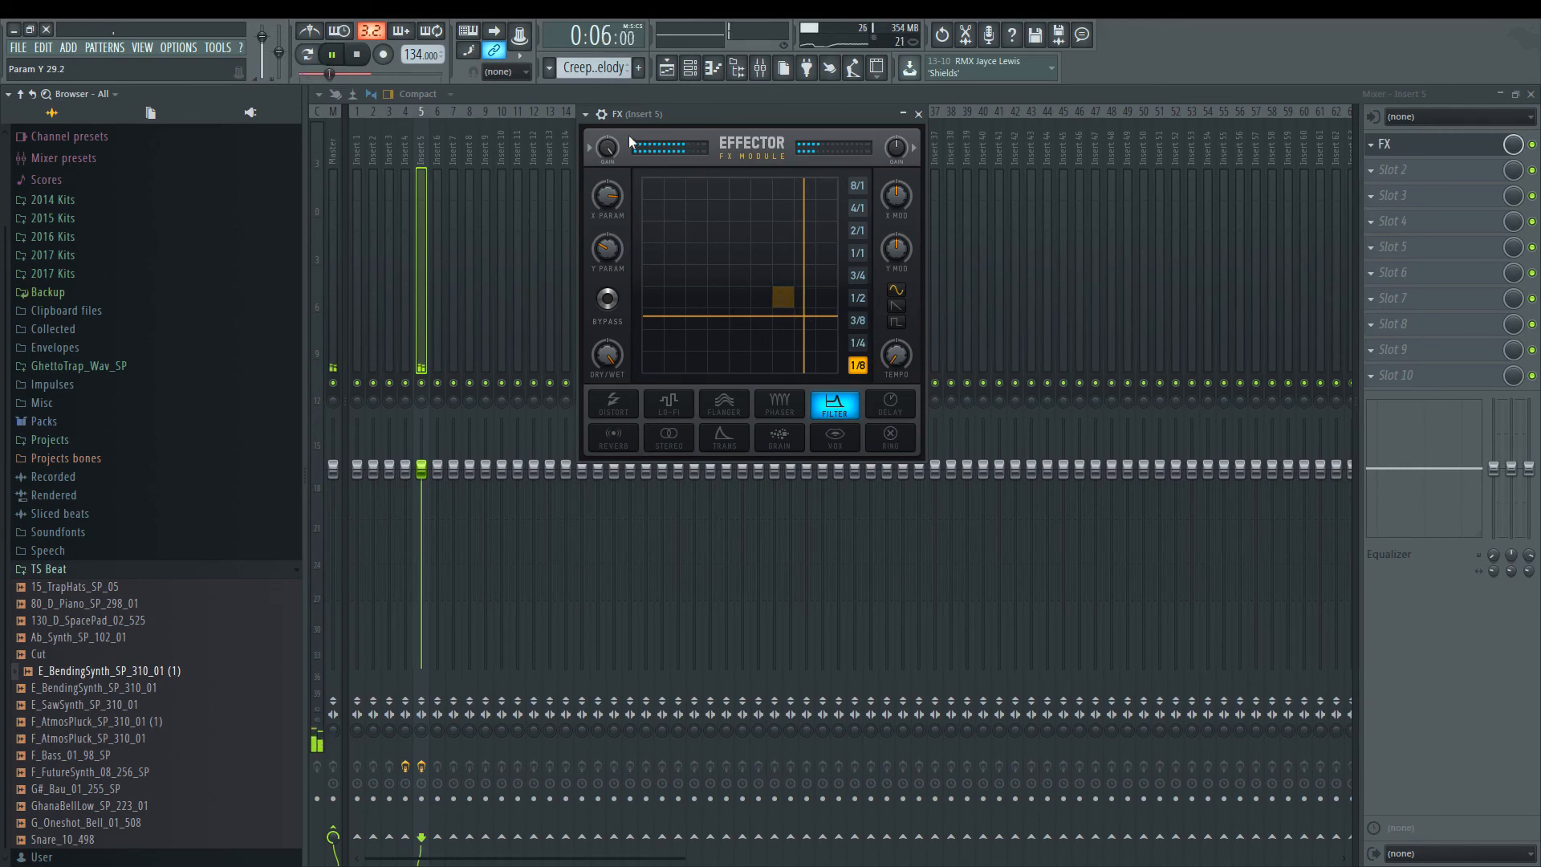
{"action": "left_click", "coordinate": [919, 114]}
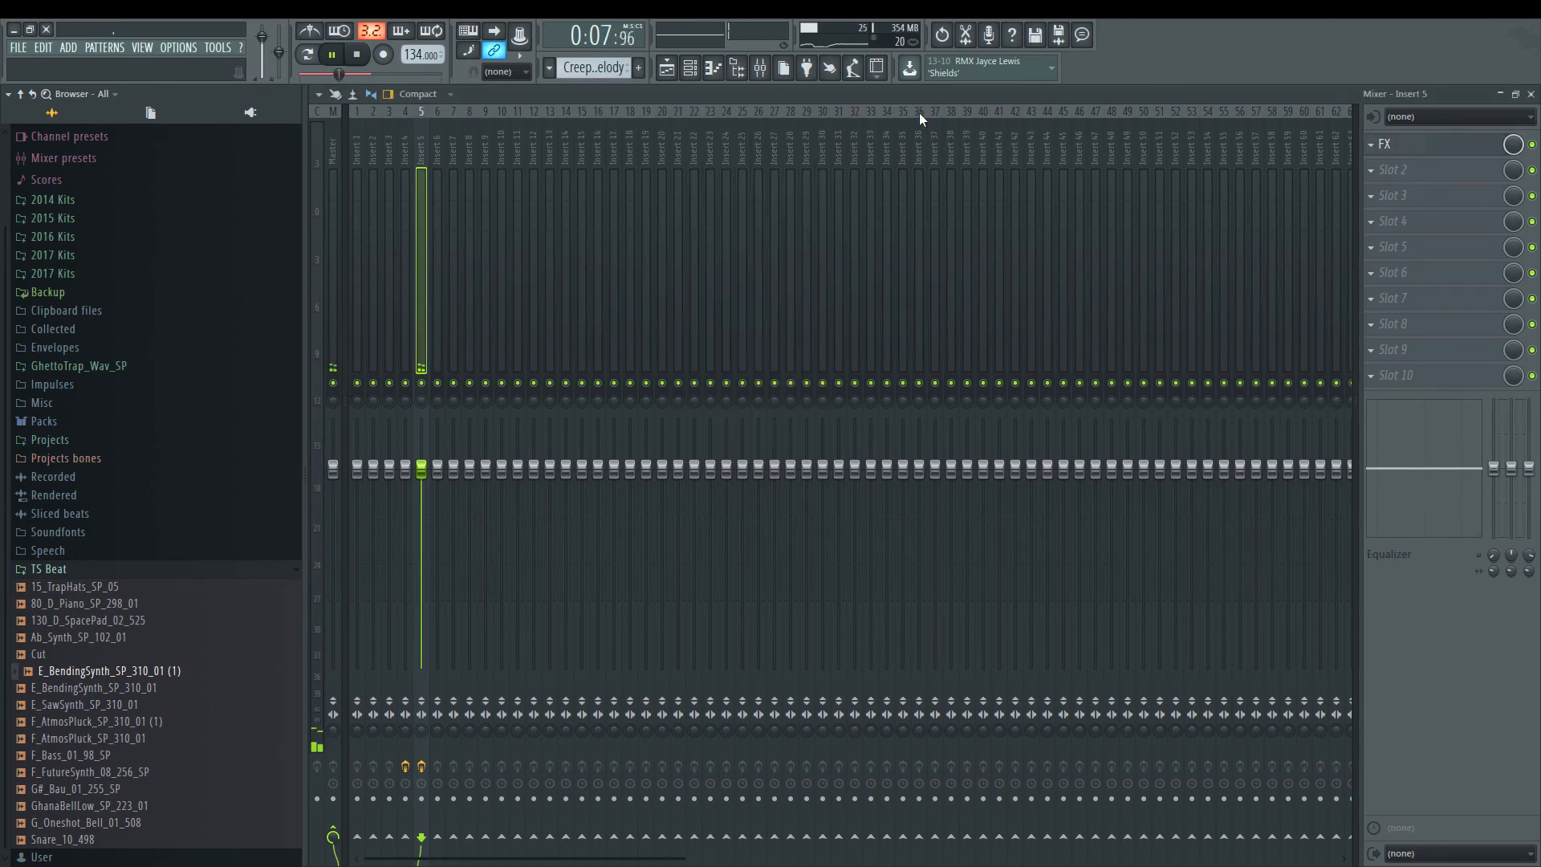
Step: Load Fruity Multiband Compressor into the second slot of Insert 5 with the Maximize preset
{"action": "left_click", "coordinate": [1393, 169]}
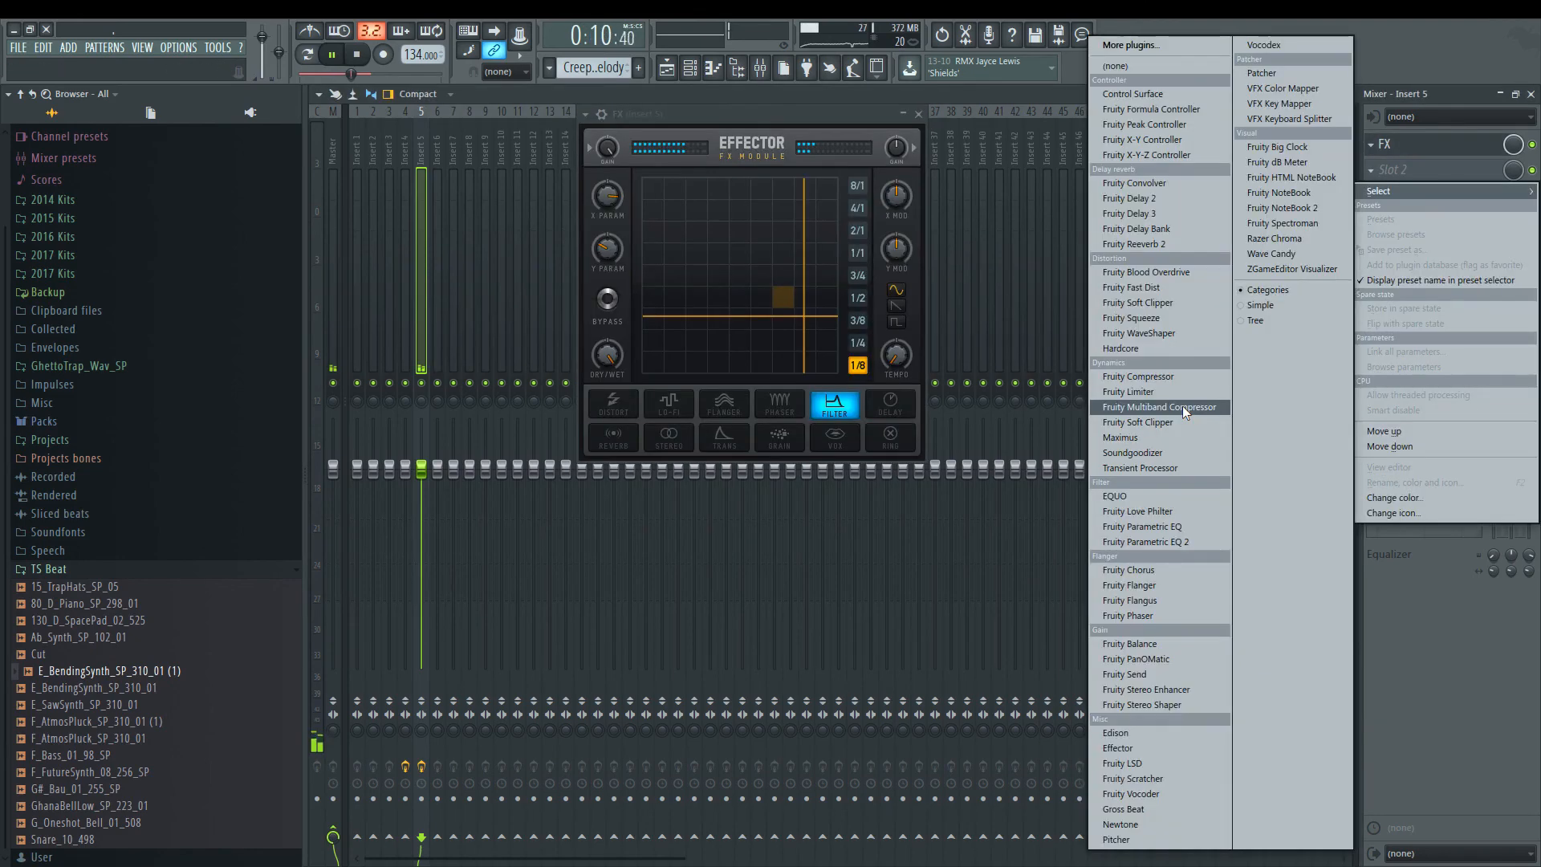
{"action": "left_click", "coordinate": [1182, 406]}
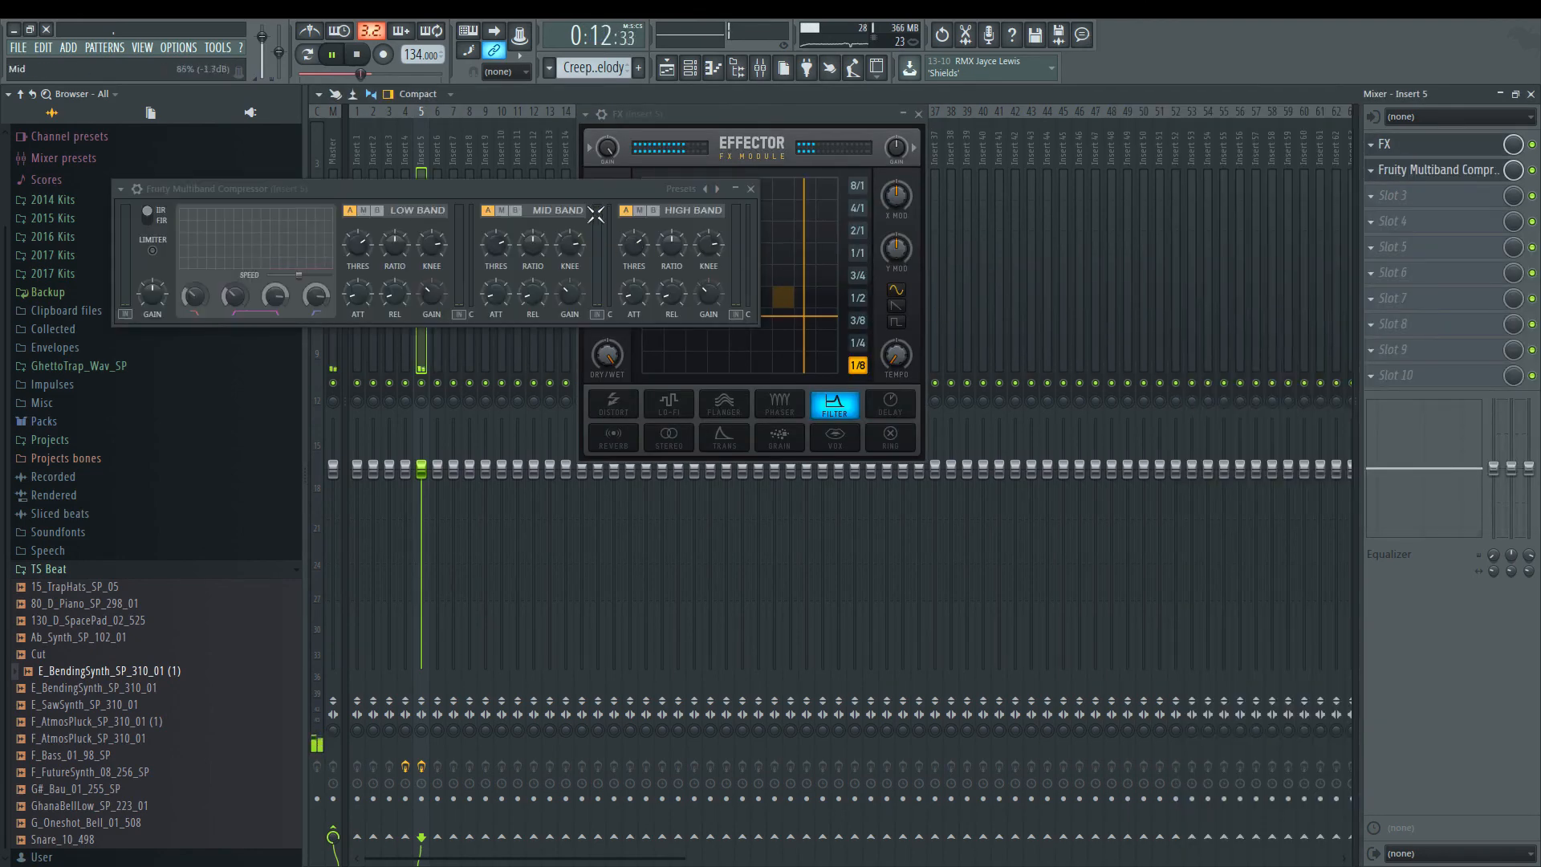
{"action": "left_click", "coordinate": [677, 188]}
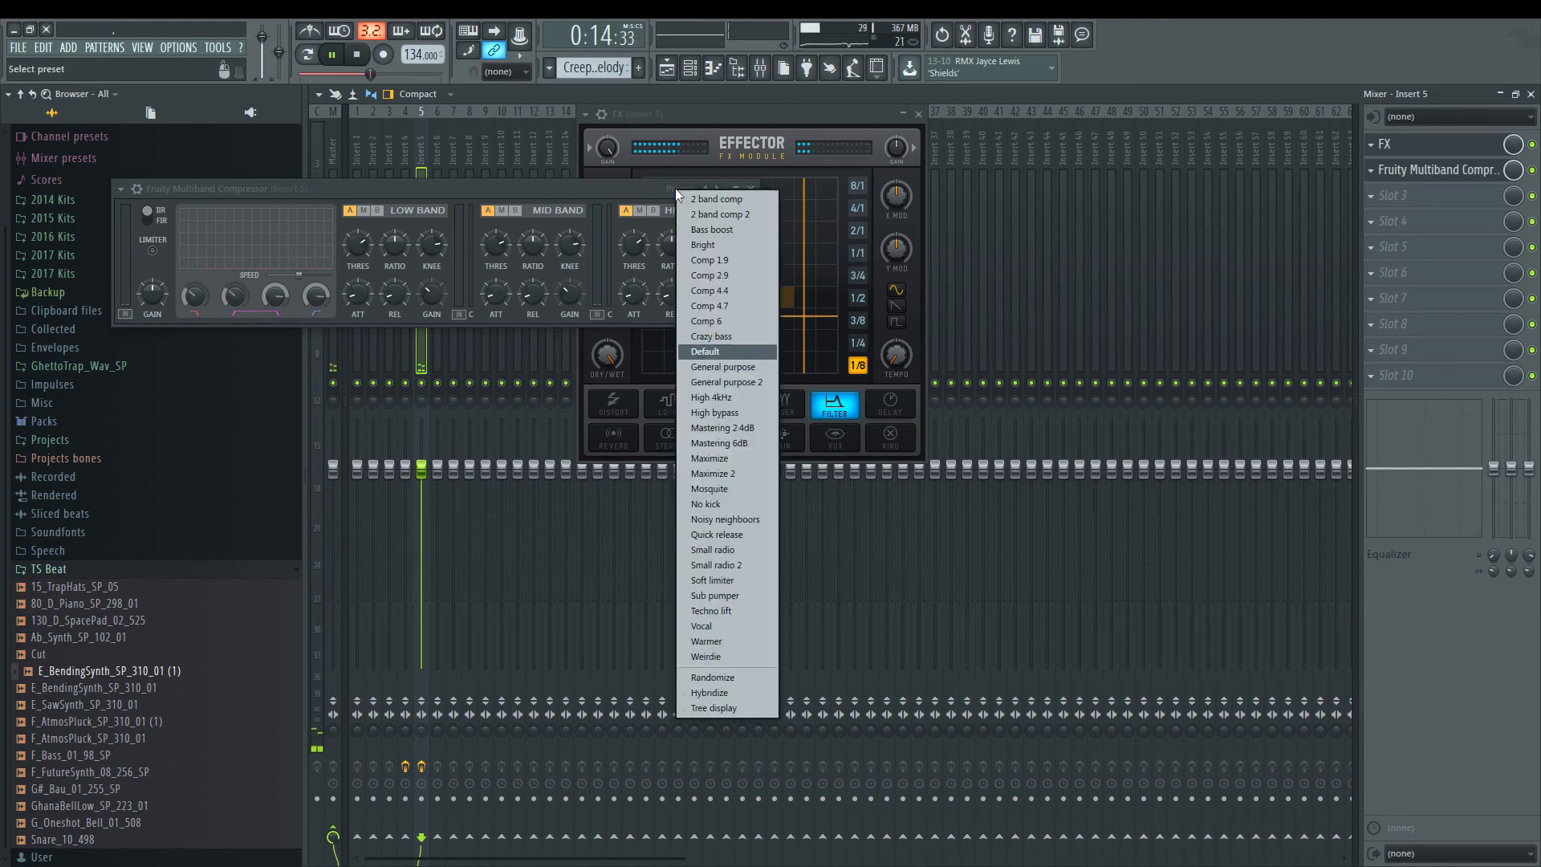
{"action": "left_click", "coordinate": [725, 455]}
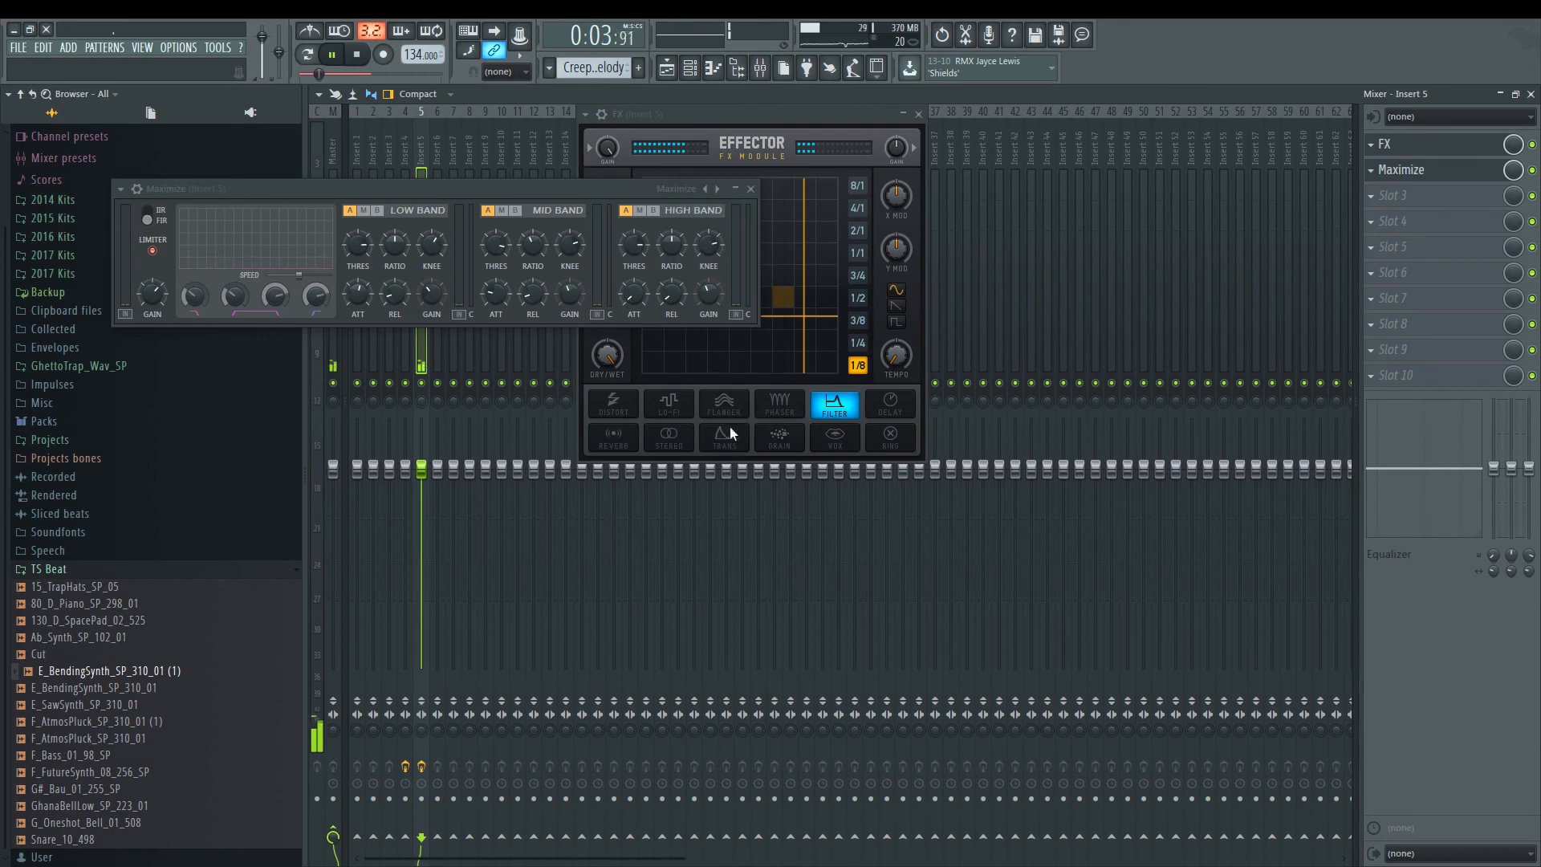
Step: Try the compressor's Maximize 2 preset and change it to Comp 4.4
{"action": "left_click", "coordinate": [717, 189]}
{"action": "left_click", "coordinate": [685, 191]}
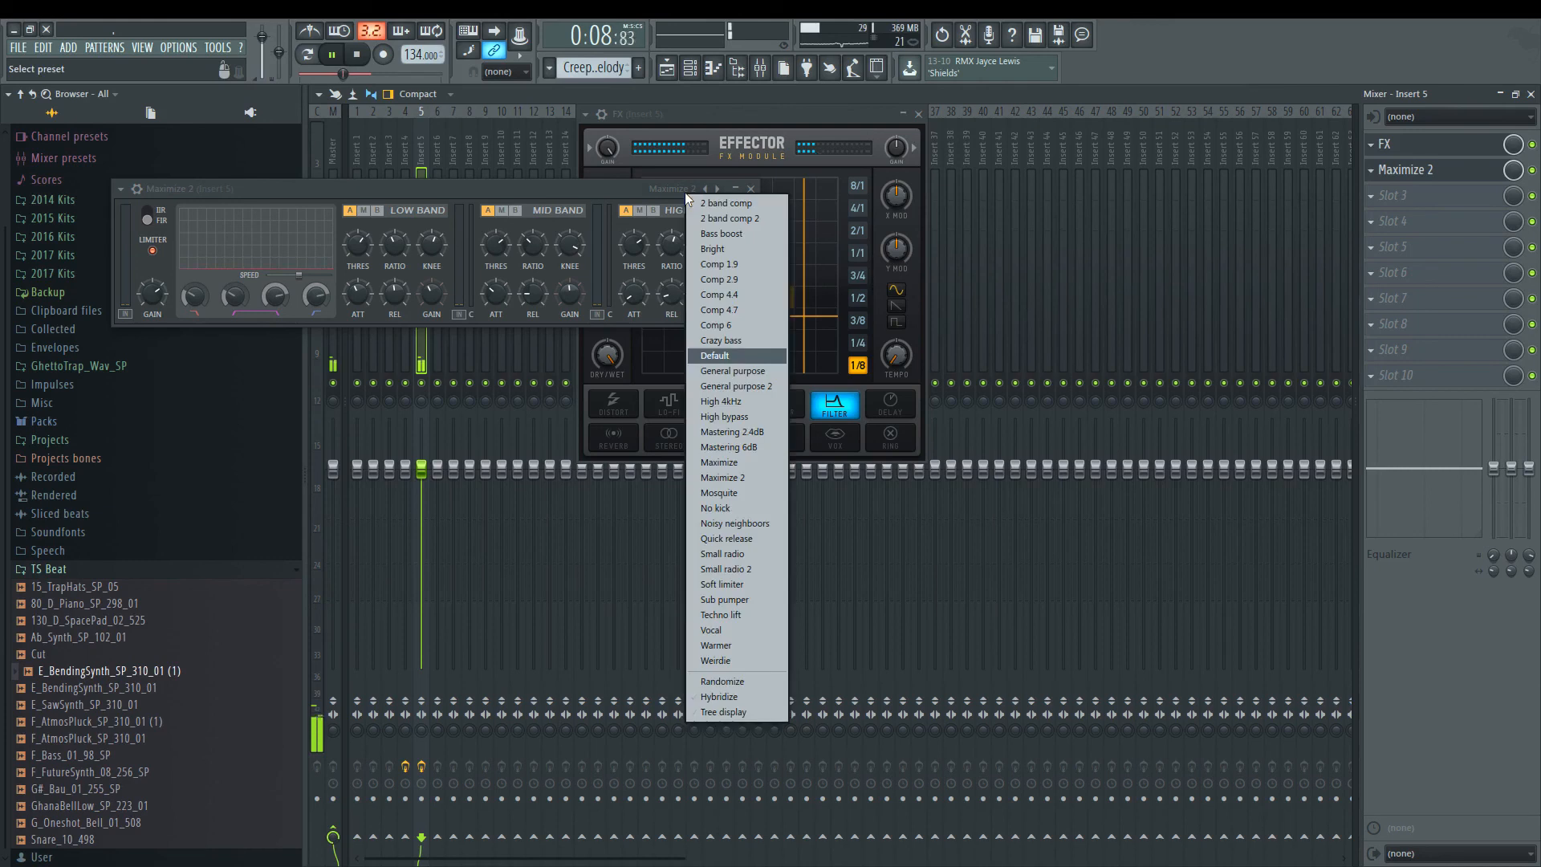
{"action": "left_click", "coordinate": [716, 264]}
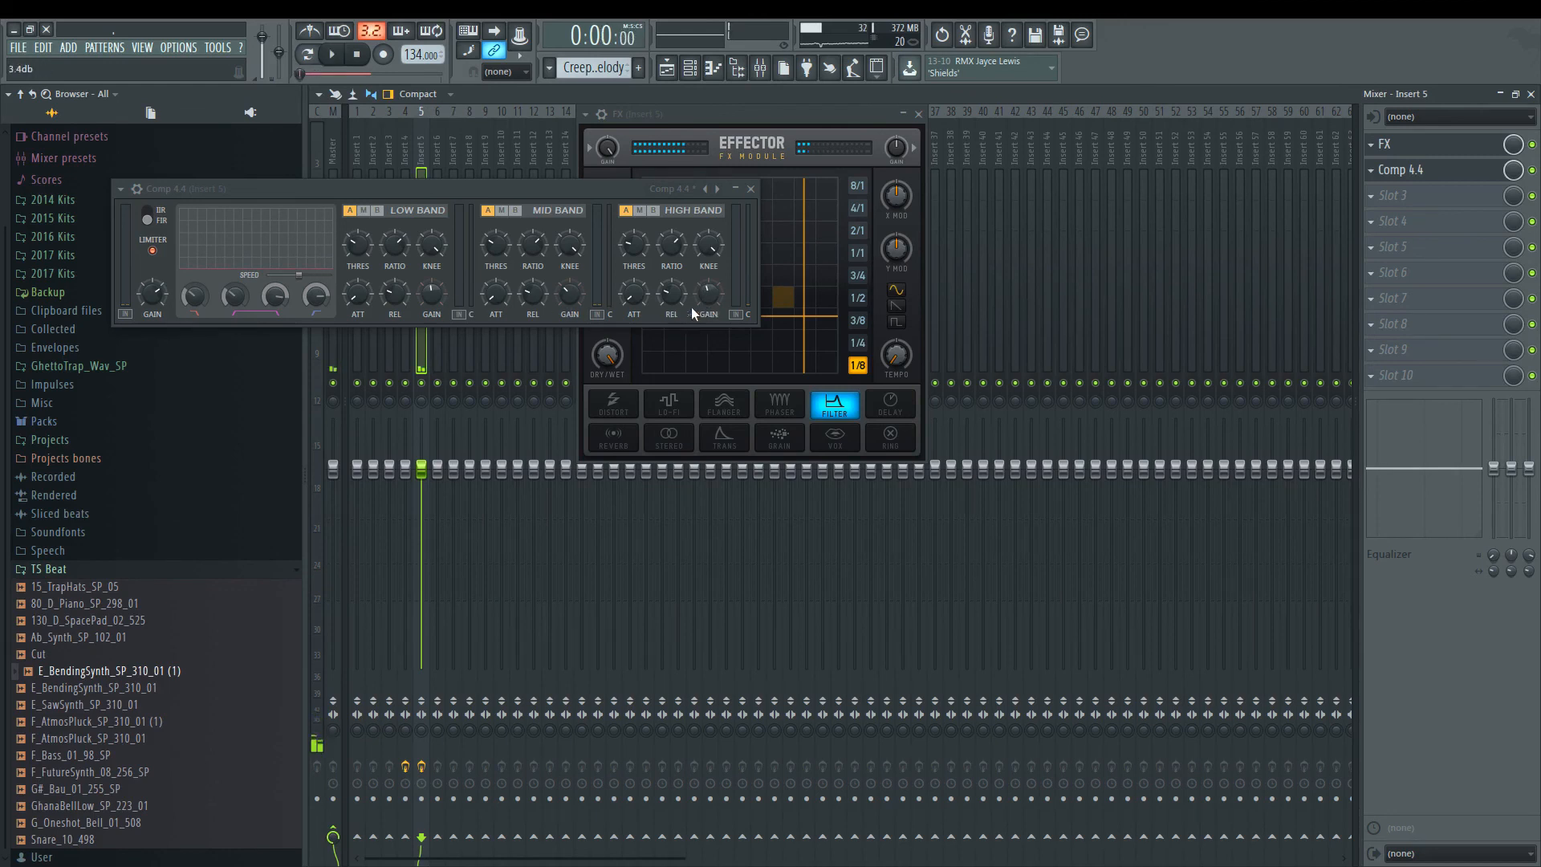
Step: Close the playlist, compressor, mixer and Effector windows so only the channel rack stays open
{"action": "left_click", "coordinate": [666, 69]}
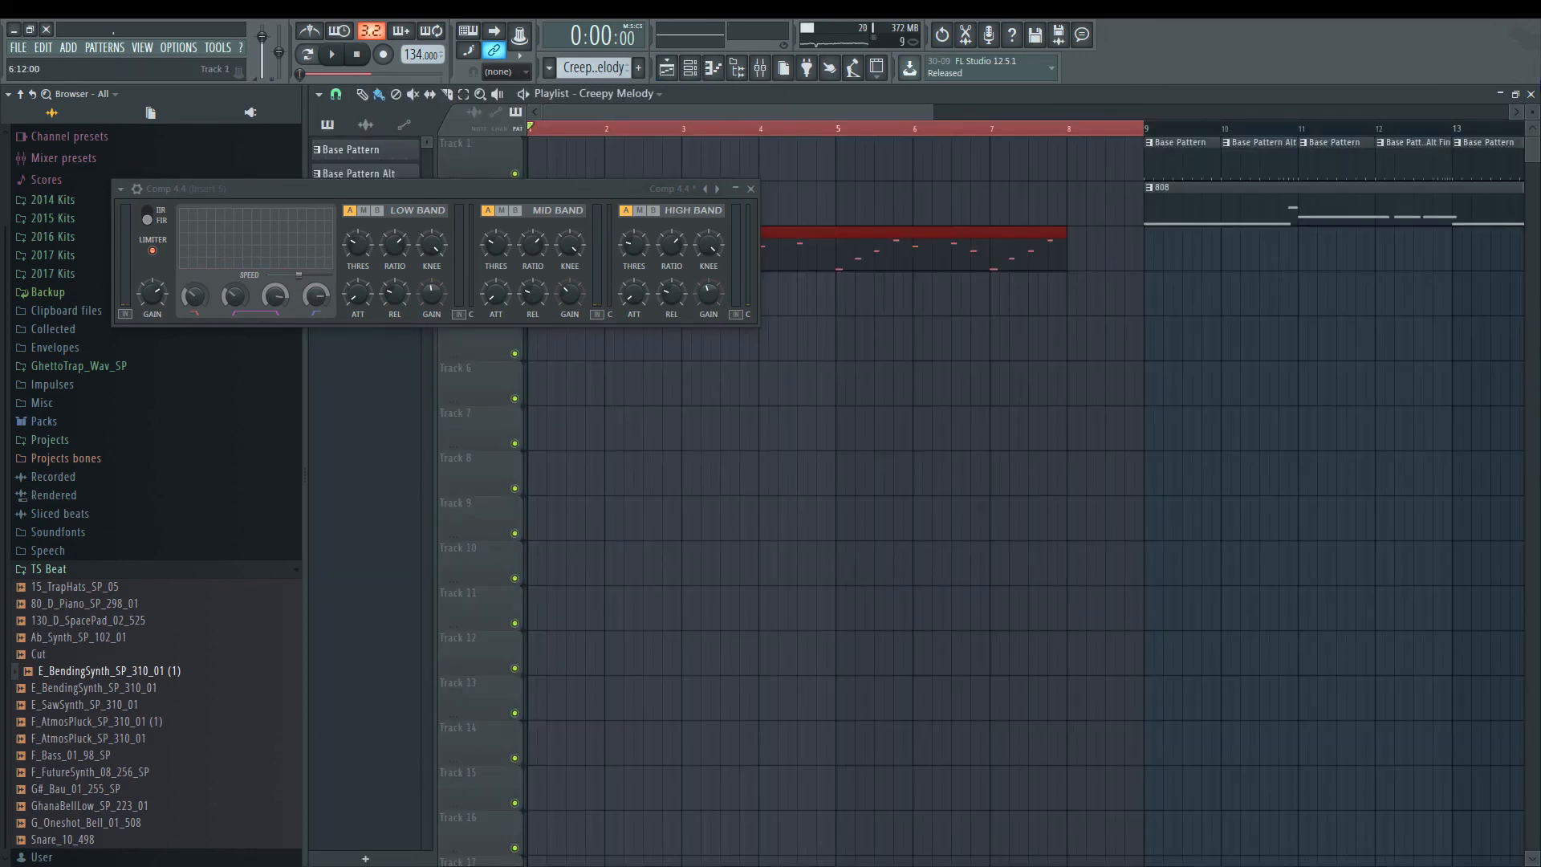
{"action": "left_click", "coordinate": [1531, 94]}
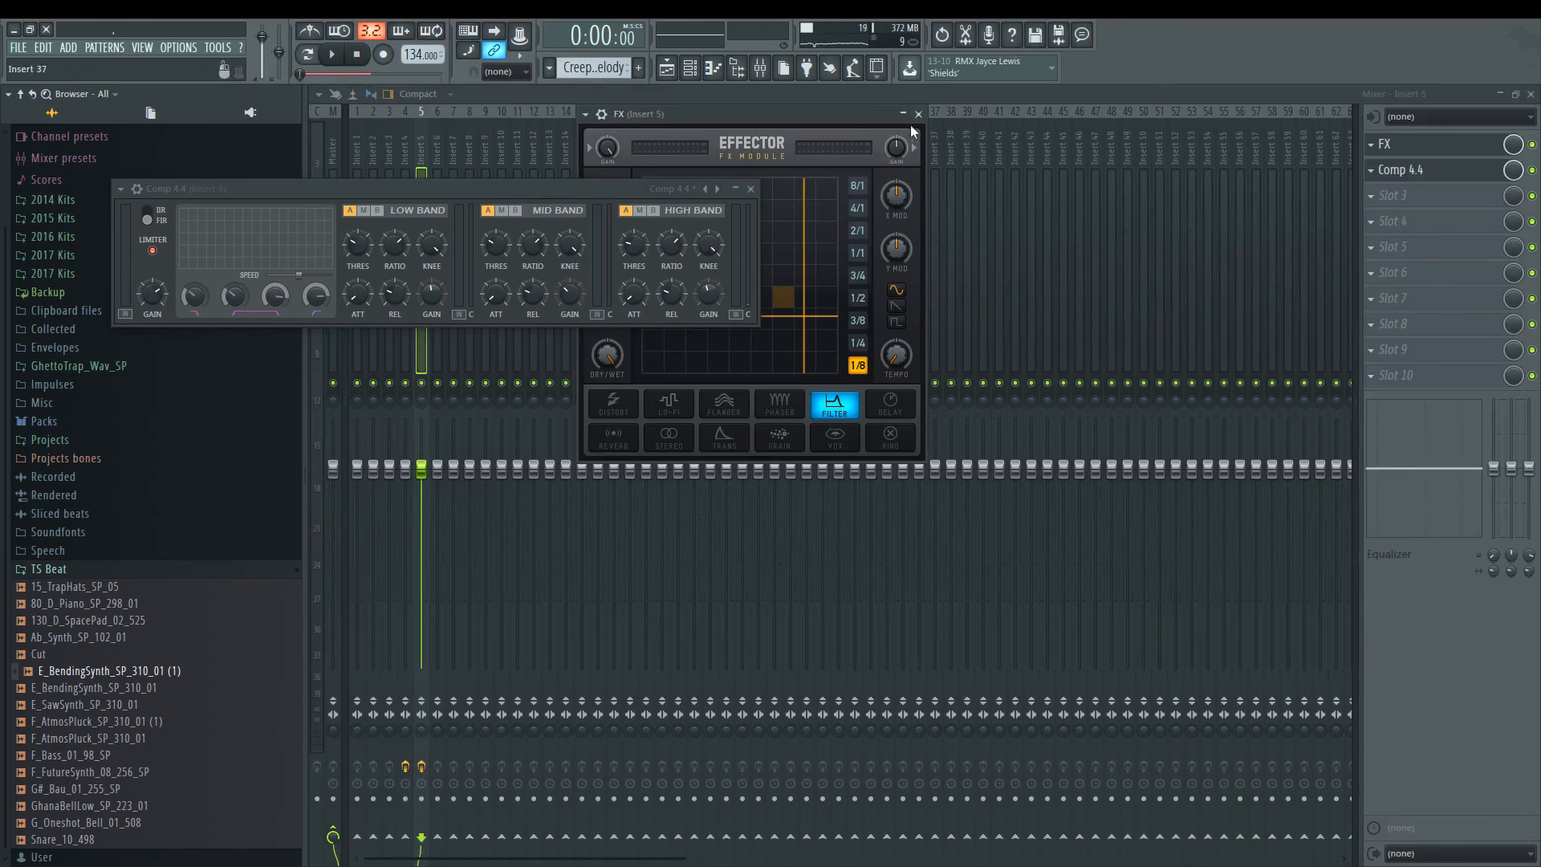
{"action": "left_click", "coordinate": [750, 191]}
{"action": "left_click", "coordinate": [1532, 95]}
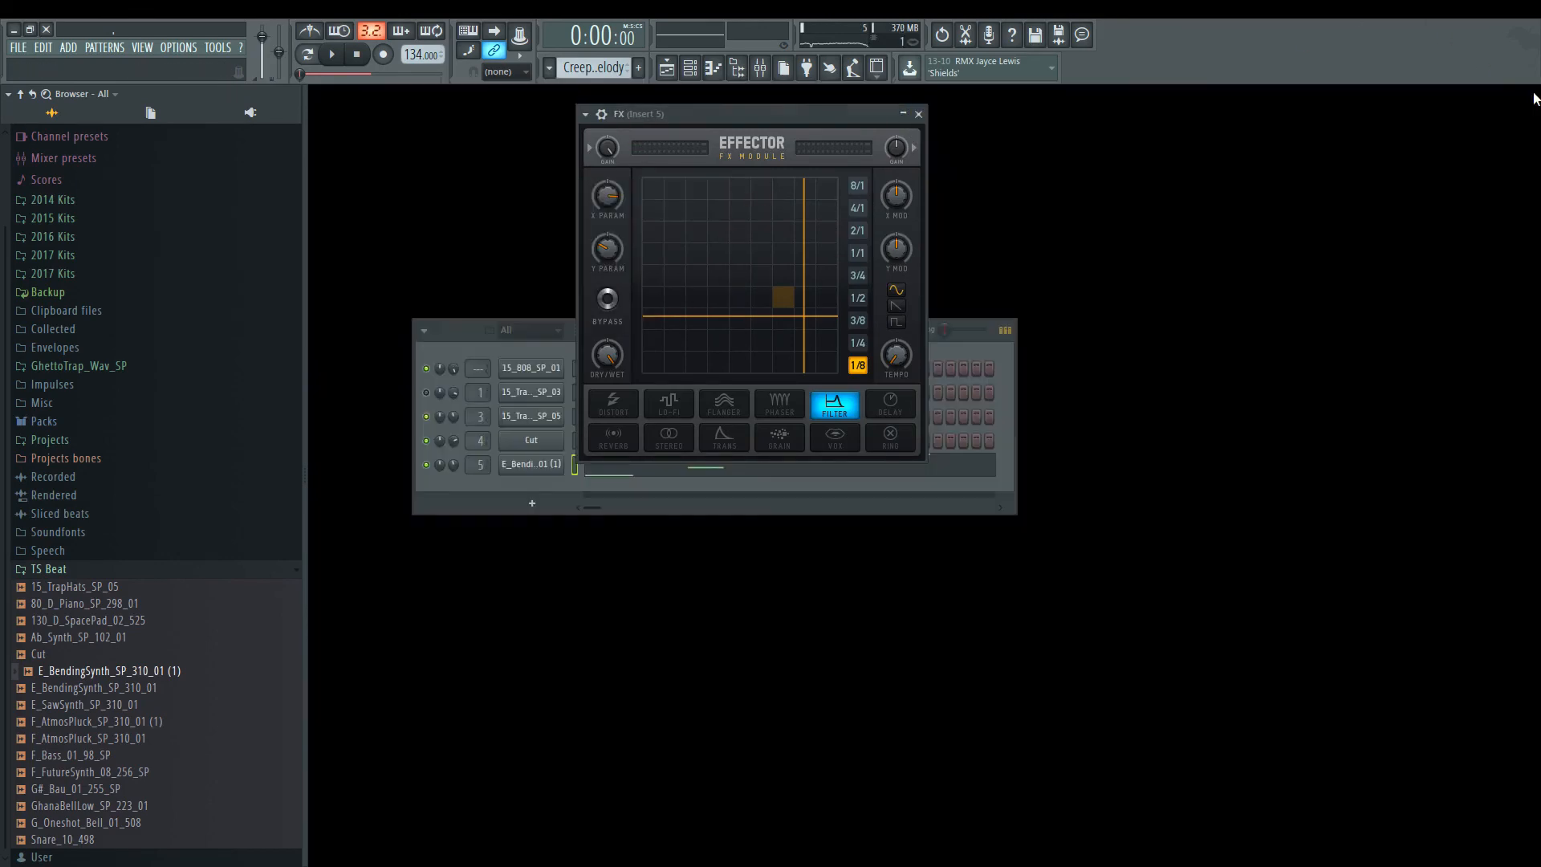
{"action": "left_click_drag", "start_coordinate": [687, 118], "coordinate": [787, 141]}
{"action": "left_click", "coordinate": [1018, 137]}
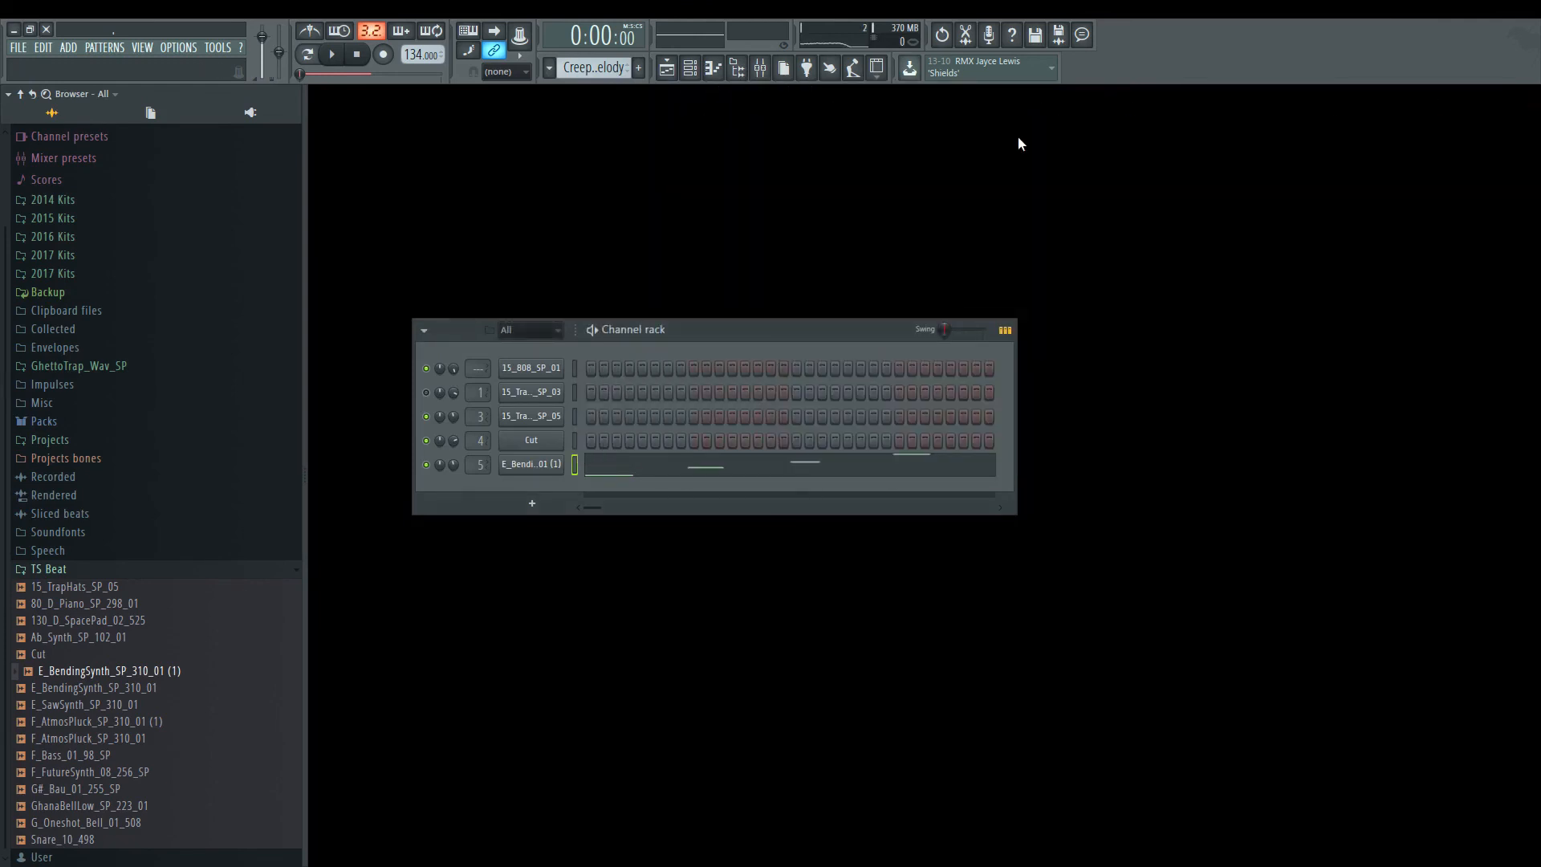
Step: Rename the bending synth channel on mixer track 5 as "Opening Synth"
{"action": "left_click", "coordinate": [506, 470]}
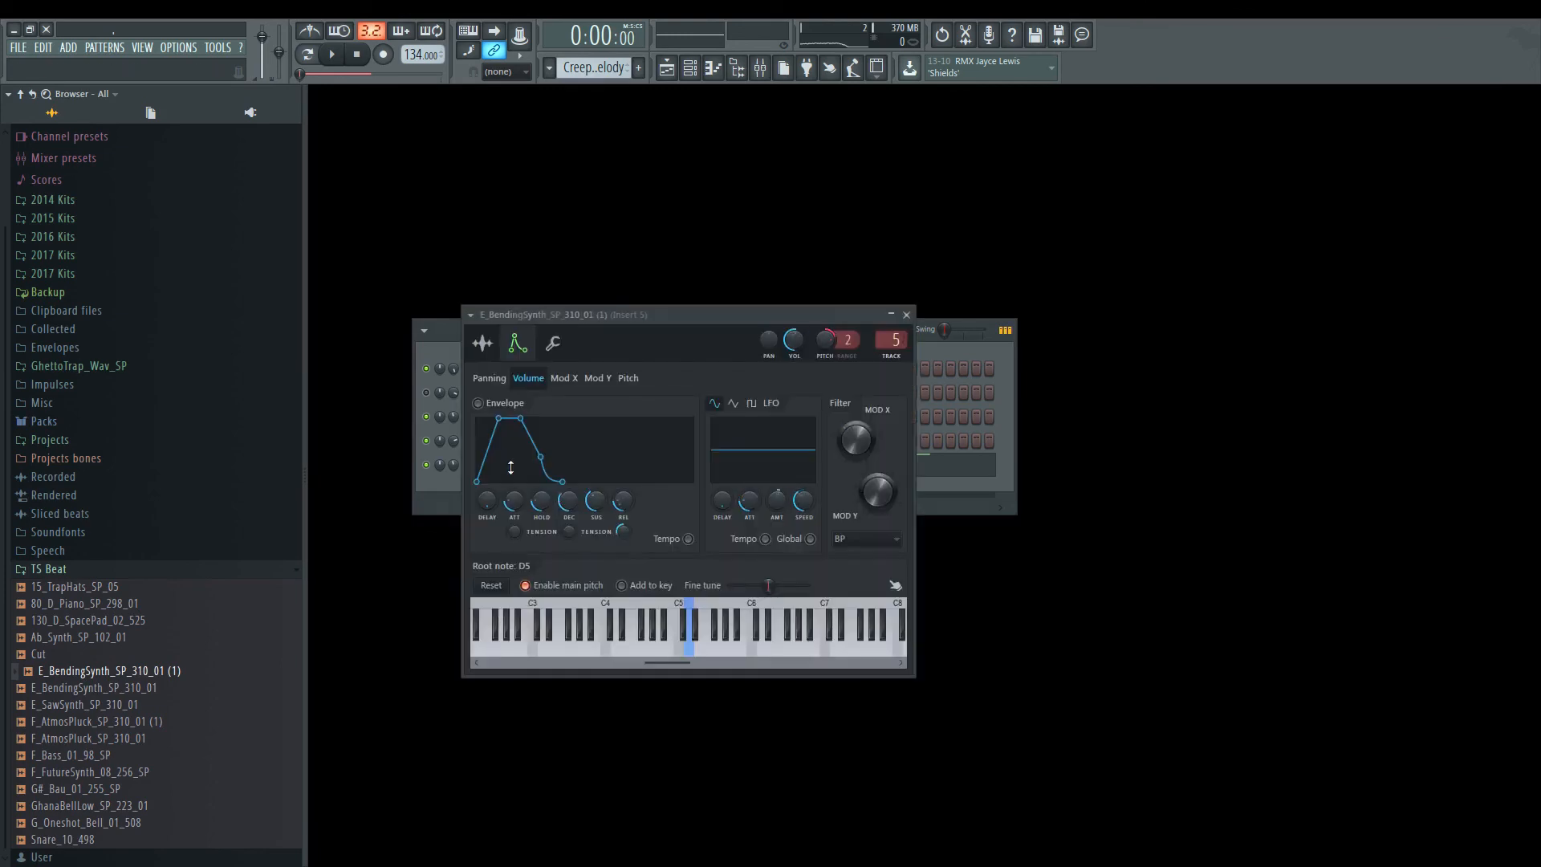
{"action": "left_click", "coordinate": [894, 323]}
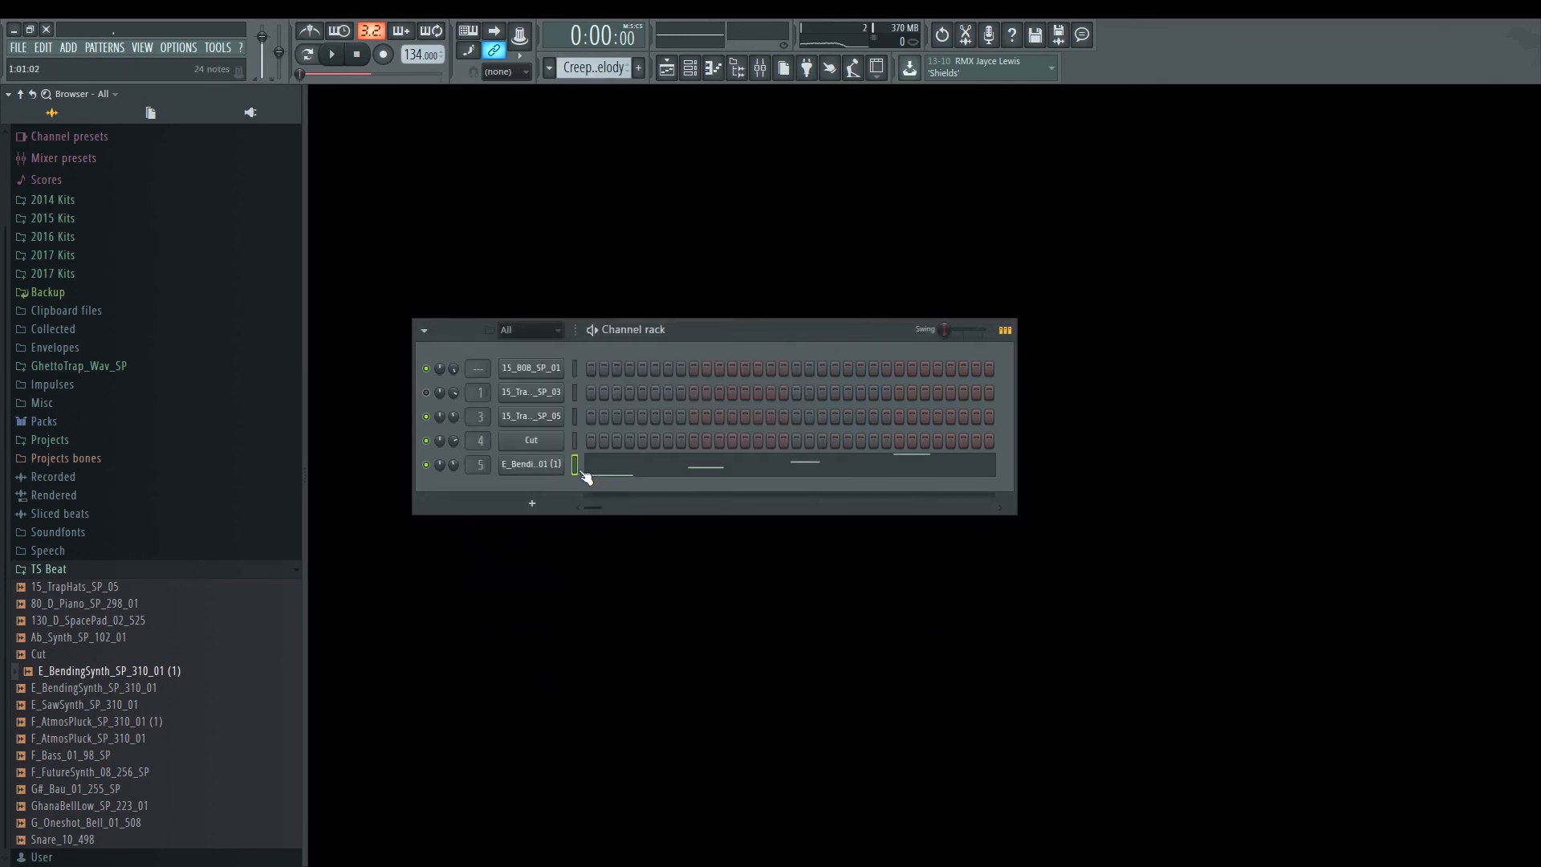
{"action": "right_click", "coordinate": [540, 468]}
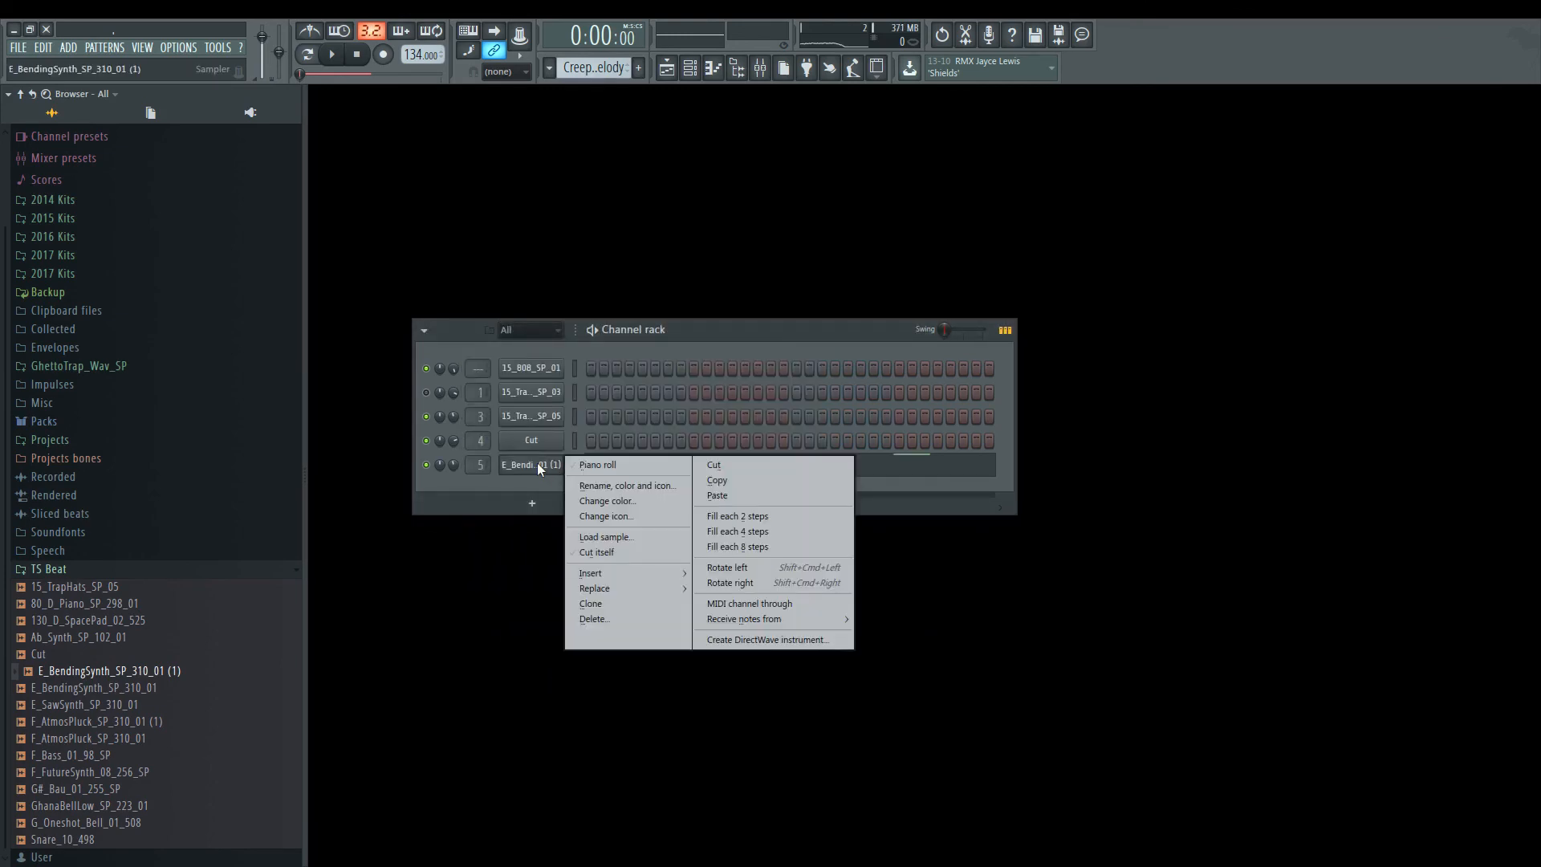
{"action": "left_click", "coordinate": [604, 484]}
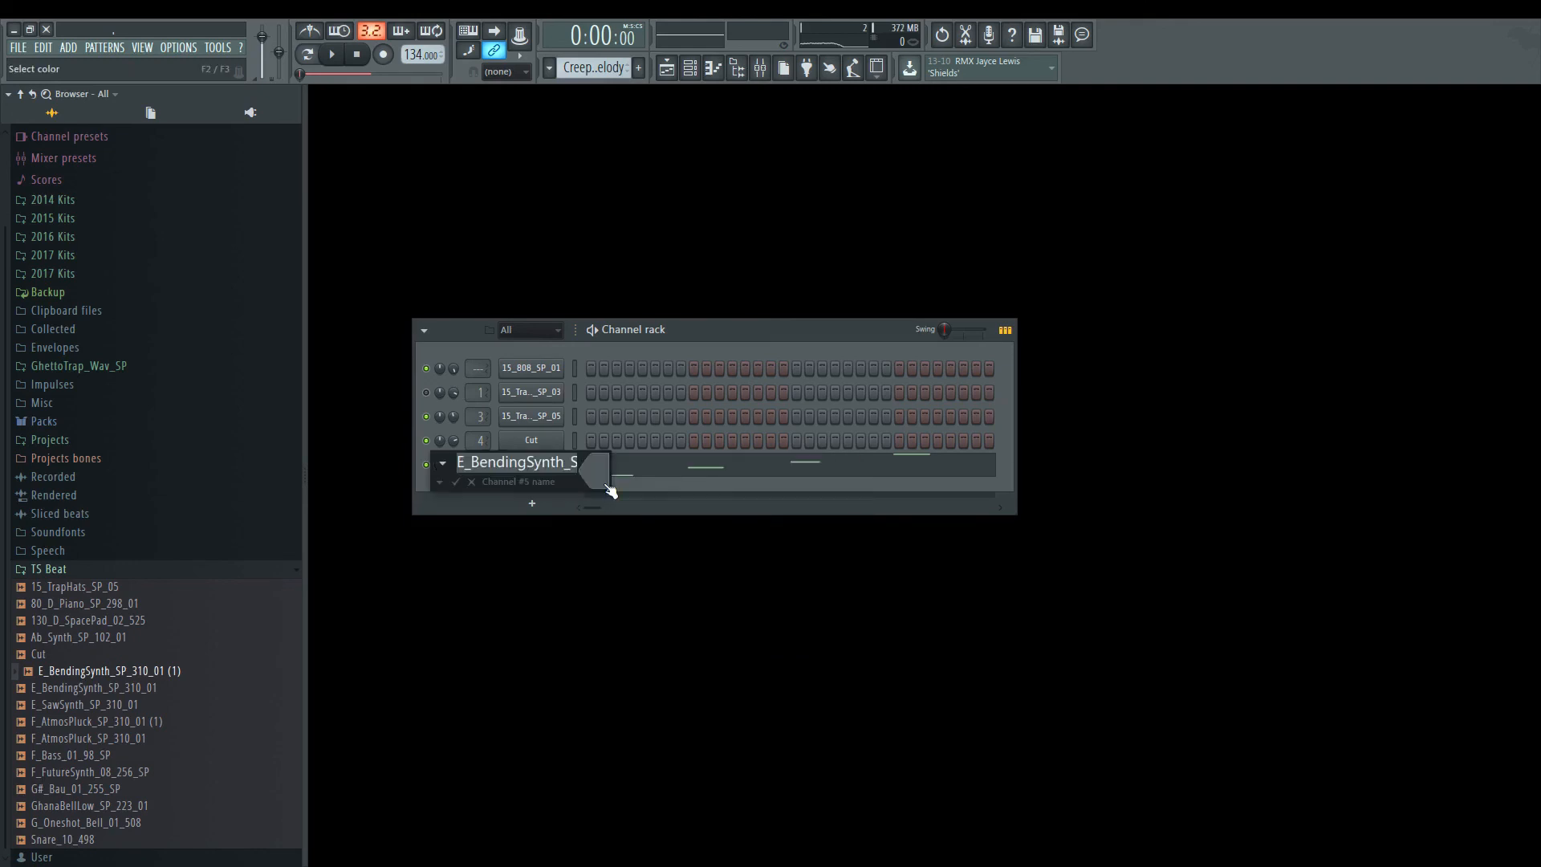
{"action": "type", "text": "Ope"}
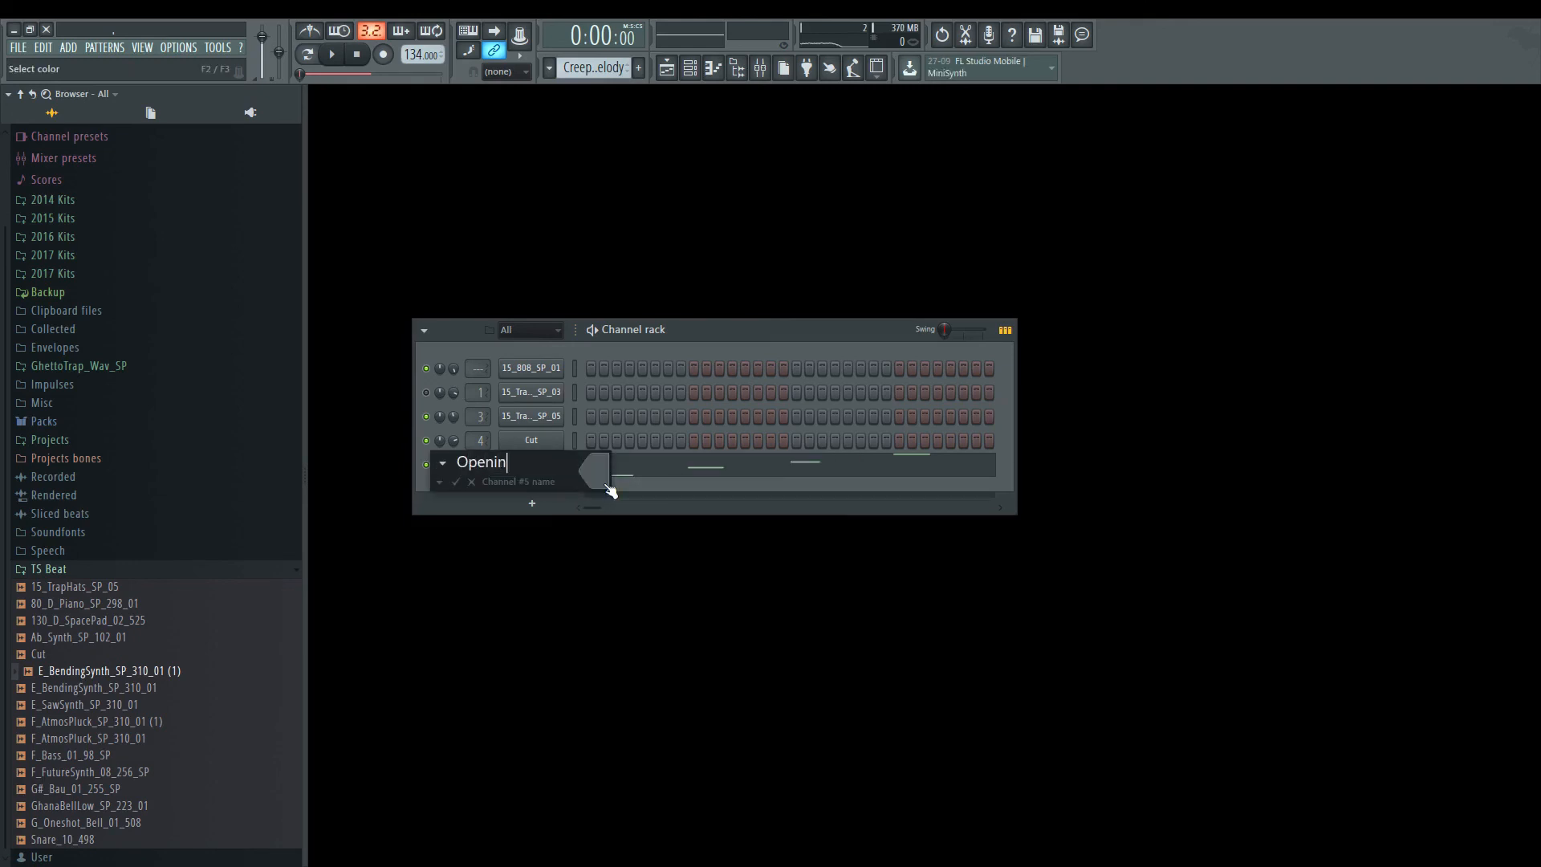
{"action": "key", "text": "Return"}
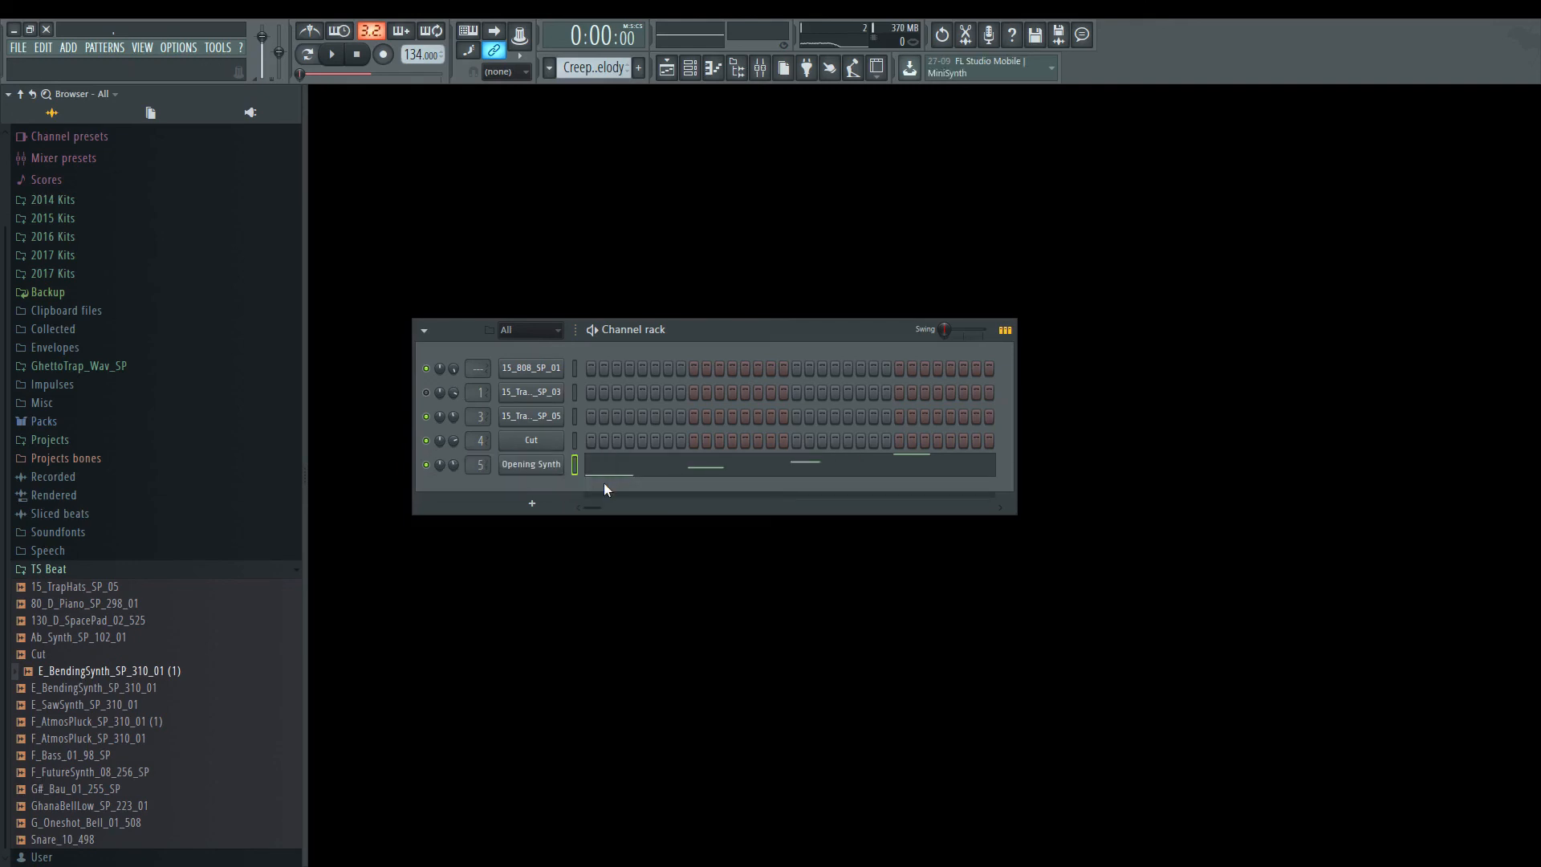
Step: Clone the Opening Synth channel, then open and close the clone's sampler settings
{"action": "right_click", "coordinate": [540, 465]}
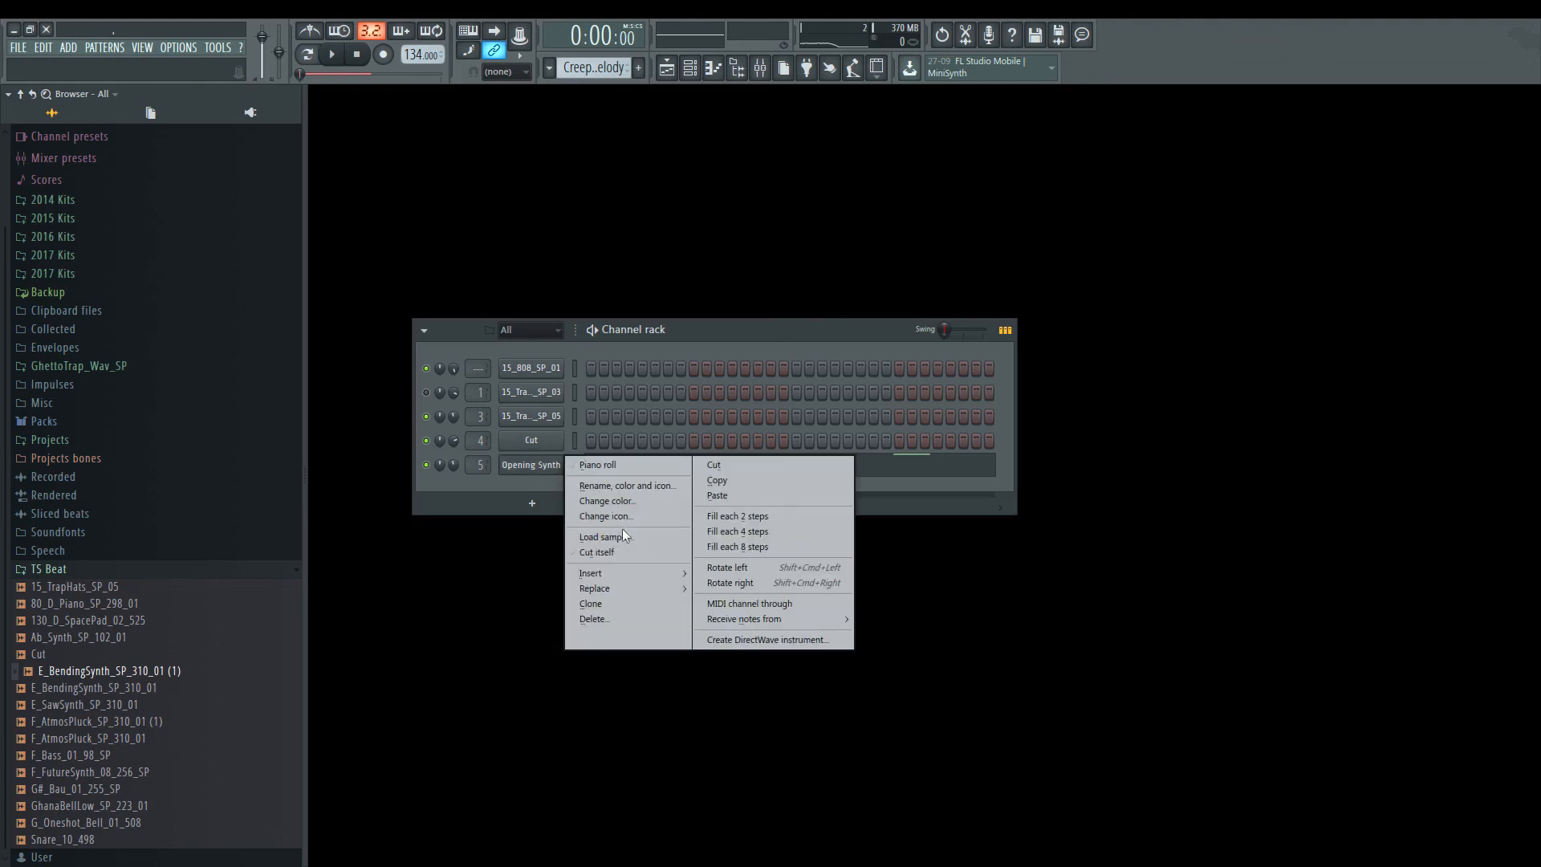
{"action": "left_click", "coordinate": [647, 609]}
{"action": "left_click", "coordinate": [531, 488]}
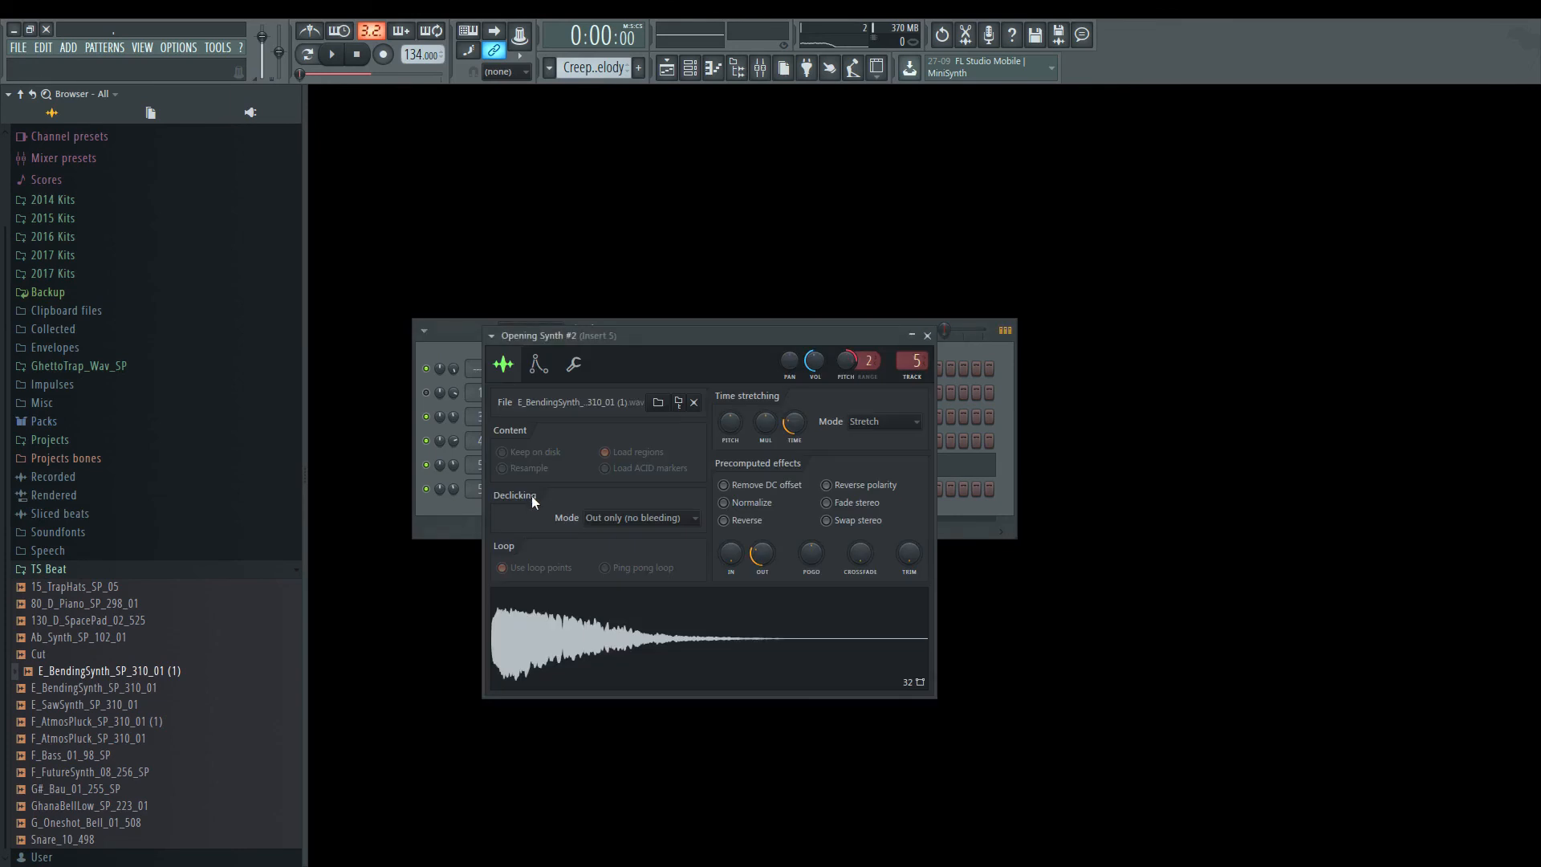
{"action": "left_click", "coordinate": [927, 335]}
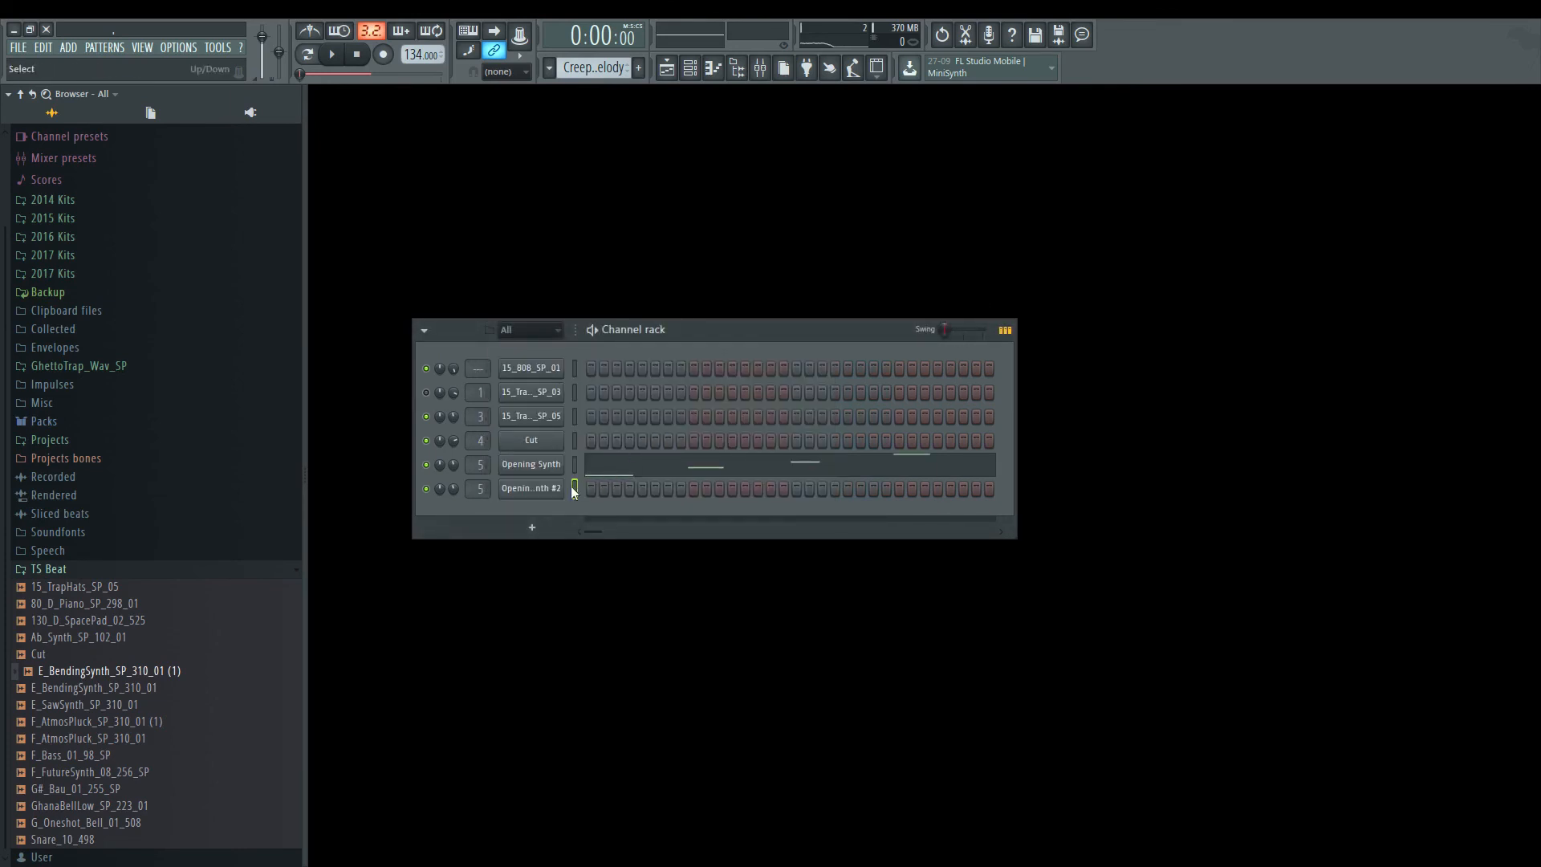
Step: Rename the cloned Opening Synth #2 channel as "Main Synth" and route it to mixer track 6
{"action": "right_click", "coordinate": [536, 490]}
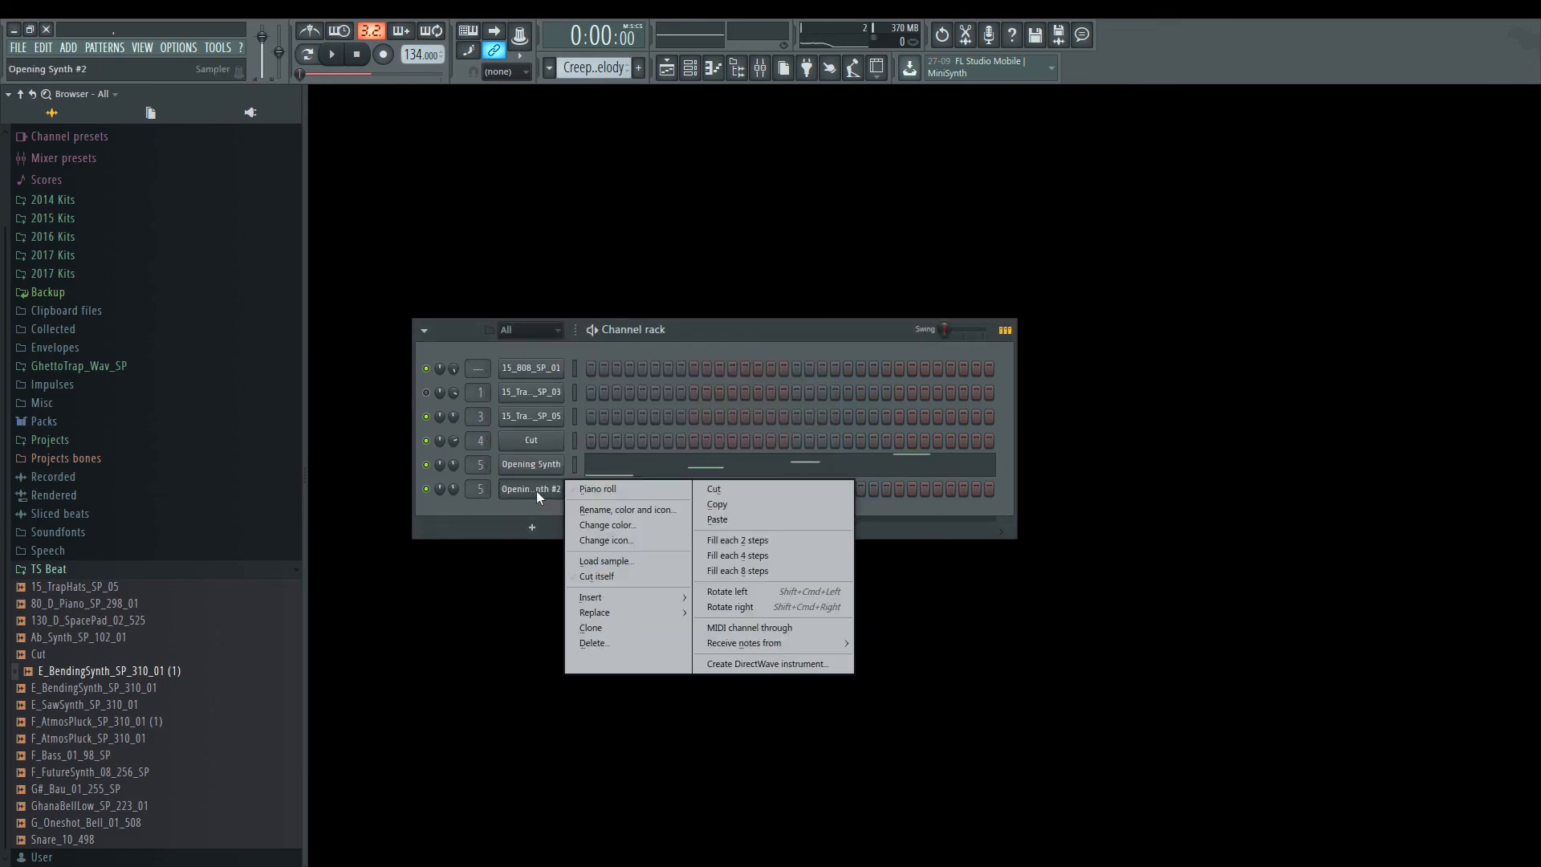
{"action": "left_click", "coordinate": [639, 512]}
{"action": "type", "text": "ain Synth"}
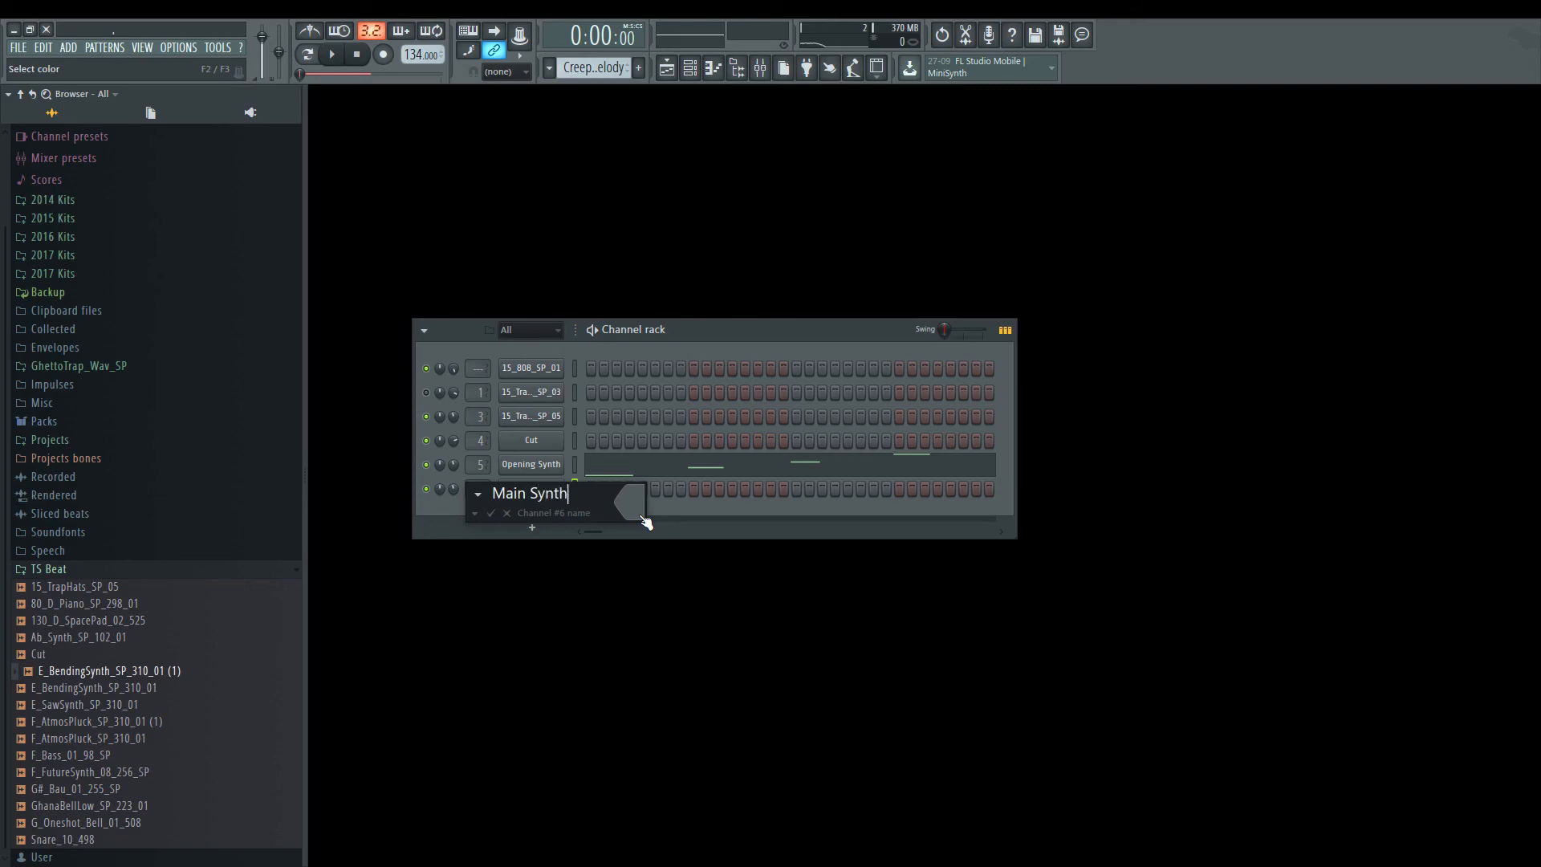
{"action": "key", "text": "Return"}
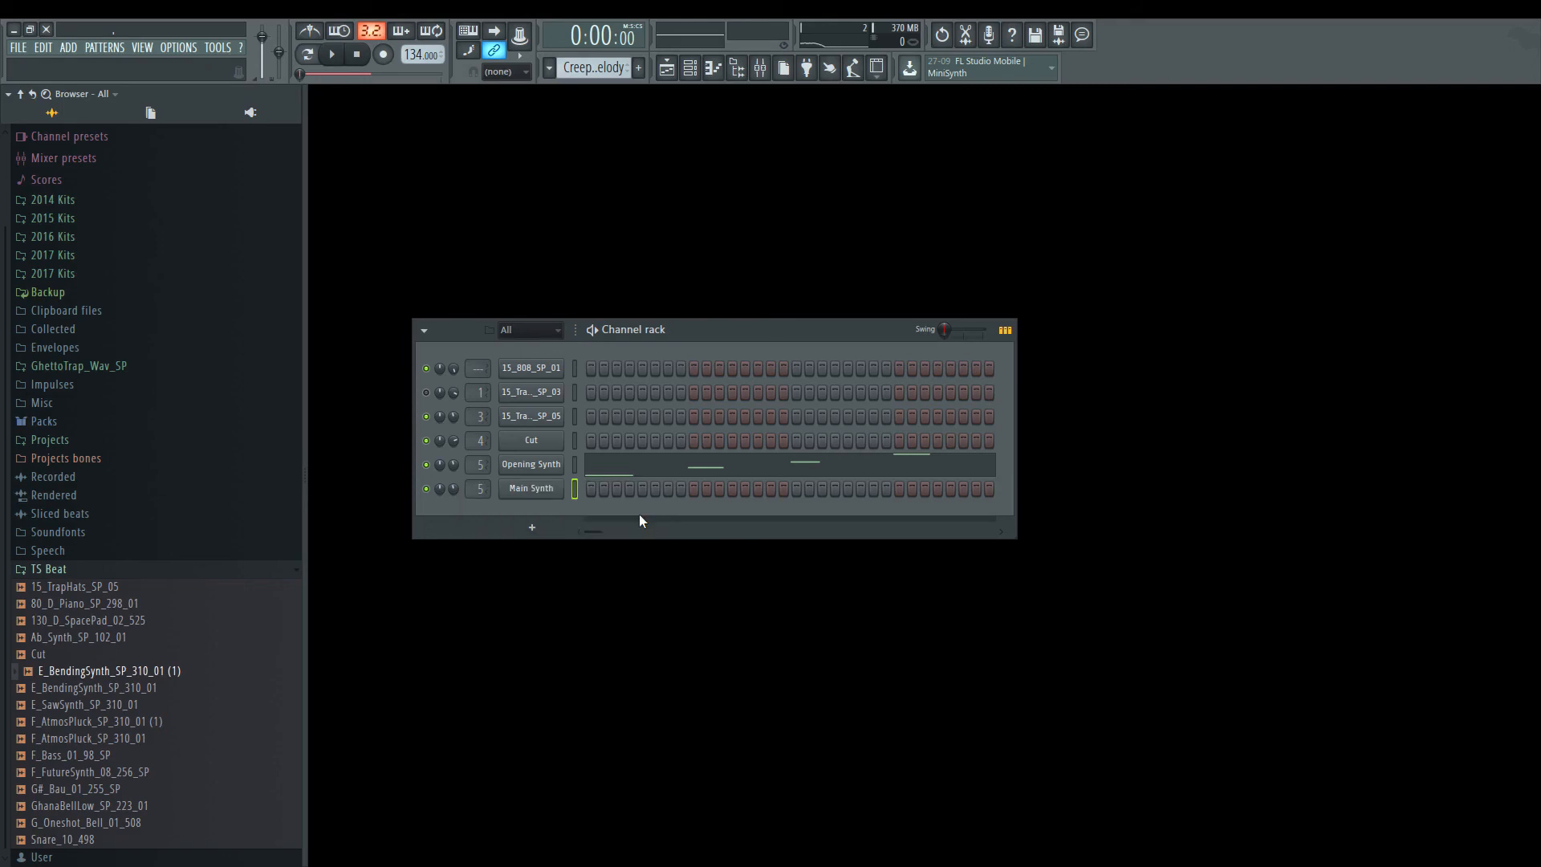
{"action": "left_click", "coordinate": [519, 486]}
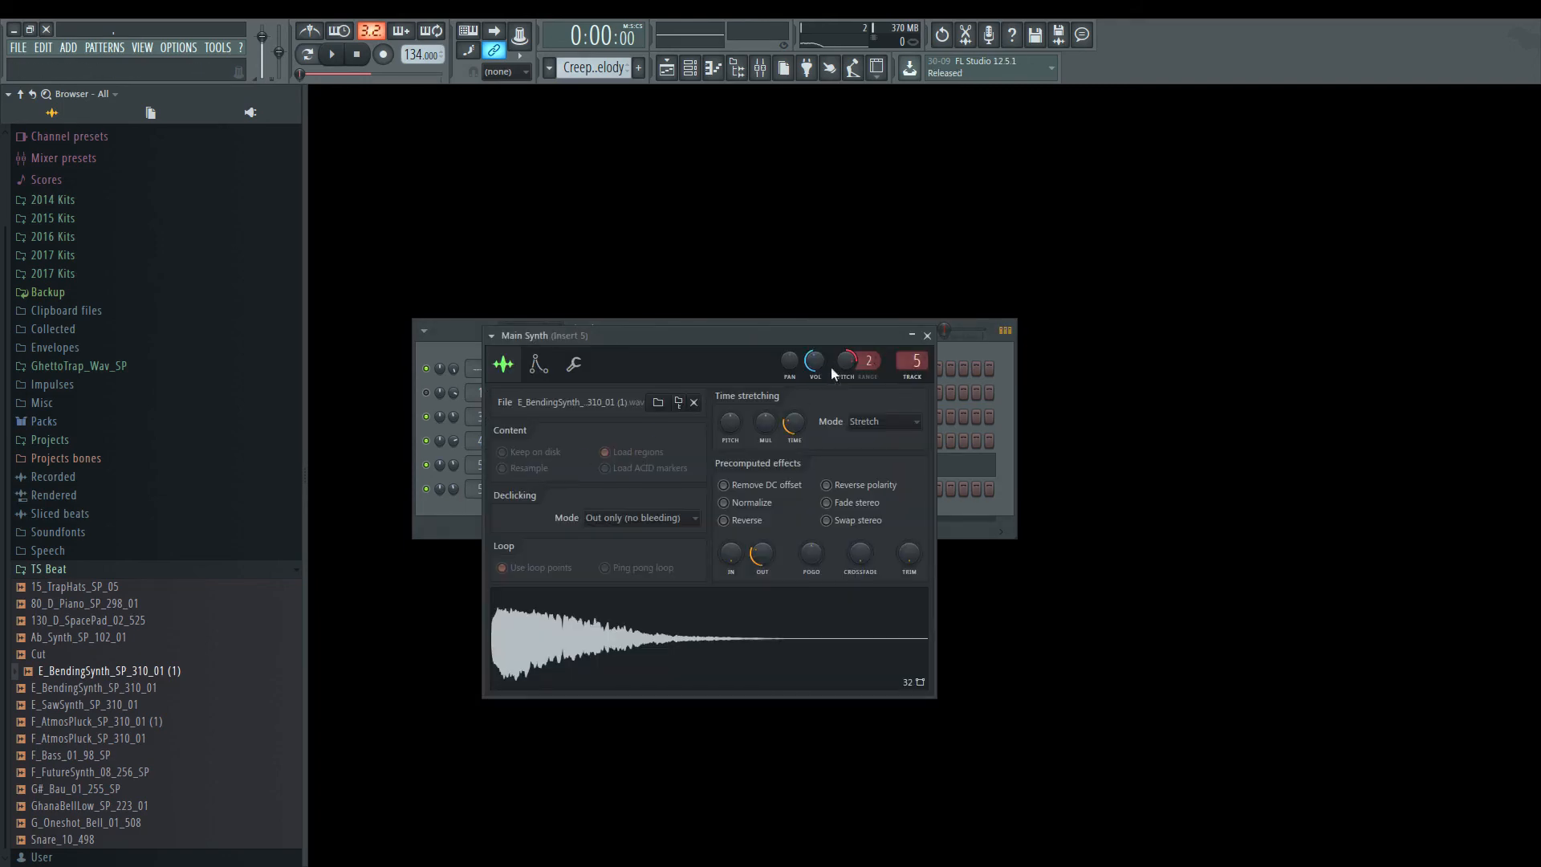
{"action": "scroll", "coordinate": [912, 361], "scroll_direction": "up", "scroll_amount": 1}
Step: Load Effector in the first slot of mixer Insert 6, setting its reverb's Y parameter near the minimum with bypass switched off
{"action": "left_click", "coordinate": [760, 68]}
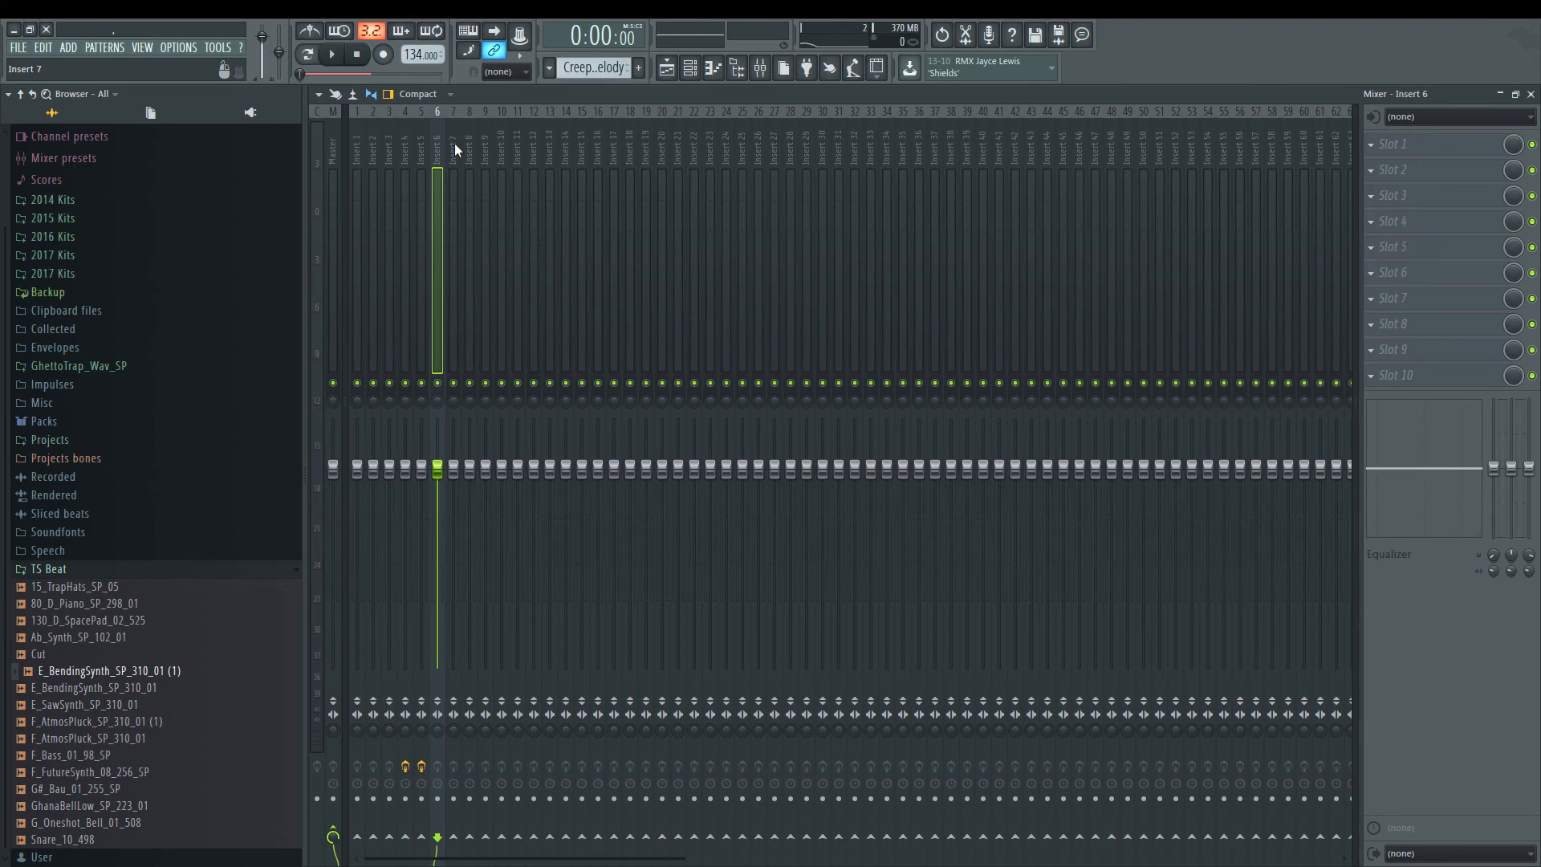
{"action": "left_click", "coordinate": [1437, 147]}
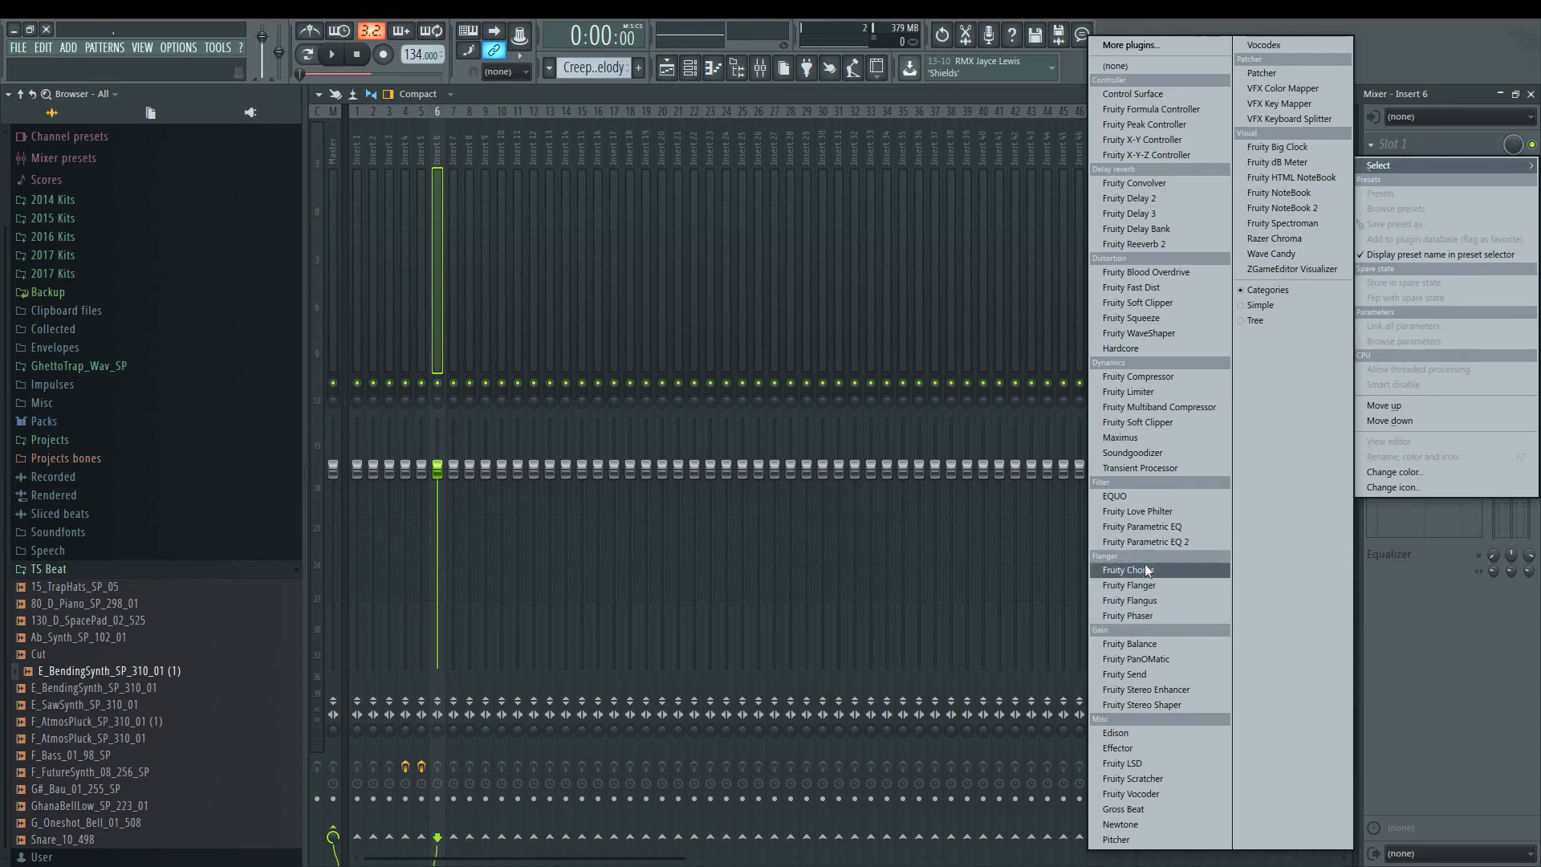
{"action": "left_click", "coordinate": [1147, 743]}
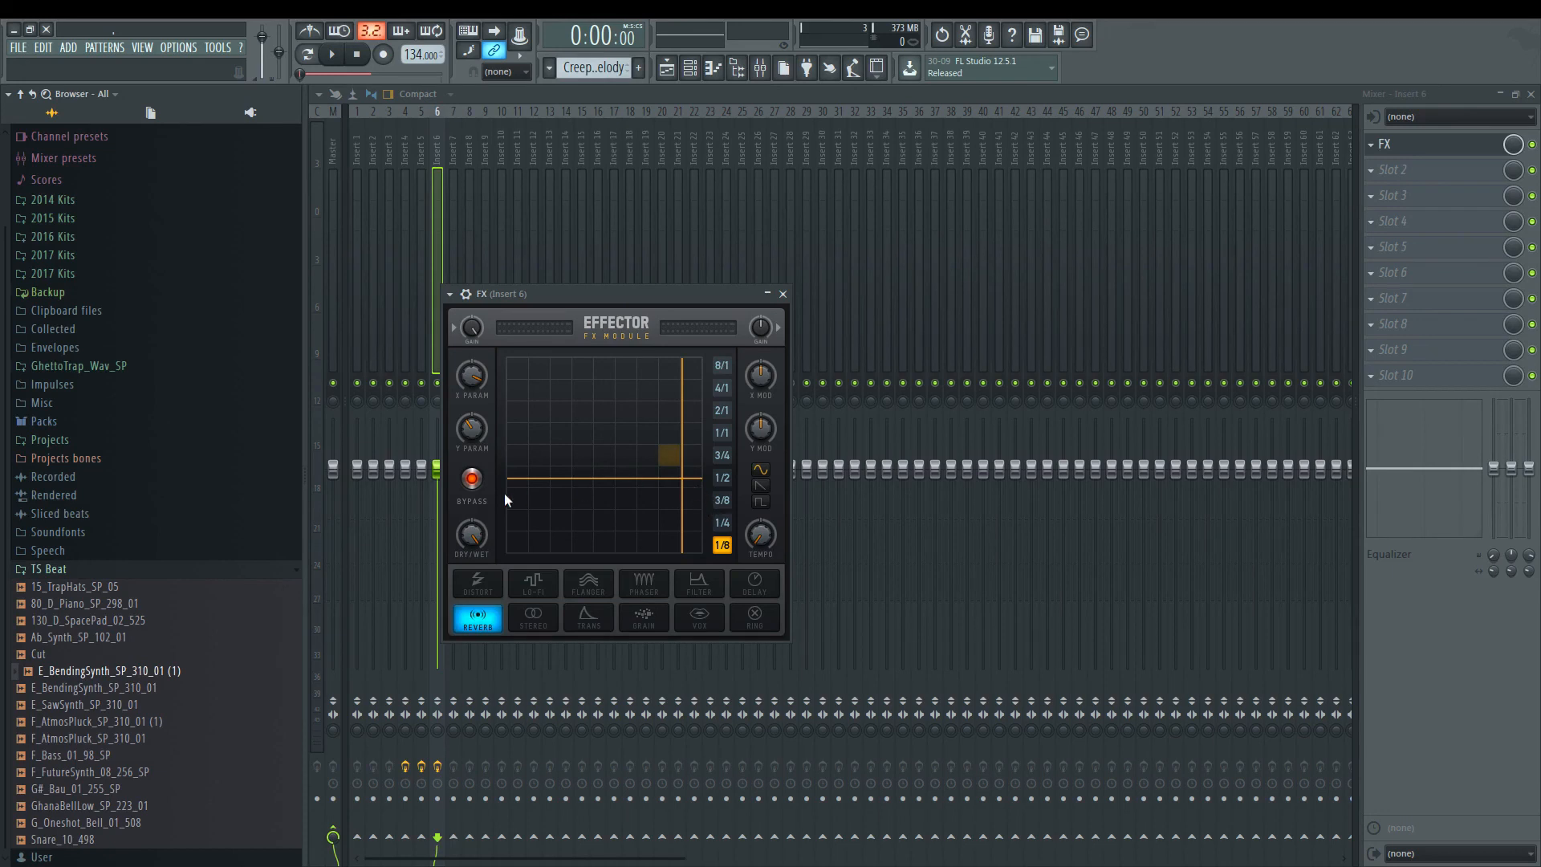
{"action": "left_click_drag", "start_coordinate": [677, 456], "coordinate": [682, 534]}
{"action": "left_click", "coordinate": [471, 485]}
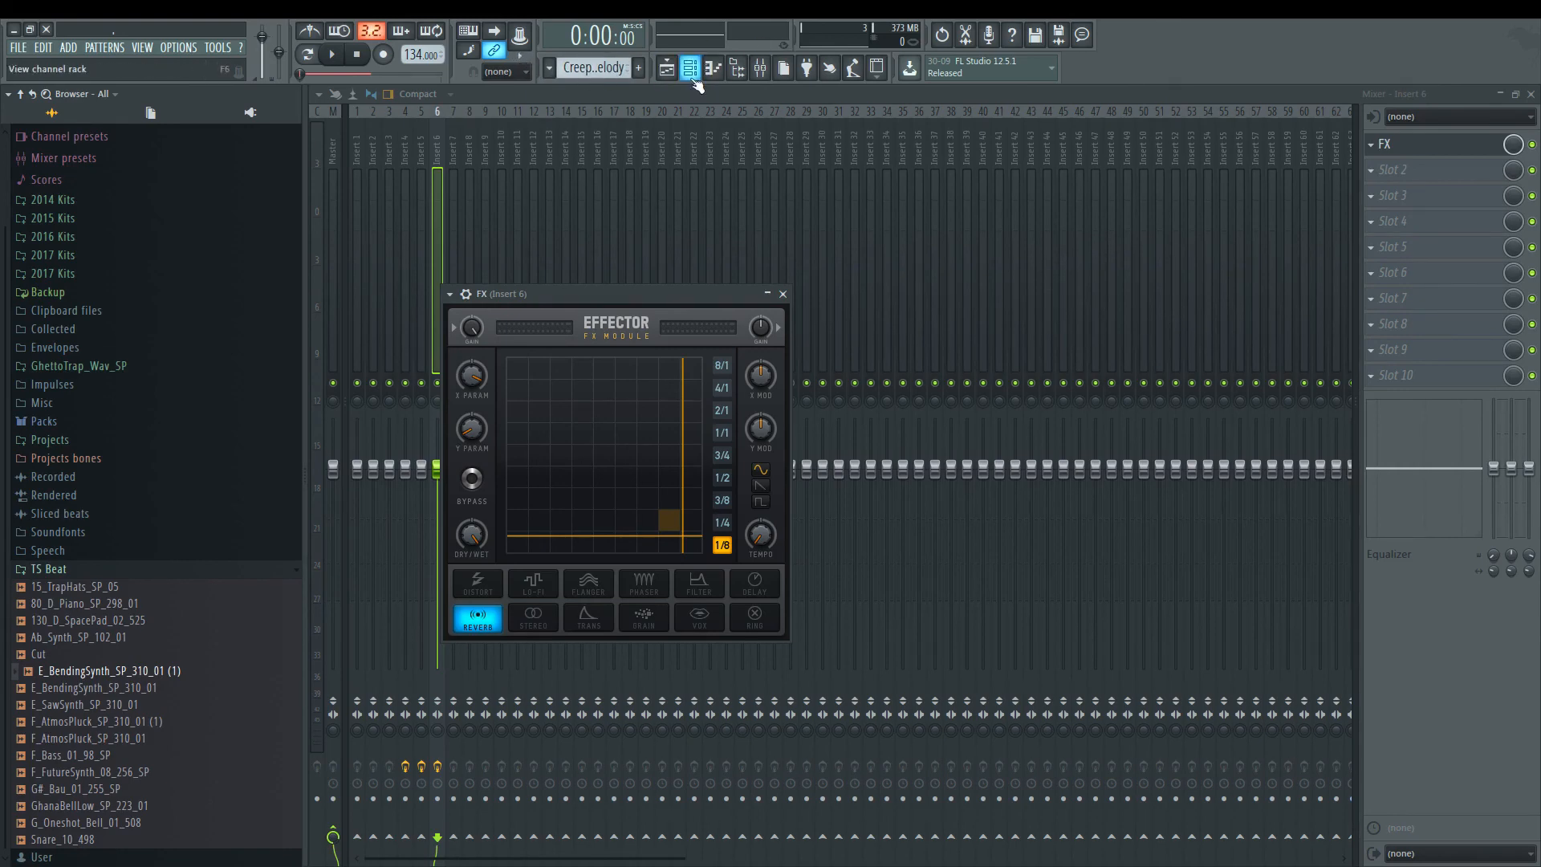
Step: Close the mixer, the Effector and the Main Synth sampler settings
{"action": "left_click", "coordinate": [1531, 95]}
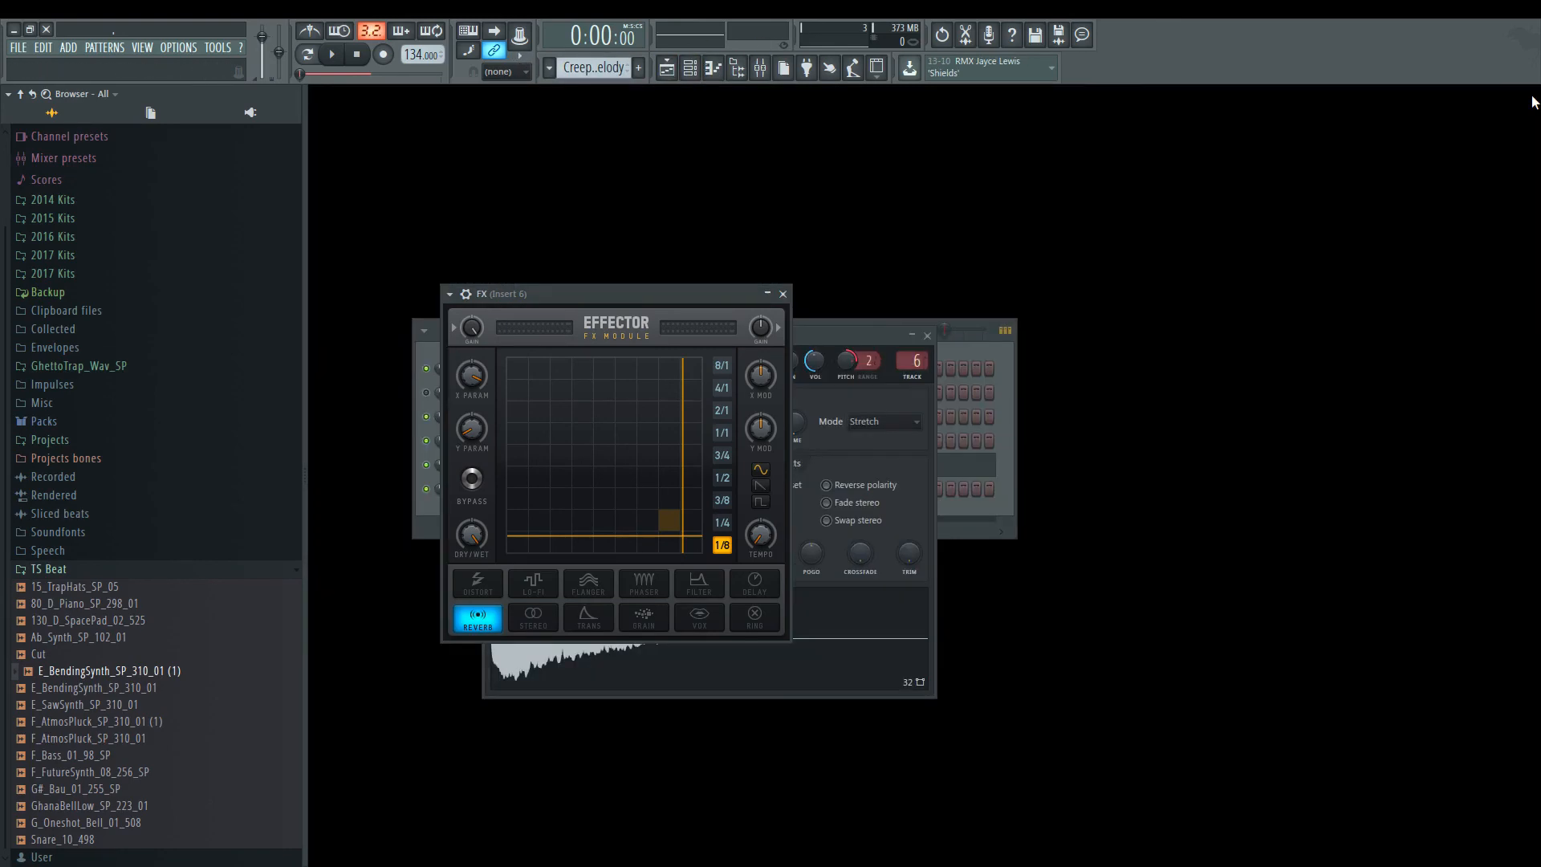
{"action": "left_click", "coordinate": [783, 293]}
{"action": "left_click", "coordinate": [927, 335]}
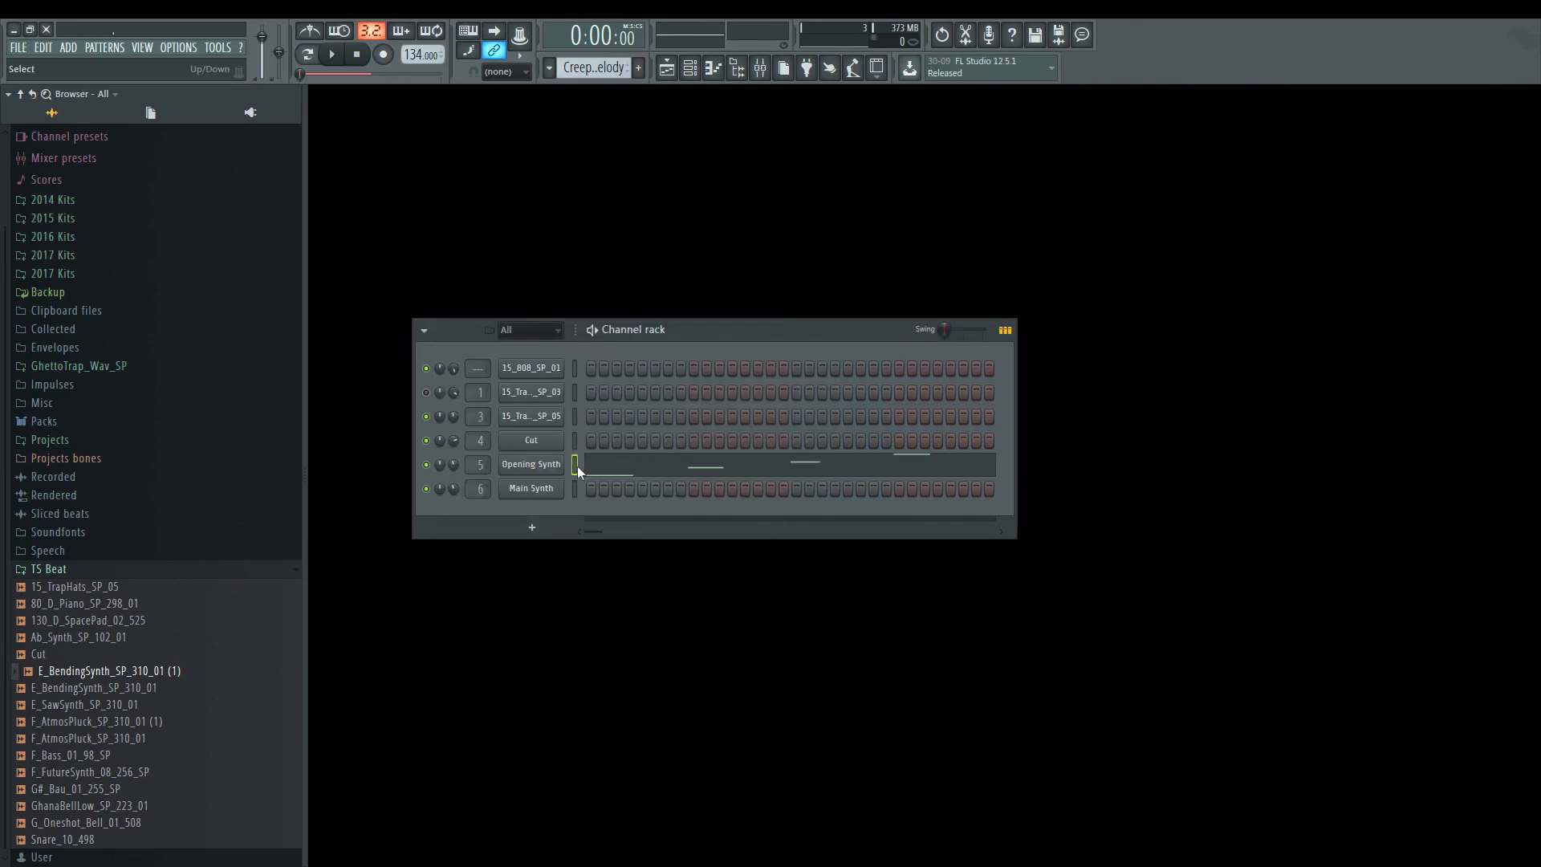
Step: In a clone of the Creepy Melody pattern, move the notes from Opening Synth to Main Synth and save the project
{"action": "left_click", "coordinate": [601, 69]}
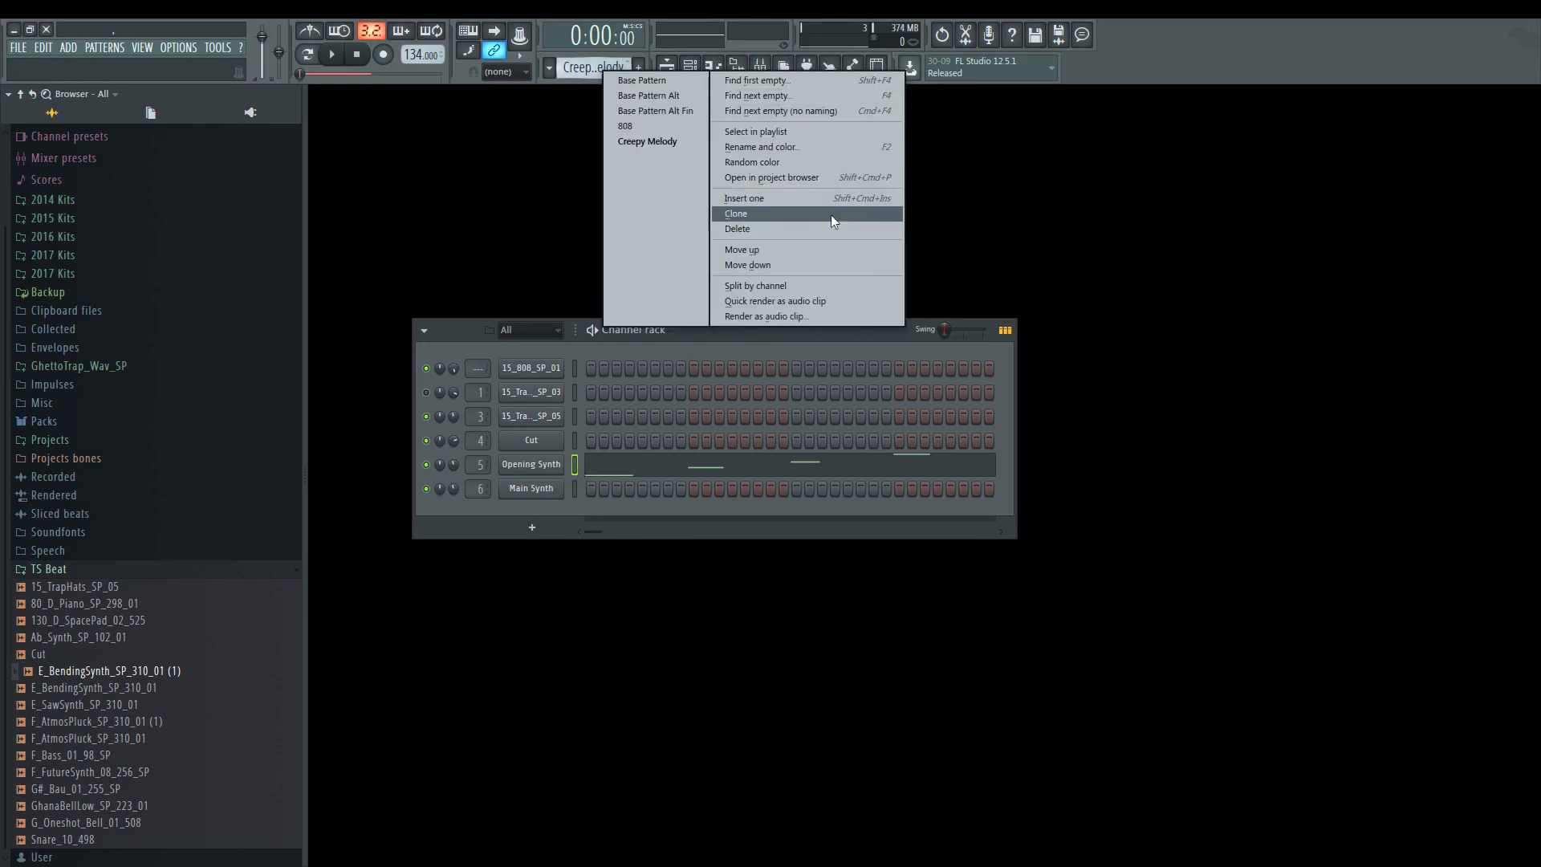
{"action": "left_click", "coordinate": [729, 215]}
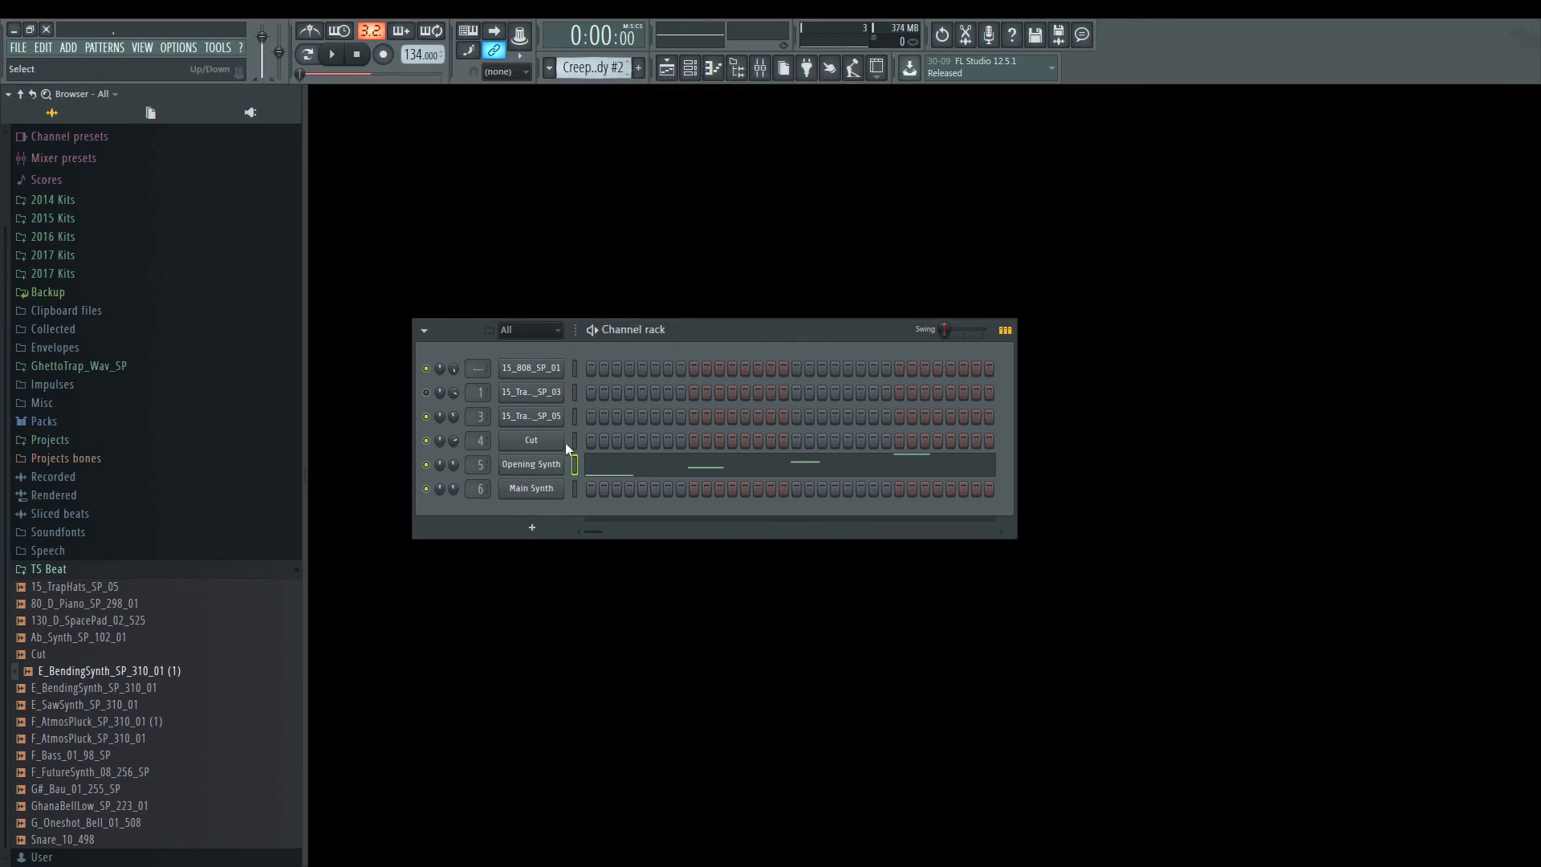
{"action": "left_click", "coordinate": [573, 462]}
{"action": "left_click", "coordinate": [575, 462]}
{"action": "key", "text": "ctrl+x"}
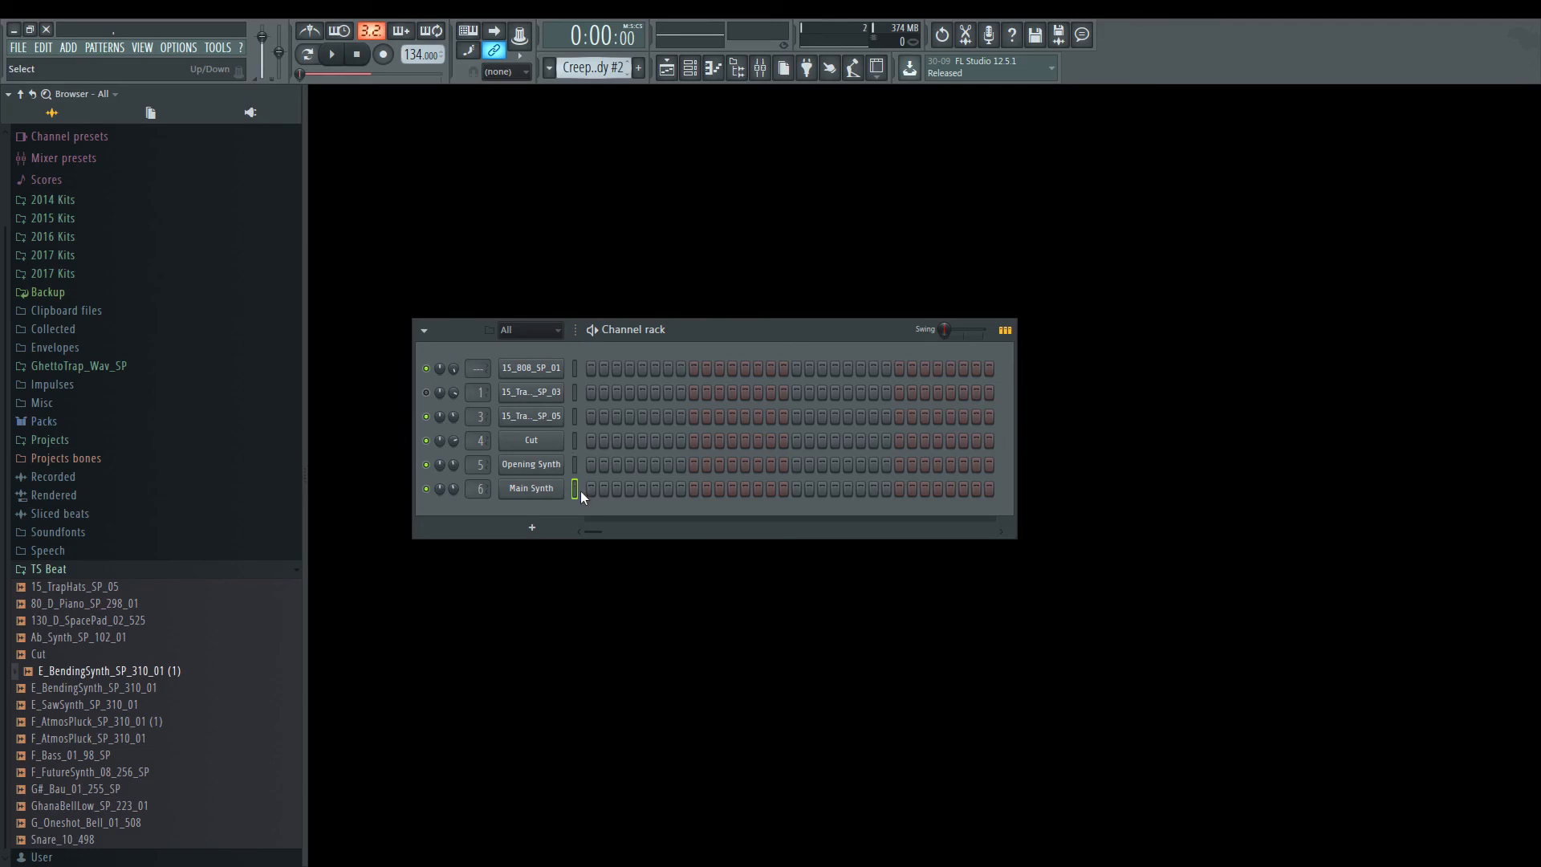
{"action": "key", "text": "ctrl+v"}
{"action": "key", "text": "ctrl+s"}
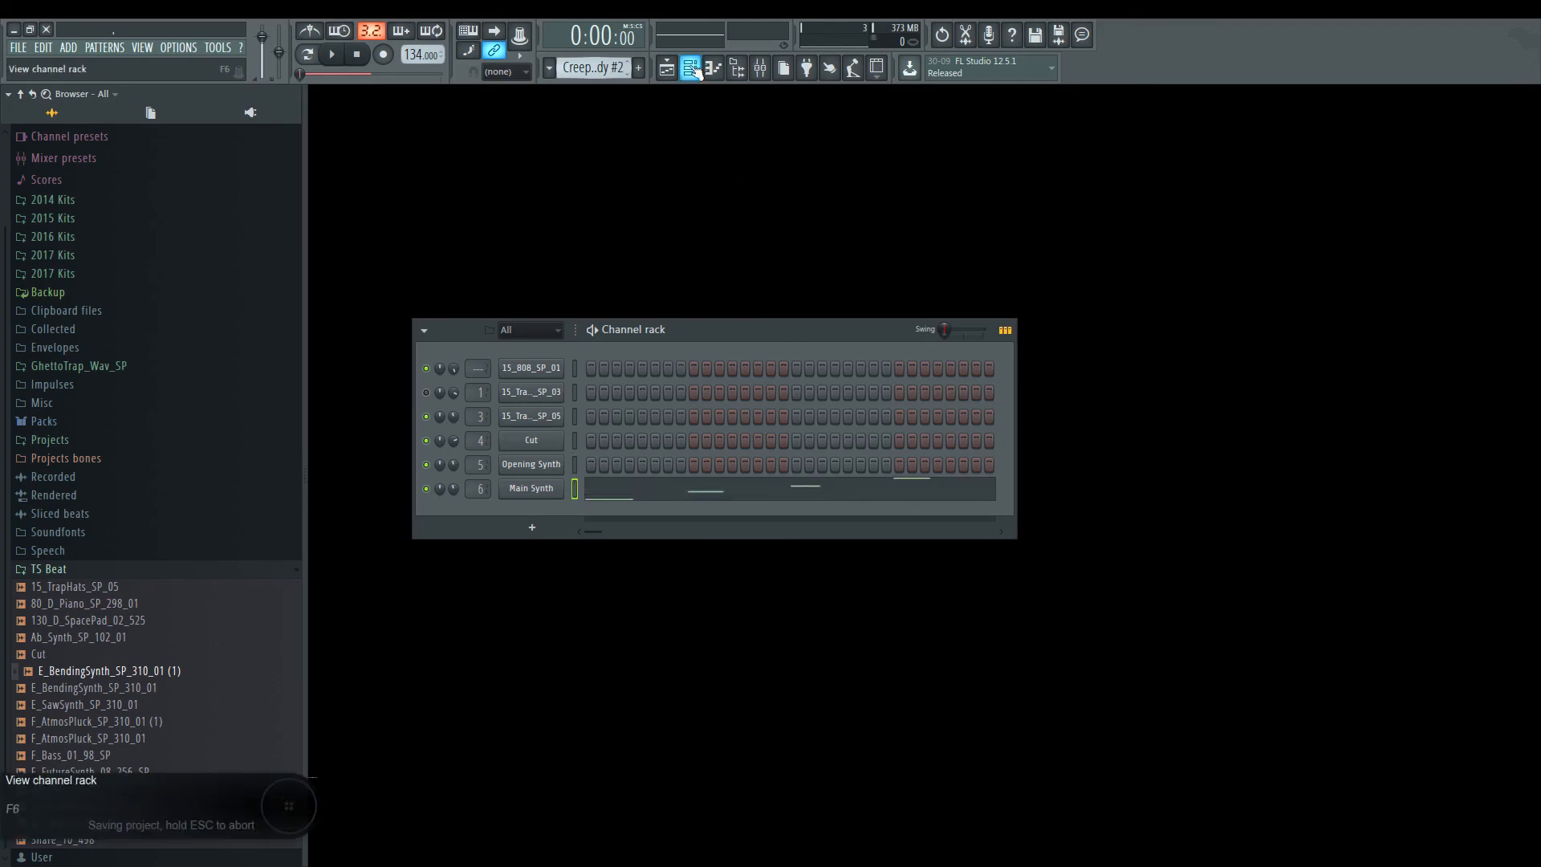
Step: Place the Creepy Melody #2 pattern on playlist Track 3 at bar 9 and set the time selection to bars 9 through 16
{"action": "left_click", "coordinate": [667, 67]}
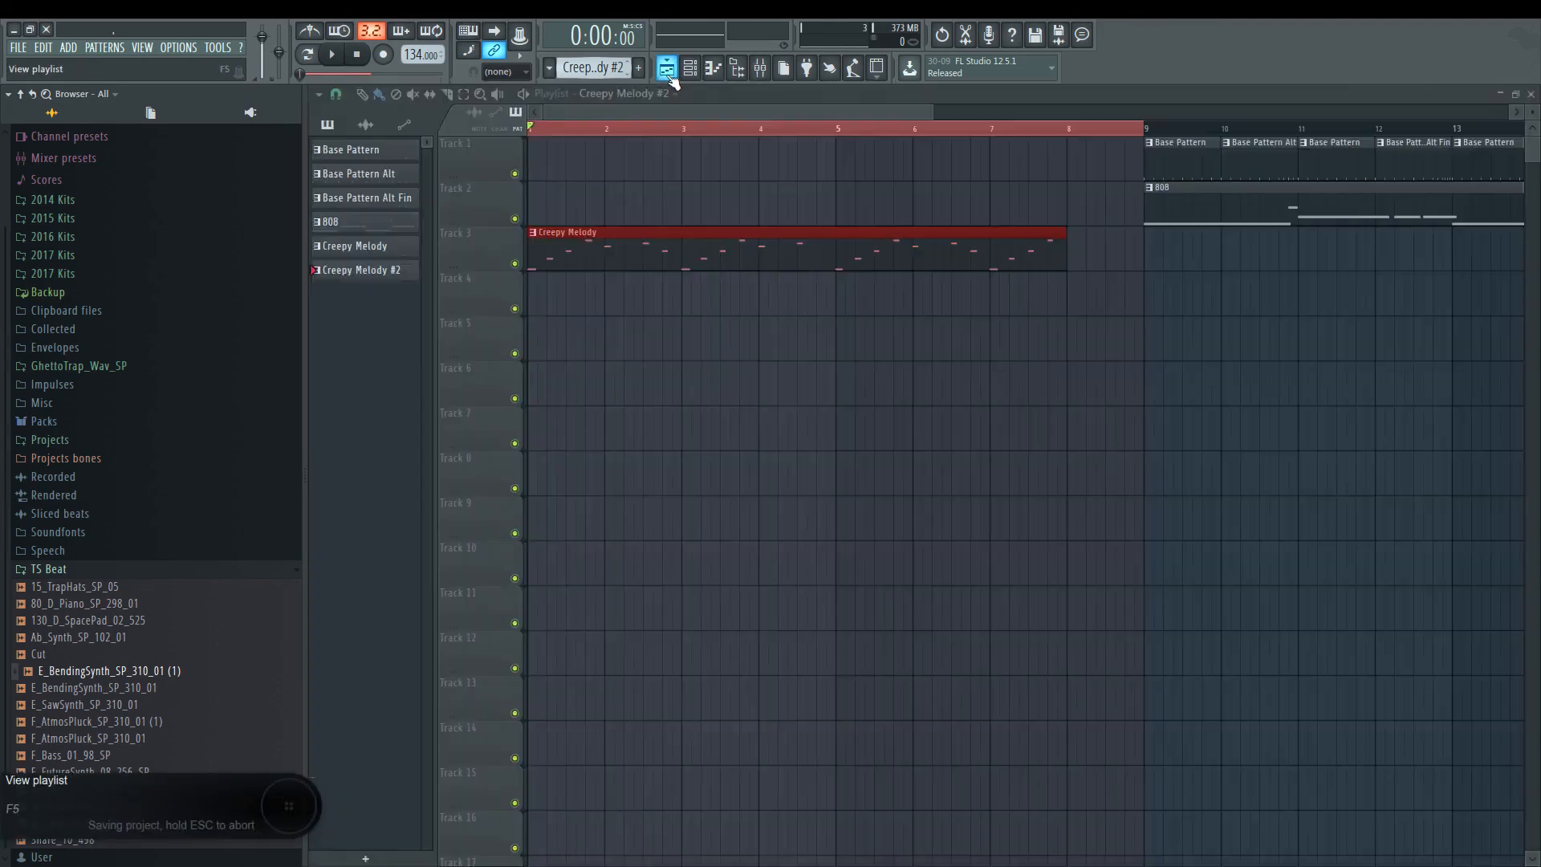
{"action": "left_click", "coordinate": [1147, 262]}
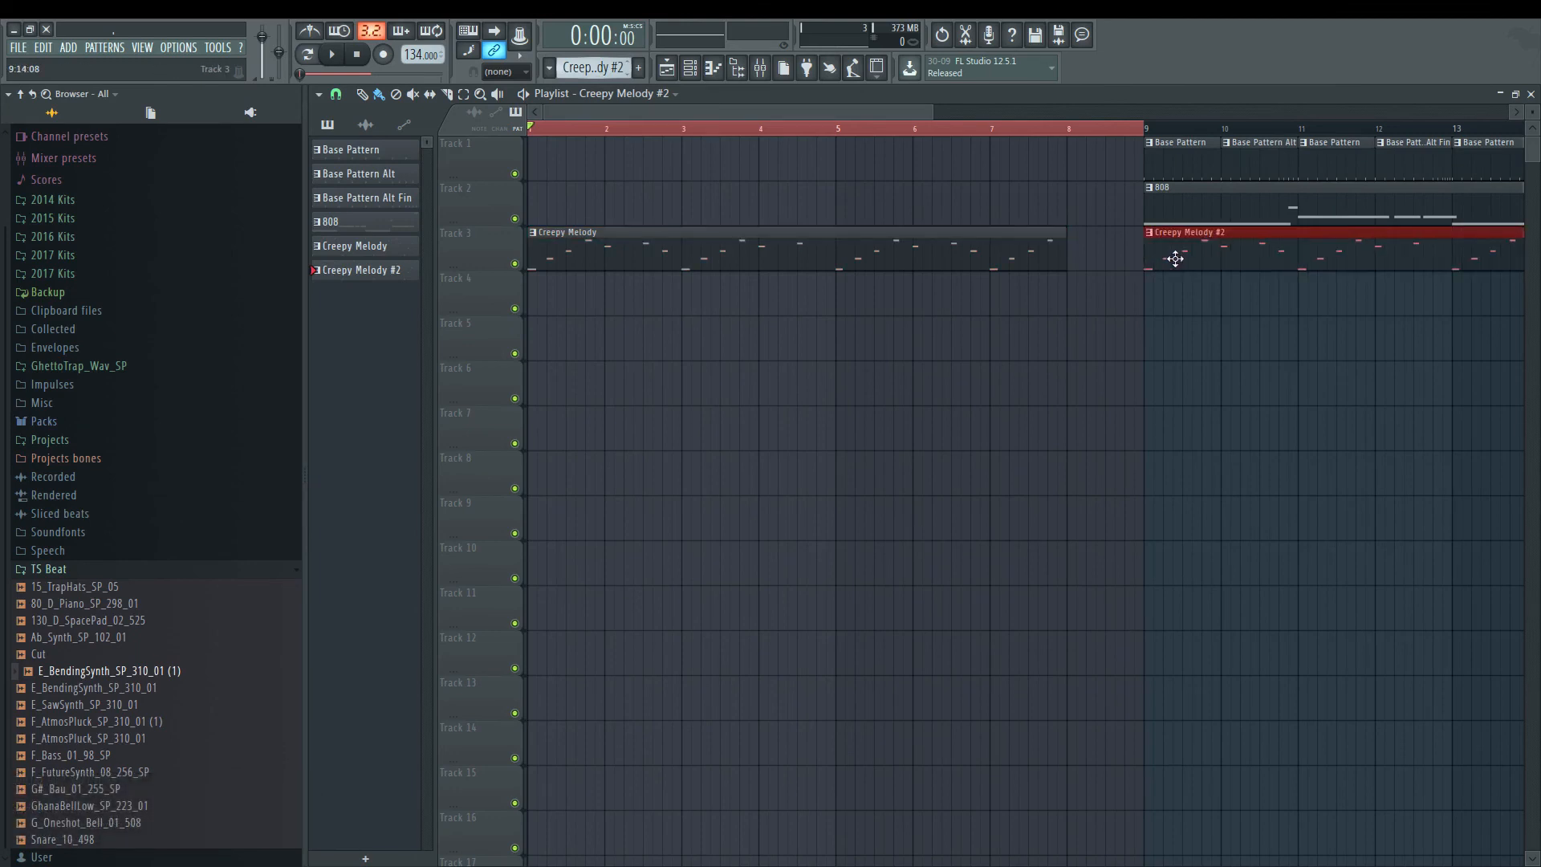
{"action": "left_click", "coordinate": [758, 131]}
{"action": "left_click", "coordinate": [357, 57]}
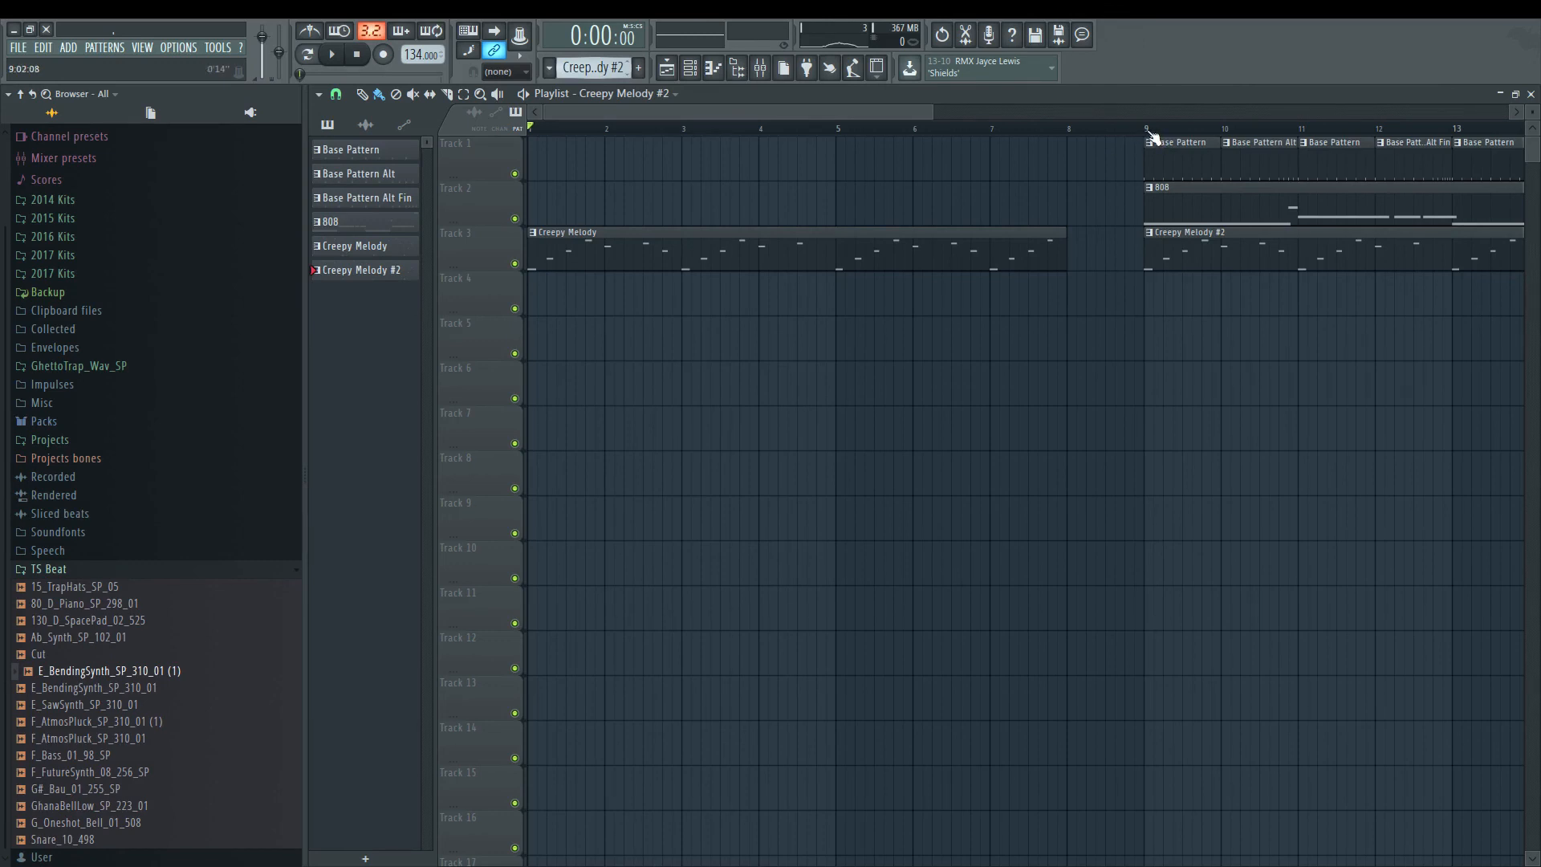
{"action": "left_click_drag", "start_coordinate": [1148, 136], "coordinate": [1450, 148]}
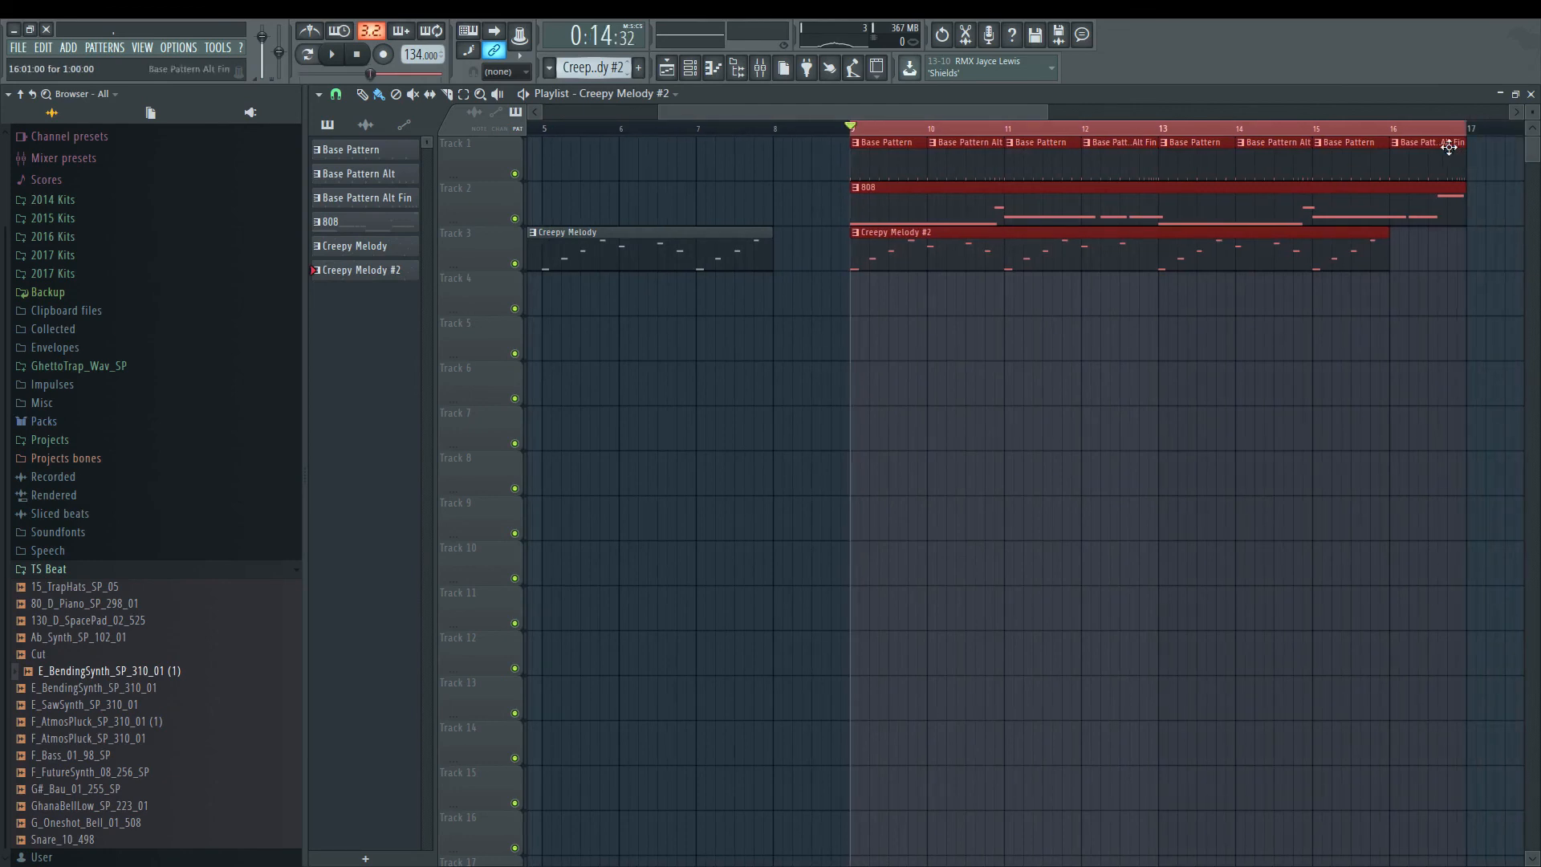
Step: Play the arrangement from bar 1 into the selected bars 9 to 16, stop playback and save the project
{"action": "left_click_drag", "start_coordinate": [370, 74], "coordinate": [305, 74]}
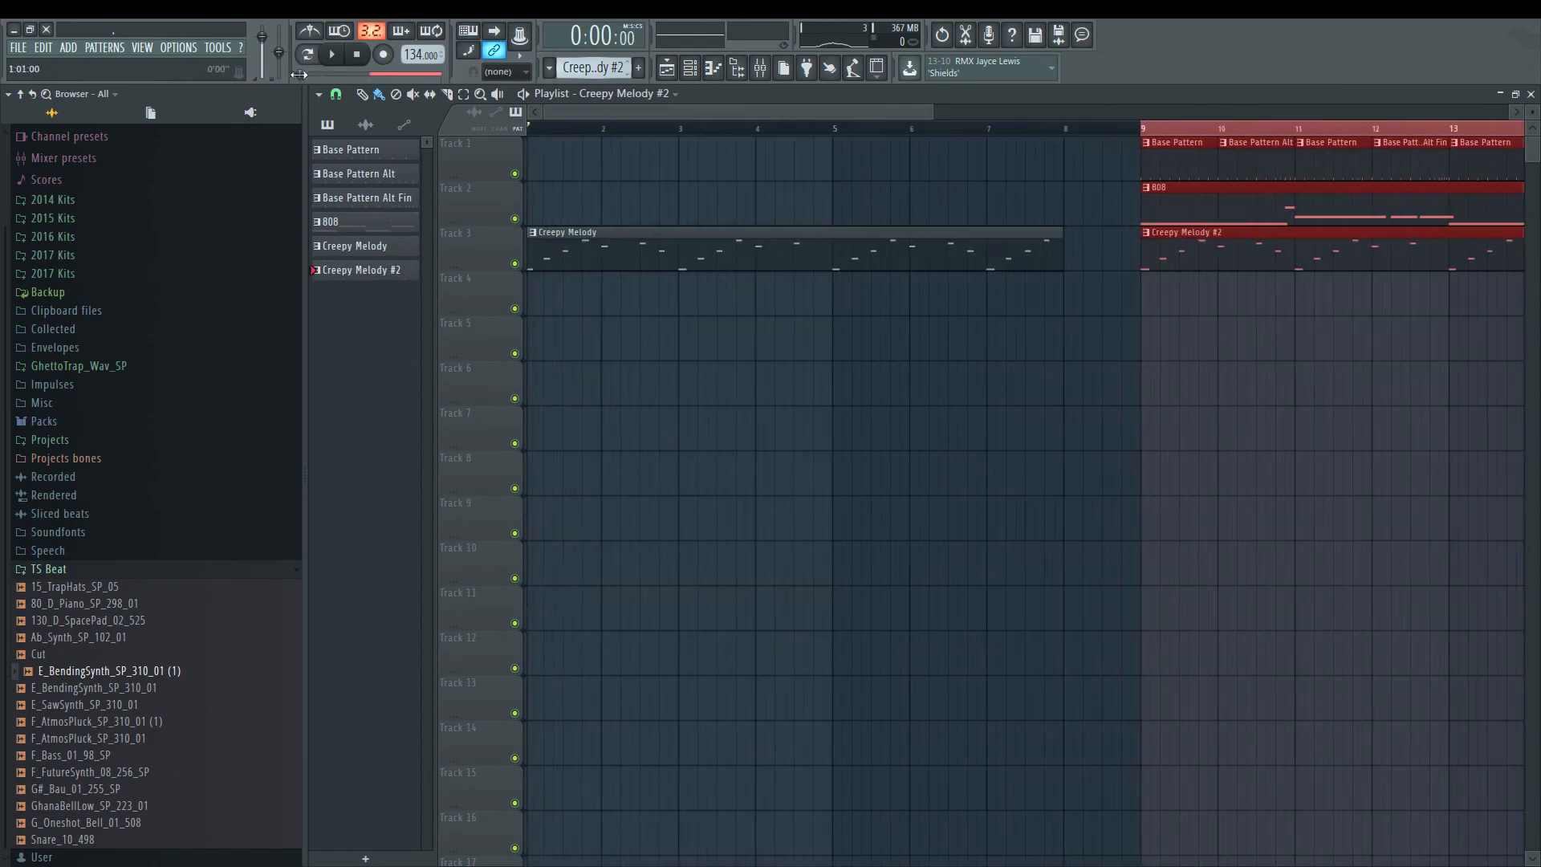
{"action": "key", "text": "space"}
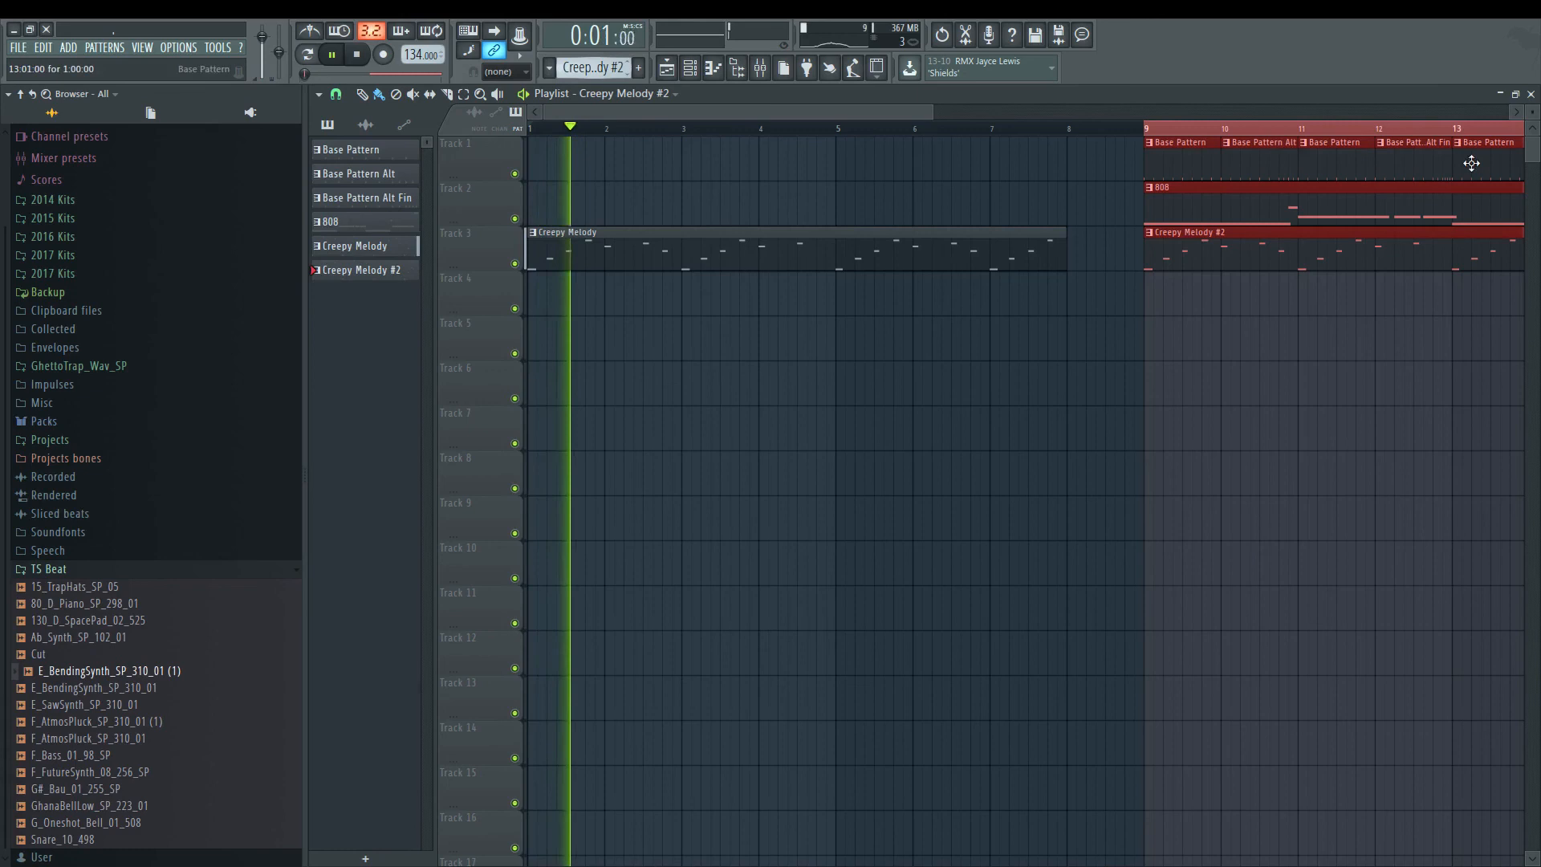
{"action": "left_click", "coordinate": [1531, 95]}
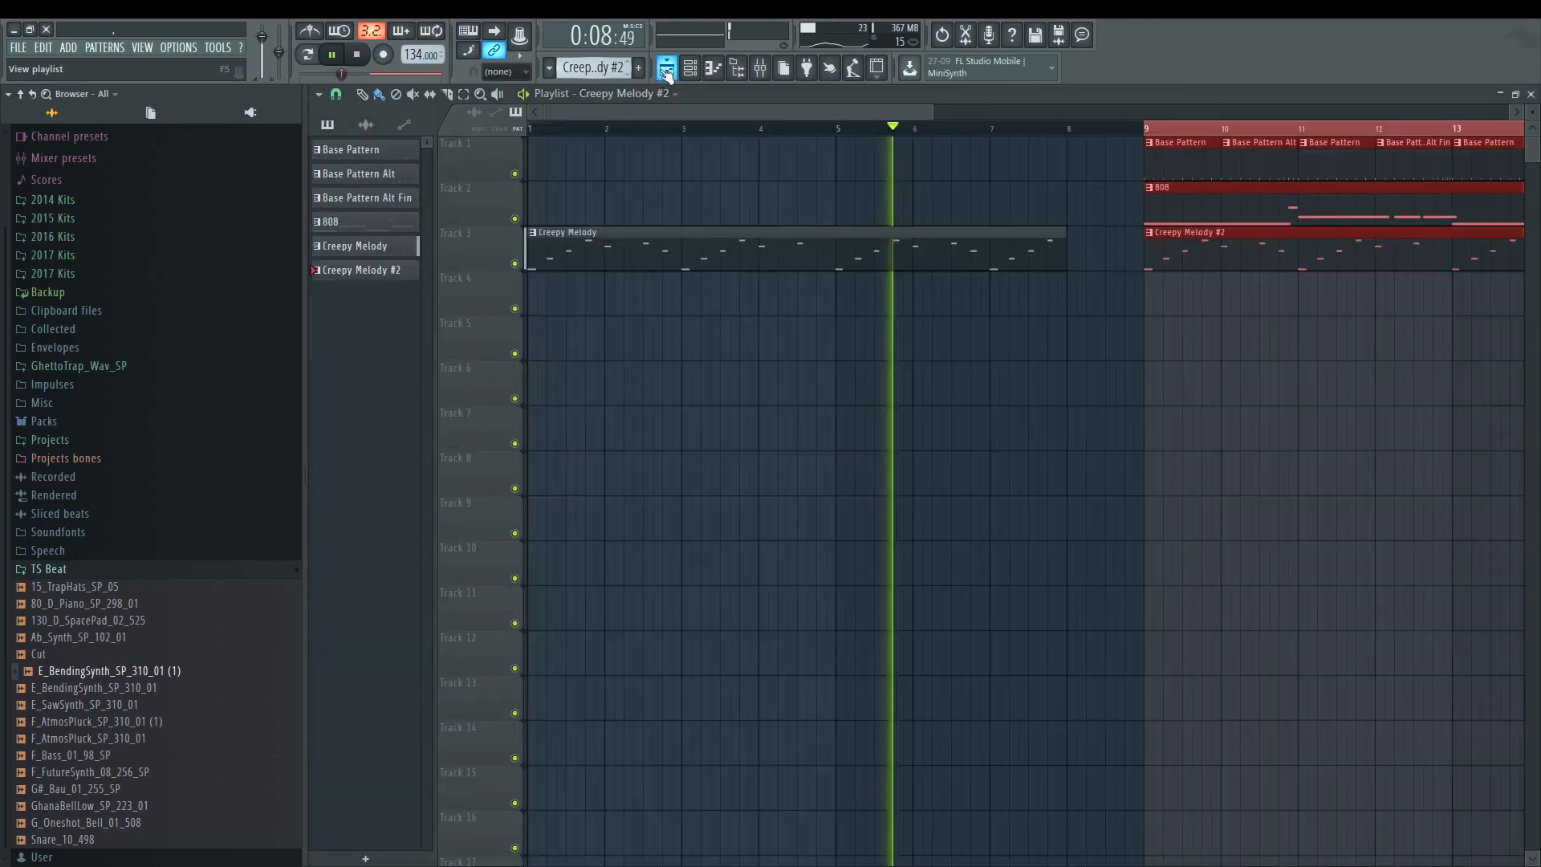
{"action": "left_click", "coordinate": [666, 69]}
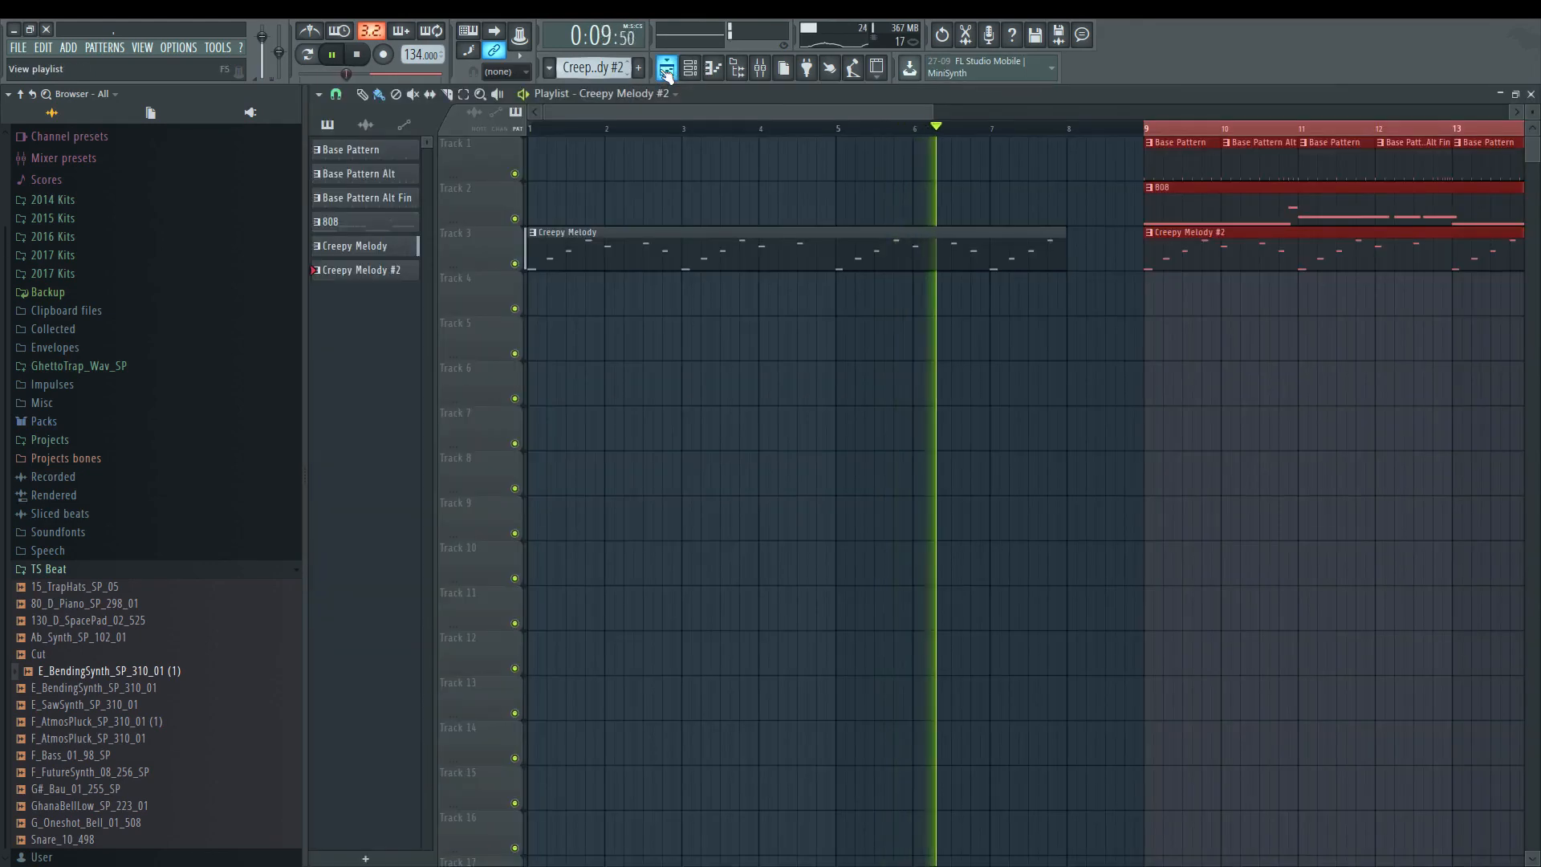
{"action": "key", "text": "ctrl+s"}
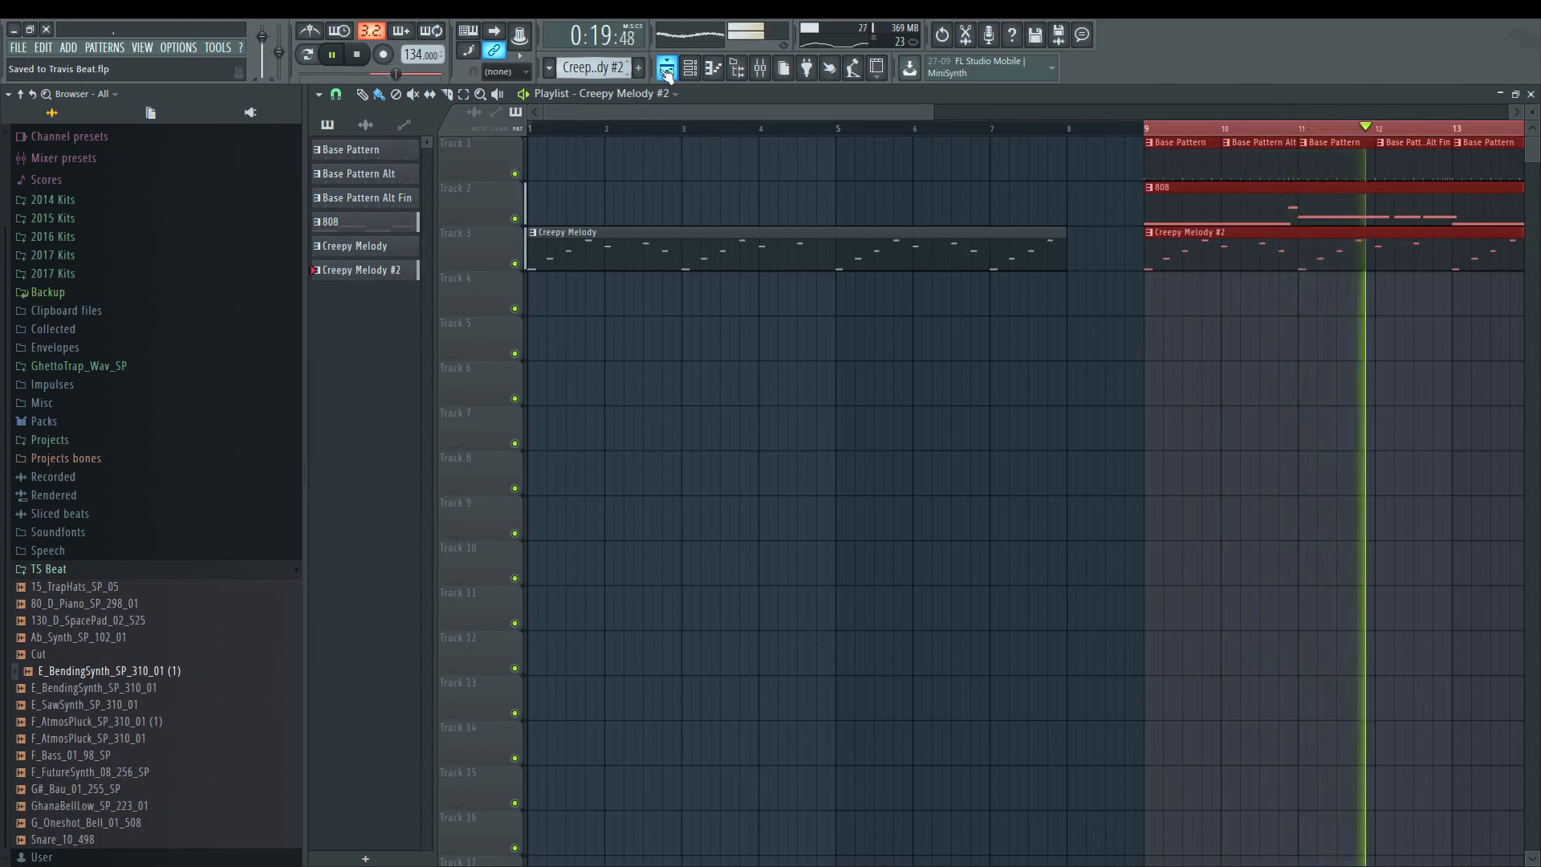
{"action": "scroll", "coordinate": [1123, 336], "scroll_direction": "right", "scroll_amount": 1}
{"action": "scroll", "coordinate": [1123, 335], "scroll_direction": "right", "scroll_amount": 4}
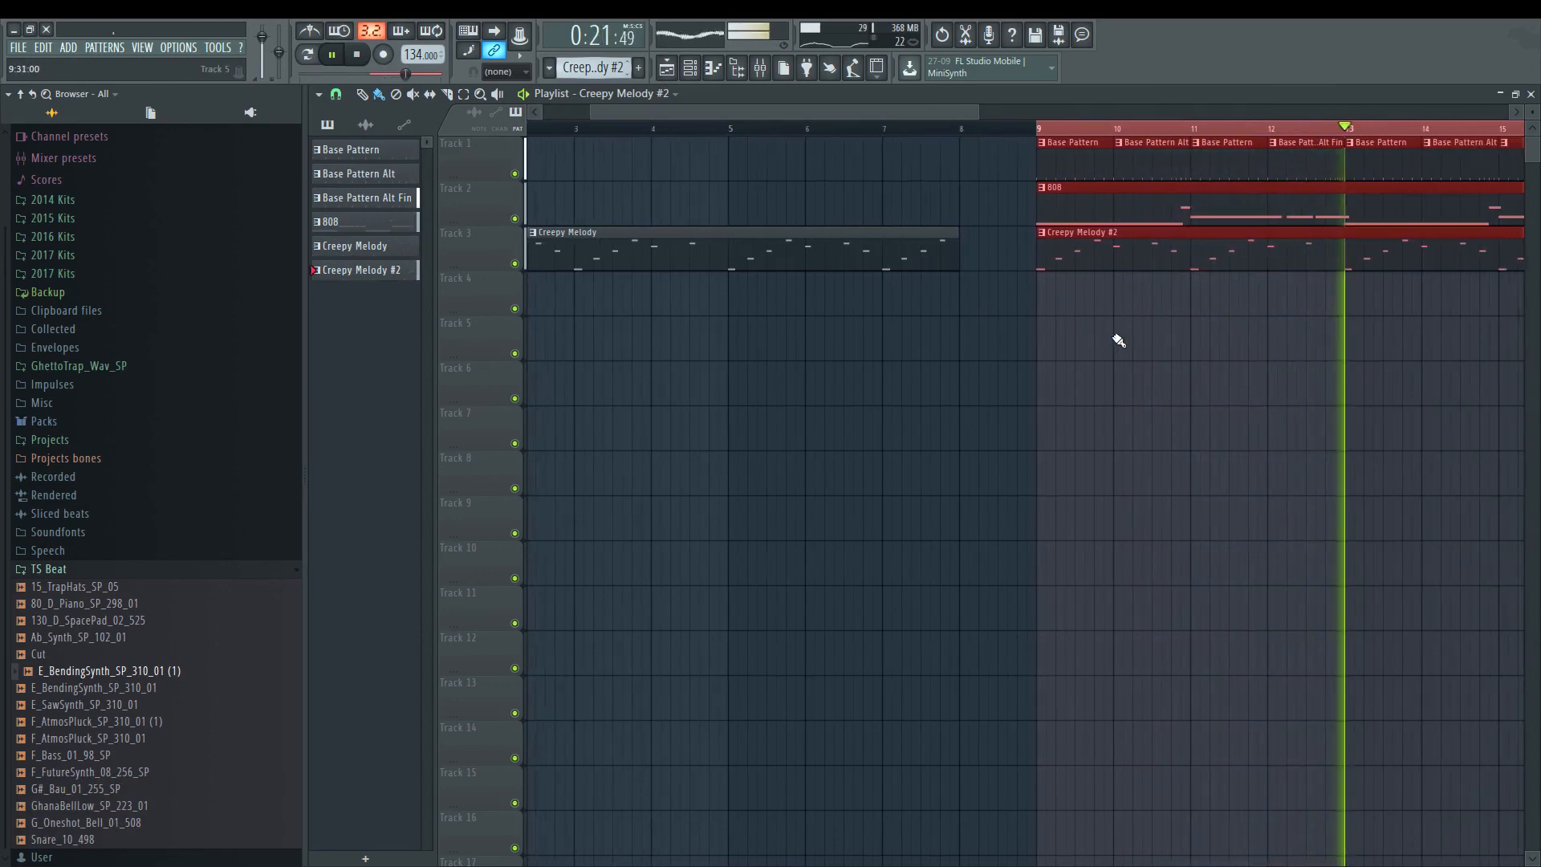
{"action": "scroll", "coordinate": [1117, 339], "scroll_direction": "right", "scroll_amount": 2}
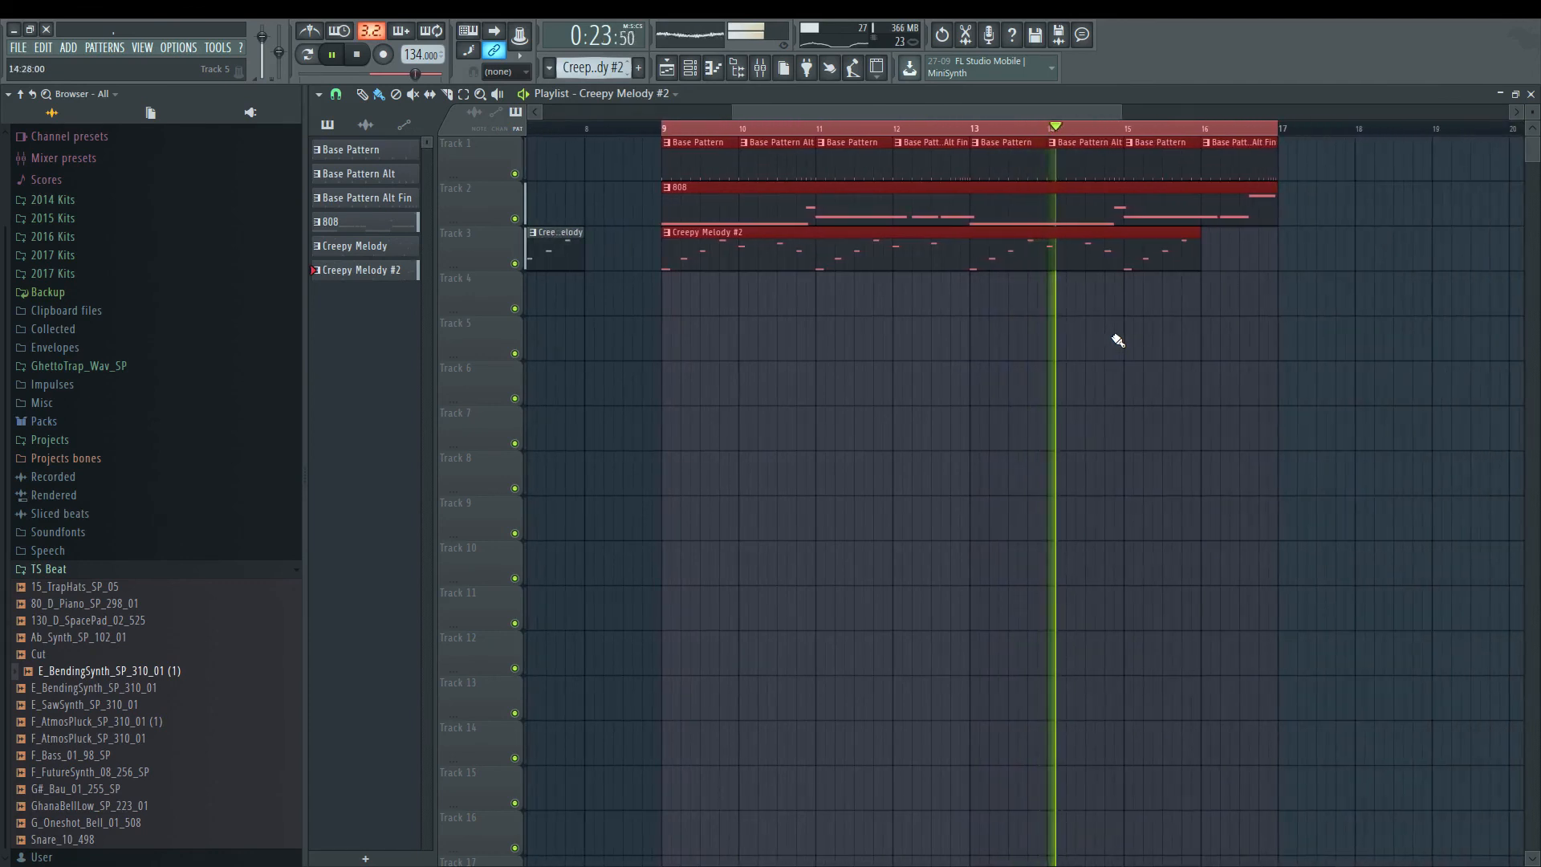
{"action": "scroll", "coordinate": [1103, 338], "scroll_direction": "right", "scroll_amount": 2}
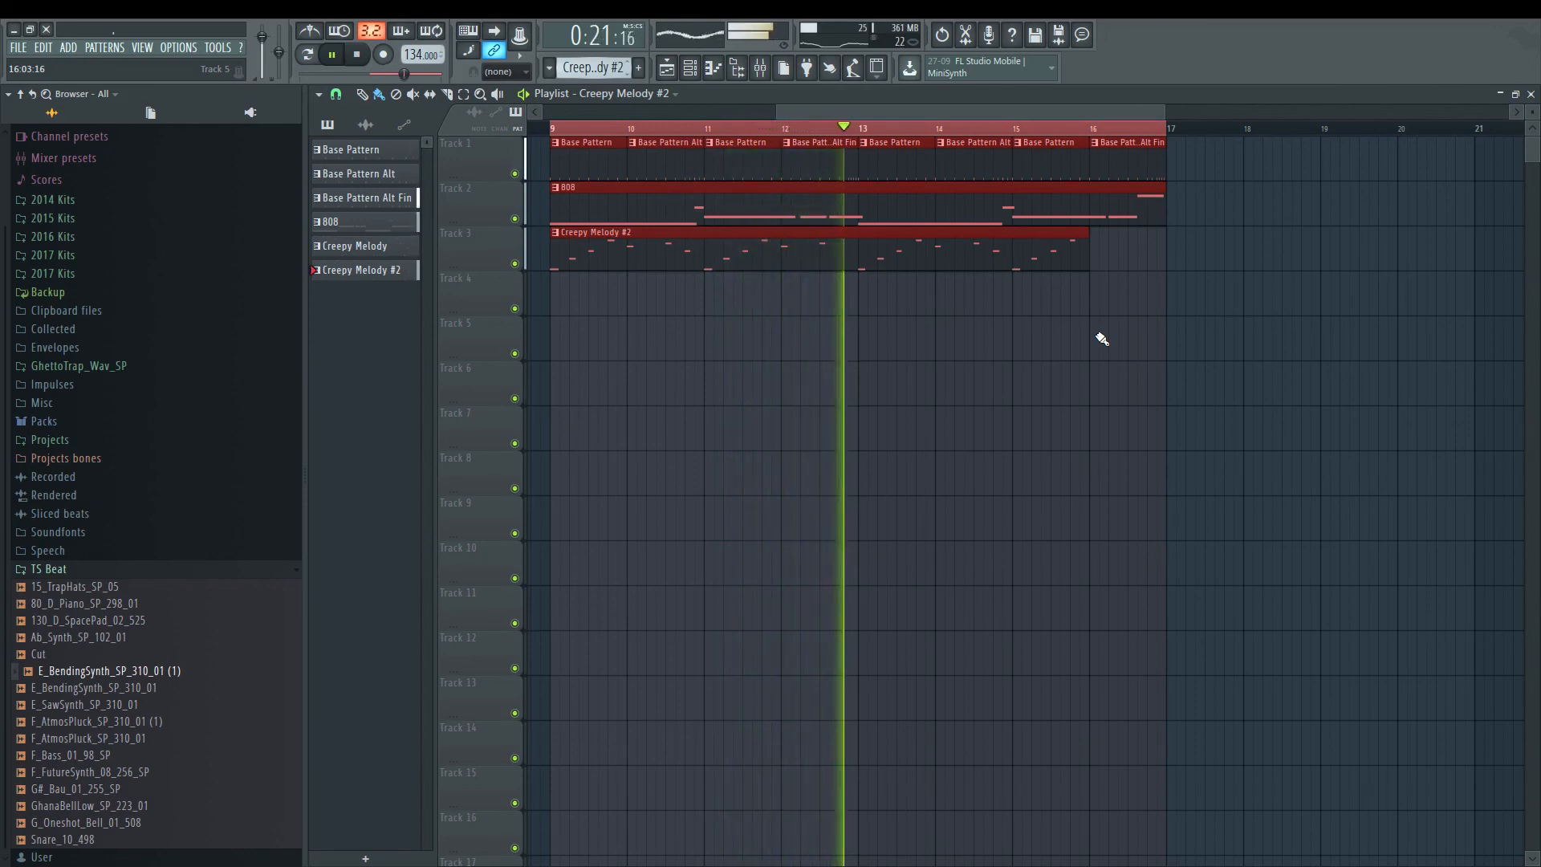
{"action": "key", "text": "space"}
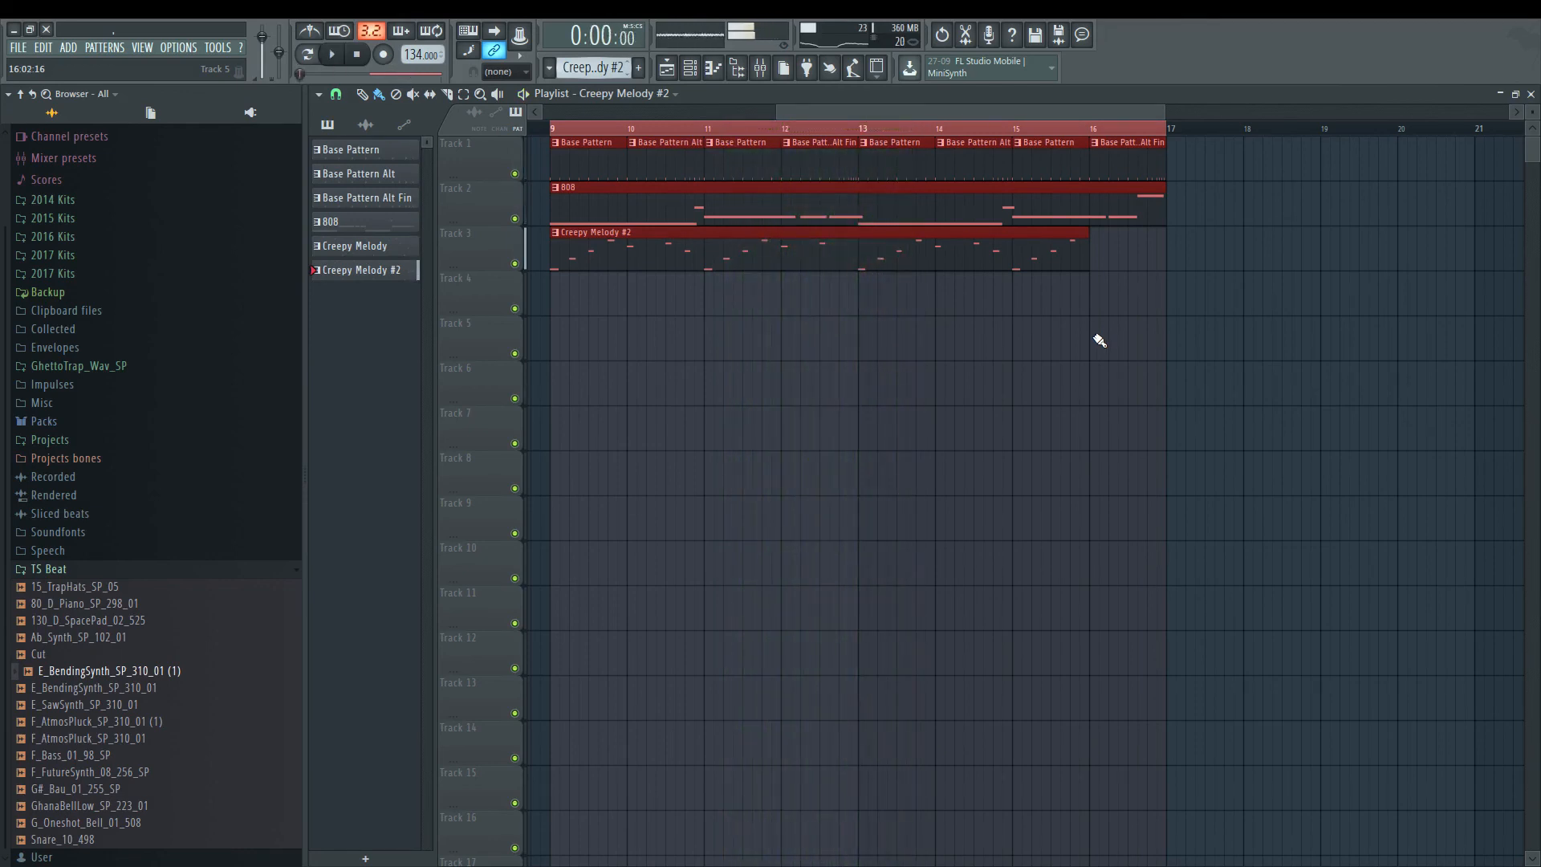
{"action": "key", "text": "ctrl+s"}
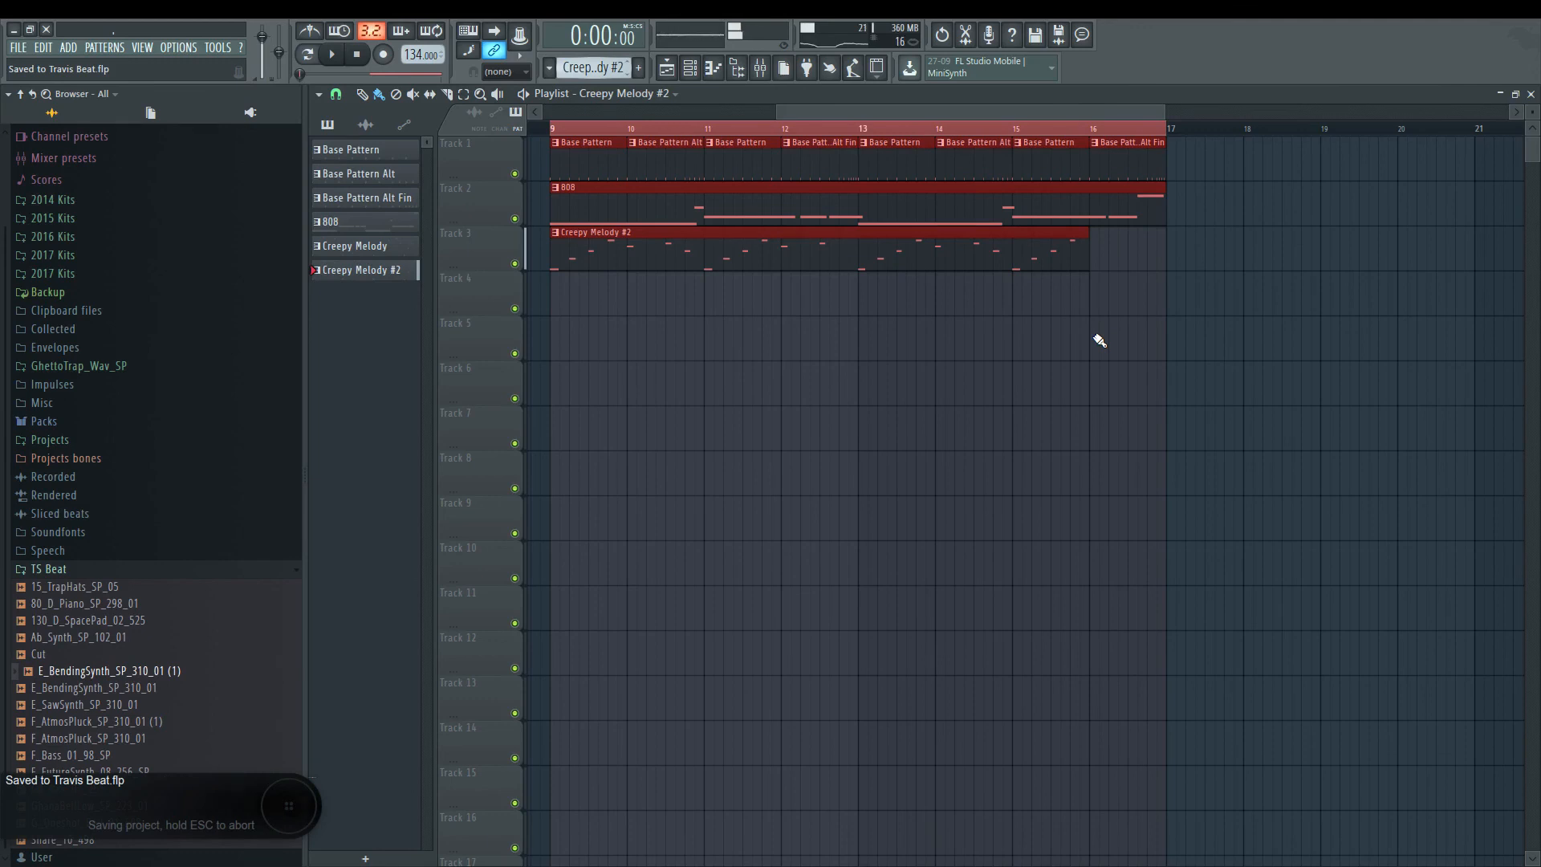